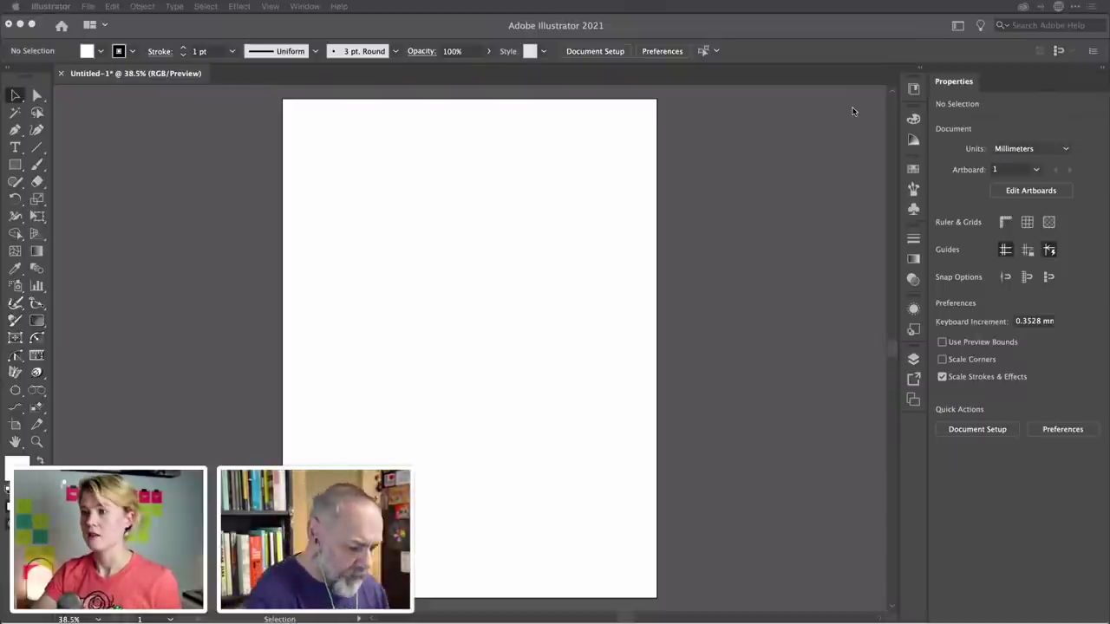
Open the New Document dialog, browse the Art & Illustration presets, then dismiss it without creating a document
{"action": "left_click", "coordinate": [790, 132]}
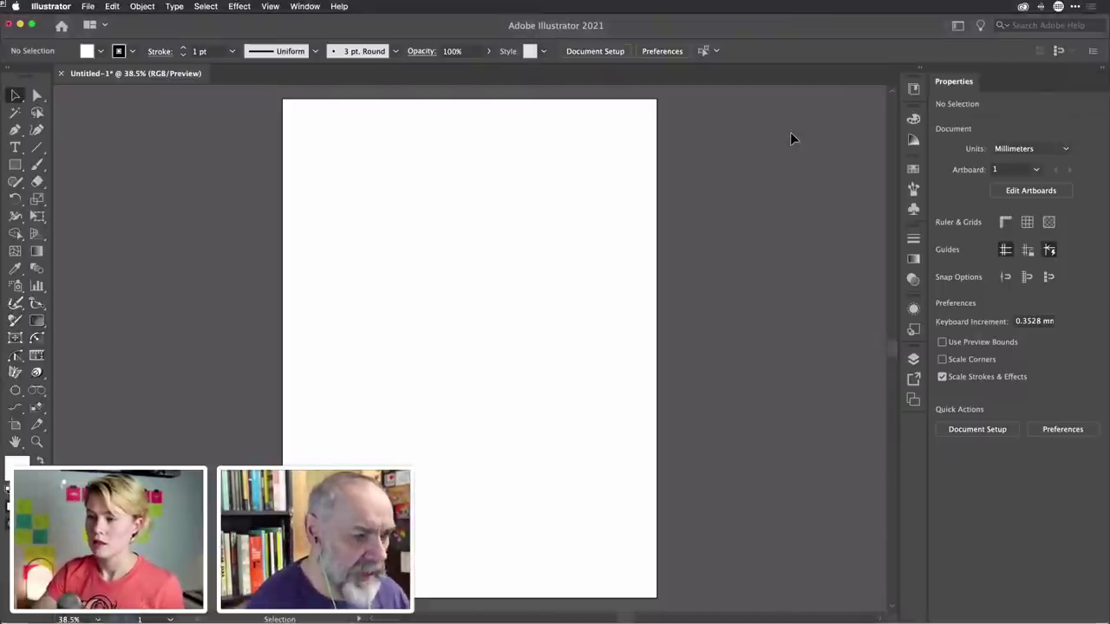
{"action": "key", "text": "super+n"}
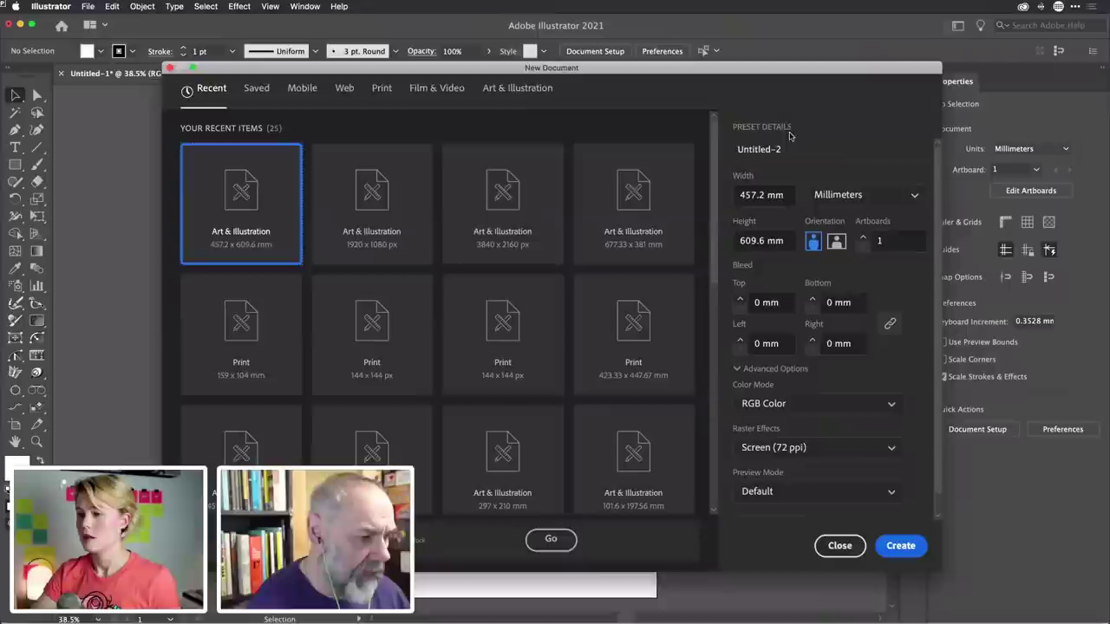
{"action": "left_click", "coordinate": [540, 90]}
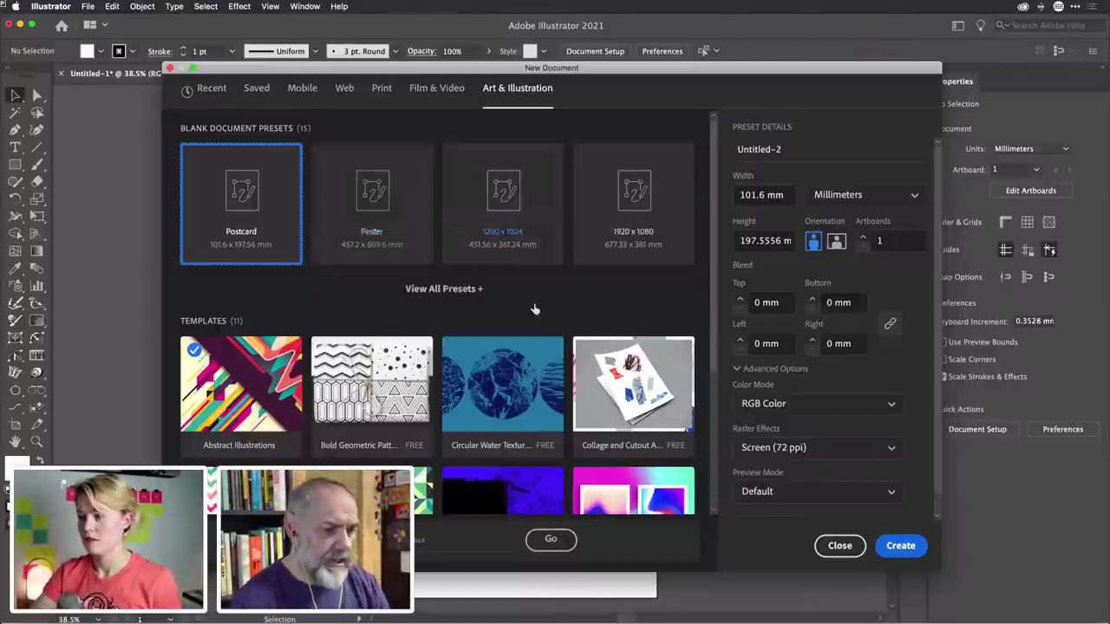
{"action": "left_click", "coordinate": [840, 547]}
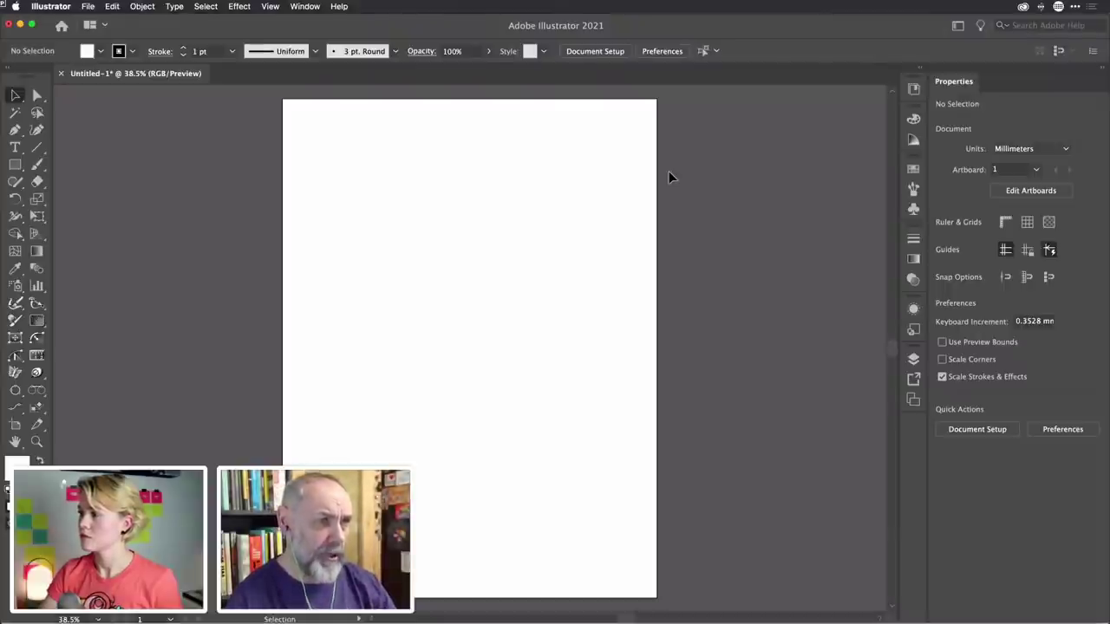
Load SophiaAiSketch.JPG from the Sophia Ai folder with File > Place
{"action": "left_click", "coordinate": [88, 7]}
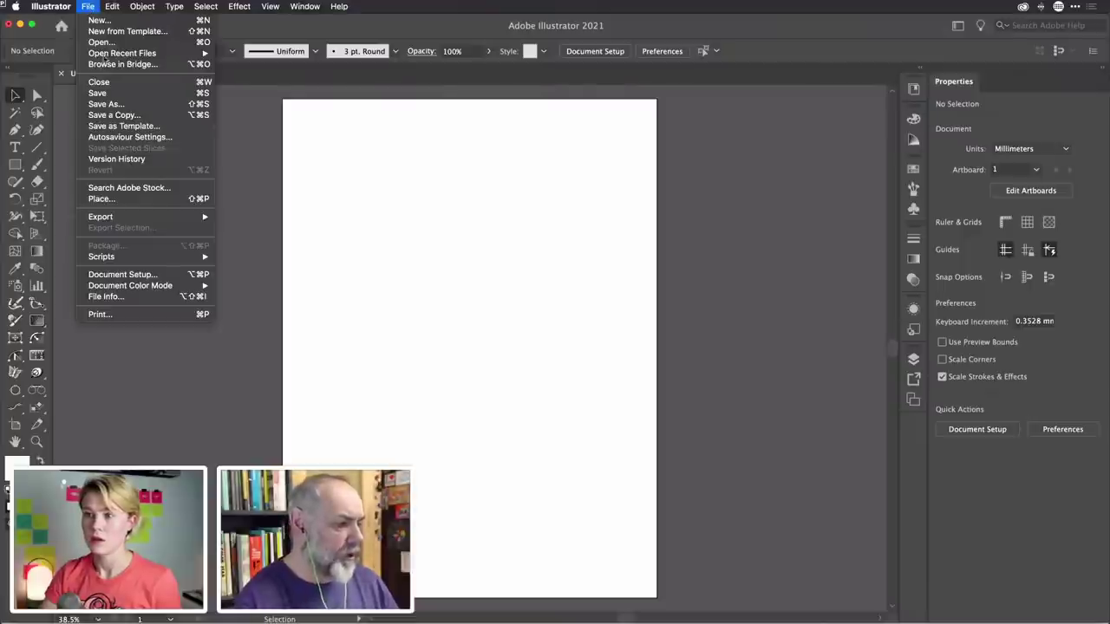
{"action": "left_click", "coordinate": [101, 199]}
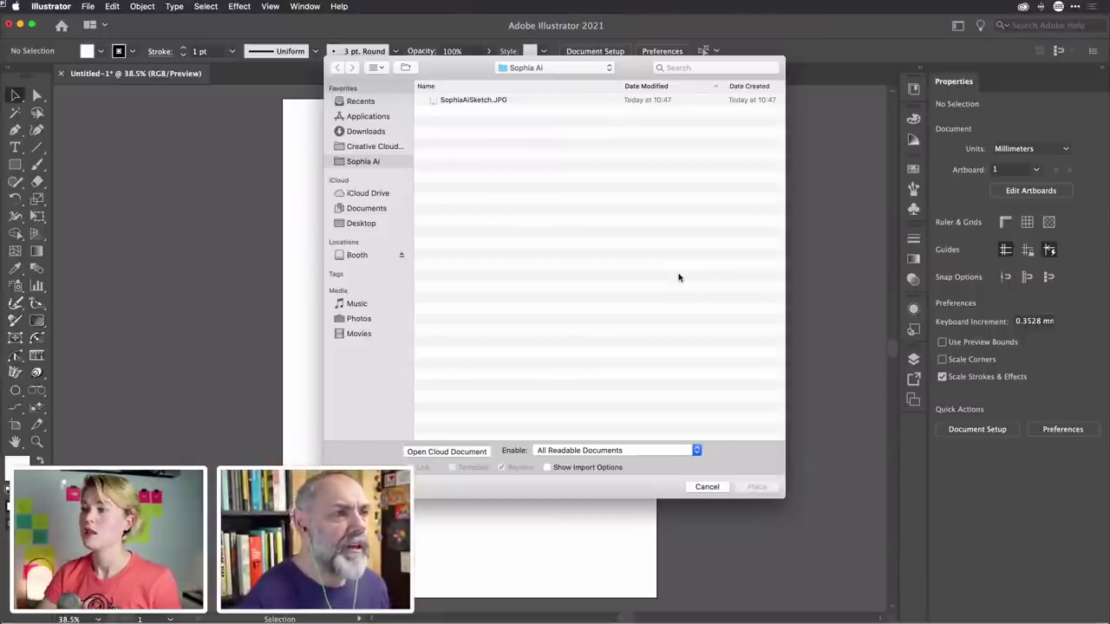
{"action": "left_click", "coordinate": [473, 101]}
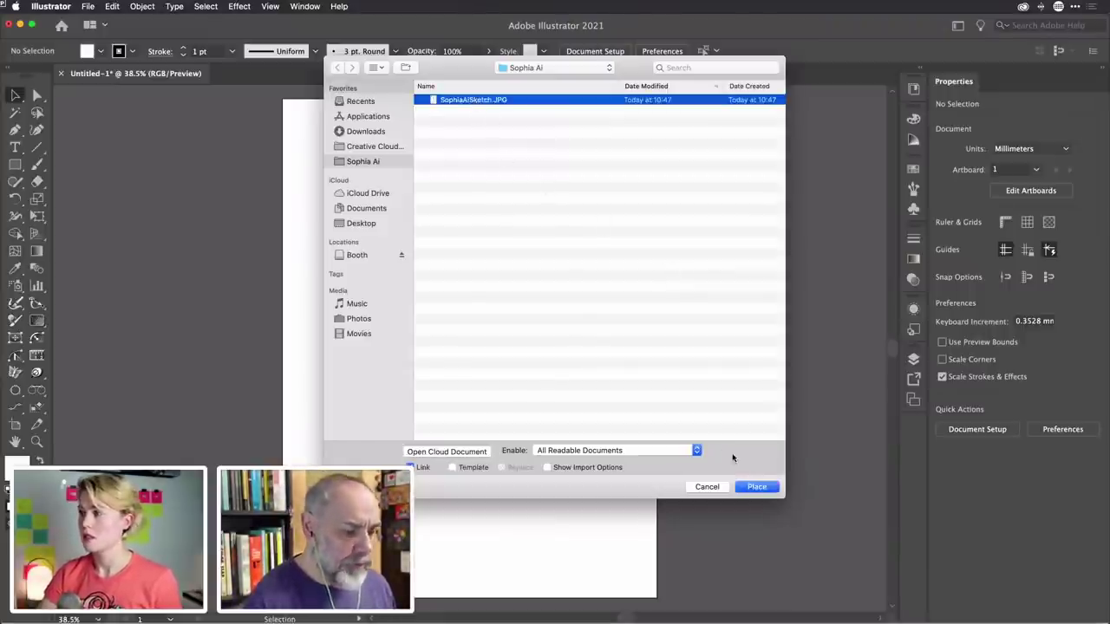
{"action": "left_click", "coordinate": [756, 486]}
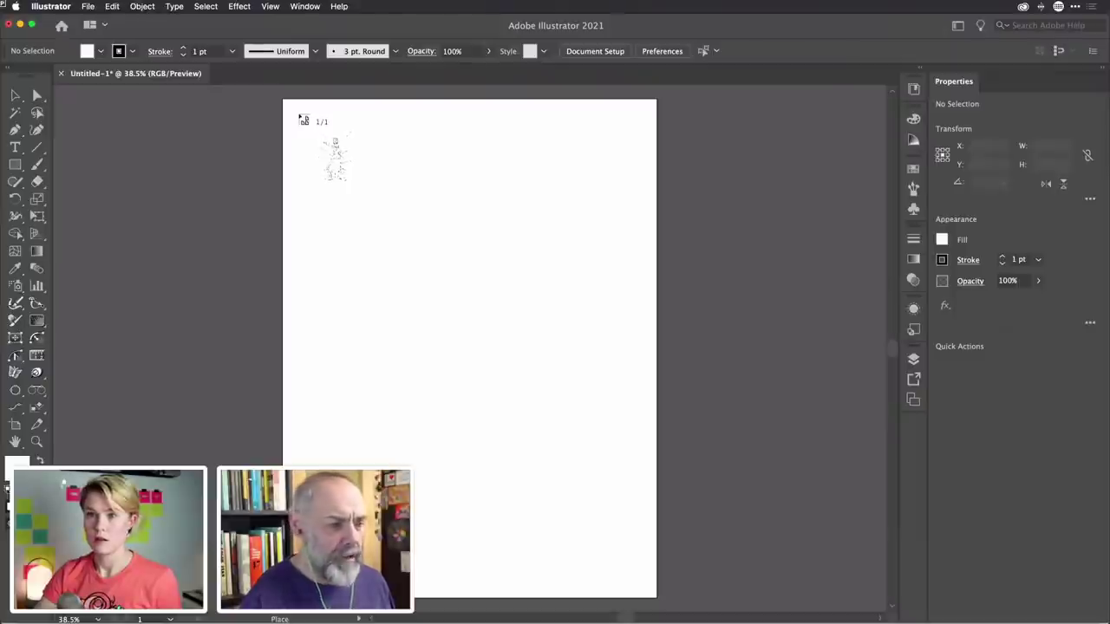
Drop the dancer sketch so it fills the artboard, then nudge it slightly to the right
{"action": "left_click_drag", "start_coordinate": [556, 385], "coordinate": [722, 592]}
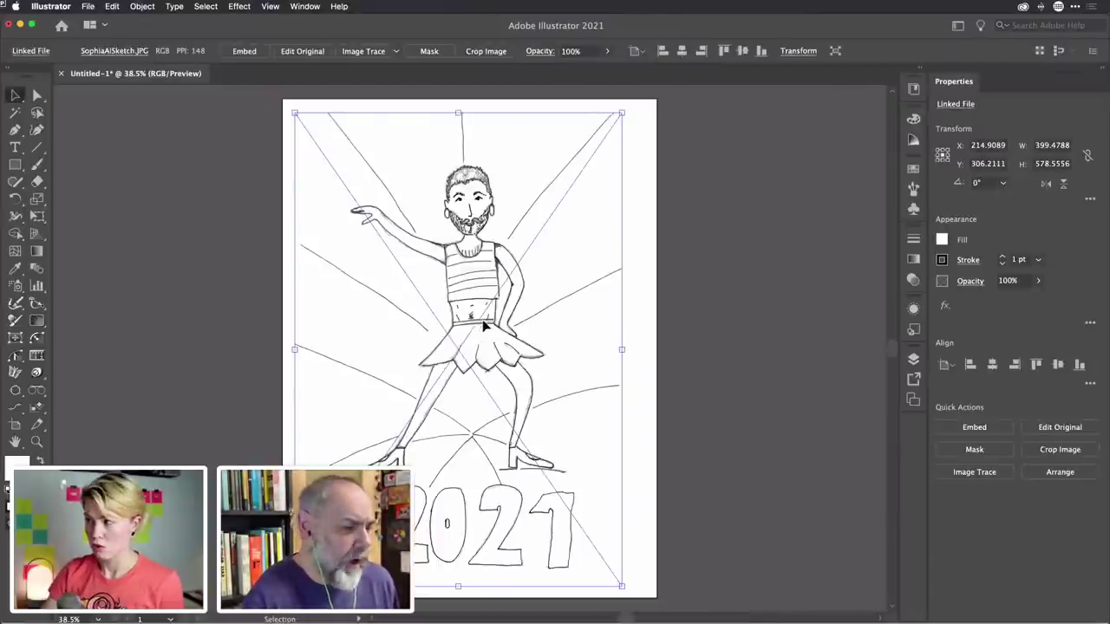
{"action": "left_click_drag", "start_coordinate": [476, 331], "coordinate": [489, 326]}
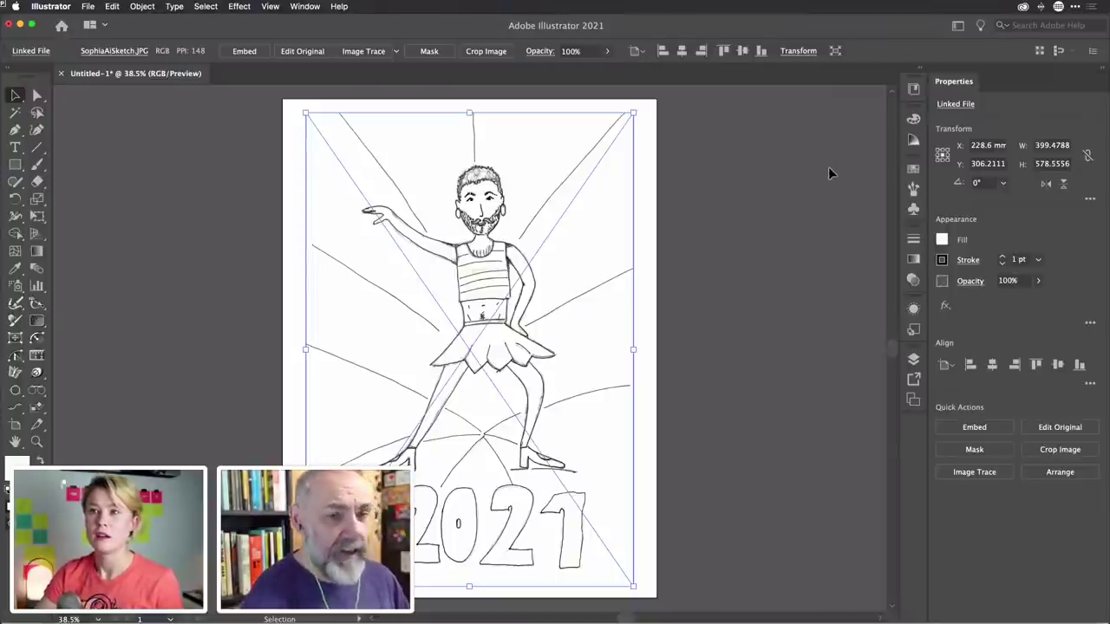
{"action": "left_click", "coordinate": [957, 27]}
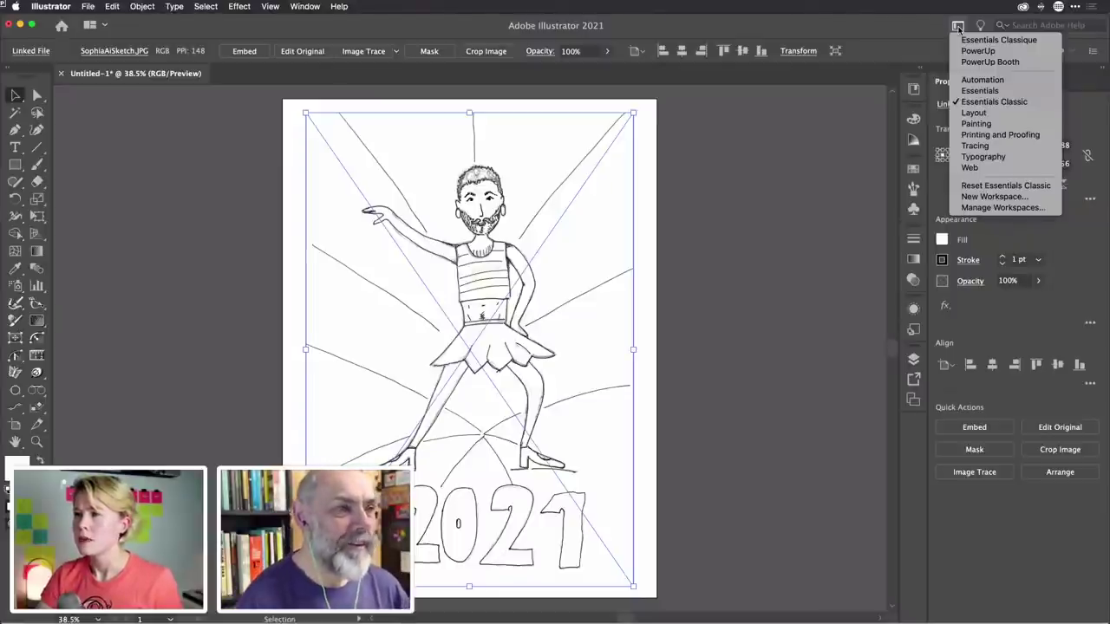
Restore the default panel layout with Window > Workspace > Reset Essentials Classic
{"action": "left_click", "coordinate": [915, 31]}
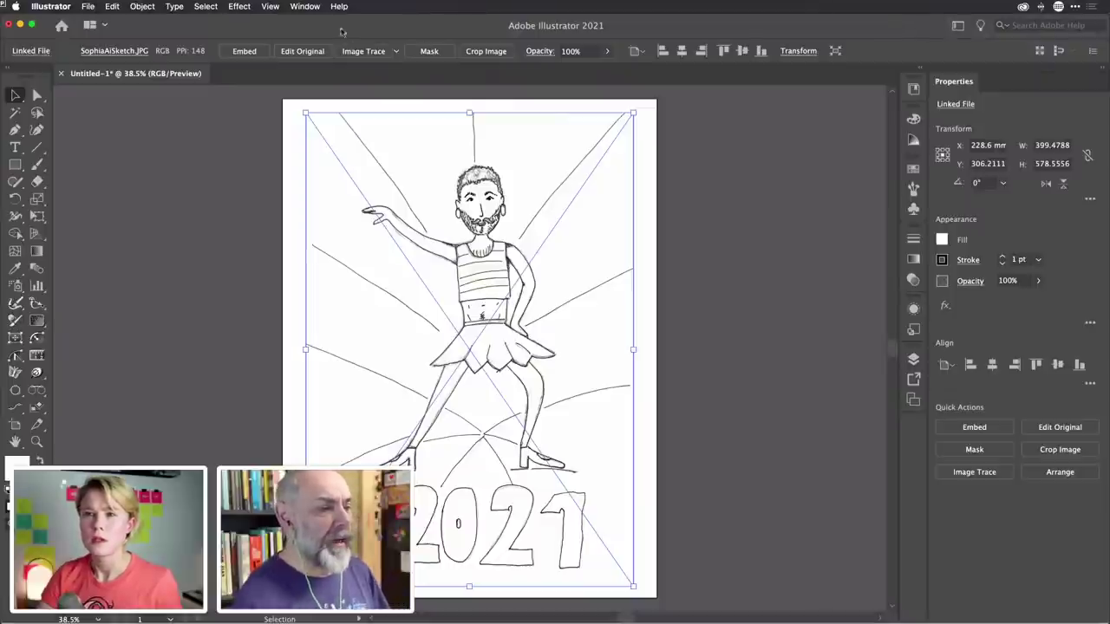
{"action": "left_click", "coordinate": [304, 7]}
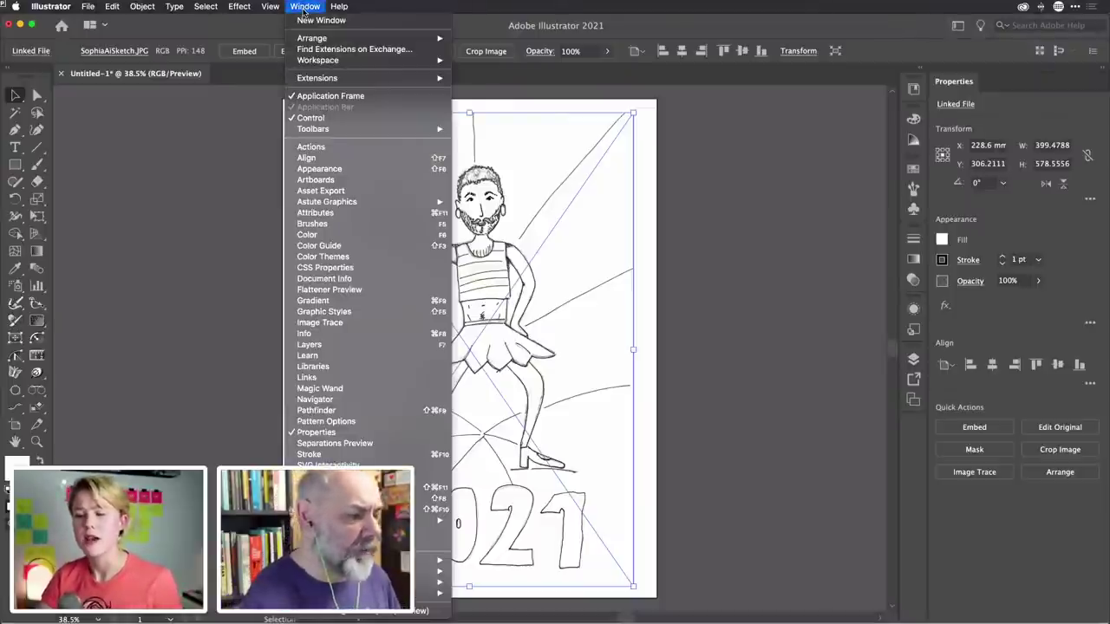
{"action": "mouse_move", "coordinate": [318, 61]}
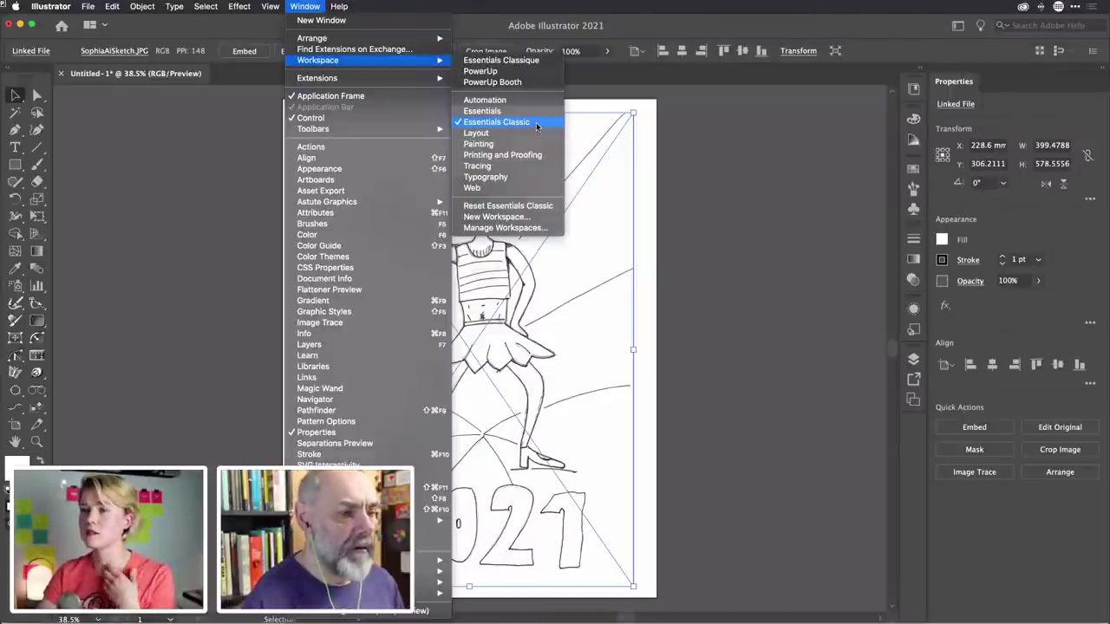
{"action": "left_click", "coordinate": [539, 205]}
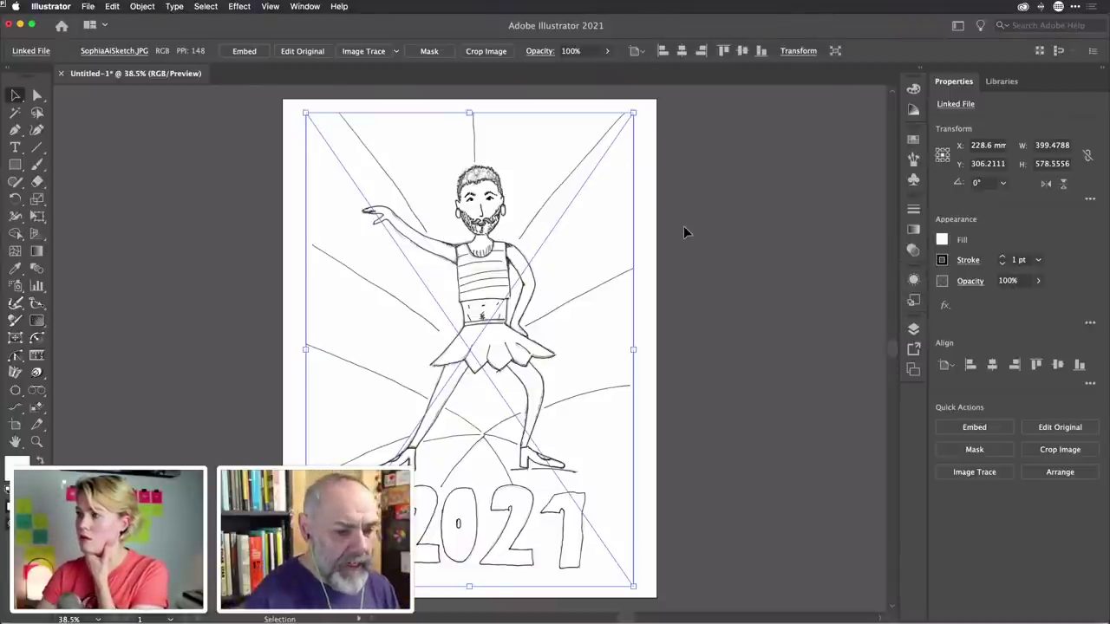
In Layer 1's options, enable Template so the dancer sketch is locked and dimmed to 50%
{"action": "left_click", "coordinate": [913, 330]}
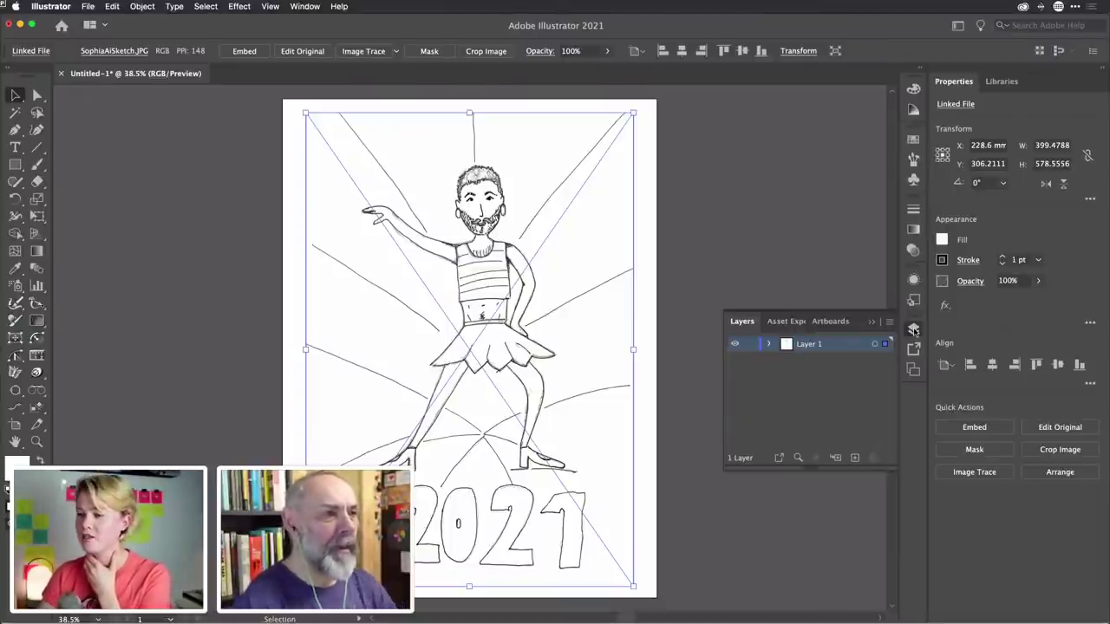
{"action": "double_click", "coordinate": [839, 348]}
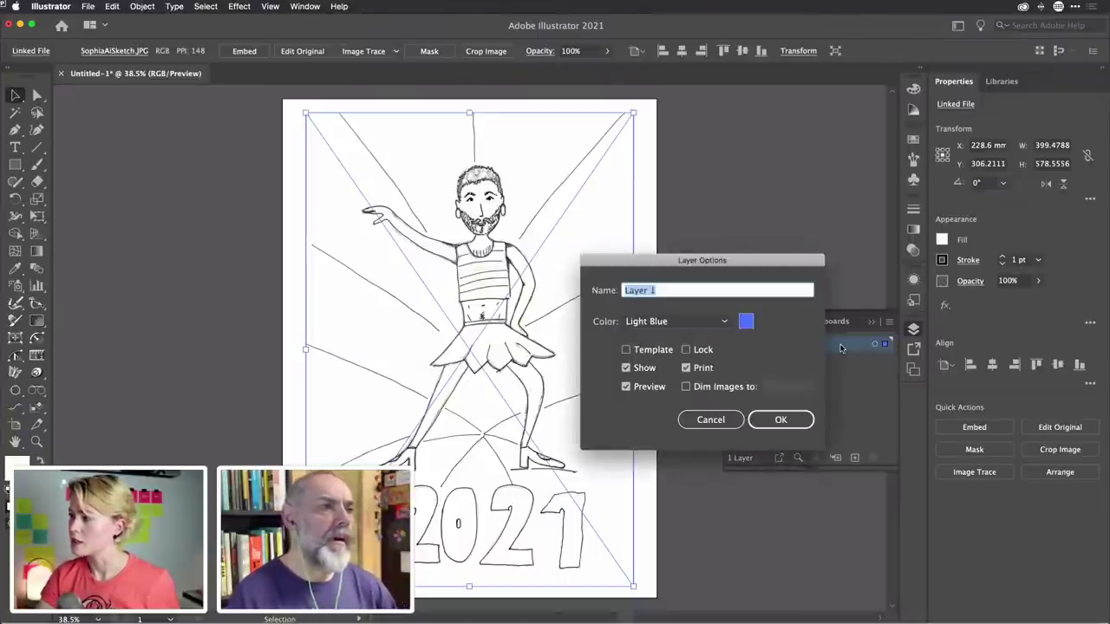
{"action": "left_click", "coordinate": [727, 422]}
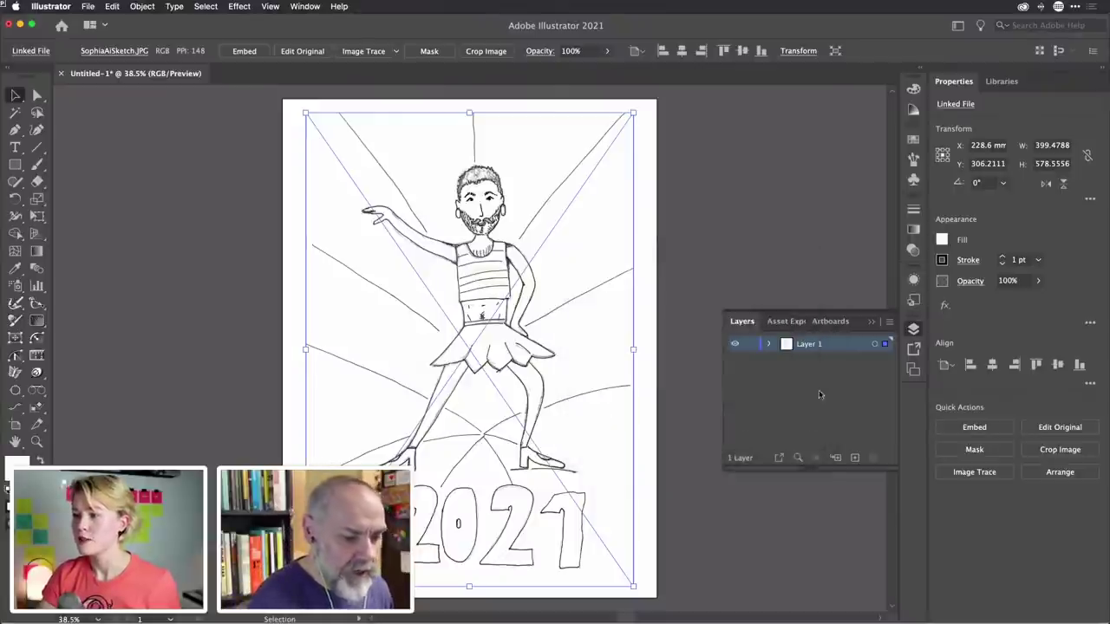
{"action": "double_click", "coordinate": [840, 345]}
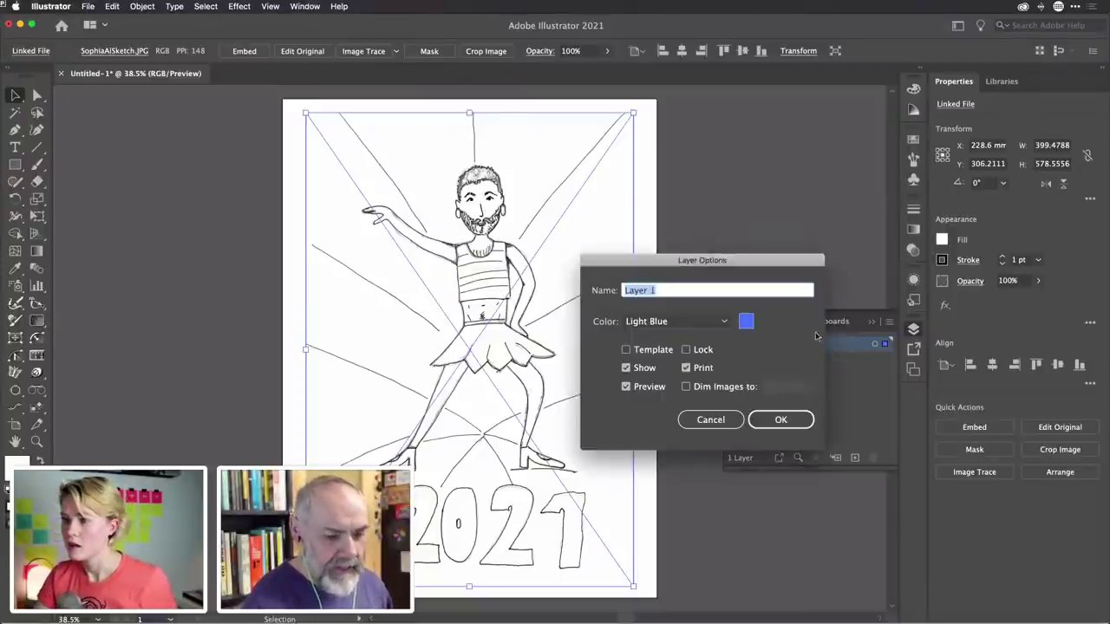
{"action": "left_click", "coordinate": [724, 424]}
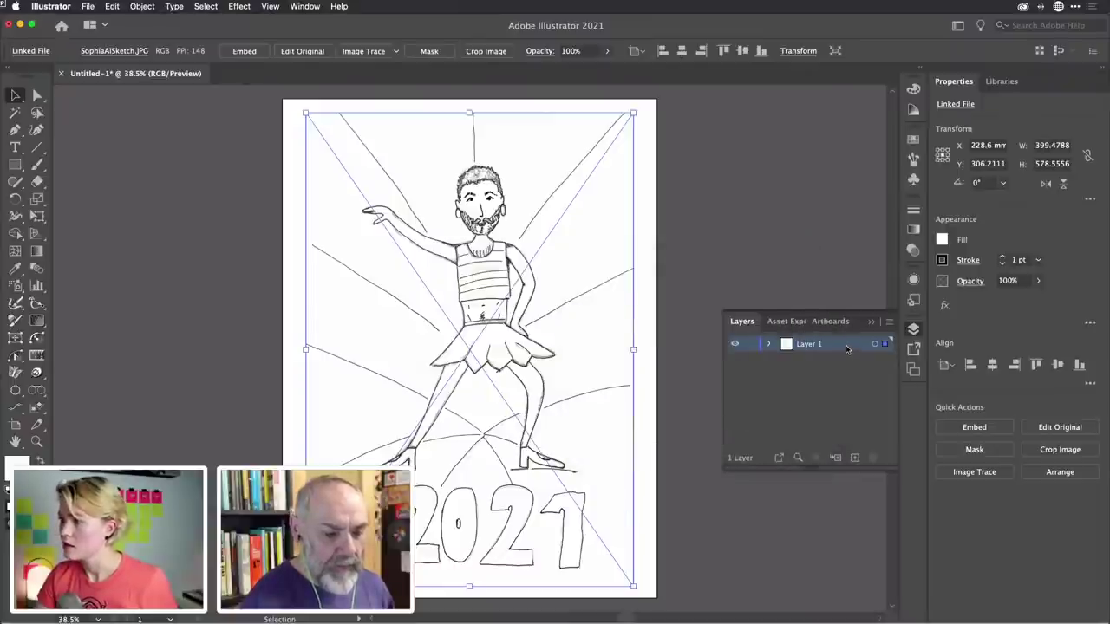
{"action": "double_click", "coordinate": [846, 346]}
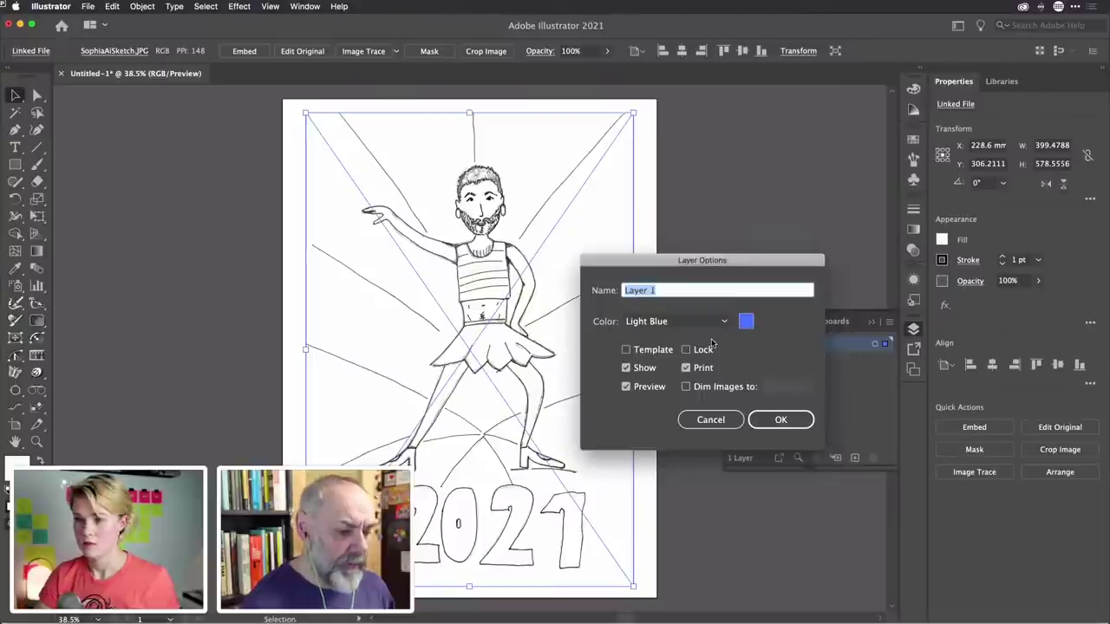
{"action": "left_click", "coordinate": [652, 351]}
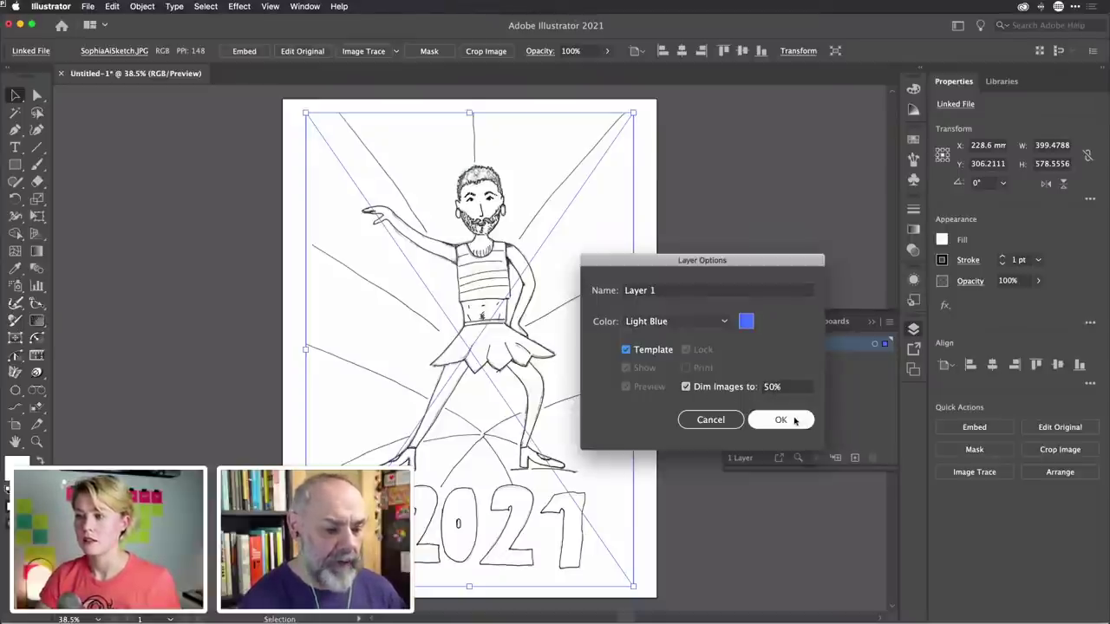
{"action": "left_click", "coordinate": [791, 421]}
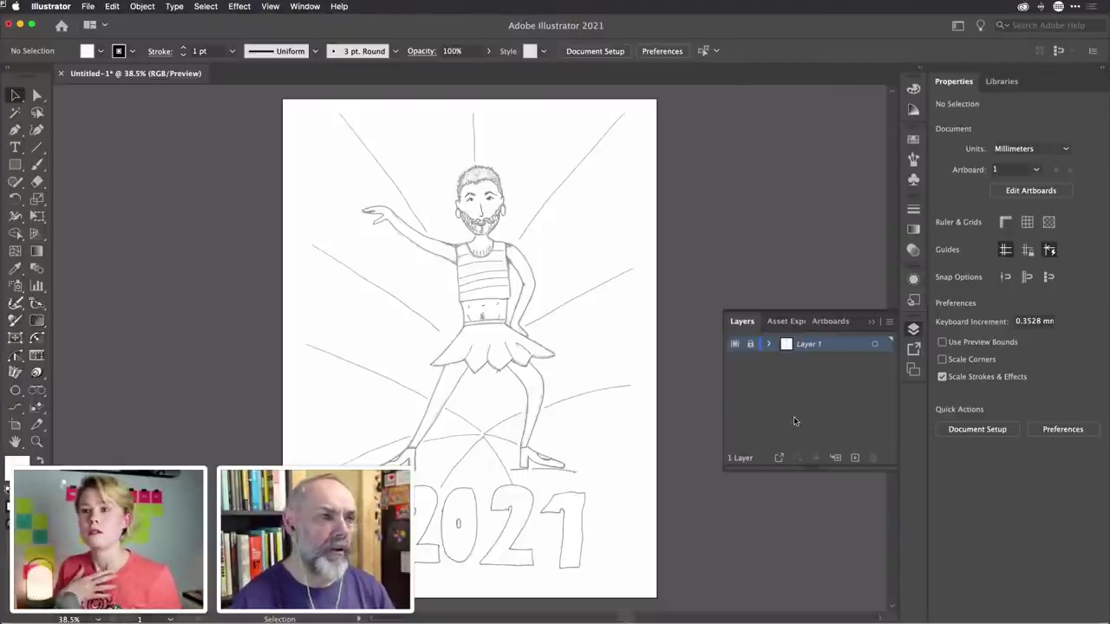
{"action": "left_click", "coordinate": [854, 458]}
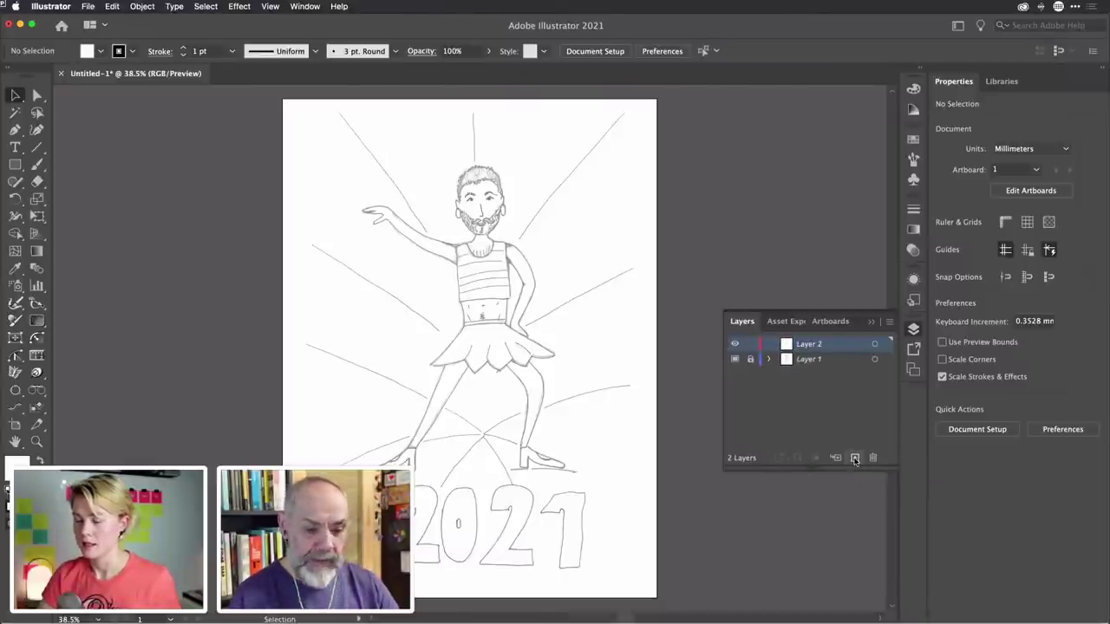
{"action": "left_click", "coordinate": [912, 330]}
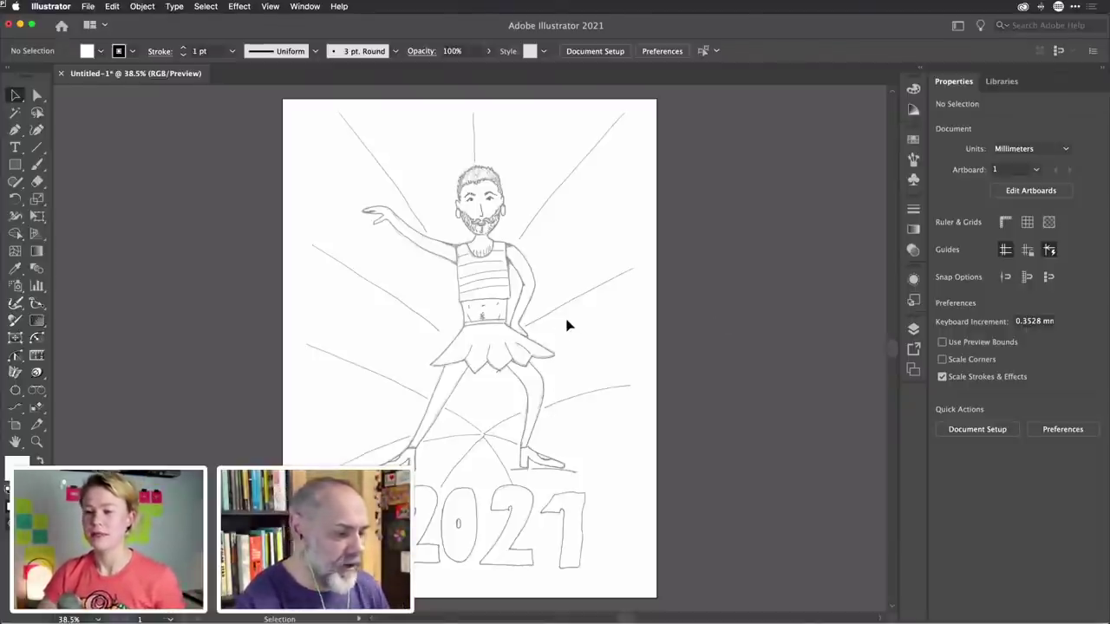
Switch to the Line Segment Tool (\) and reveal its flyout of arc, spiral and grid tools
{"action": "scroll", "coordinate": [537, 329], "scroll_direction": "down", "scroll_amount": 3}
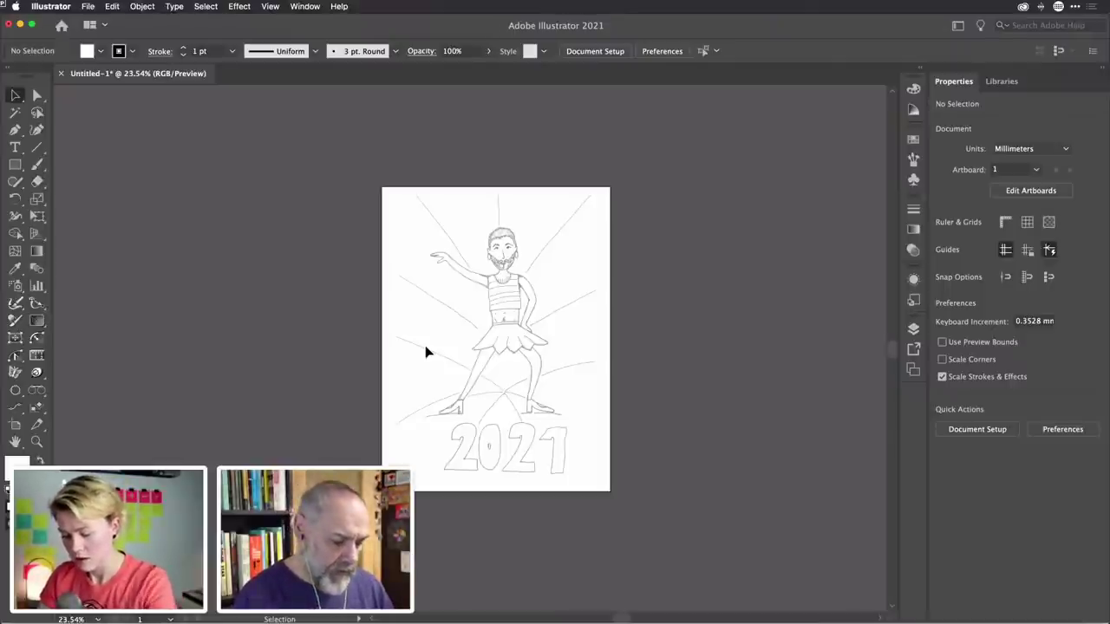
{"action": "key", "text": "backslash"}
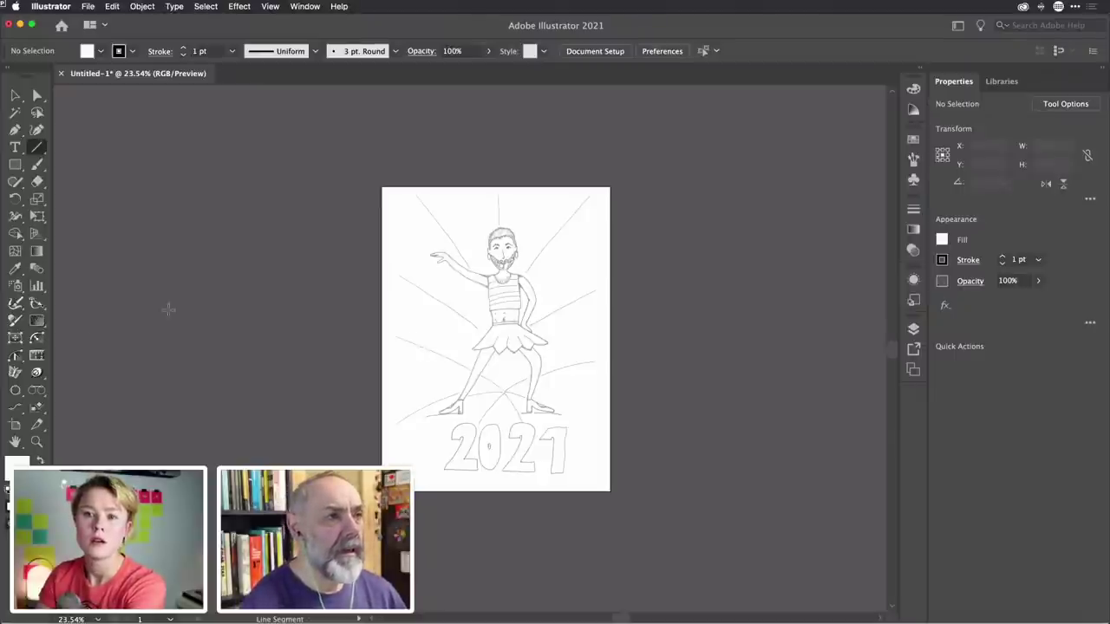
{"action": "left_click", "coordinate": [37, 149]}
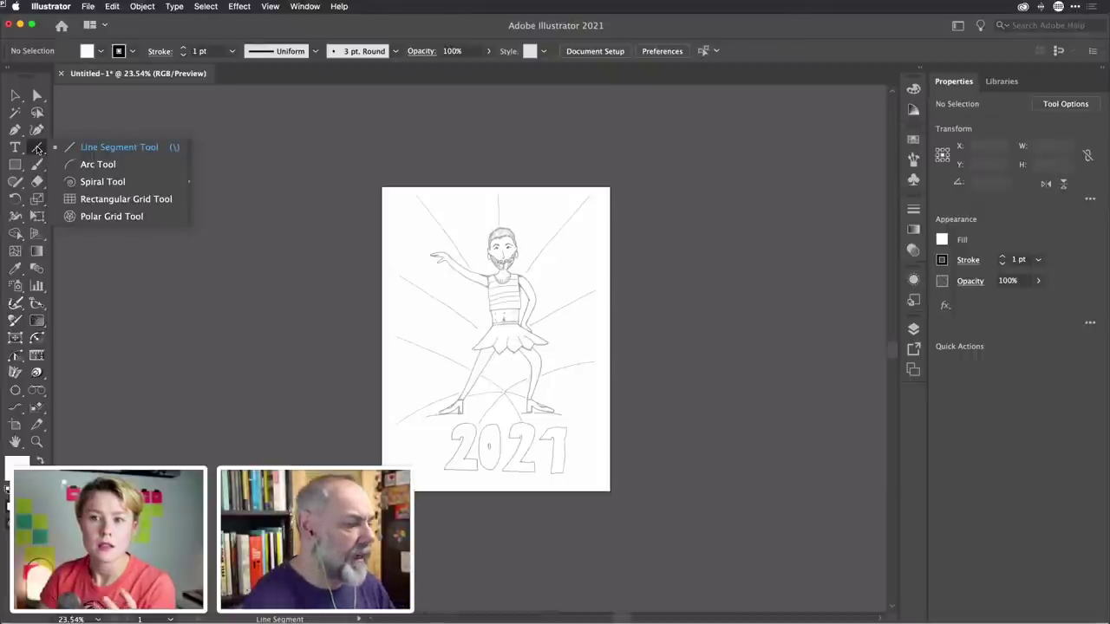
Pick the Polar Grid Tool from the Line Segment Tool flyout
{"action": "left_click", "coordinate": [104, 217]}
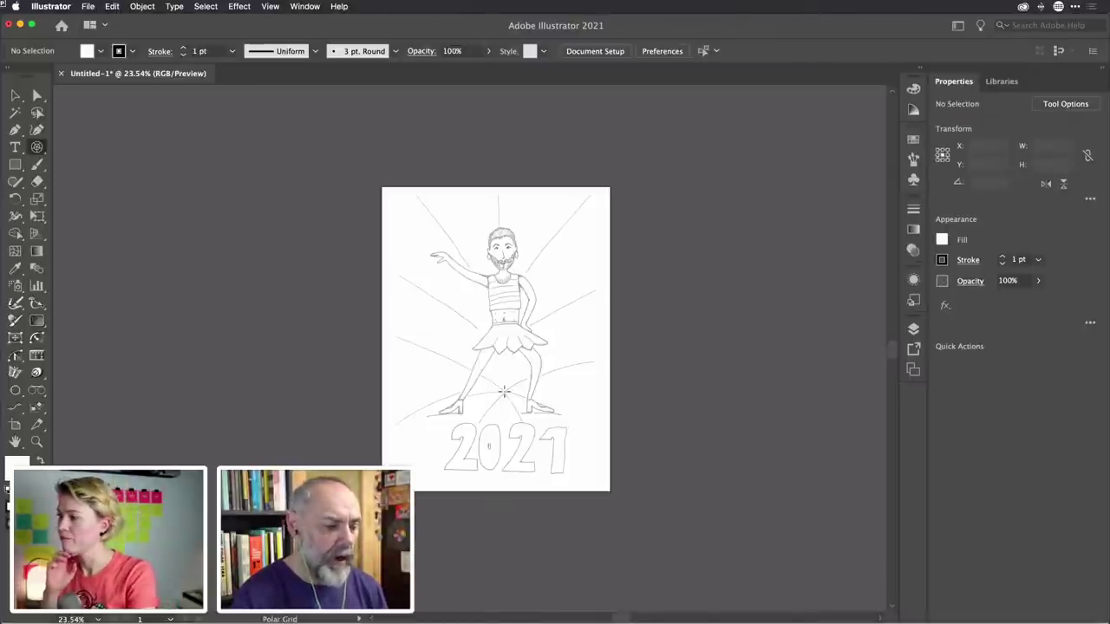
Draw a 1240.739 mm polar grid from the centre at the dancer, with one ring and an extra divider
{"action": "mouse_move", "coordinate": [504, 392]}
{"action": "left_mouse_down"}
{"action": "mouse_move", "coordinate": [616, 457]}
{"action": "mouse_move", "coordinate": [668, 510]}
{"action": "mouse_move", "coordinate": [683, 583]}
{"action": "mouse_move", "coordinate": [750, 599]}
{"action": "mouse_move", "coordinate": [744, 580]}
{"action": "mouse_move", "coordinate": [768, 560]}
{"action": "mouse_move", "coordinate": [798, 569]}
{"action": "mouse_move", "coordinate": [752, 540]}
{"action": "left_mouse_up"}
{"action": "key", "text": "Down"}
{"action": "key", "text": "Down"}
{"action": "key", "text": "Down"}
{"action": "key", "text": "Down"}
{"action": "key", "text": "Down"}
{"action": "key", "text": "Up"}
{"action": "key", "text": "Up"}
{"action": "key", "text": "Up"}
{"action": "key", "text": "Down"}
{"action": "key", "text": "Down"}
{"action": "key", "text": "Down"}
{"action": "key", "text": "Right"}
{"action": "key", "text": "Right"}
{"action": "key", "text": "Right"}
{"action": "key", "text": "Right"}
{"action": "key", "text": "Right"}
{"action": "key", "text": "Right"}
{"action": "key", "text": "Right"}
{"action": "key", "text": "alt"}
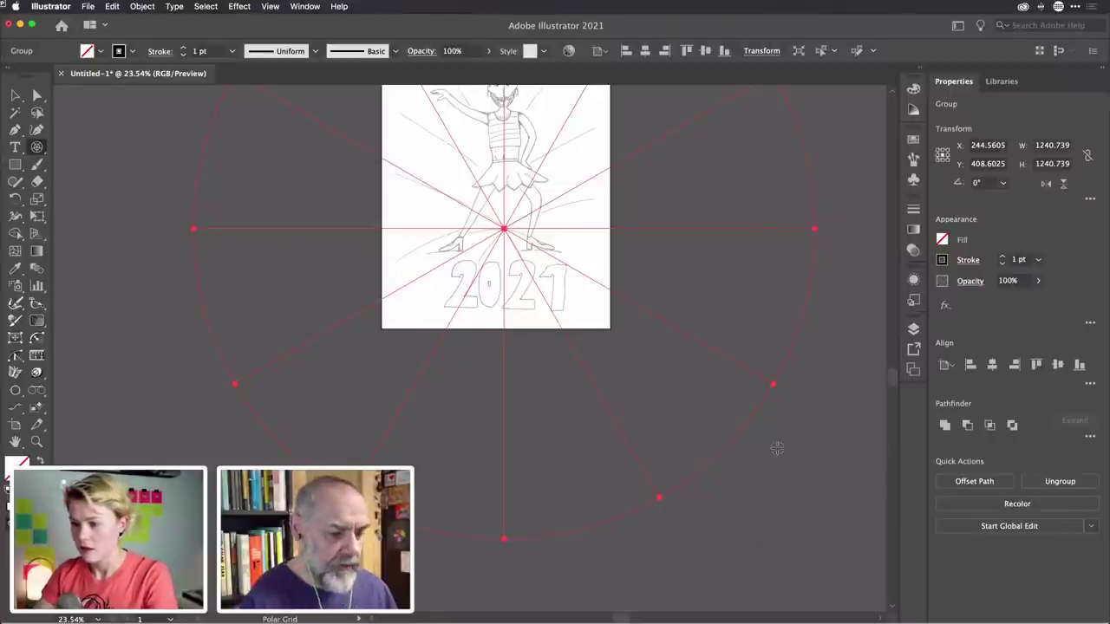
Adjust the zoom and switch to the Rectangle Tool (M)
{"action": "scroll", "coordinate": [776, 449], "scroll_direction": "down", "scroll_amount": 1}
{"action": "scroll", "coordinate": [774, 452], "scroll_direction": "up", "scroll_amount": 2}
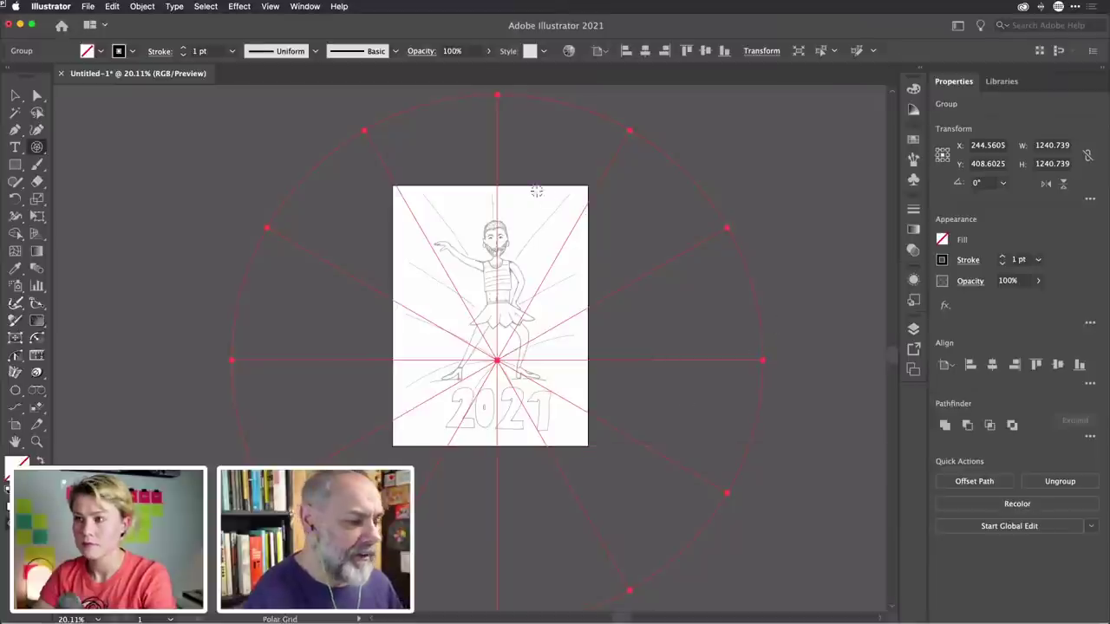
{"action": "key", "text": "m"}
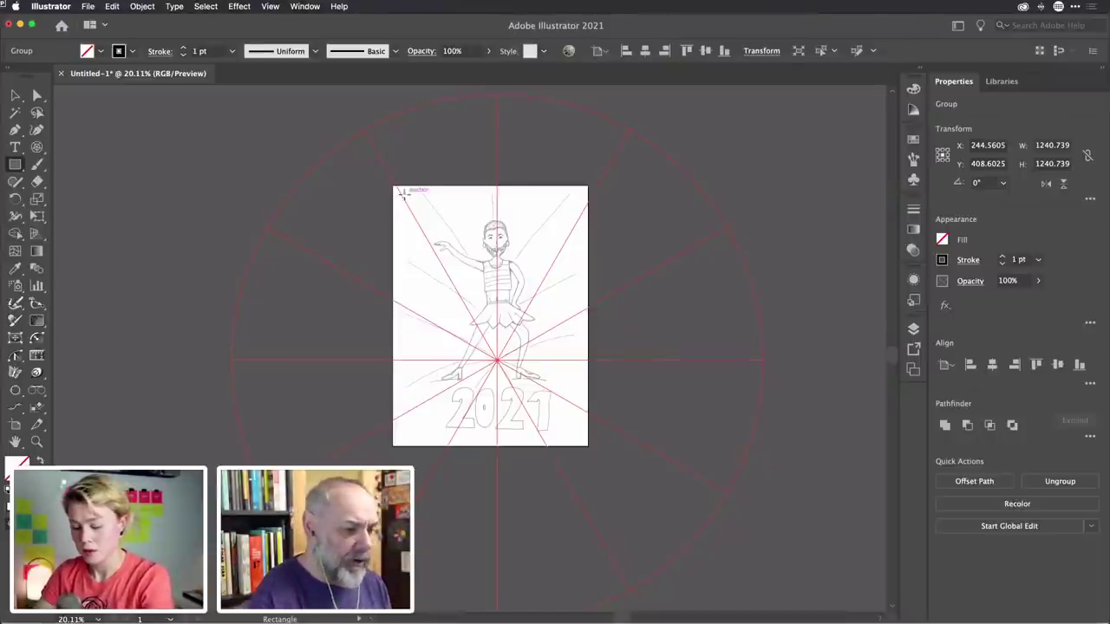
Draw a 418.0458 × 570.5508 mm rectangle slightly inset from the artboard edges
{"action": "left_click_drag", "start_coordinate": [398, 192], "coordinate": [580, 438]}
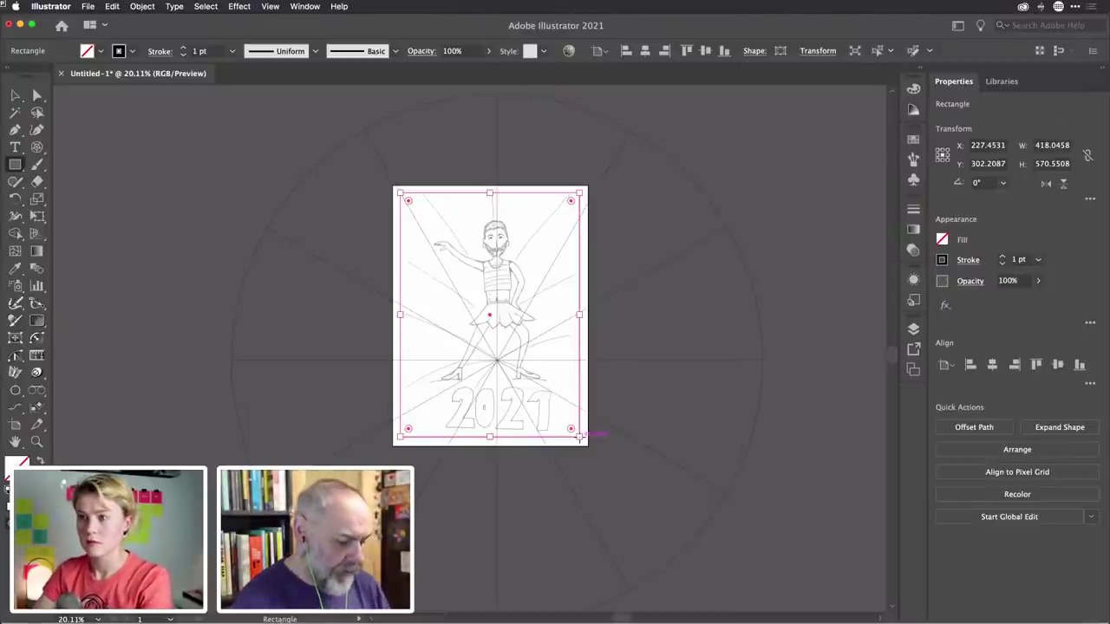
{"action": "key", "text": "v"}
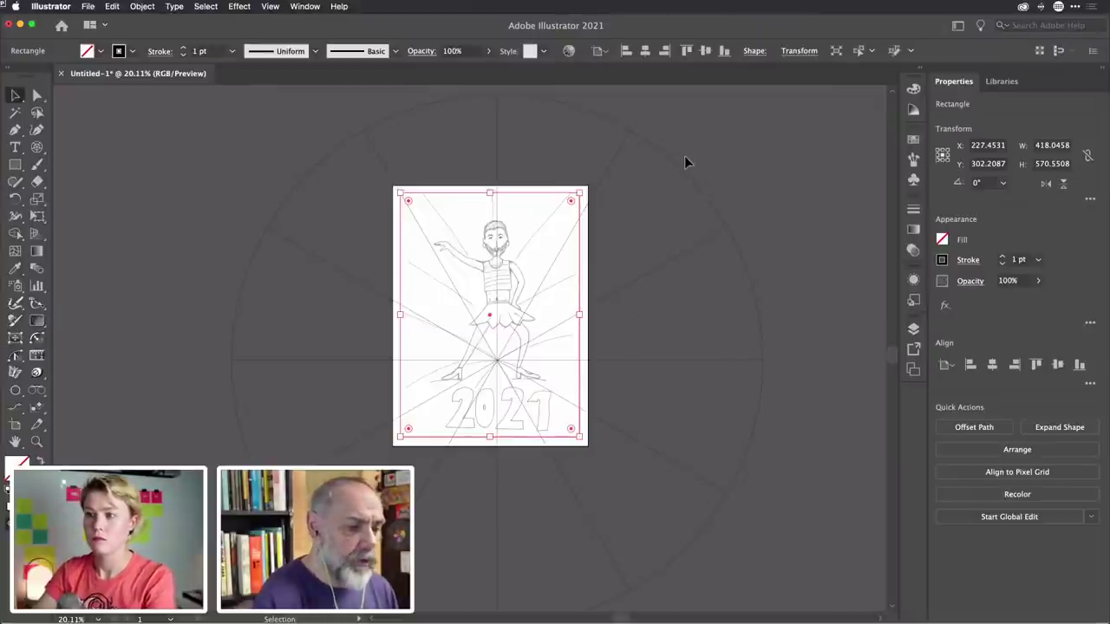
Select both the polar grid and the inset rectangle with Cmd+A
{"action": "key", "text": "super+a"}
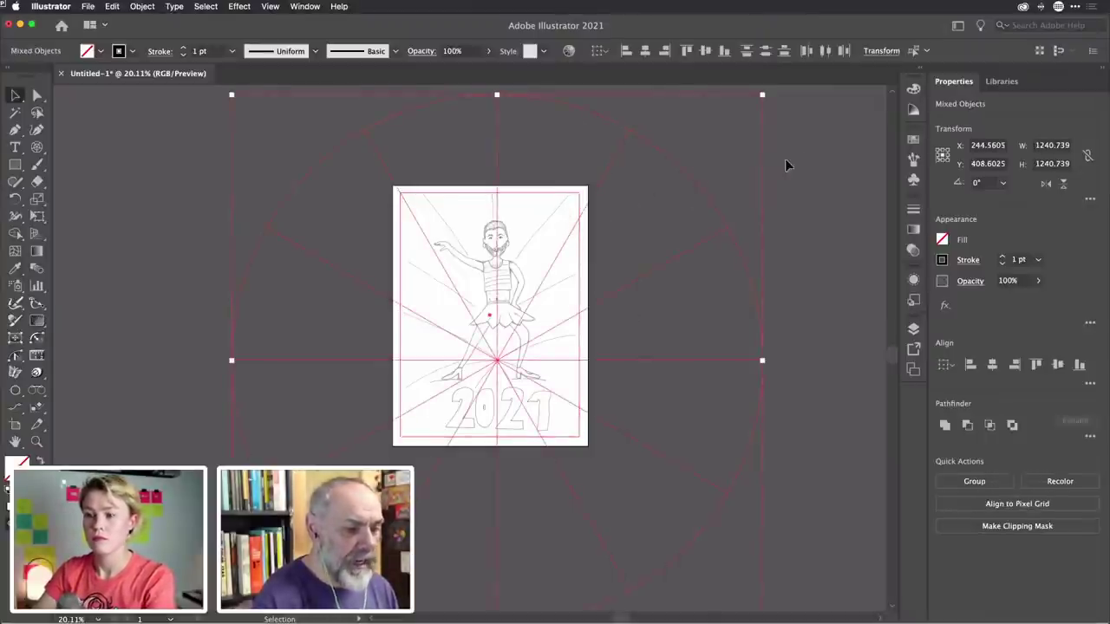
{"action": "left_click", "coordinate": [784, 131]}
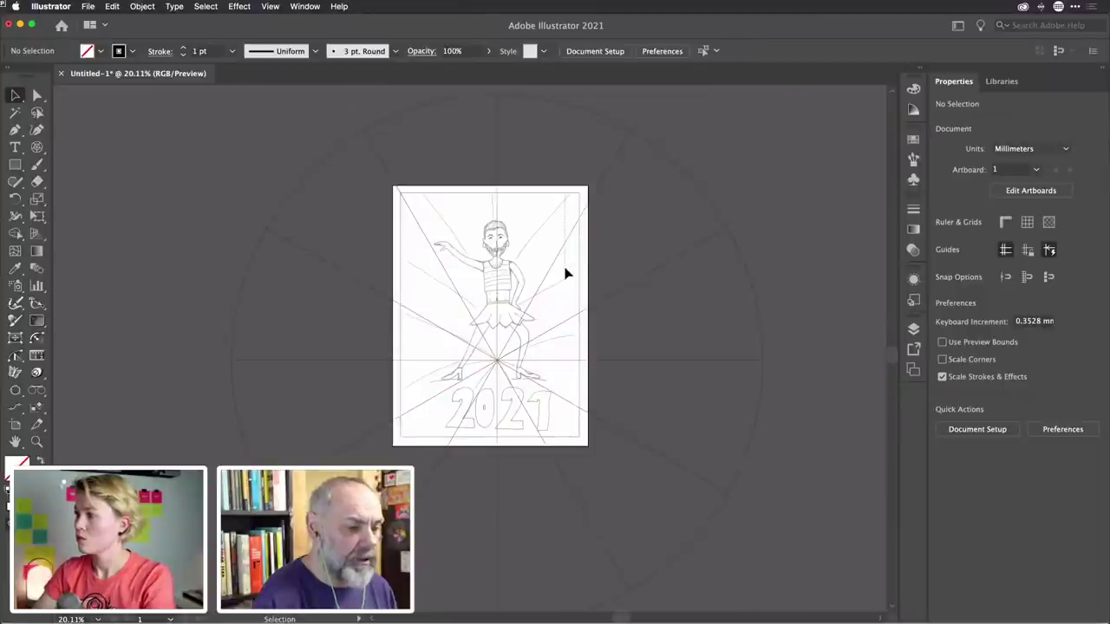
{"action": "key", "text": "super+a"}
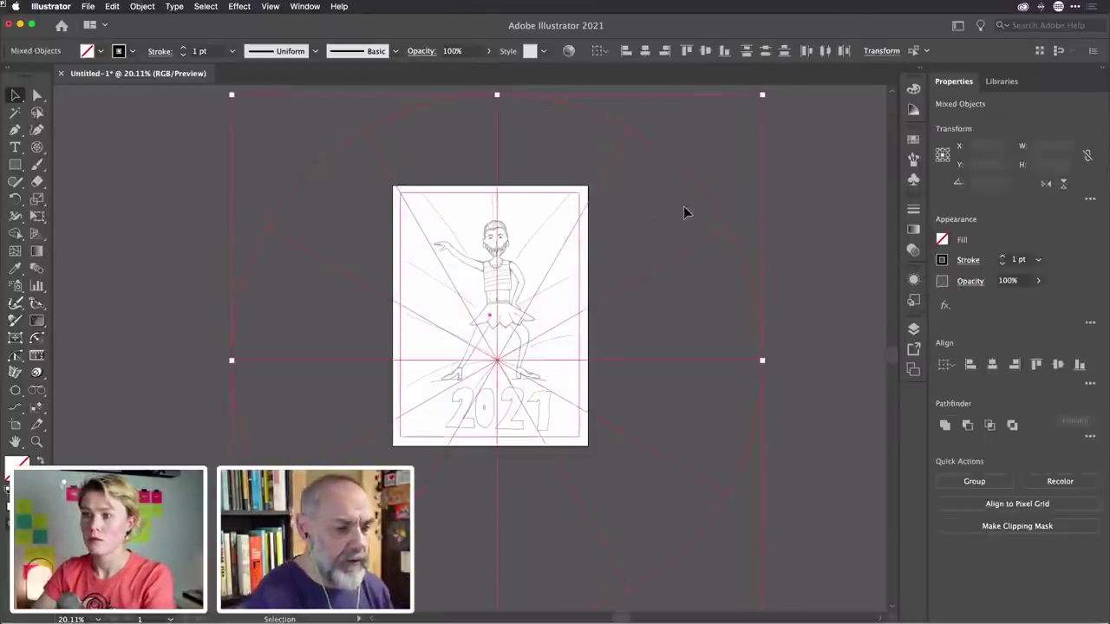
{"action": "left_click", "coordinate": [832, 133]}
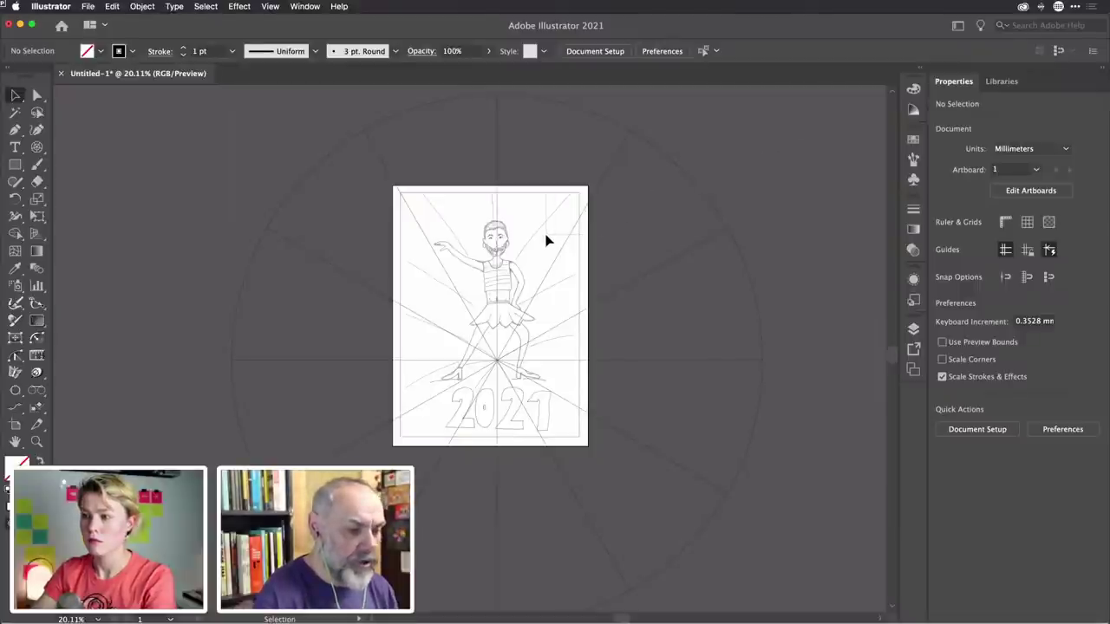
{"action": "key", "text": "super+a"}
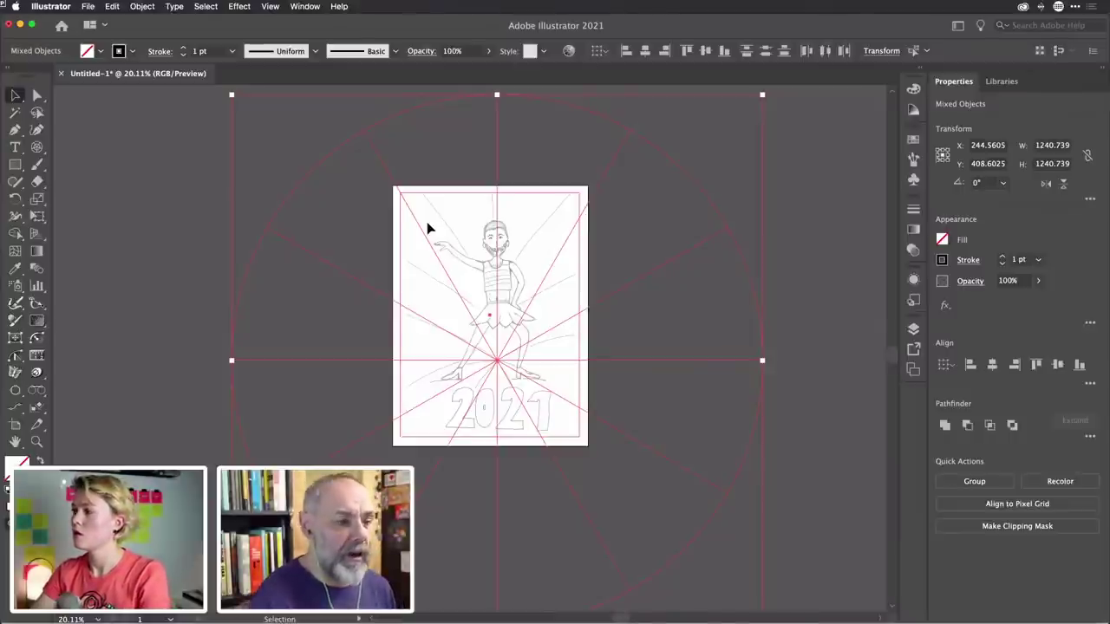
Merge the polar grid and inset rectangle into a Live Paint group via Object > Live Paint > Make
{"action": "left_click", "coordinate": [143, 7]}
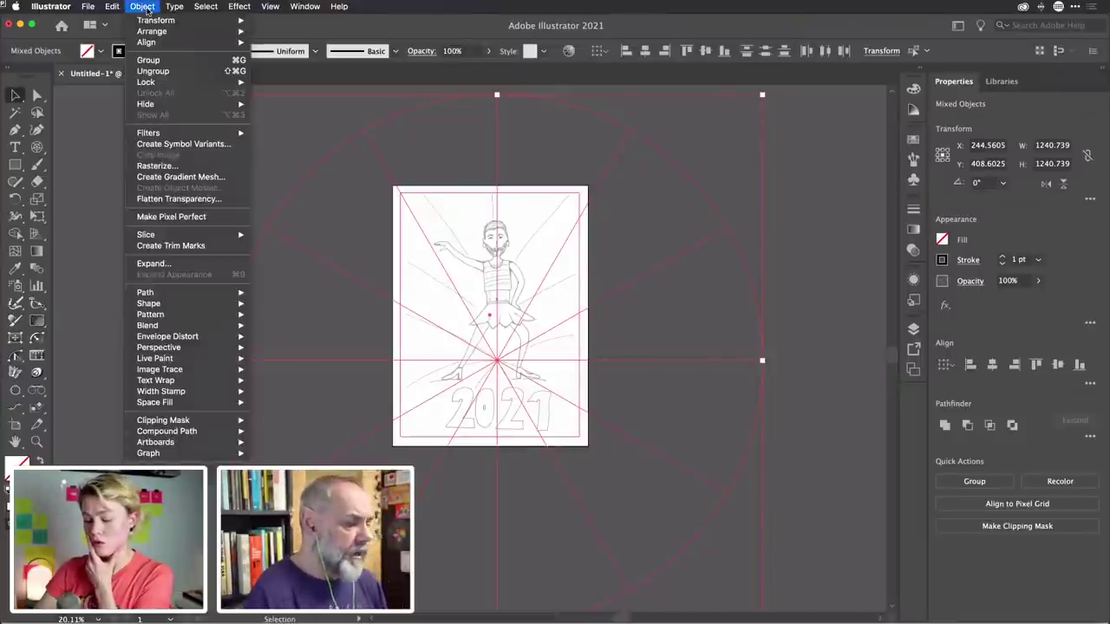
{"action": "mouse_move", "coordinate": [183, 361]}
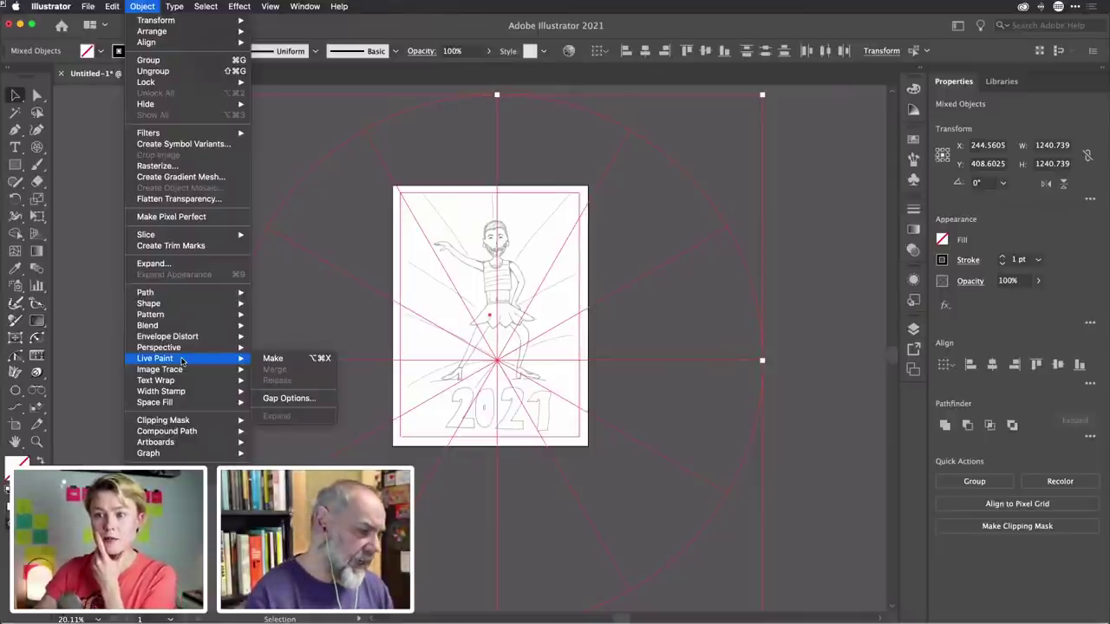
{"action": "left_click", "coordinate": [273, 358]}
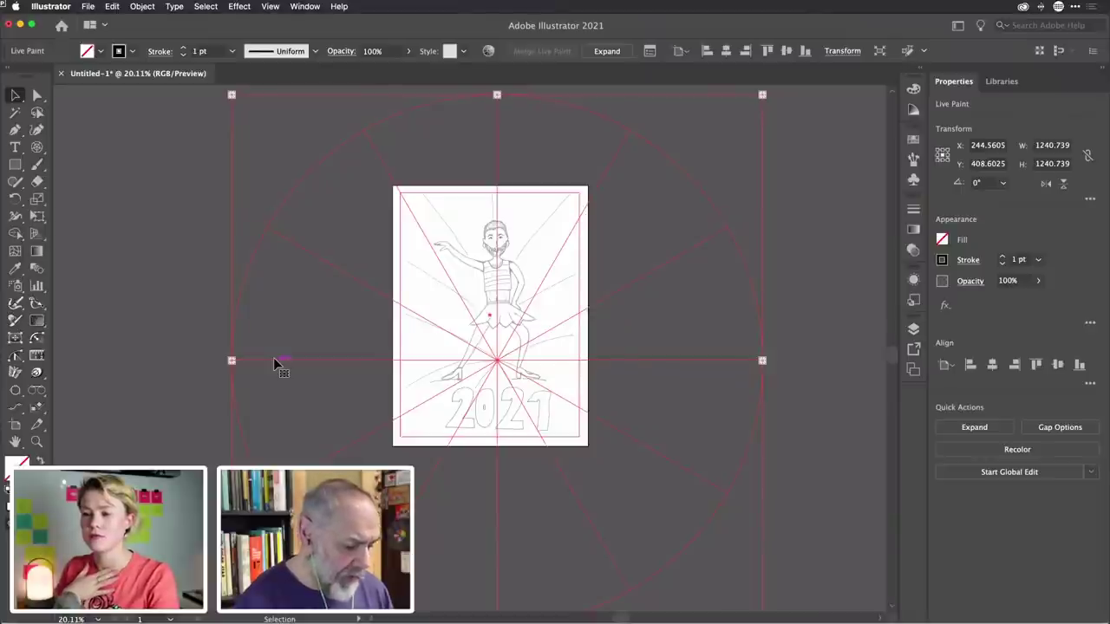
{"action": "key", "text": "k"}
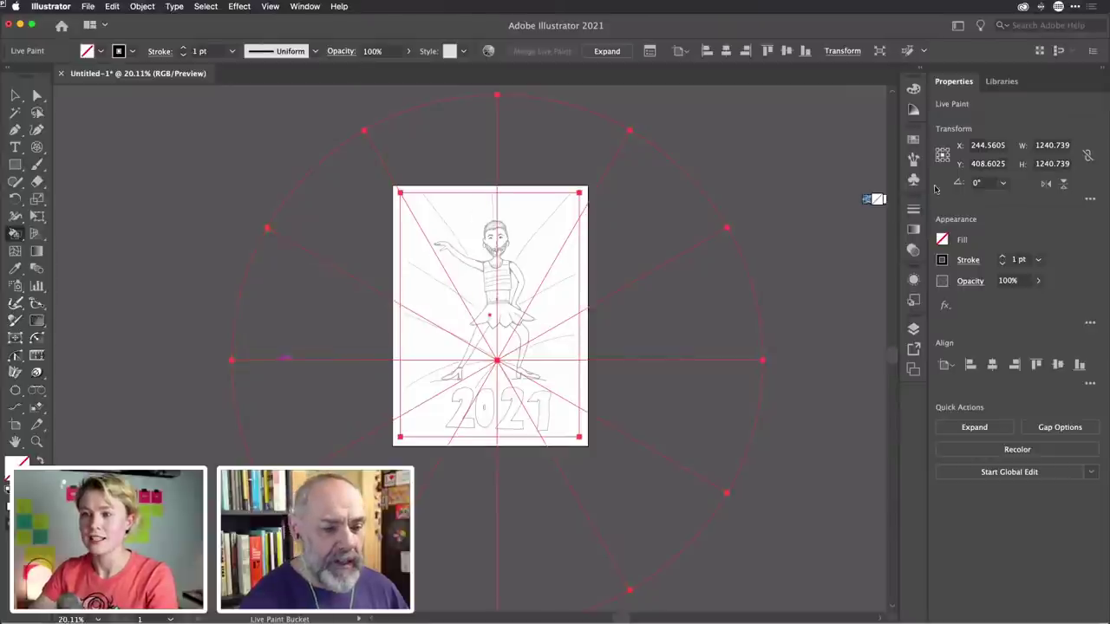
Choose the magenta swatch as the fill colour in the Swatches panel
{"action": "left_click", "coordinate": [913, 140]}
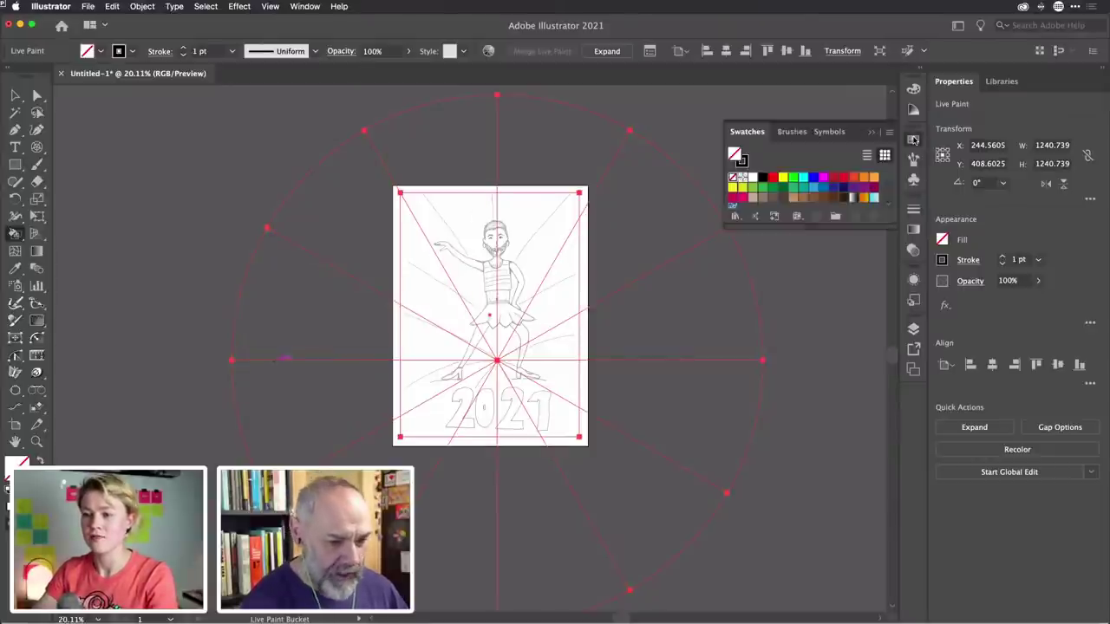
{"action": "left_click_drag", "start_coordinate": [812, 227], "coordinate": [813, 285]}
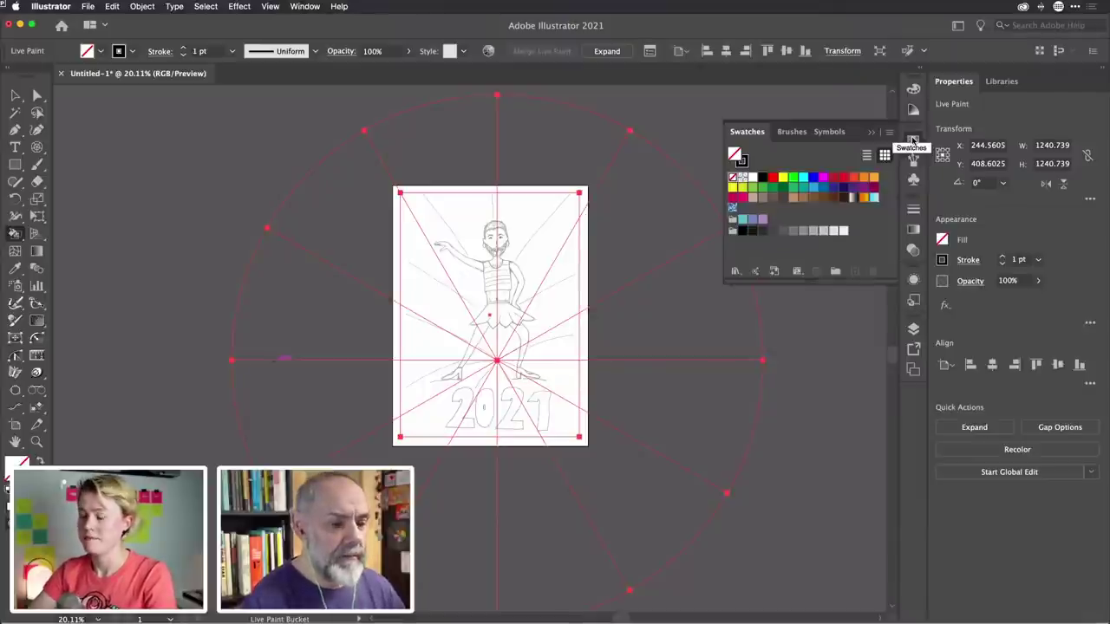
{"action": "left_click", "coordinate": [742, 197]}
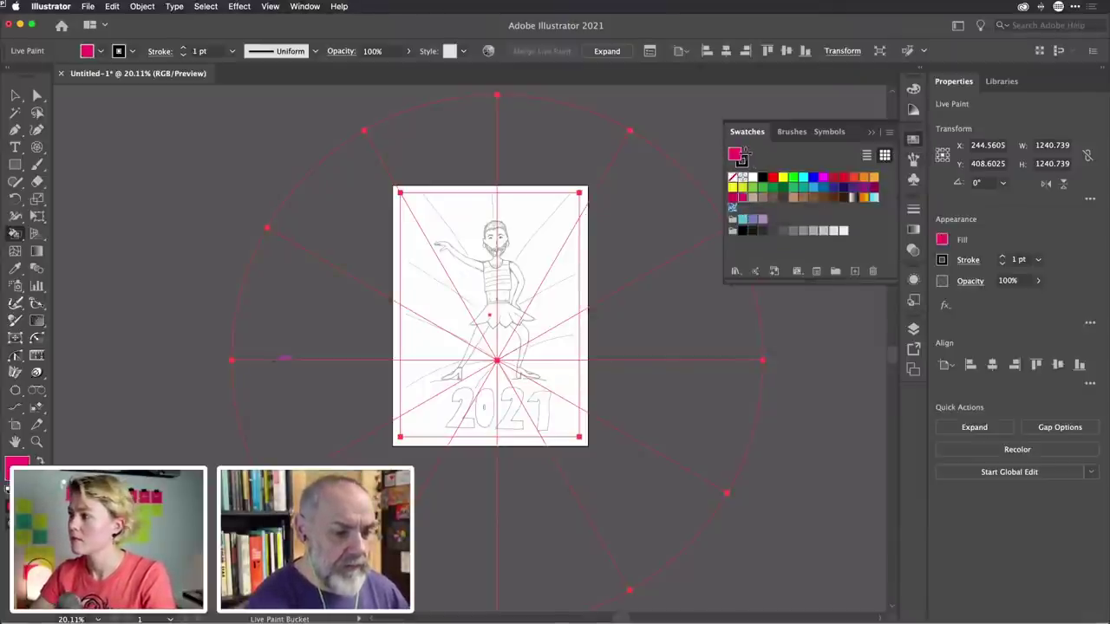
Bucket-fill alternating sunburst wedges magenta in all four quadrants
{"action": "left_click", "coordinate": [535, 229]}
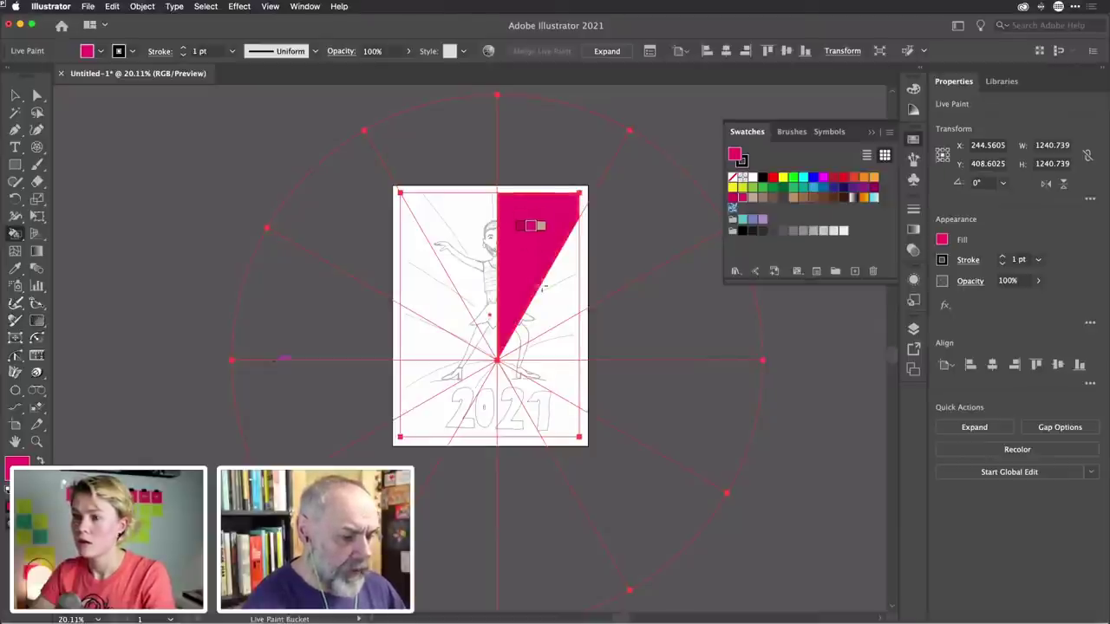
{"action": "left_click", "coordinate": [560, 355]}
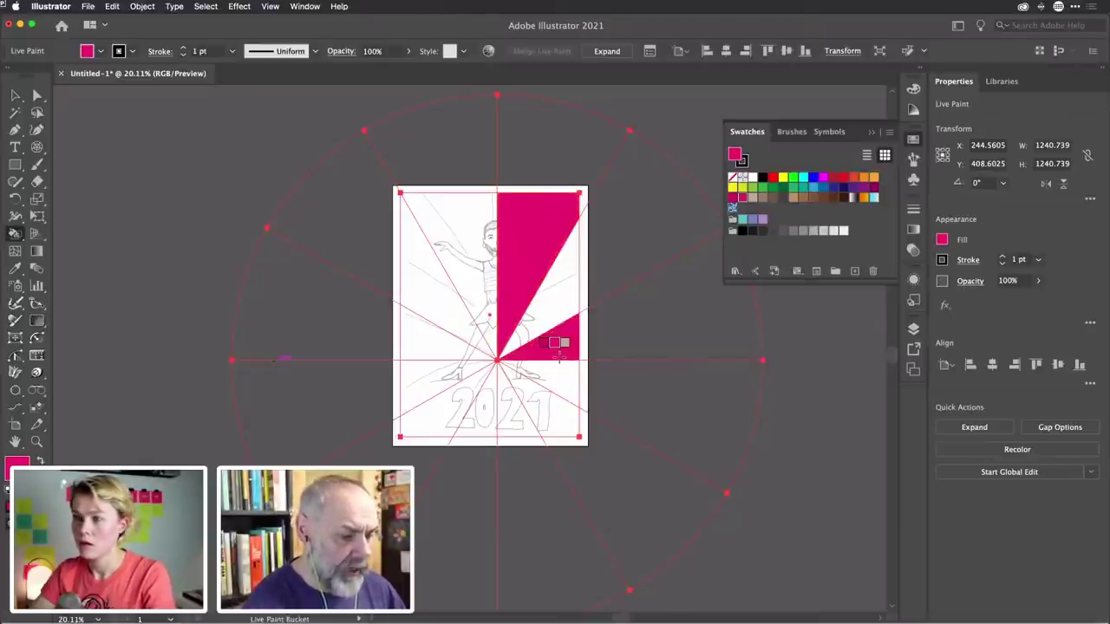
{"action": "left_click", "coordinate": [538, 403]}
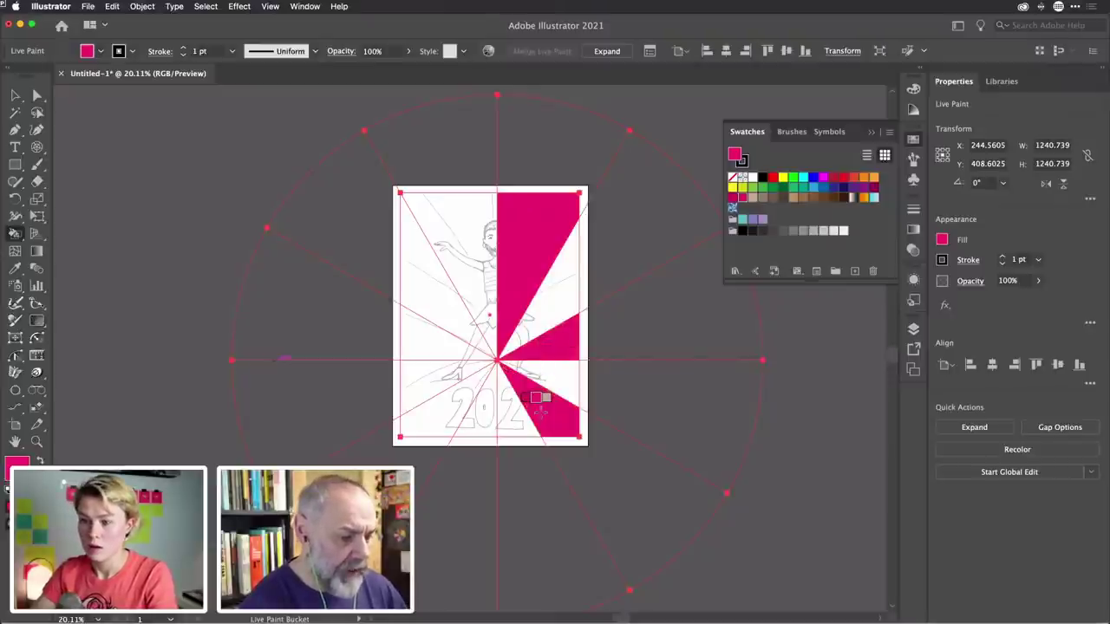
{"action": "left_click", "coordinate": [483, 416]}
{"action": "left_click", "coordinate": [473, 421]}
{"action": "left_click", "coordinate": [438, 389]}
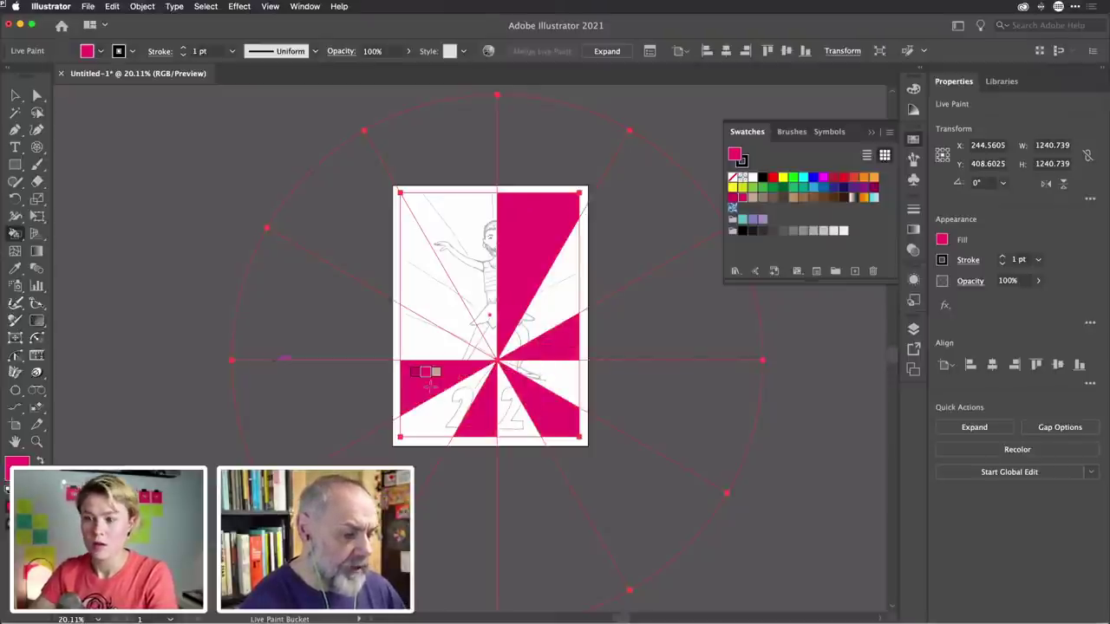
{"action": "left_click", "coordinate": [433, 293]}
{"action": "left_click", "coordinate": [437, 289]}
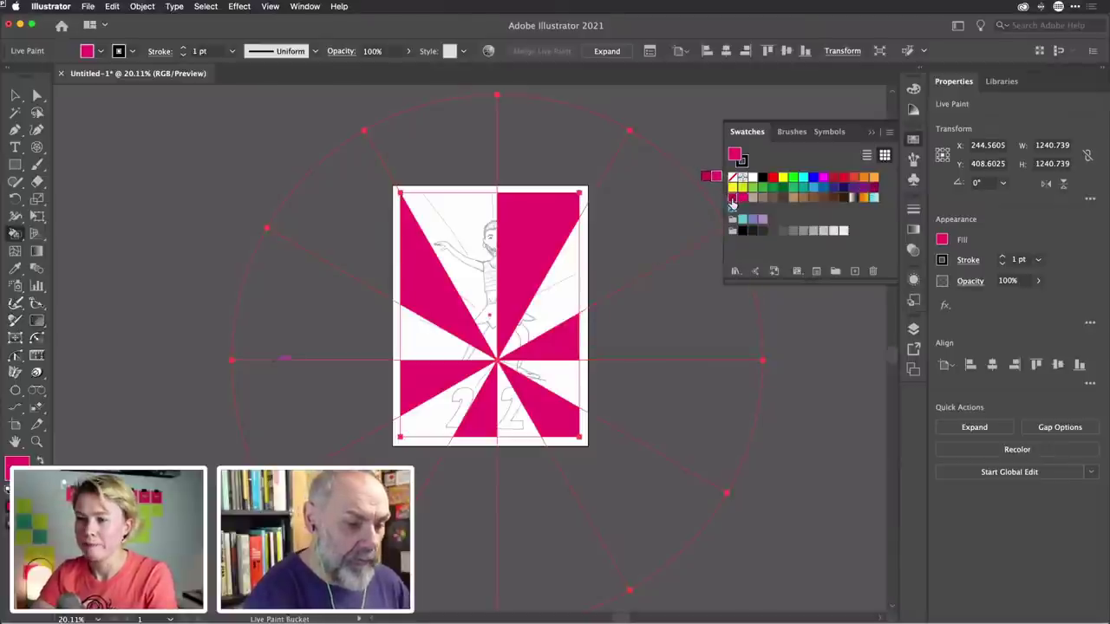
Bucket-fill the eight leftover white wedges around all quadrants with a deeper pink
{"action": "left_click", "coordinate": [446, 206]}
{"action": "left_click", "coordinate": [454, 211]}
{"action": "left_click", "coordinate": [557, 248]}
{"action": "left_click", "coordinate": [567, 274]}
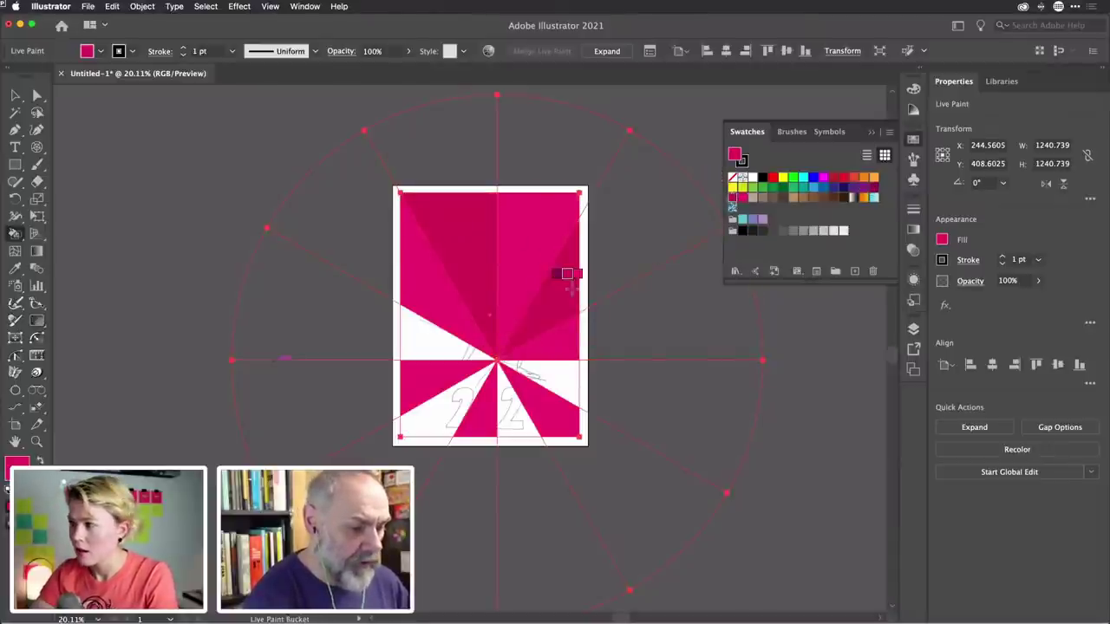
{"action": "left_click", "coordinate": [565, 372]}
{"action": "left_click", "coordinate": [508, 416]}
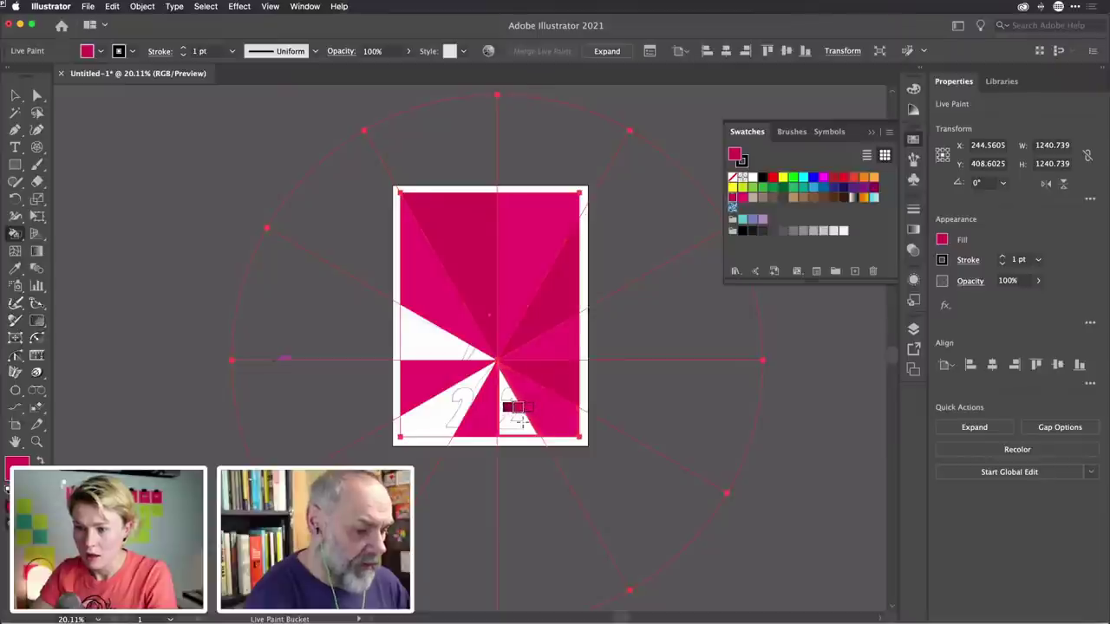
{"action": "left_click", "coordinate": [449, 401]}
{"action": "left_click", "coordinate": [428, 336]}
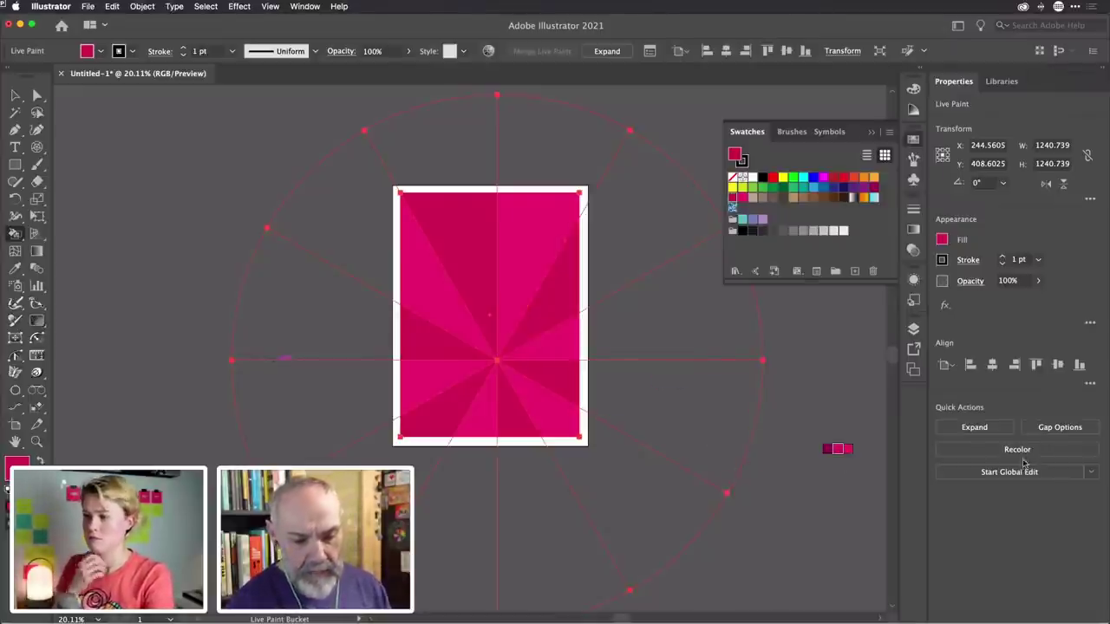
Expand the Live Paint sunburst into separate filled shapes using the Quick Actions Expand button
{"action": "left_click", "coordinate": [975, 427]}
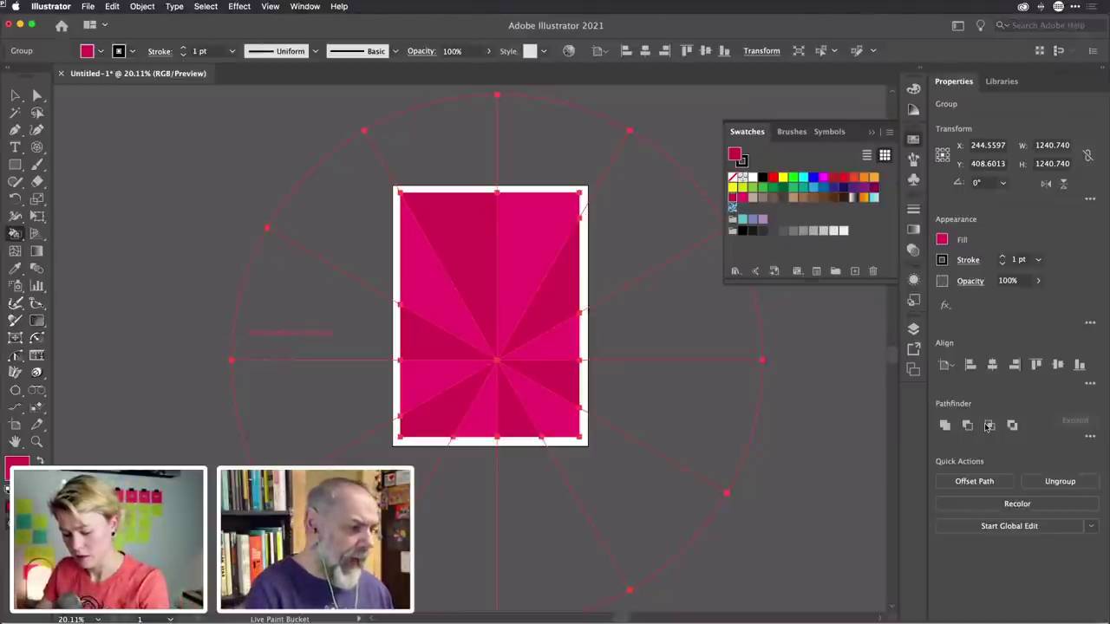
{"action": "key", "text": "shift+m"}
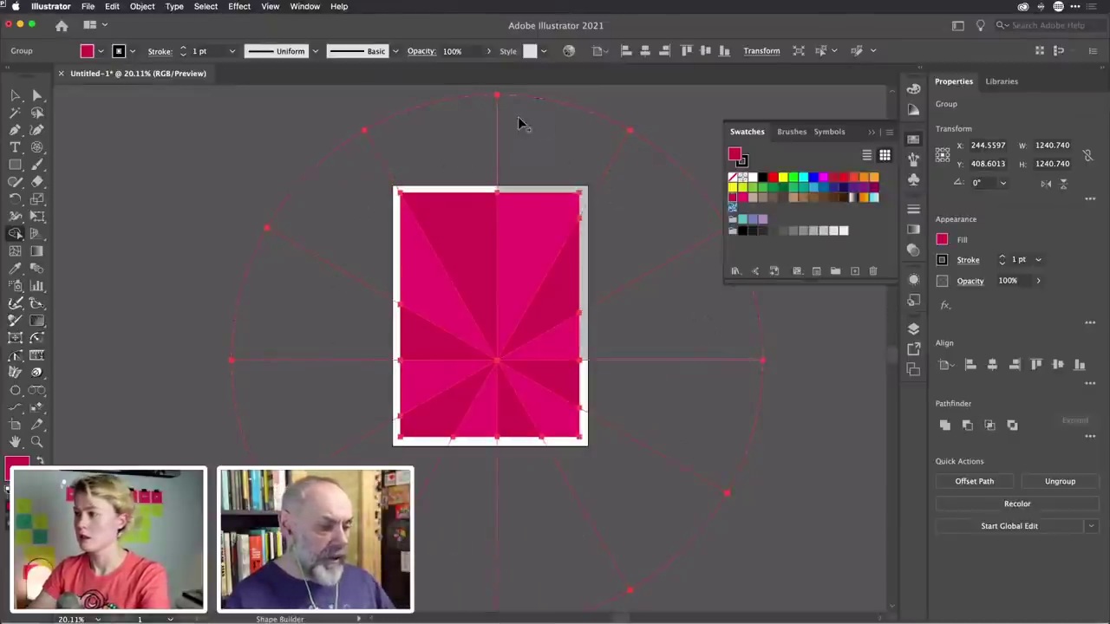
Delete the outer spoke pieces above the artboard and along its right edge with Shape Builder
{"action": "left_click", "coordinate": [439, 159], "text": "alt"}
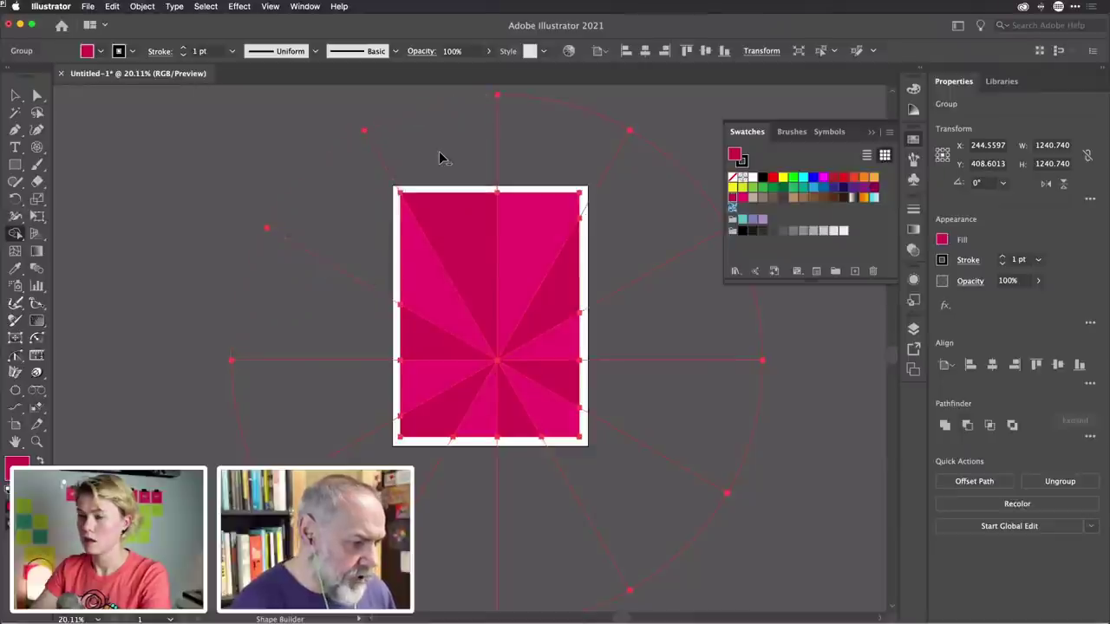
{"action": "left_click", "coordinate": [546, 149], "text": "alt"}
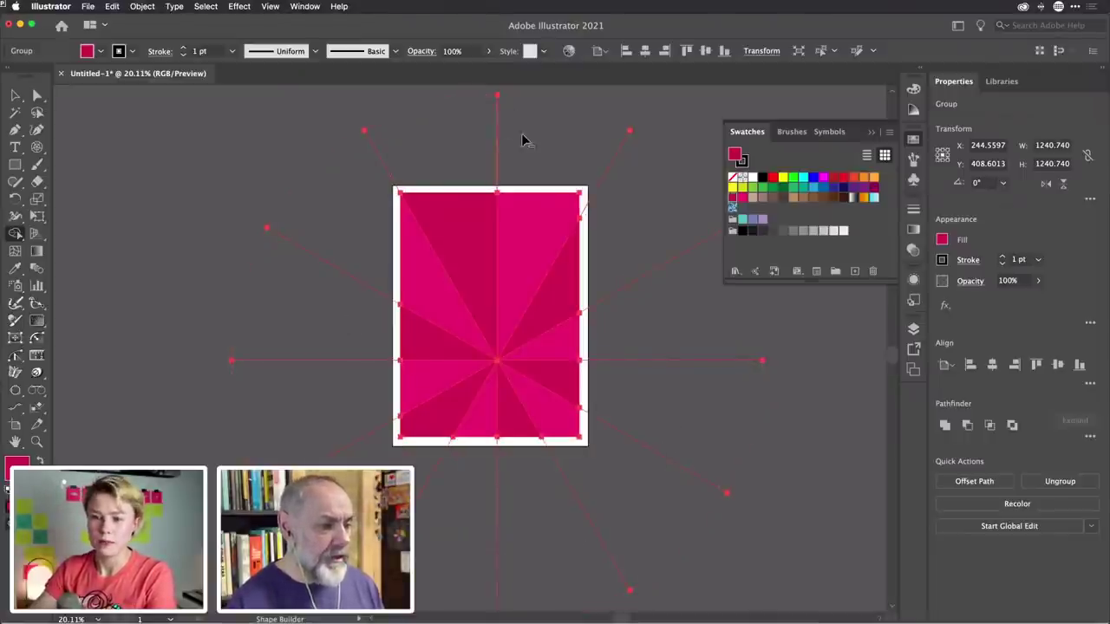
{"action": "mouse_move", "coordinate": [647, 185]}
{"action": "left_mouse_down"}
{"action": "mouse_move", "coordinate": [659, 295]}
{"action": "mouse_move", "coordinate": [648, 439]}
{"action": "mouse_move", "coordinate": [634, 471]}
{"action": "left_mouse_up"}
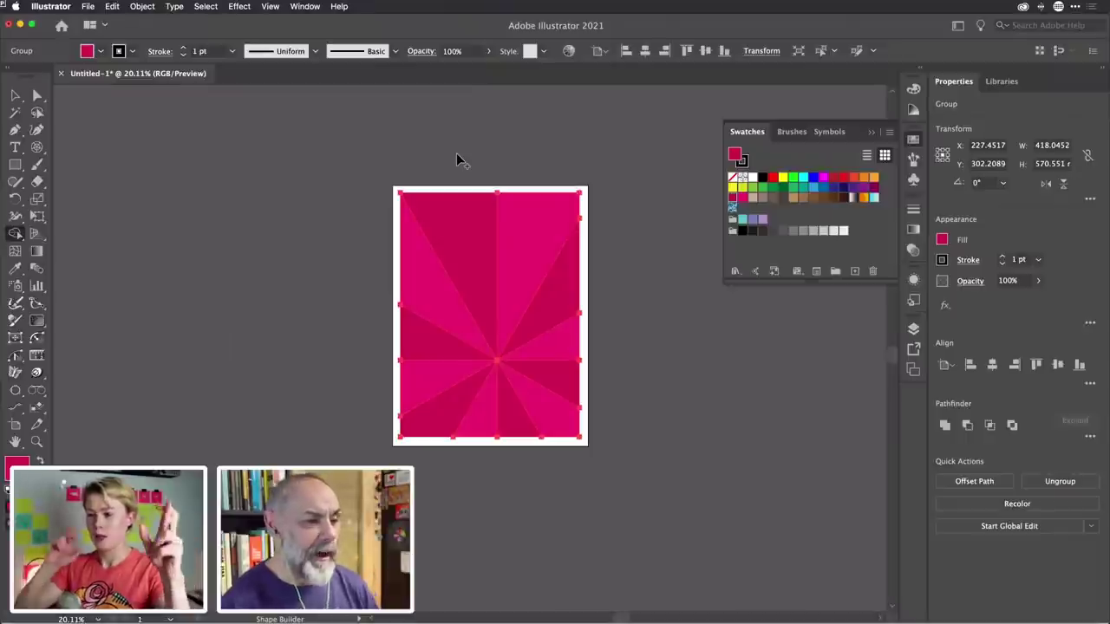
Close the floating Swatches panel
{"action": "left_click", "coordinate": [915, 139]}
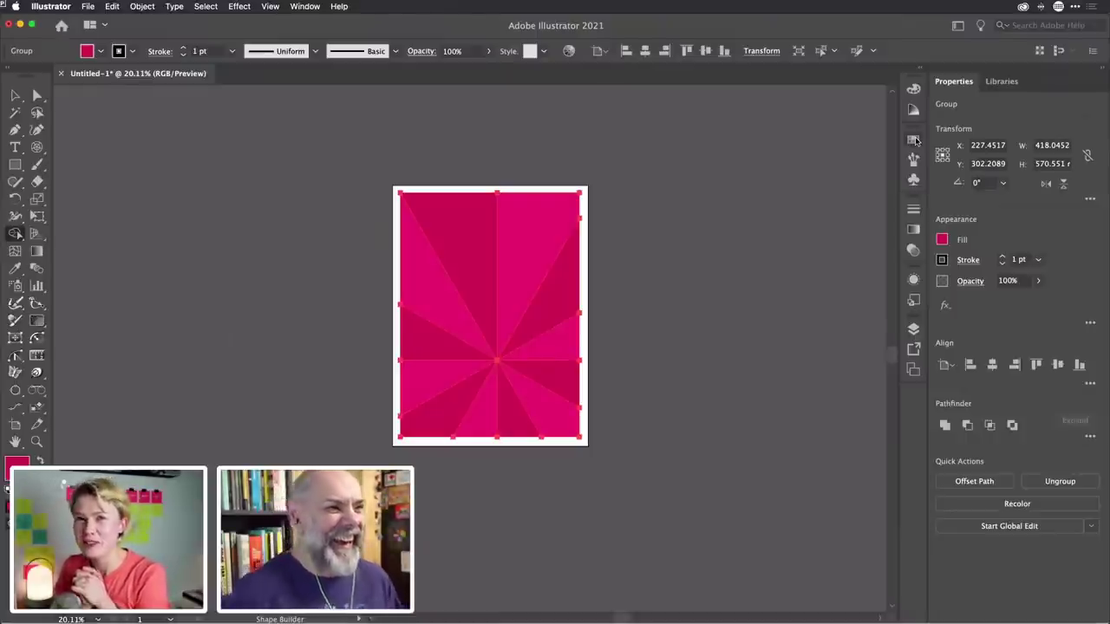
Rename Layer 2 to BG in the Layers panel
{"action": "left_click", "coordinate": [914, 330]}
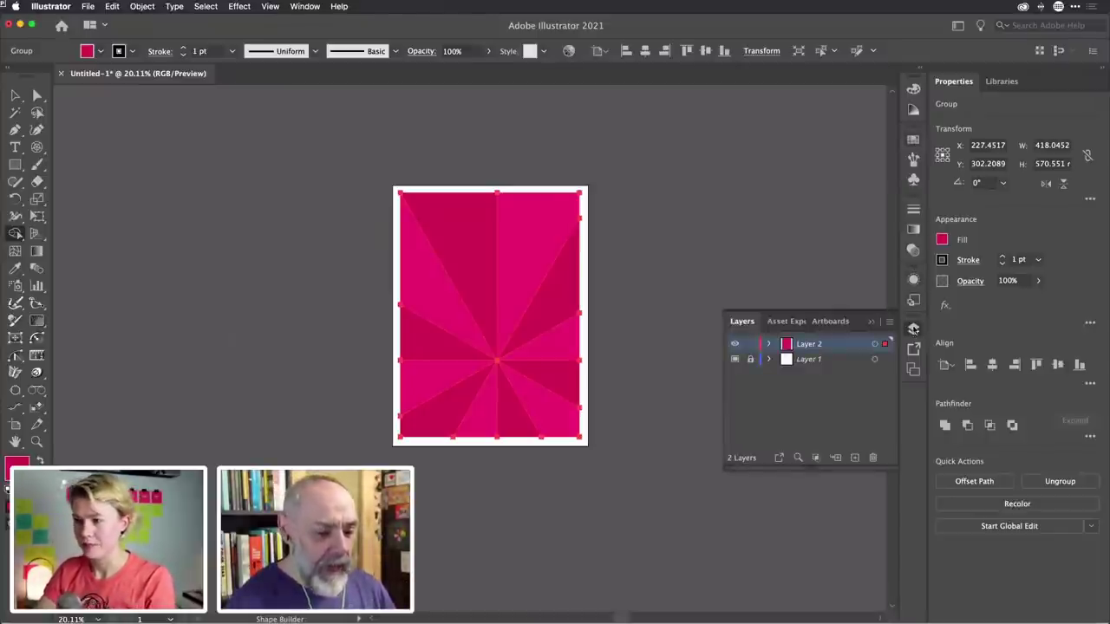
{"action": "double_click", "coordinate": [809, 345]}
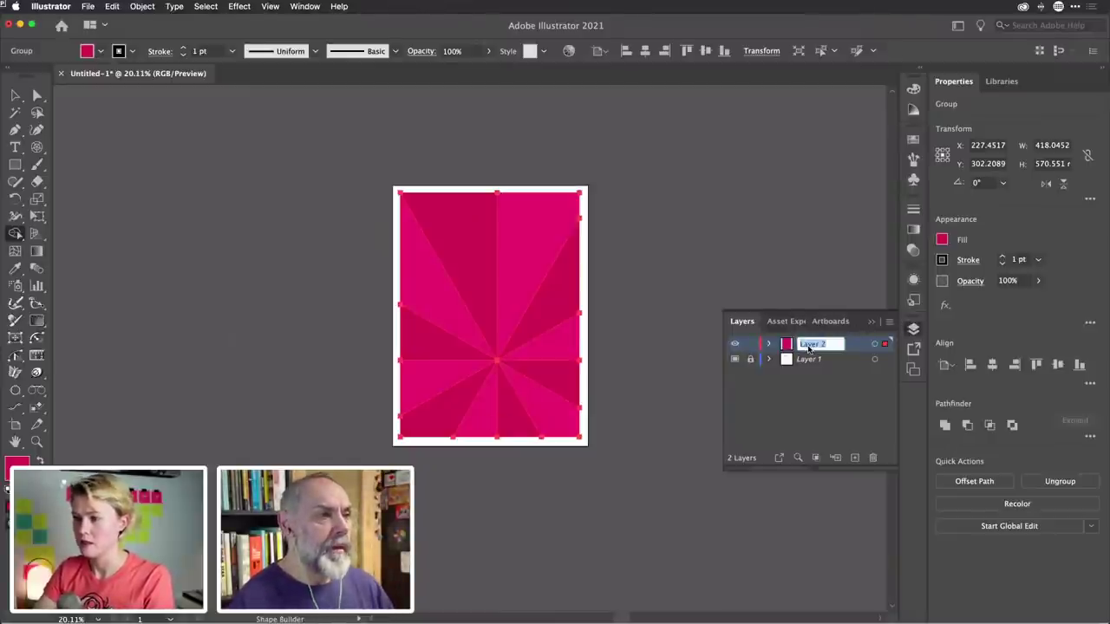
{"action": "type", "text": "BG"}
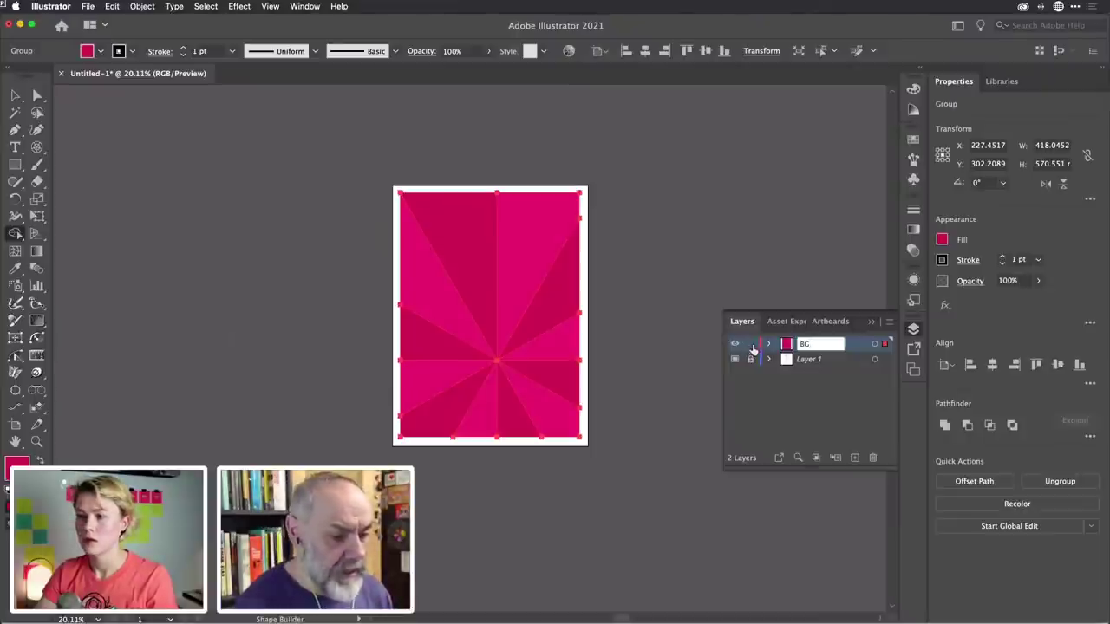
{"action": "key", "text": "Return"}
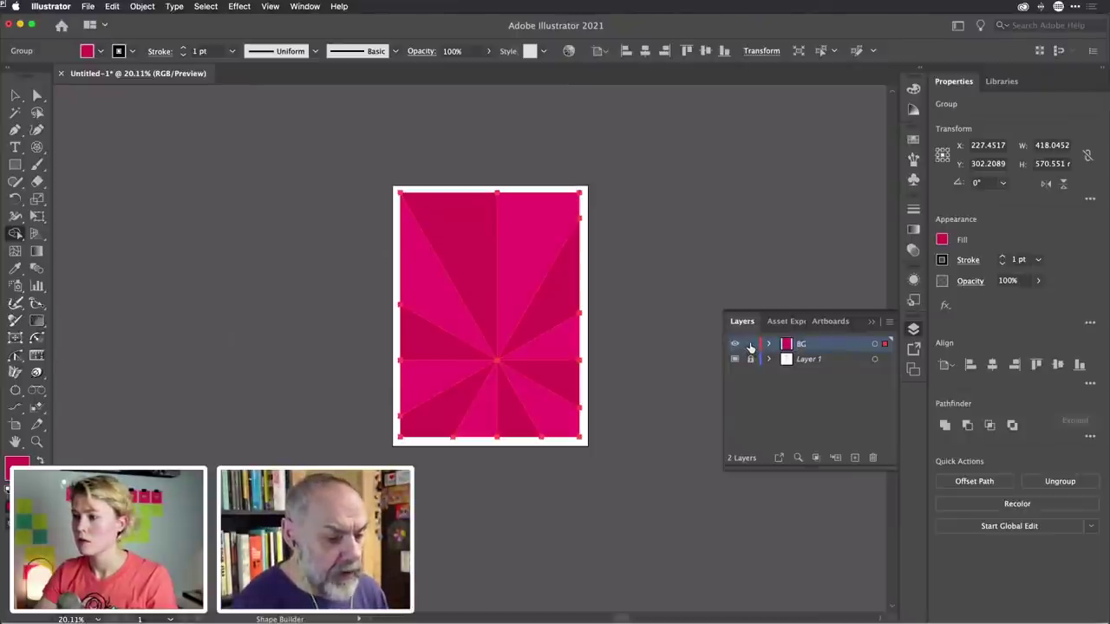
Lock and hide the BG layer, then add a new Layer 3 on top
{"action": "left_click", "coordinate": [751, 345]}
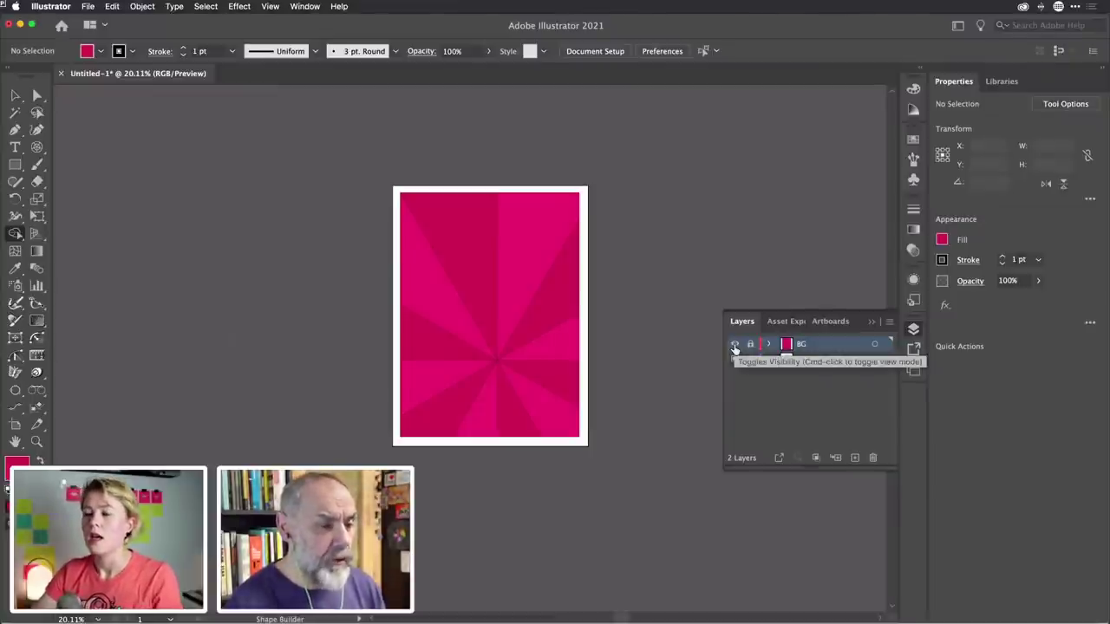
{"action": "left_click", "coordinate": [735, 345]}
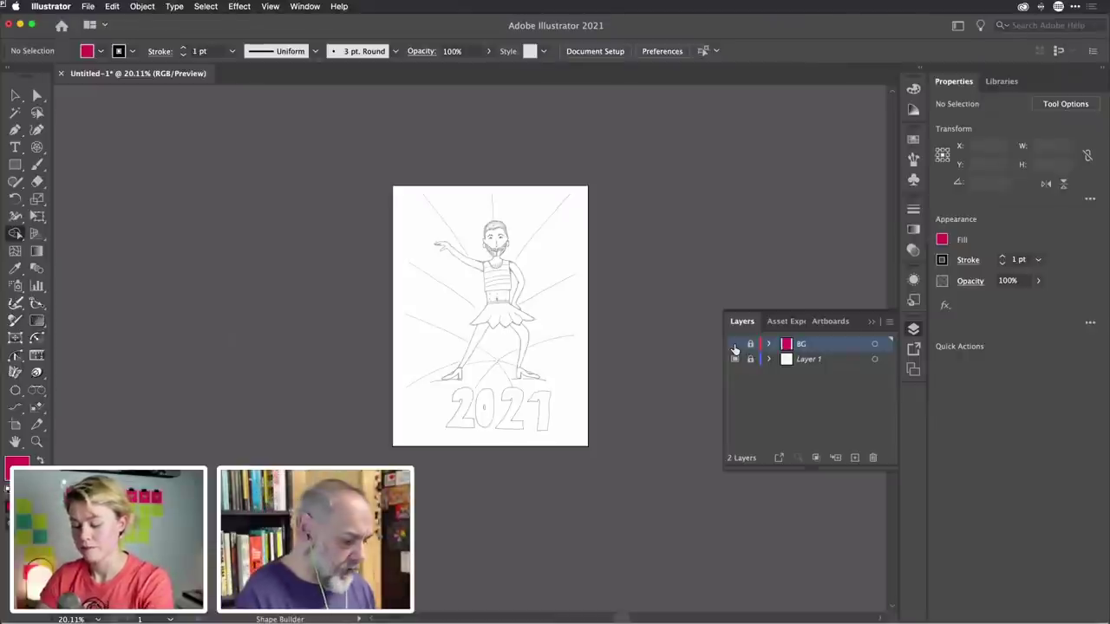
{"action": "key", "text": "super+l"}
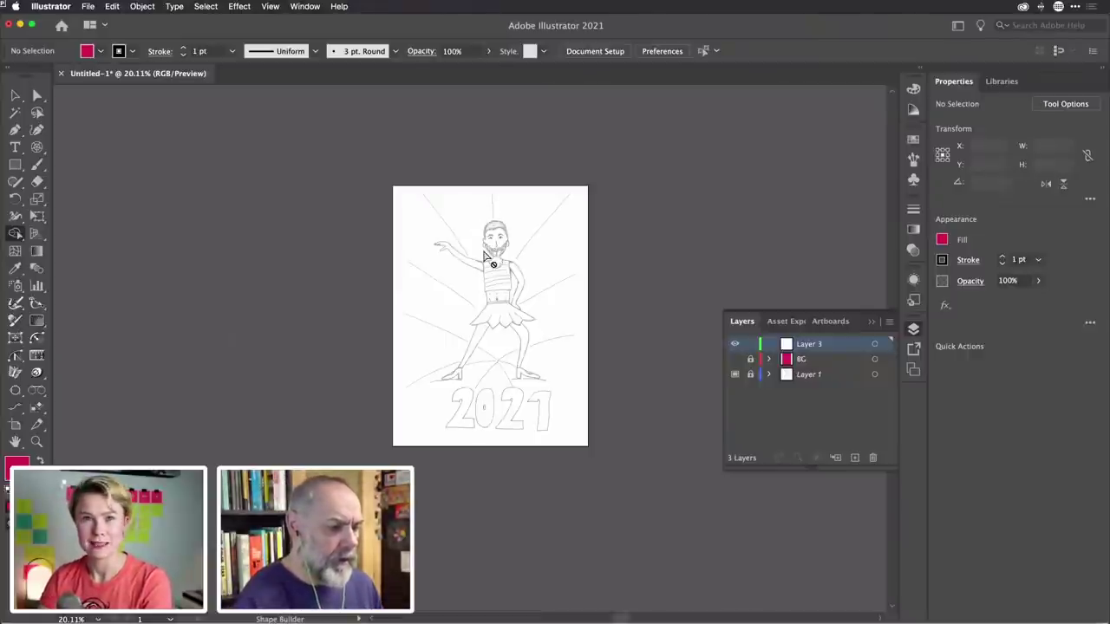
Zoom out to about 40% so the whole artboard and dancer sketch are visible
{"action": "scroll", "coordinate": [484, 252], "scroll_direction": "up", "scroll_amount": 1}
{"action": "scroll", "coordinate": [486, 257], "scroll_direction": "up", "scroll_amount": 3}
{"action": "scroll", "coordinate": [486, 257], "scroll_direction": "down", "scroll_amount": 3}
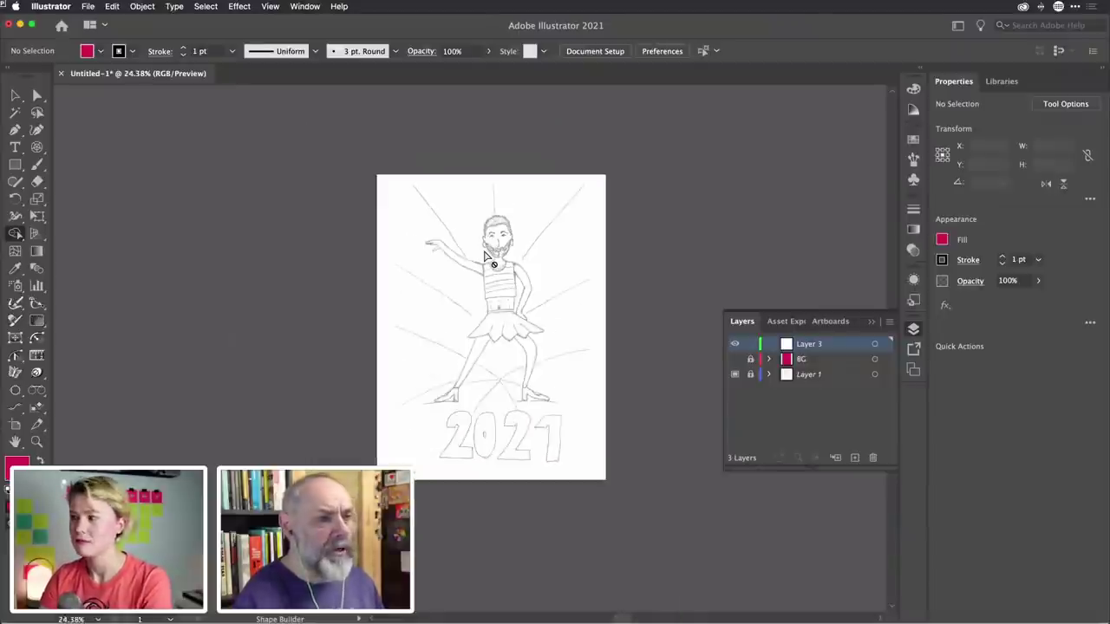
{"action": "scroll", "coordinate": [486, 257], "scroll_direction": "up", "scroll_amount": 3}
{"action": "scroll", "coordinate": [486, 257], "scroll_direction": "up", "scroll_amount": 1}
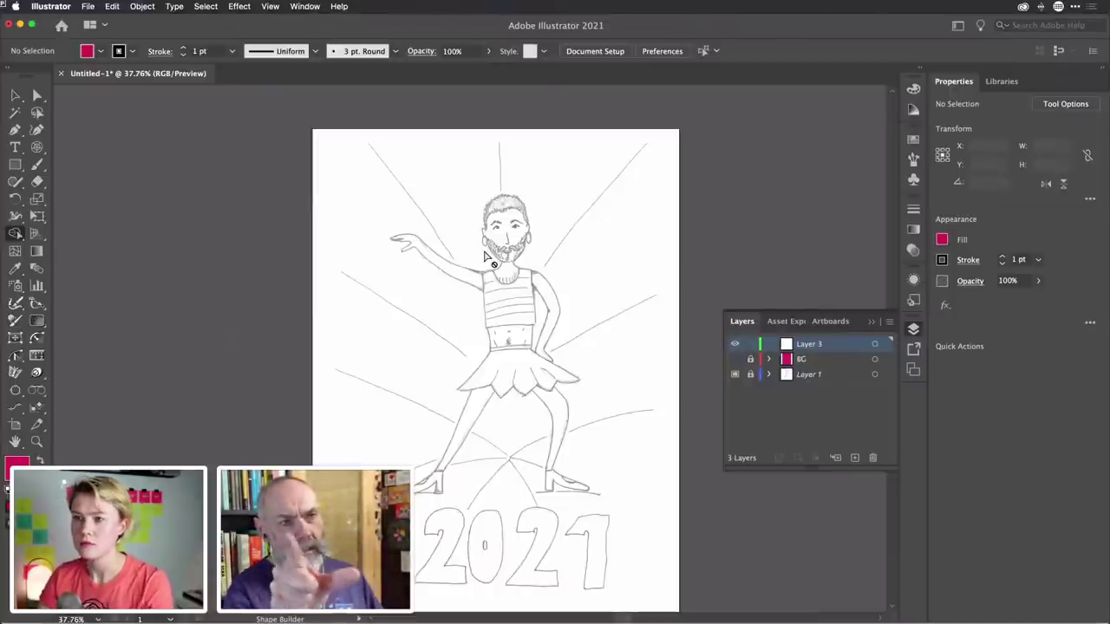
{"action": "scroll", "coordinate": [486, 257], "scroll_direction": "up", "scroll_amount": 5}
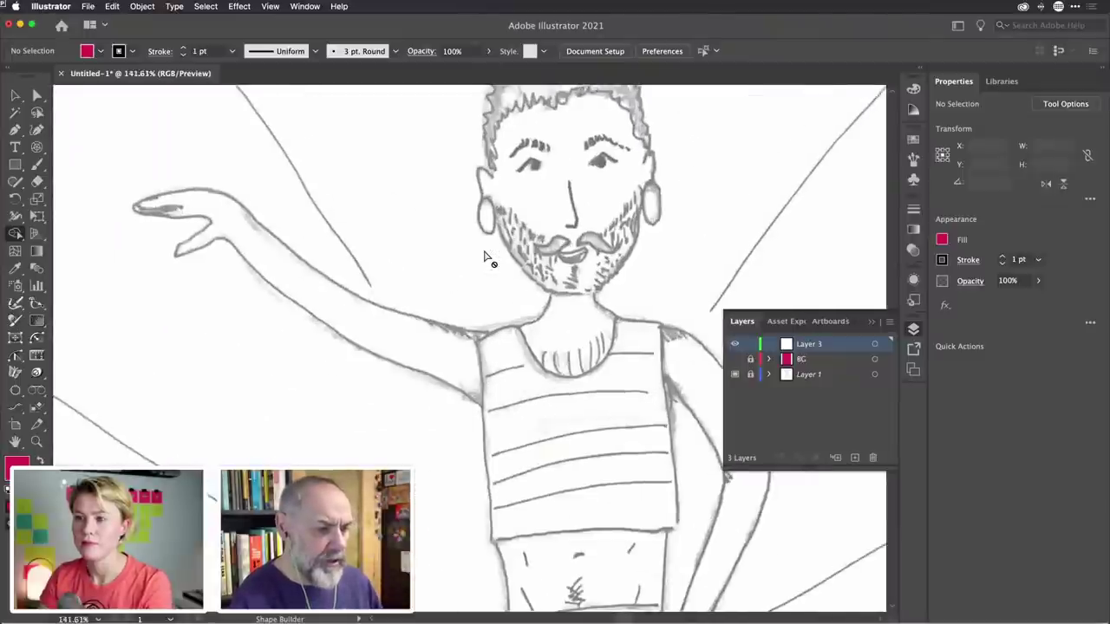
{"action": "scroll", "coordinate": [486, 257], "scroll_direction": "down", "scroll_amount": 2}
{"action": "scroll", "coordinate": [485, 257], "scroll_direction": "up", "scroll_amount": 3}
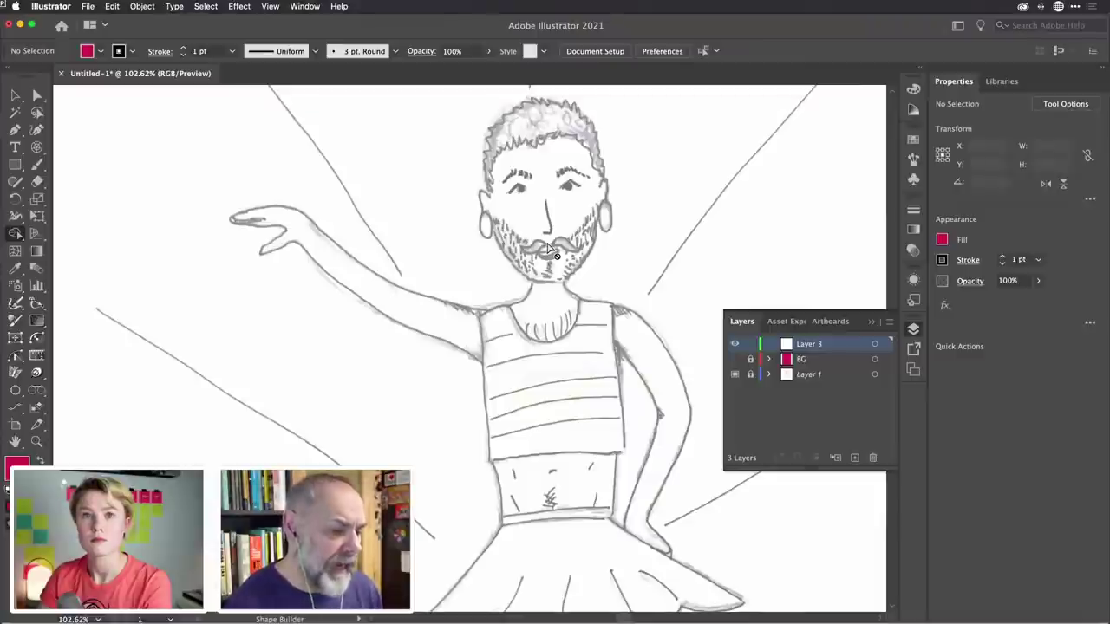
{"action": "scroll", "coordinate": [547, 252], "scroll_direction": "down", "scroll_amount": 5}
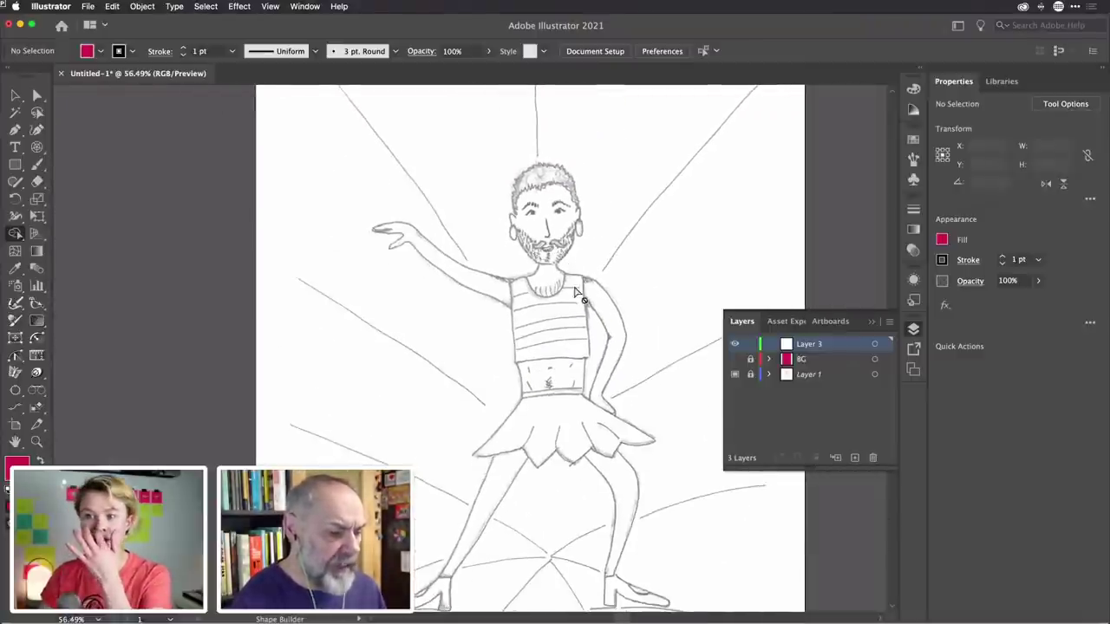
{"action": "scroll", "coordinate": [575, 293], "scroll_direction": "down", "scroll_amount": 3}
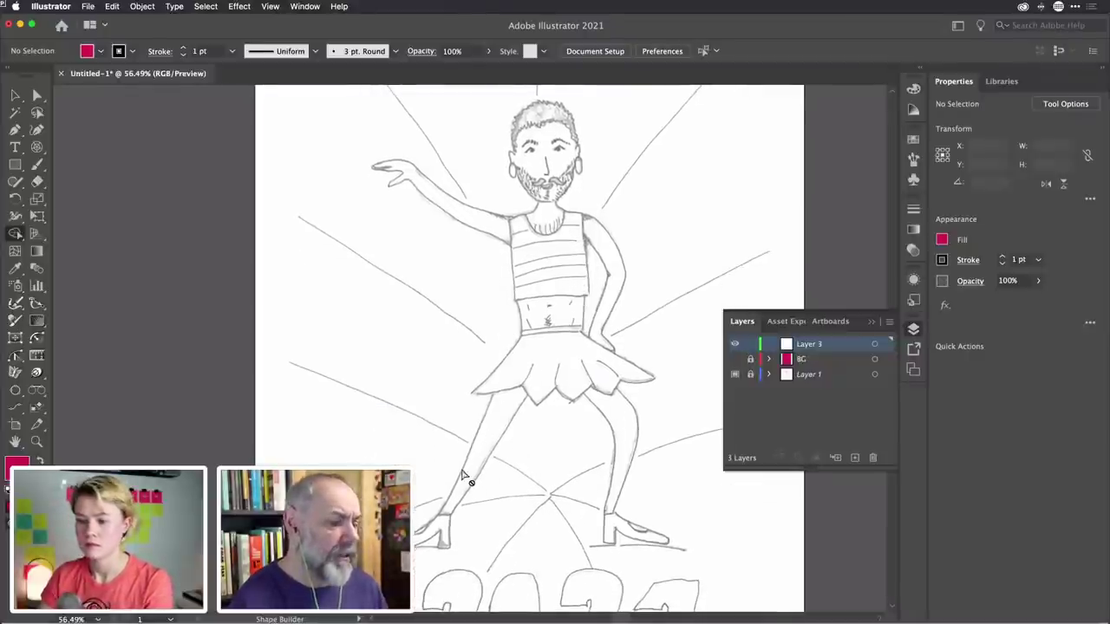
{"action": "scroll", "coordinate": [465, 501], "scroll_direction": "up", "scroll_amount": 5}
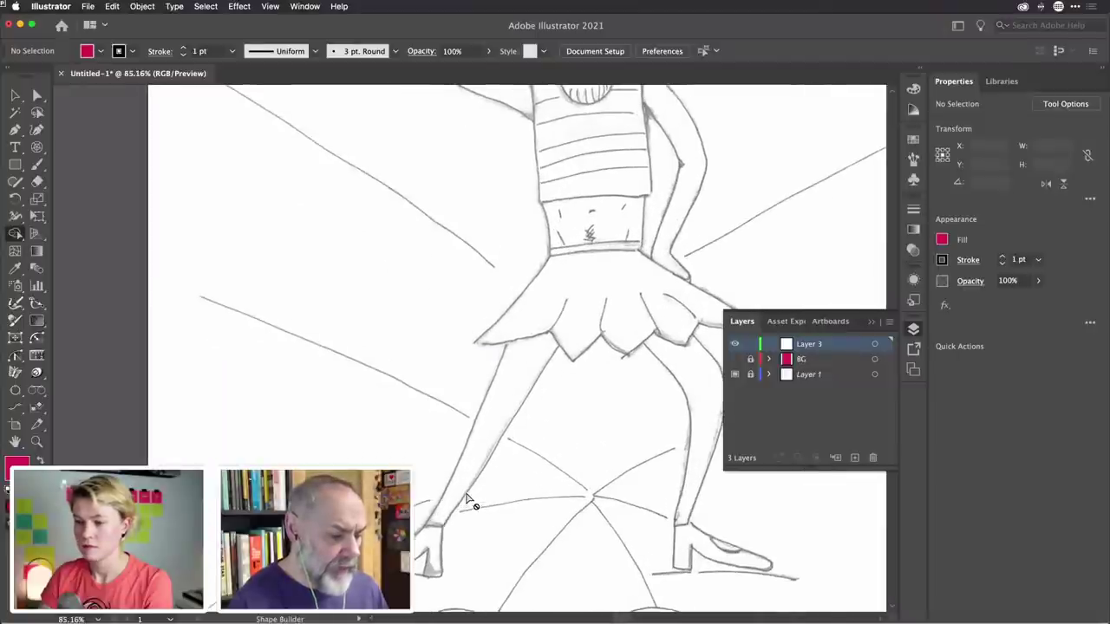
{"action": "scroll", "coordinate": [466, 500], "scroll_direction": "down", "scroll_amount": 2}
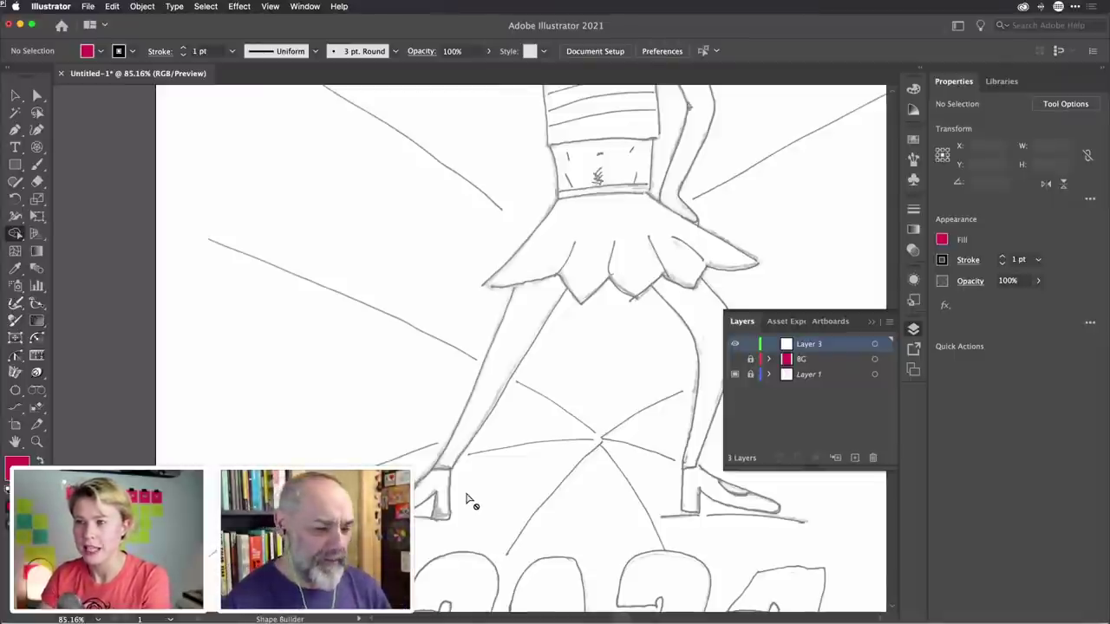
{"action": "scroll", "coordinate": [510, 438], "scroll_direction": "down", "scroll_amount": 5}
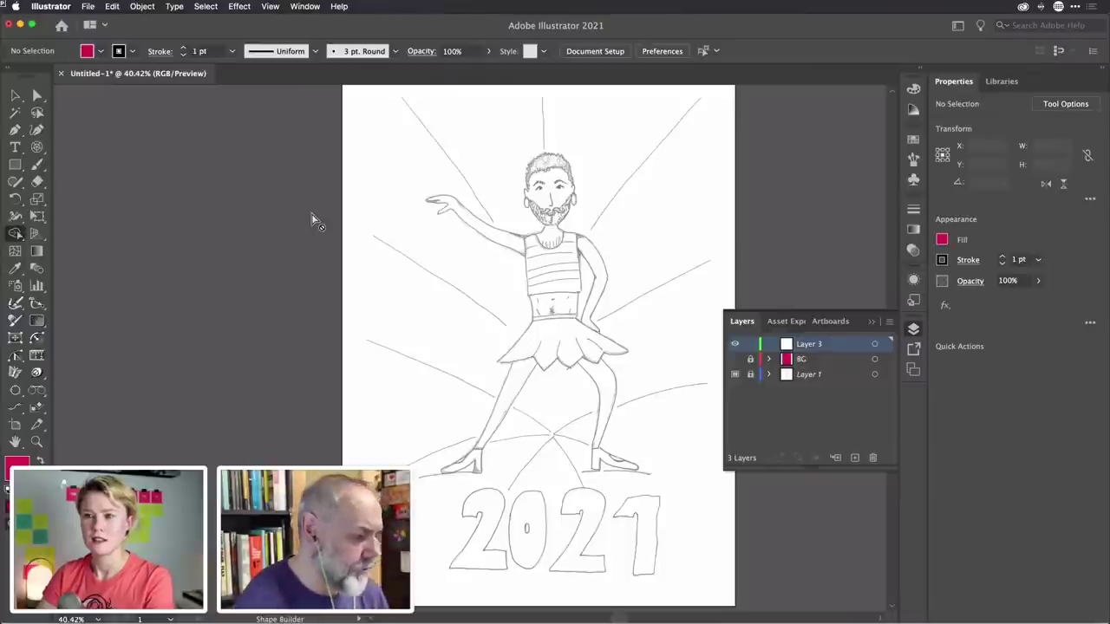
{"action": "key", "text": "backslash"}
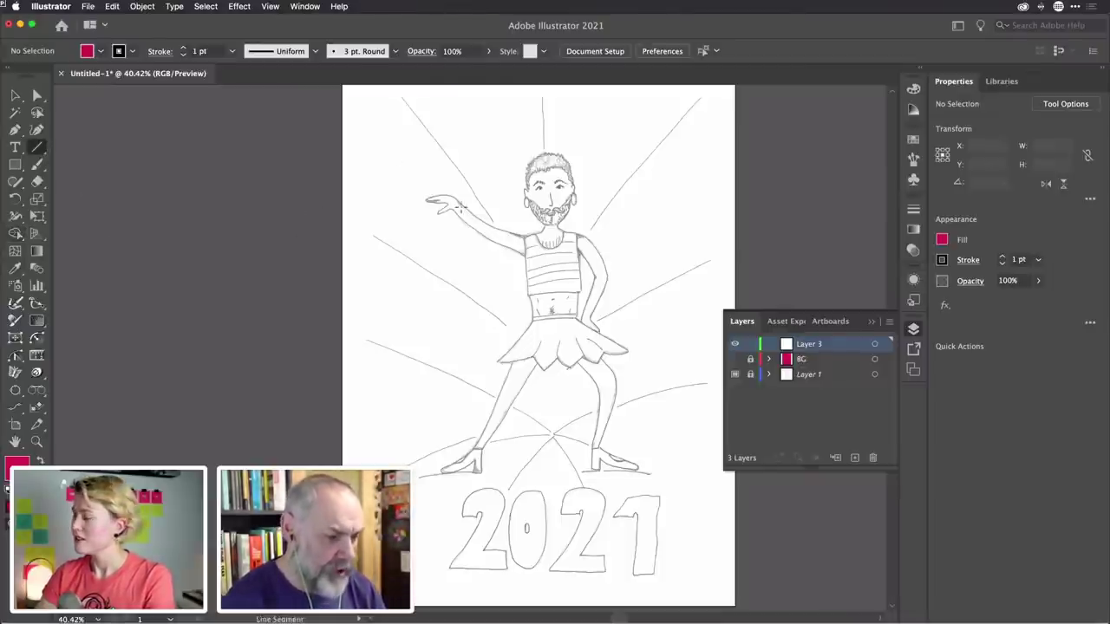
{"action": "left_click_drag", "start_coordinate": [550, 228], "coordinate": [551, 318]}
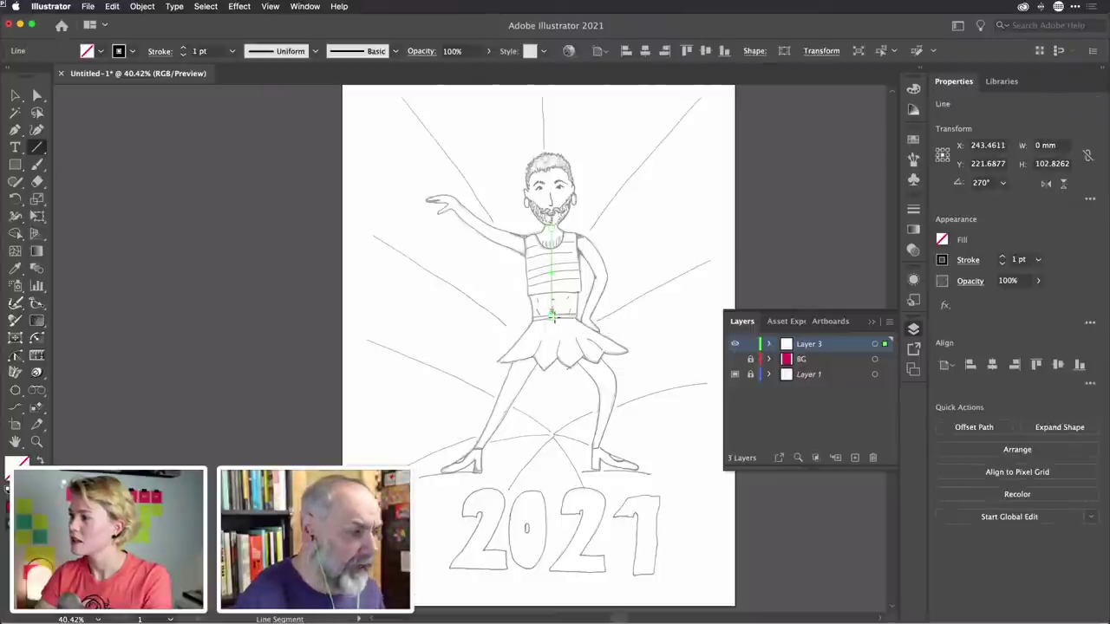
{"action": "left_click", "coordinate": [212, 53]}
{"action": "type", "text": "55"}
{"action": "key", "text": "Return"}
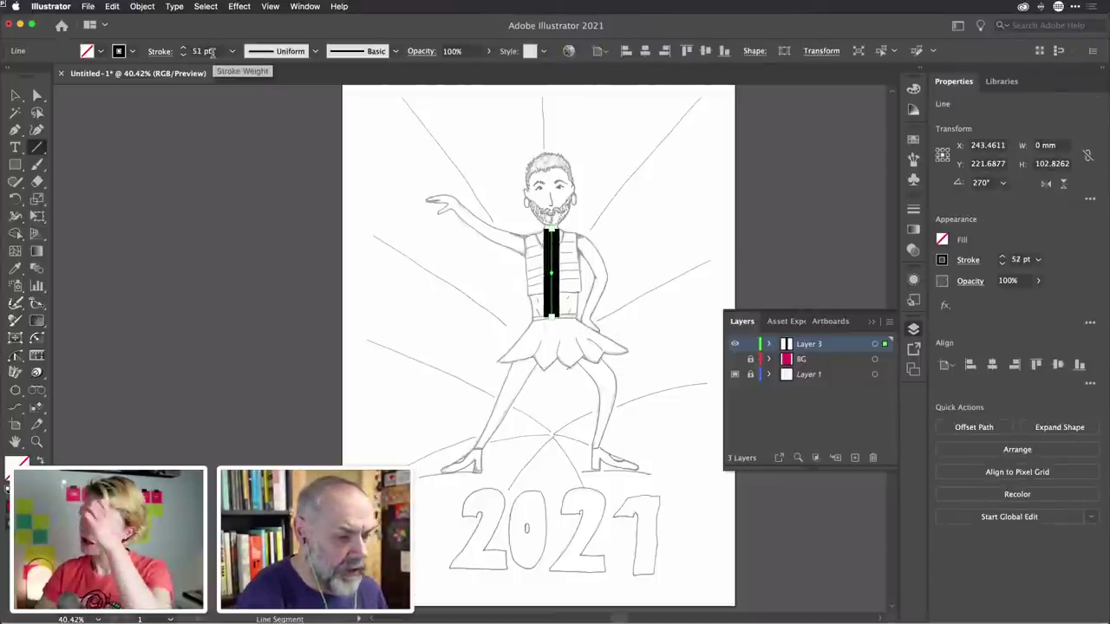
{"action": "left_click", "coordinate": [16, 97]}
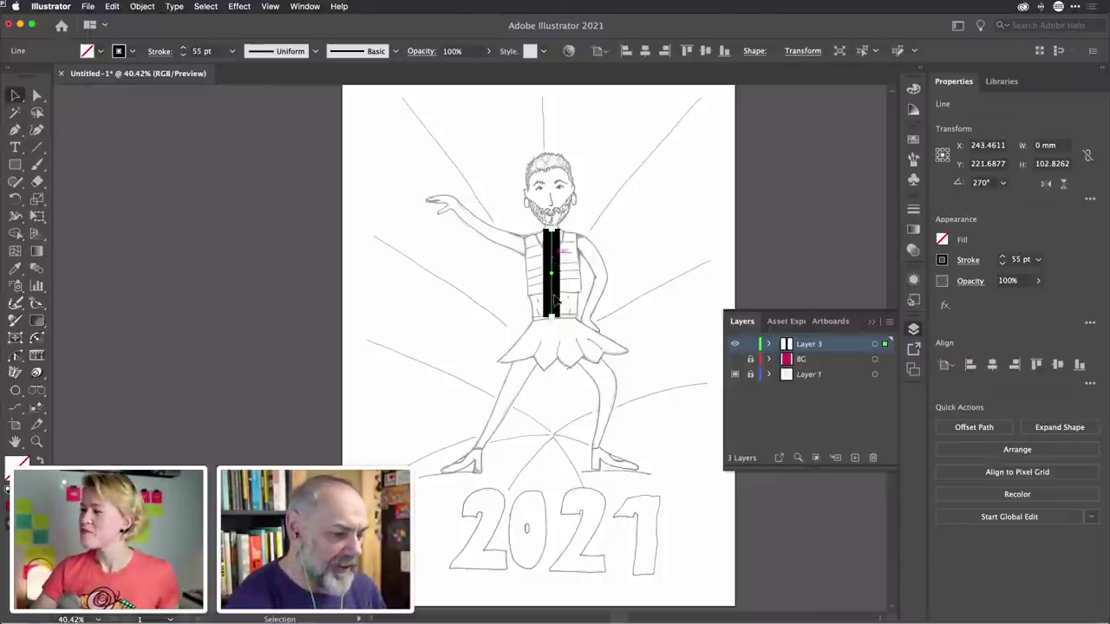
{"action": "mouse_move", "coordinate": [555, 259]}
{"action": "left_mouse_down"}
{"action": "mouse_move", "coordinate": [554, 389]}
{"action": "mouse_move", "coordinate": [556, 258]}
{"action": "left_mouse_up"}
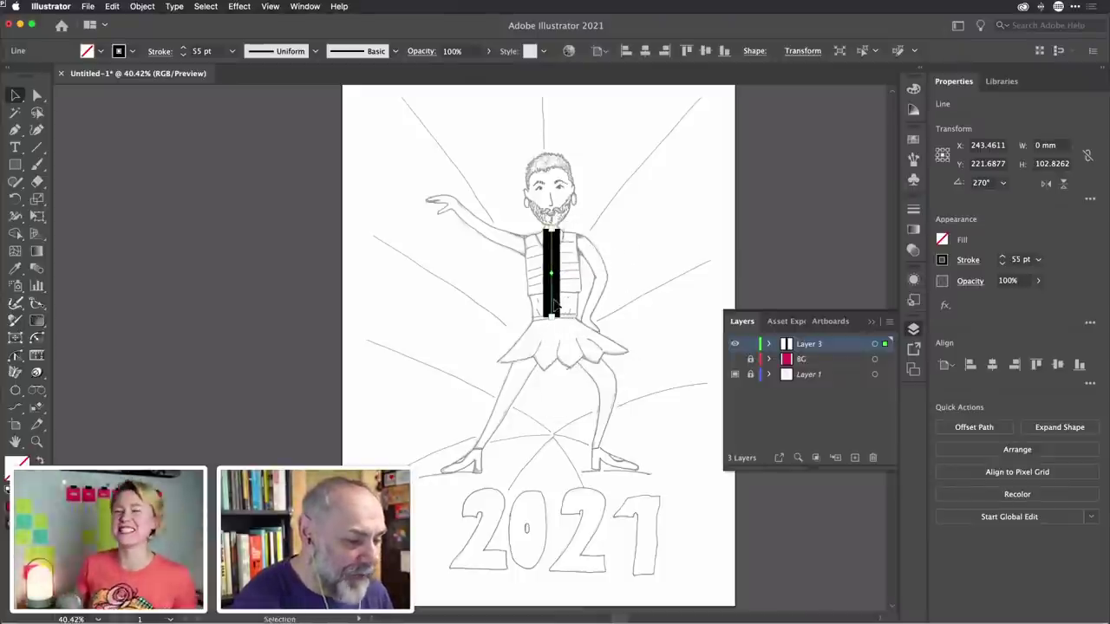
{"action": "left_click_drag", "start_coordinate": [554, 319], "coordinate": [553, 339]}
{"action": "left_click_drag", "start_coordinate": [556, 266], "coordinate": [593, 258]}
{"action": "key", "text": "Delete"}
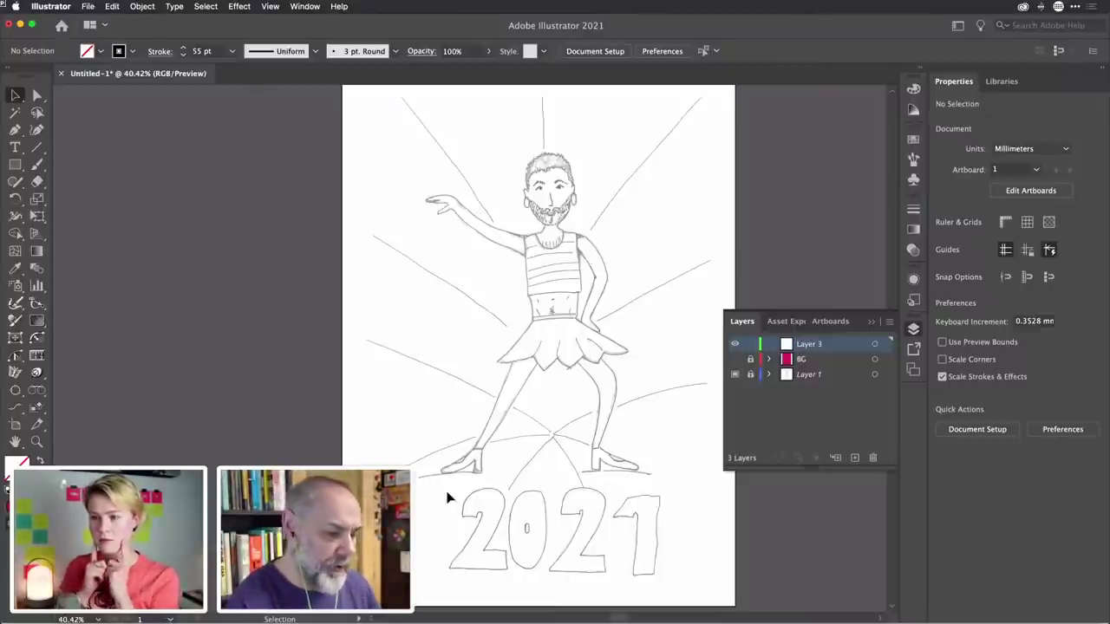
Zoom to about 119% on the dancer's left leg and shoe, then pick the Pencil tool
{"action": "scroll", "coordinate": [459, 470], "scroll_direction": "up", "scroll_amount": 6}
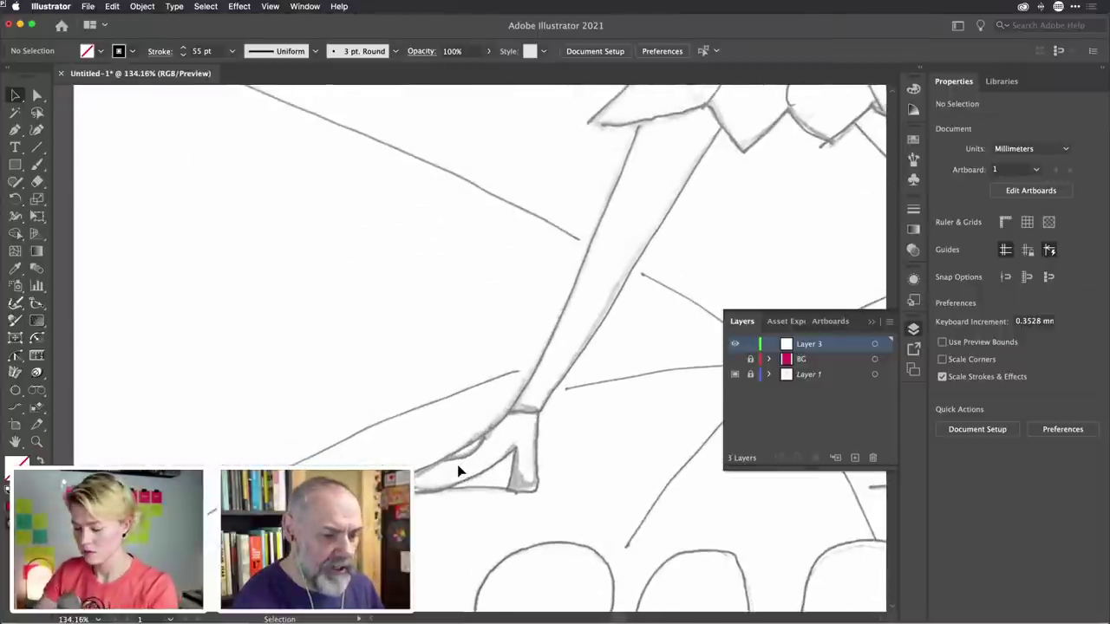
{"action": "scroll", "coordinate": [459, 469], "scroll_direction": "down", "scroll_amount": 2}
{"action": "scroll", "coordinate": [458, 469], "scroll_direction": "right", "scroll_amount": 3}
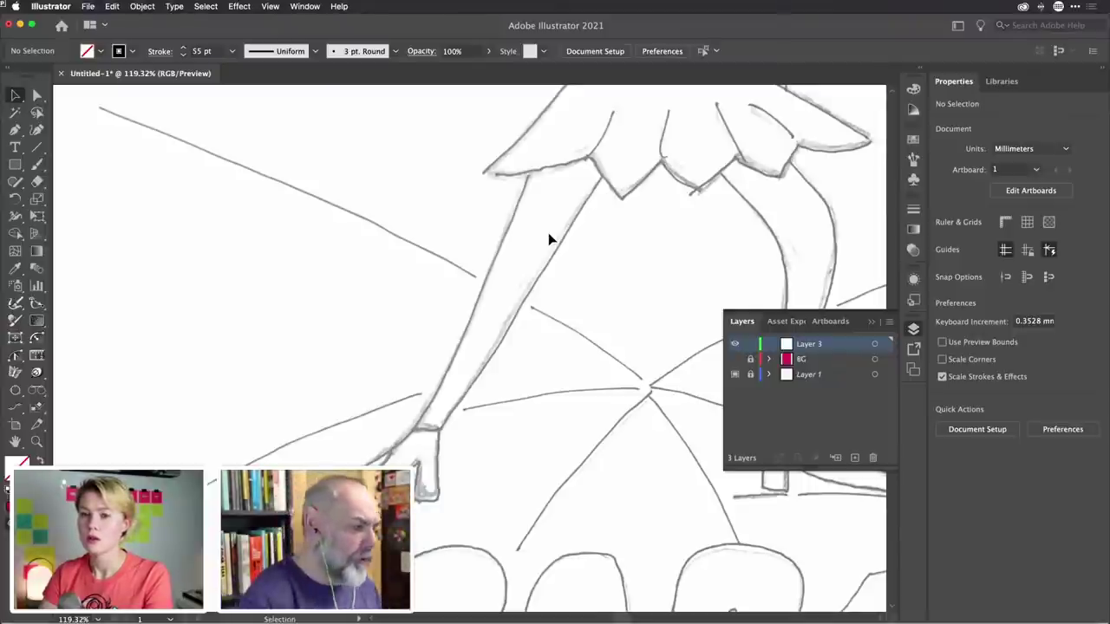
{"action": "key", "text": "n"}
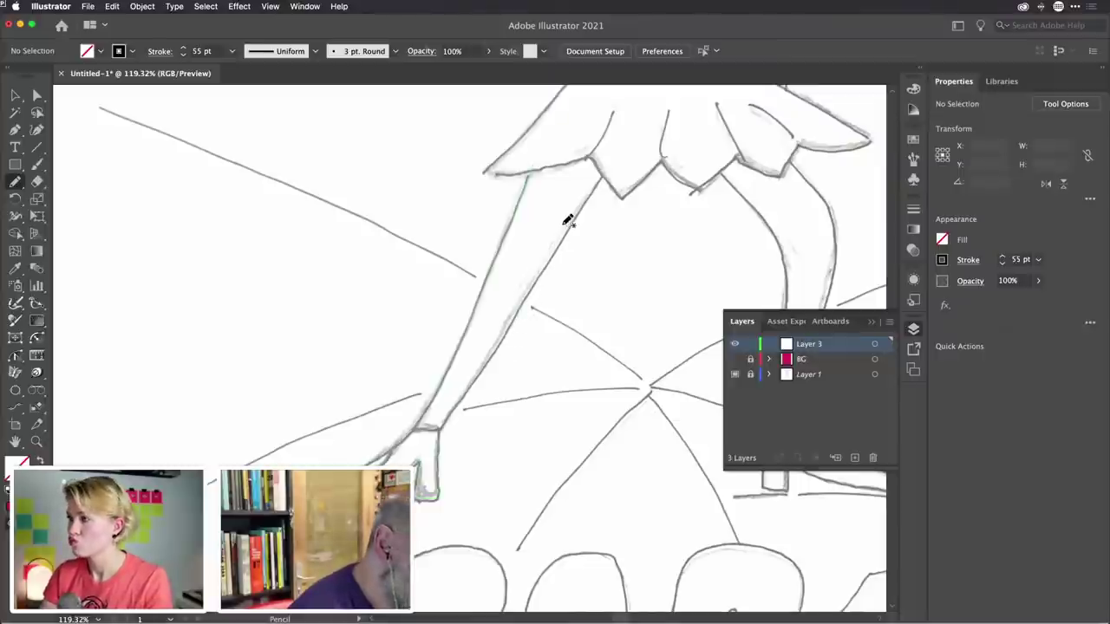
Pencil-trace the dancer's left leg and shoe in 6 pt black, then open Pencil Tool Options
{"action": "left_click_drag", "start_coordinate": [600, 172], "coordinate": [617, 155]}
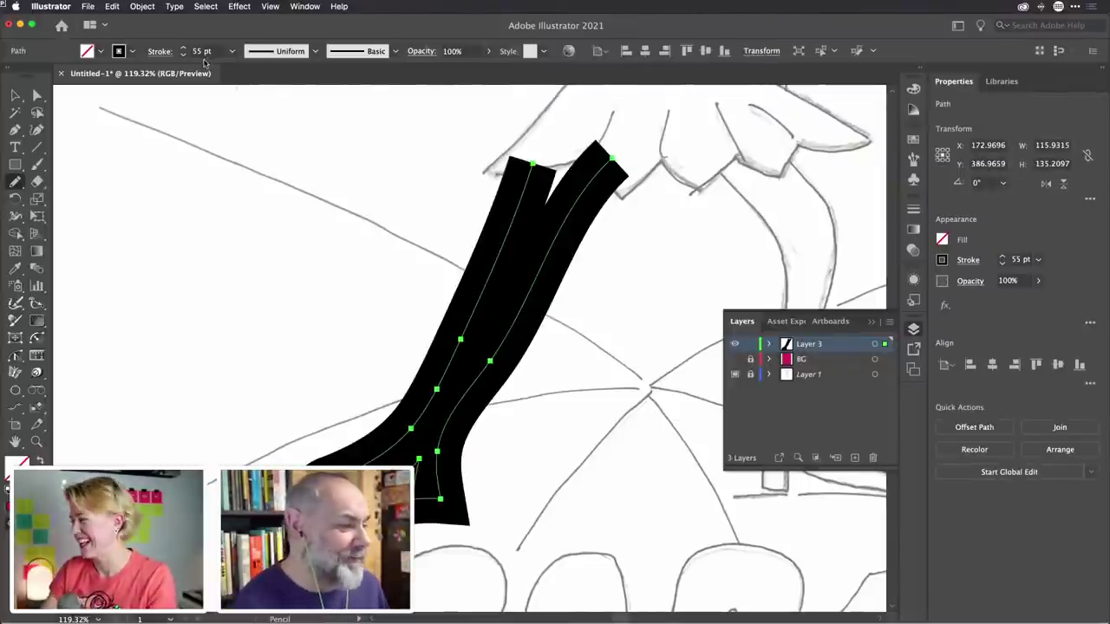
{"action": "scroll", "coordinate": [206, 50], "scroll_direction": "down", "scroll_amount": 15}
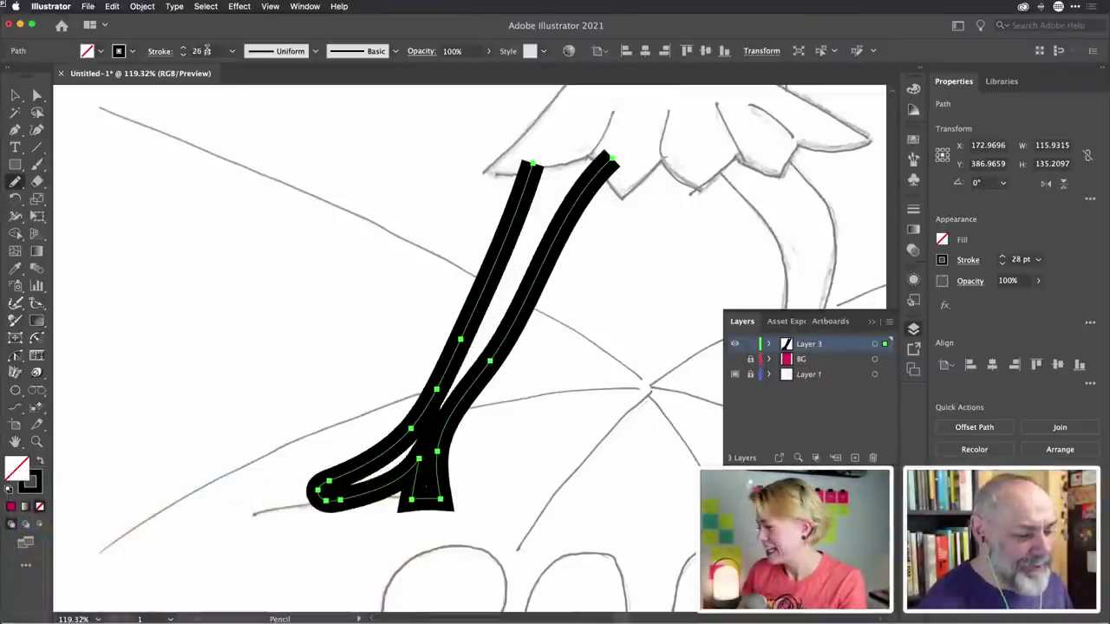
{"action": "scroll", "coordinate": [207, 49], "scroll_direction": "up", "scroll_amount": 3}
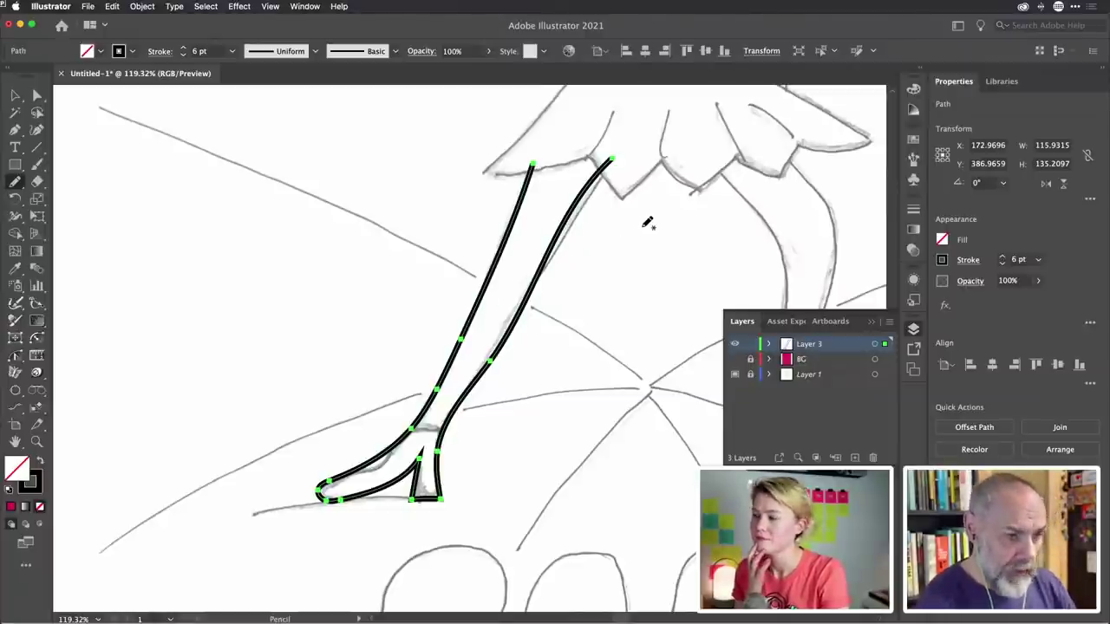
{"action": "double_click", "coordinate": [14, 184]}
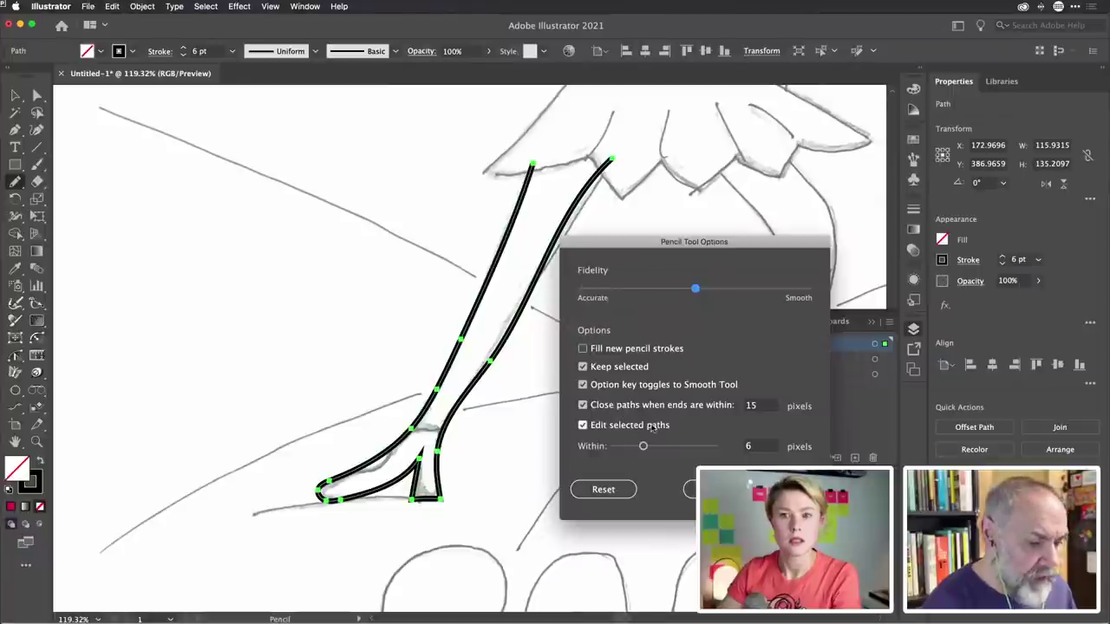
Keep the pencil settings, redraw the leg's right edge, then delete the pencil-traced leg outline
{"action": "key", "text": "Return"}
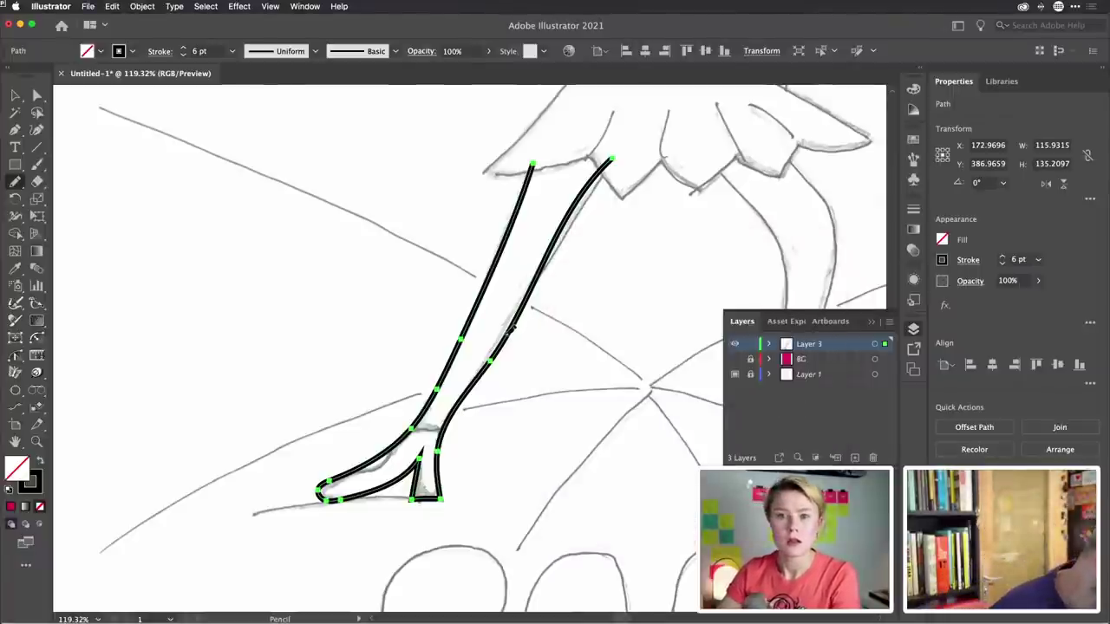
{"action": "left_click_drag", "start_coordinate": [545, 272], "coordinate": [621, 164]}
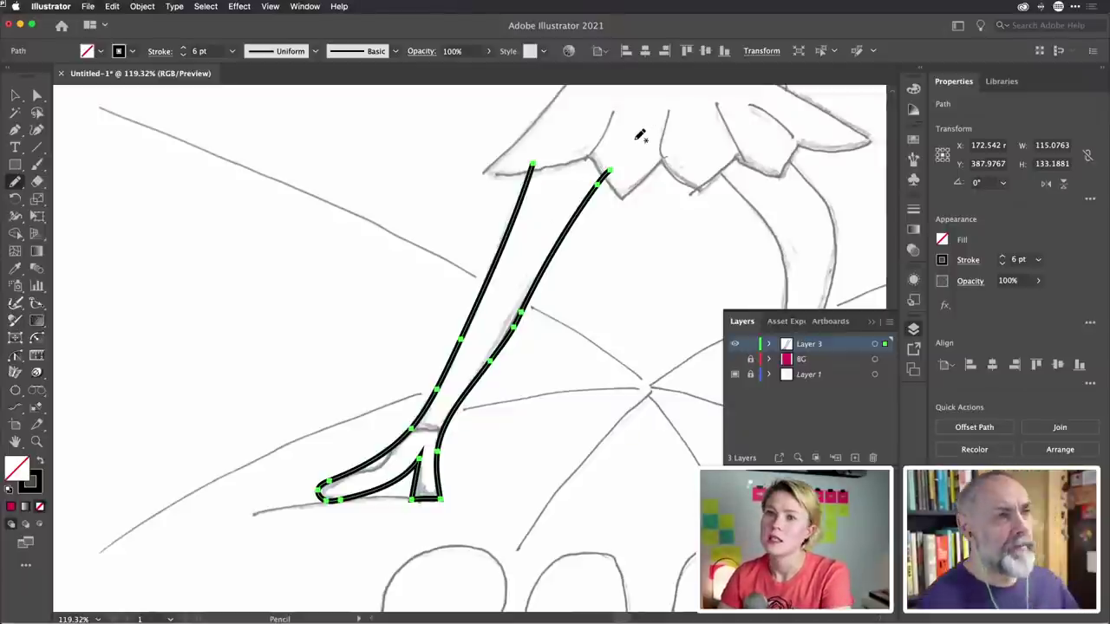
{"action": "key", "text": "super+shift+a"}
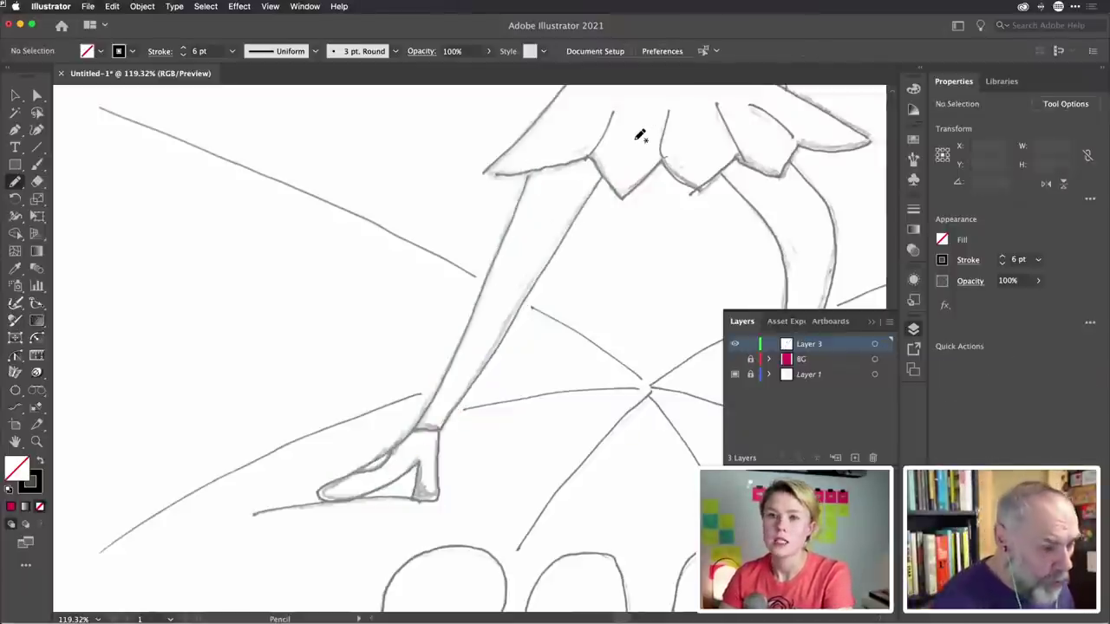
{"action": "key", "text": "shift+grave"}
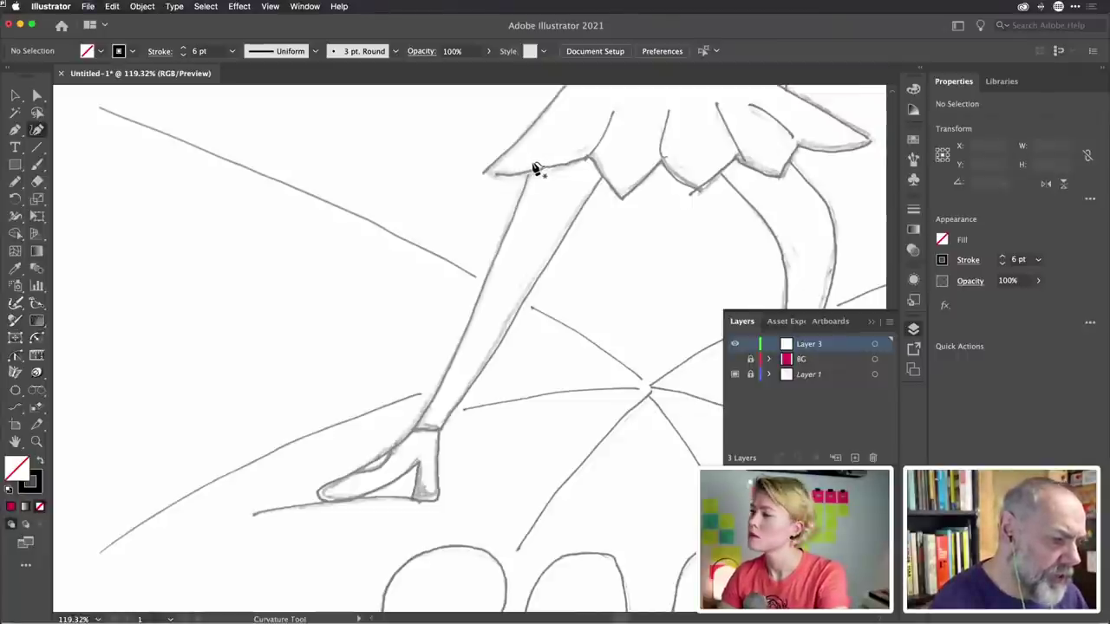
Place Curvature points from the top of the leg down past the ankle to the toe
{"action": "left_click", "coordinate": [533, 163]}
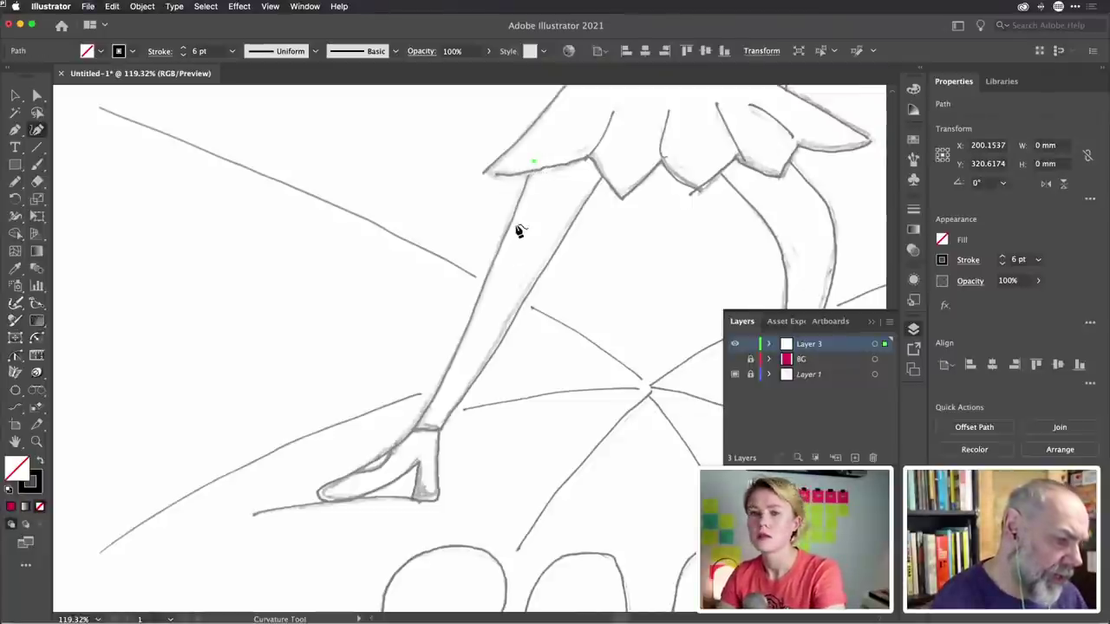
{"action": "left_click", "coordinate": [474, 305]}
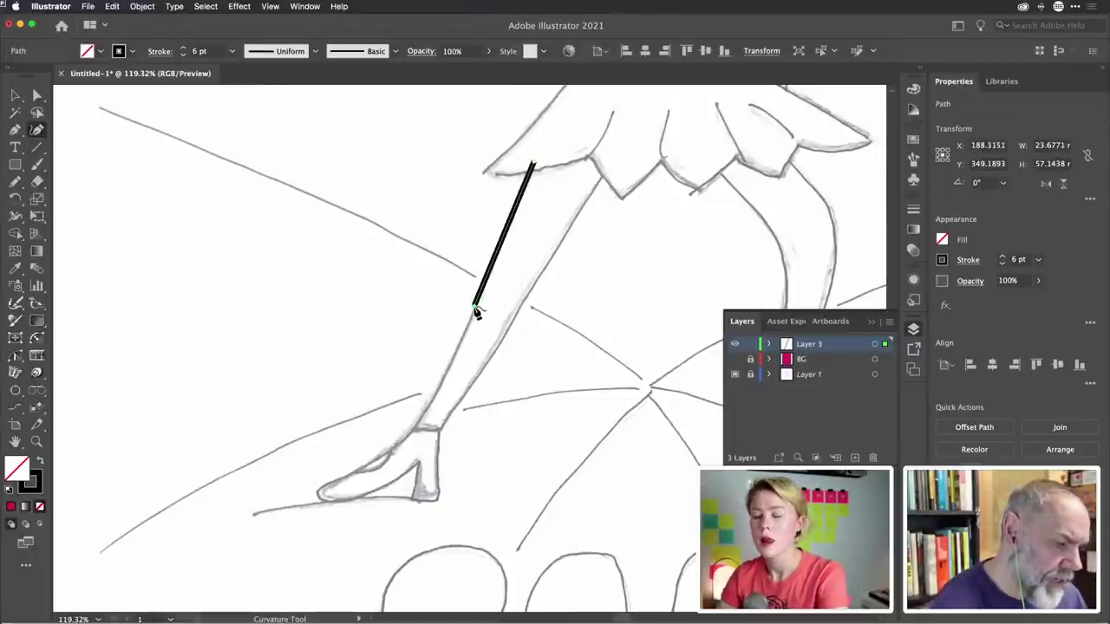
{"action": "left_click", "coordinate": [415, 431]}
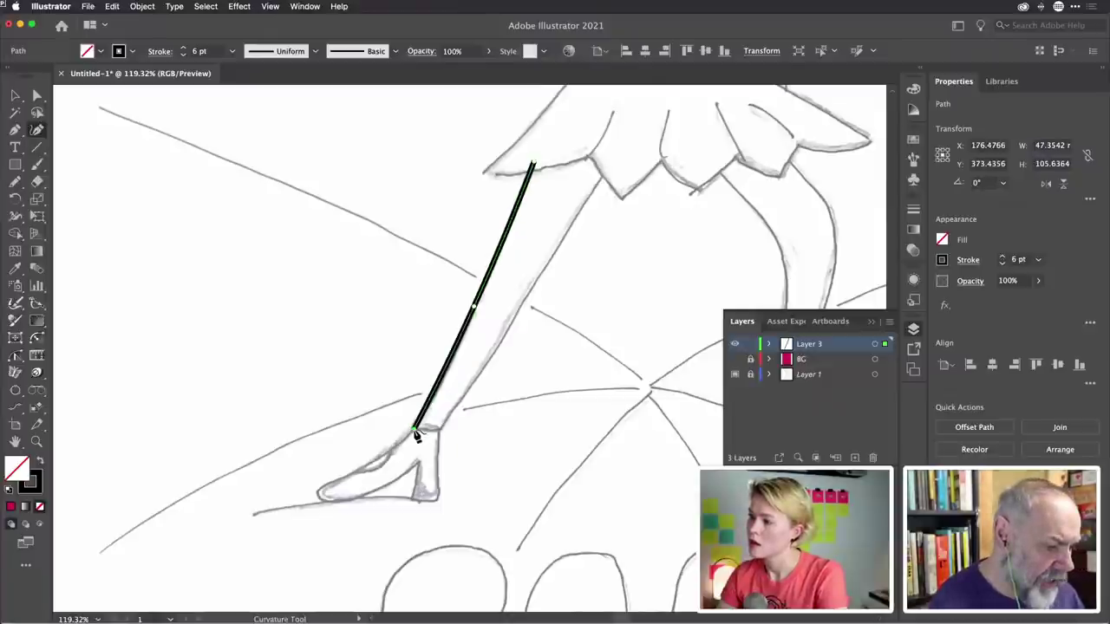
{"action": "left_click", "coordinate": [373, 465]}
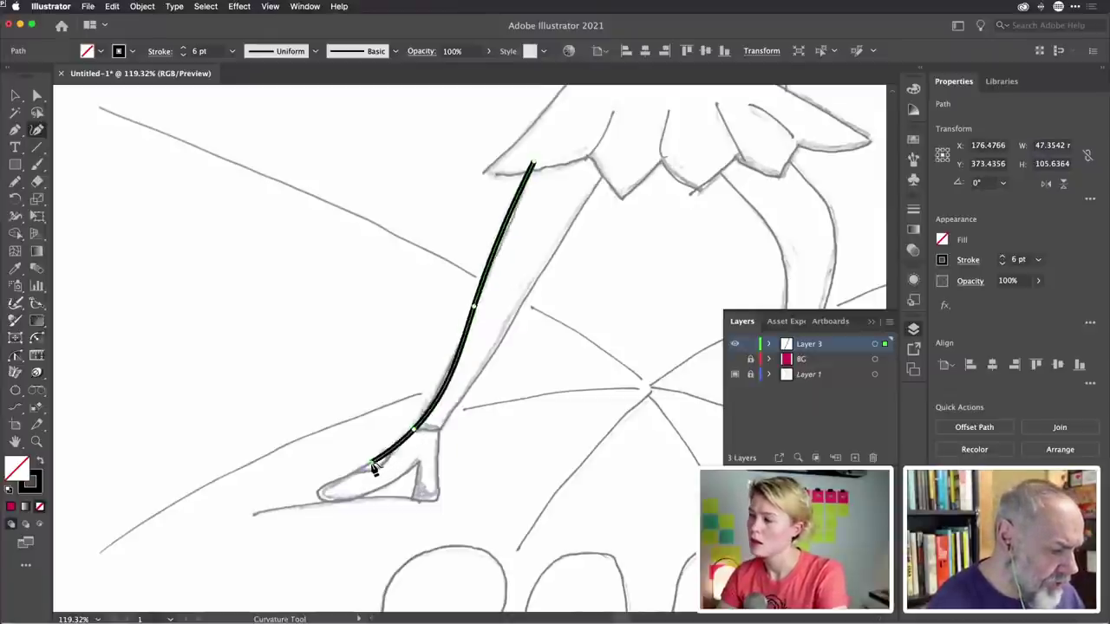
{"action": "left_click", "coordinate": [329, 485]}
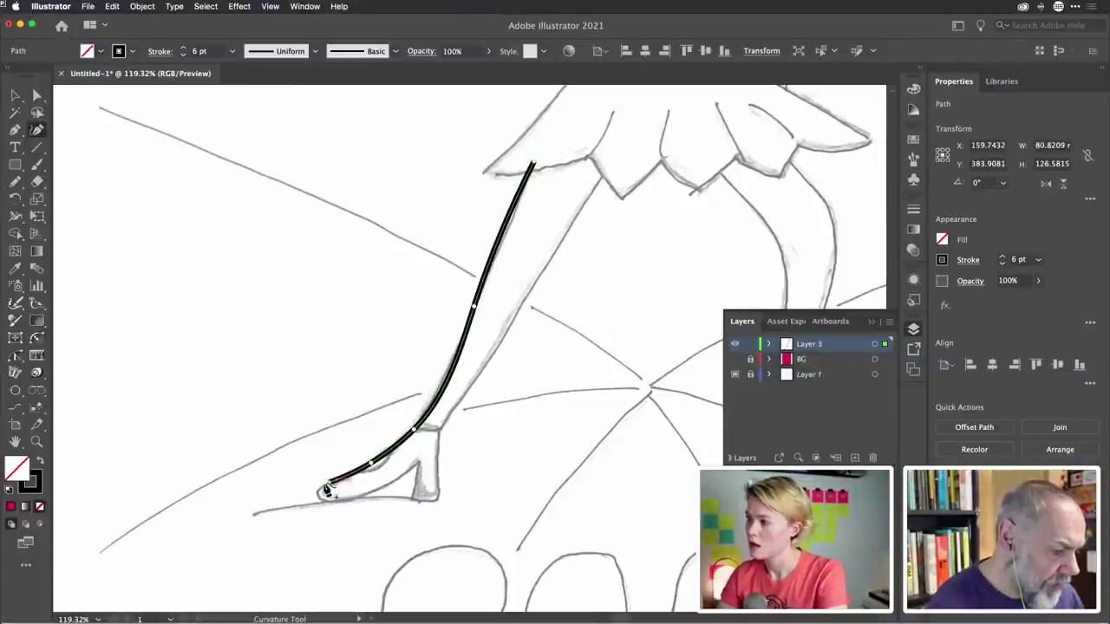
{"action": "left_click", "coordinate": [317, 493]}
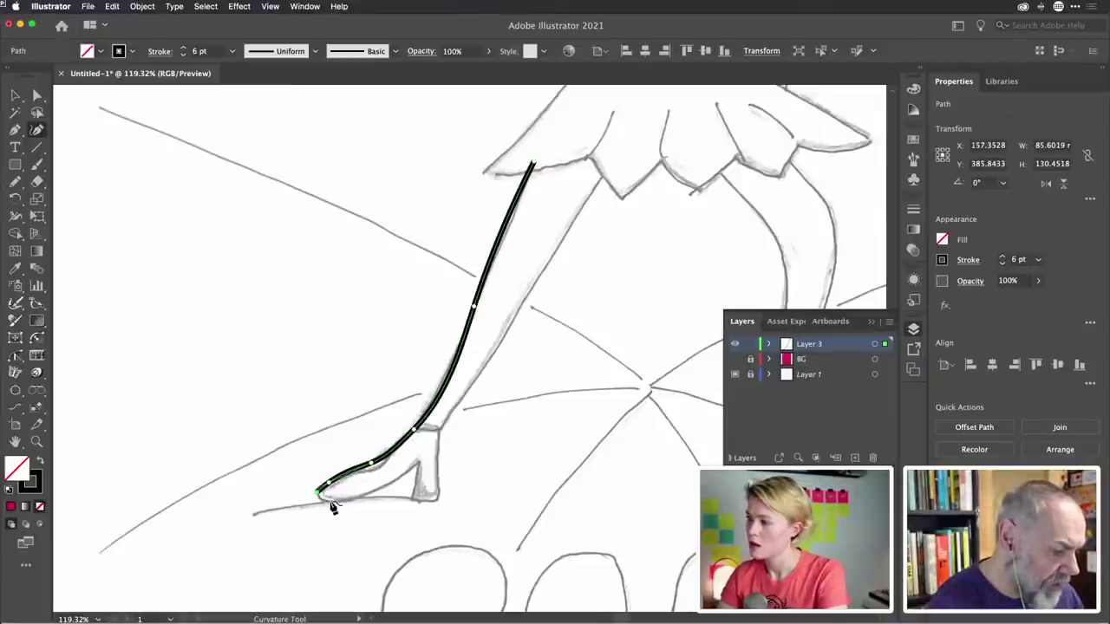
Extend the path along the shoe's sole toward the heel, then delete the whole traced path
{"action": "left_click", "coordinate": [332, 502]}
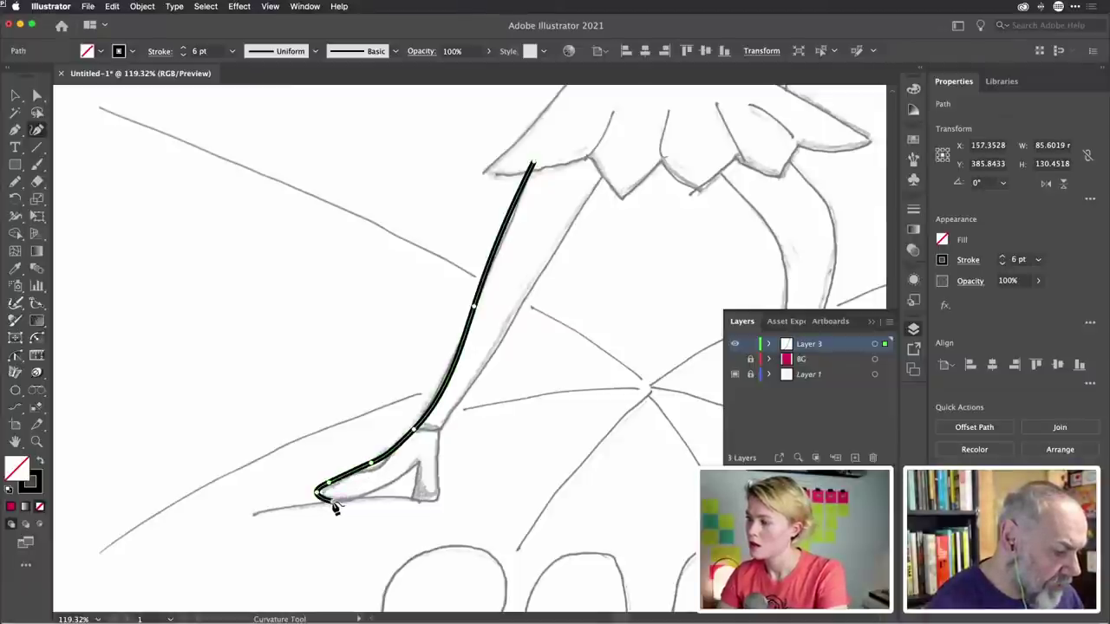
{"action": "left_click", "coordinate": [386, 485]}
{"action": "left_click", "coordinate": [419, 466]}
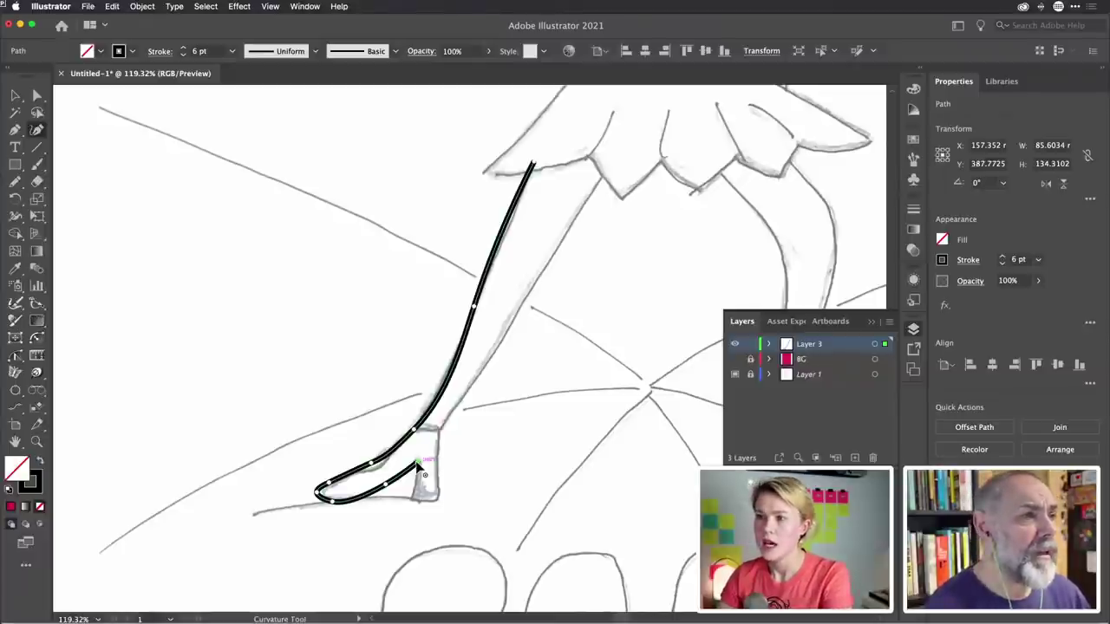
{"action": "key", "text": "Escape"}
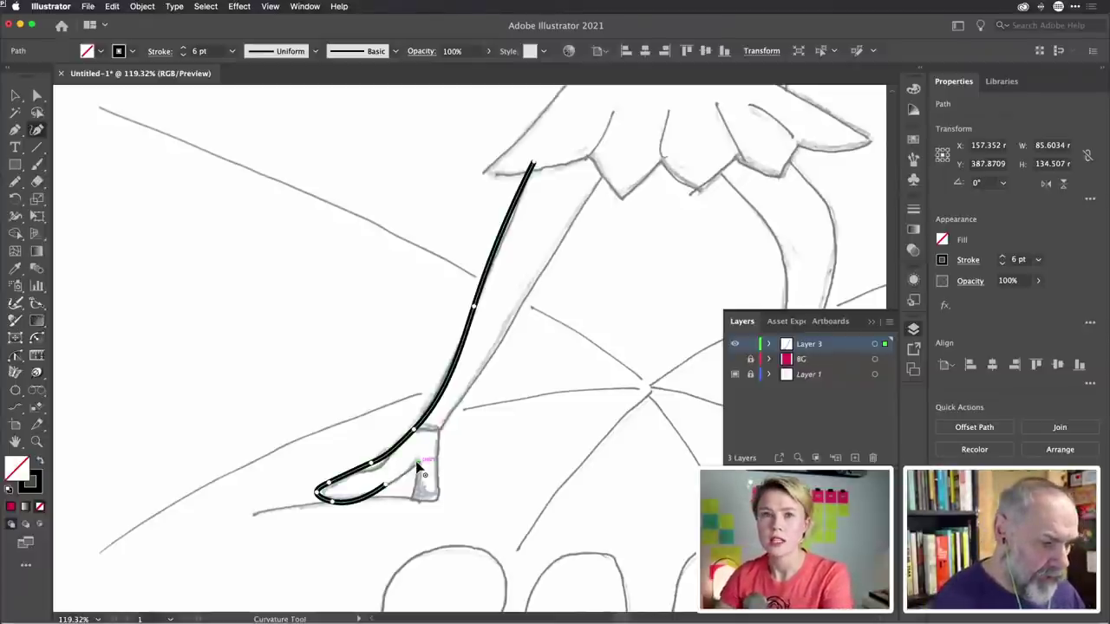
{"action": "key", "text": "Delete"}
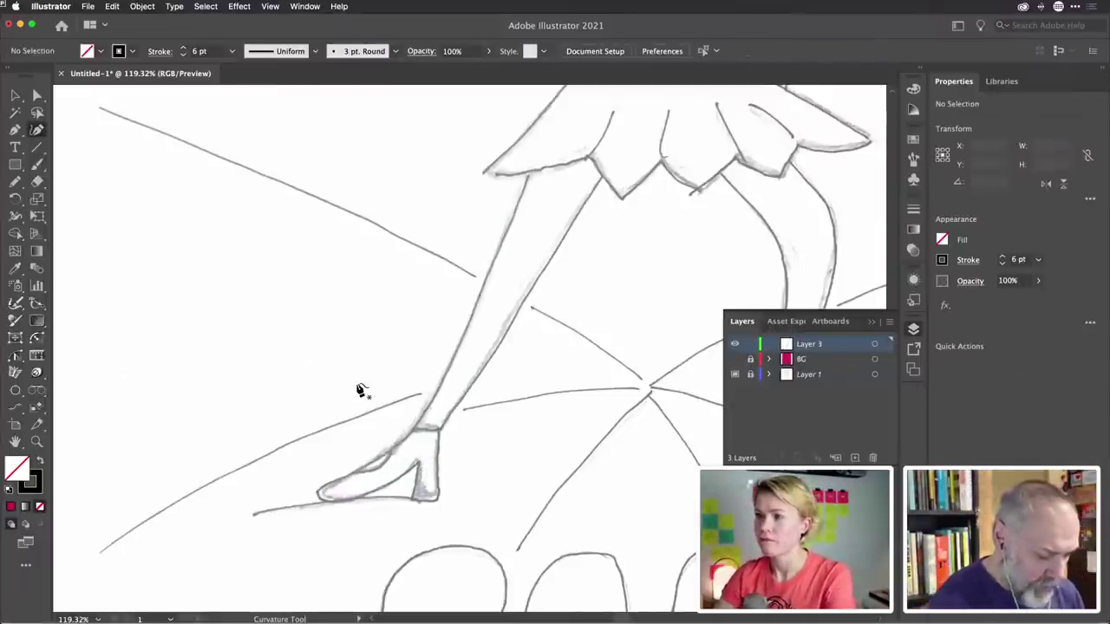
Draw a 67.6164 × 67.6164 circle with a 6 pt black stroke left of the leg
{"action": "key", "text": "l"}
{"action": "left_click_drag", "start_coordinate": [253, 229], "coordinate": [427, 403]}
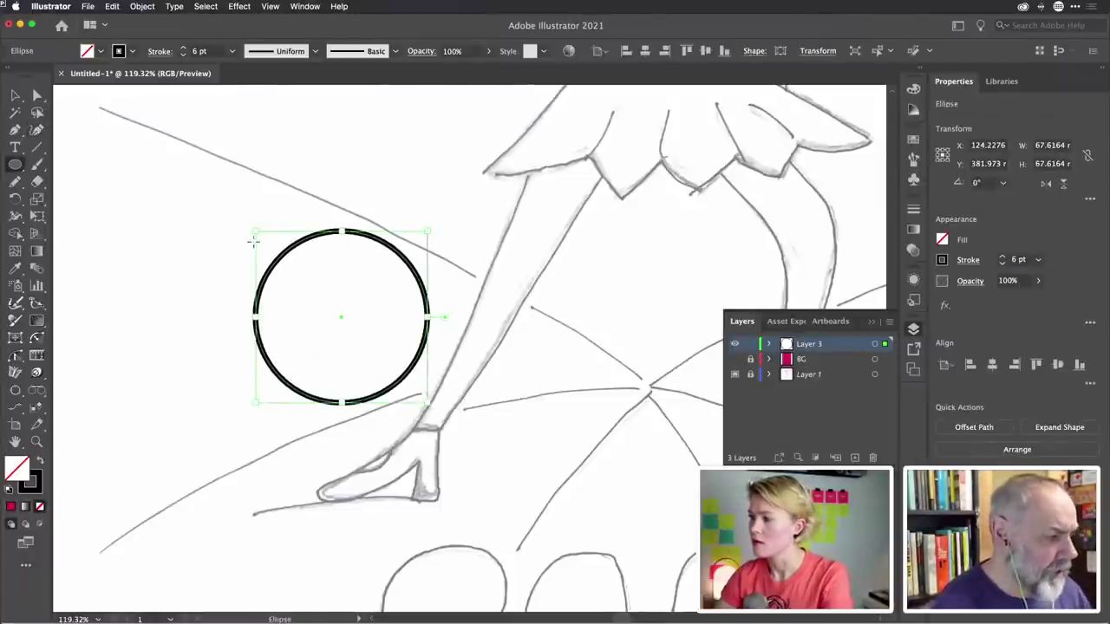
{"action": "left_click", "coordinate": [36, 96]}
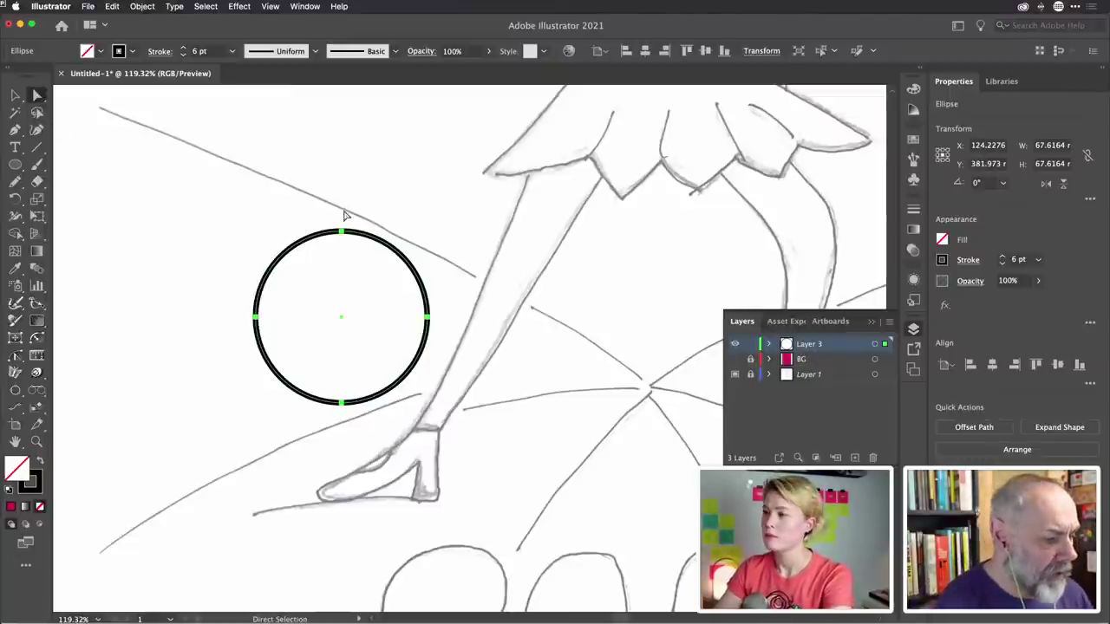
Reshape the circle by selecting its anchors and dragging the top handle, then delete the circle
{"action": "left_click", "coordinate": [343, 235]}
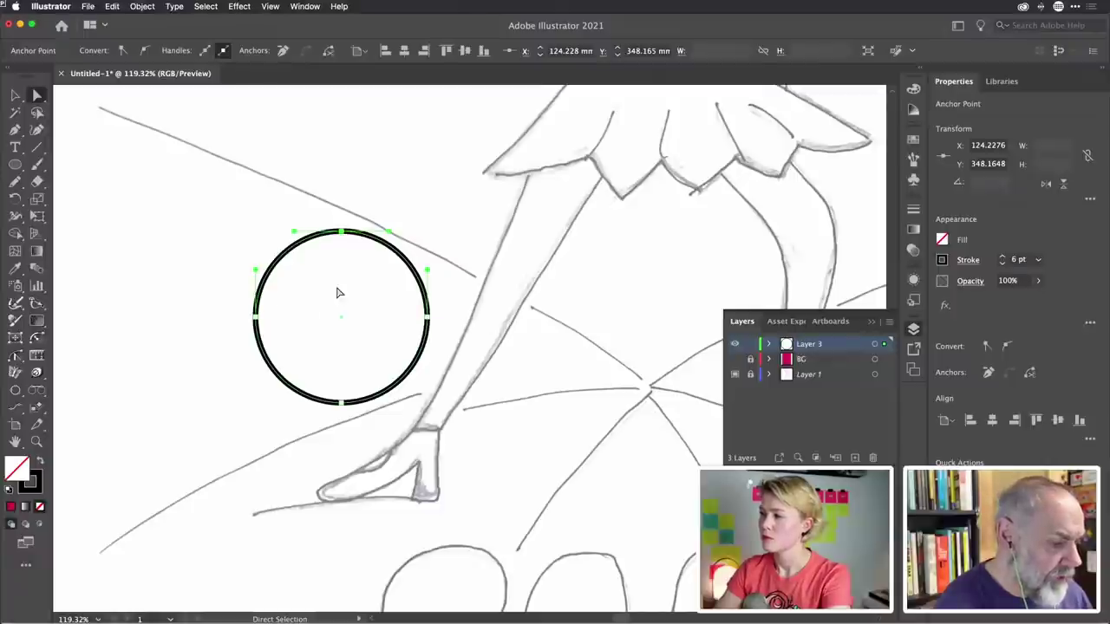
{"action": "left_click", "coordinate": [427, 317]}
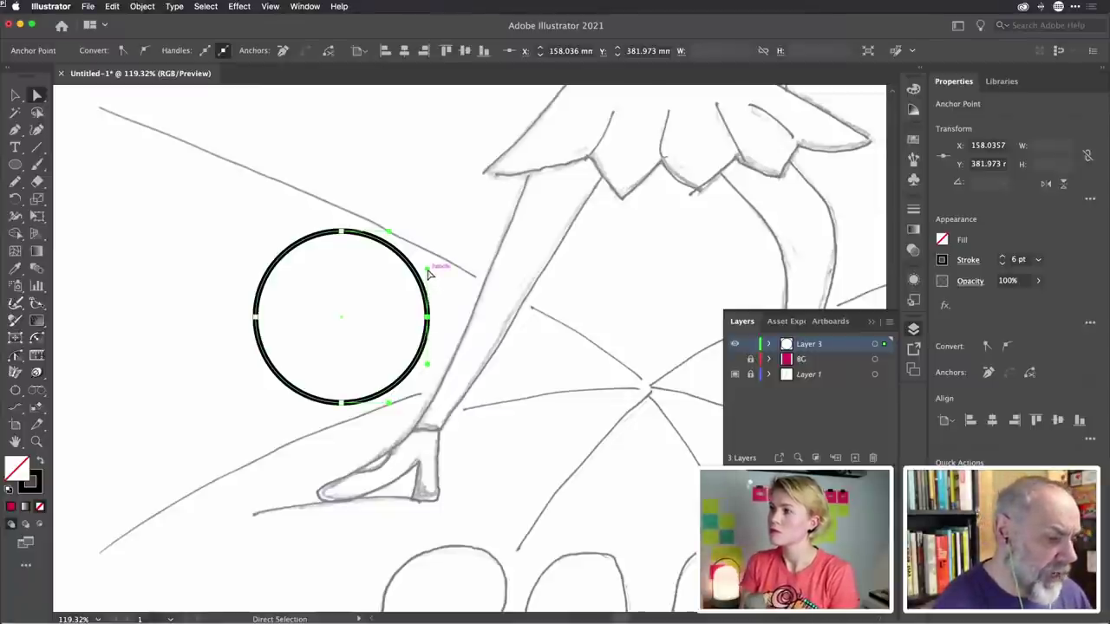
{"action": "left_click", "coordinate": [343, 232]}
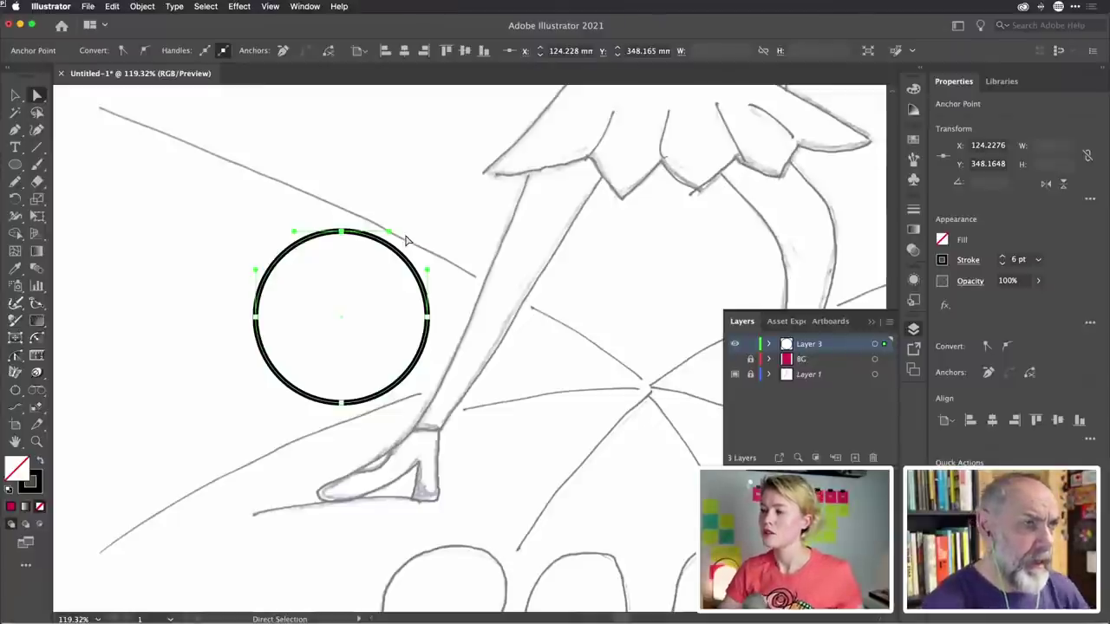
{"action": "mouse_move", "coordinate": [389, 235]}
{"action": "left_mouse_down"}
{"action": "mouse_move", "coordinate": [357, 233]}
{"action": "mouse_move", "coordinate": [446, 235]}
{"action": "mouse_move", "coordinate": [396, 234]}
{"action": "left_mouse_up"}
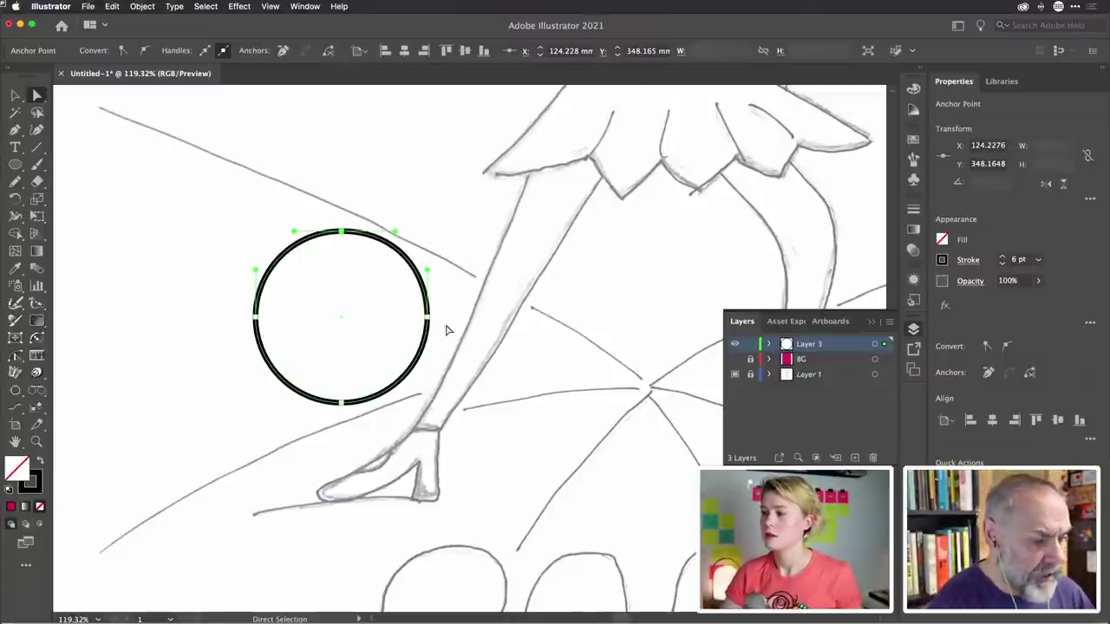
{"action": "left_click_drag", "start_coordinate": [396, 232], "coordinate": [468, 234]}
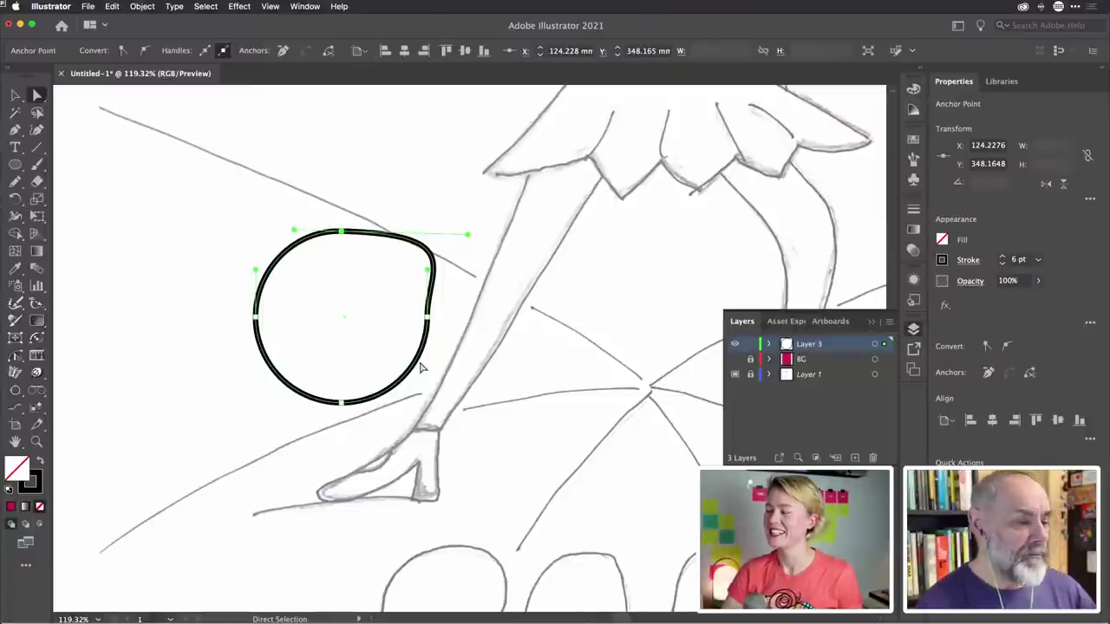
{"action": "left_click_drag", "start_coordinate": [468, 235], "coordinate": [401, 236]}
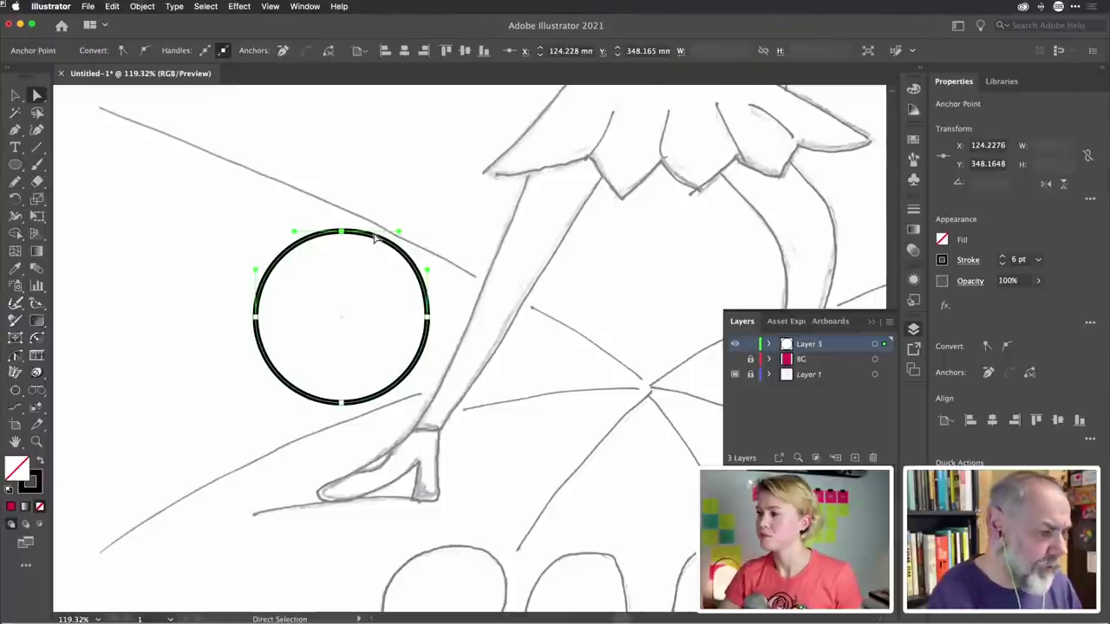
{"action": "key", "text": "Delete"}
{"action": "key", "text": "Delete"}
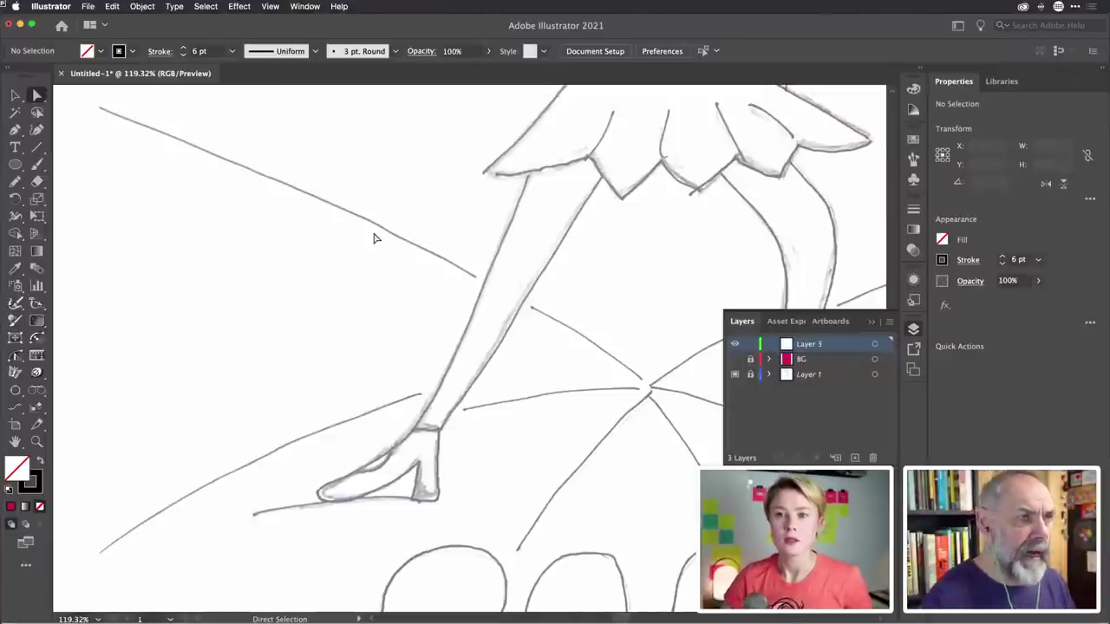
Reselect the Curvature tool from the Pen tool group for smooth point-by-point drawing
{"action": "left_click", "coordinate": [37, 130]}
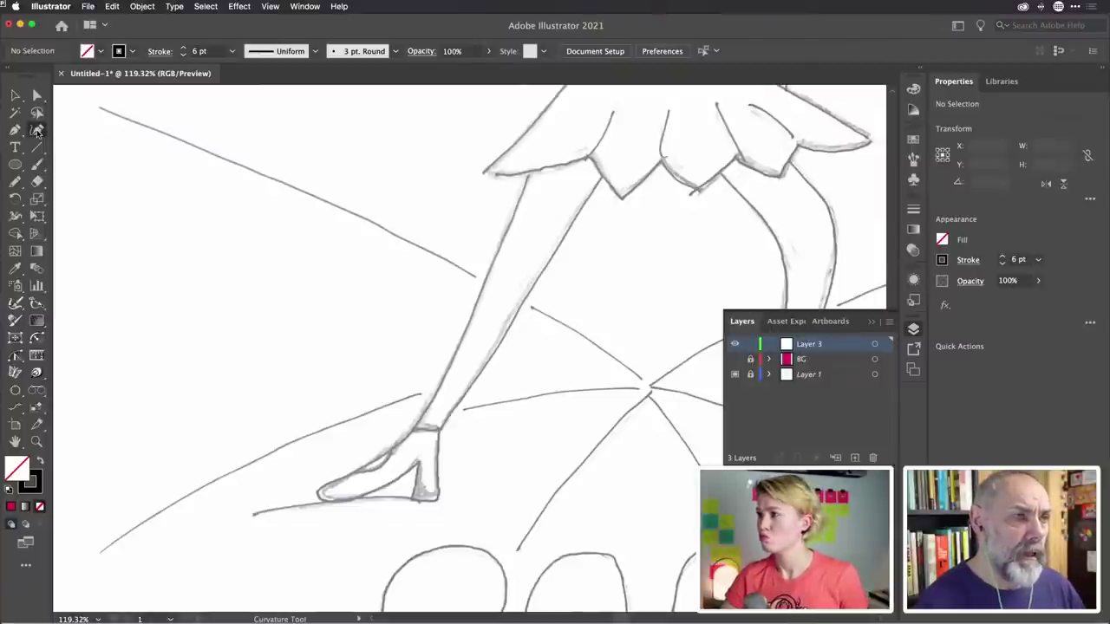
{"action": "left_click", "coordinate": [14, 130]}
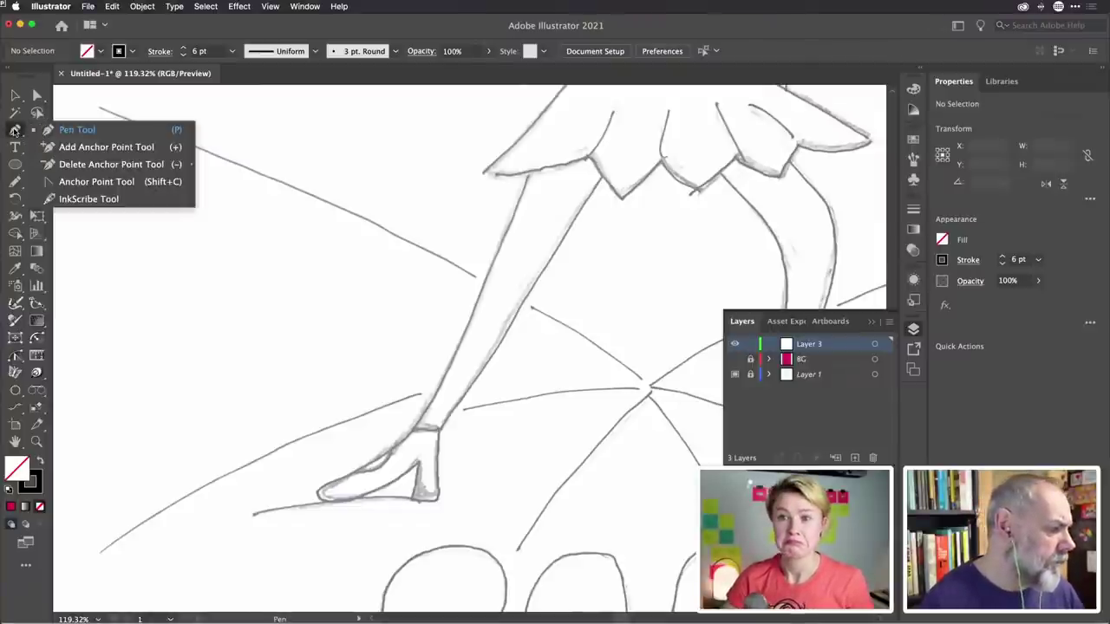
{"action": "left_click", "coordinate": [38, 130]}
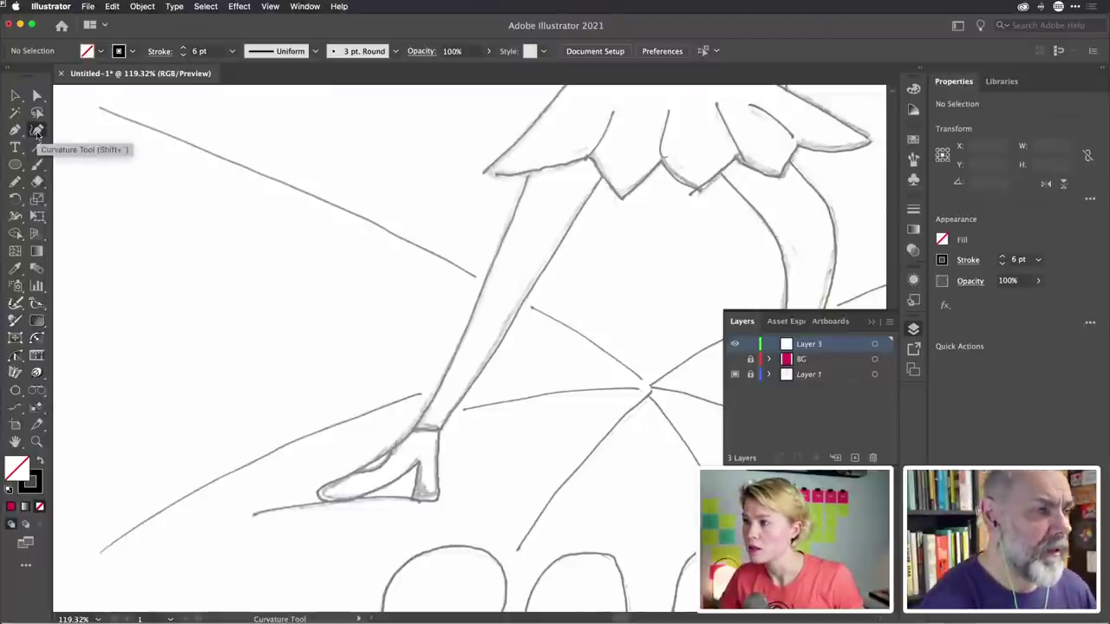
Trace the leg's front edge in 6 pt black from the skirt hem past the ankle to the toe
{"action": "left_click", "coordinate": [535, 162]}
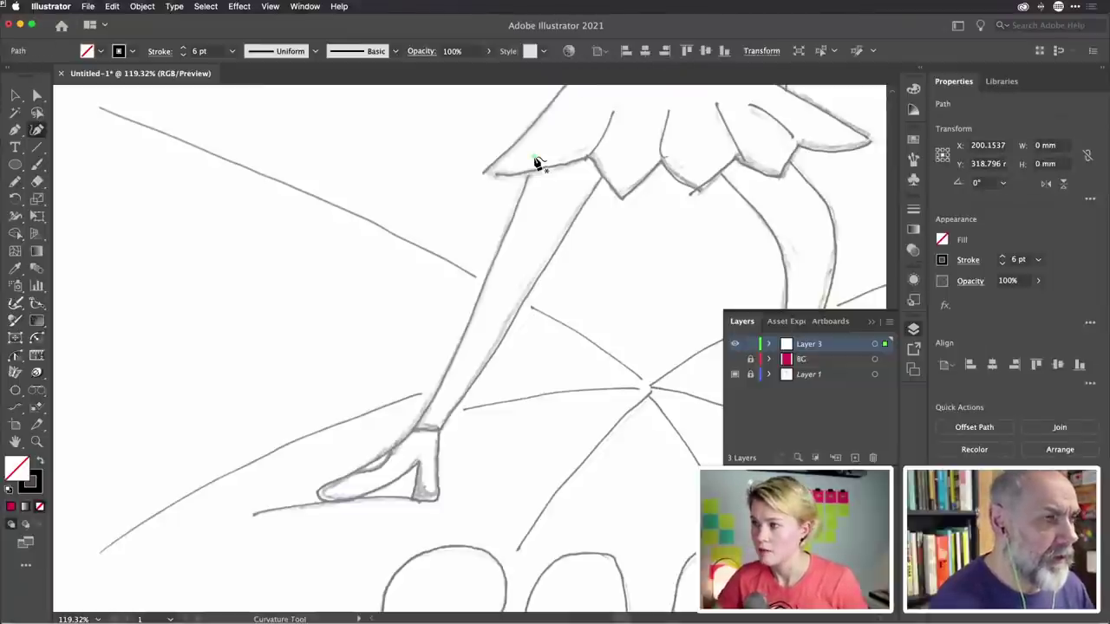
{"action": "left_click", "coordinate": [480, 296]}
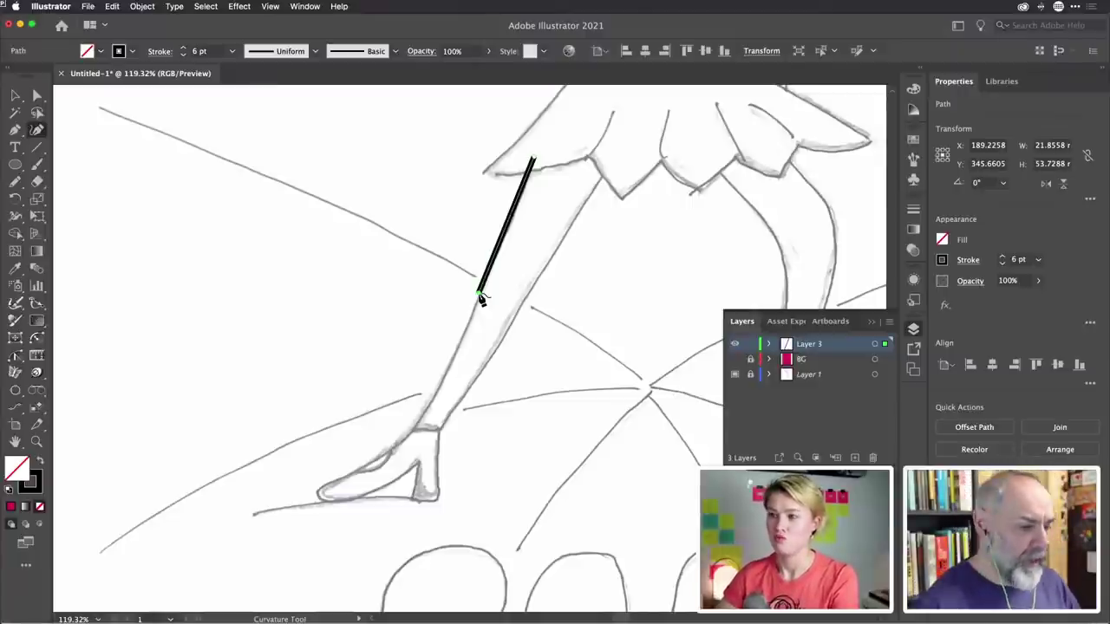
{"action": "left_click", "coordinate": [436, 401]}
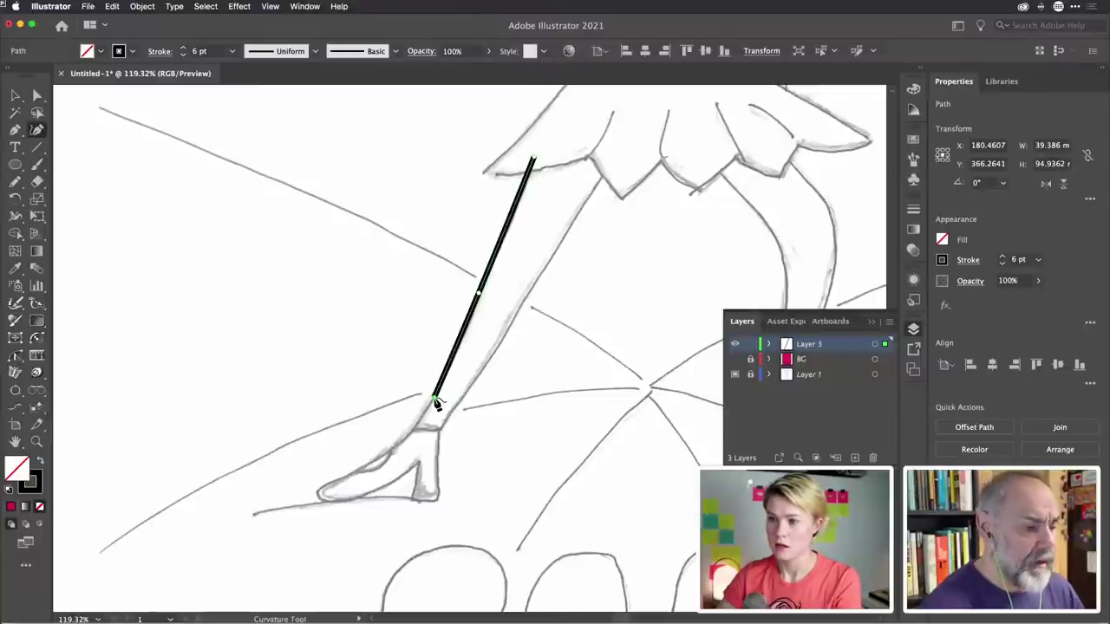
{"action": "key", "text": "Escape"}
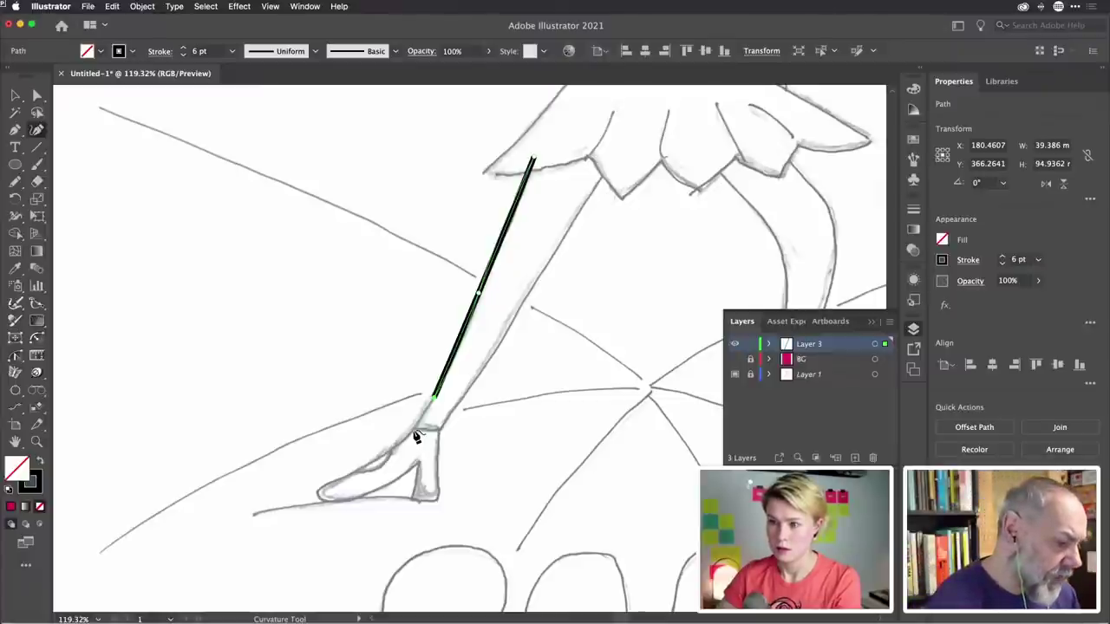
{"action": "left_click", "coordinate": [415, 432]}
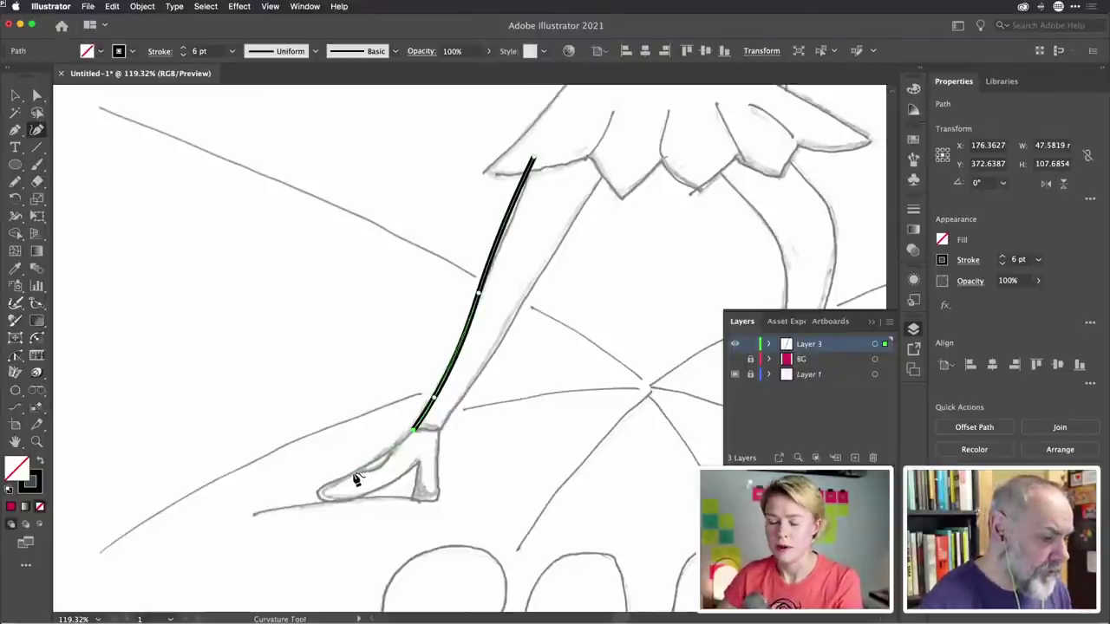
{"action": "left_click", "coordinate": [356, 476]}
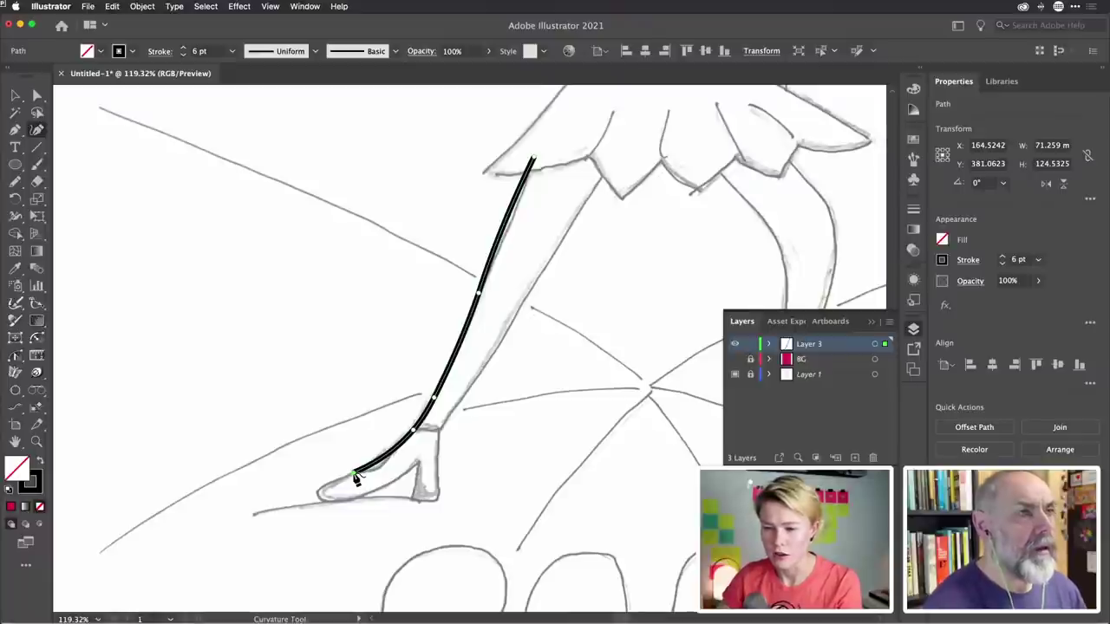
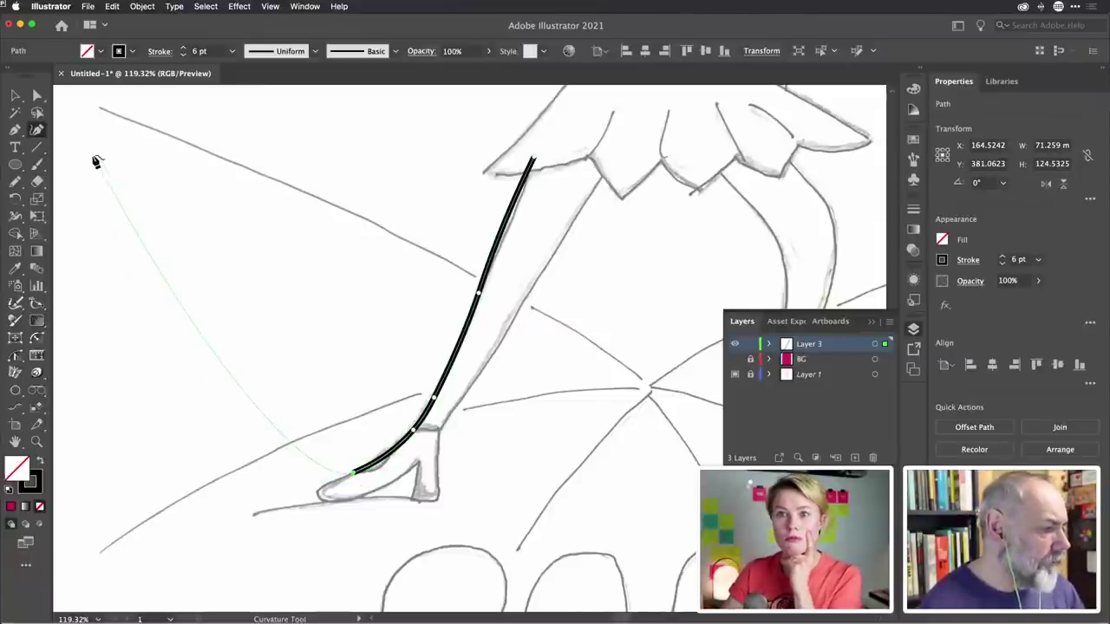
Restore the workspace and delete the first curvature tracing of the front leg
{"action": "left_click", "coordinate": [8, 71]}
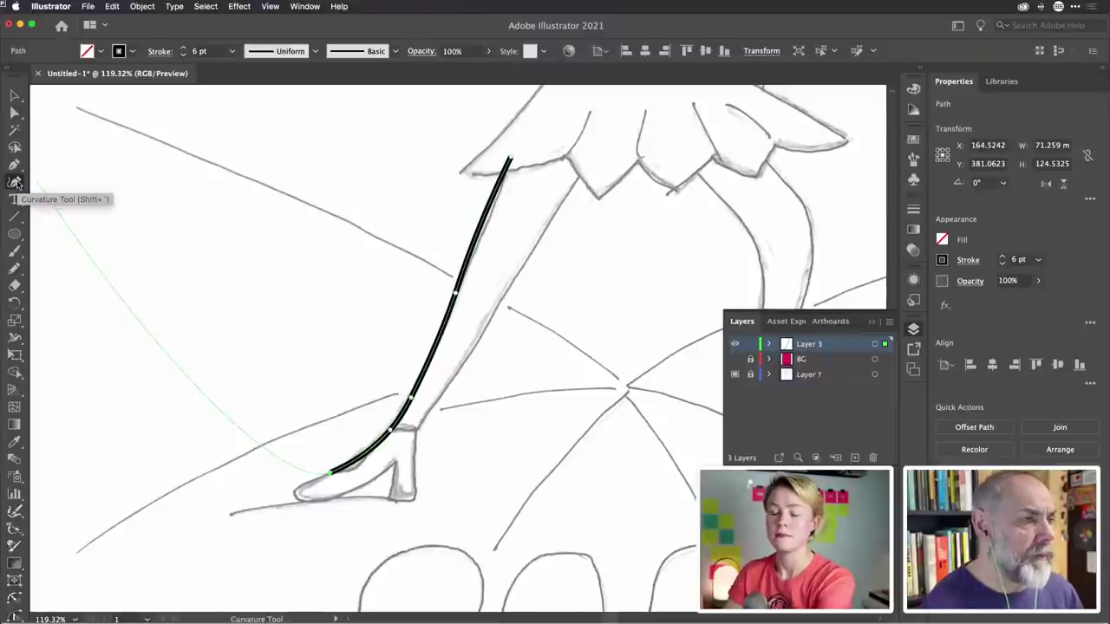
{"action": "left_click", "coordinate": [6, 70]}
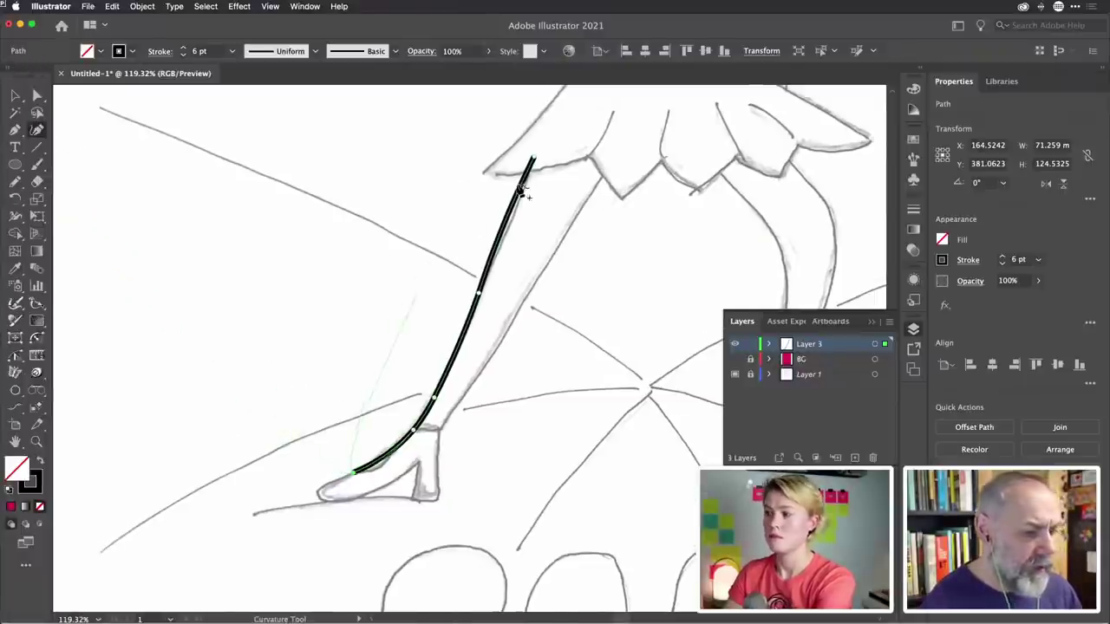
{"action": "key", "text": "BackSpace"}
{"action": "key", "text": "BackSpace"}
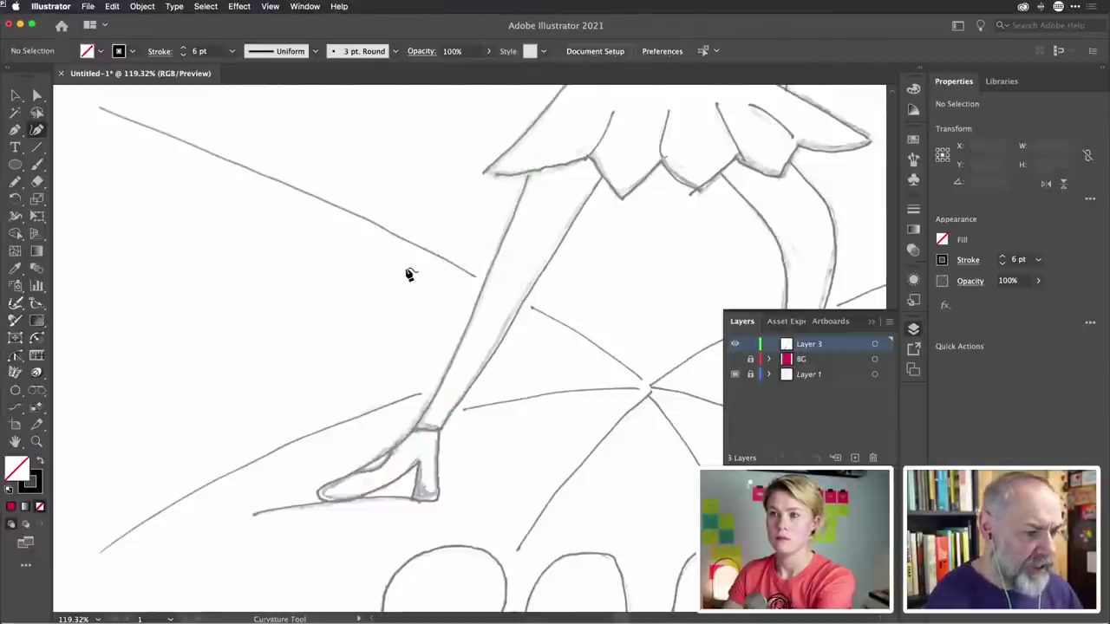
Trace the front leg edge with Curvature points from the skirt hem, past the ankle, to the shoe toe
{"action": "left_click", "coordinate": [540, 148]}
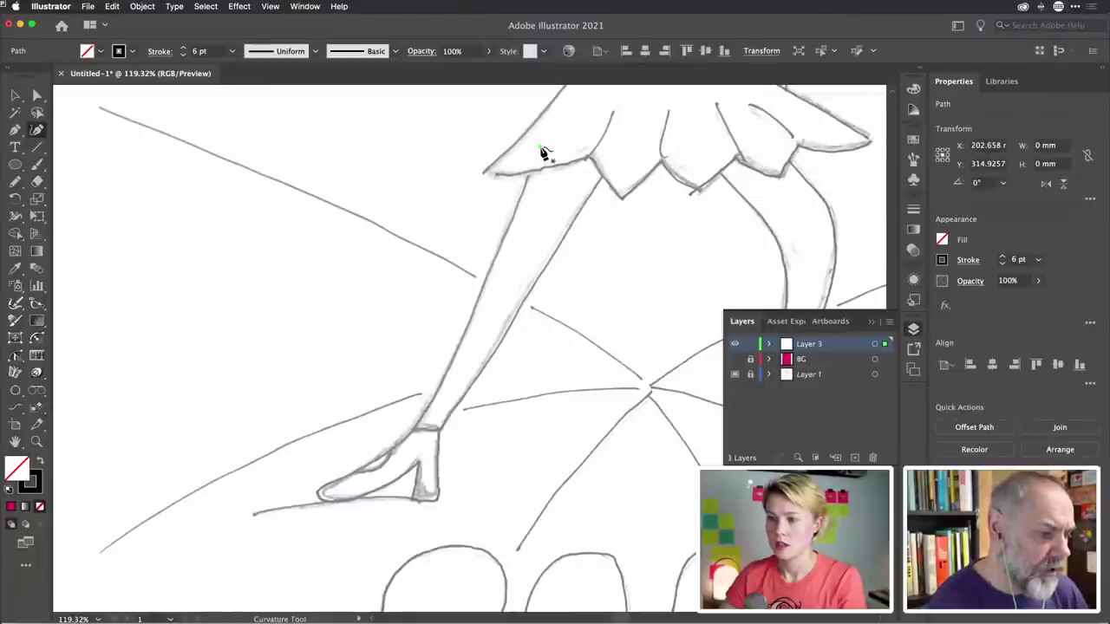
{"action": "left_click", "coordinate": [479, 302]}
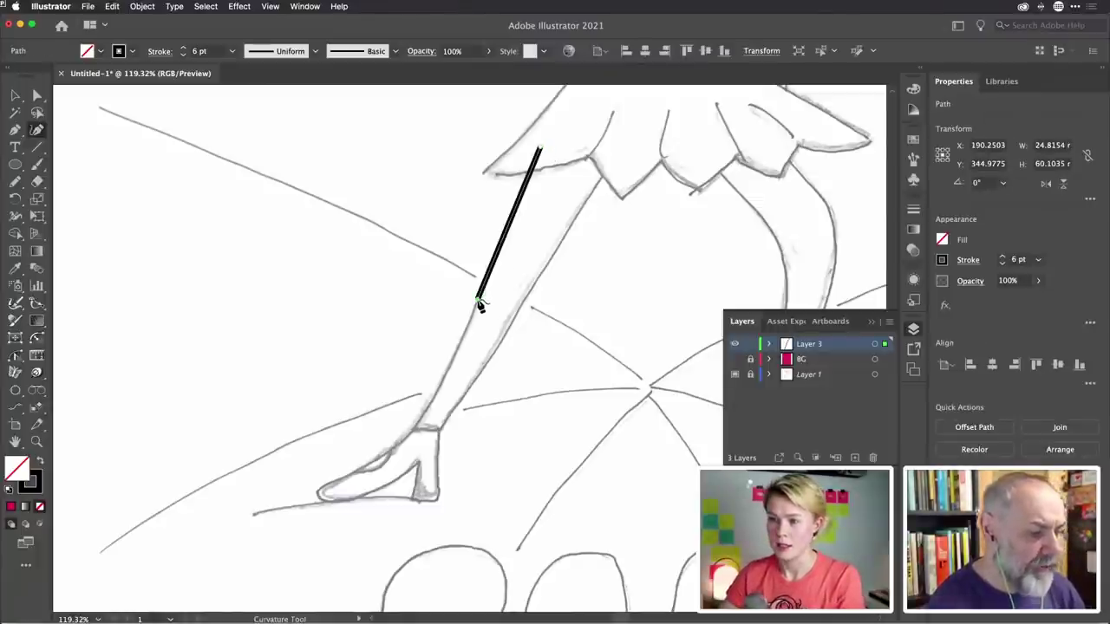
{"action": "left_click", "coordinate": [428, 411]}
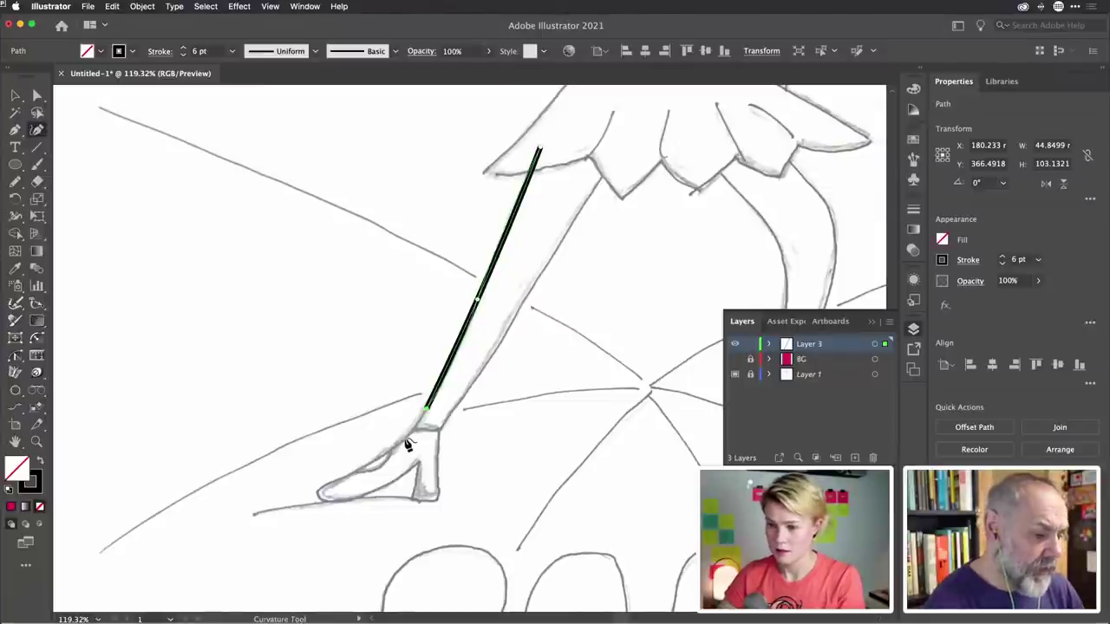
{"action": "left_click", "coordinate": [407, 440]}
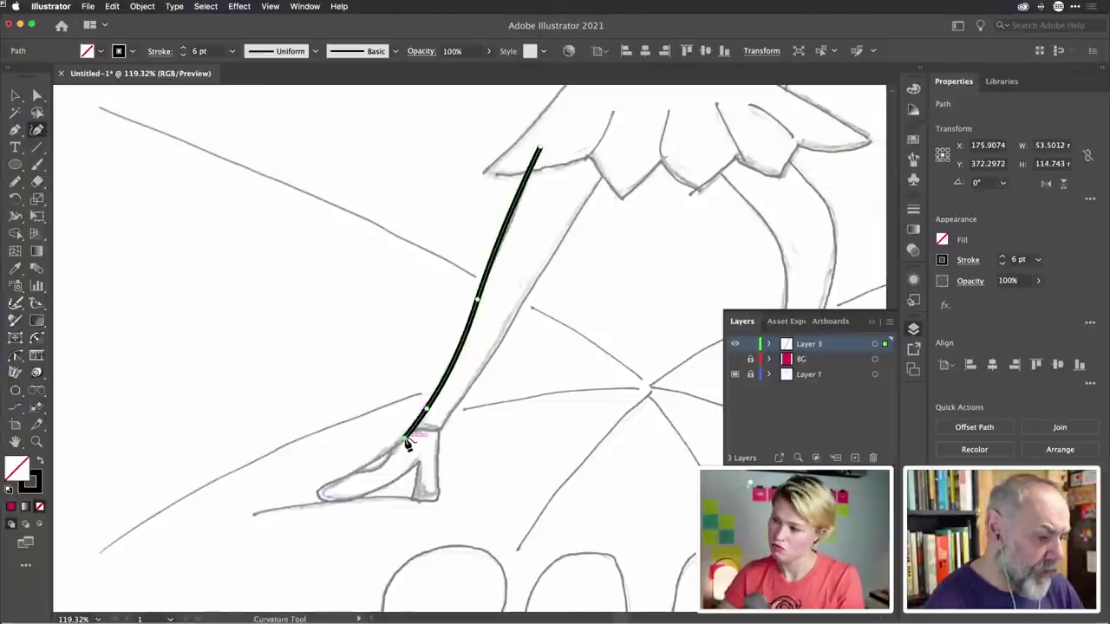
{"action": "left_click", "coordinate": [347, 474]}
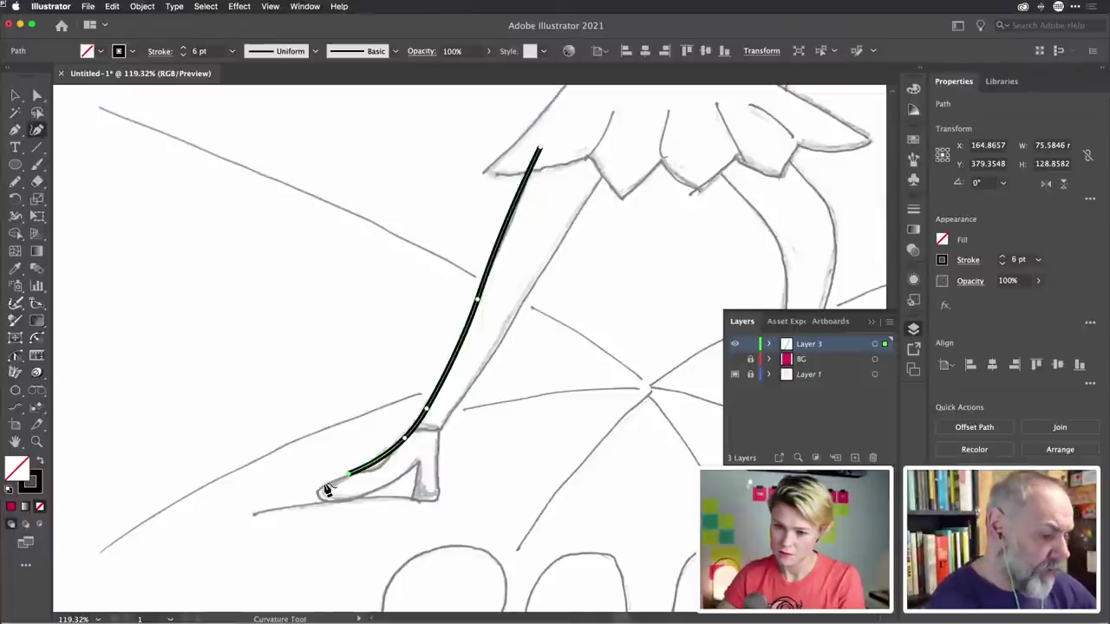
{"action": "left_click", "coordinate": [325, 484]}
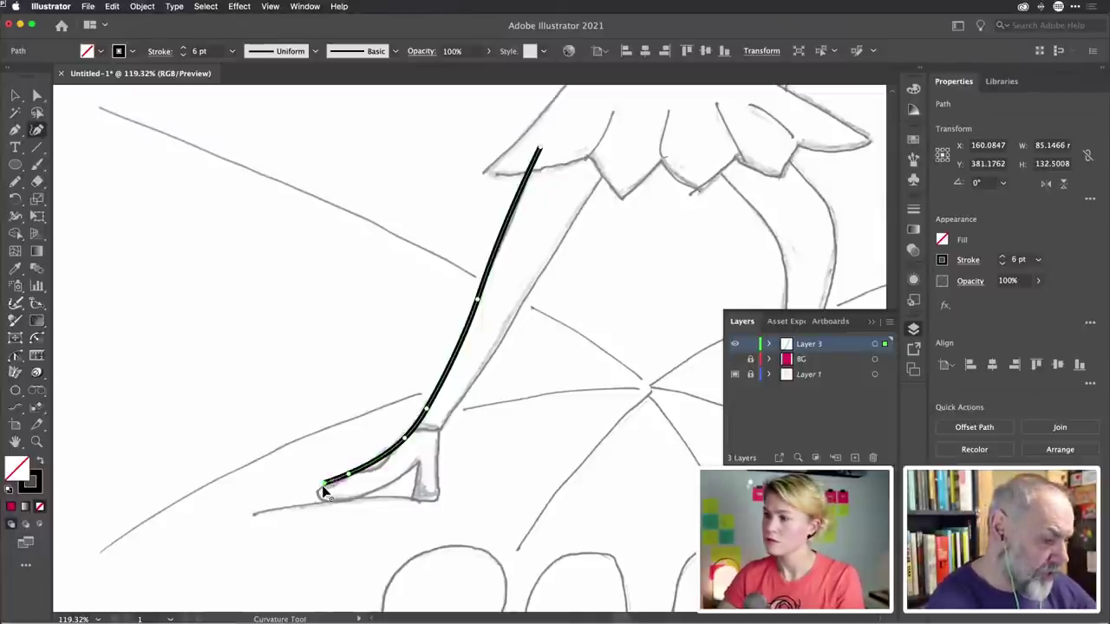
Continue the stroke around the toe tip and back along the sole toward the heel
{"action": "scroll", "coordinate": [326, 488], "scroll_direction": "up", "scroll_amount": 8}
{"action": "scroll", "coordinate": [324, 484], "scroll_direction": "down", "scroll_amount": 5}
{"action": "scroll", "coordinate": [324, 484], "scroll_direction": "left", "scroll_amount": 2}
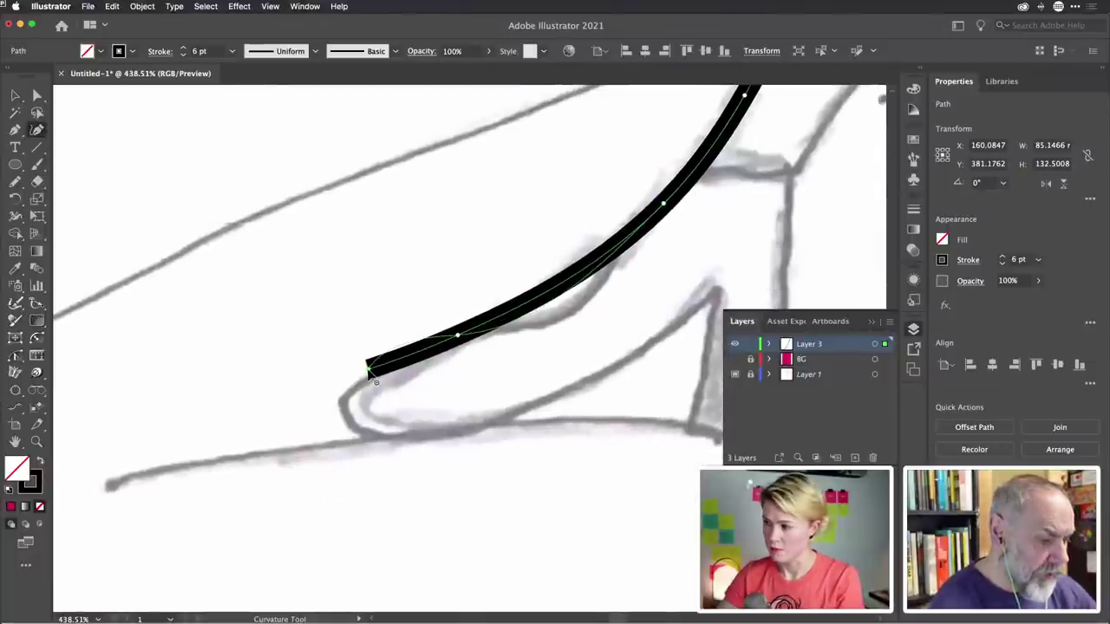
{"action": "left_click", "coordinate": [370, 372]}
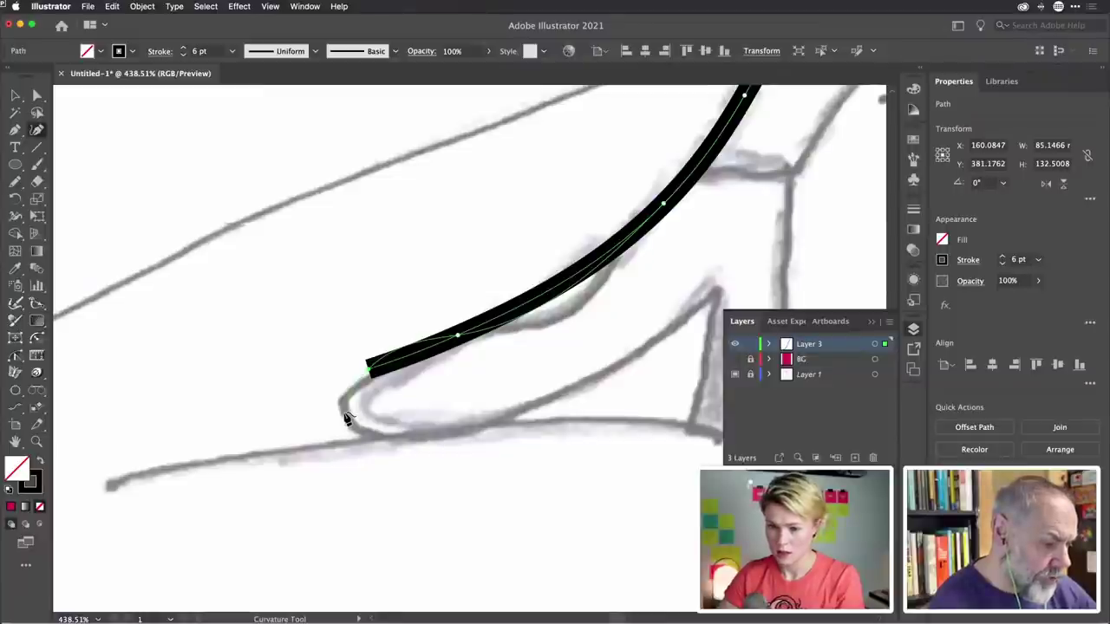
{"action": "left_click", "coordinate": [344, 416]}
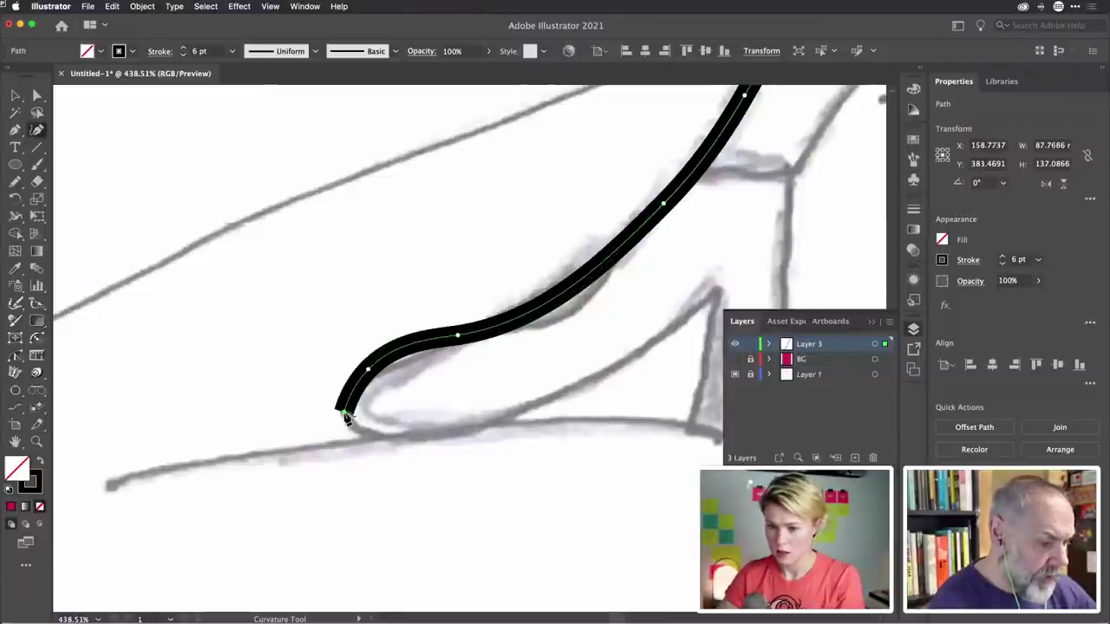
{"action": "left_click", "coordinate": [413, 438]}
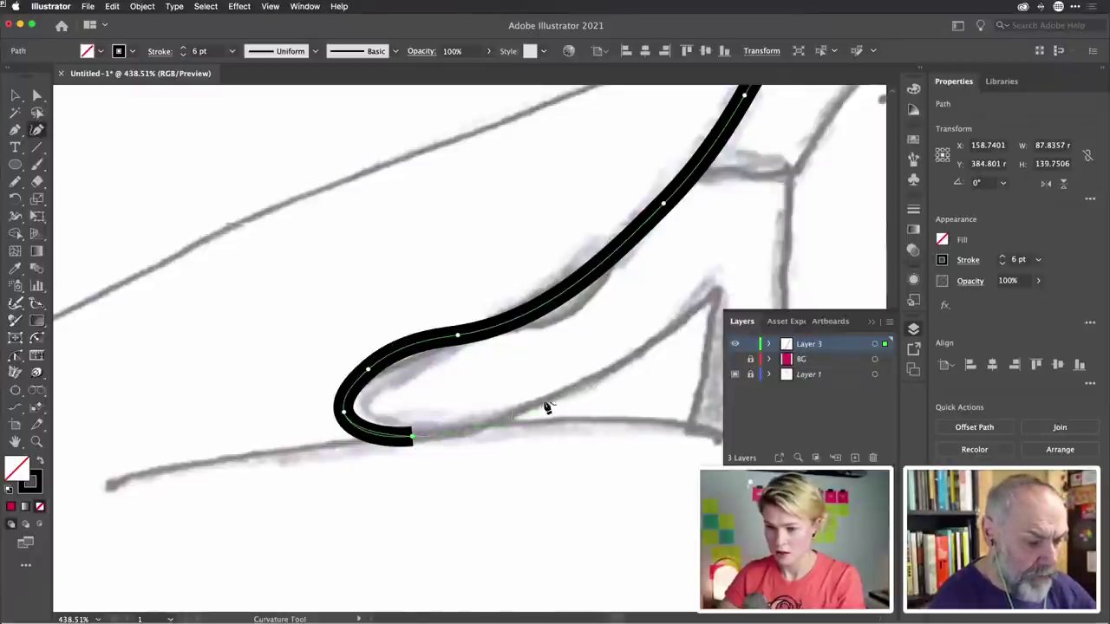
{"action": "left_click", "coordinate": [592, 385]}
{"action": "left_click", "coordinate": [716, 292]}
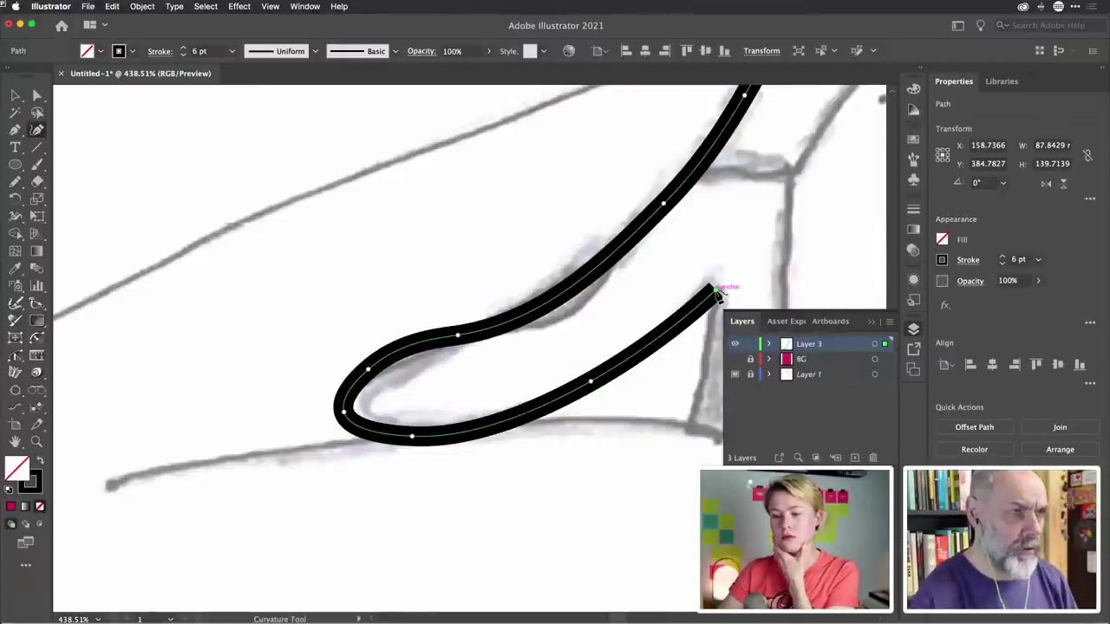
Smooth the toe curve by replacing its upper-bend anchor and shifting the leftmost toe point
{"action": "left_click", "coordinate": [716, 291]}
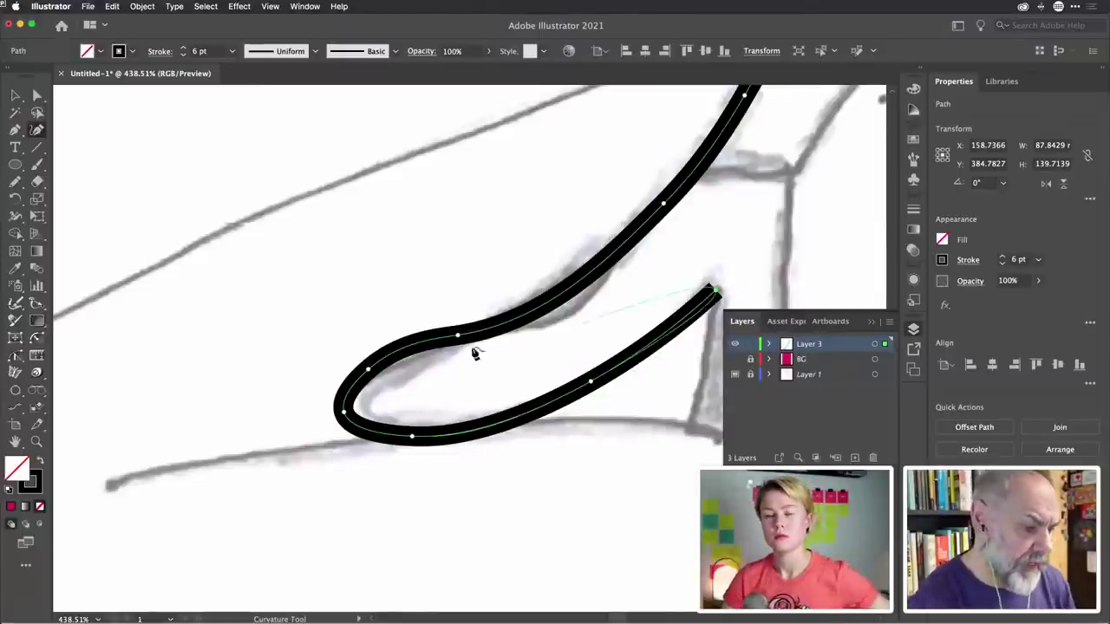
{"action": "left_click", "coordinate": [369, 372]}
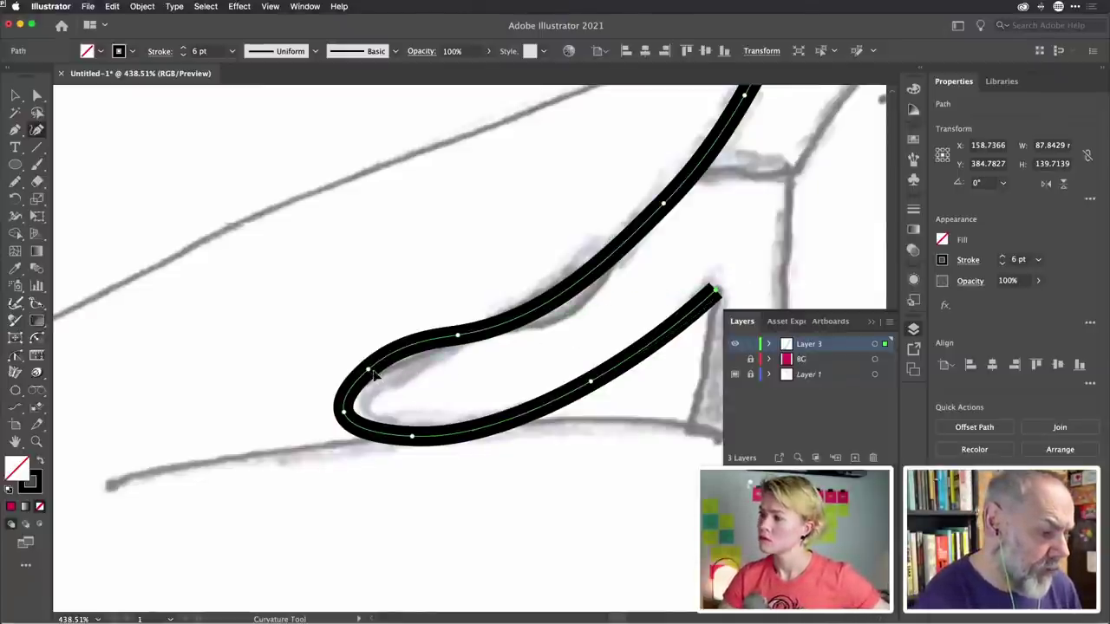
{"action": "key", "text": "Delete"}
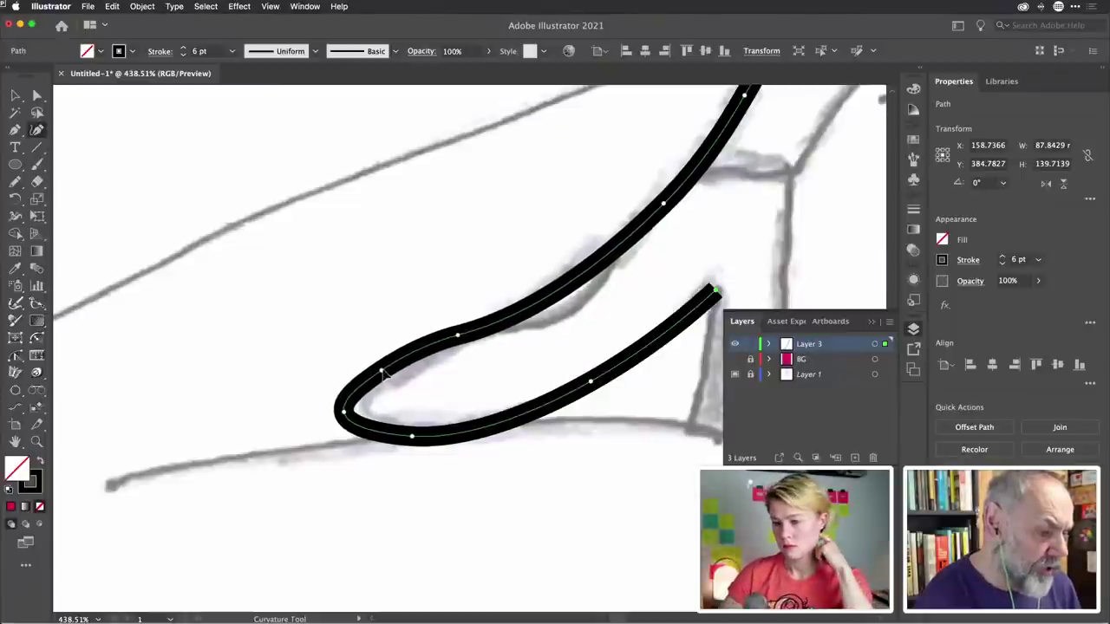
{"action": "left_click_drag", "start_coordinate": [376, 376], "coordinate": [418, 357]}
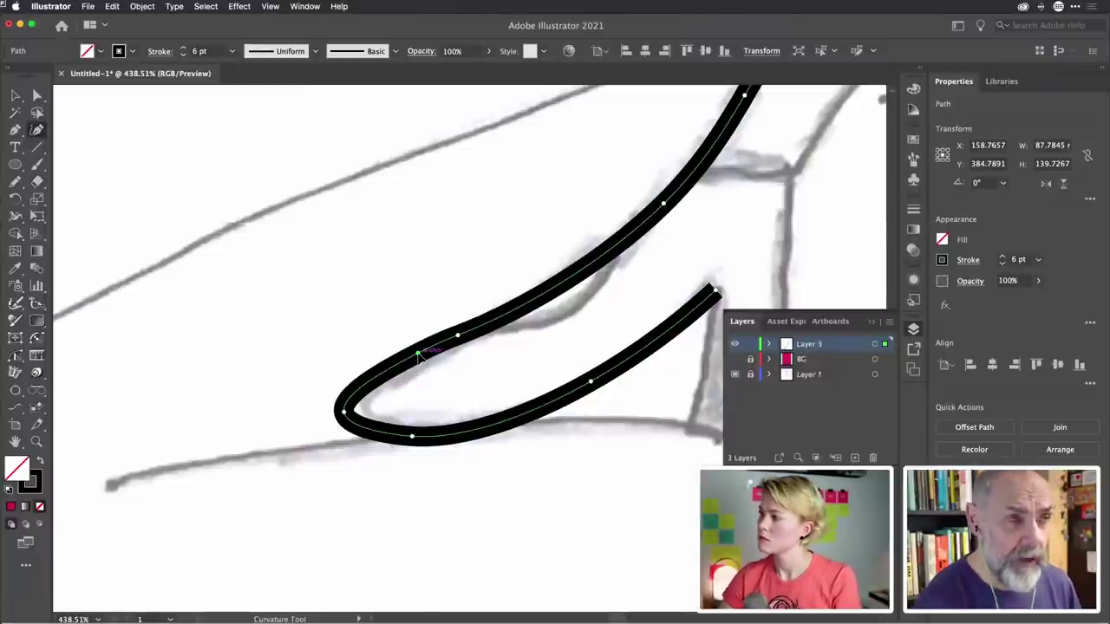
{"action": "left_click_drag", "start_coordinate": [345, 413], "coordinate": [354, 412]}
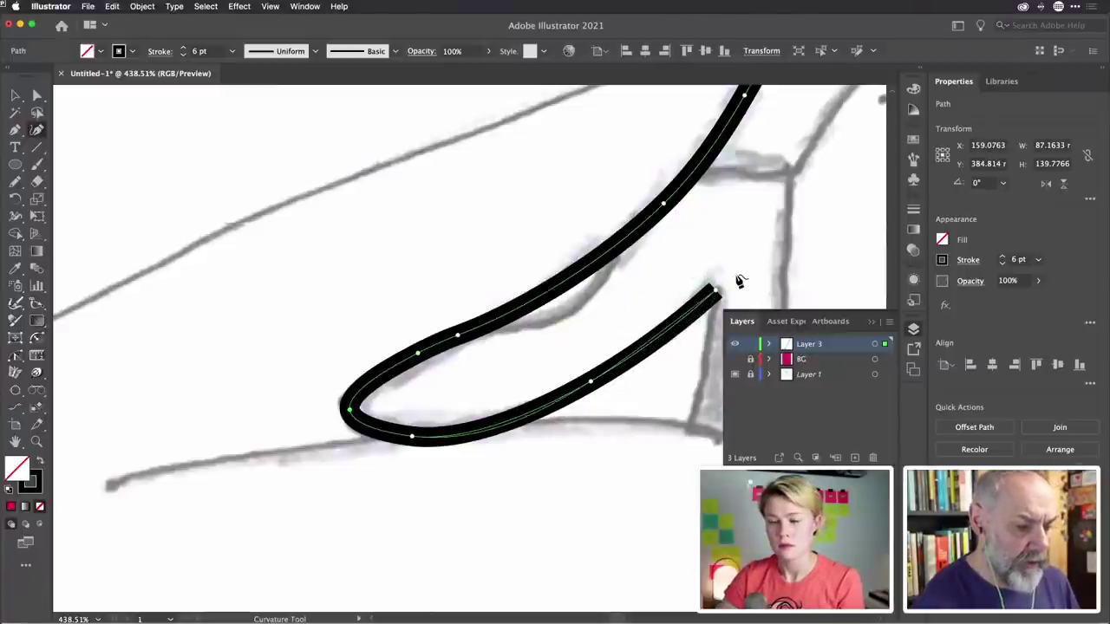
Outline the heel with straight edges down its front, across its base, and up to the ankle
{"action": "scroll", "coordinate": [739, 282], "scroll_direction": "right", "scroll_amount": 5}
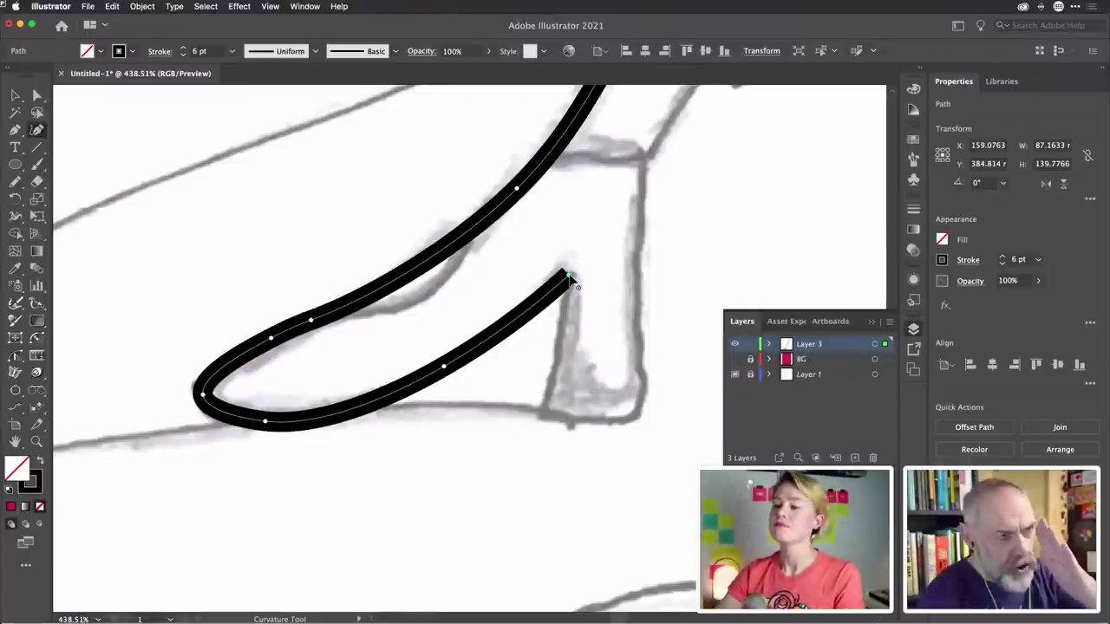
{"action": "left_click", "coordinate": [545, 417]}
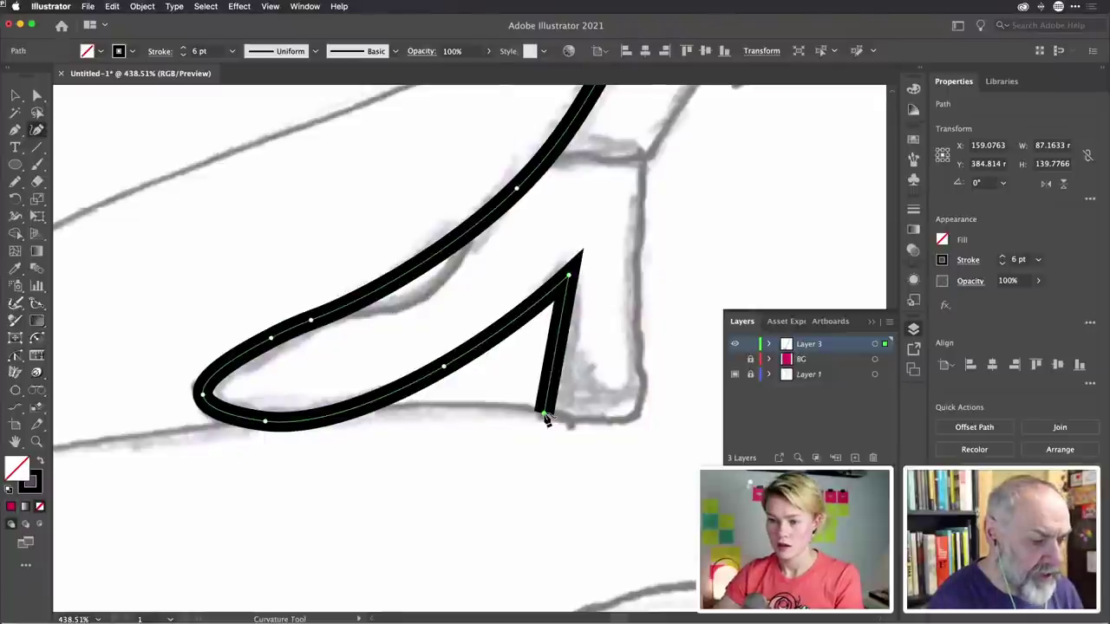
{"action": "left_click", "coordinate": [641, 417]}
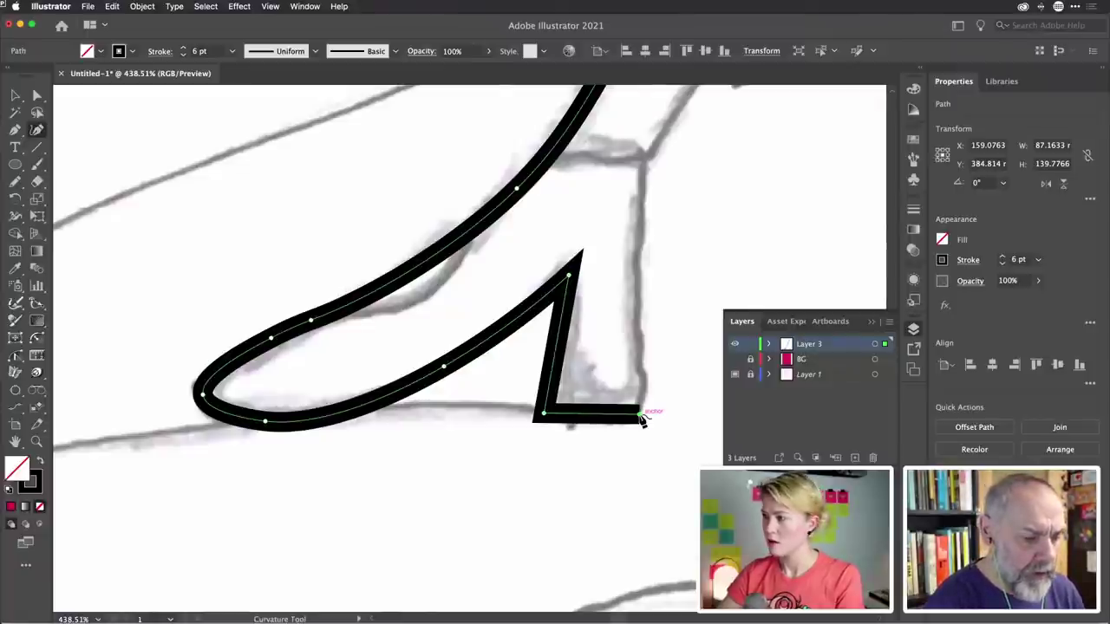
{"action": "left_click", "coordinate": [644, 170]}
{"action": "scroll", "coordinate": [646, 175], "scroll_direction": "up", "scroll_amount": 2}
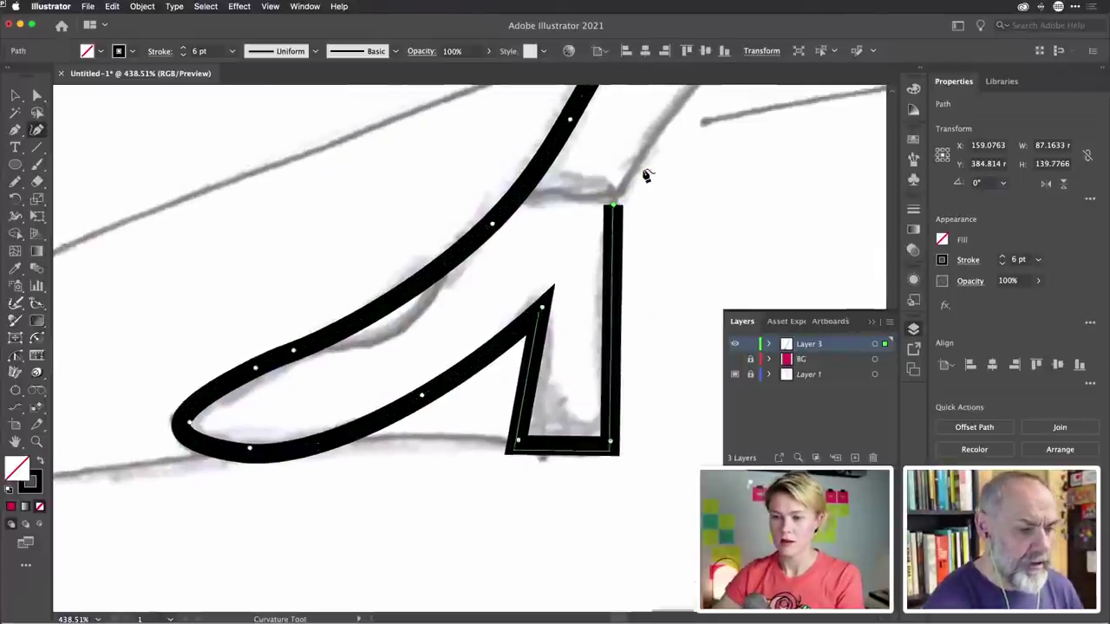
{"action": "scroll", "coordinate": [646, 175], "scroll_direction": "down", "scroll_amount": 5}
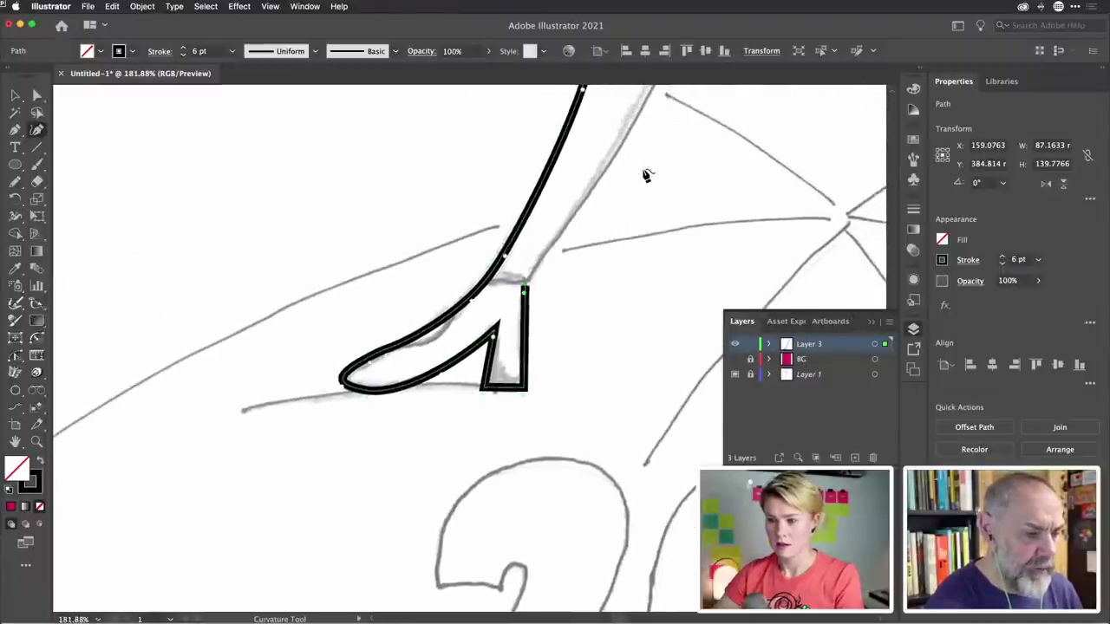
Trace the back of the leg from above the heel up the calf to the skirt hem
{"action": "scroll", "coordinate": [646, 176], "scroll_direction": "up", "scroll_amount": 5}
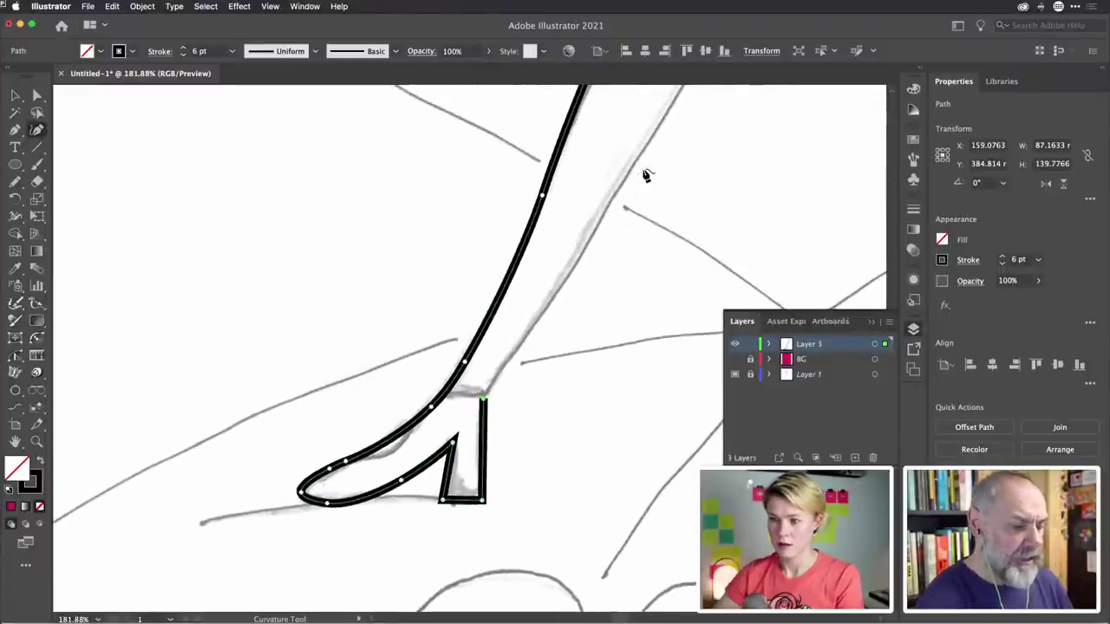
{"action": "left_click", "coordinate": [491, 383]}
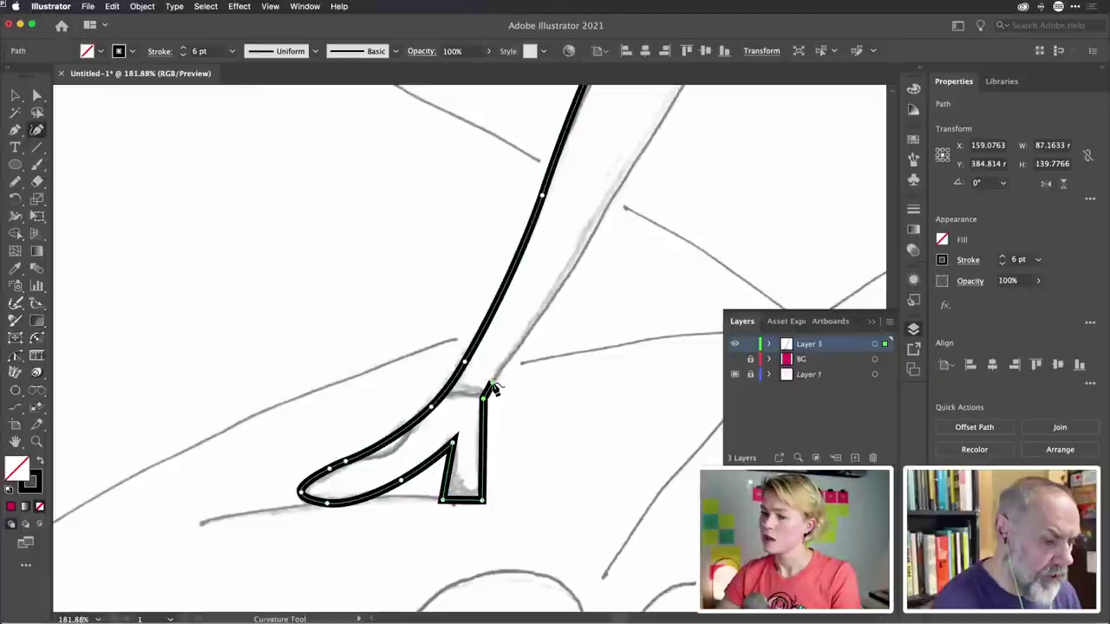
{"action": "left_click", "coordinate": [589, 244]}
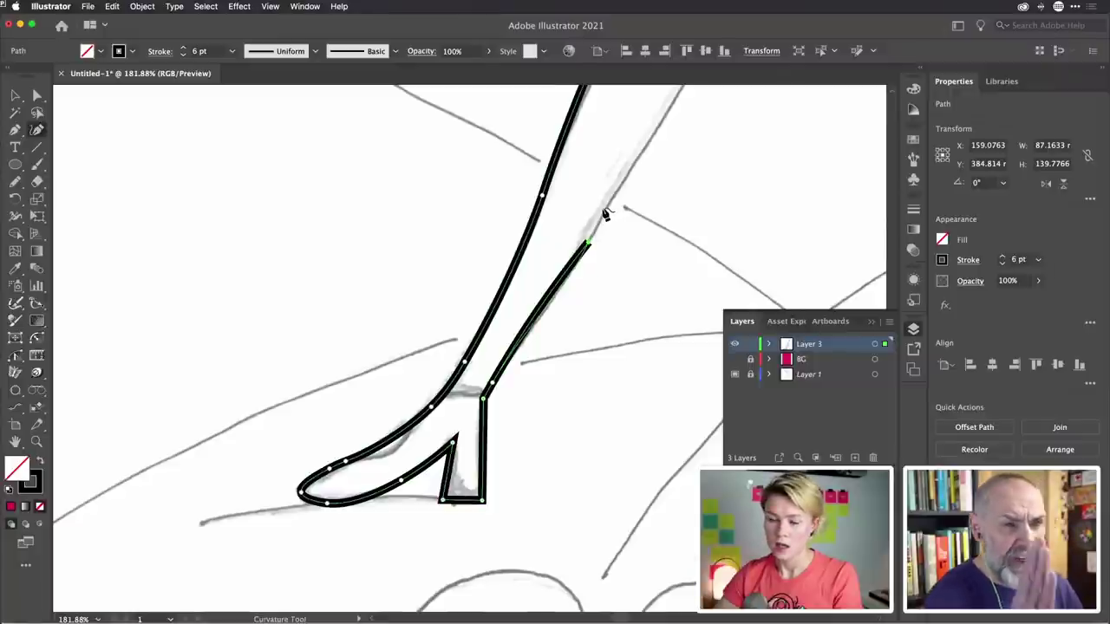
{"action": "left_click", "coordinate": [605, 211]}
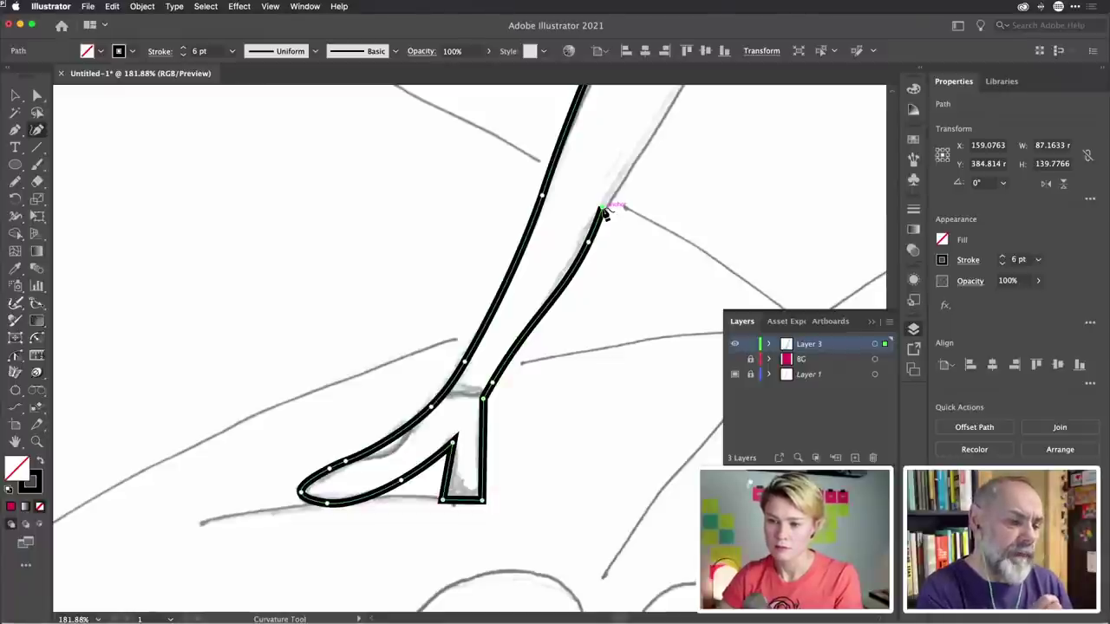
{"action": "scroll", "coordinate": [605, 214], "scroll_direction": "up", "scroll_amount": 10}
{"action": "scroll", "coordinate": [606, 215], "scroll_direction": "right", "scroll_amount": 6}
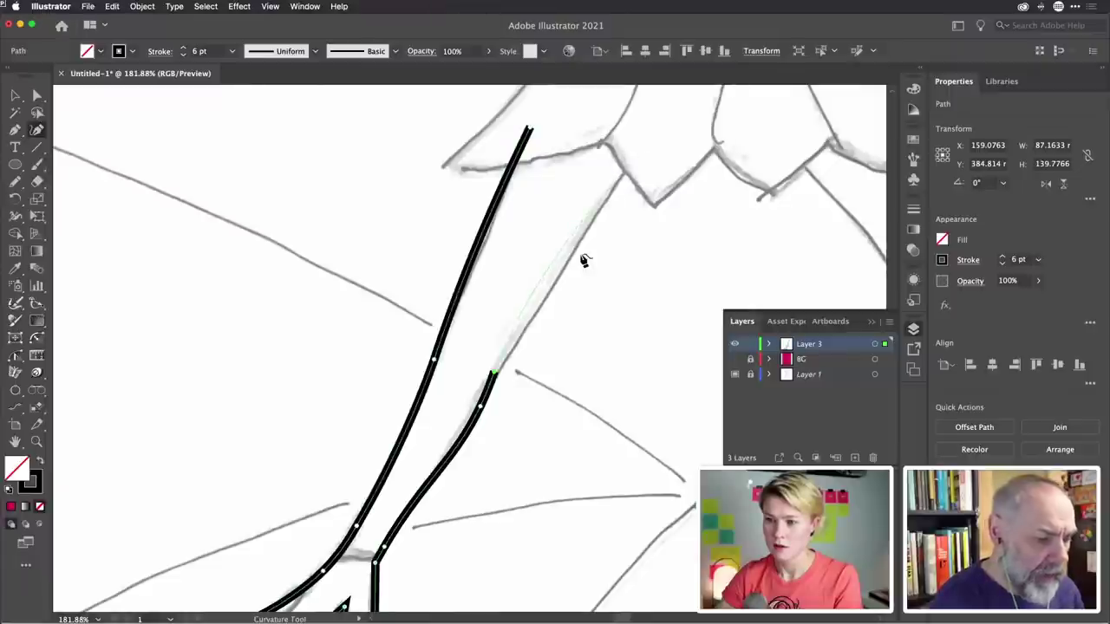
{"action": "left_click", "coordinate": [501, 364]}
{"action": "left_click_drag", "start_coordinate": [509, 366], "coordinate": [545, 299]}
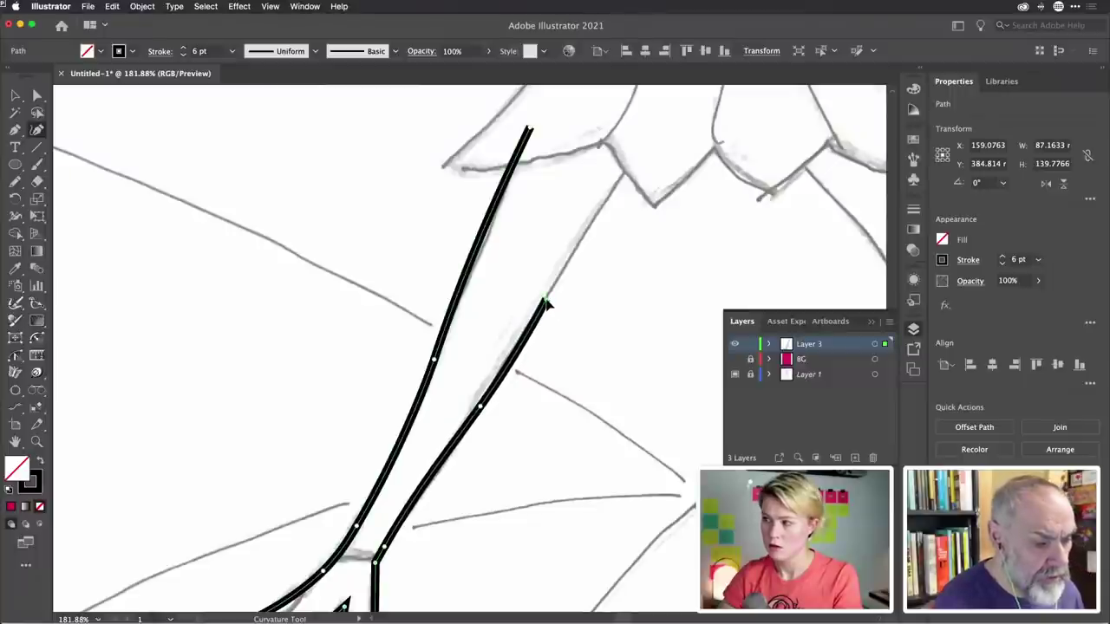
{"action": "left_click", "coordinate": [633, 164]}
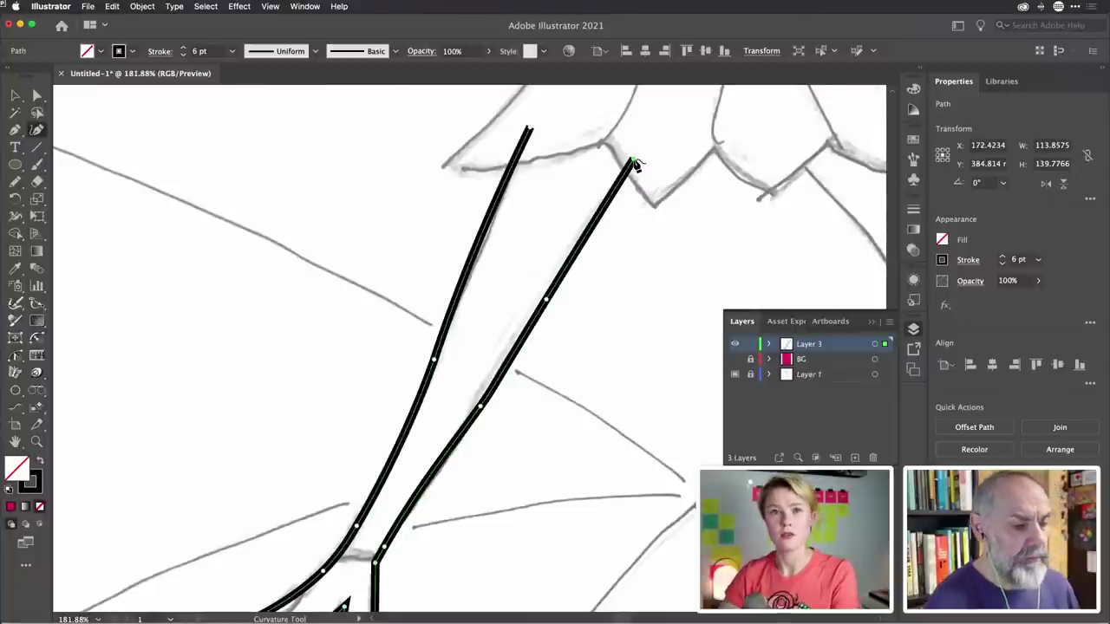
{"action": "scroll", "coordinate": [634, 165], "scroll_direction": "down", "scroll_amount": 3}
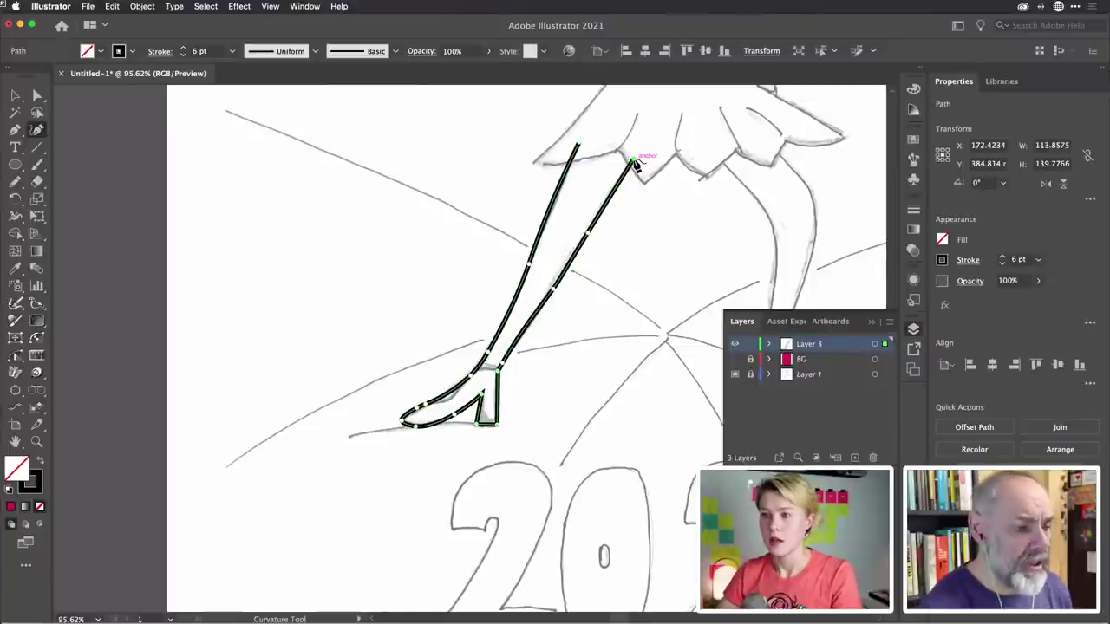
Bend the back of the leg and close the outline with a rounded thigh top
{"action": "left_click", "coordinate": [634, 163]}
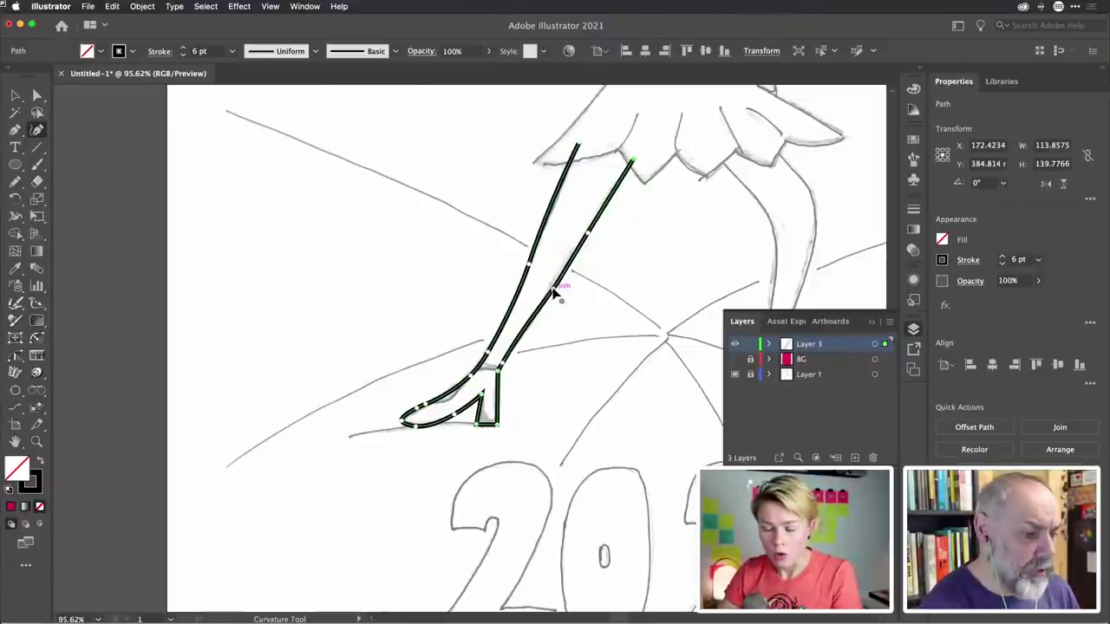
{"action": "left_click", "coordinate": [578, 303]}
{"action": "left_click_drag", "start_coordinate": [578, 304], "coordinate": [566, 276]}
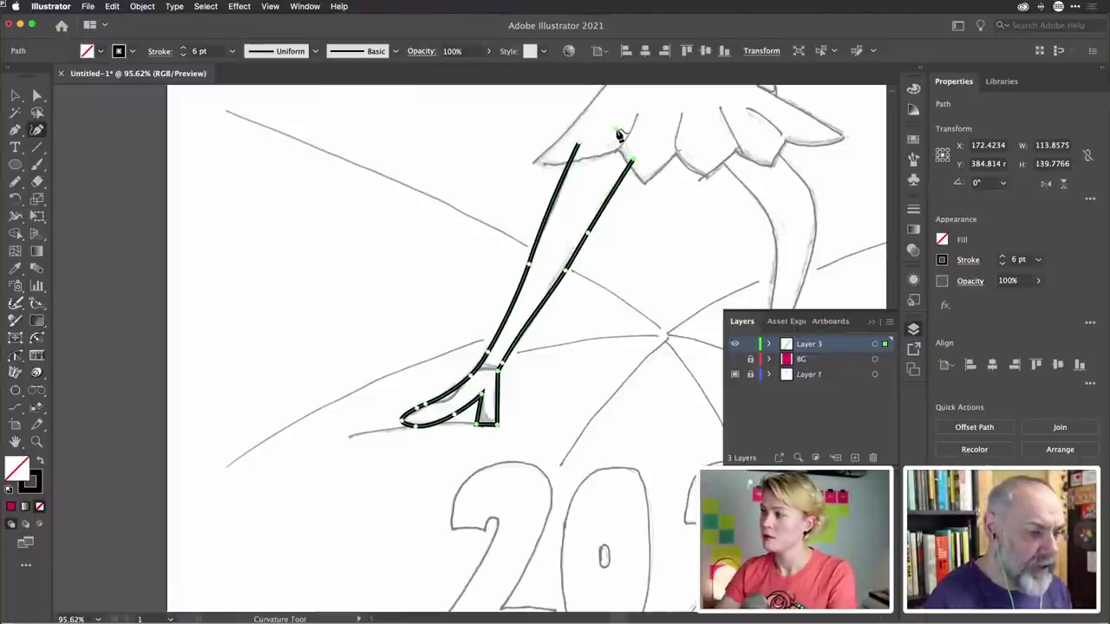
{"action": "left_click", "coordinate": [618, 132]}
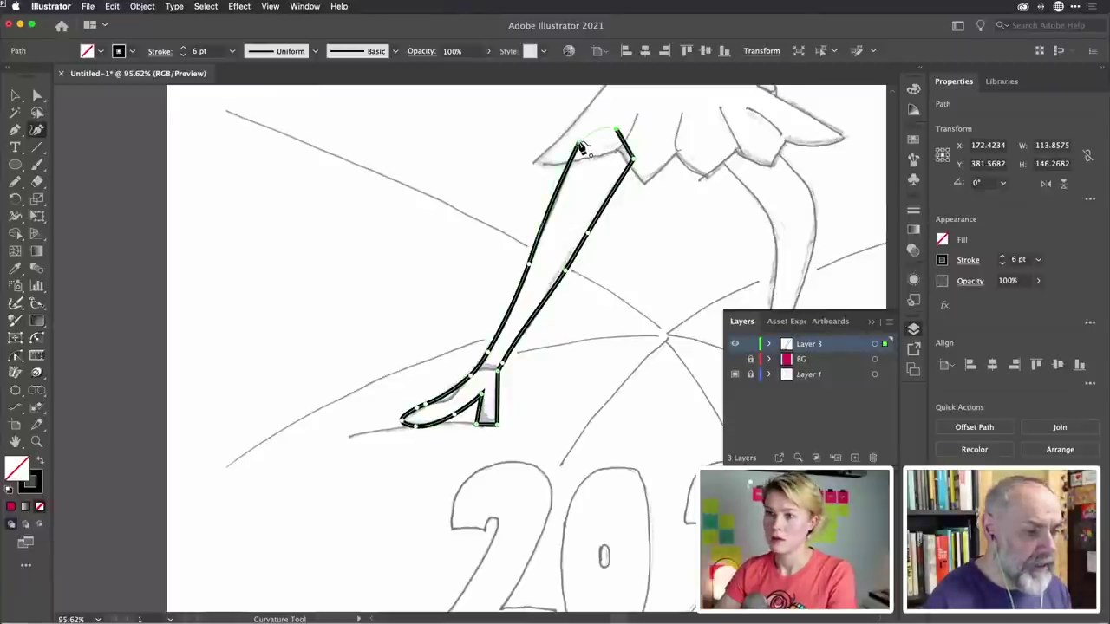
{"action": "left_click", "coordinate": [580, 146]}
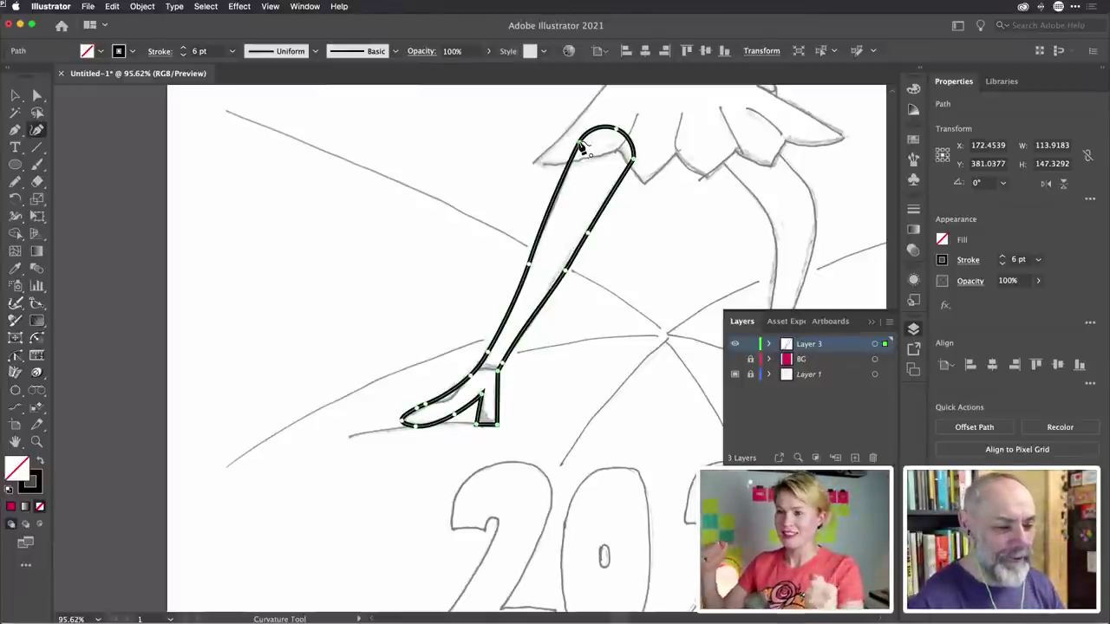
Switch to Direct Selection and bring up Save As for the drawing
{"action": "scroll", "coordinate": [583, 148], "scroll_direction": "right", "scroll_amount": 5}
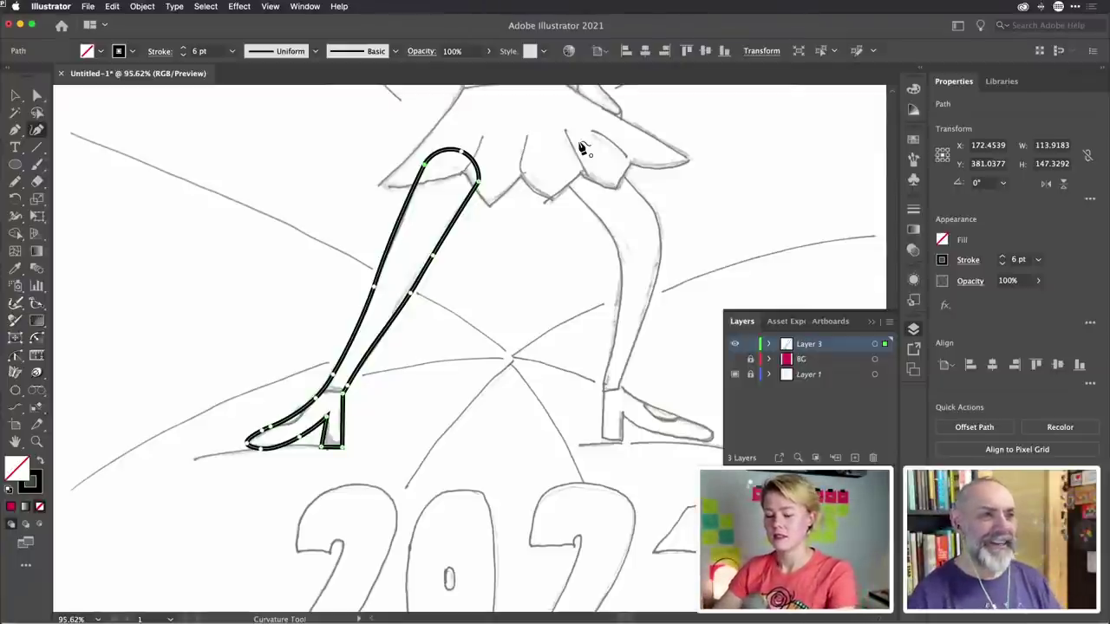
{"action": "key", "text": "super"}
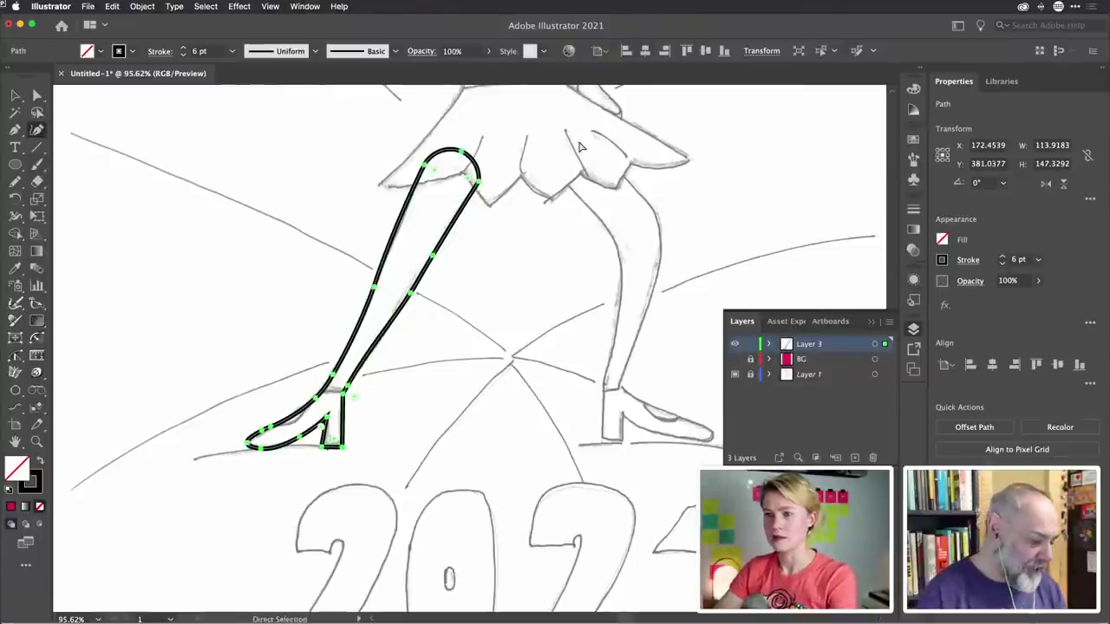
{"action": "key", "text": "super+s"}
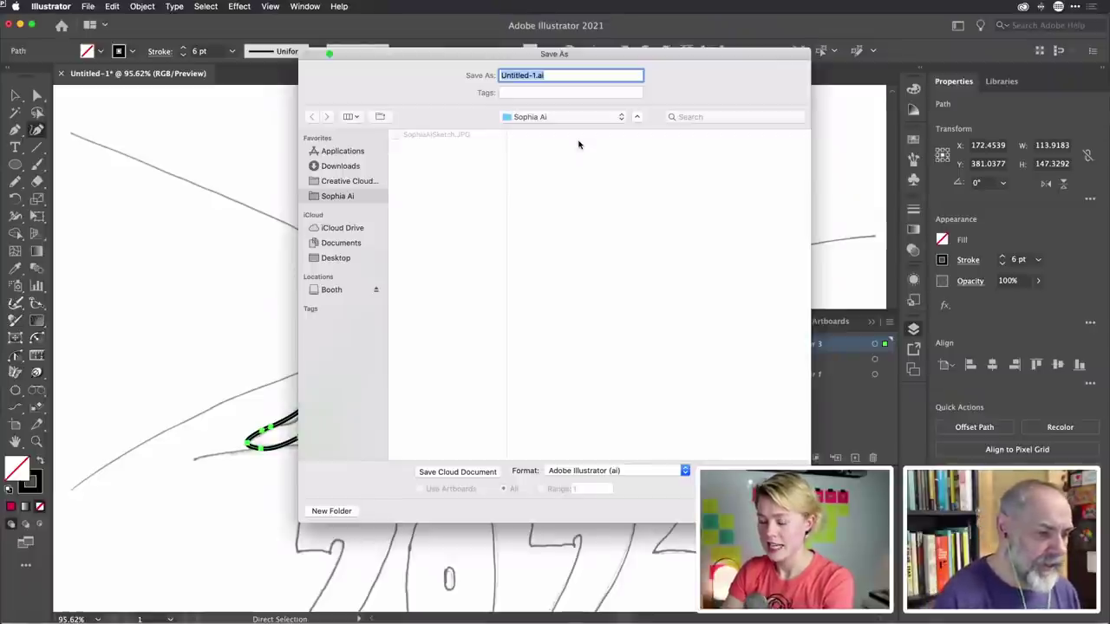
Save the file as dancingTony.ai, accepting the default Illustrator Options
{"action": "type", "text": "dancing"}
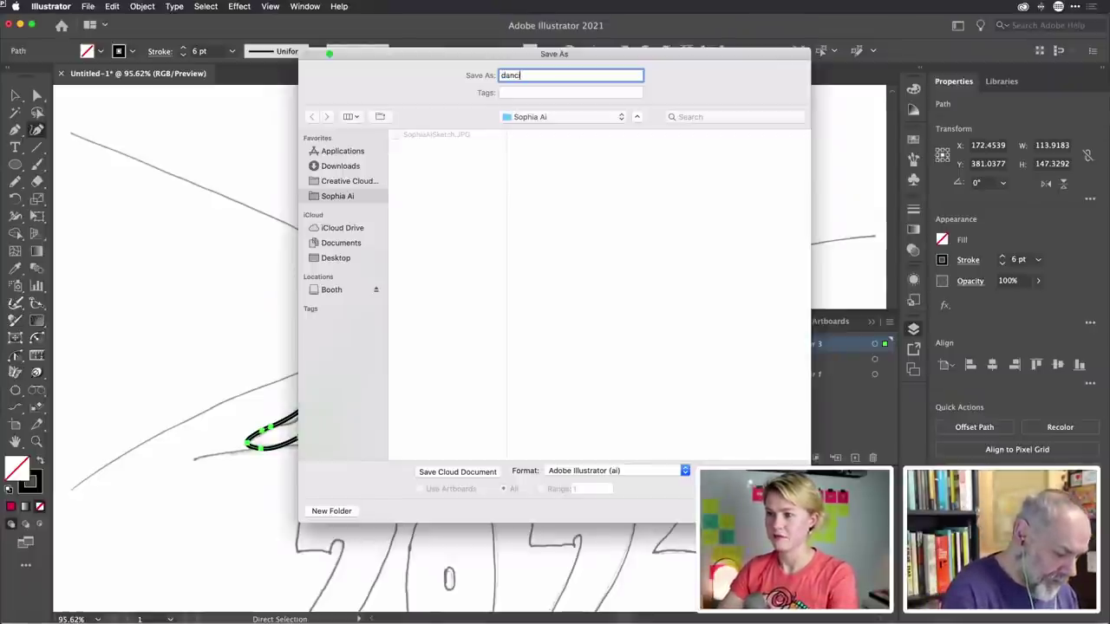
{"action": "type", "text": "Tony"}
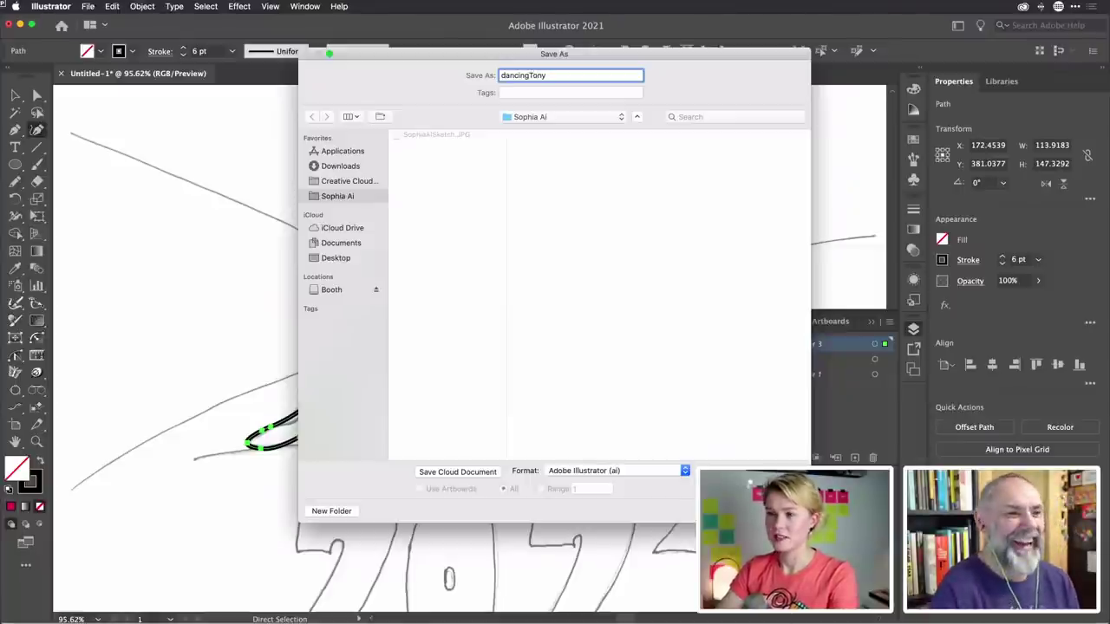
{"action": "key", "text": "Return"}
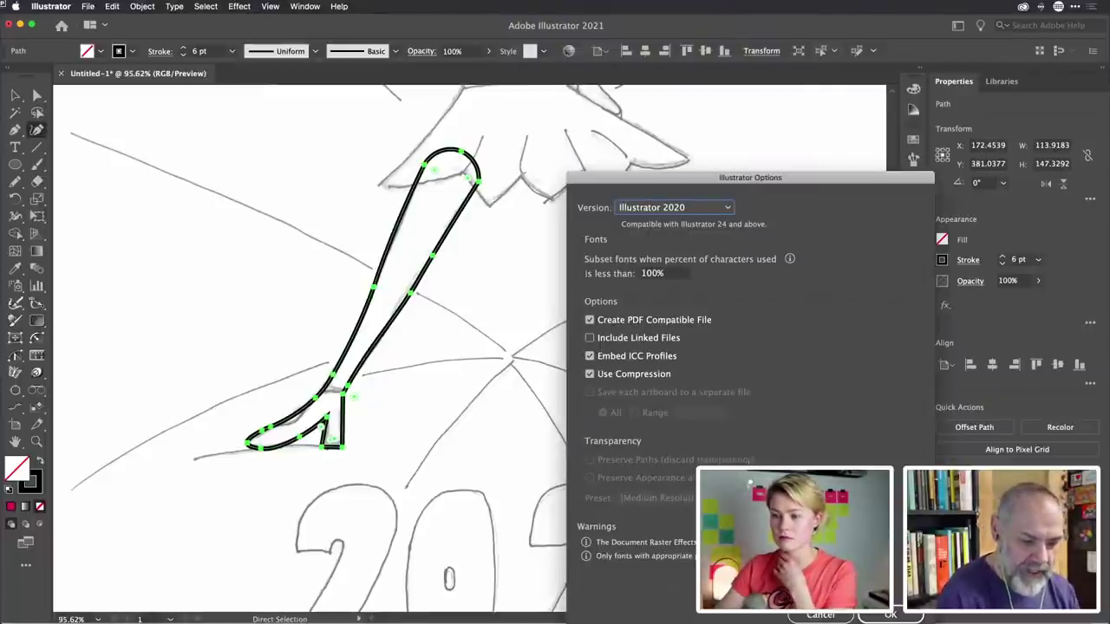
{"action": "key", "text": "Return"}
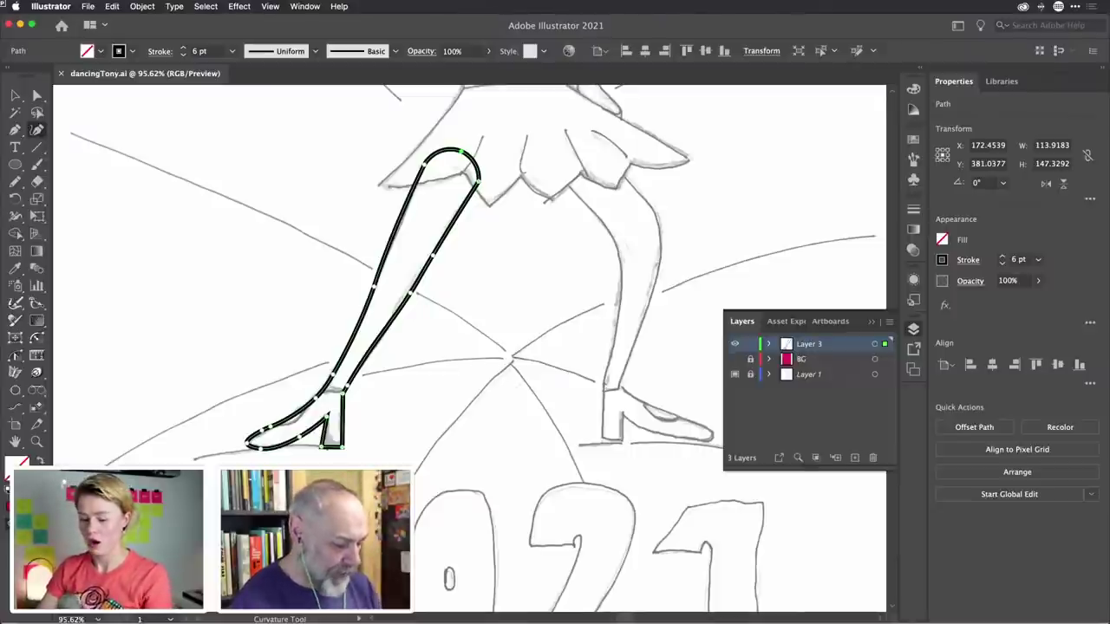
{"action": "key", "text": "v"}
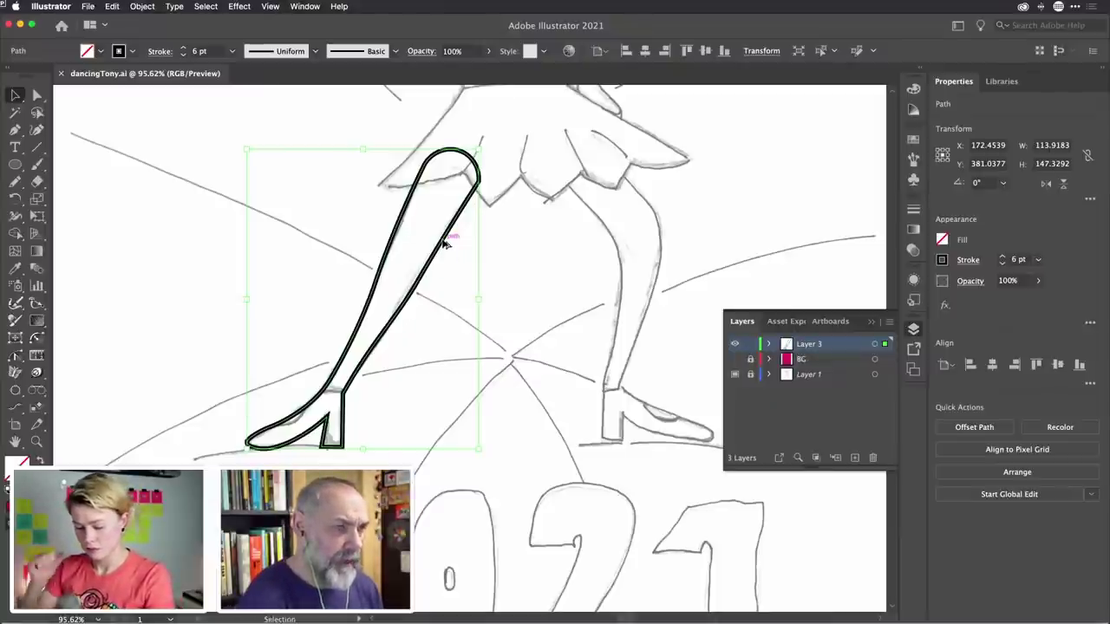
{"action": "left_click_drag", "start_coordinate": [444, 244], "coordinate": [683, 252]}
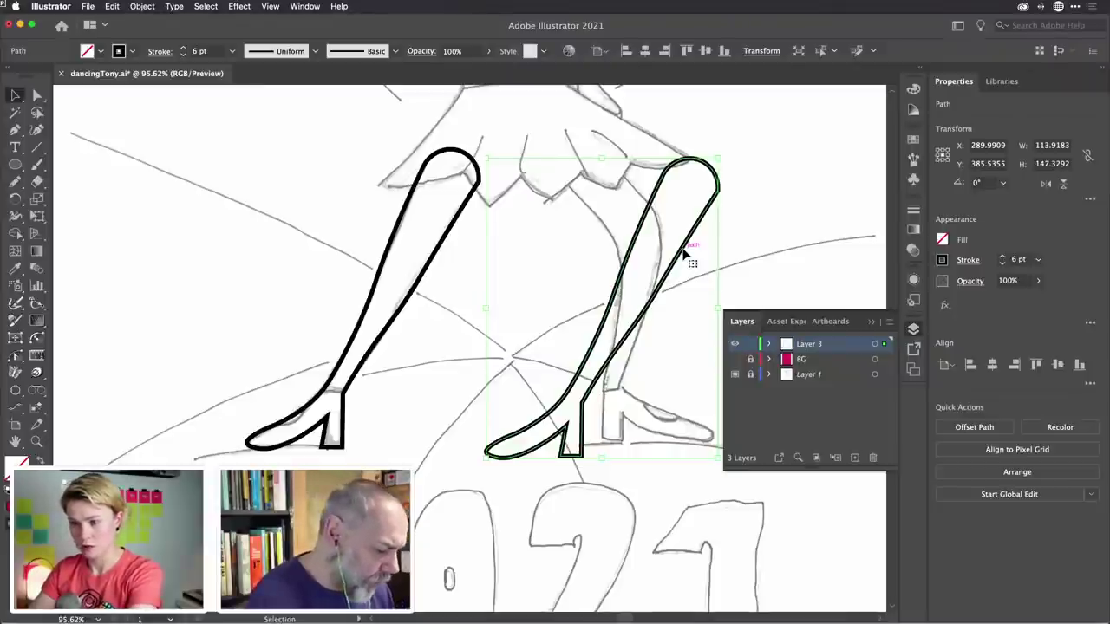
{"action": "key", "text": "super+z"}
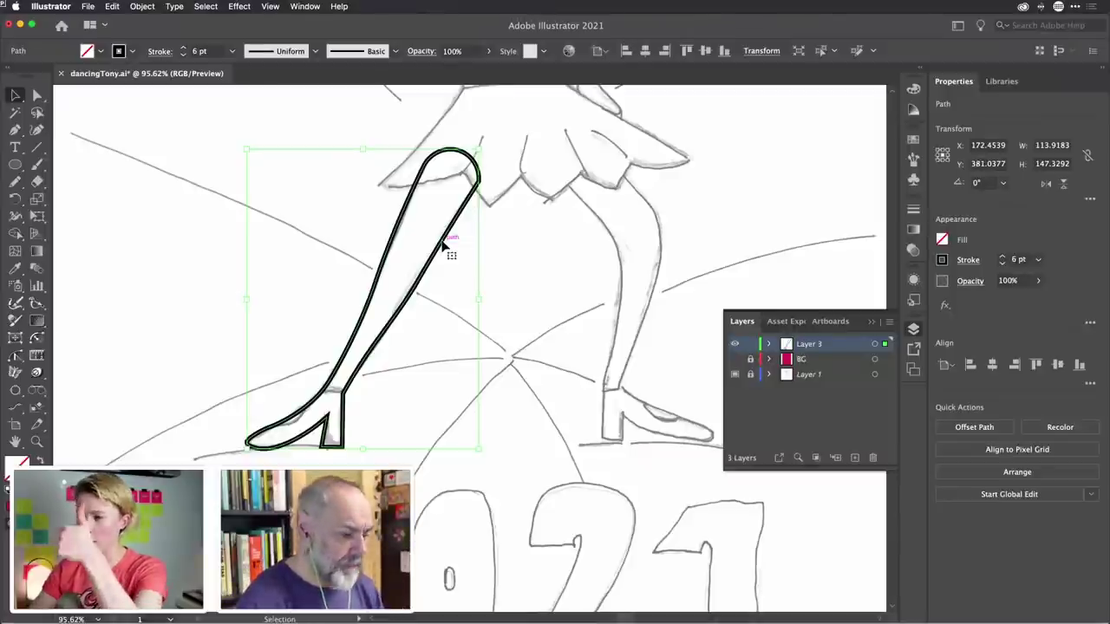
Duplicate the leg, flip the copy along the horizontal axis, and move it over the second leg
{"action": "left_click_drag", "start_coordinate": [444, 247], "coordinate": [630, 249]}
{"action": "left_click_drag", "start_coordinate": [630, 249], "coordinate": [721, 236]}
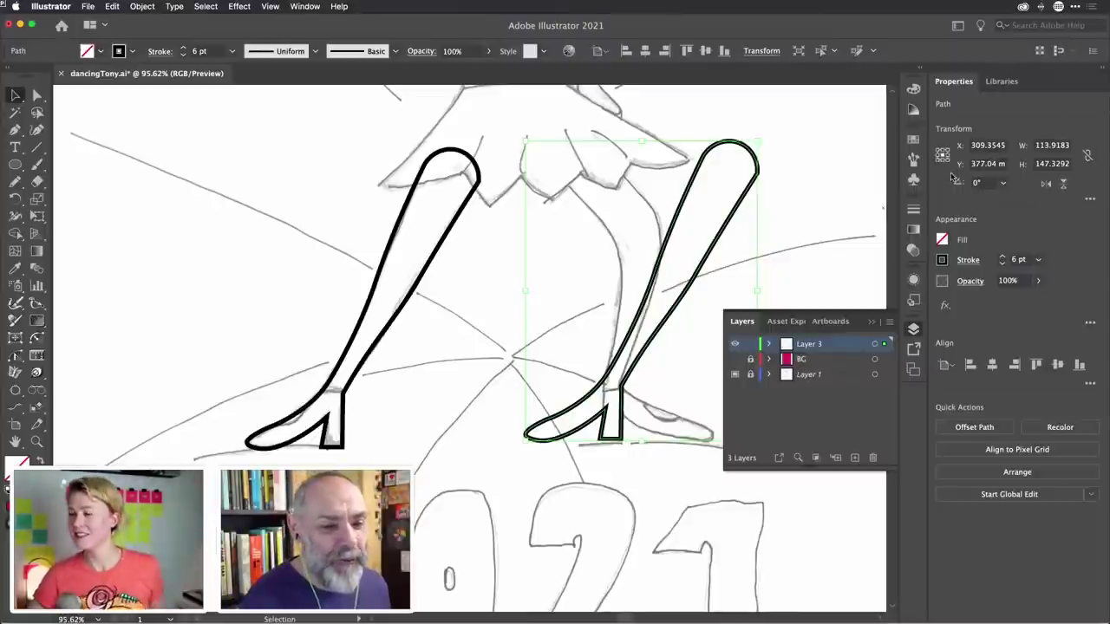
{"action": "left_click", "coordinate": [1047, 184]}
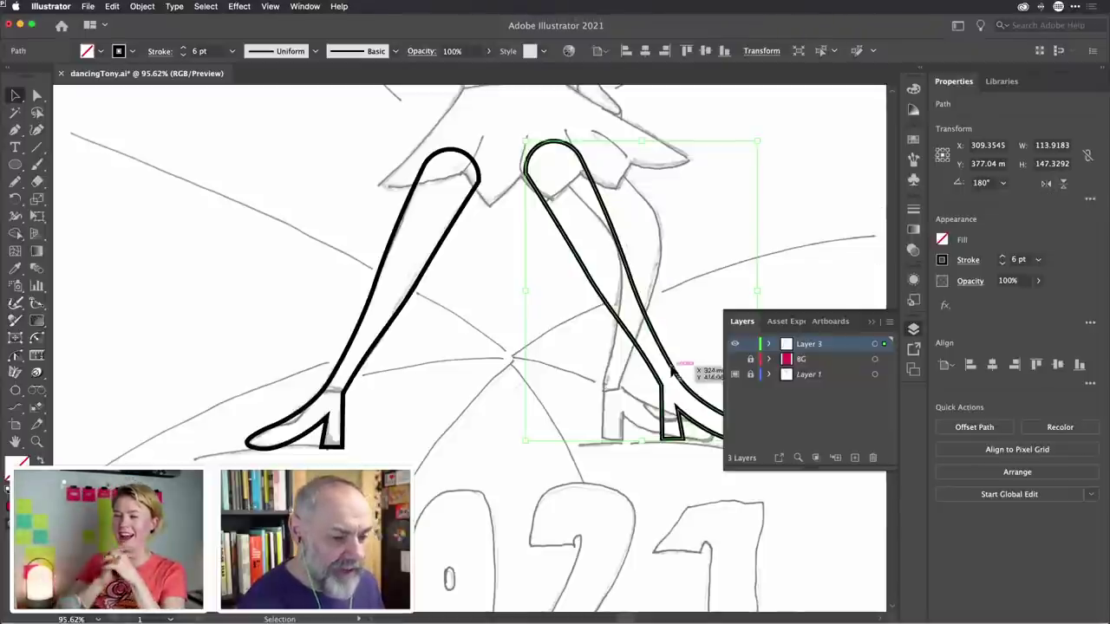
{"action": "left_click_drag", "start_coordinate": [672, 371], "coordinate": [616, 374]}
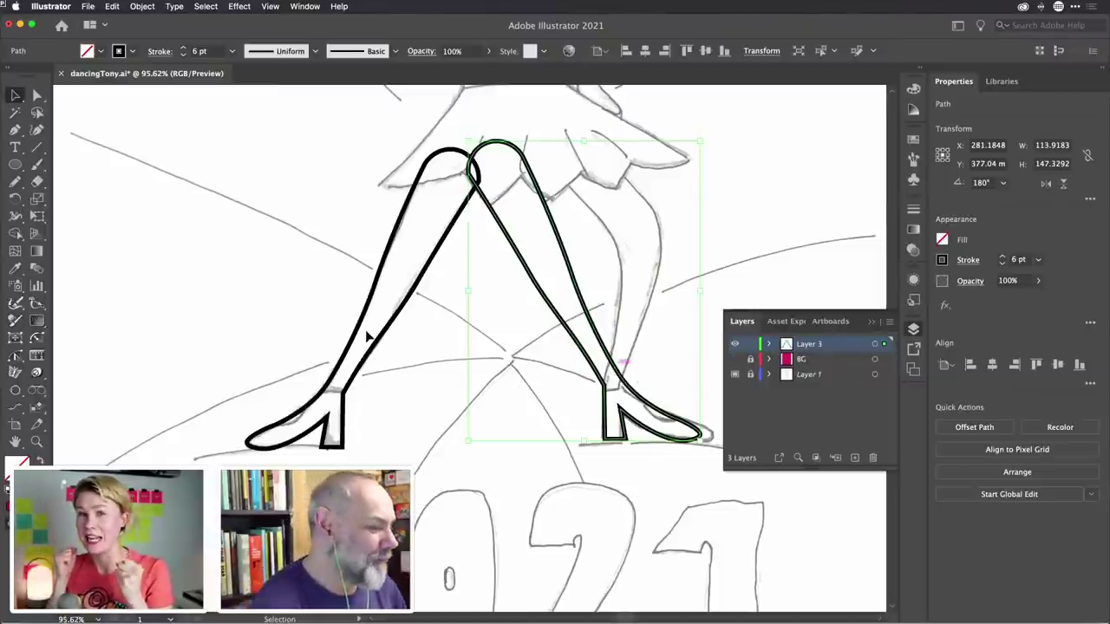
Browse the tool flyouts and pick the Puppet Warp Tool from the Free Transform group
{"action": "left_click", "coordinate": [38, 183]}
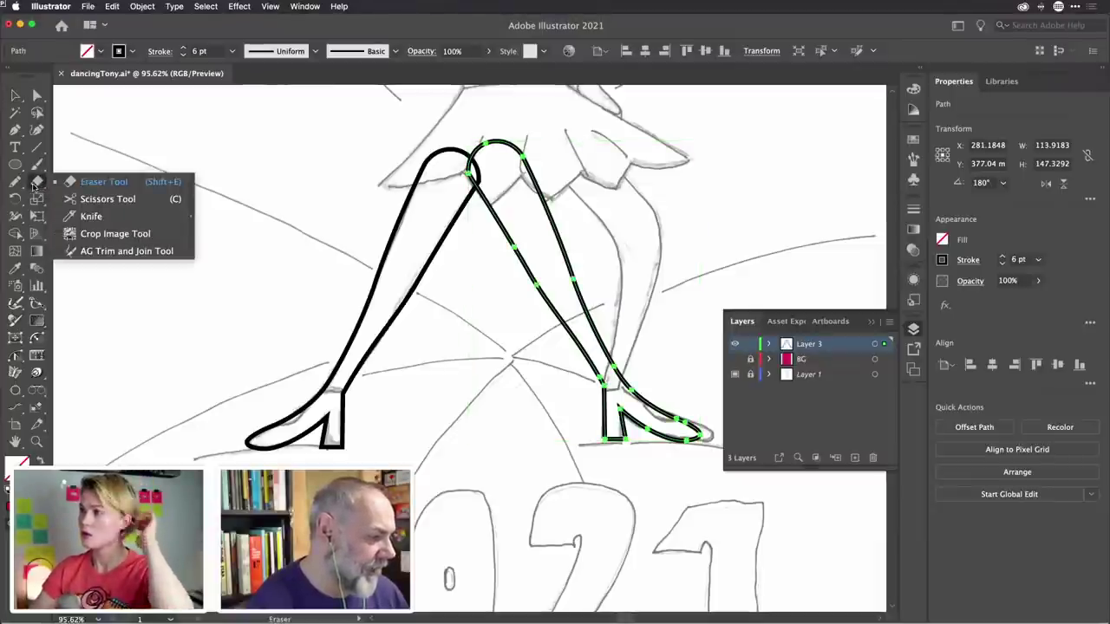
{"action": "left_click", "coordinate": [19, 184]}
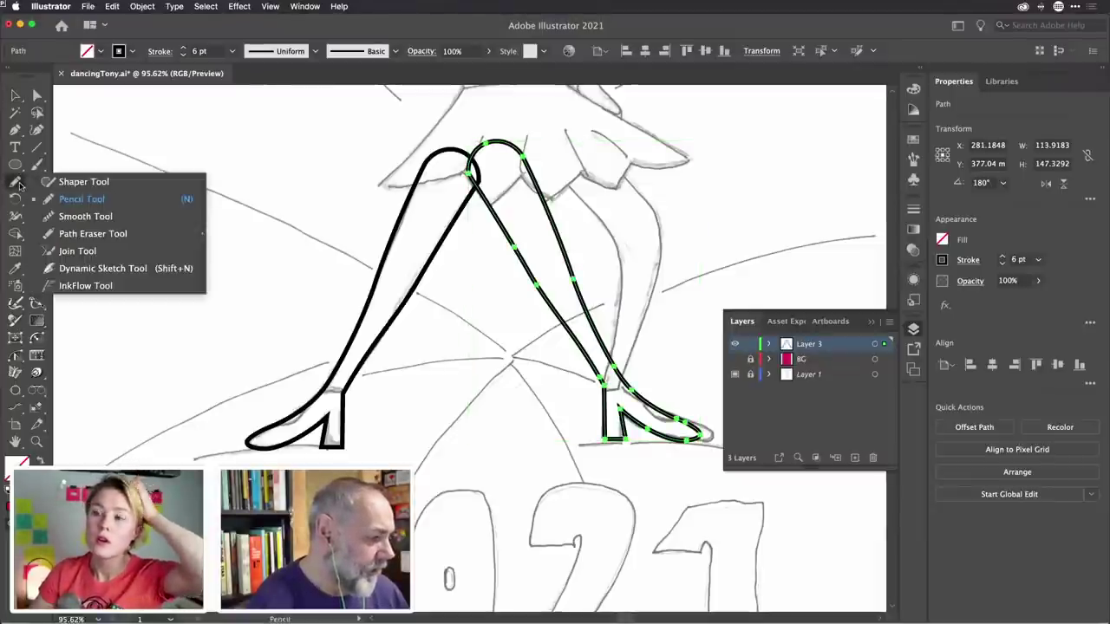
{"action": "left_click", "coordinate": [39, 165]}
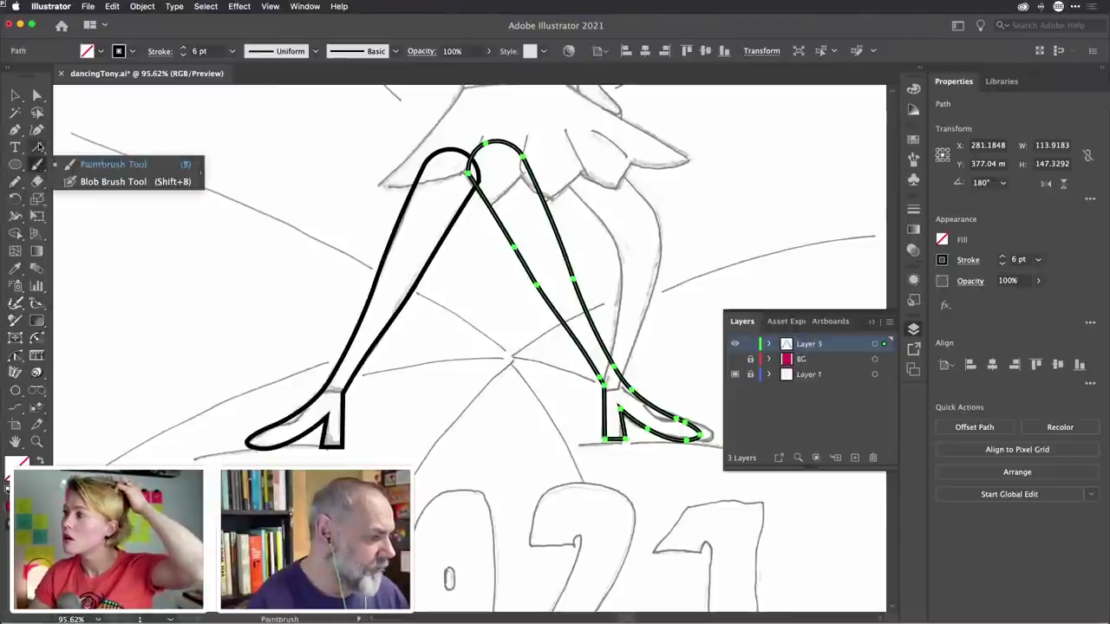
{"action": "left_click", "coordinate": [39, 148]}
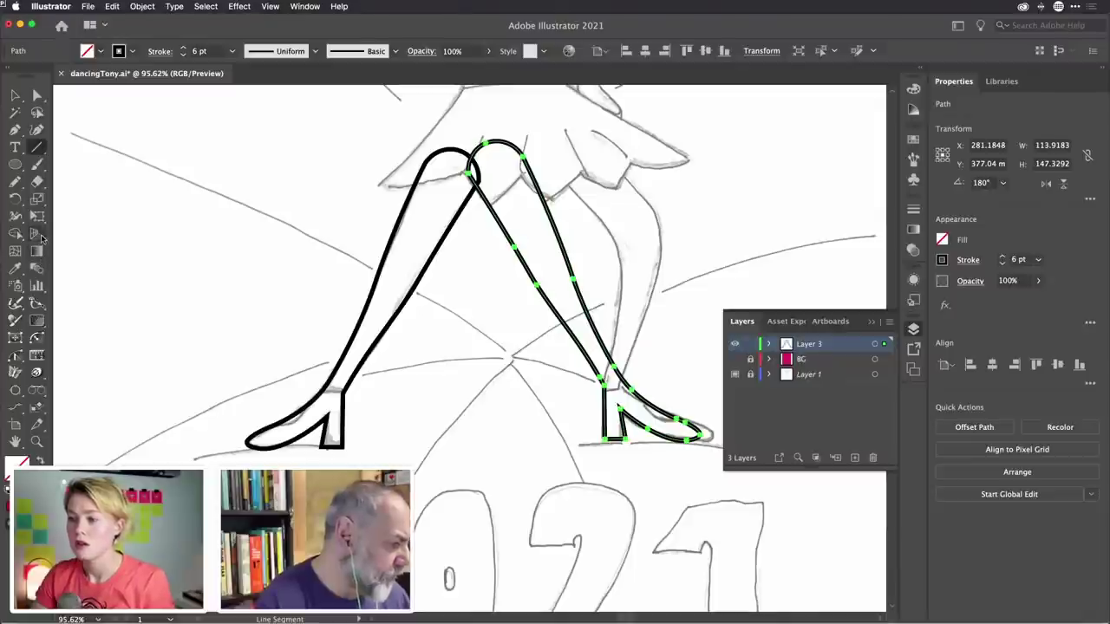
{"action": "left_click", "coordinate": [42, 217]}
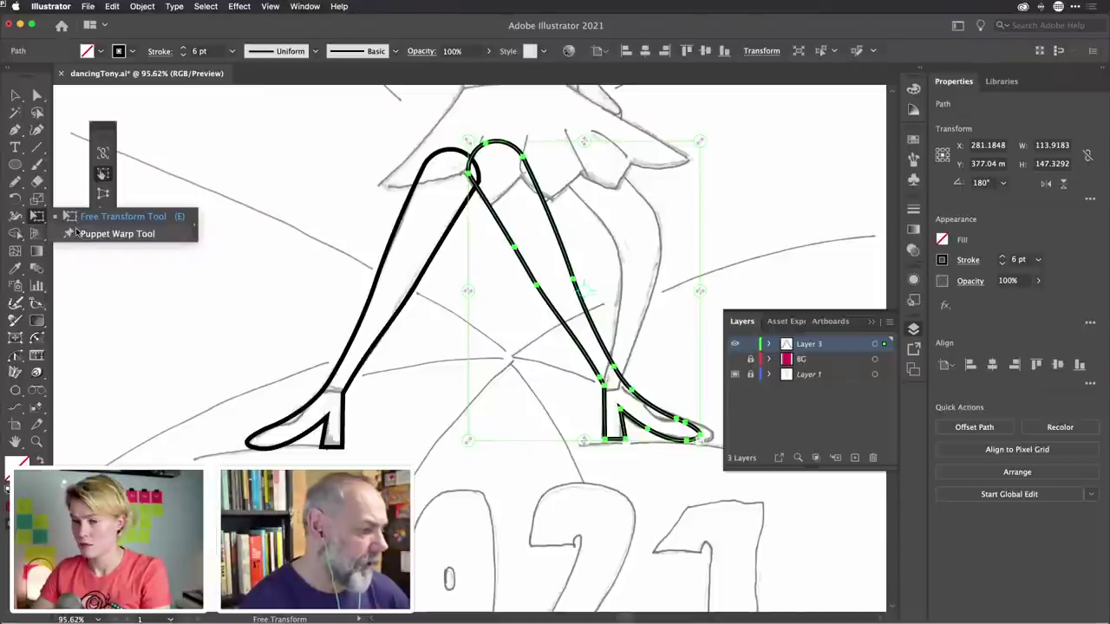
{"action": "left_click", "coordinate": [99, 235]}
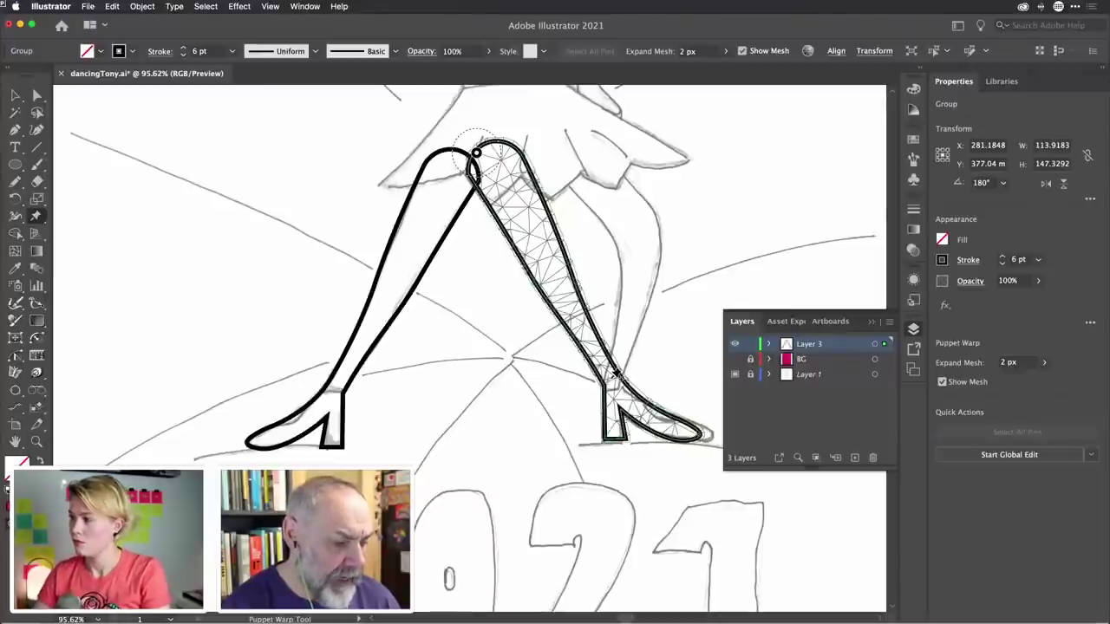
Pin the right leg at its ankle, boot toe and heel, trying and undoing a mid-leg bend
{"action": "left_click", "coordinate": [610, 382]}
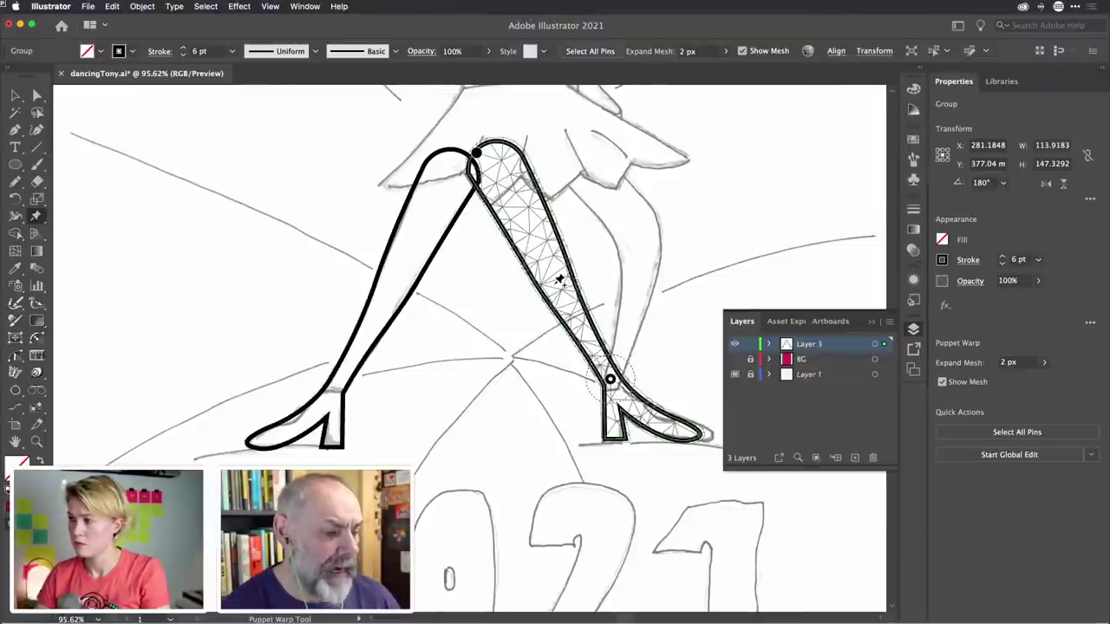
{"action": "left_click", "coordinate": [554, 280]}
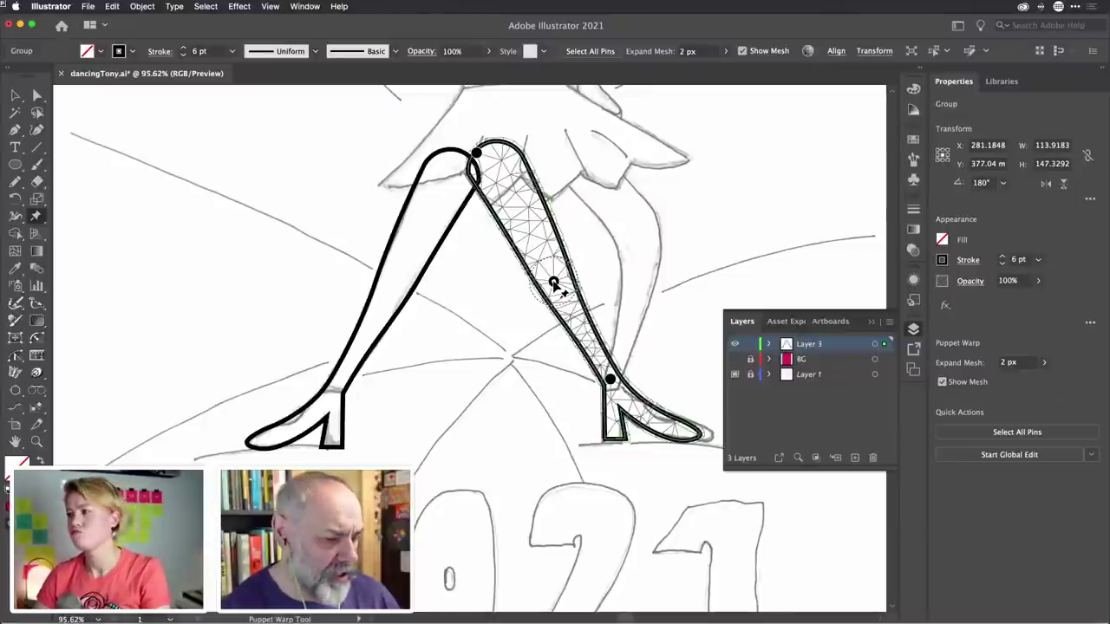
{"action": "left_click_drag", "start_coordinate": [555, 281], "coordinate": [588, 273]}
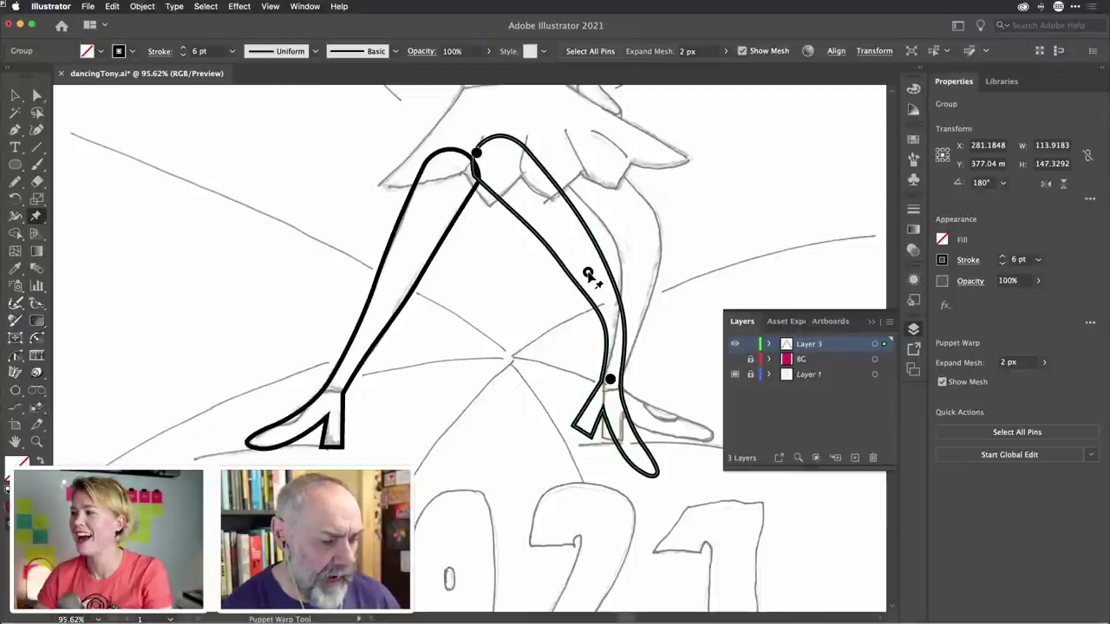
{"action": "left_click_drag", "start_coordinate": [590, 274], "coordinate": [592, 276]}
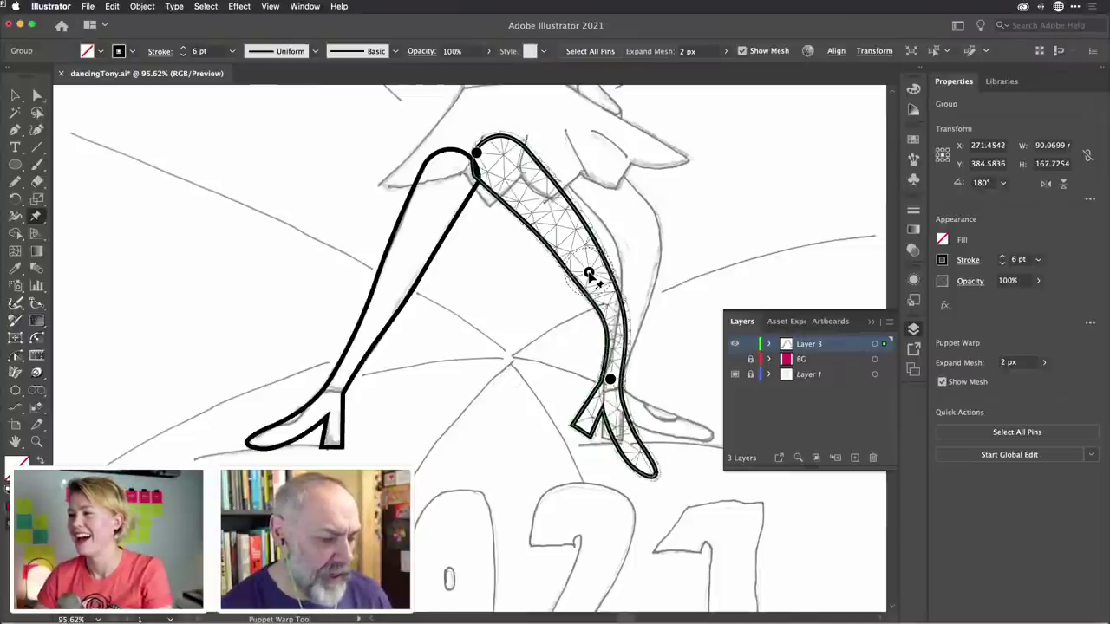
{"action": "key", "text": "super+z"}
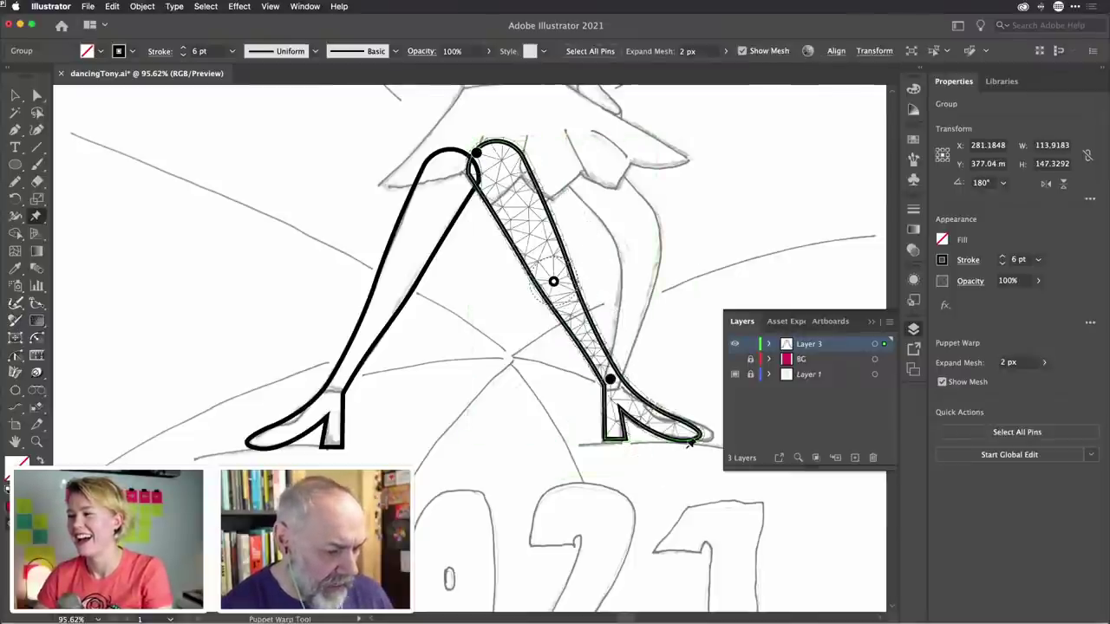
{"action": "left_click", "coordinate": [684, 432]}
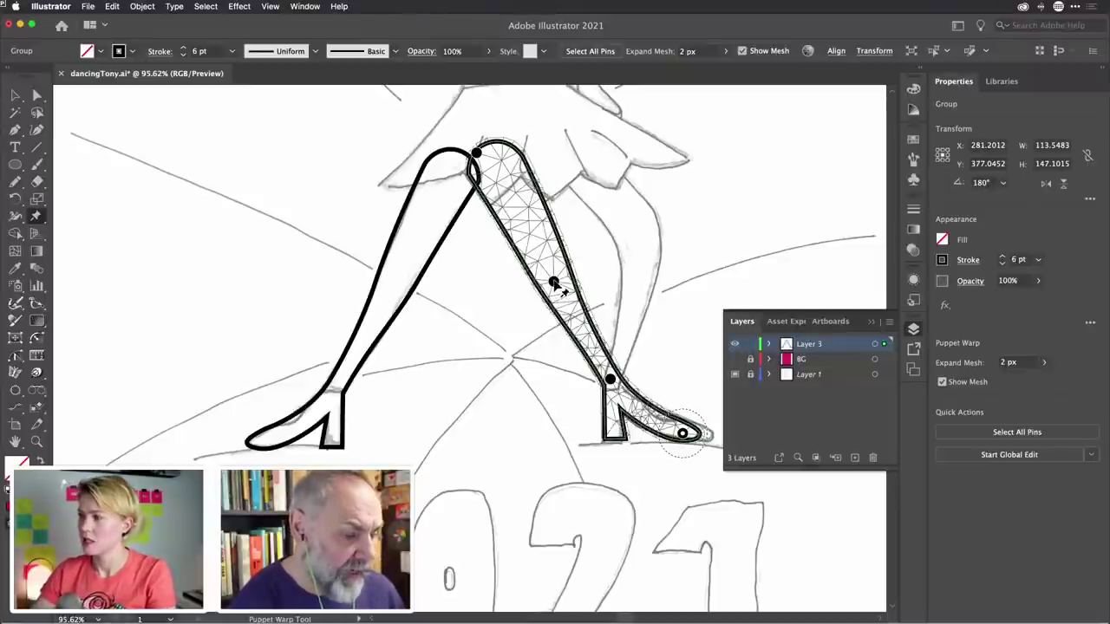
{"action": "left_click_drag", "start_coordinate": [555, 285], "coordinate": [564, 284]}
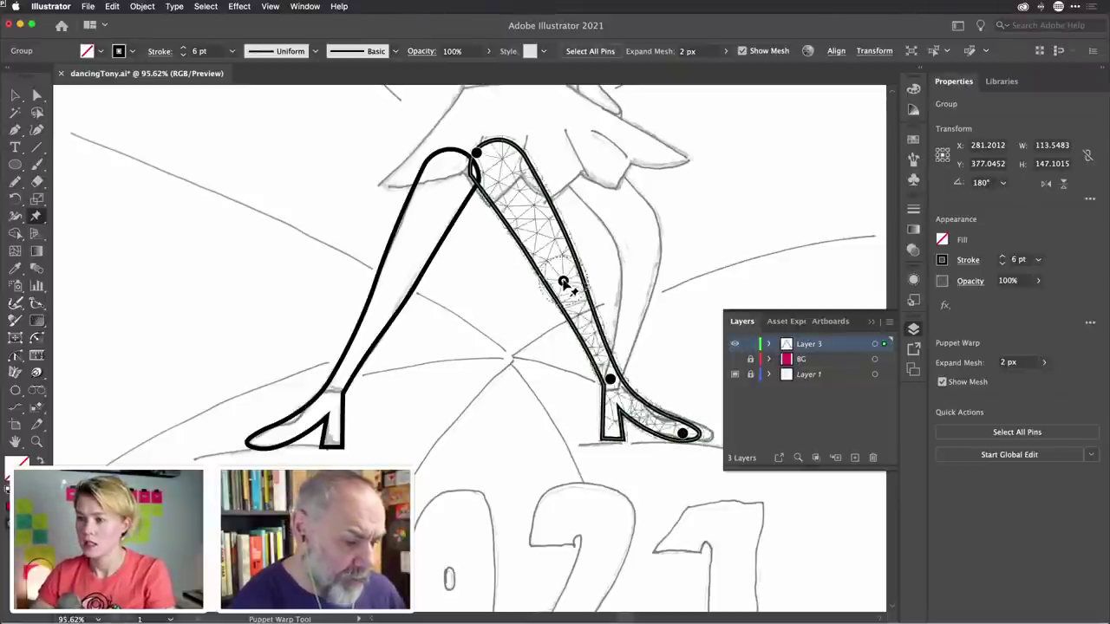
{"action": "left_click", "coordinate": [612, 429]}
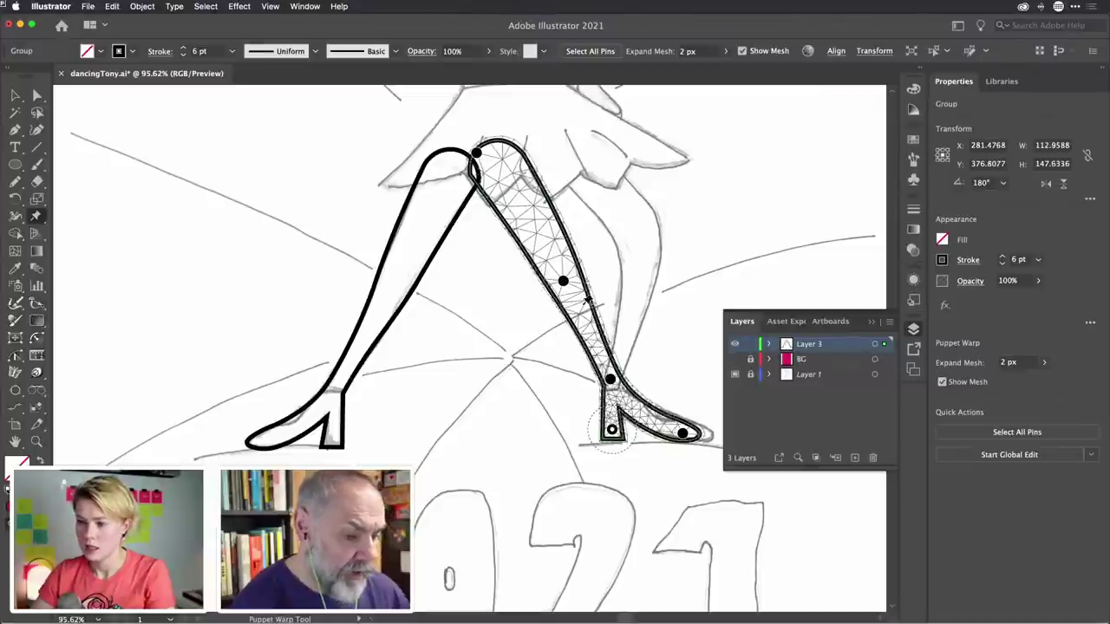
Remove the mid-leg pin, bow the knee outward, shift the leg top right, and pin above the ankle
{"action": "left_click", "coordinate": [563, 281]}
{"action": "key", "text": "Delete"}
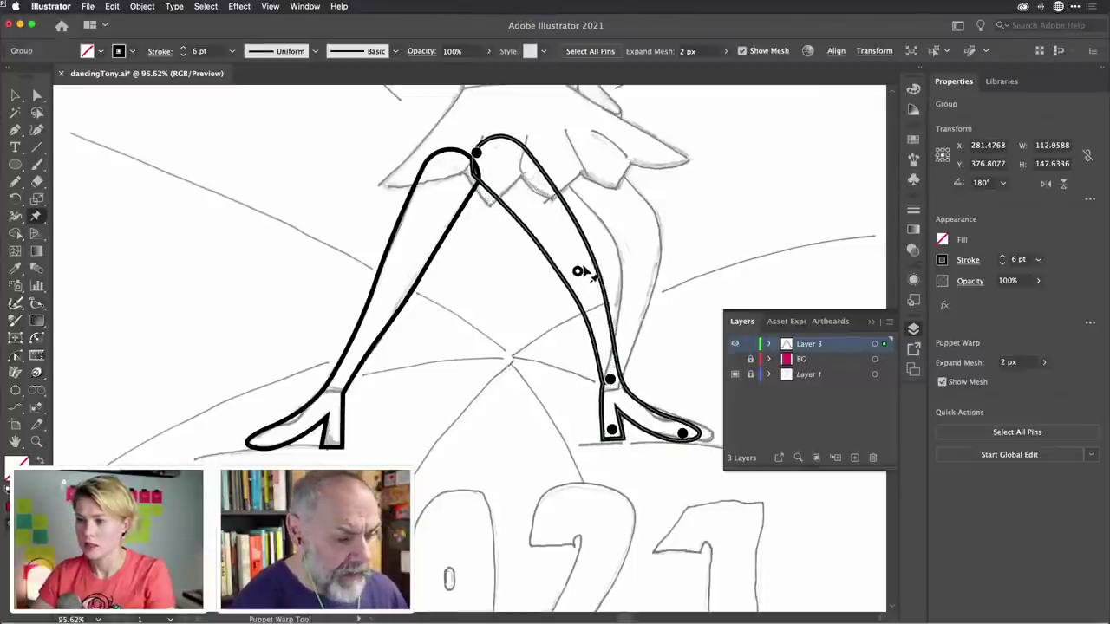
{"action": "left_click_drag", "start_coordinate": [579, 271], "coordinate": [620, 219]}
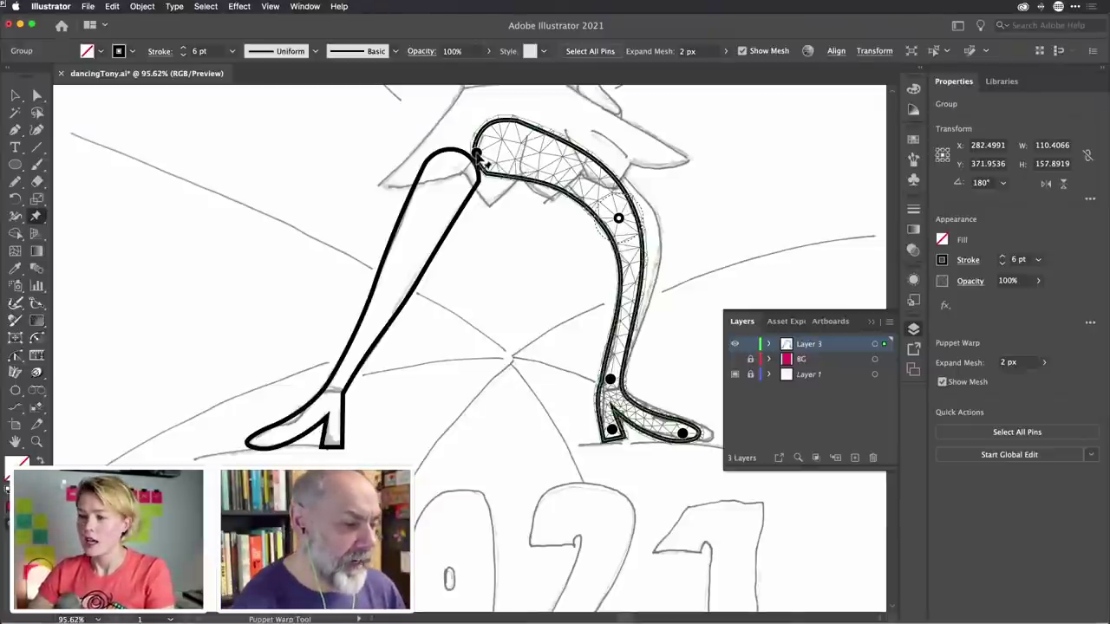
{"action": "left_click_drag", "start_coordinate": [477, 154], "coordinate": [520, 144]}
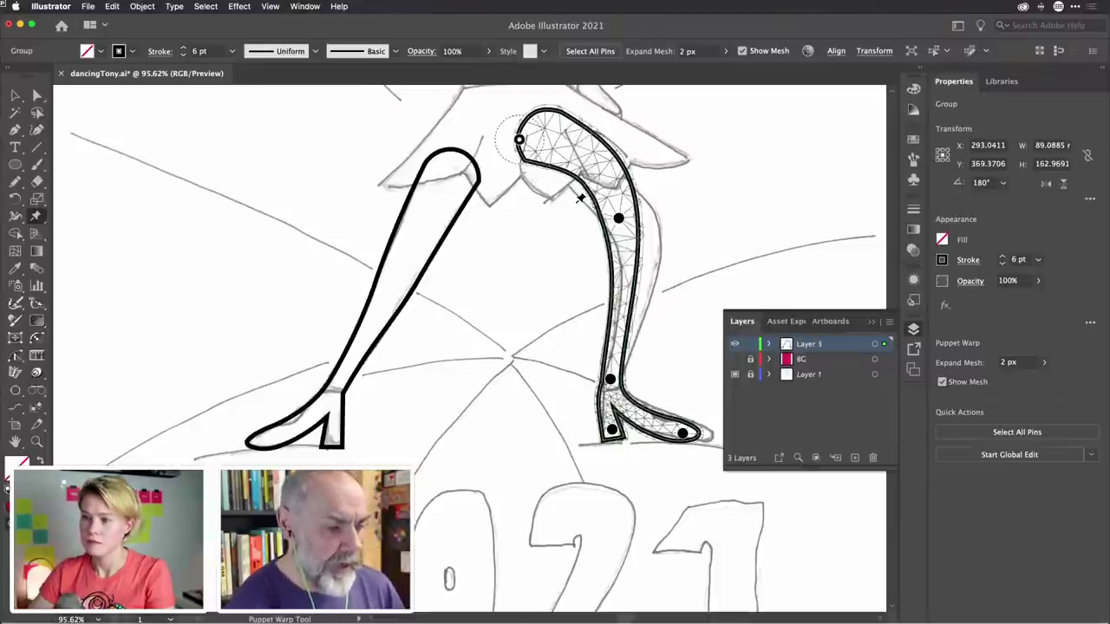
{"action": "left_click_drag", "start_coordinate": [618, 220], "coordinate": [633, 242]}
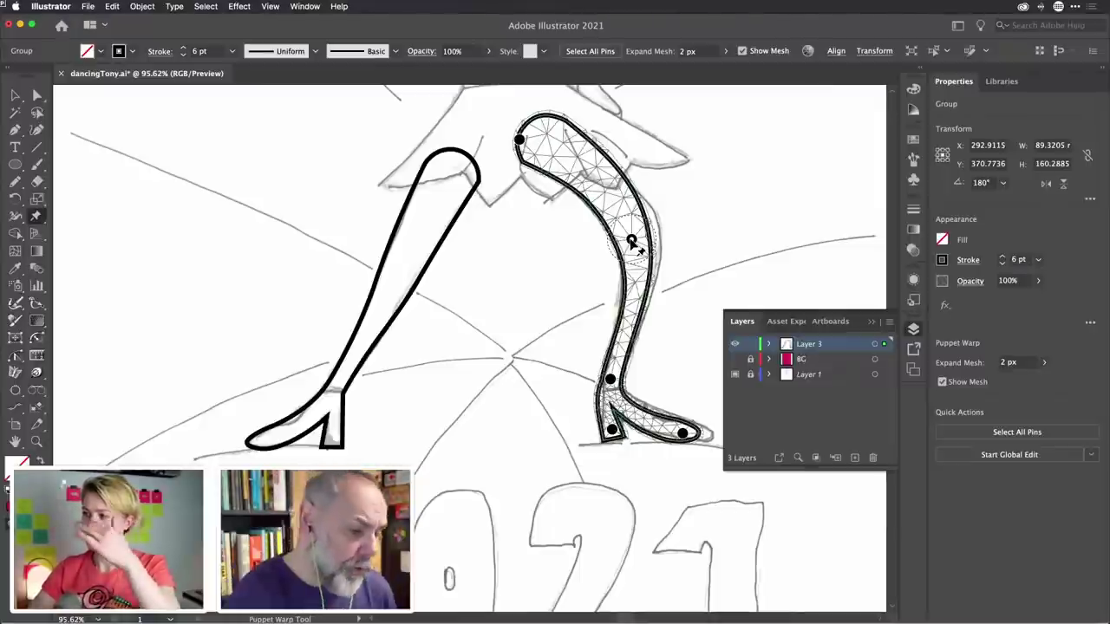
{"action": "left_click", "coordinate": [612, 392]}
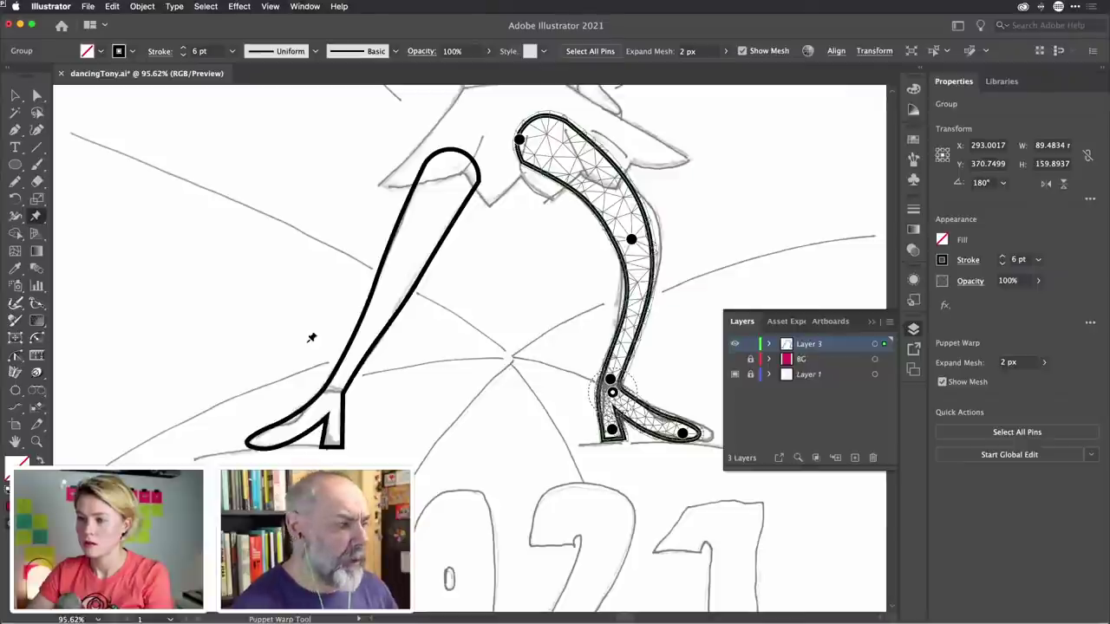
Reshape the right leg's outline and top under the skirt, then draw a line across the left boot top
{"action": "left_click", "coordinate": [37, 130]}
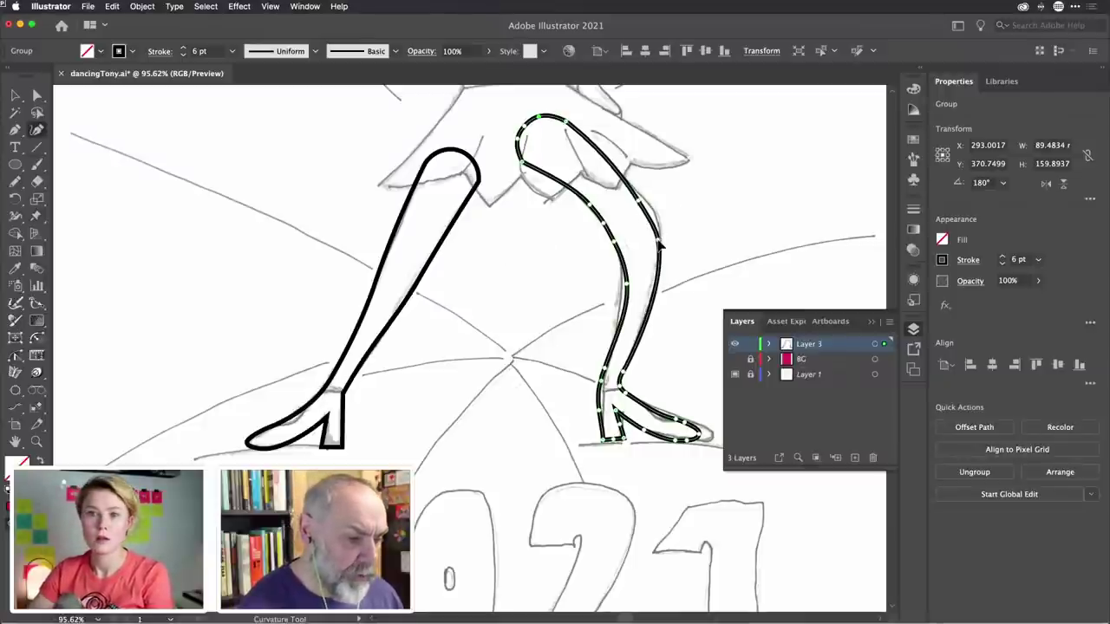
{"action": "left_click_drag", "start_coordinate": [659, 251], "coordinate": [658, 224]}
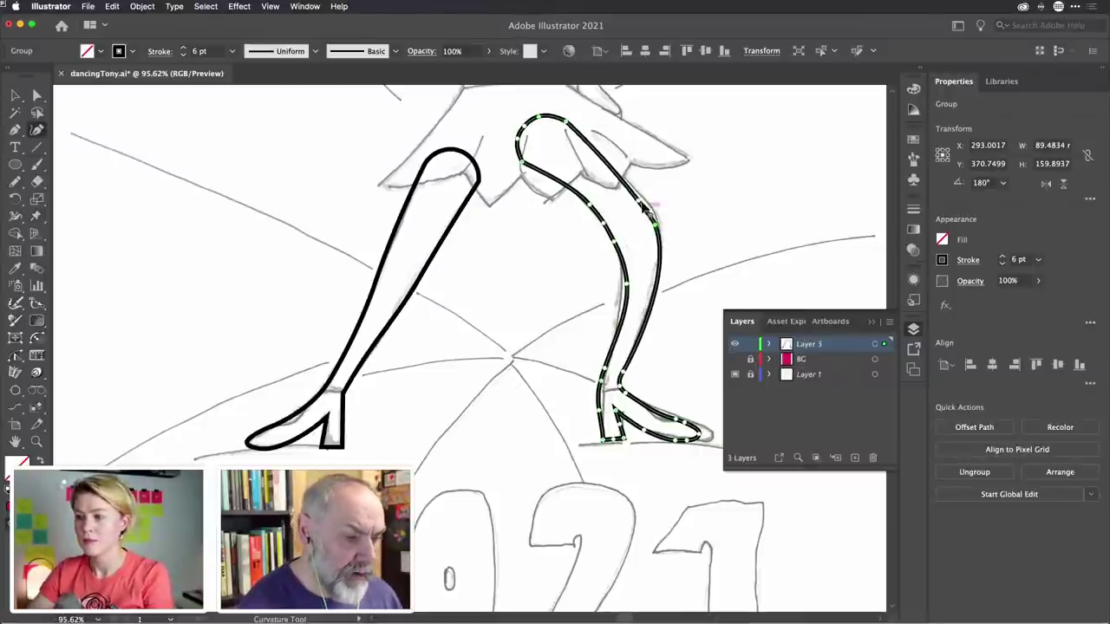
{"action": "left_click", "coordinate": [642, 198]}
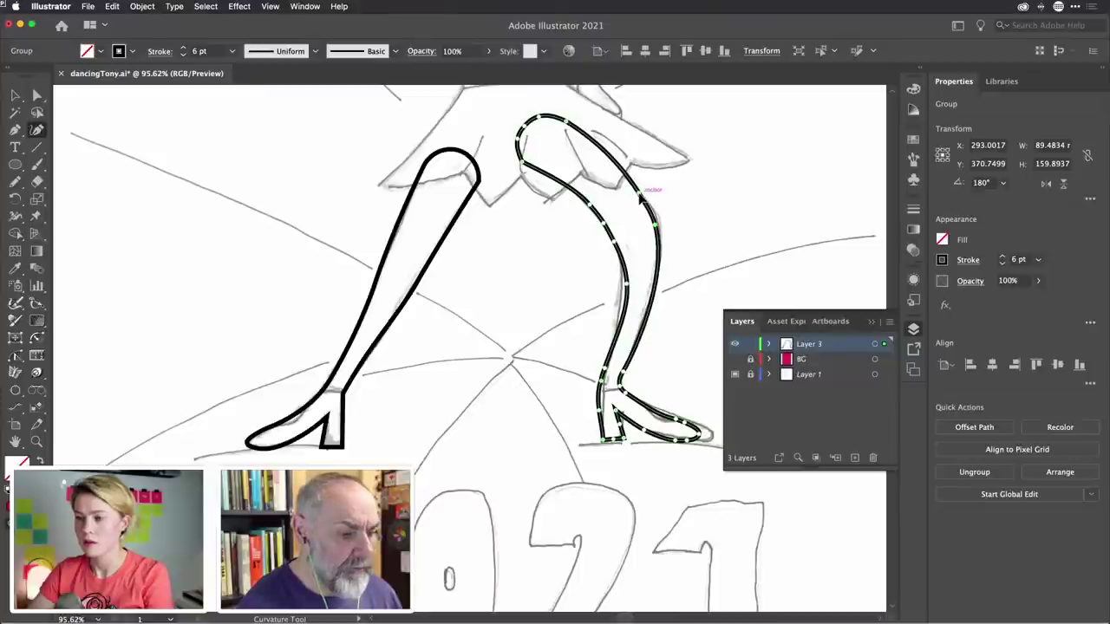
{"action": "left_click_drag", "start_coordinate": [630, 291], "coordinate": [623, 287]}
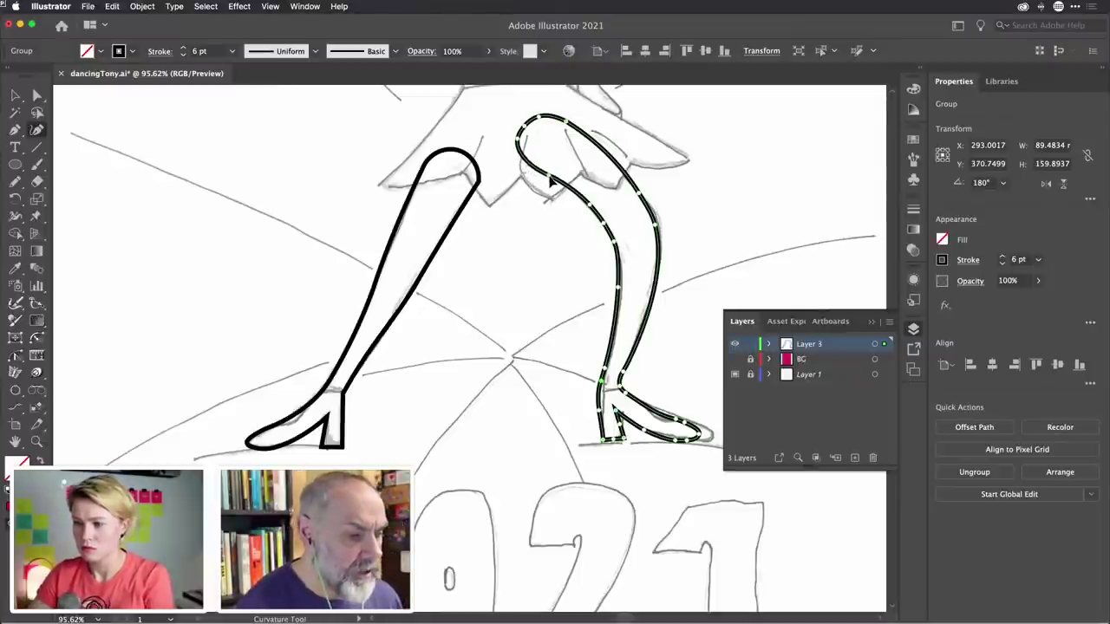
{"action": "left_click_drag", "start_coordinate": [549, 179], "coordinate": [548, 117]}
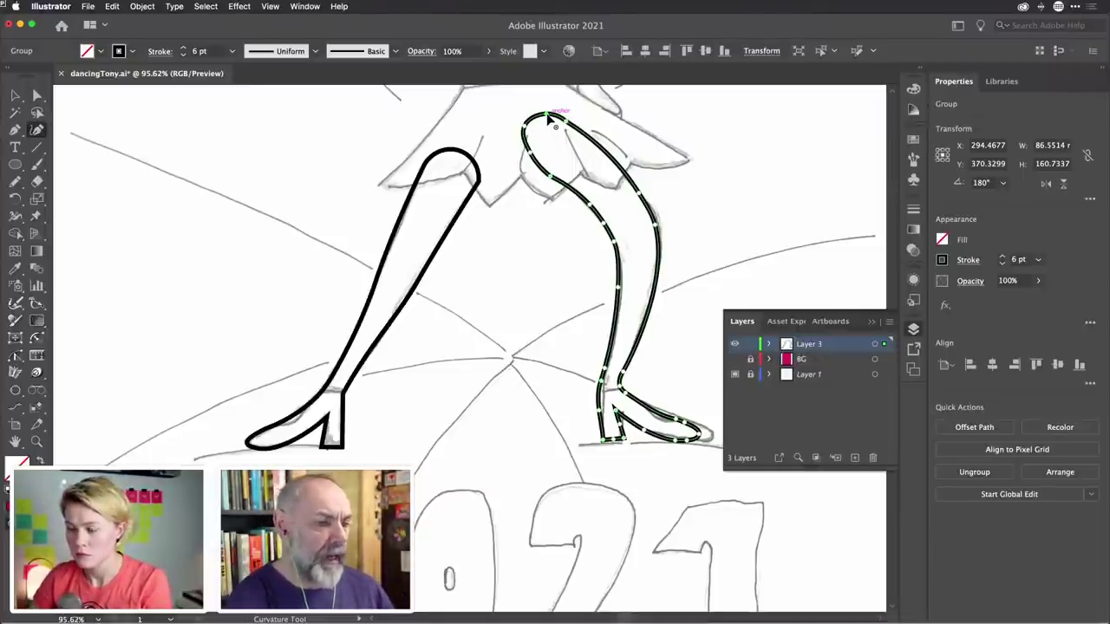
{"action": "left_click_drag", "start_coordinate": [548, 118], "coordinate": [548, 120]}
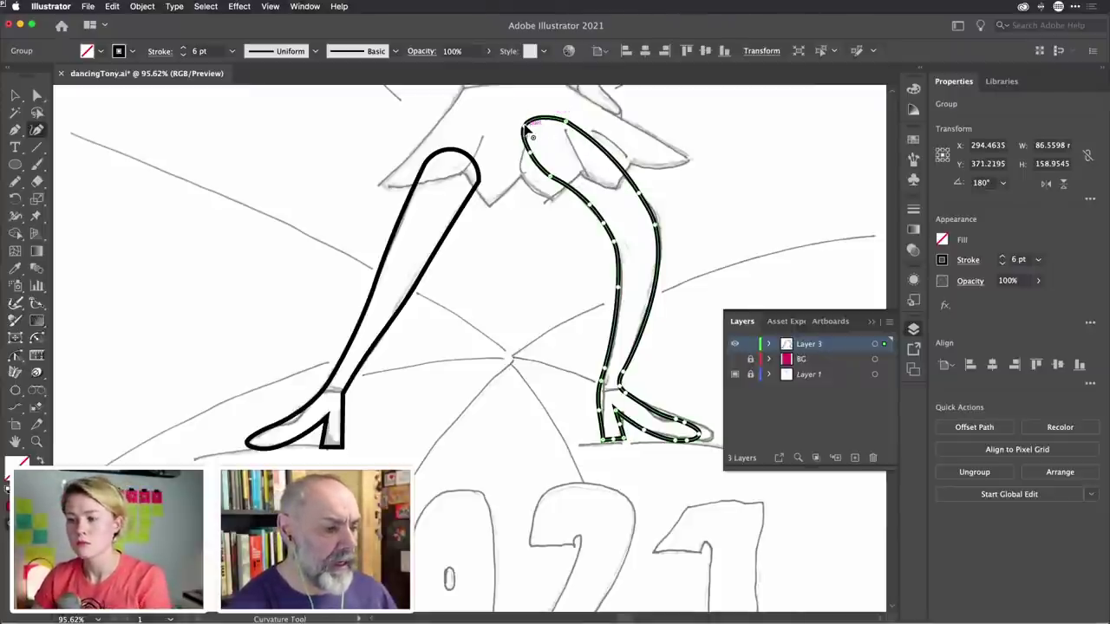
{"action": "left_click_drag", "start_coordinate": [526, 130], "coordinate": [529, 129]}
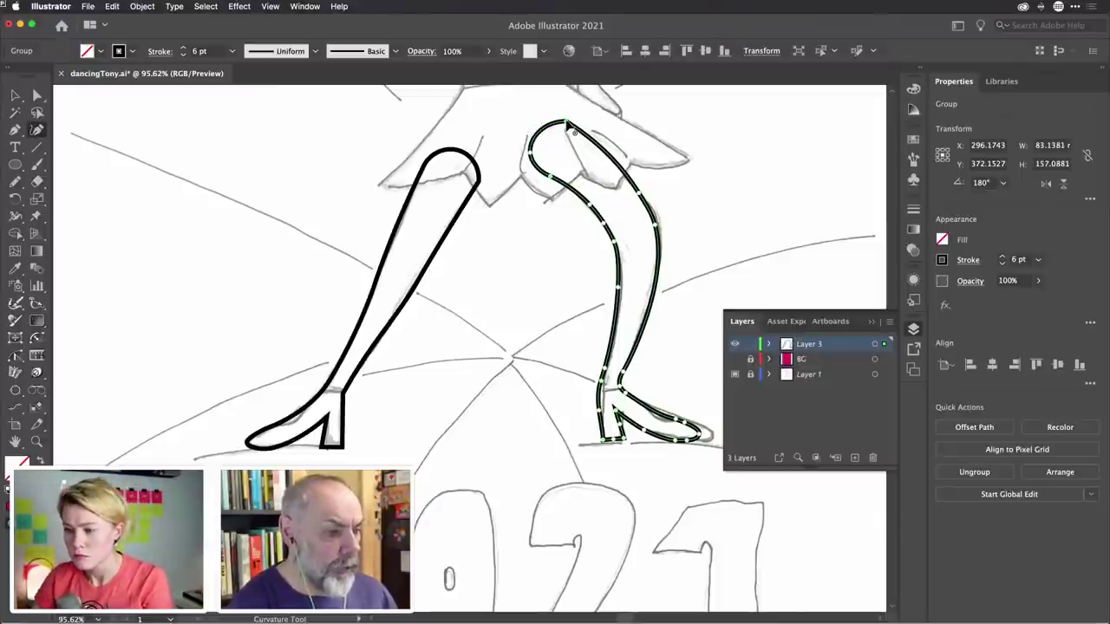
{"action": "left_click_drag", "start_coordinate": [571, 128], "coordinate": [576, 139]}
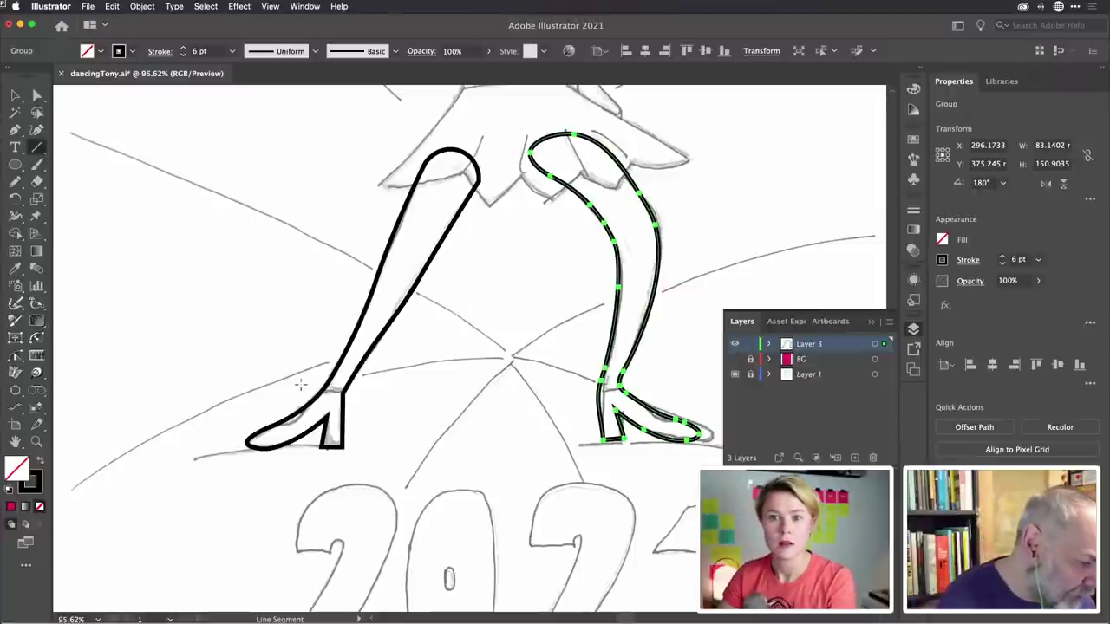
{"action": "left_click_drag", "start_coordinate": [301, 384], "coordinate": [377, 395]}
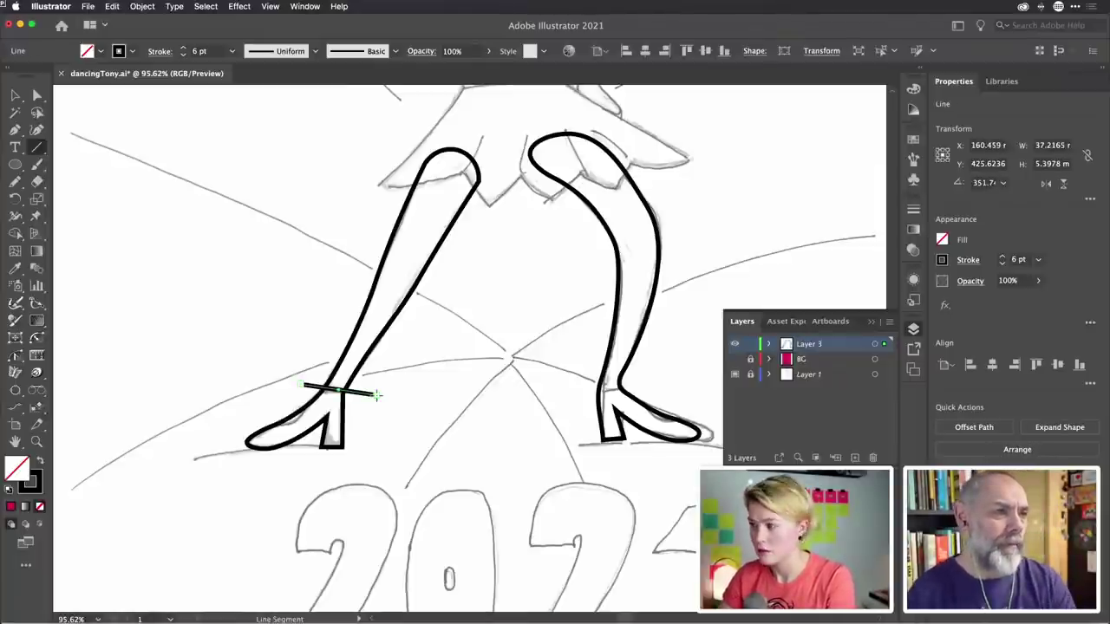
Open the Object menu in the menu bar
{"action": "left_click", "coordinate": [142, 7]}
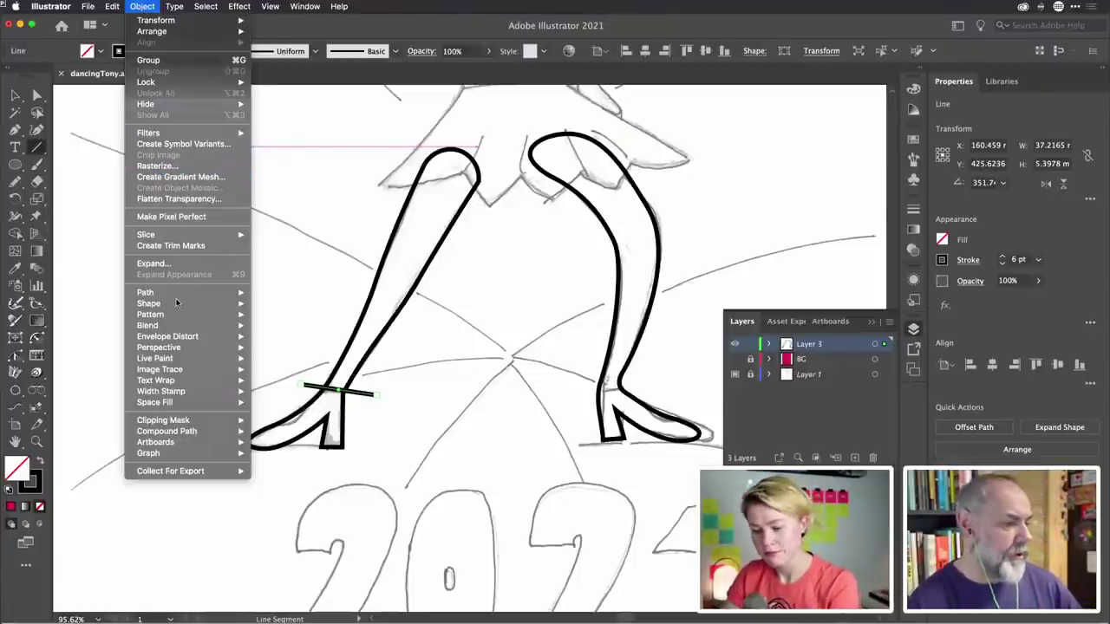
Apply Object > Path > Divide Objects Below to cut the left leg at the boot-top line
{"action": "mouse_move", "coordinate": [178, 294]}
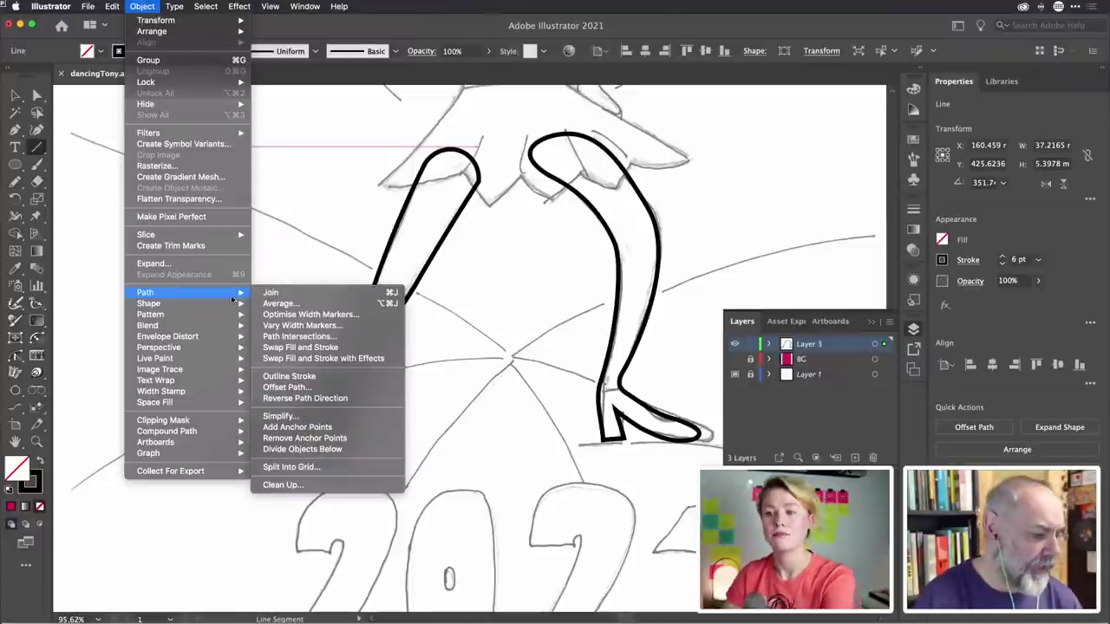
{"action": "left_click", "coordinate": [316, 450]}
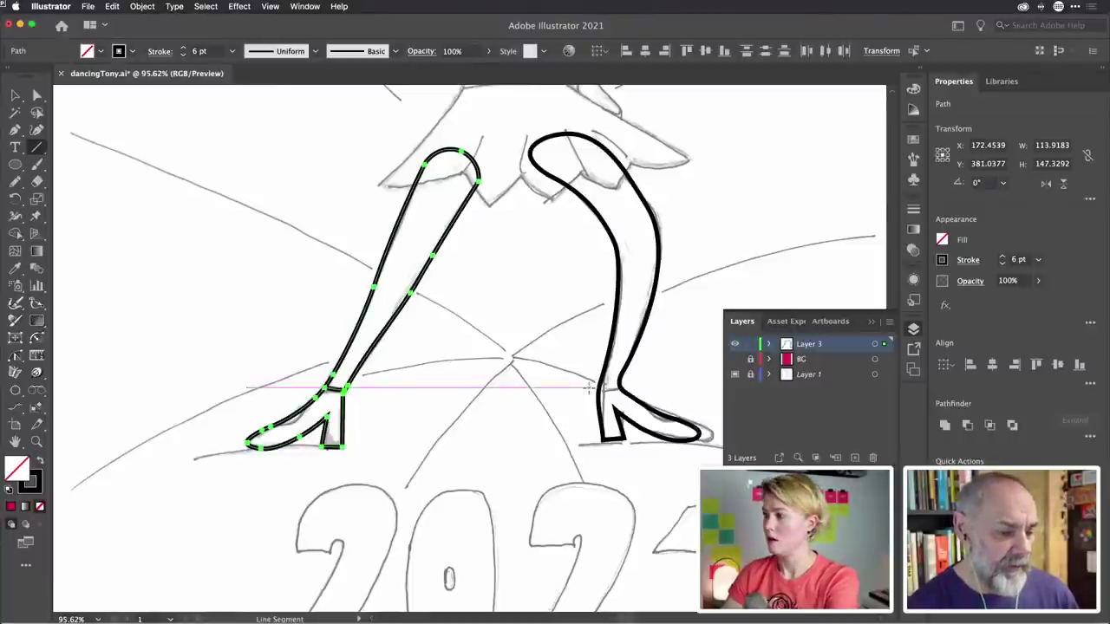
Draw a line across the right boot top and split that leg with Divide Objects Below
{"action": "left_click_drag", "start_coordinate": [586, 390], "coordinate": [659, 382]}
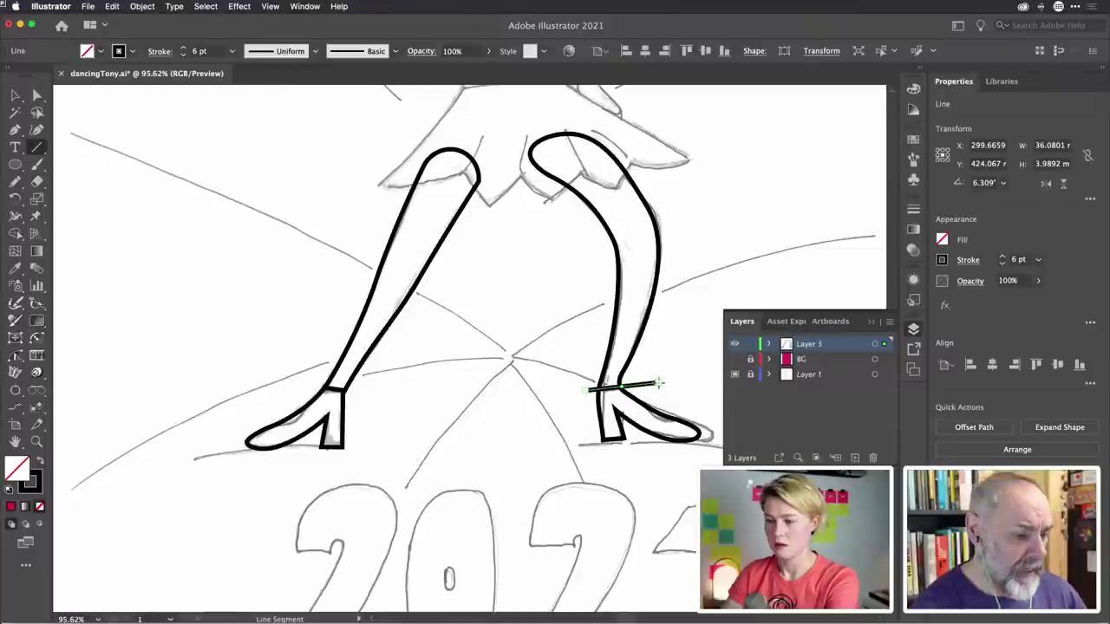
{"action": "left_click", "coordinate": [142, 7]}
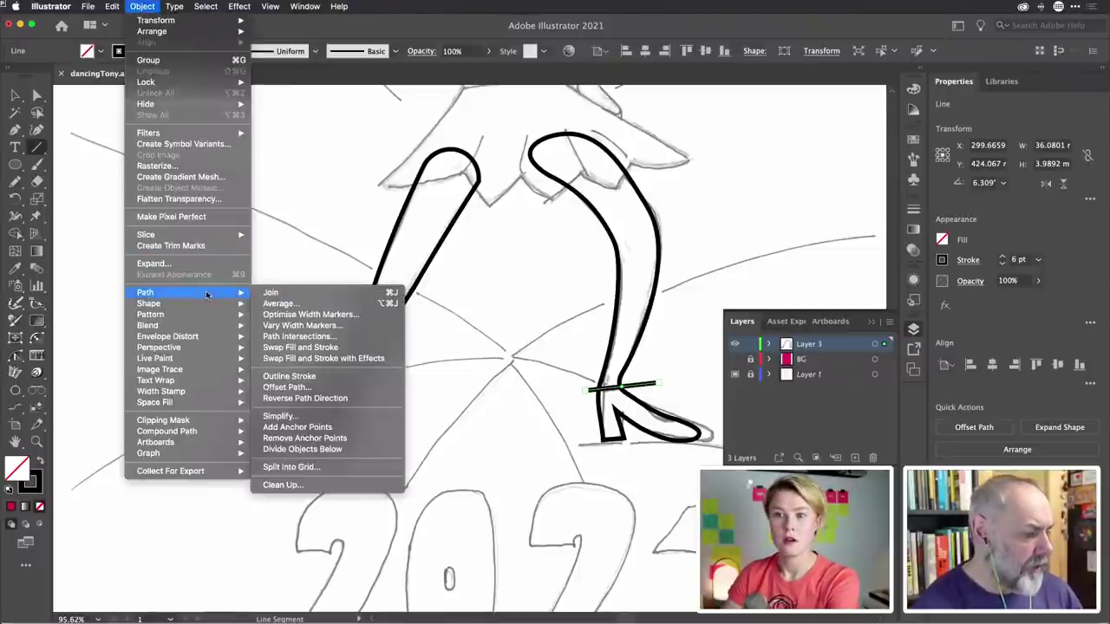
{"action": "left_click", "coordinate": [321, 451]}
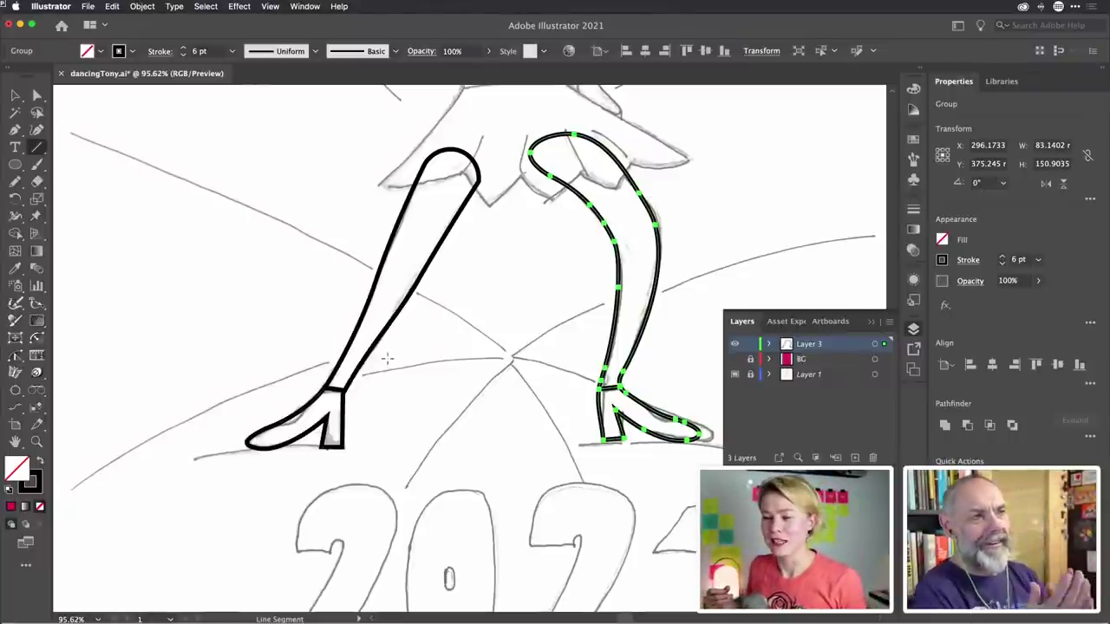
{"action": "key", "text": "super+s"}
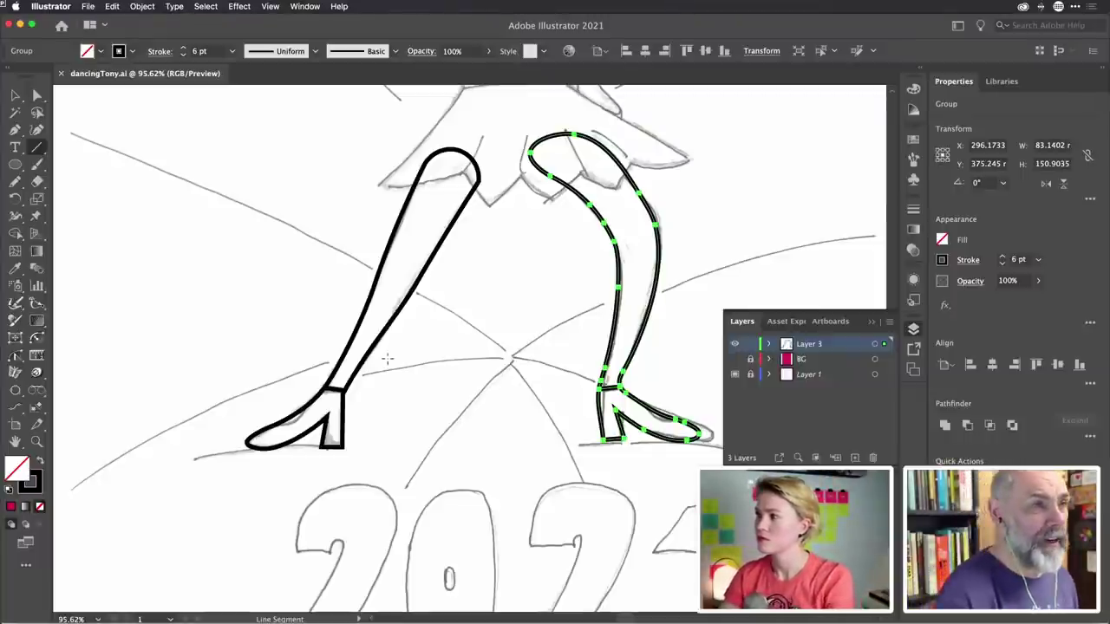
{"action": "left_click", "coordinate": [502, 248]}
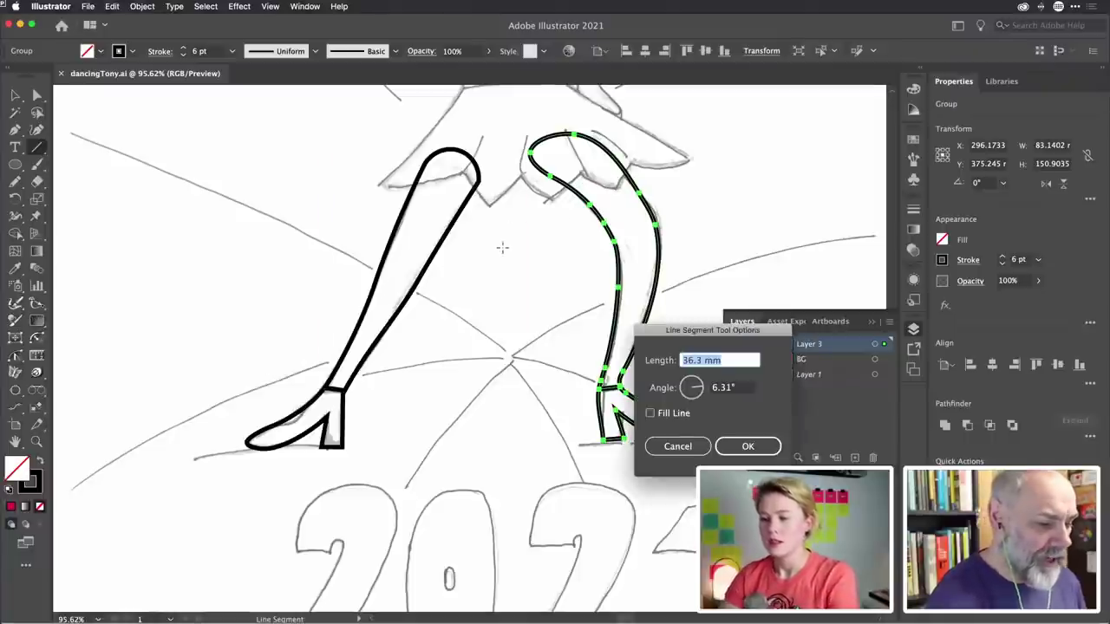
{"action": "left_click", "coordinate": [677, 446]}
{"action": "scroll", "coordinate": [545, 165], "scroll_direction": "up", "scroll_amount": 3}
{"action": "scroll", "coordinate": [545, 165], "scroll_direction": "up", "scroll_amount": 3}
{"action": "scroll", "coordinate": [545, 165], "scroll_direction": "right", "scroll_amount": 2}
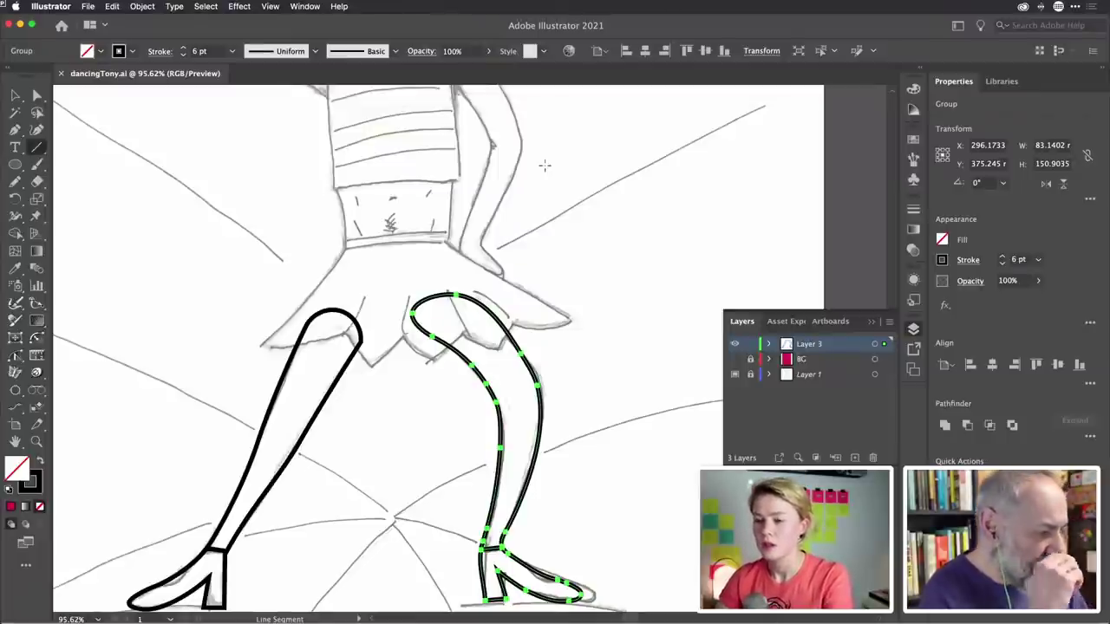
{"action": "key", "text": "shift+grave"}
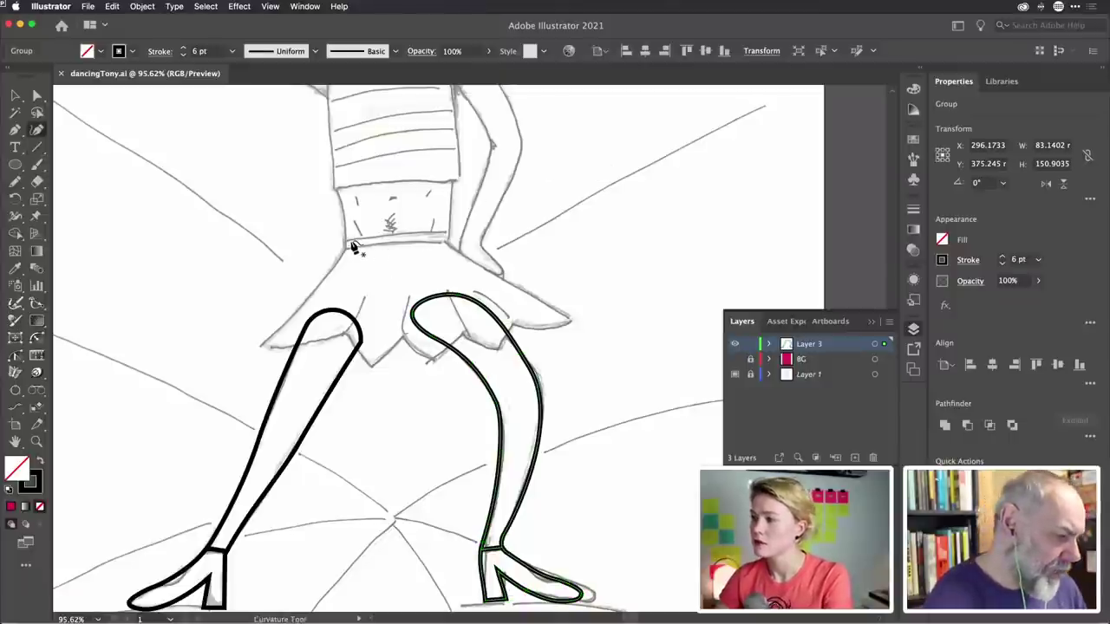
{"action": "scroll", "coordinate": [333, 261], "scroll_direction": "up", "scroll_amount": 5}
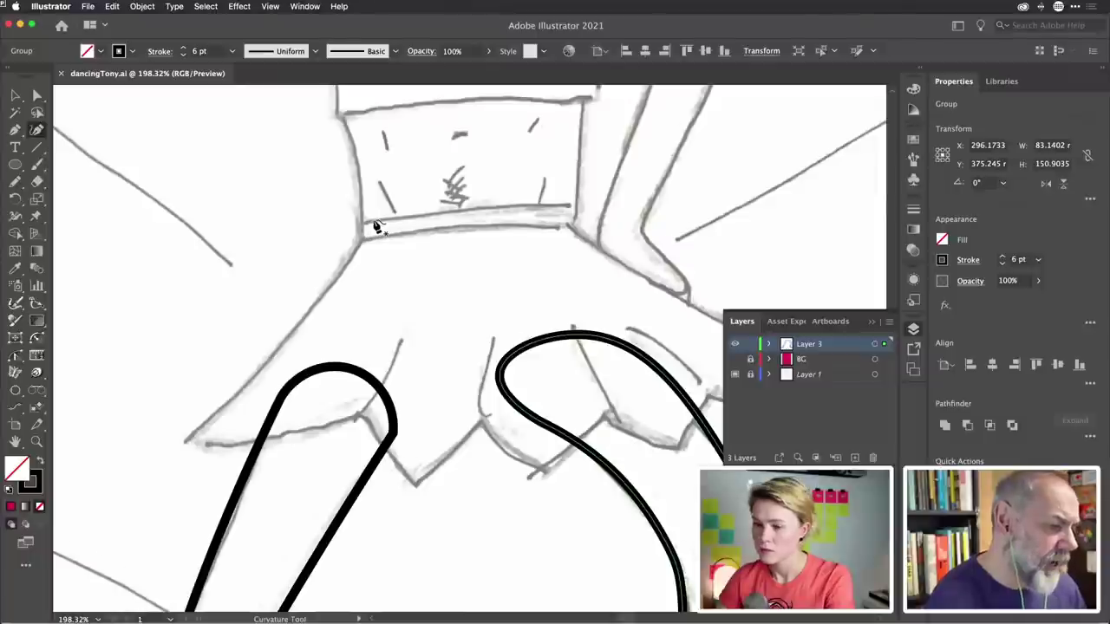
{"action": "scroll", "coordinate": [377, 227], "scroll_direction": "down", "scroll_amount": 6}
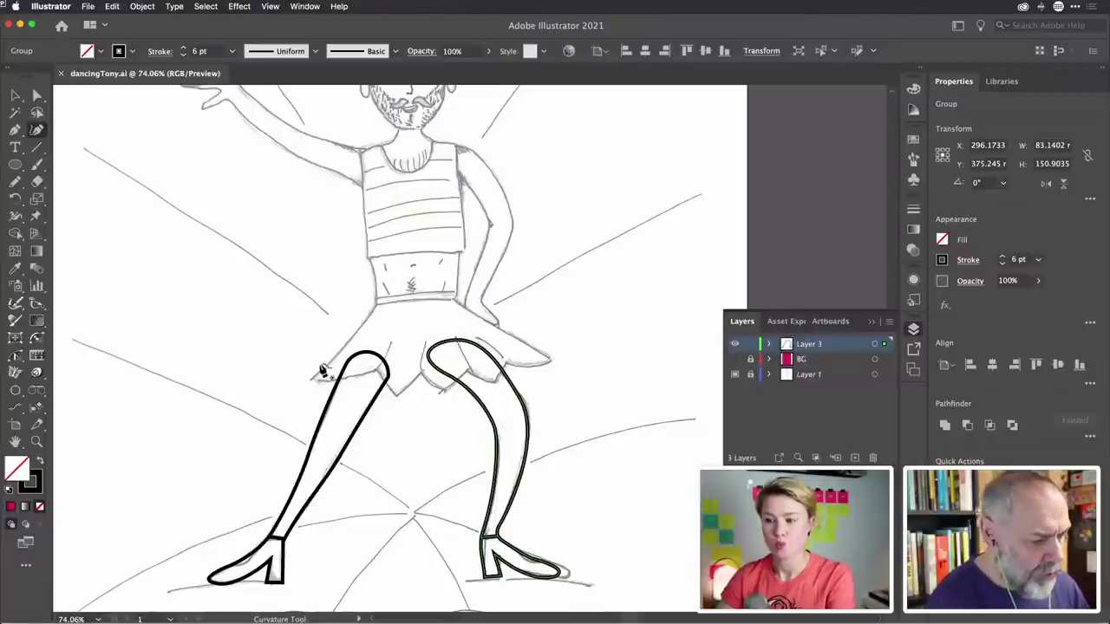
Place Curvature points from the tank-top's left edge through the waistband to the skirt's lower-left corner
{"action": "left_click", "coordinate": [365, 188]}
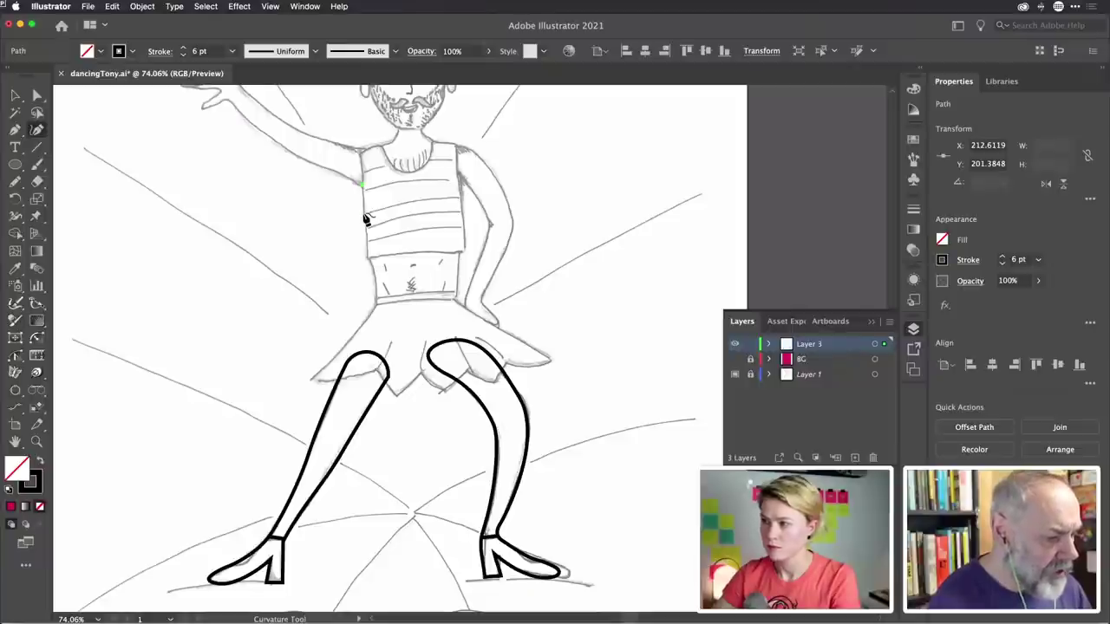
{"action": "left_click", "coordinate": [363, 214]}
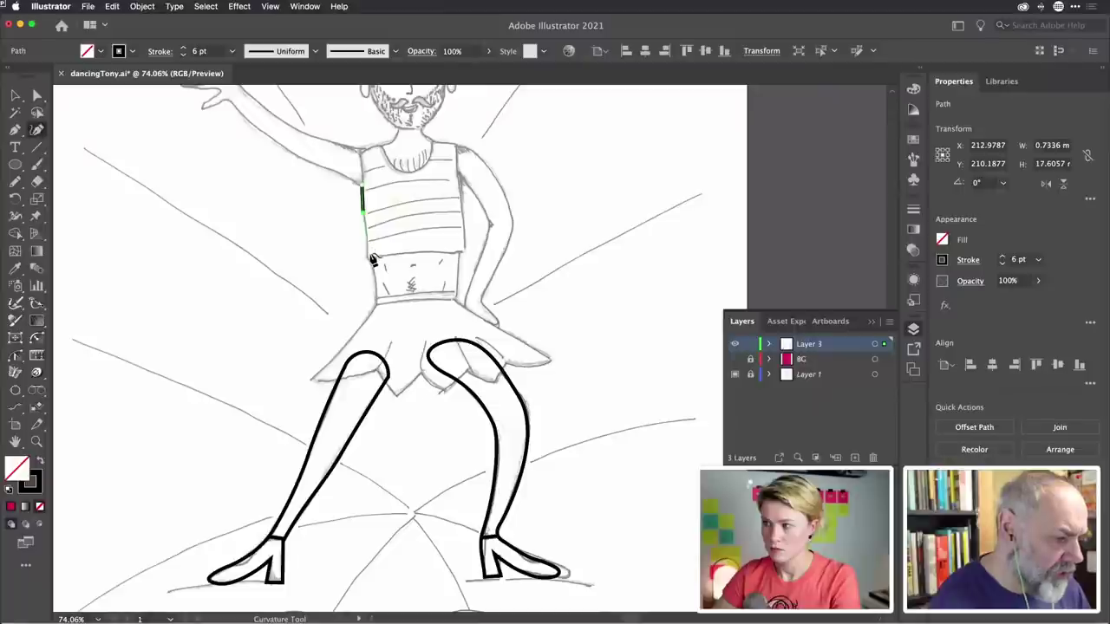
{"action": "left_click", "coordinate": [371, 258]}
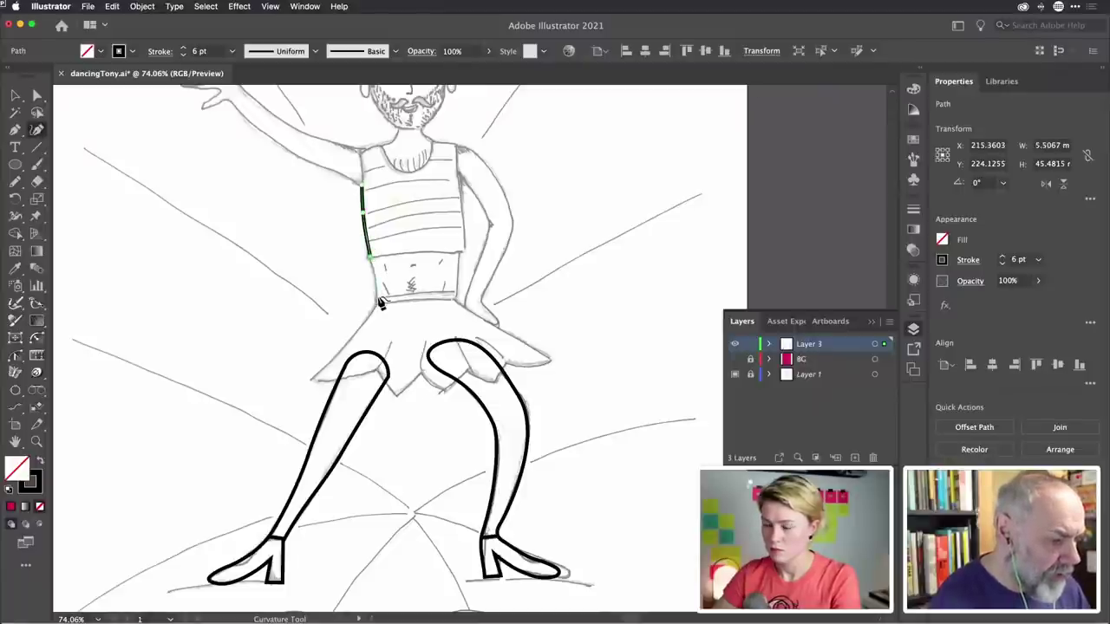
{"action": "left_click", "coordinate": [379, 301]}
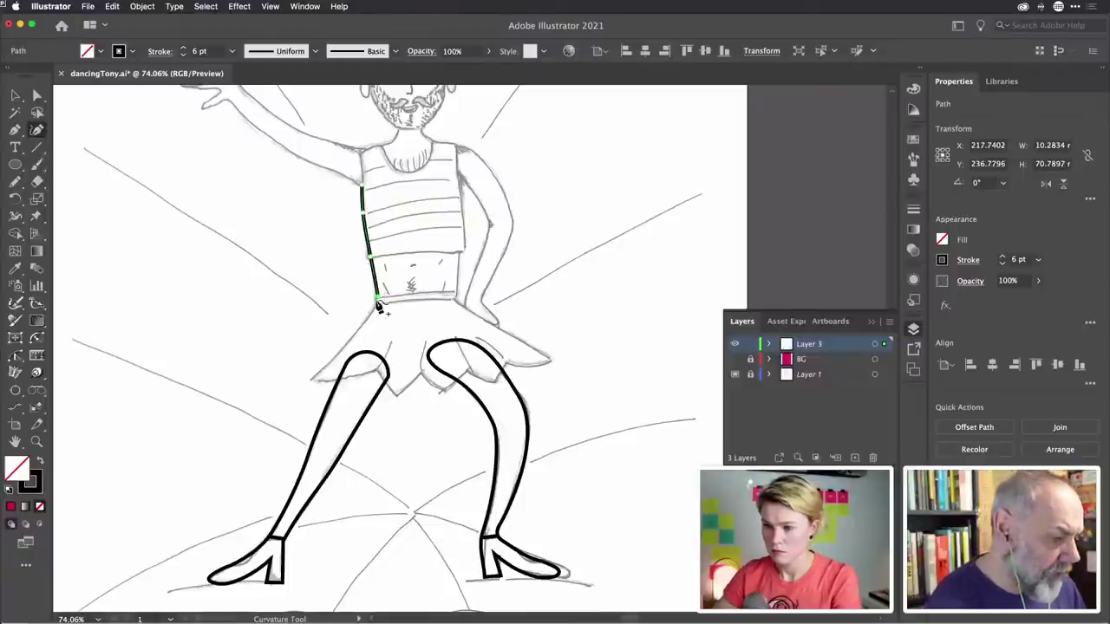
{"action": "scroll", "coordinate": [382, 304], "scroll_direction": "up", "scroll_amount": 5}
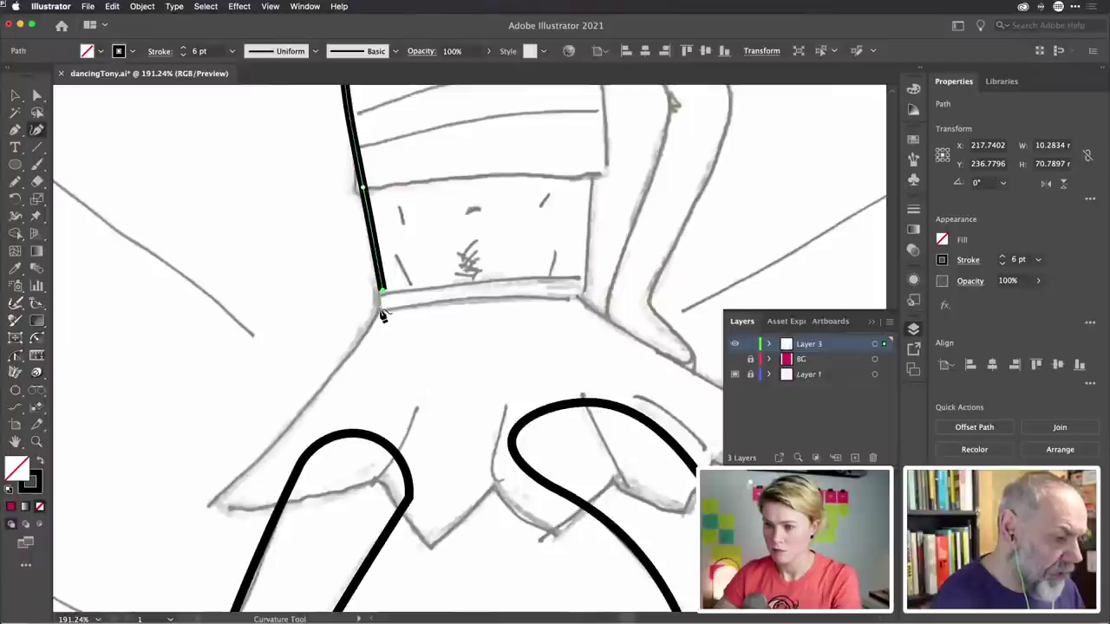
{"action": "left_click", "coordinate": [381, 311]}
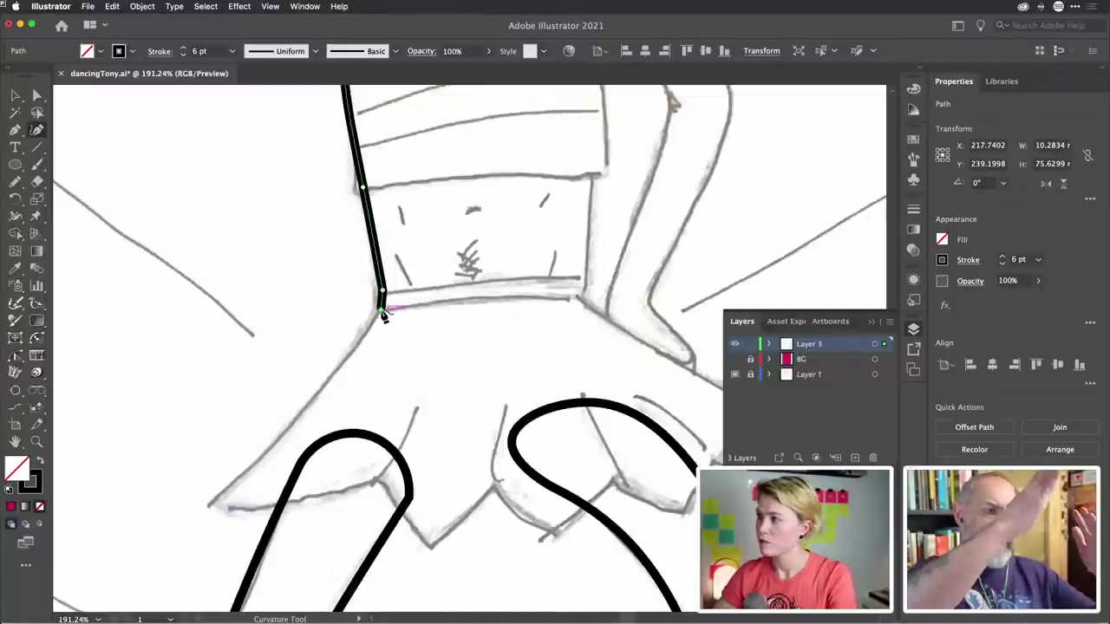
{"action": "left_click", "coordinate": [309, 404]}
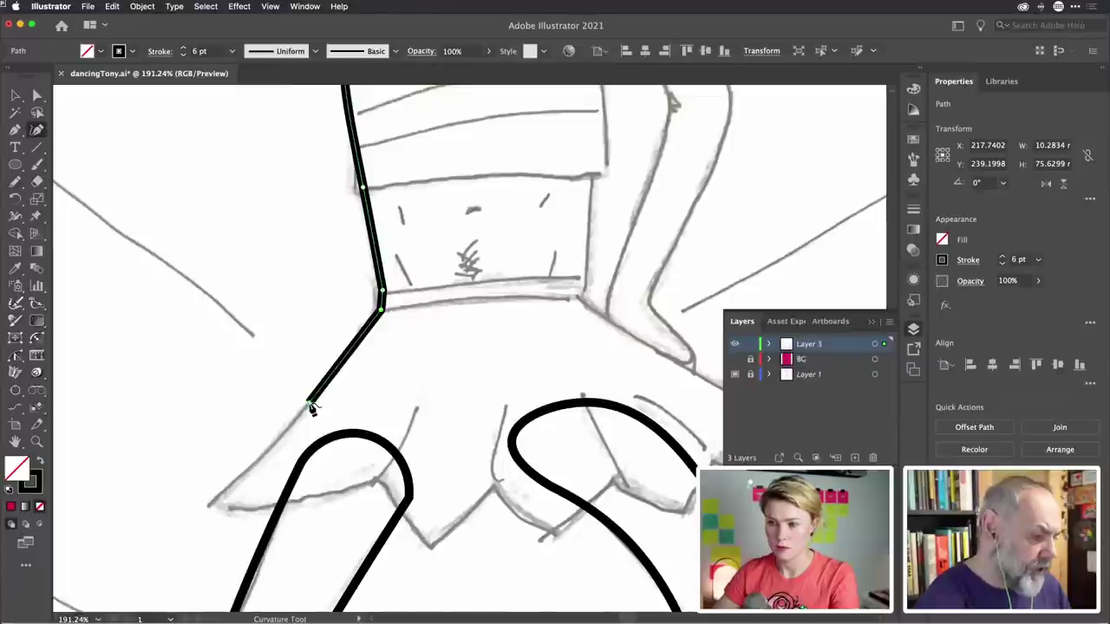
{"action": "left_click", "coordinate": [209, 506]}
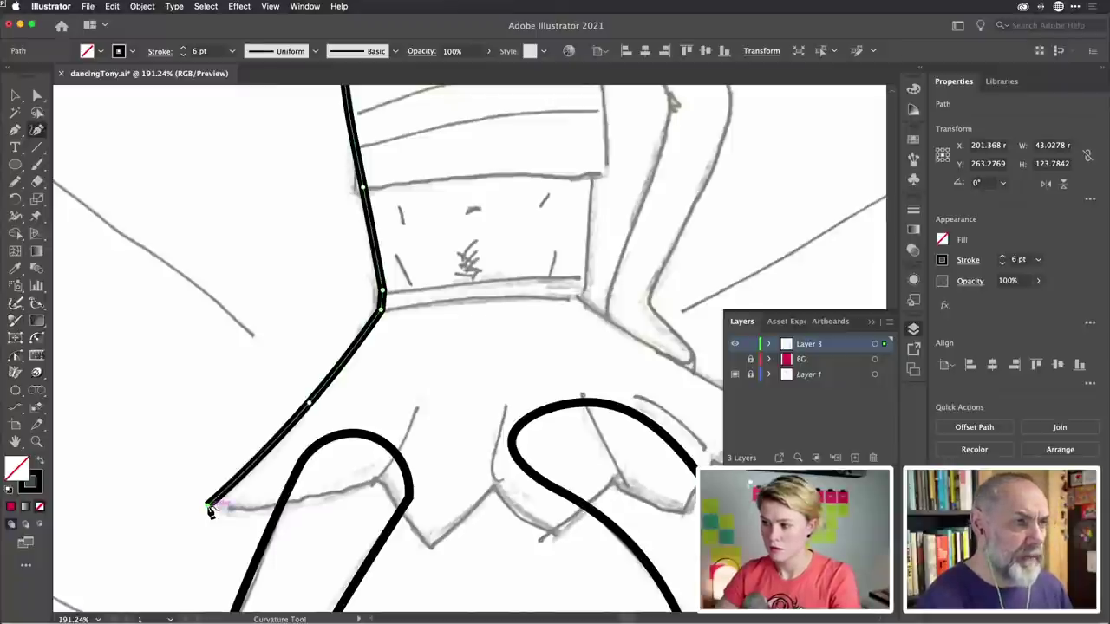
Trace the hem from the lower-left corner through its first notch up to the next peak
{"action": "left_click", "coordinate": [310, 503]}
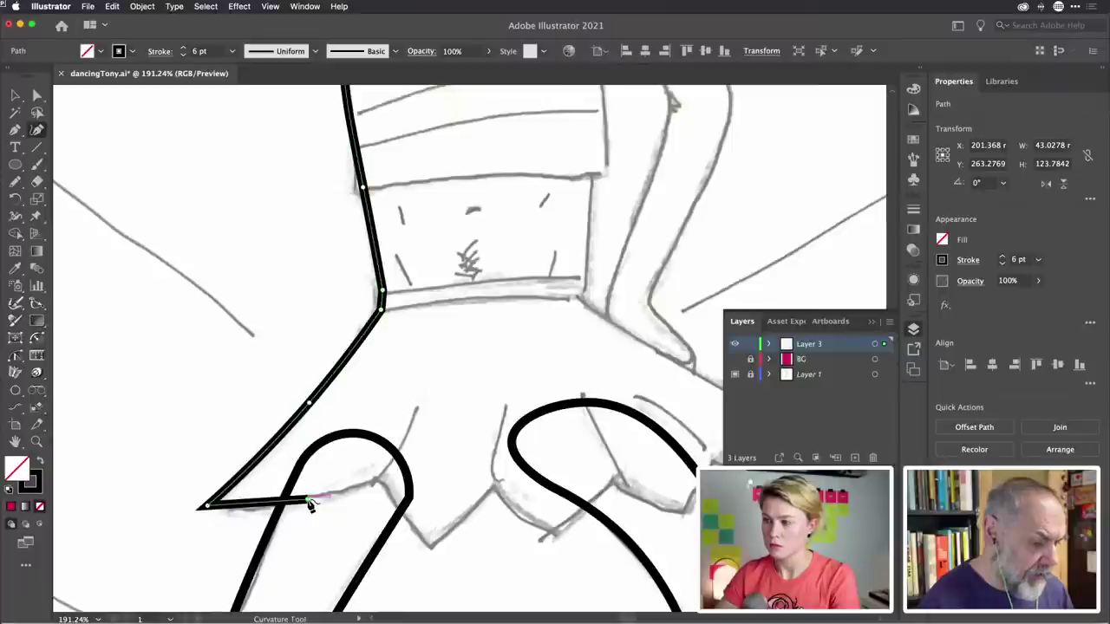
{"action": "left_click", "coordinate": [382, 480]}
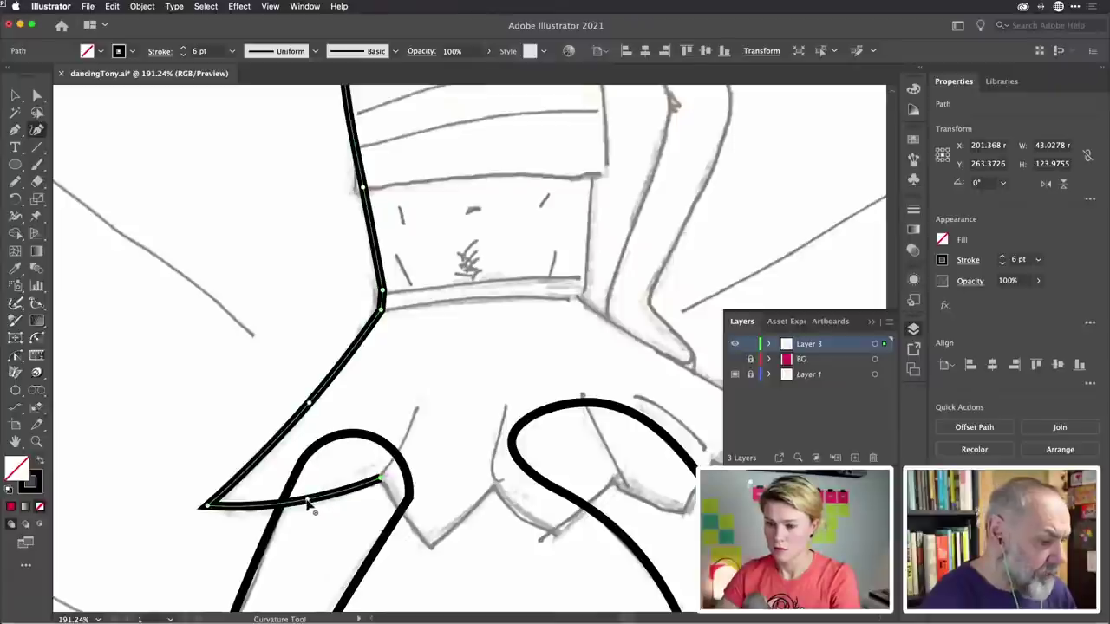
{"action": "mouse_move", "coordinate": [305, 502]}
{"action": "left_mouse_down"}
{"action": "mouse_move", "coordinate": [280, 509]}
{"action": "mouse_move", "coordinate": [286, 495]}
{"action": "mouse_move", "coordinate": [297, 510]}
{"action": "left_mouse_up"}
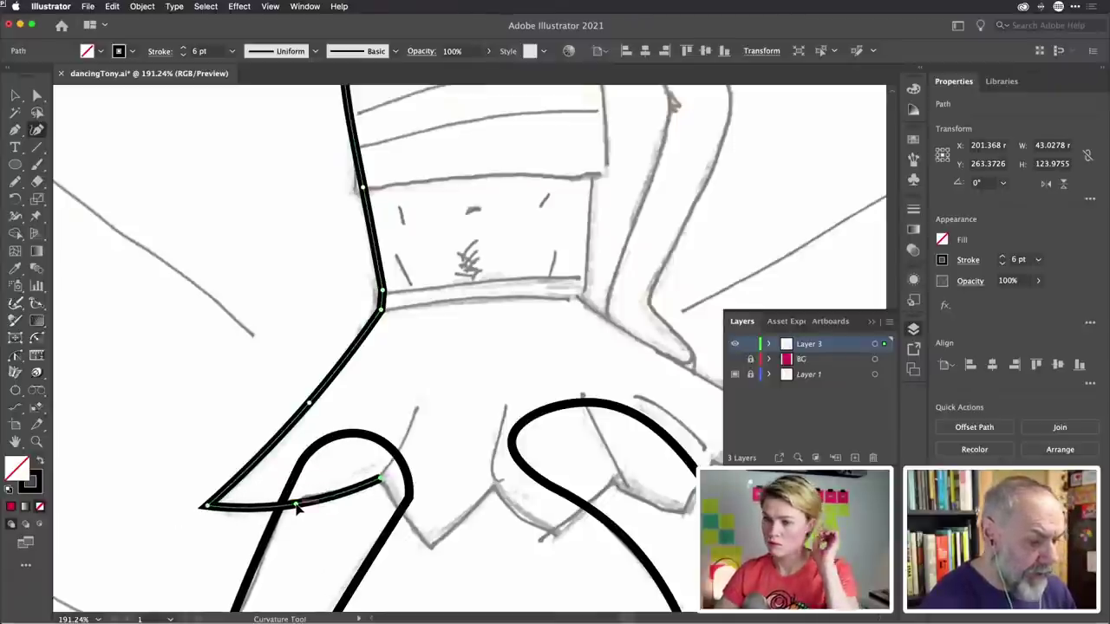
{"action": "left_click", "coordinate": [415, 532]}
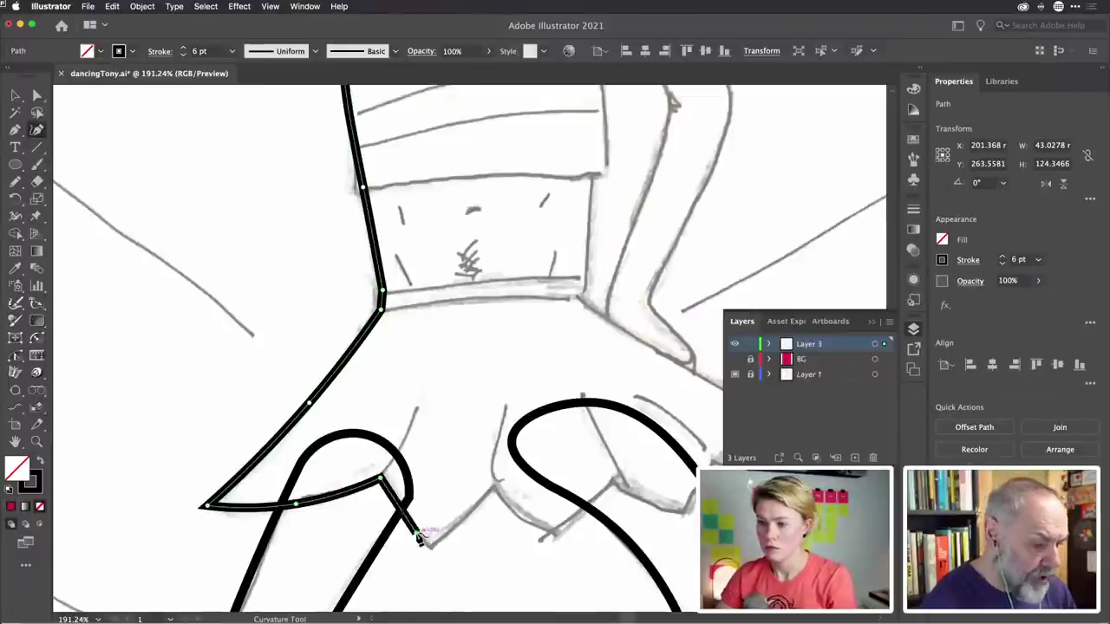
{"action": "left_click", "coordinate": [430, 547]}
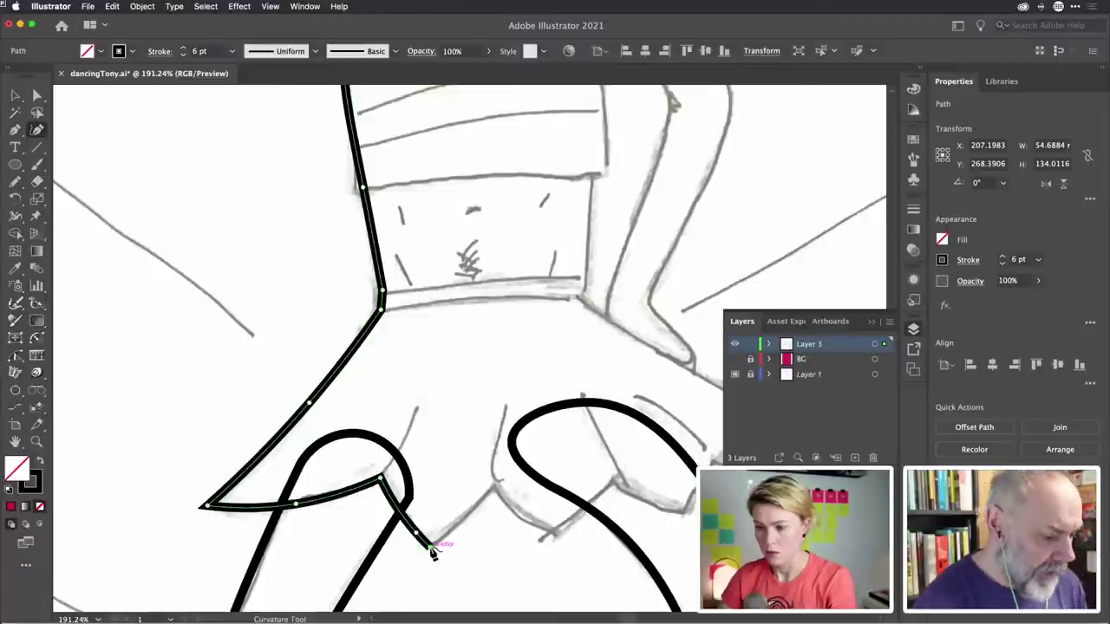
{"action": "left_click", "coordinate": [447, 534]}
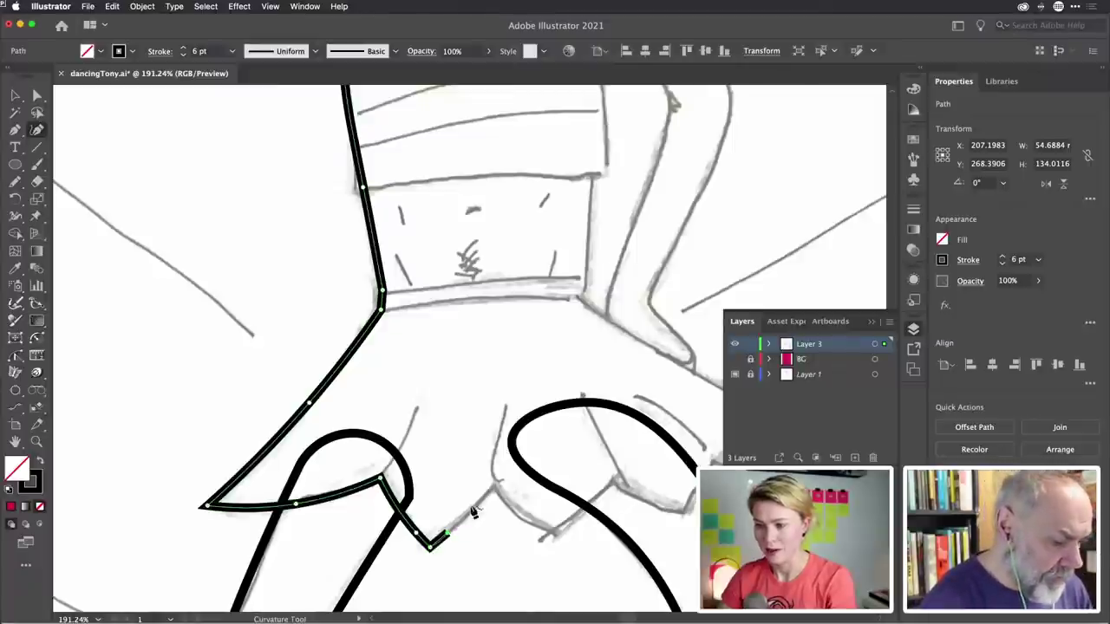
{"action": "left_click", "coordinate": [493, 487]}
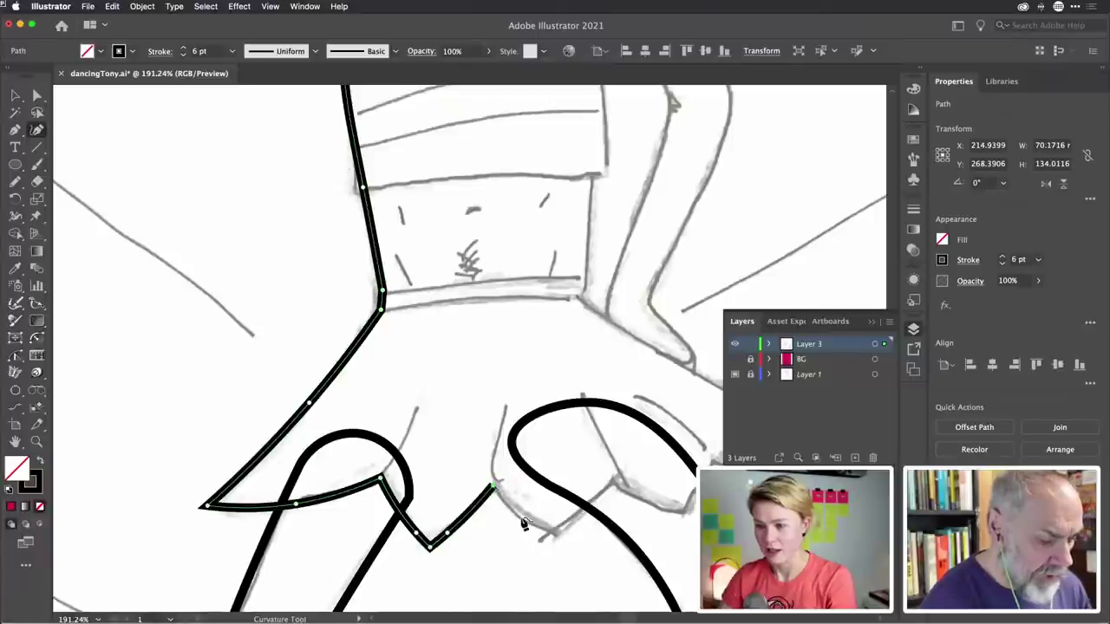
Continue the zigzag hem through the next notch, past the right leg, toward the right flap
{"action": "left_click", "coordinate": [523, 519]}
{"action": "left_click", "coordinate": [553, 535]}
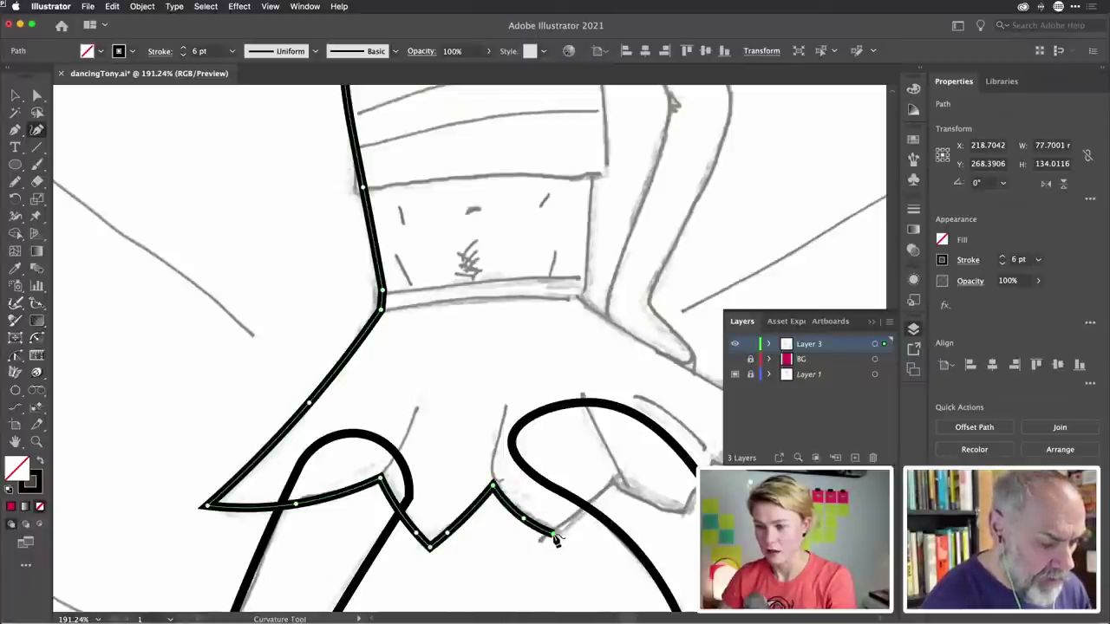
{"action": "left_click", "coordinate": [560, 532]}
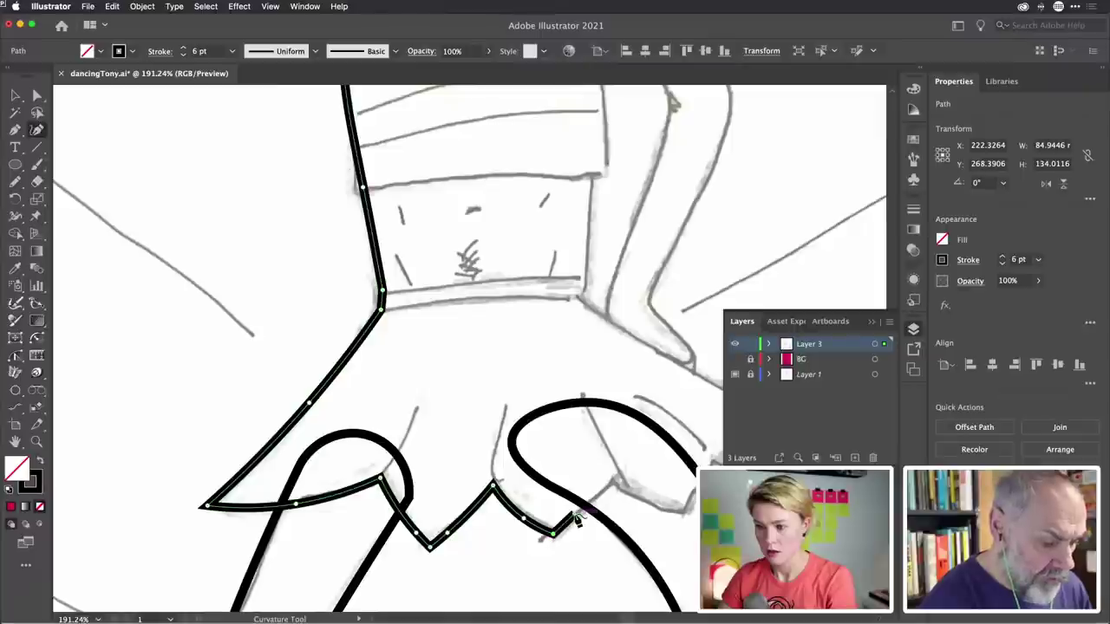
{"action": "left_click", "coordinate": [612, 480]}
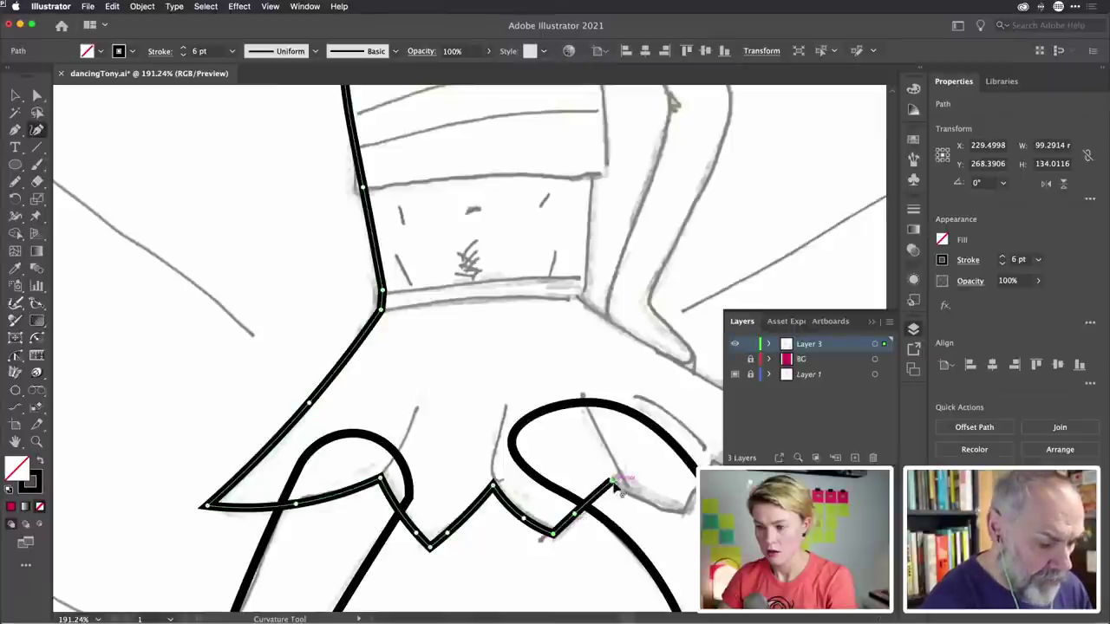
{"action": "left_click", "coordinate": [652, 504]}
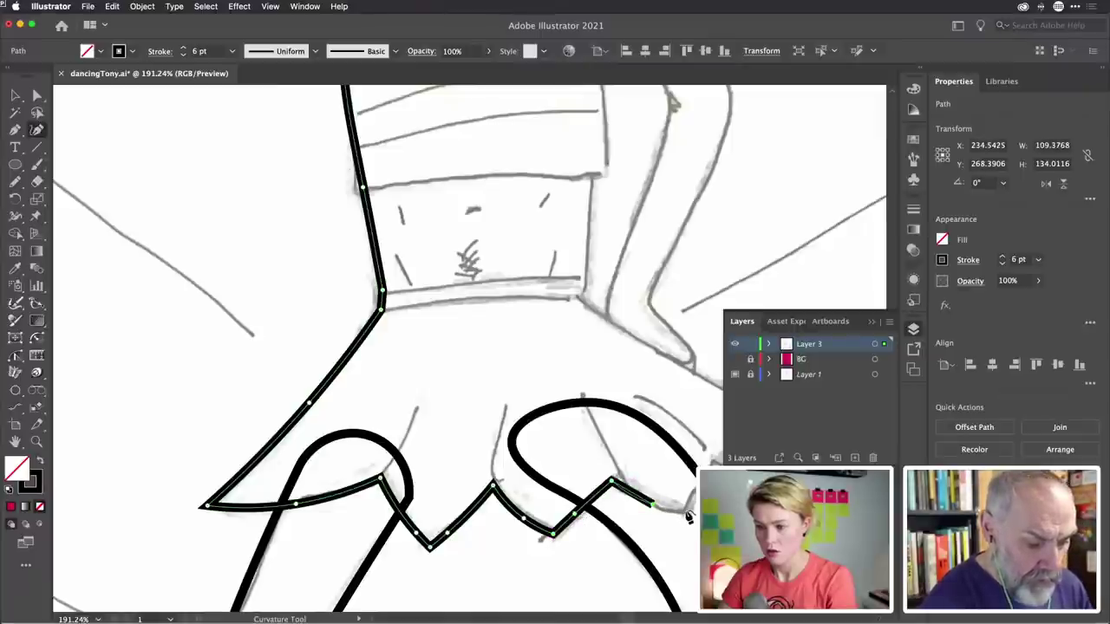
{"action": "left_click", "coordinate": [688, 517]}
{"action": "scroll", "coordinate": [689, 517], "scroll_direction": "right", "scroll_amount": 5}
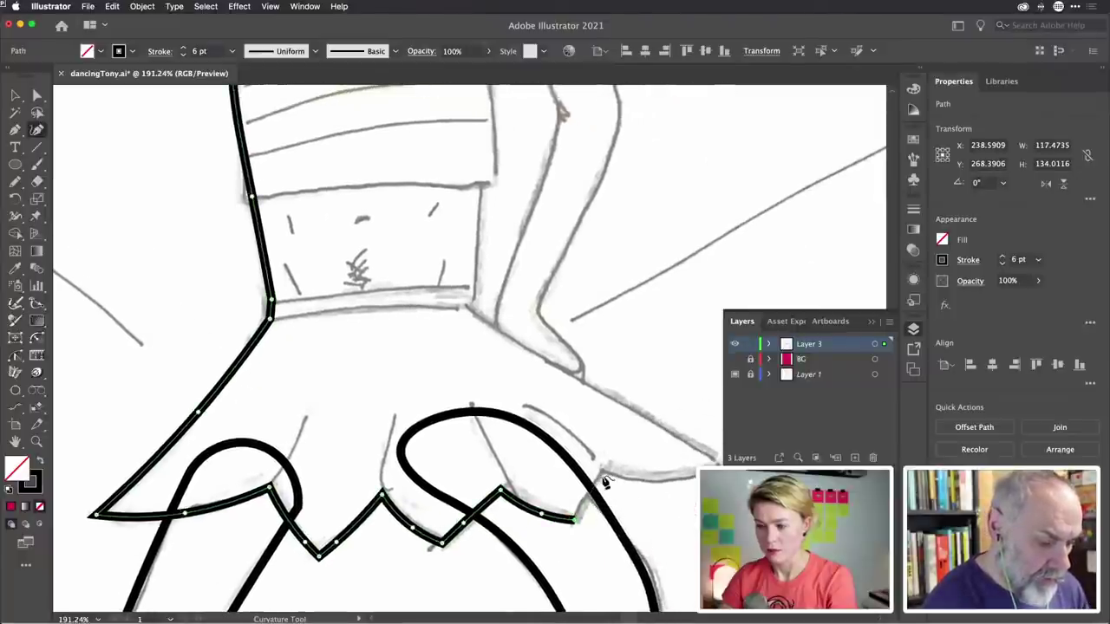
{"action": "left_click", "coordinate": [587, 503]}
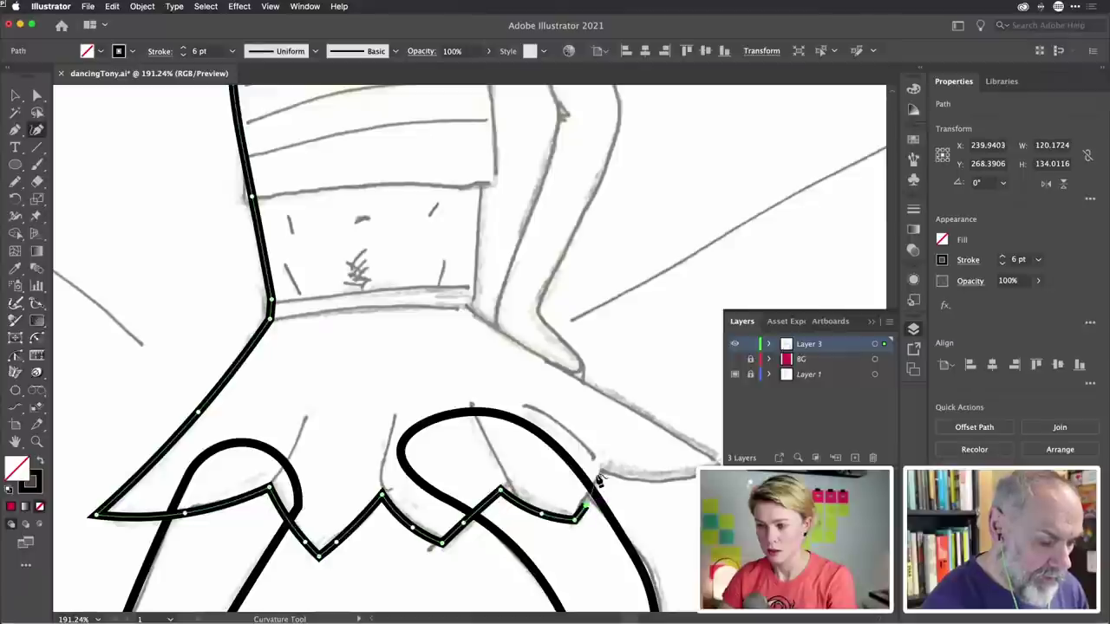
{"action": "left_click", "coordinate": [604, 471]}
{"action": "scroll", "coordinate": [607, 477], "scroll_direction": "right", "scroll_amount": 3}
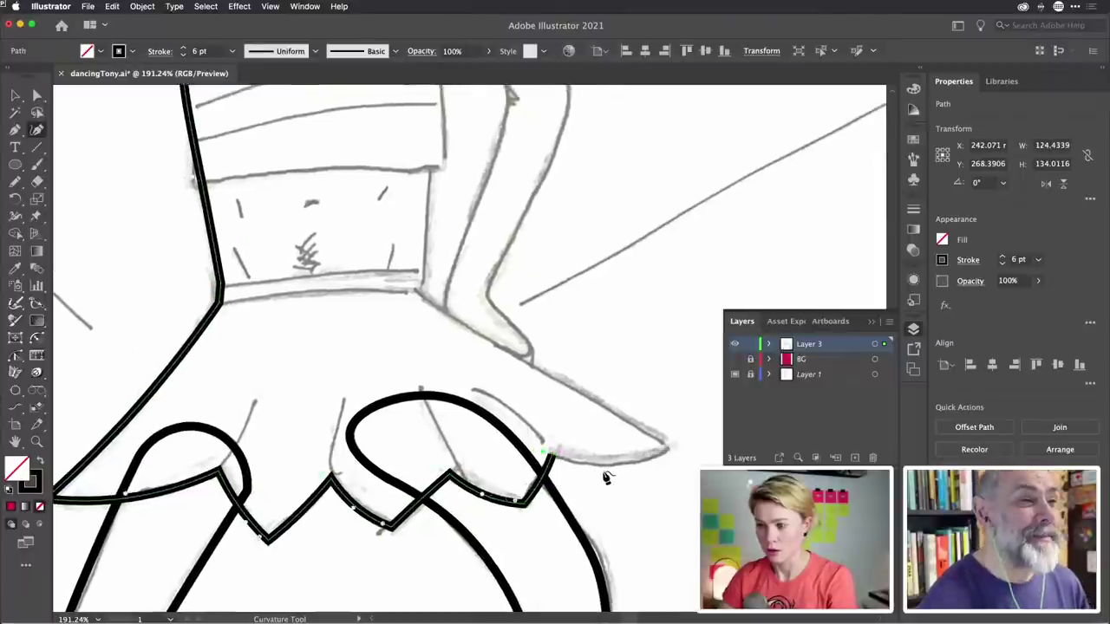
{"action": "scroll", "coordinate": [607, 477], "scroll_direction": "right", "scroll_amount": 2}
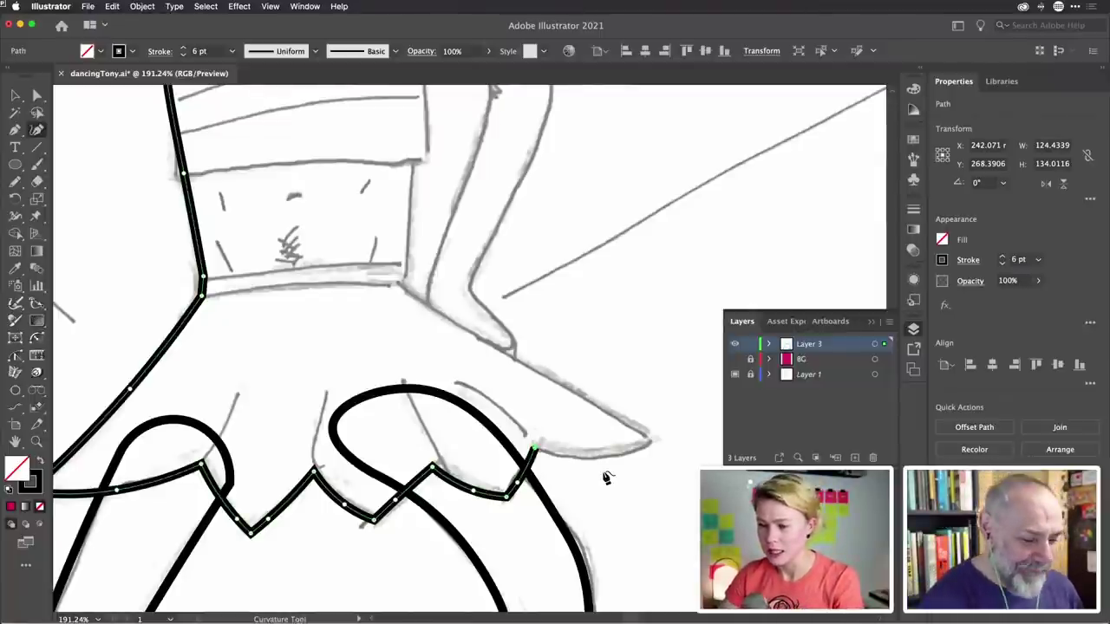
Run the outline around the skirt's right flap tip and up the torso's right edge to the armpit
{"action": "left_click", "coordinate": [594, 460]}
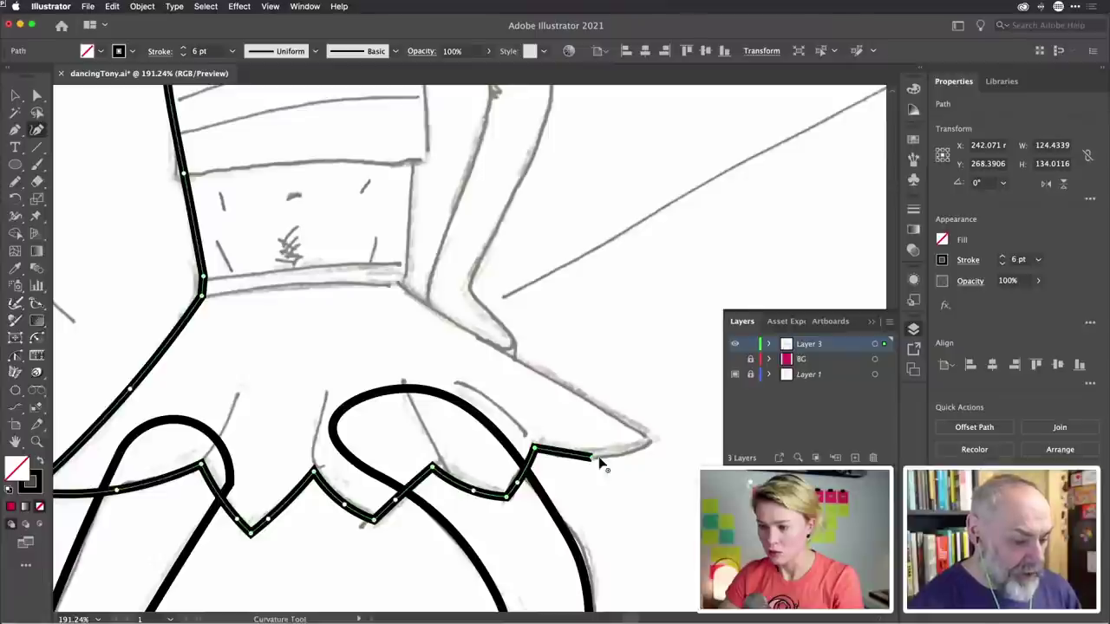
{"action": "left_click", "coordinate": [653, 441]}
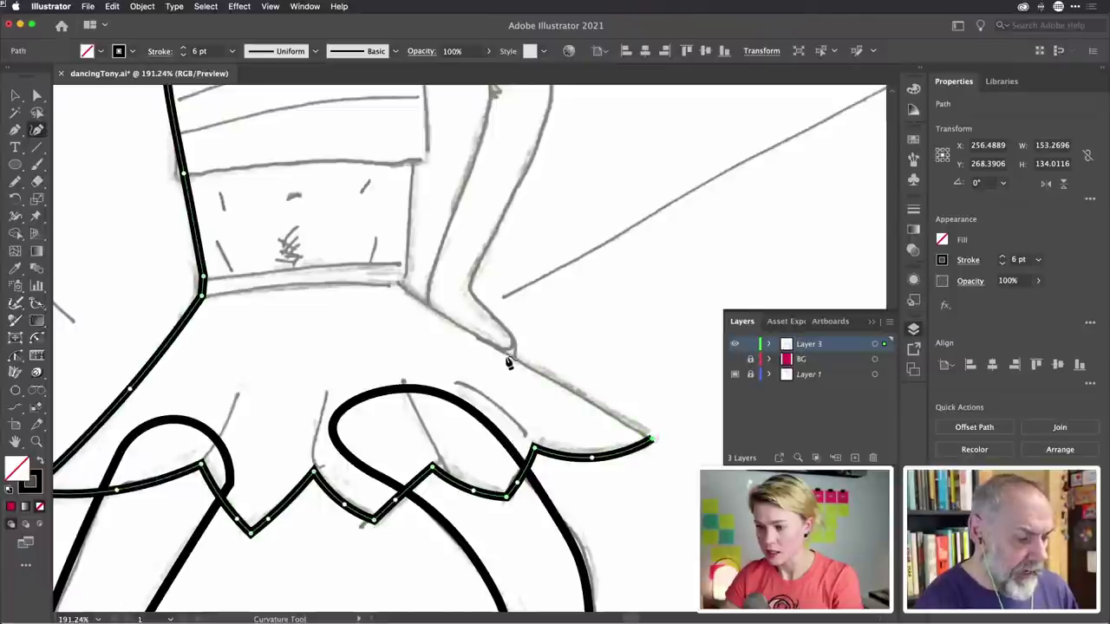
{"action": "left_click", "coordinate": [562, 387]}
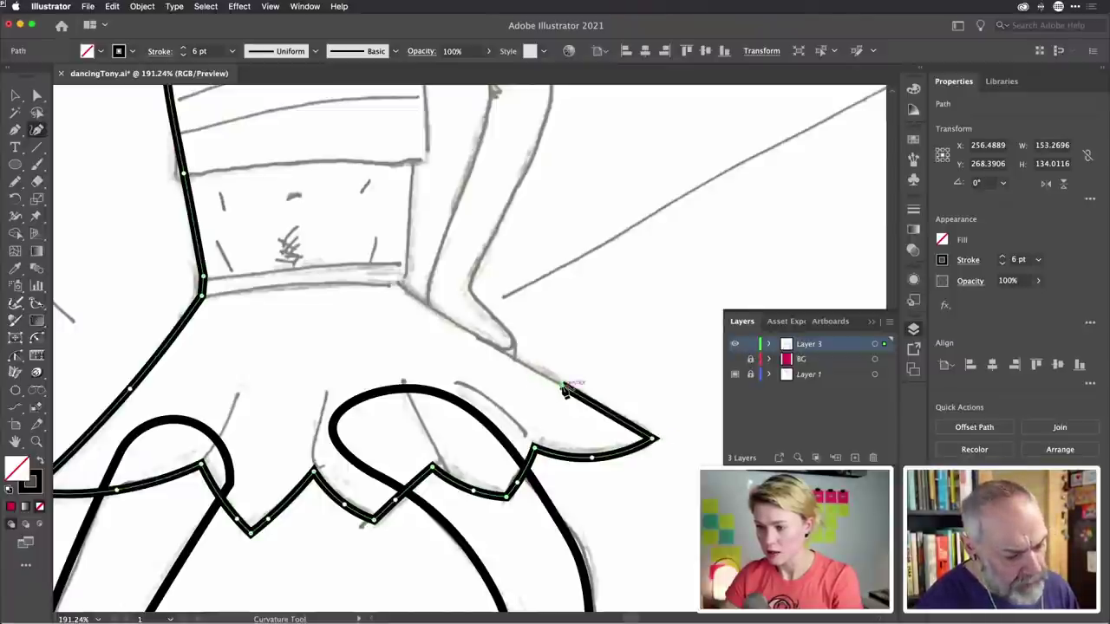
{"action": "left_click", "coordinate": [400, 285]}
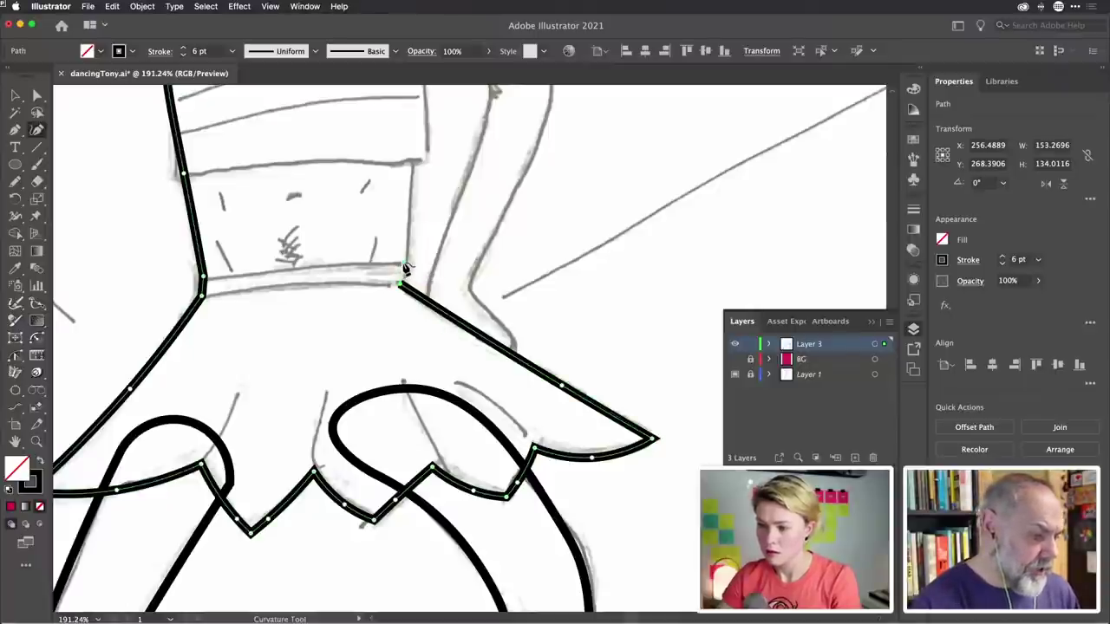
{"action": "scroll", "coordinate": [401, 269], "scroll_direction": "up", "scroll_amount": 5}
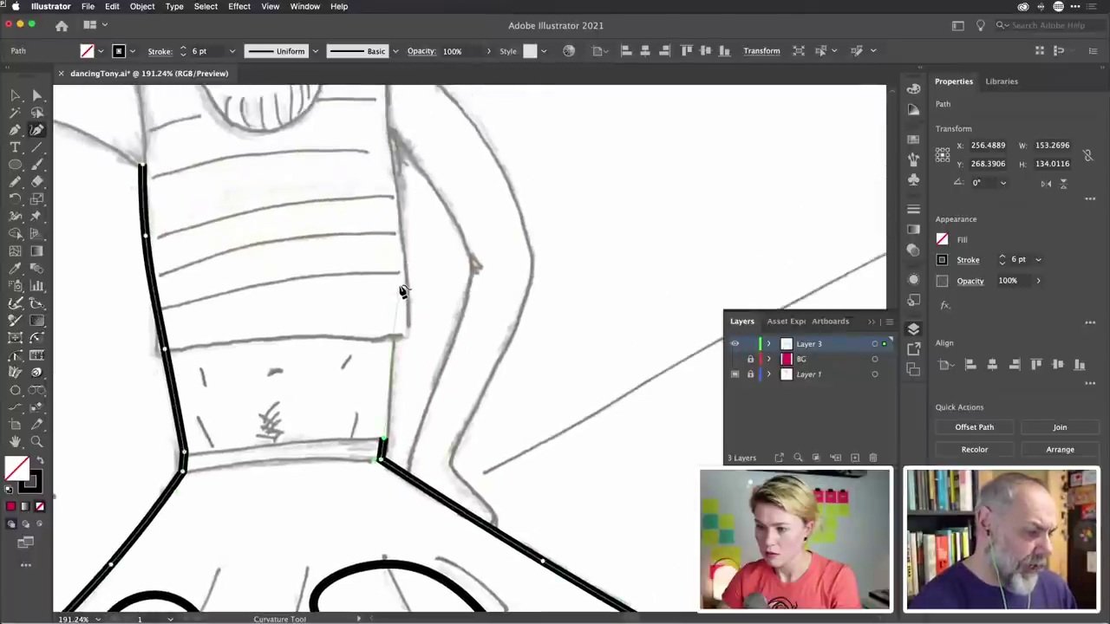
{"action": "left_click", "coordinate": [400, 287]}
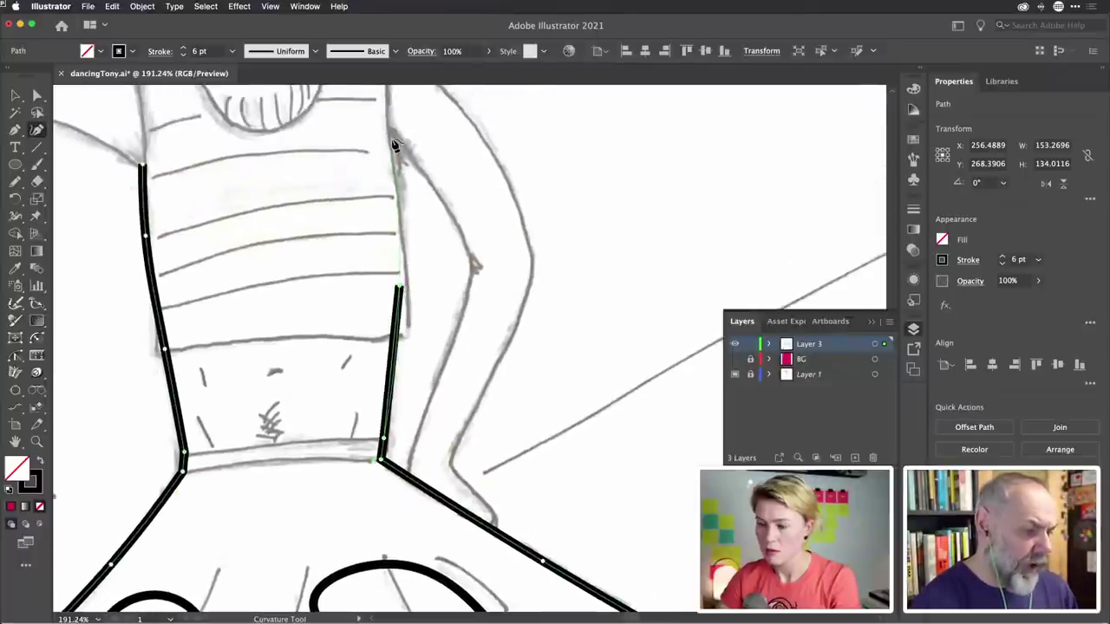
{"action": "left_click", "coordinate": [391, 139]}
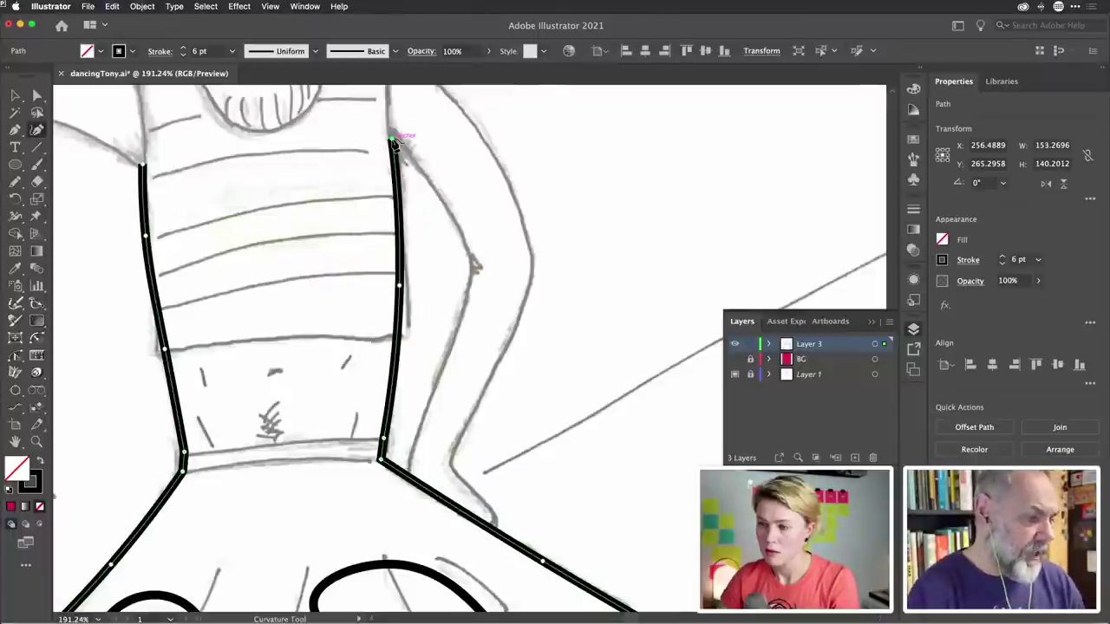
{"action": "scroll", "coordinate": [392, 141], "scroll_direction": "down", "scroll_amount": 5}
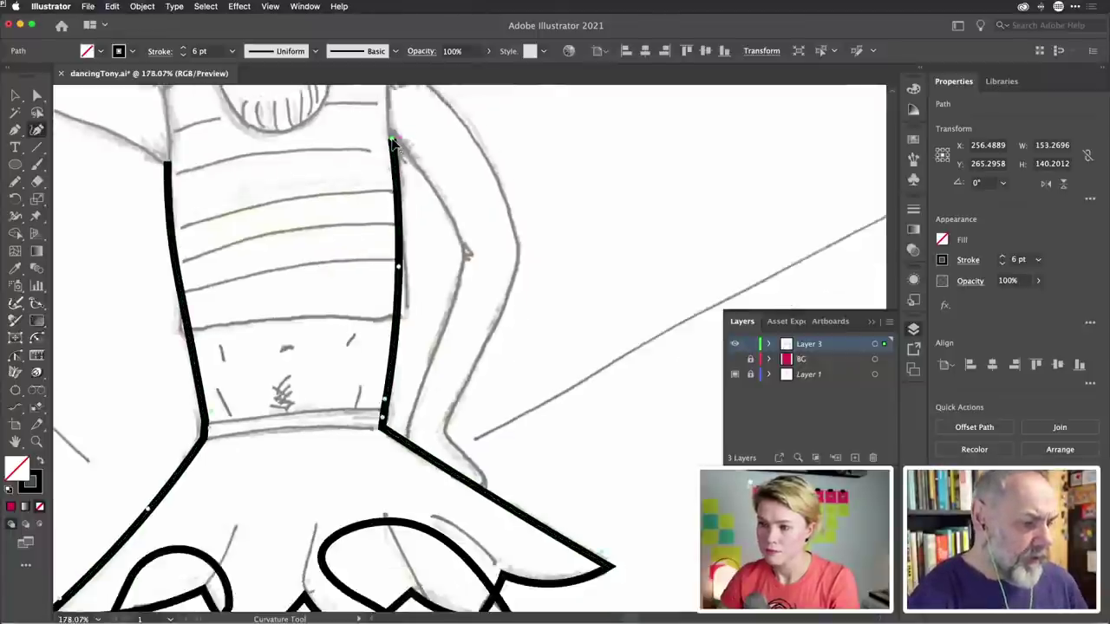
{"action": "scroll", "coordinate": [392, 143], "scroll_direction": "up", "scroll_amount": 2}
{"action": "scroll", "coordinate": [392, 145], "scroll_direction": "down", "scroll_amount": 3}
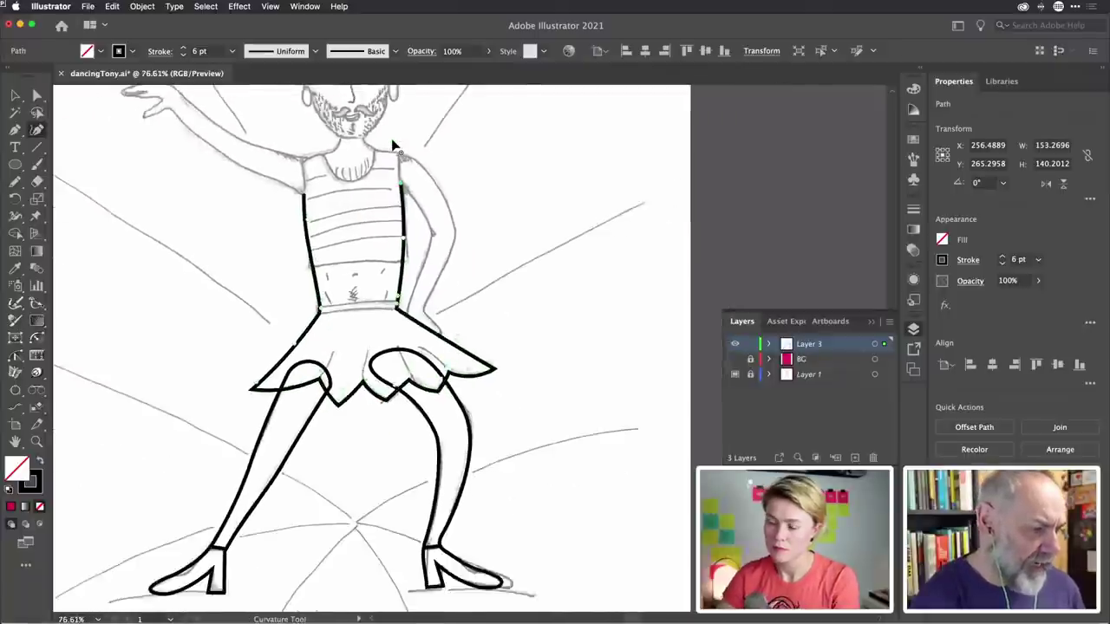
{"action": "scroll", "coordinate": [392, 145], "scroll_direction": "up", "scroll_amount": 2}
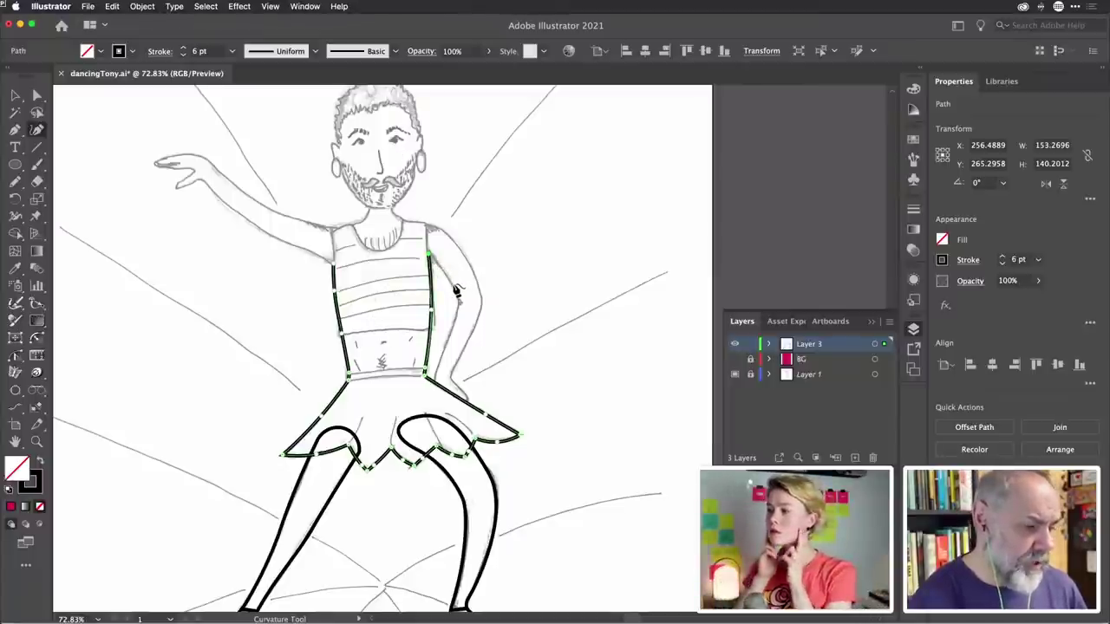
{"action": "scroll", "coordinate": [459, 296], "scroll_direction": "up", "scroll_amount": 2}
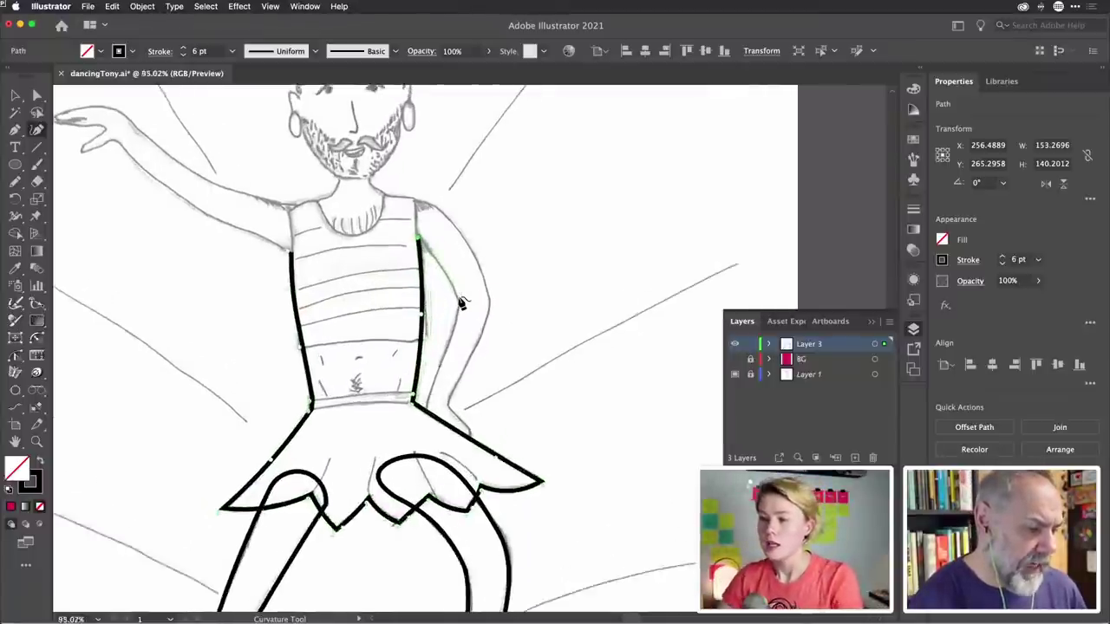
{"action": "scroll", "coordinate": [461, 301], "scroll_direction": "up", "scroll_amount": 2}
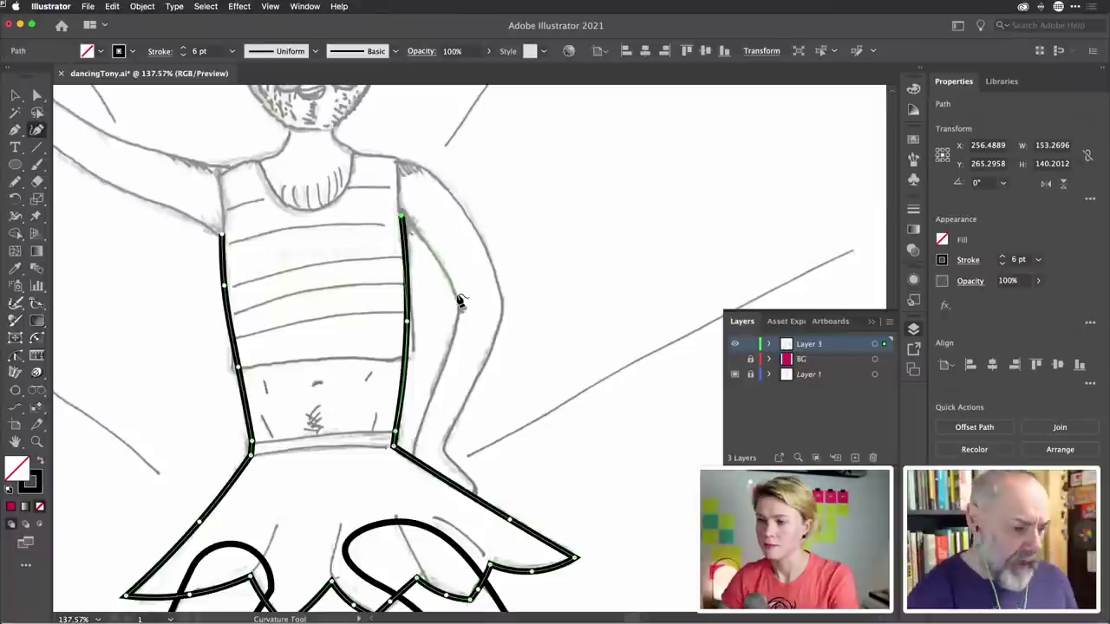
Trace down the inner arm from a corner armpit point, around the hand onto the skirt
{"action": "left_click", "coordinate": [458, 297]}
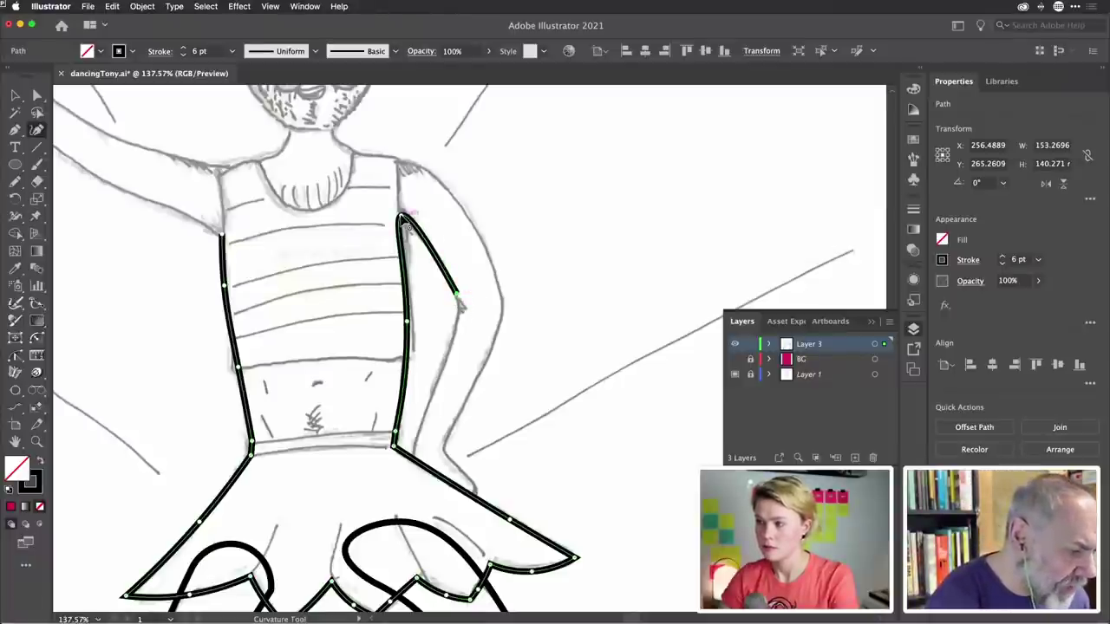
{"action": "double_click", "coordinate": [401, 214]}
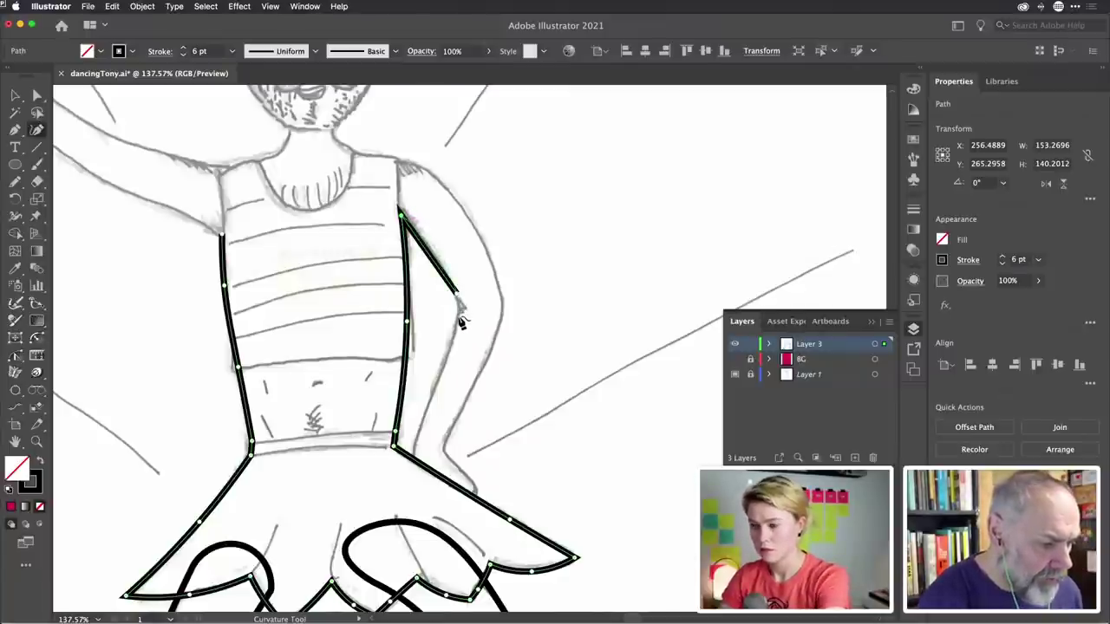
{"action": "left_click", "coordinate": [459, 300]}
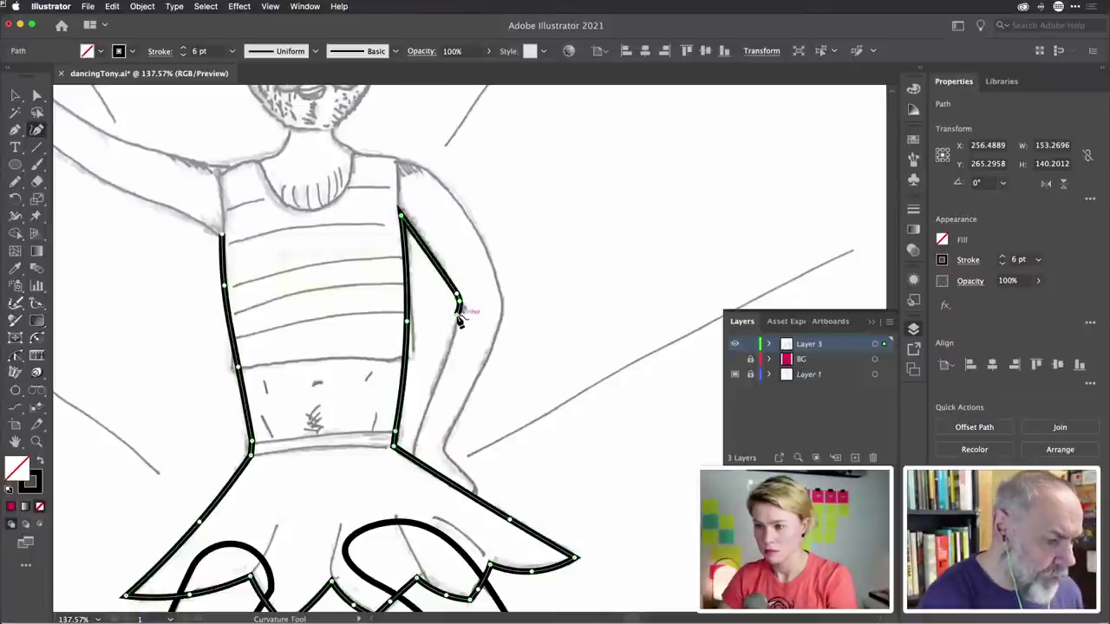
{"action": "left_click", "coordinate": [418, 429]}
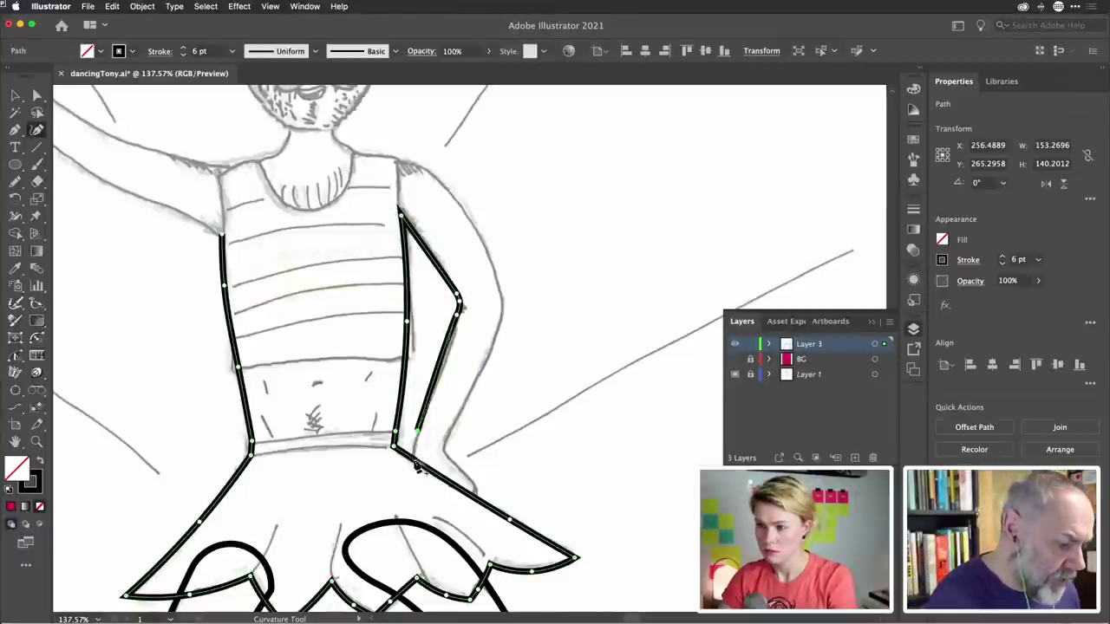
{"action": "left_click", "coordinate": [414, 474]}
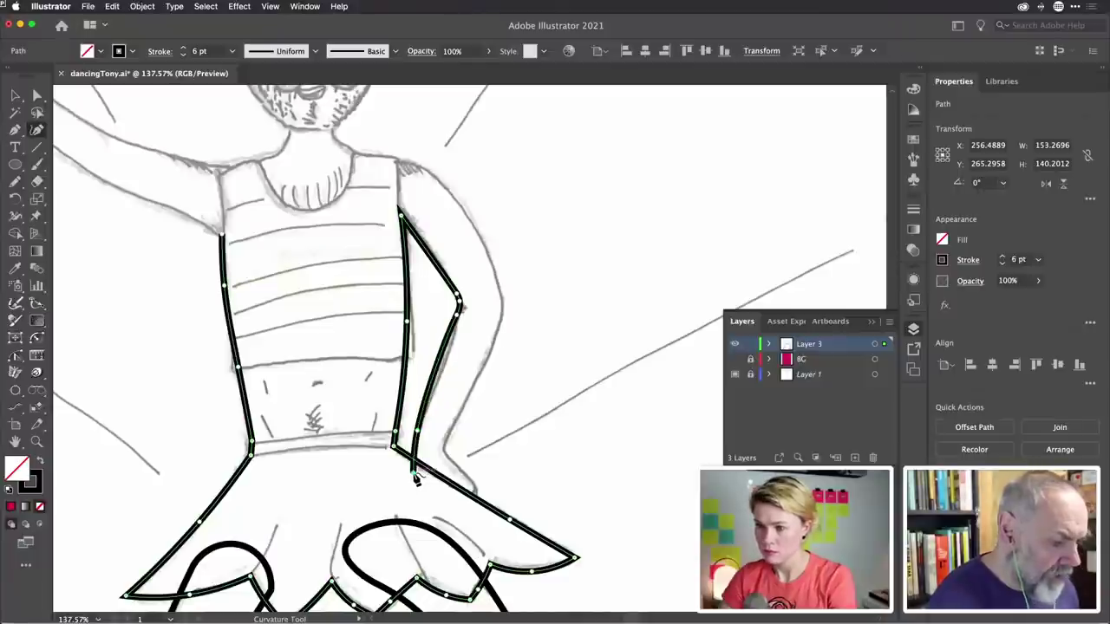
{"action": "left_click", "coordinate": [470, 506]}
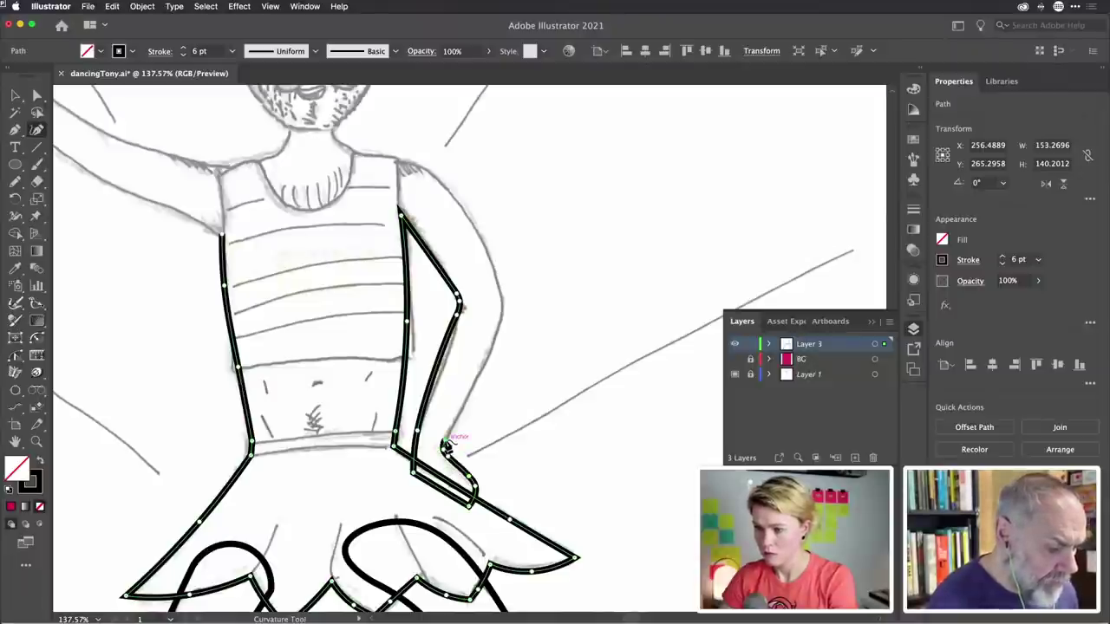
{"action": "left_click", "coordinate": [445, 444]}
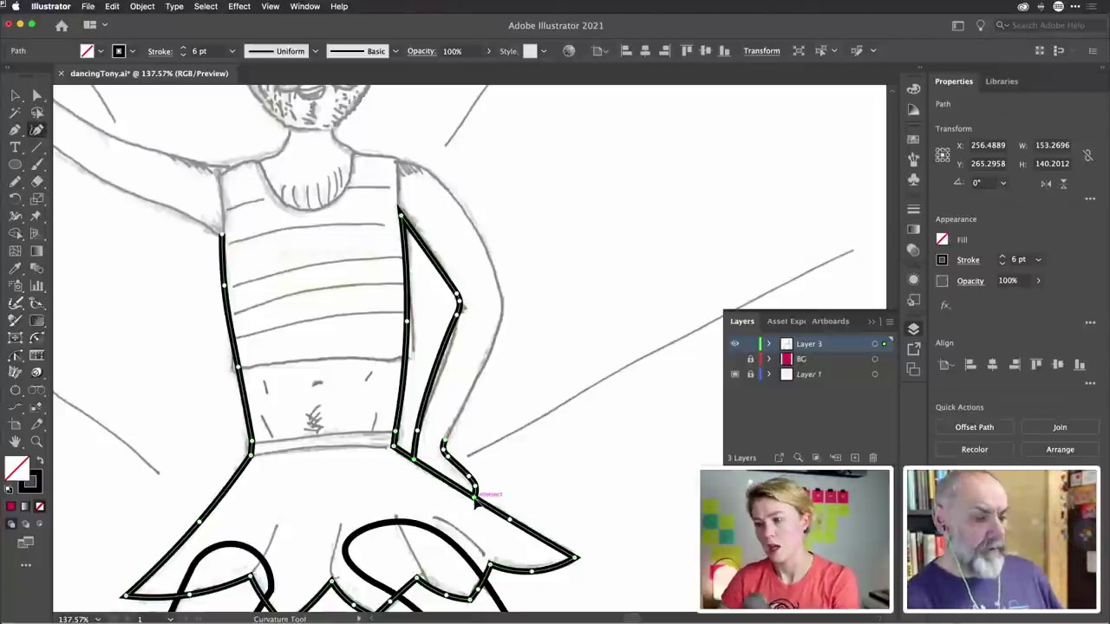
{"action": "left_click", "coordinate": [478, 376]}
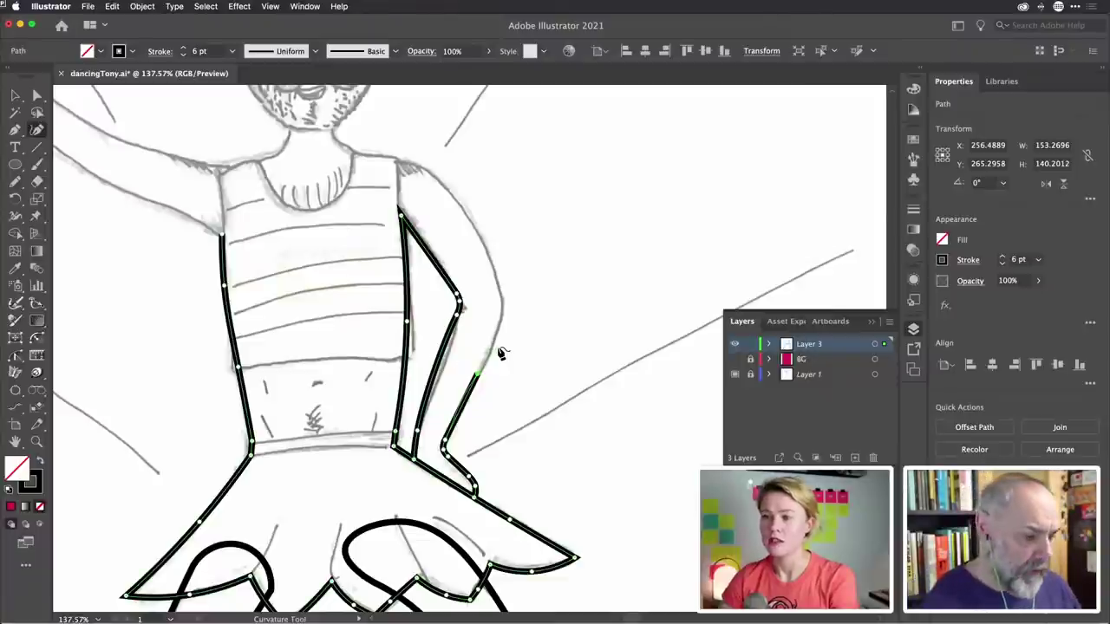
Trace the outer forearm and upper arm to the shoulder, adding a point to smooth the upper-arm curve
{"action": "left_click_drag", "start_coordinate": [477, 375], "coordinate": [494, 347]}
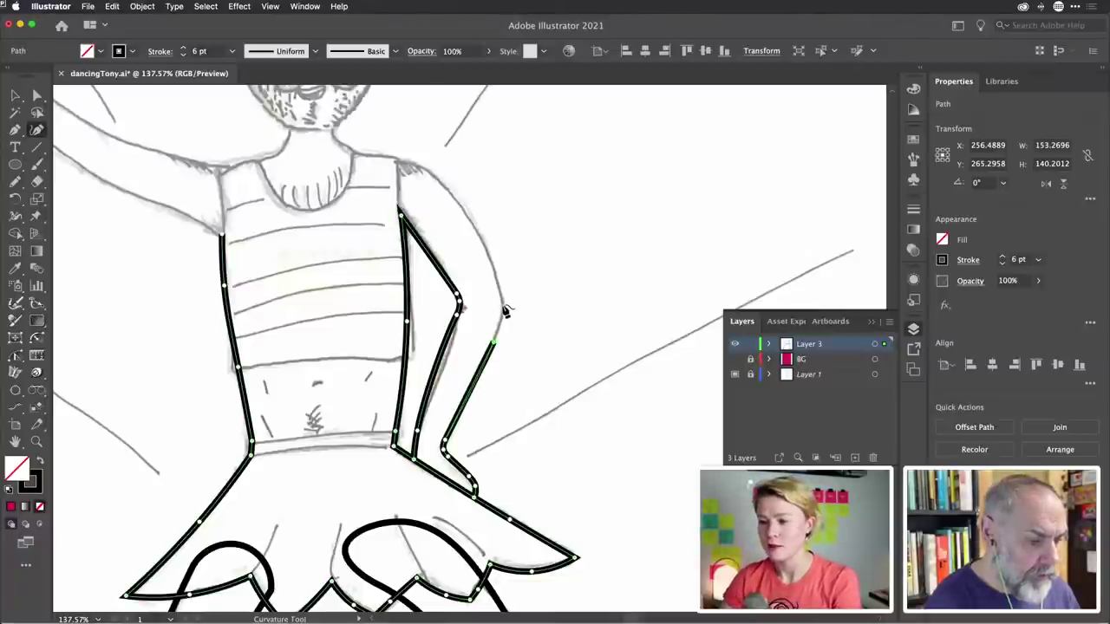
{"action": "left_click", "coordinate": [499, 274]}
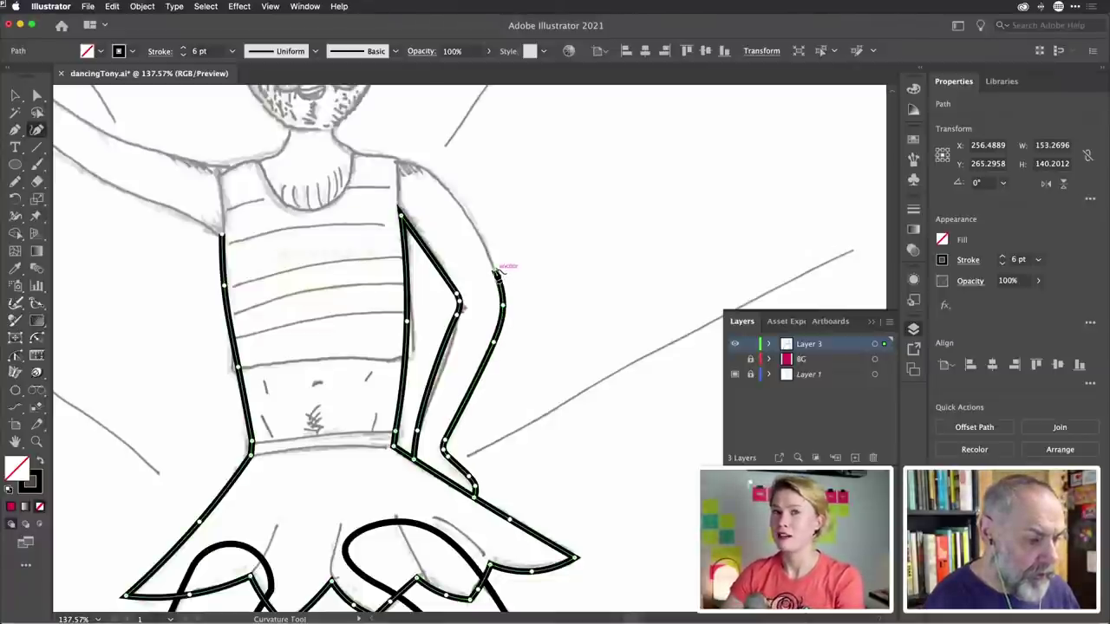
{"action": "left_click", "coordinate": [437, 180]}
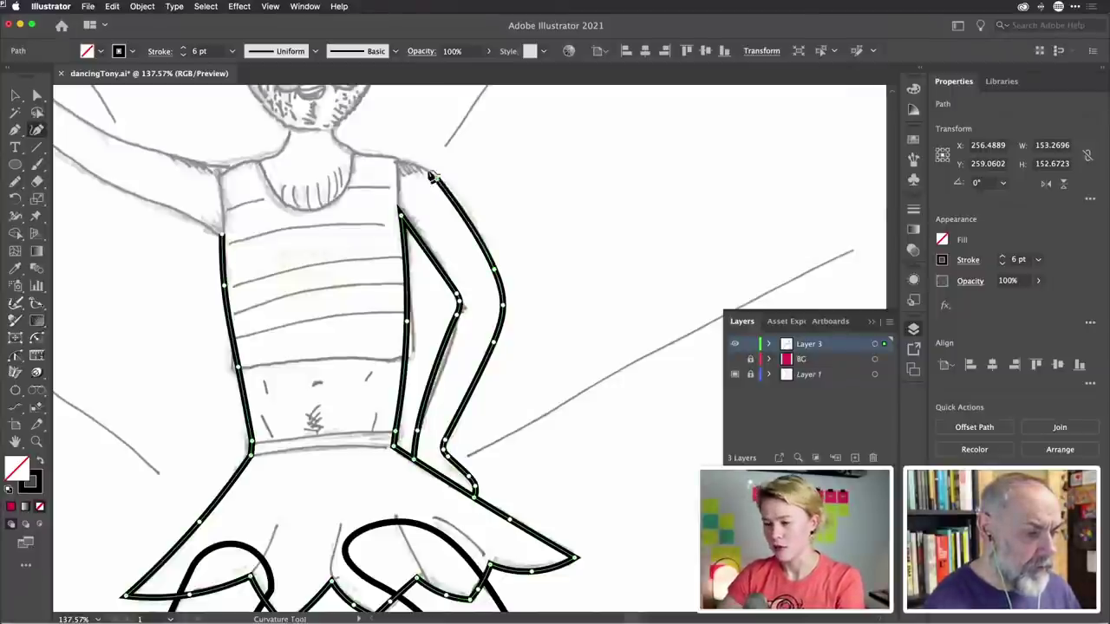
{"action": "left_click", "coordinate": [399, 158]}
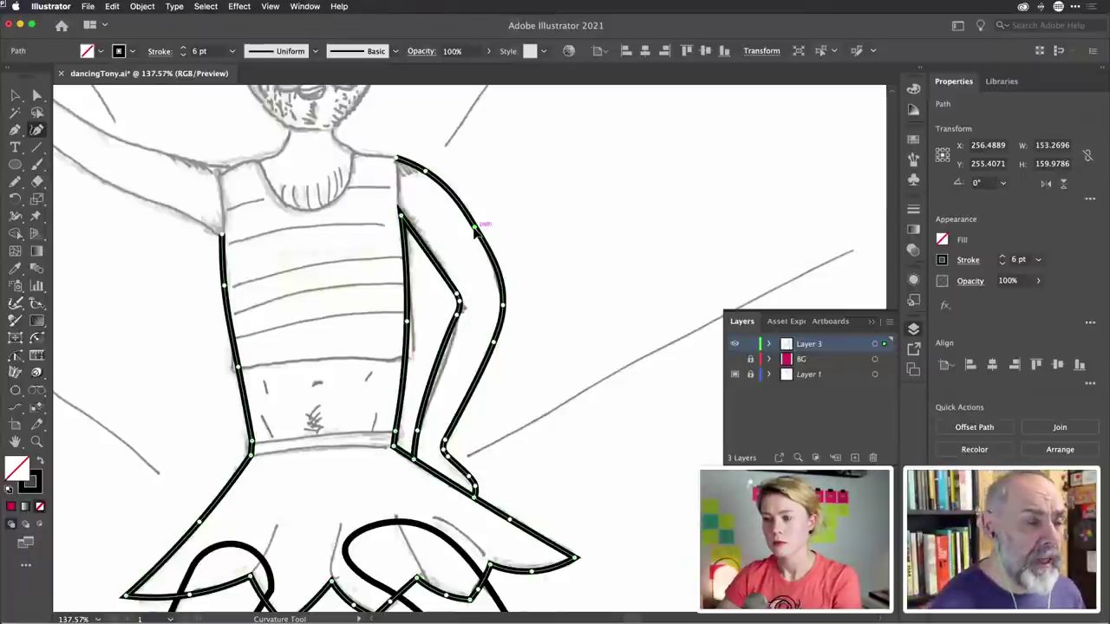
{"action": "left_click", "coordinate": [475, 228]}
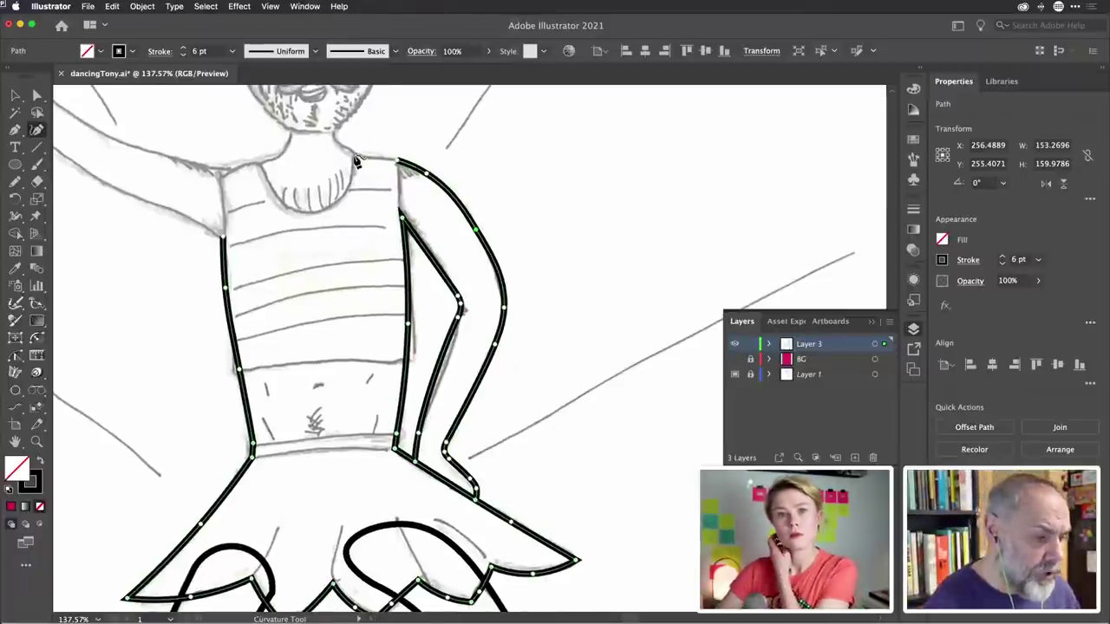
Continue the outline along the shoulder top, up the neck, under the chin and down toward the left shoulder
{"action": "scroll", "coordinate": [356, 161], "scroll_direction": "up", "scroll_amount": 2}
{"action": "scroll", "coordinate": [356, 161], "scroll_direction": "left", "scroll_amount": 2}
{"action": "scroll", "coordinate": [355, 160], "scroll_direction": "left", "scroll_amount": 1}
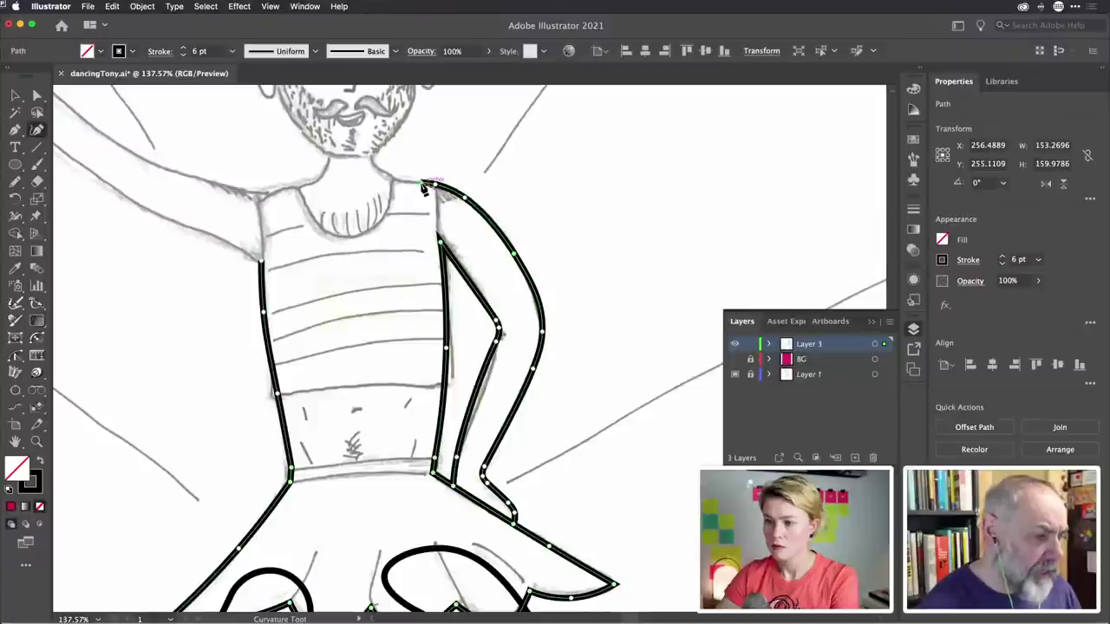
{"action": "left_click", "coordinate": [390, 180]}
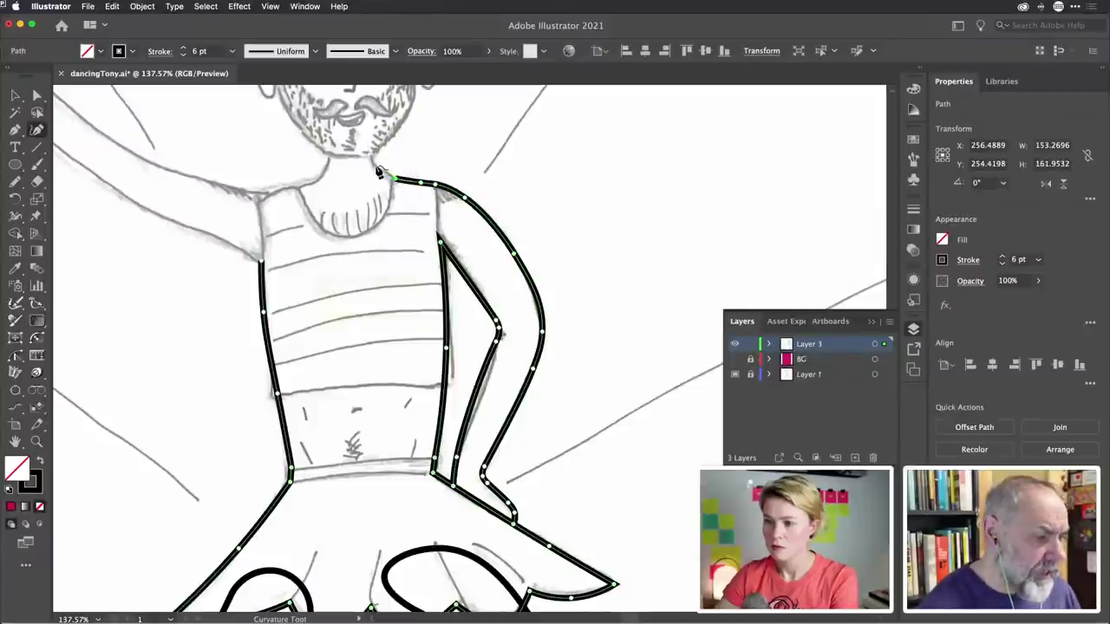
{"action": "left_click", "coordinate": [375, 164]}
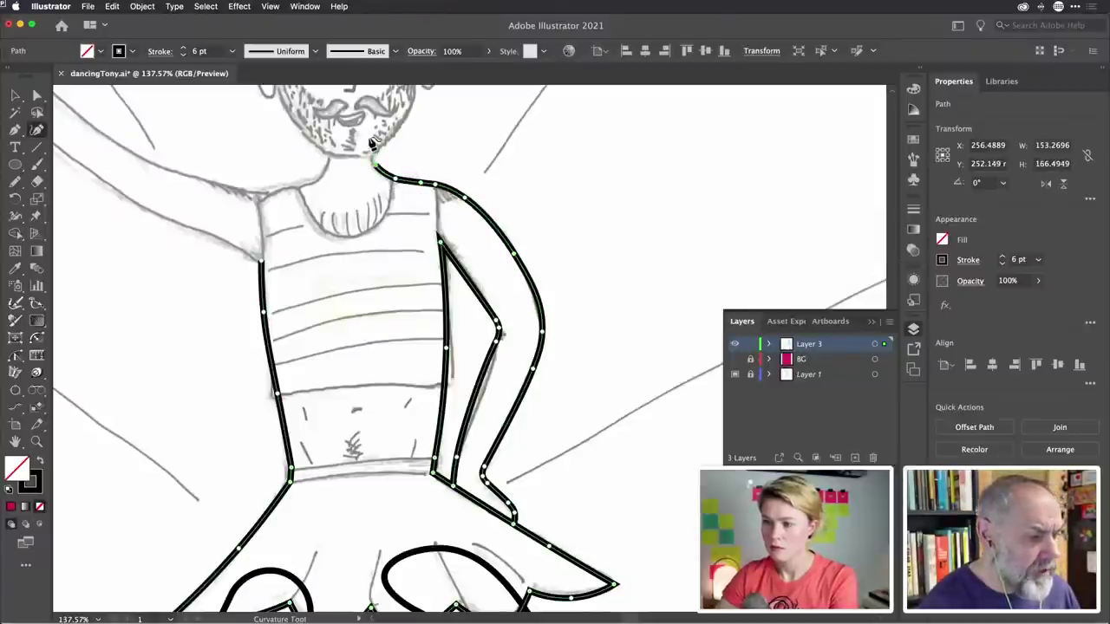
{"action": "left_click", "coordinate": [372, 142]}
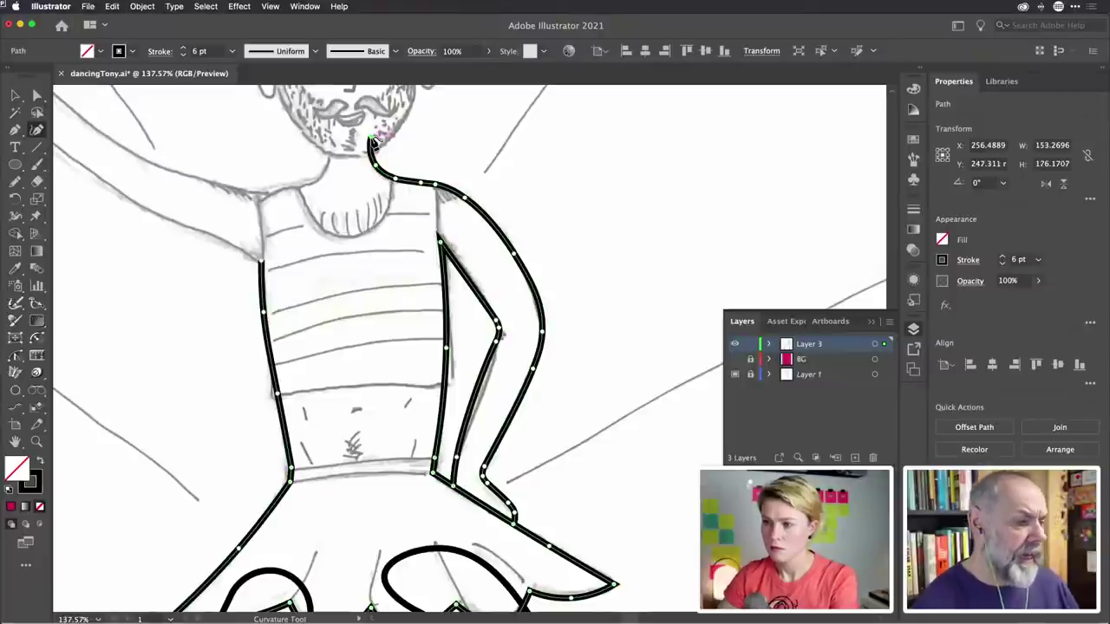
{"action": "left_click", "coordinate": [329, 137]}
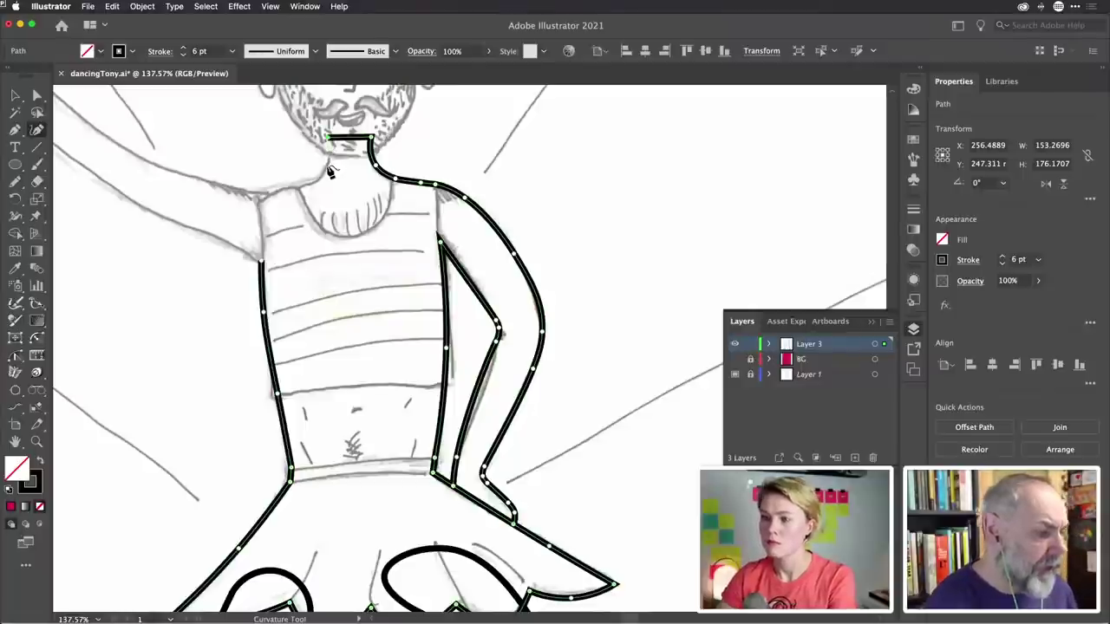
{"action": "left_click", "coordinate": [326, 166]}
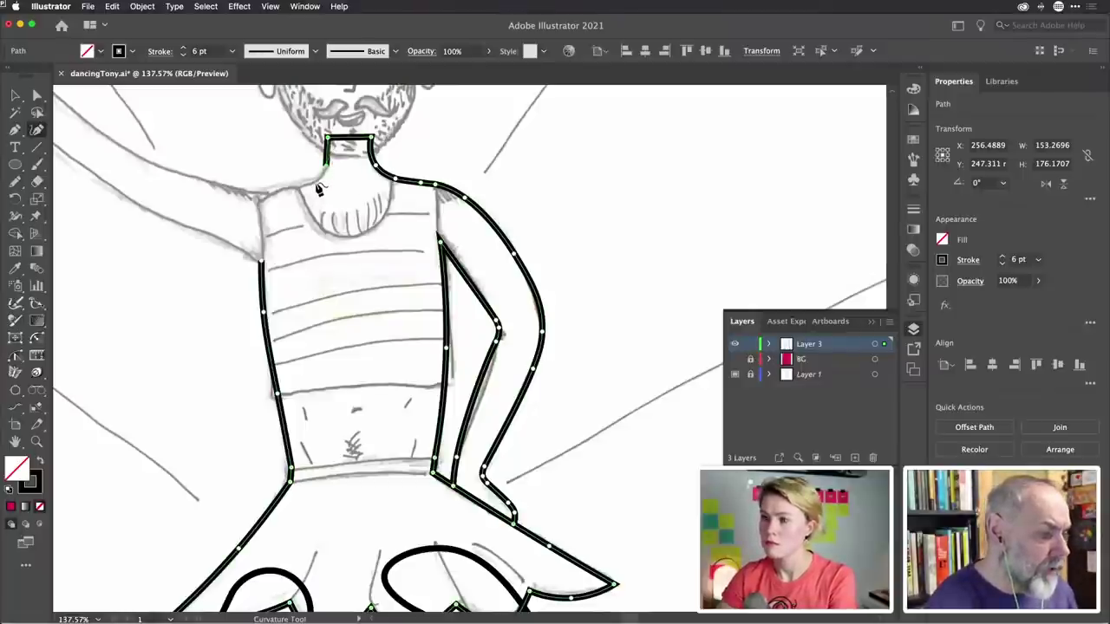
{"action": "left_click", "coordinate": [300, 187]}
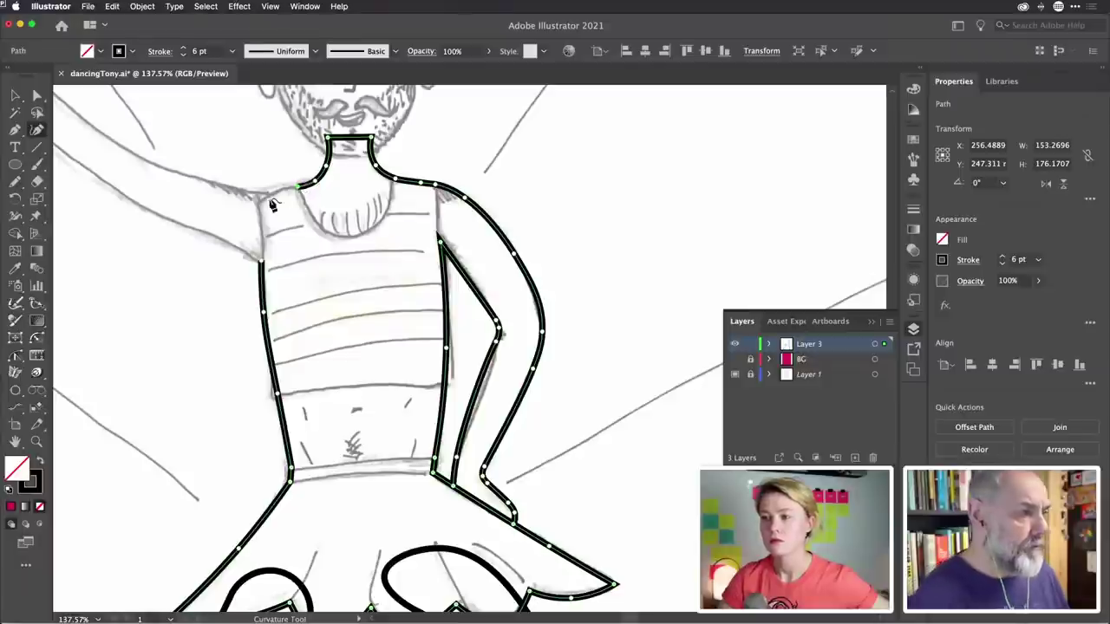
Trace the top edge of the raised arm from the shoulder up to the hand
{"action": "scroll", "coordinate": [250, 179], "scroll_direction": "left", "scroll_amount": 5}
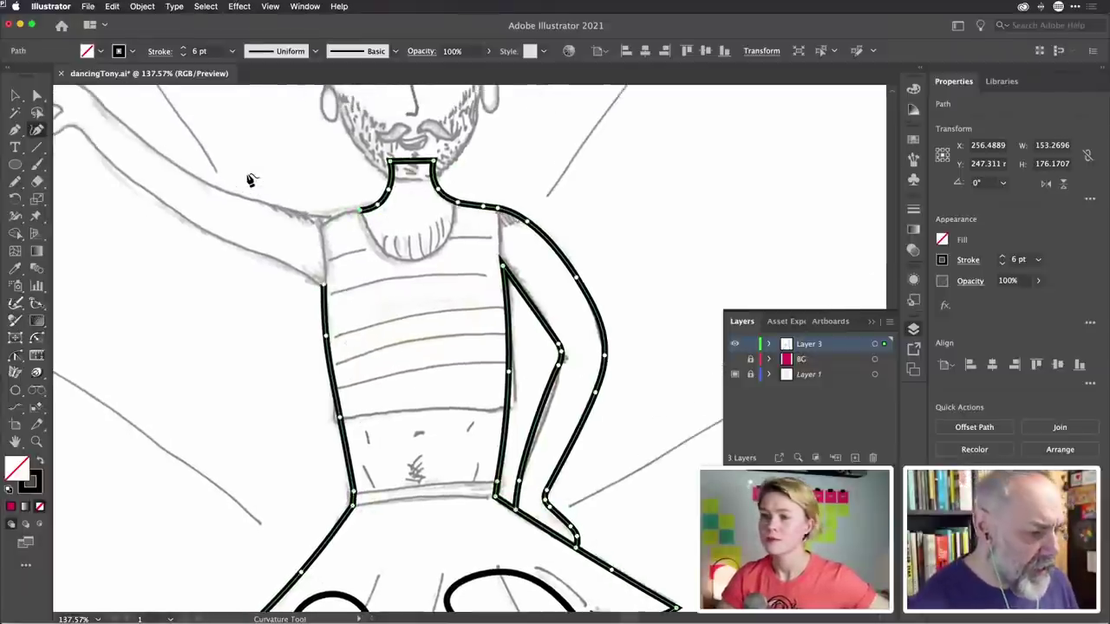
{"action": "scroll", "coordinate": [250, 179], "scroll_direction": "left", "scroll_amount": 2}
{"action": "scroll", "coordinate": [249, 179], "scroll_direction": "up", "scroll_amount": 1}
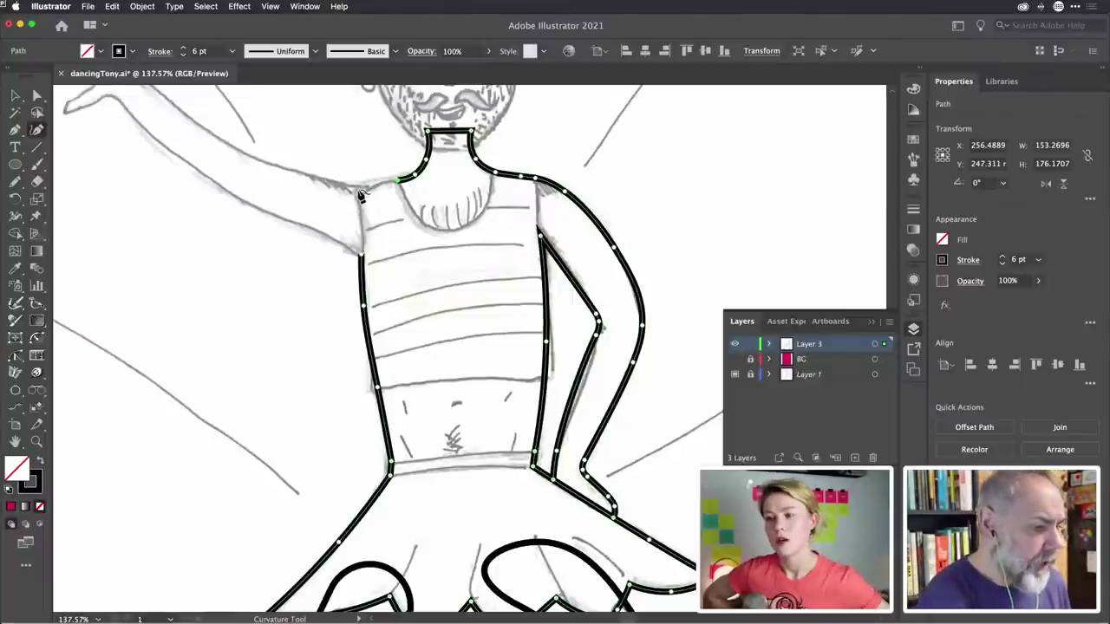
{"action": "scroll", "coordinate": [360, 195], "scroll_direction": "left", "scroll_amount": 5}
{"action": "scroll", "coordinate": [360, 195], "scroll_direction": "up", "scroll_amount": 2}
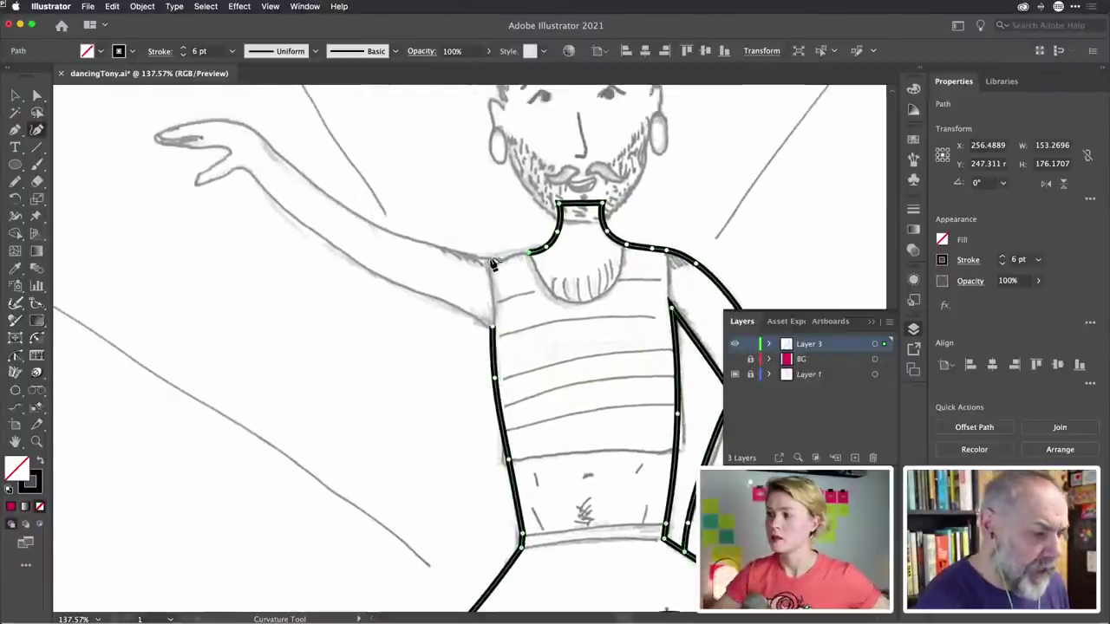
{"action": "left_click", "coordinate": [492, 257]}
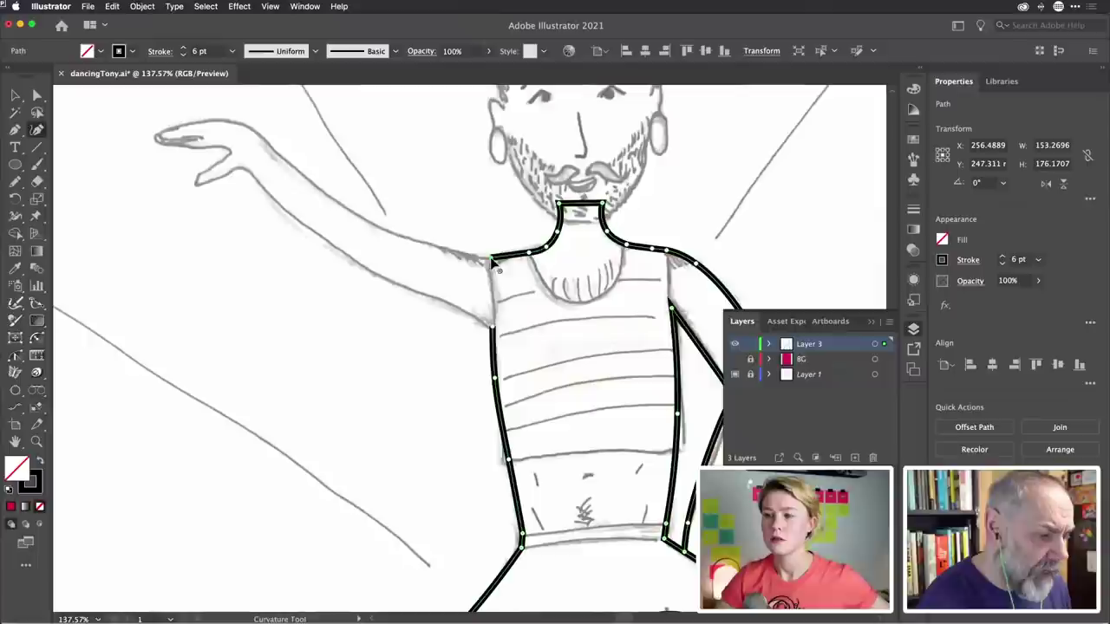
{"action": "left_click", "coordinate": [373, 227]}
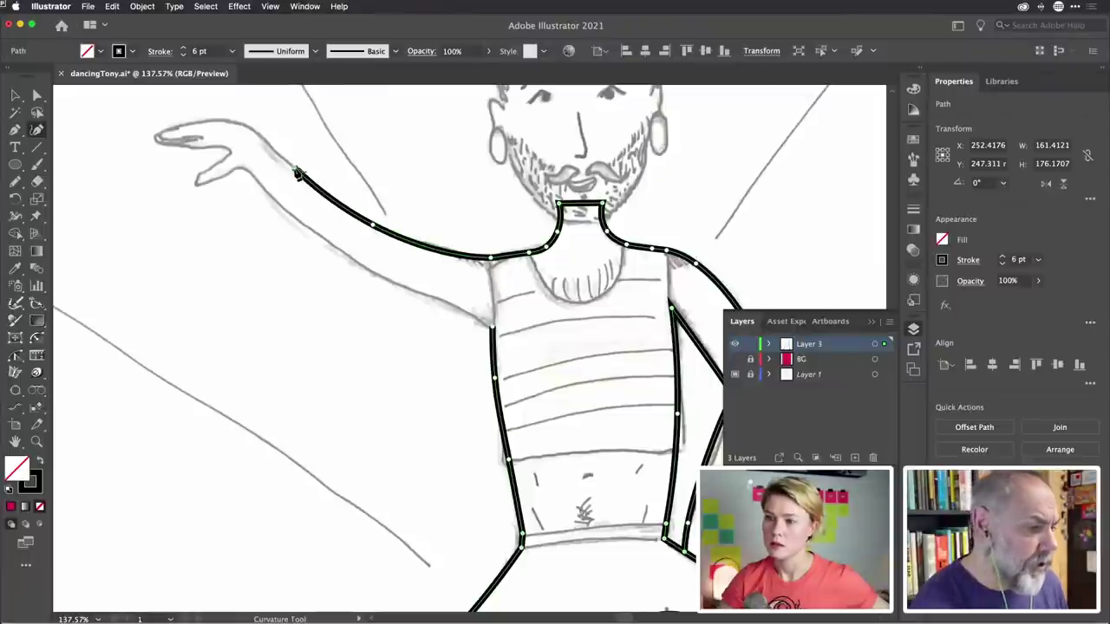
{"action": "left_click", "coordinate": [278, 159]}
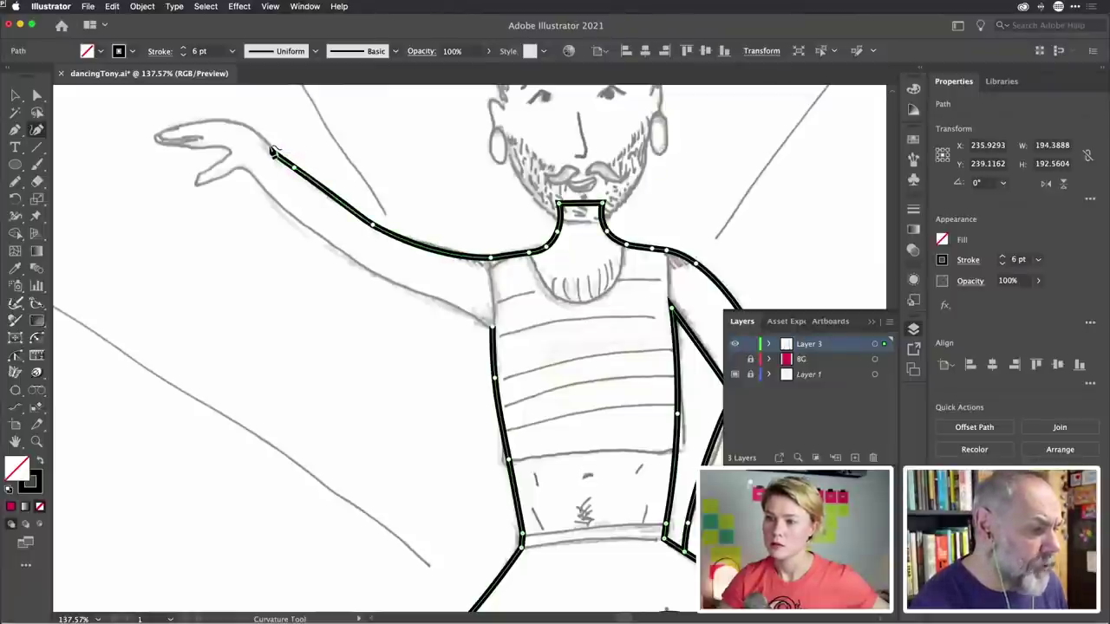
Adjust the hand end point, refine the arm curve, and extend the outline over the back of the hand
{"action": "left_click_drag", "start_coordinate": [277, 159], "coordinate": [272, 148]}
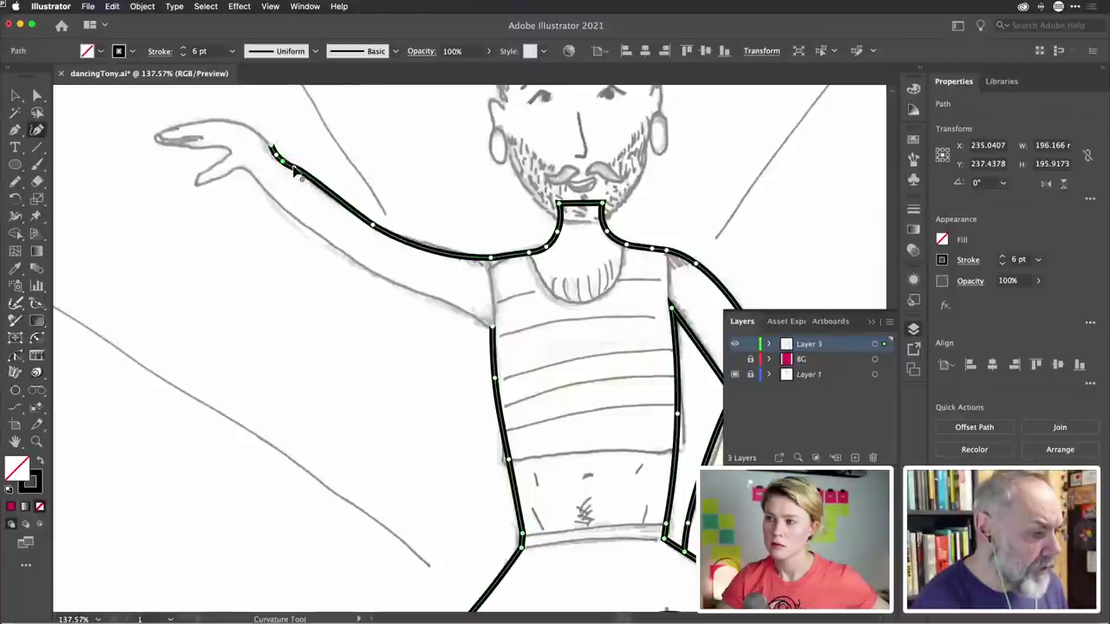
{"action": "left_click", "coordinate": [303, 180]}
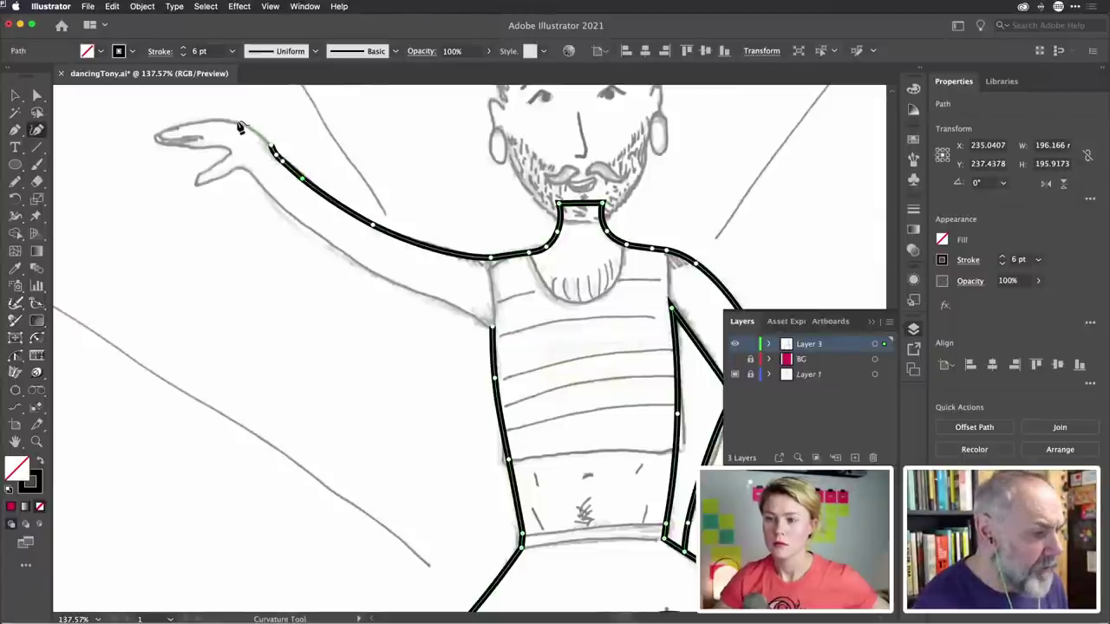
{"action": "left_click", "coordinate": [237, 121]}
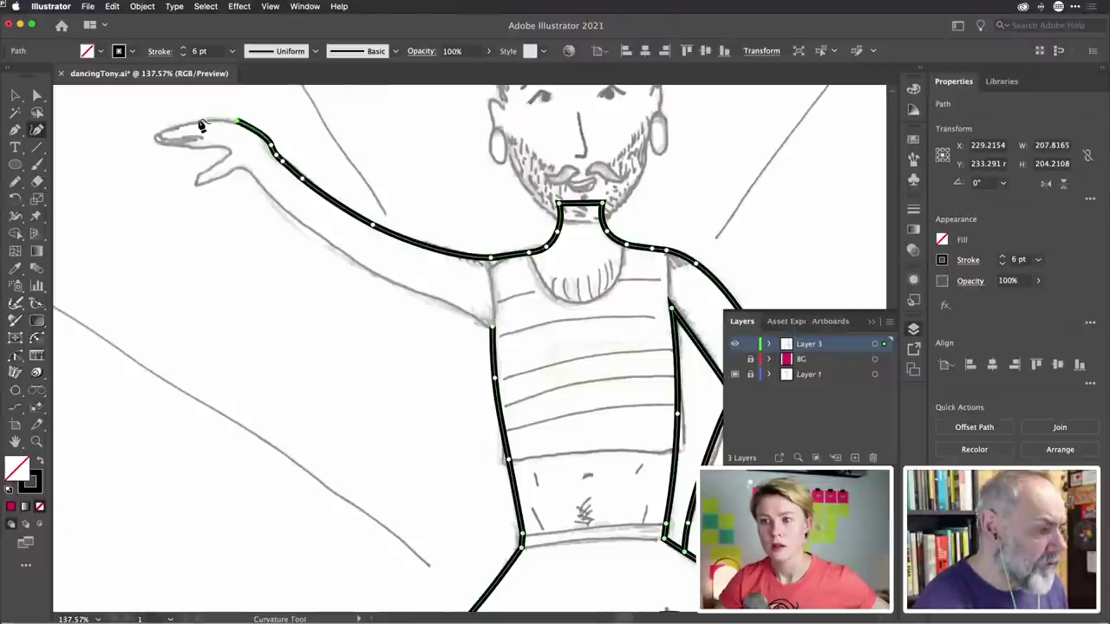
{"action": "left_click", "coordinate": [199, 121]}
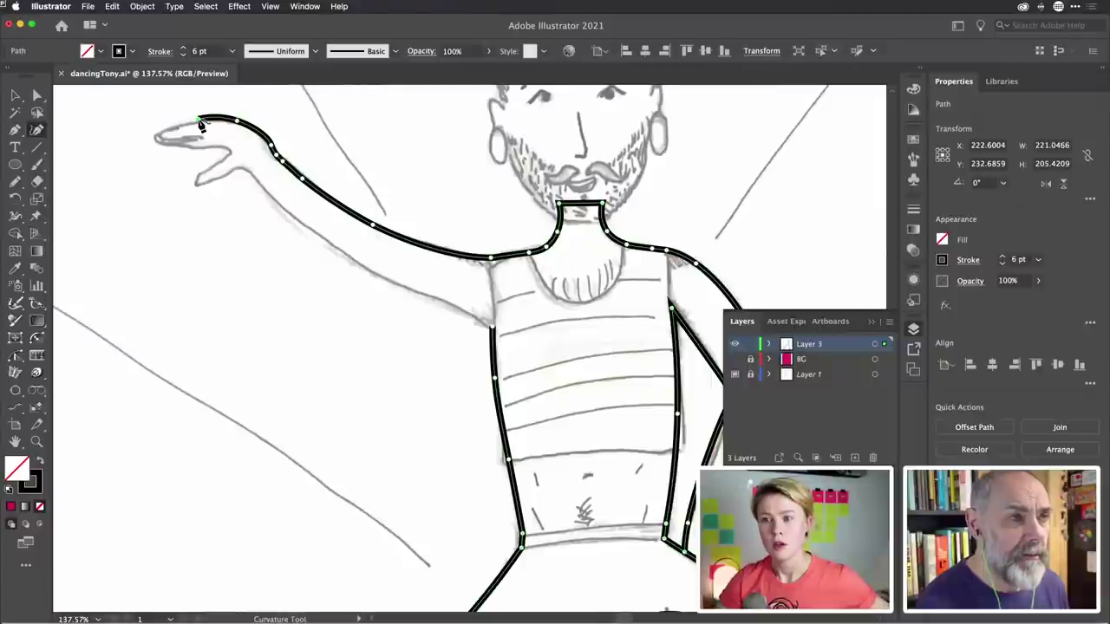
Trace the outline around the fingertips and under the fingers, reshaping the finger curves
{"action": "scroll", "coordinate": [201, 125], "scroll_direction": "left", "scroll_amount": 3}
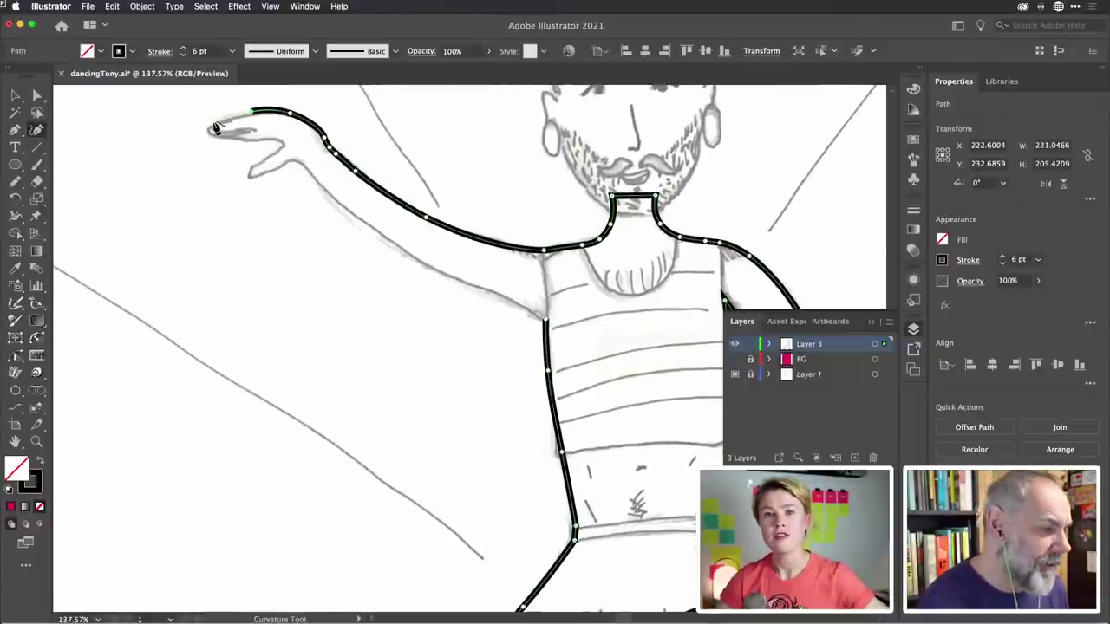
{"action": "left_click", "coordinate": [215, 126]}
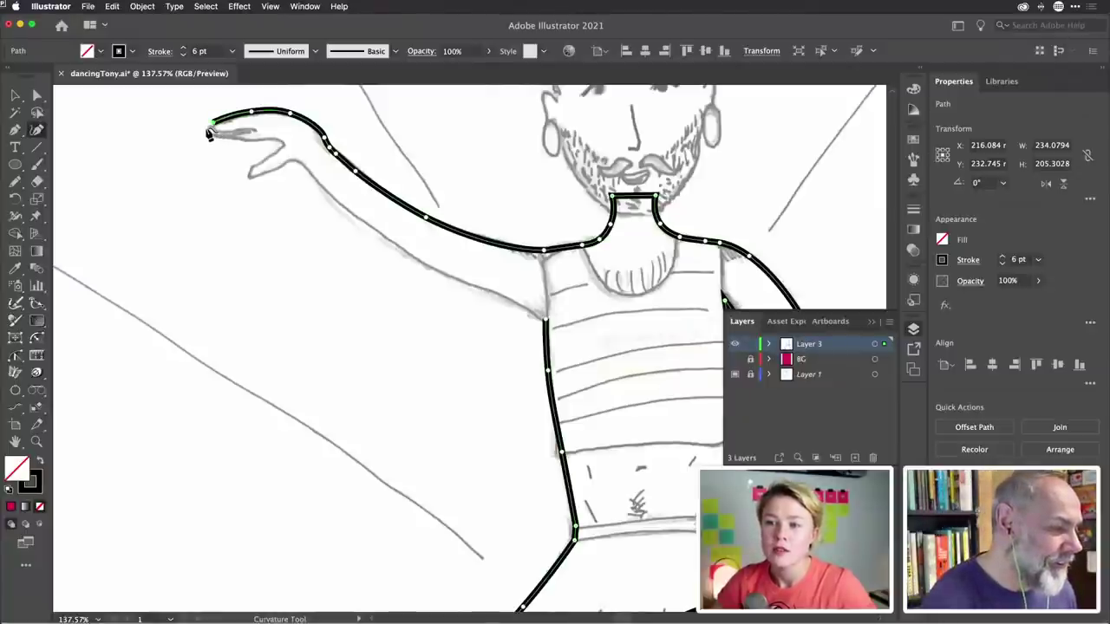
{"action": "left_click_drag", "start_coordinate": [212, 122], "coordinate": [206, 127]}
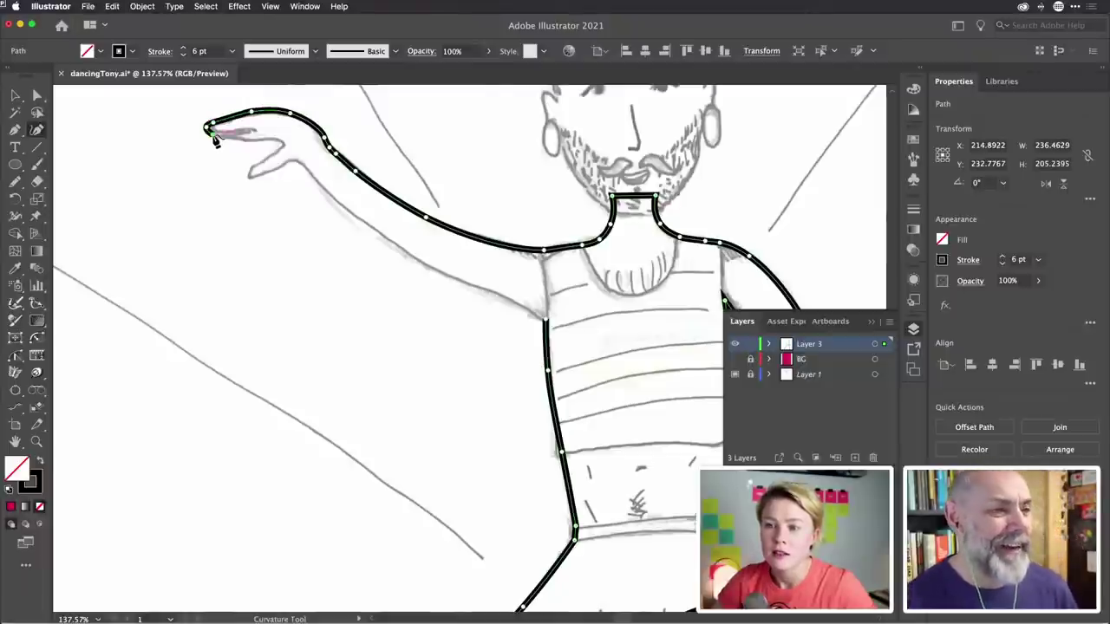
{"action": "left_click", "coordinate": [272, 142]}
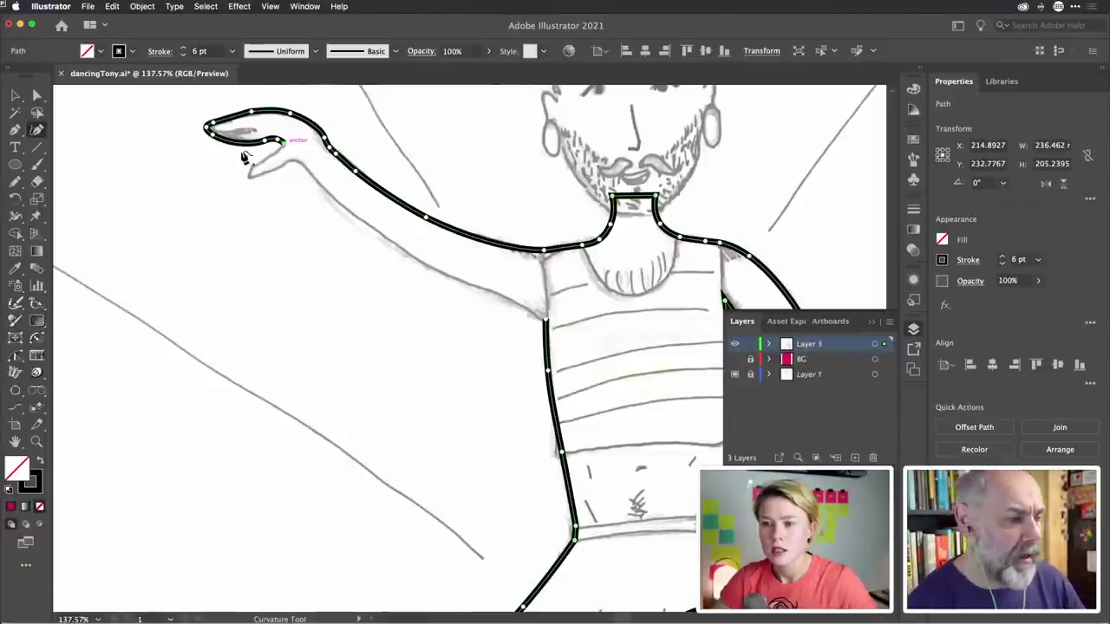
{"action": "scroll", "coordinate": [207, 144], "scroll_direction": "up", "scroll_amount": 5}
{"action": "scroll", "coordinate": [207, 143], "scroll_direction": "up", "scroll_amount": 3}
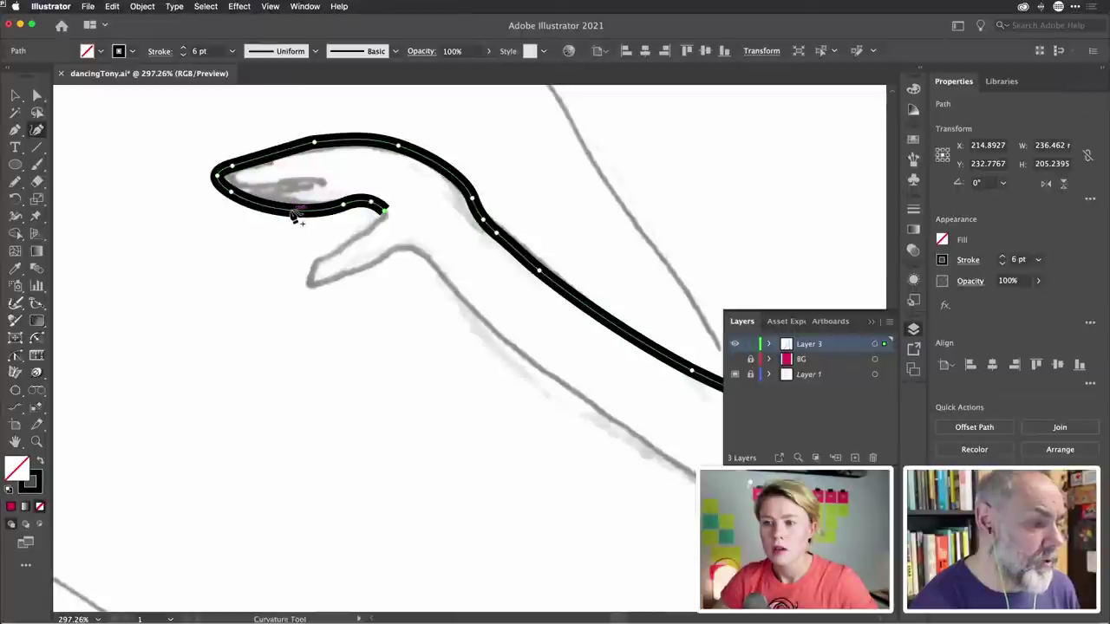
{"action": "left_click_drag", "start_coordinate": [295, 217], "coordinate": [288, 209]}
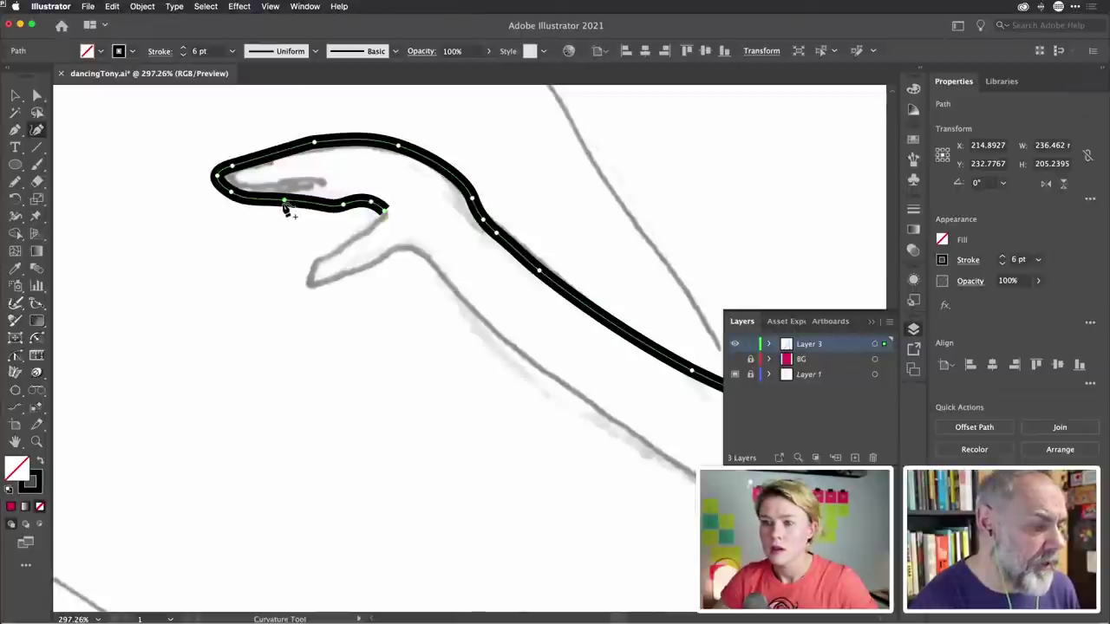
{"action": "left_click", "coordinate": [236, 162]}
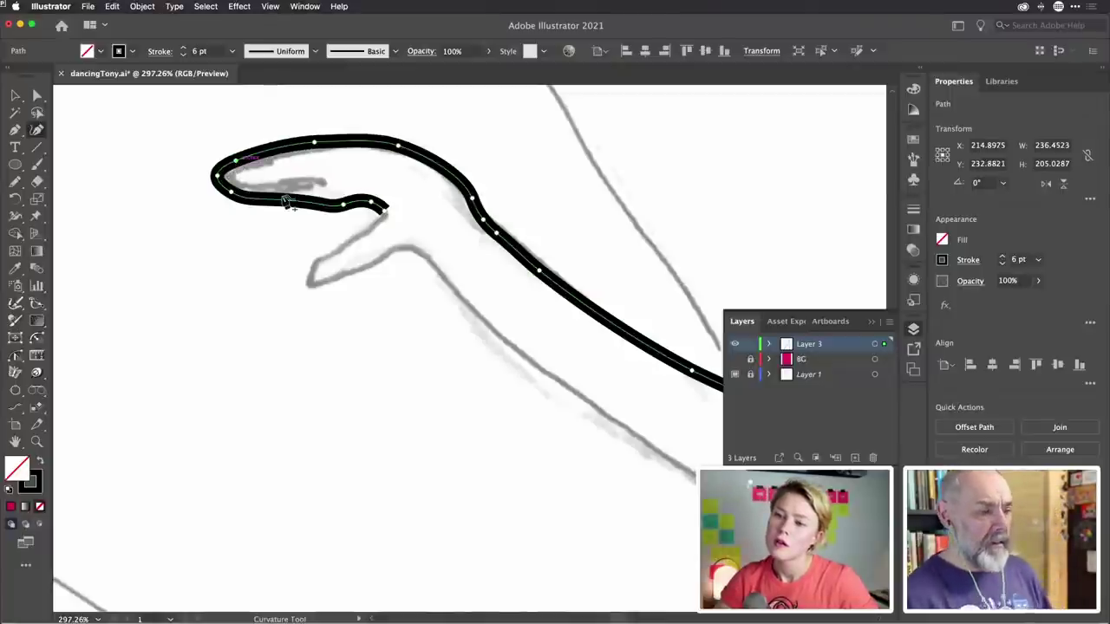
{"action": "left_click", "coordinate": [372, 230]}
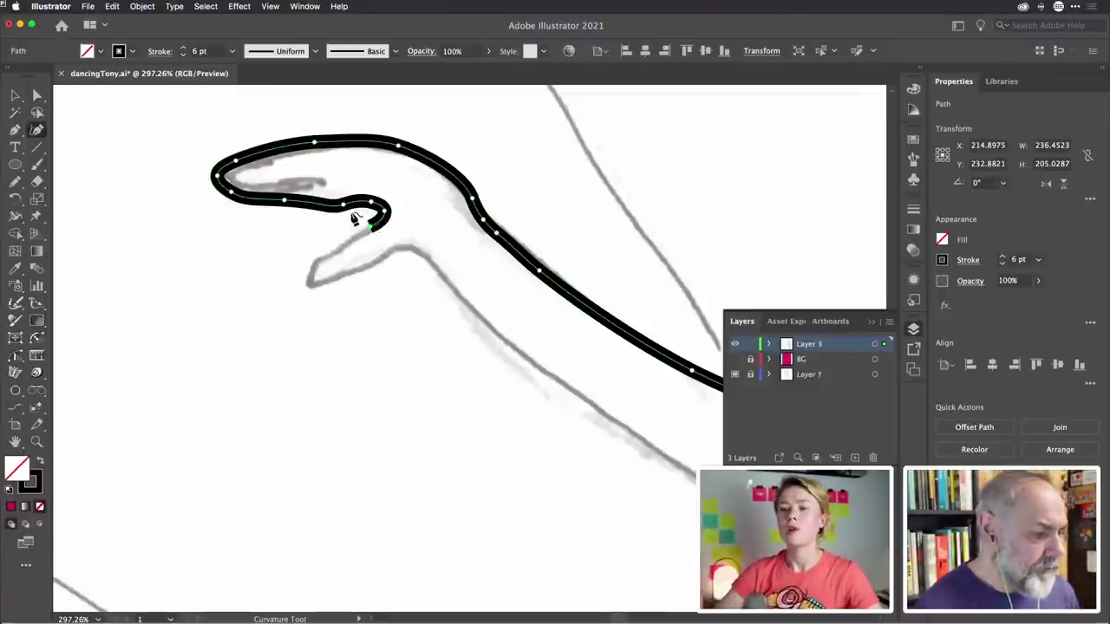
{"action": "left_click_drag", "start_coordinate": [343, 205], "coordinate": [332, 207]}
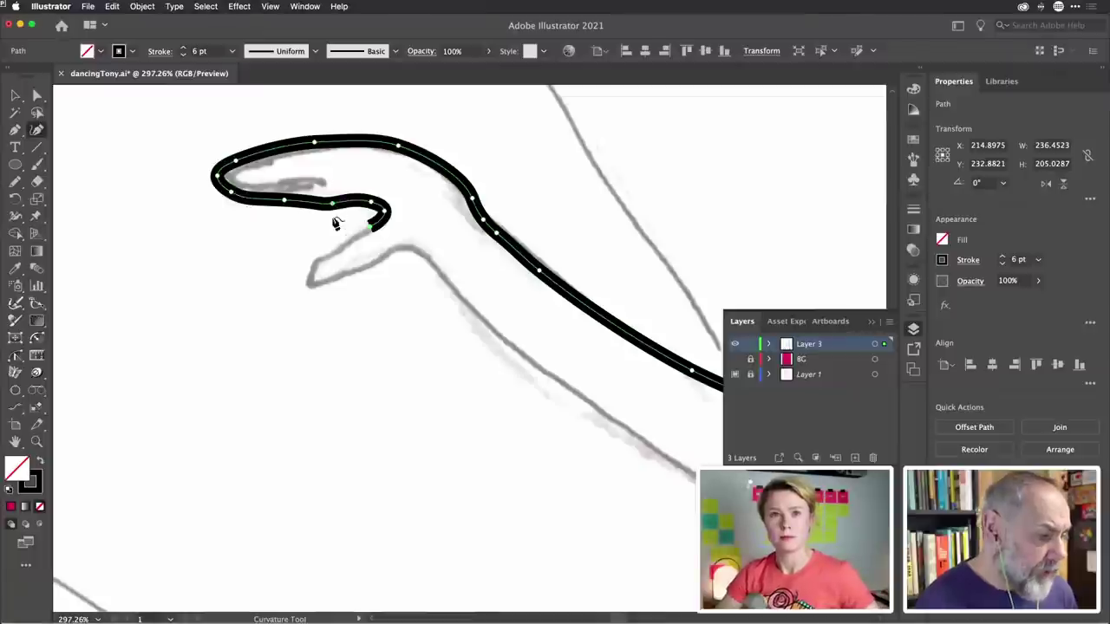
Loop the outline around the thumb tip and end it at the wrist's underside
{"action": "left_click", "coordinate": [313, 258]}
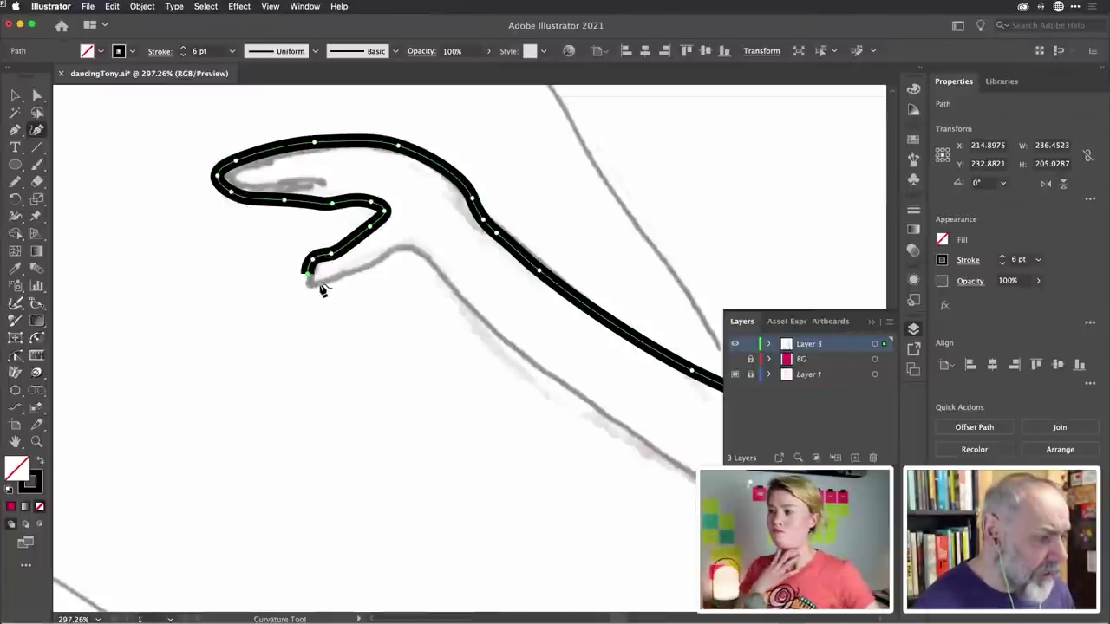
{"action": "left_click", "coordinate": [320, 285]}
{"action": "left_click", "coordinate": [362, 272]}
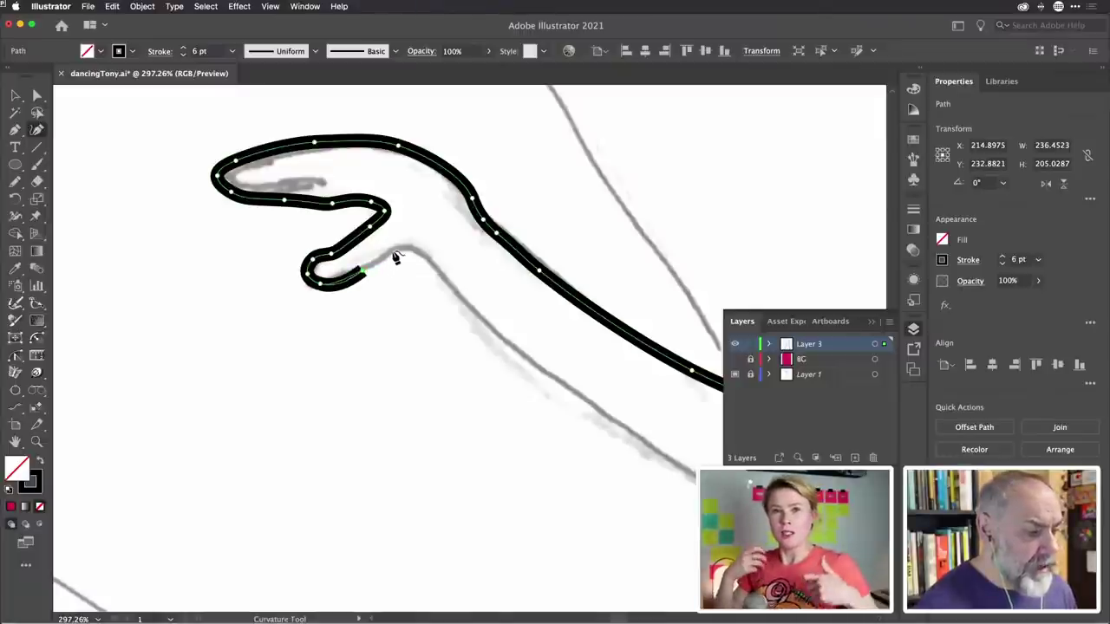
{"action": "left_click", "coordinate": [386, 257]}
{"action": "left_click", "coordinate": [402, 247]}
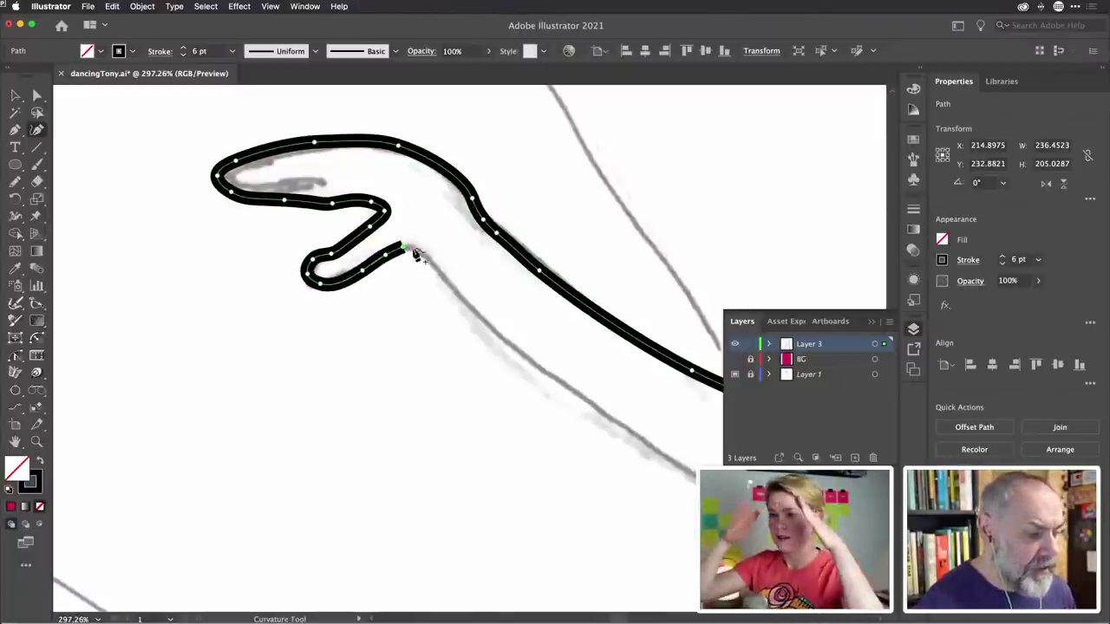
{"action": "left_click", "coordinate": [431, 265]}
{"action": "scroll", "coordinate": [432, 269], "scroll_direction": "down", "scroll_amount": 5}
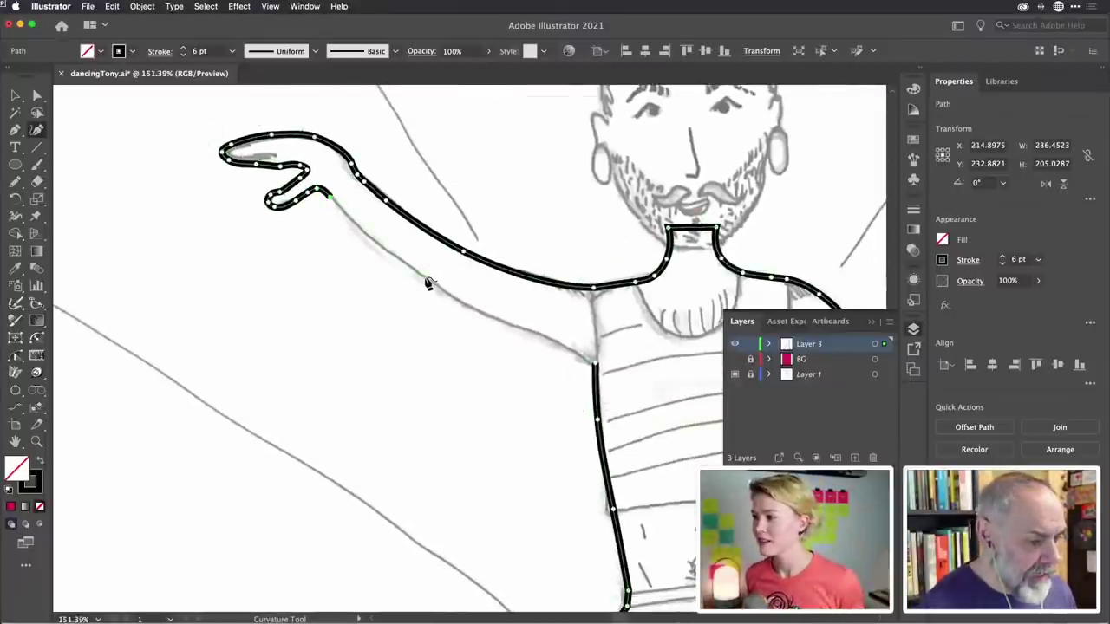
Run four points down the arm's underside and join the path to the torso outline at the armpit
{"action": "left_click", "coordinate": [424, 278]}
{"action": "left_click", "coordinate": [480, 312]}
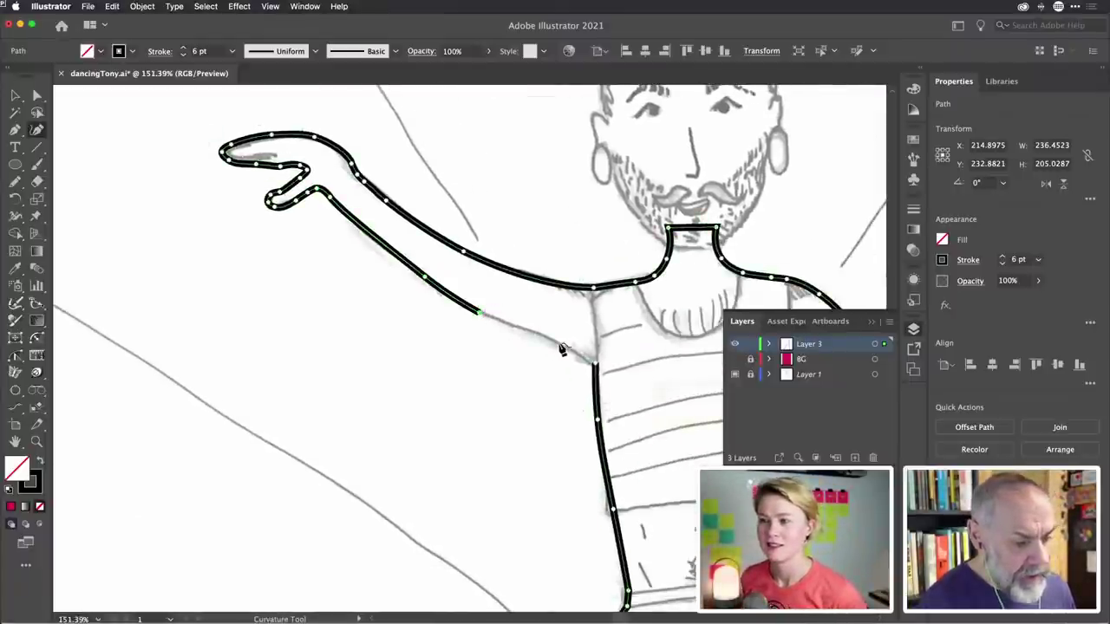
{"action": "left_click", "coordinate": [532, 334]}
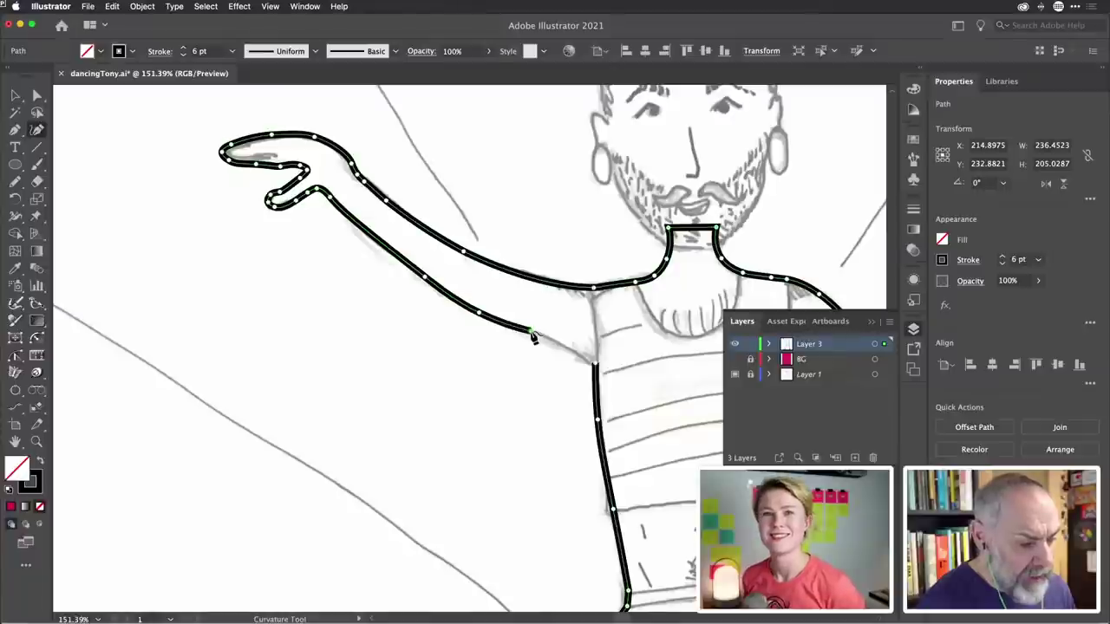
{"action": "left_click", "coordinate": [595, 367]}
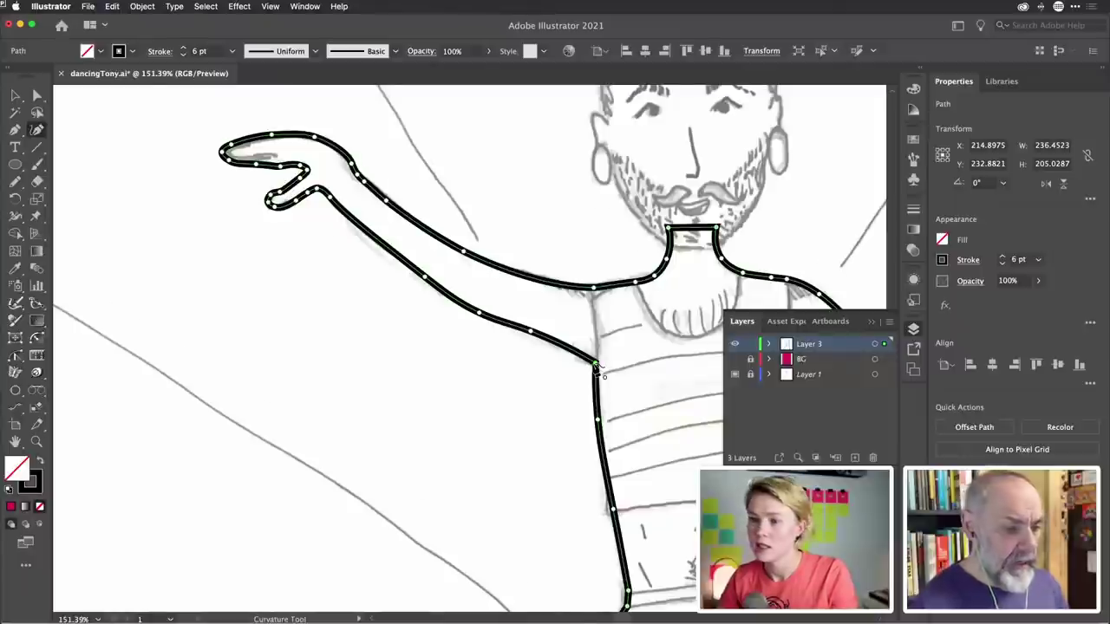
{"action": "scroll", "coordinate": [595, 367], "scroll_direction": "down", "scroll_amount": 5}
{"action": "scroll", "coordinate": [595, 366], "scroll_direction": "down", "scroll_amount": 2}
{"action": "scroll", "coordinate": [595, 367], "scroll_direction": "right", "scroll_amount": 2}
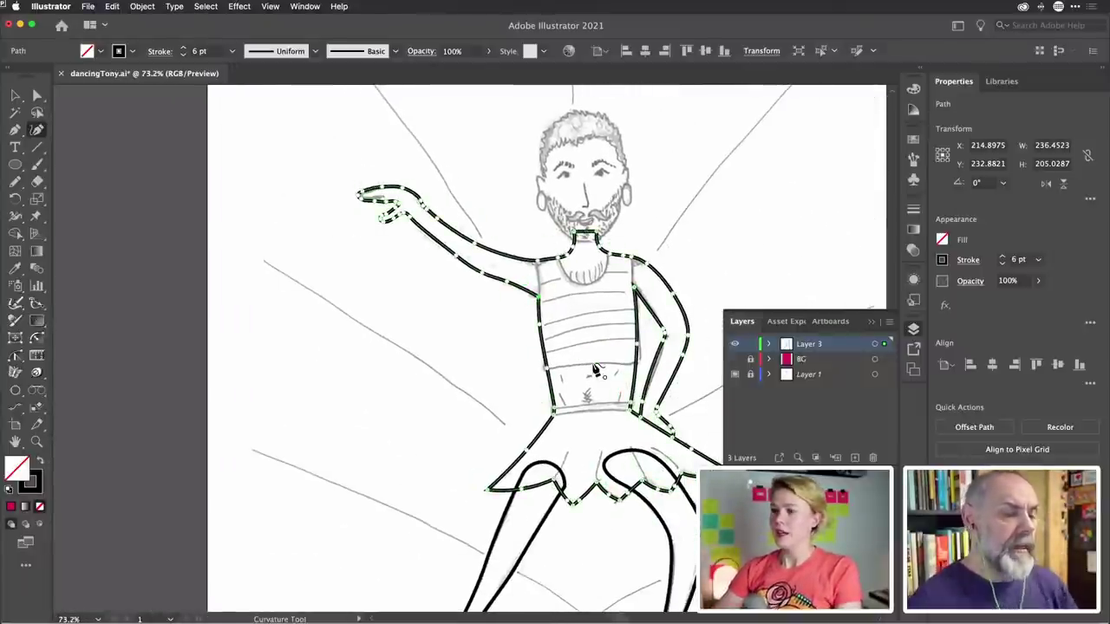
{"action": "scroll", "coordinate": [553, 327], "scroll_direction": "up", "scroll_amount": 5}
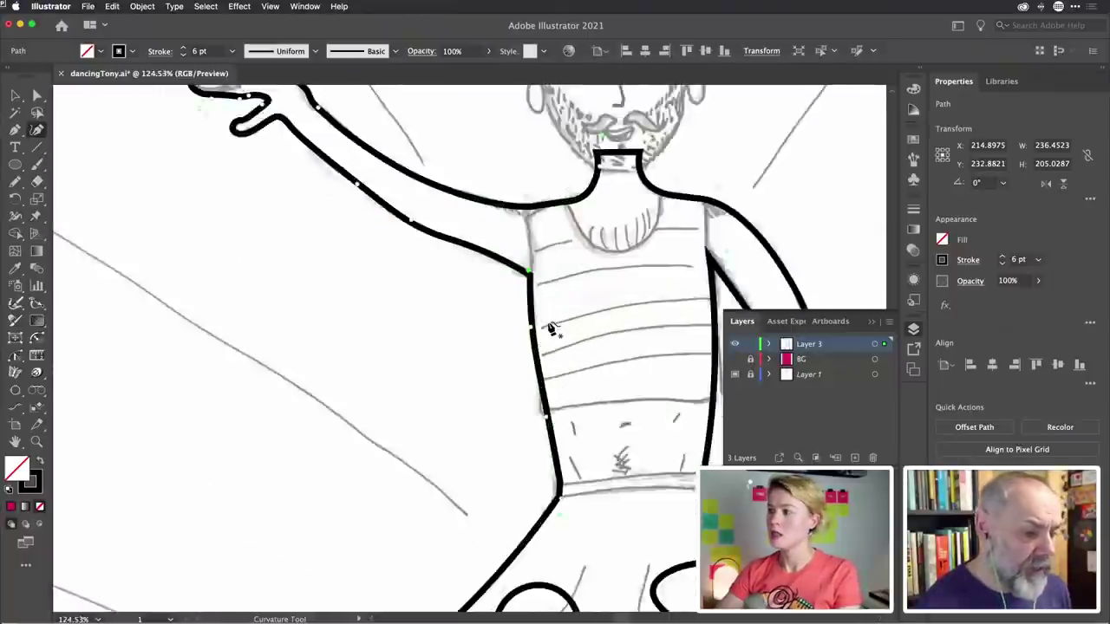
{"action": "scroll", "coordinate": [553, 327], "scroll_direction": "down", "scroll_amount": 2}
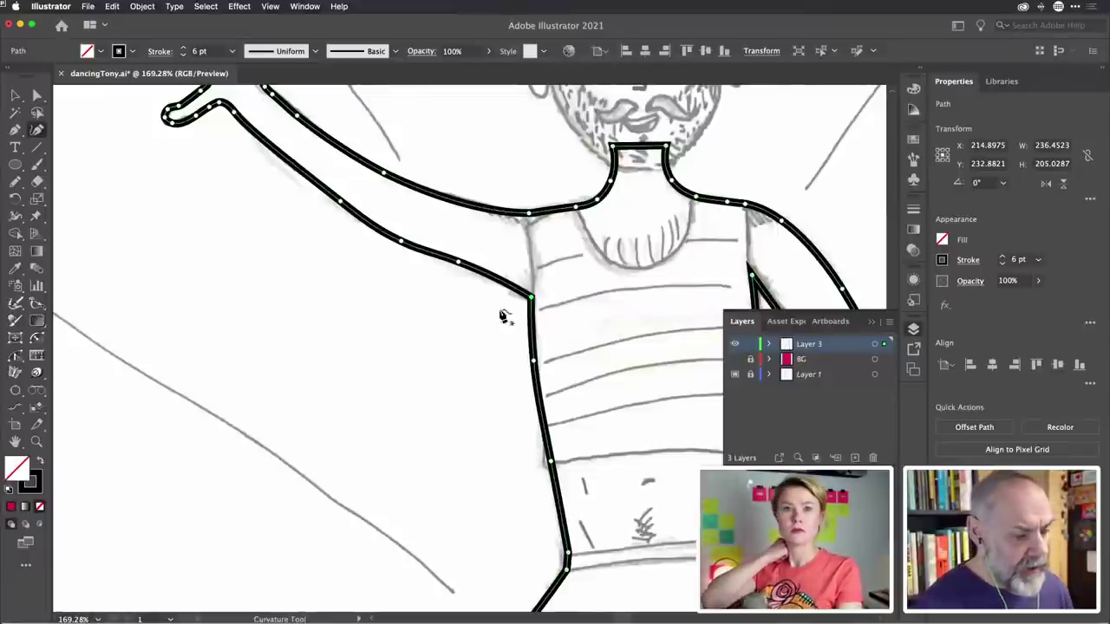
Draw the tank top's left edge from armpit to shoulder, with a corner point and the top end on the strap
{"action": "left_click", "coordinate": [473, 350]}
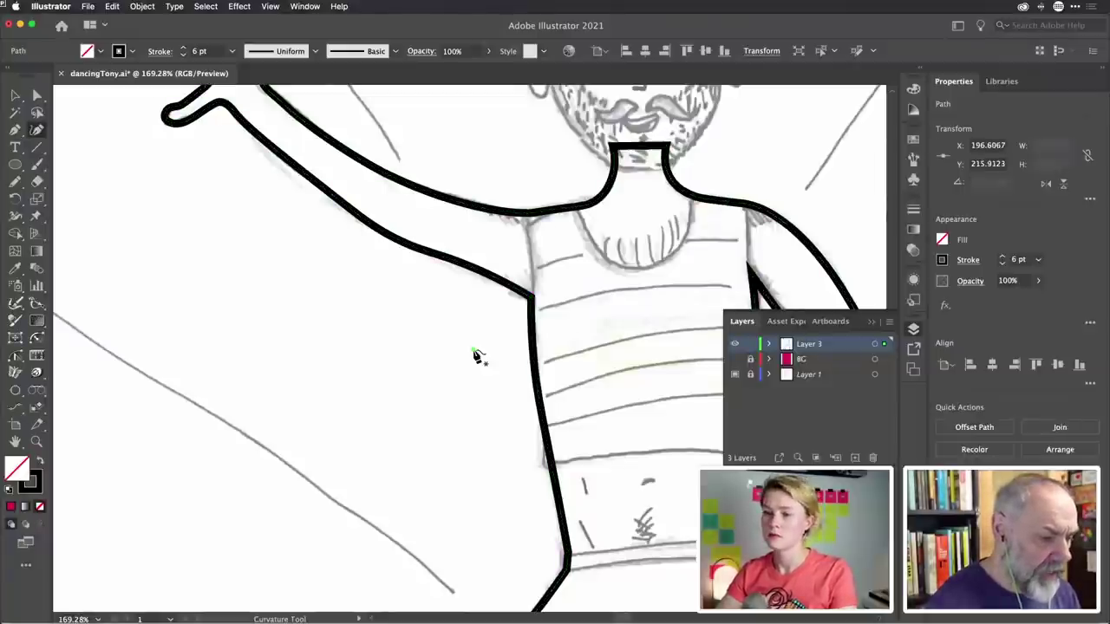
{"action": "left_click", "coordinate": [550, 296]}
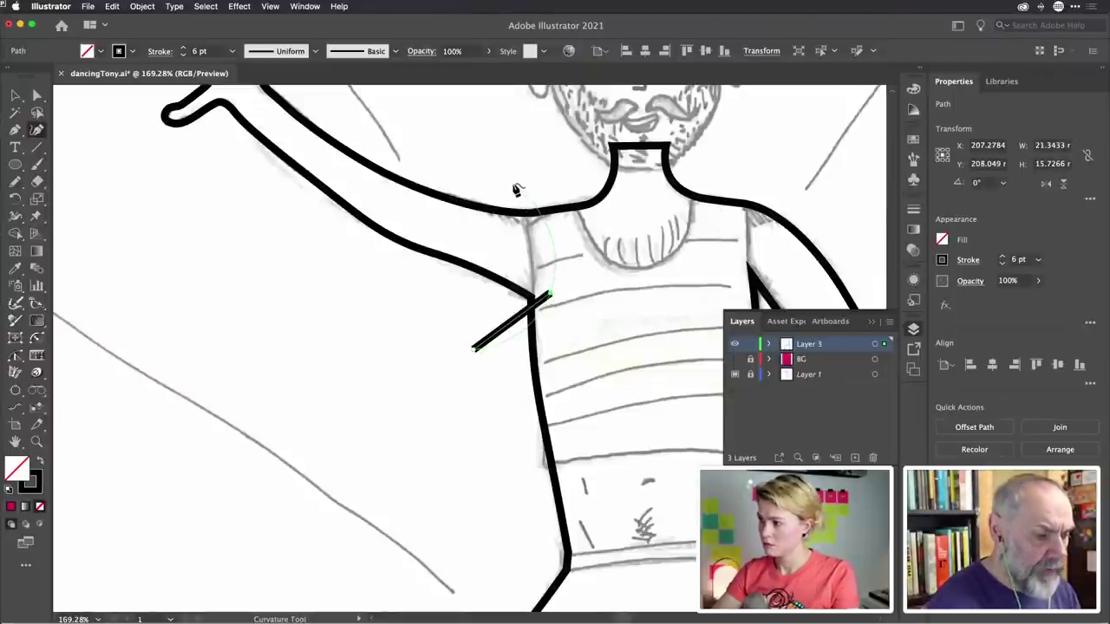
{"action": "left_click", "coordinate": [516, 186]}
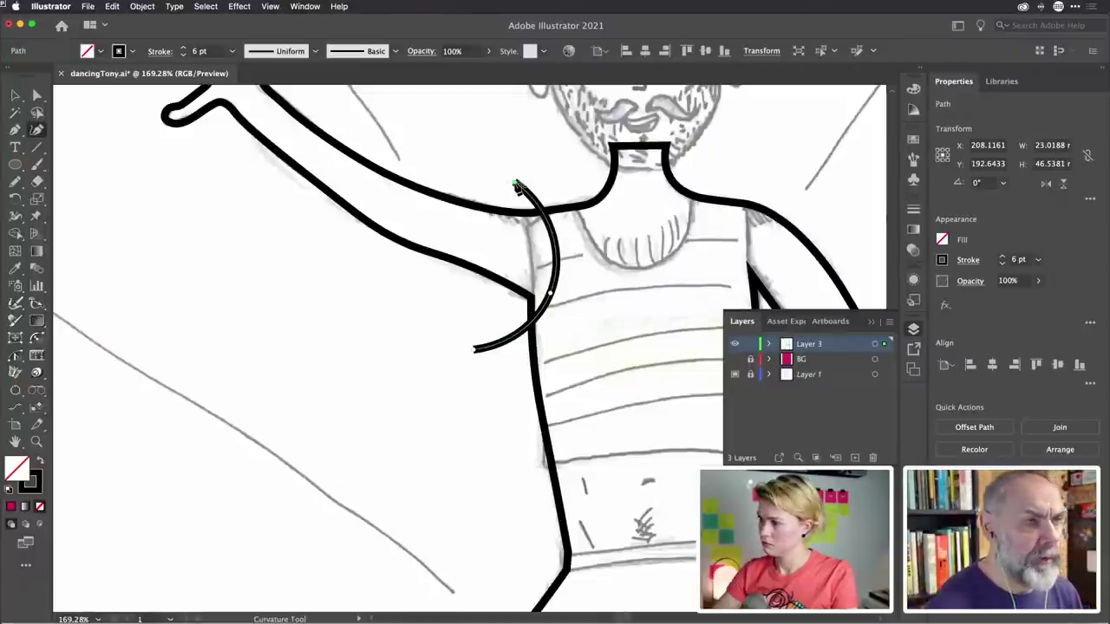
{"action": "mouse_move", "coordinate": [550, 292]}
{"action": "left_mouse_down"}
{"action": "mouse_move", "coordinate": [521, 280]}
{"action": "mouse_move", "coordinate": [521, 318]}
{"action": "mouse_move", "coordinate": [532, 279]}
{"action": "mouse_move", "coordinate": [526, 321]}
{"action": "mouse_move", "coordinate": [531, 298]}
{"action": "left_mouse_up"}
{"action": "double_click", "coordinate": [533, 278]}
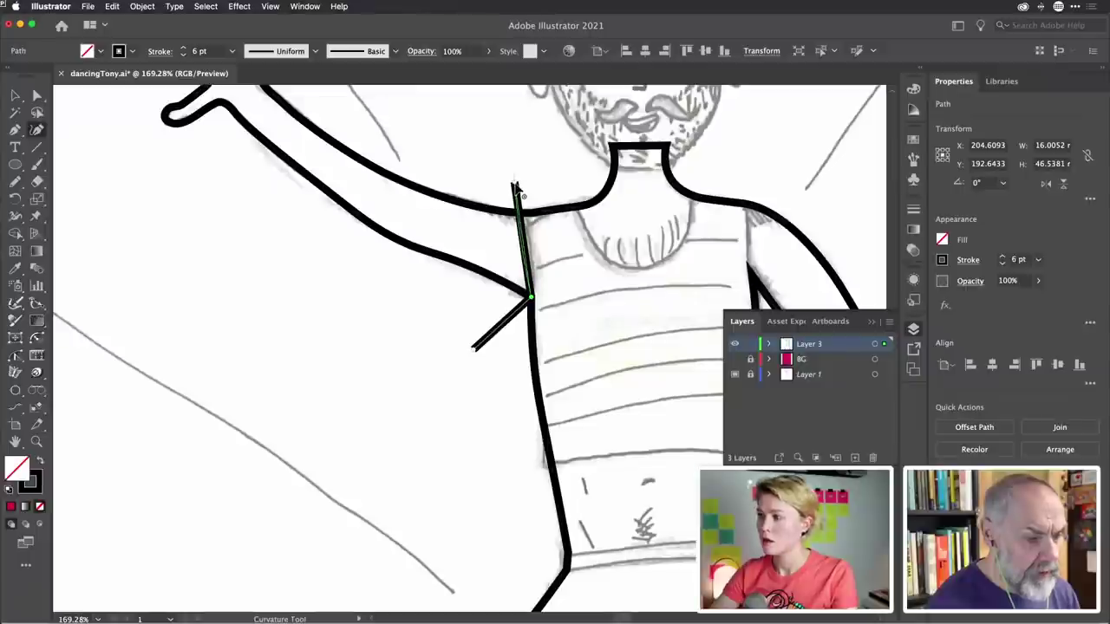
{"action": "mouse_move", "coordinate": [513, 184]}
{"action": "left_mouse_down"}
{"action": "mouse_move", "coordinate": [528, 186]}
{"action": "mouse_move", "coordinate": [498, 185]}
{"action": "mouse_move", "coordinate": [521, 185]}
{"action": "left_mouse_up"}
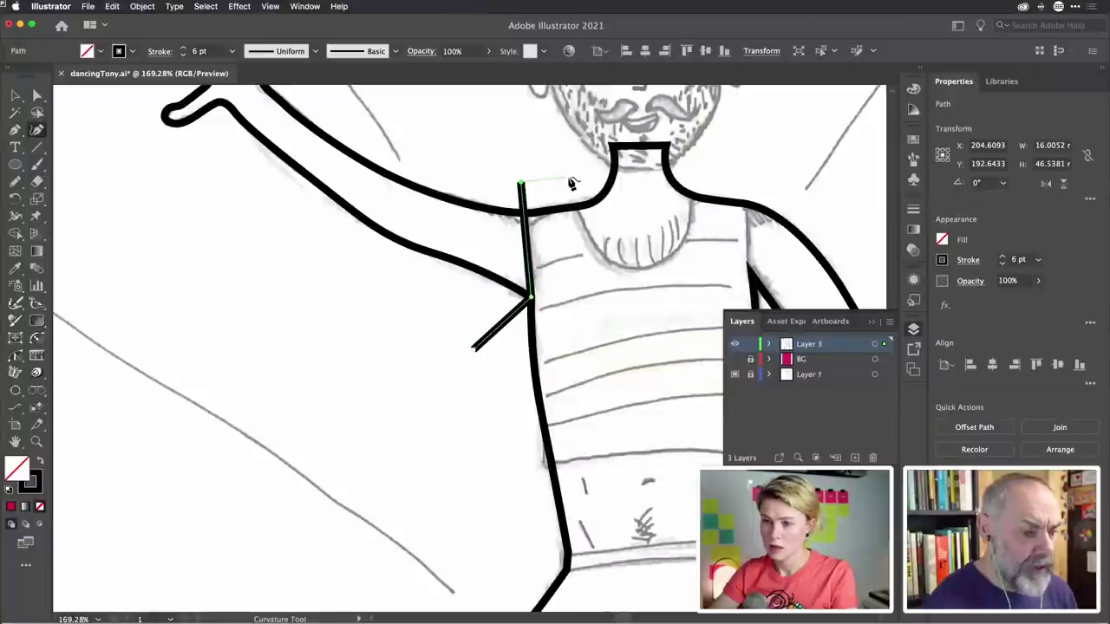
Trace the left strap, the scooped neckline and the top of the right strap
{"action": "left_click", "coordinate": [570, 181]}
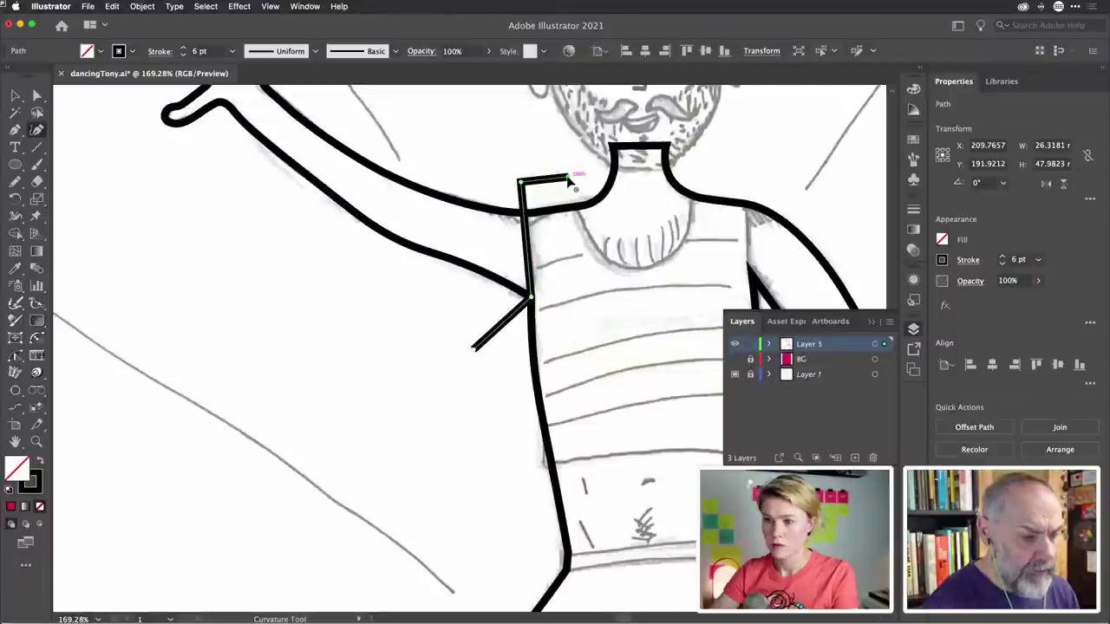
{"action": "left_click", "coordinate": [581, 224]}
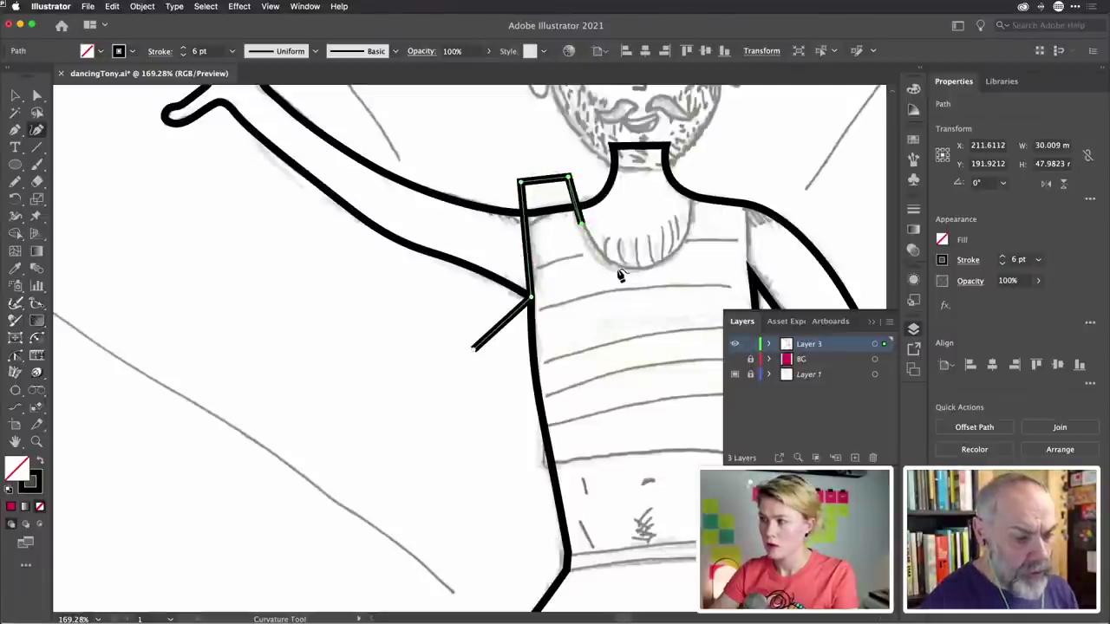
{"action": "left_click", "coordinate": [606, 259]}
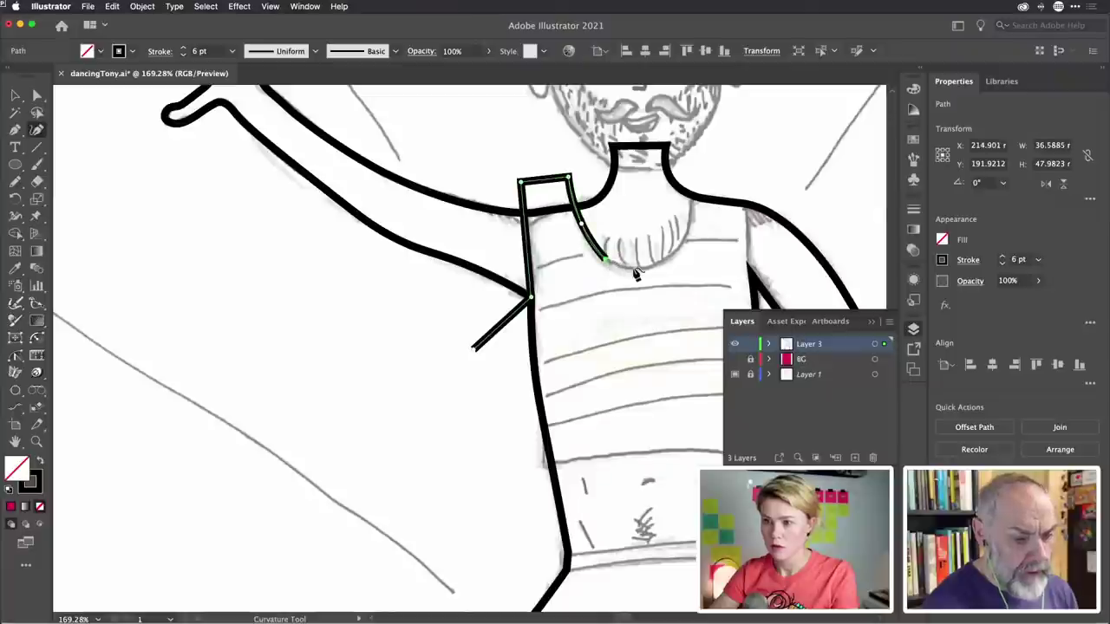
{"action": "left_click", "coordinate": [635, 268]}
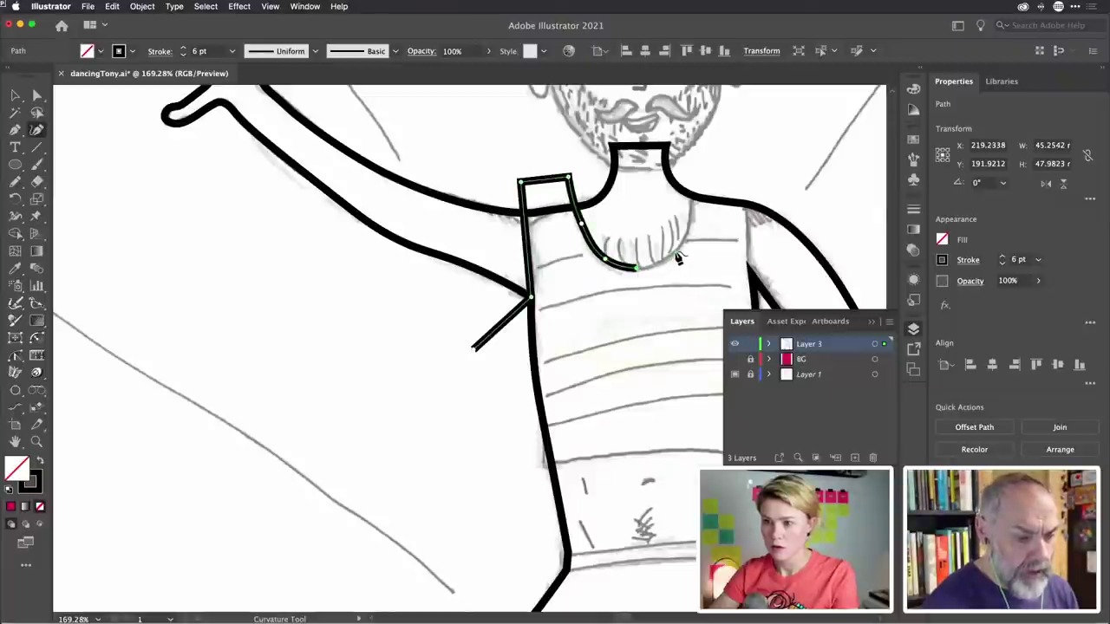
{"action": "left_click", "coordinate": [675, 252]}
{"action": "left_click", "coordinate": [688, 227]}
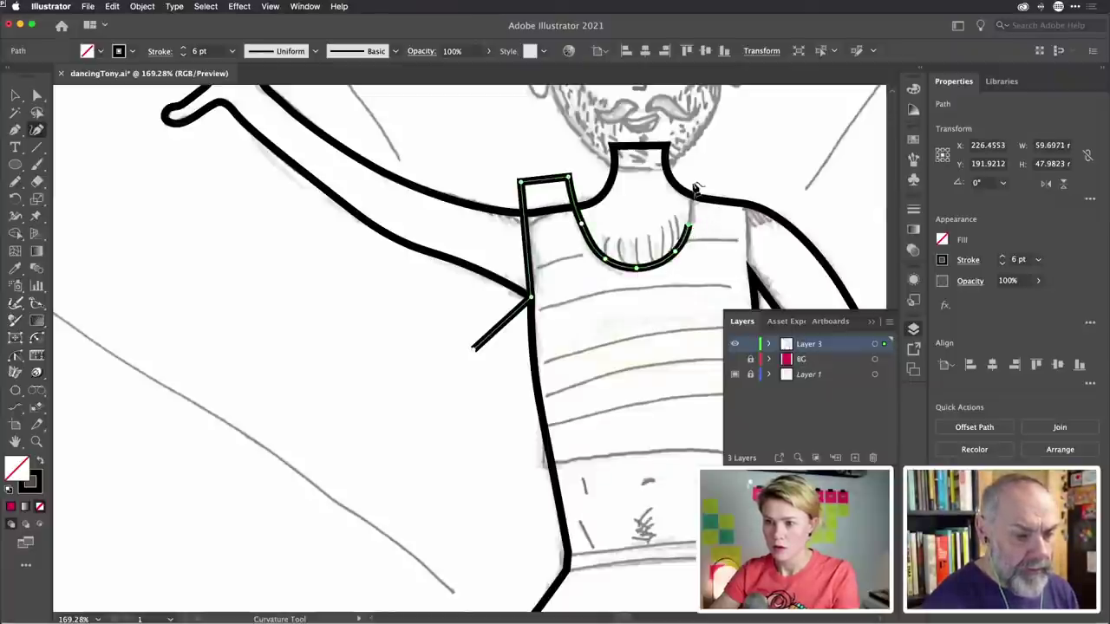
{"action": "left_click", "coordinate": [693, 167]}
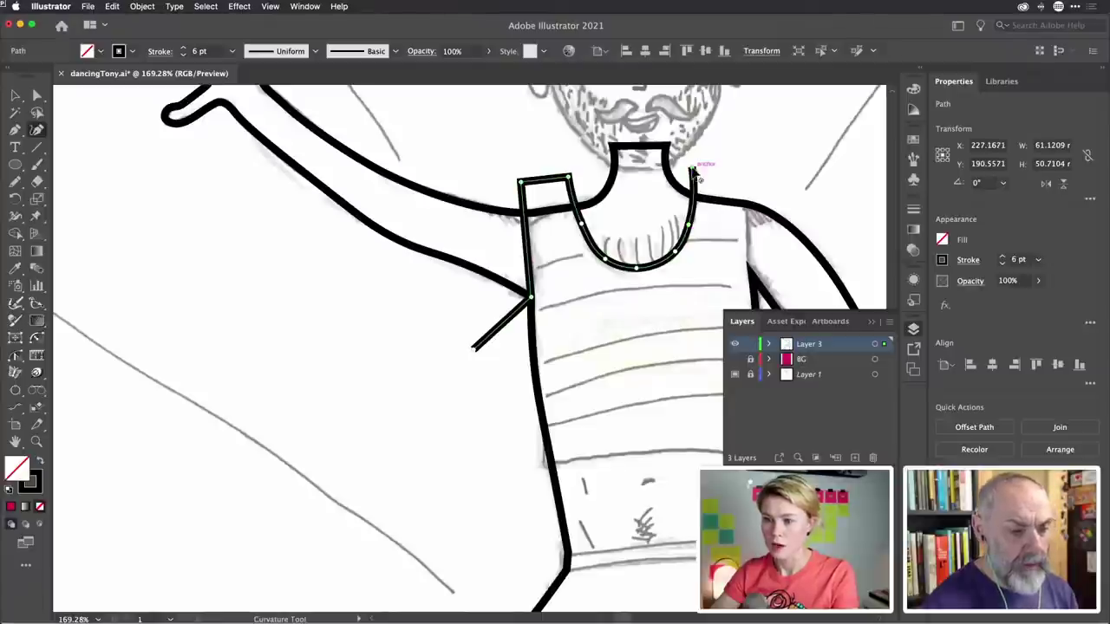
{"action": "left_click", "coordinate": [744, 171]}
Carry the outline down the tank top's right edge to the hem's right corner, adjusting its points
{"action": "scroll", "coordinate": [748, 178], "scroll_direction": "right", "scroll_amount": 5}
{"action": "scroll", "coordinate": [748, 178], "scroll_direction": "down", "scroll_amount": 2}
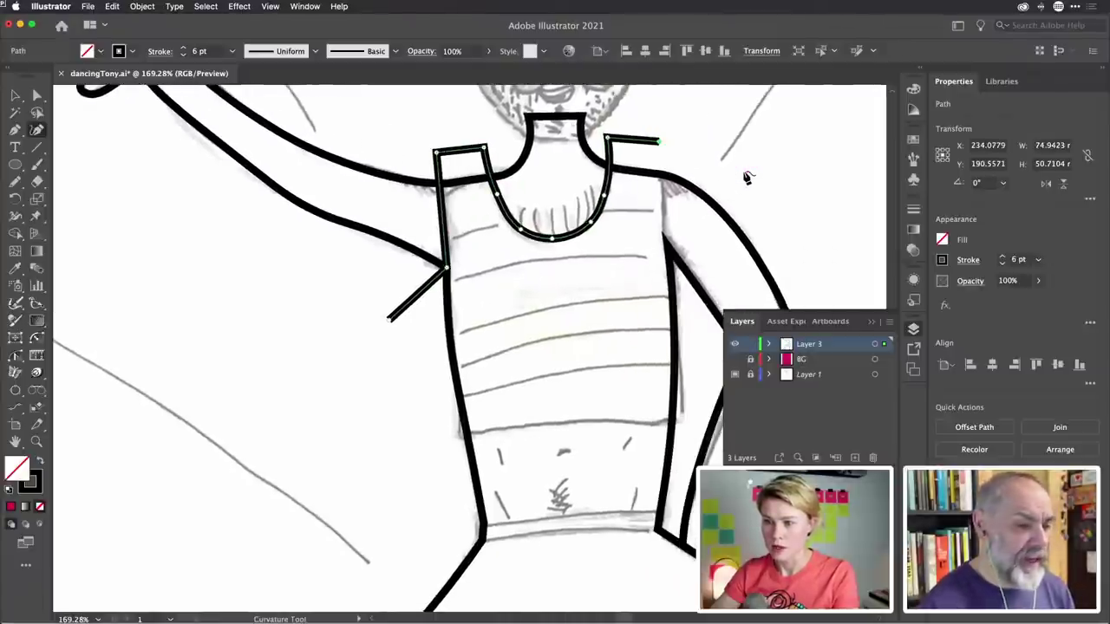
{"action": "left_click", "coordinate": [691, 311]}
{"action": "left_click", "coordinate": [639, 338]}
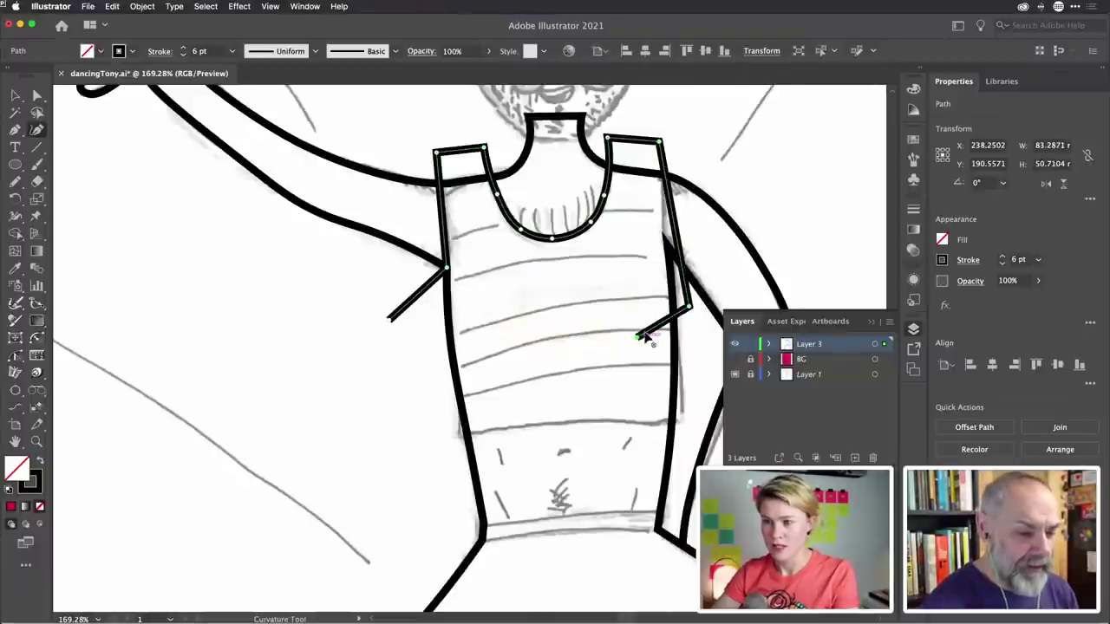
{"action": "left_click_drag", "start_coordinate": [691, 311], "coordinate": [666, 242]}
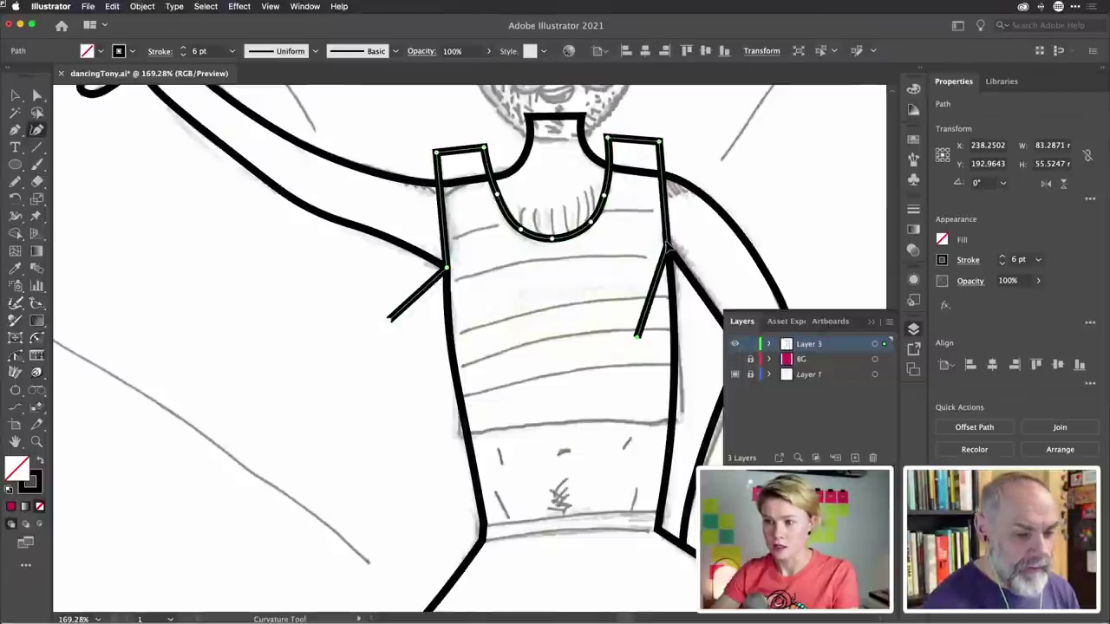
{"action": "left_click", "coordinate": [669, 245]}
{"action": "left_click_drag", "start_coordinate": [638, 339], "coordinate": [704, 334]}
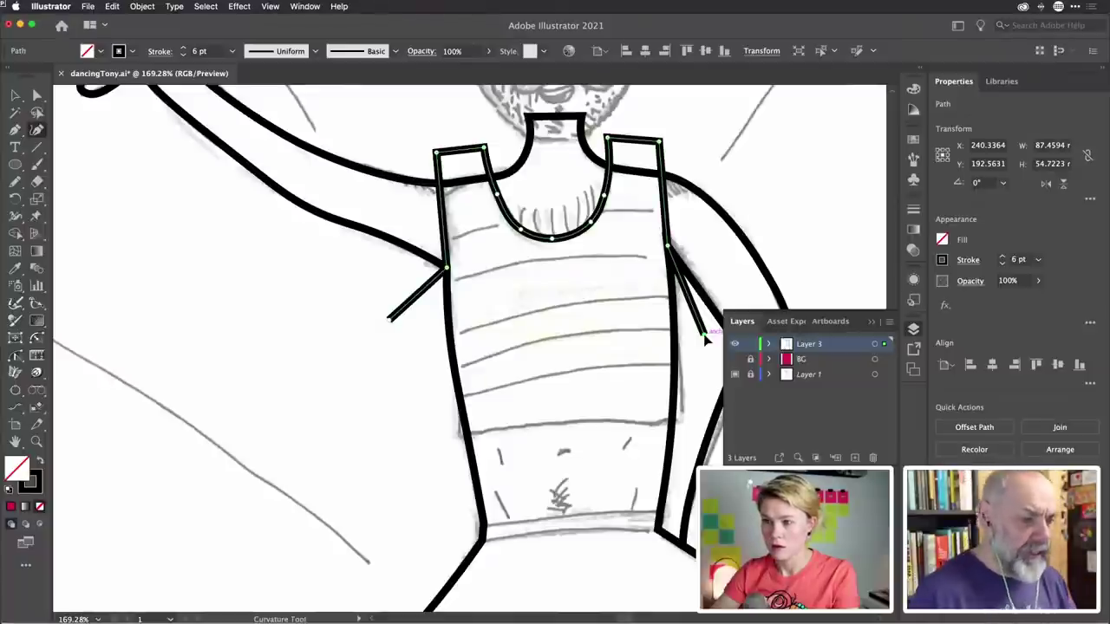
{"action": "left_click", "coordinate": [691, 421]}
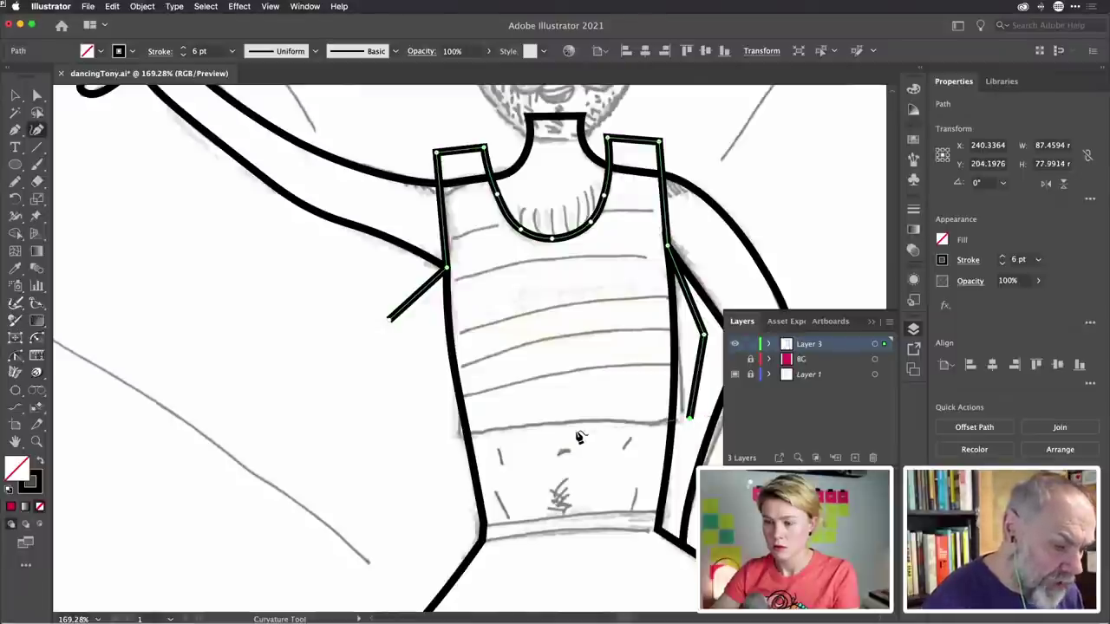
Place the final anchor at the hem's left end for a straight hem line, then open the Object menu
{"action": "left_click", "coordinate": [440, 433]}
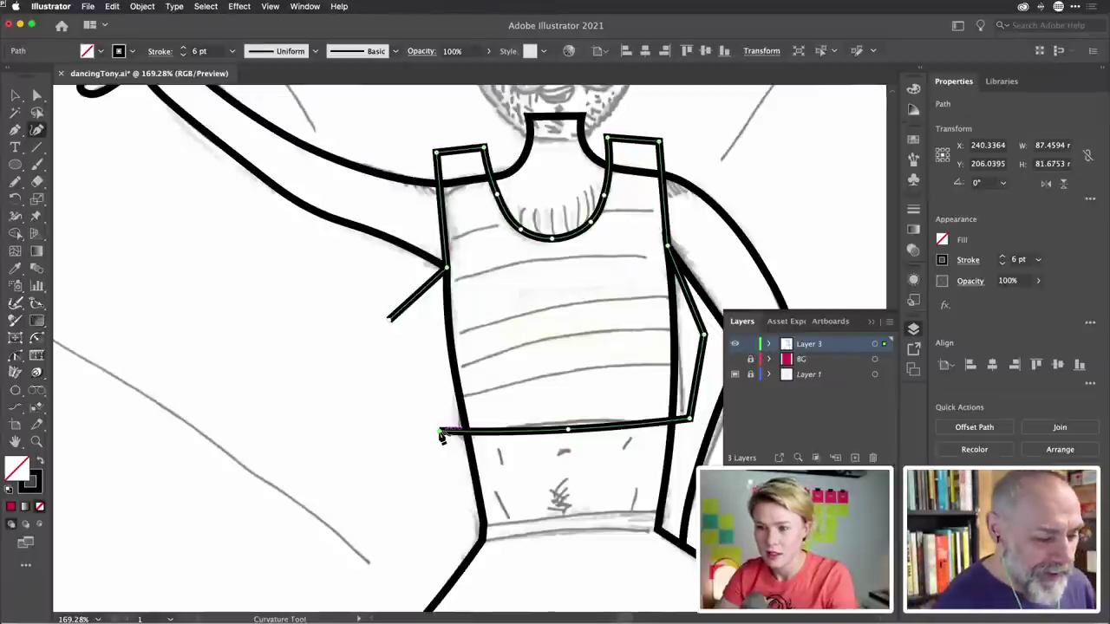
{"action": "left_click", "coordinate": [440, 433]}
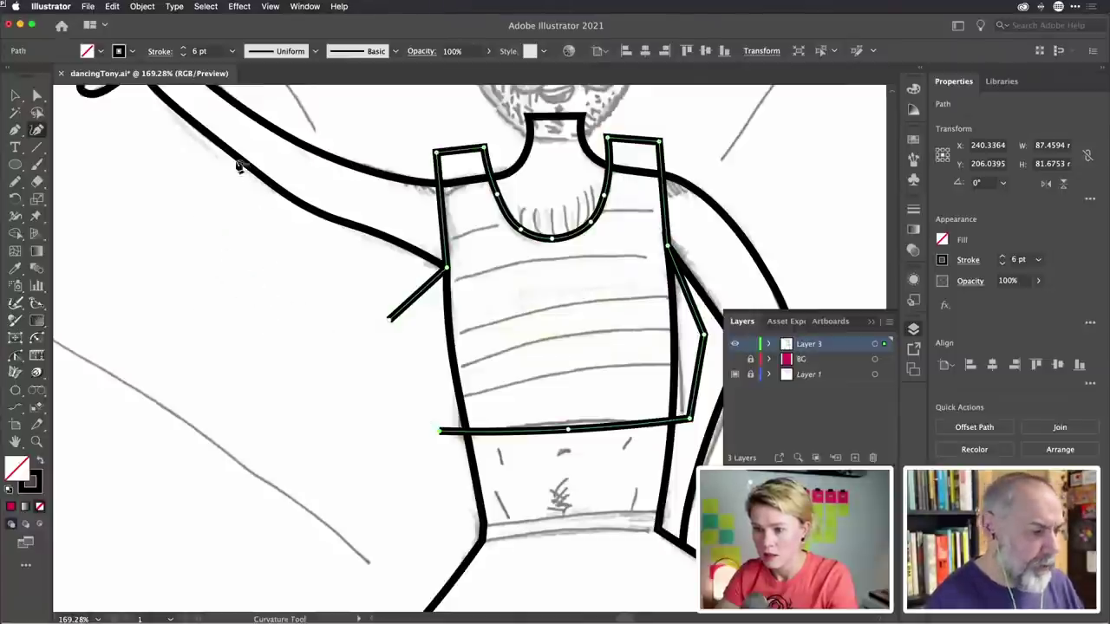
{"action": "left_click", "coordinate": [147, 8]}
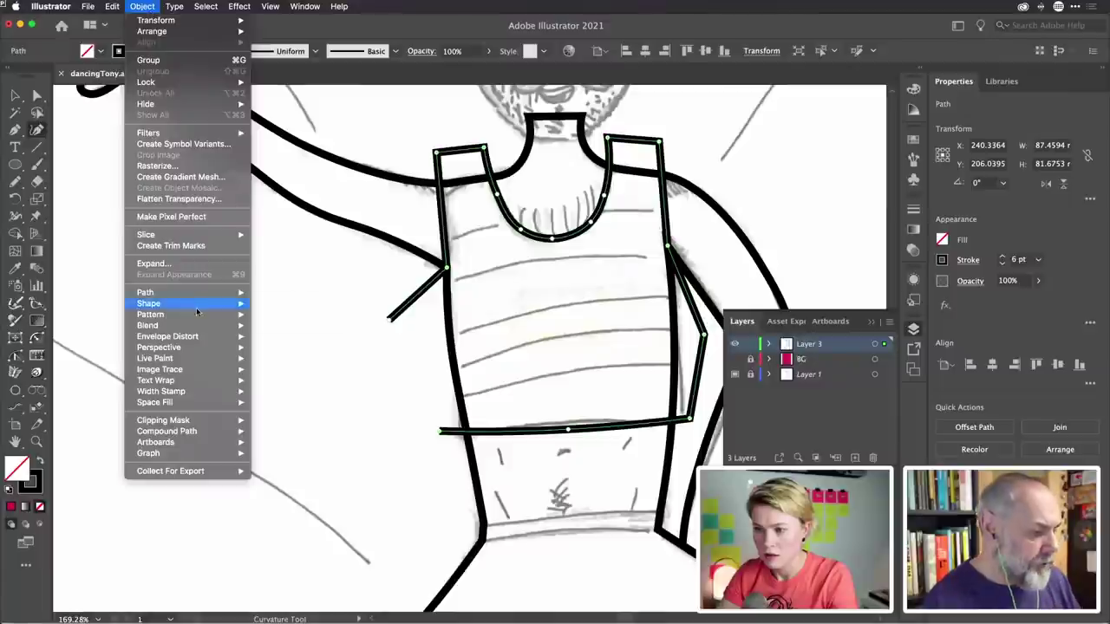
{"action": "mouse_move", "coordinate": [208, 295]}
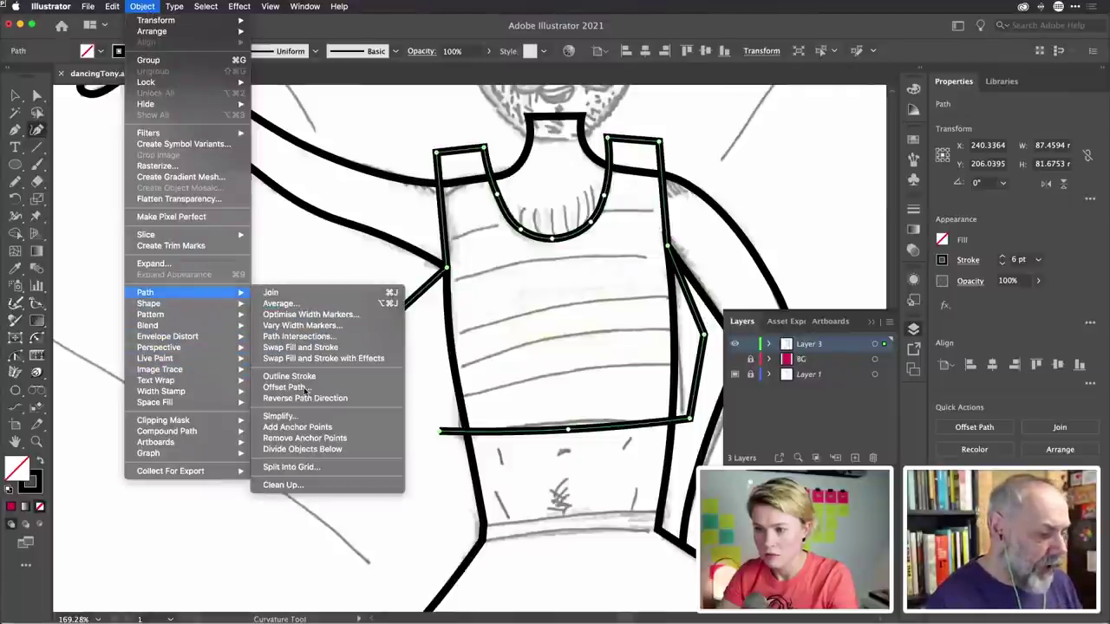
{"action": "left_click", "coordinate": [315, 450]}
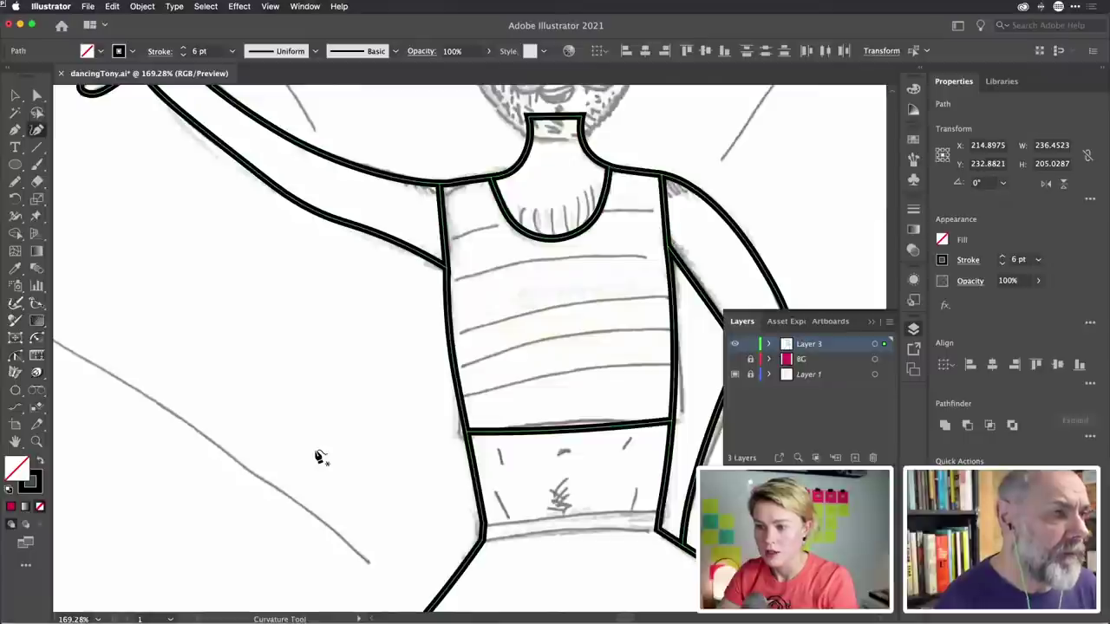
{"action": "key", "text": "ctrl+z"}
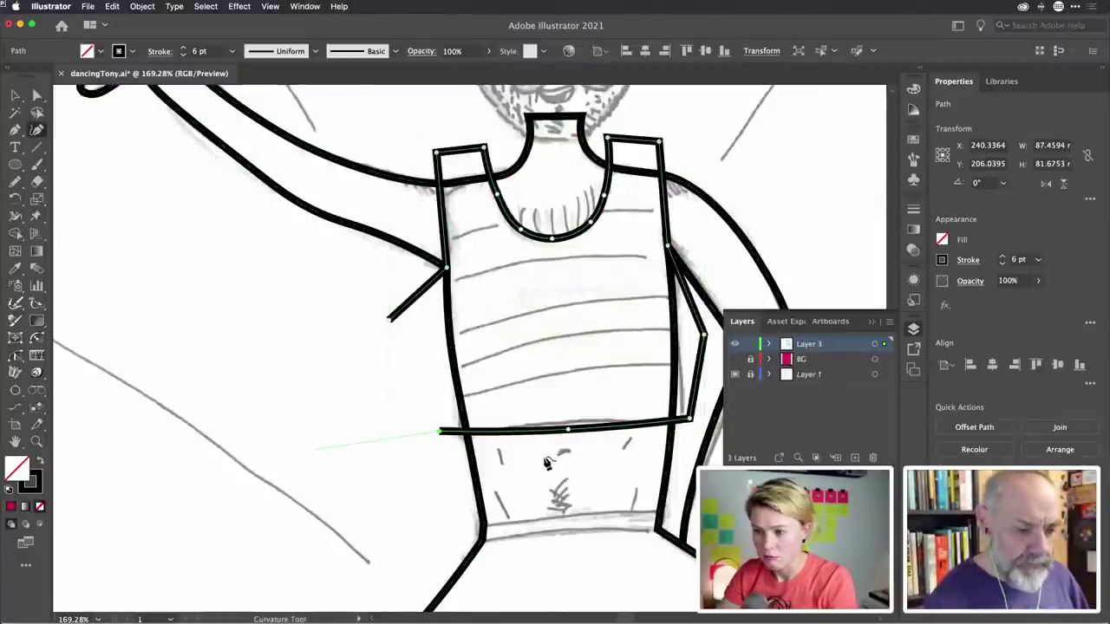
{"action": "scroll", "coordinate": [515, 424], "scroll_direction": "down", "scroll_amount": 2}
{"action": "scroll", "coordinate": [519, 424], "scroll_direction": "down", "scroll_amount": 2}
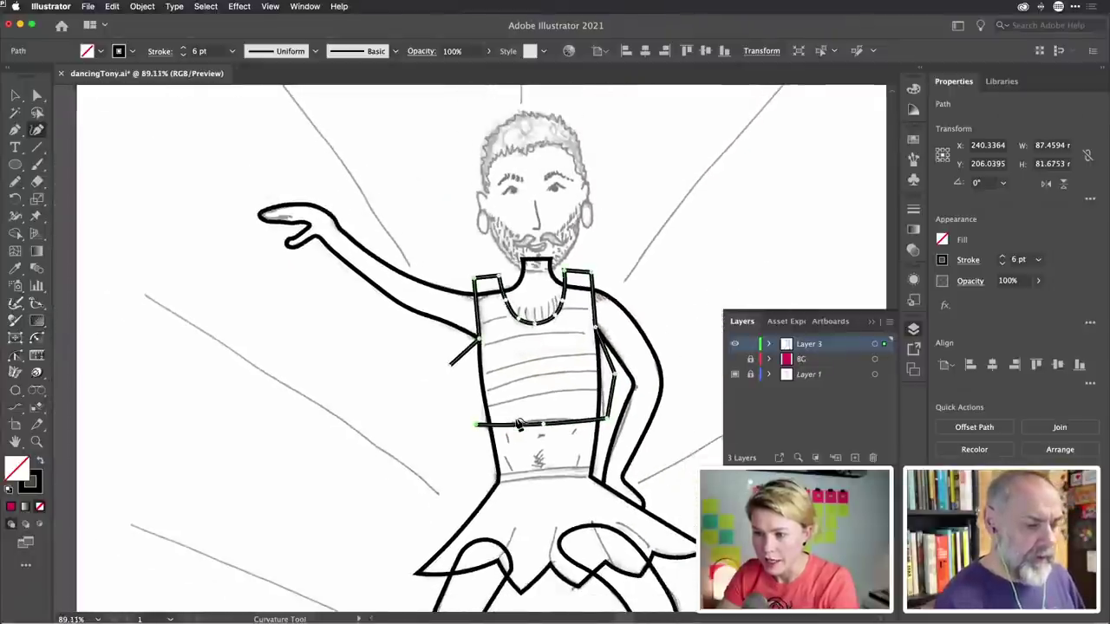
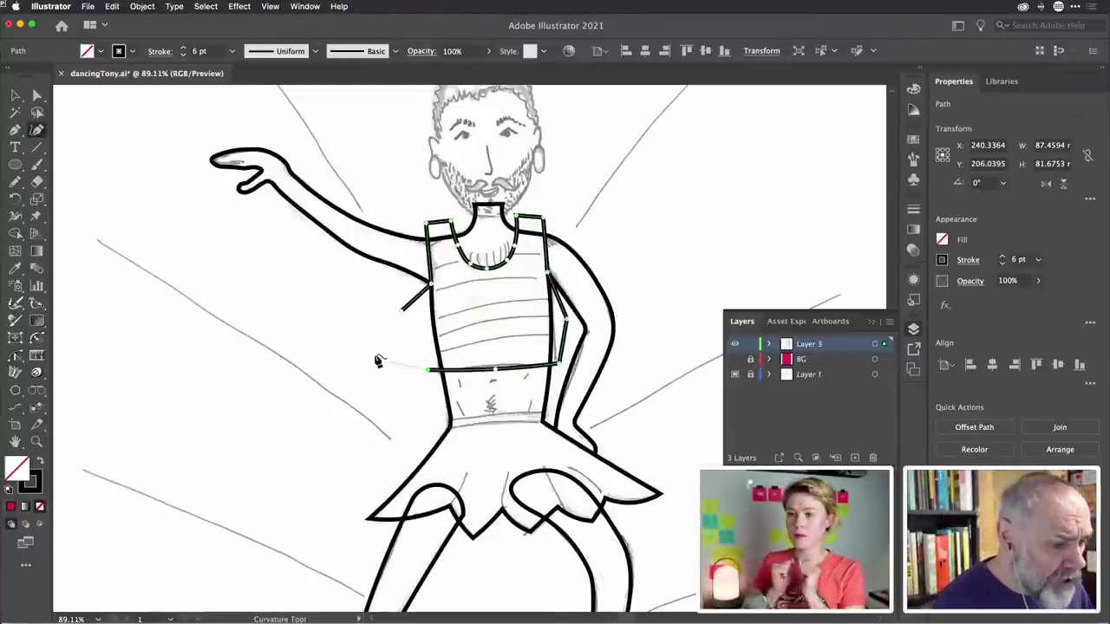
Split the body outline below along the tank-top path with Divide Objects Below
{"action": "left_click", "coordinate": [142, 7]}
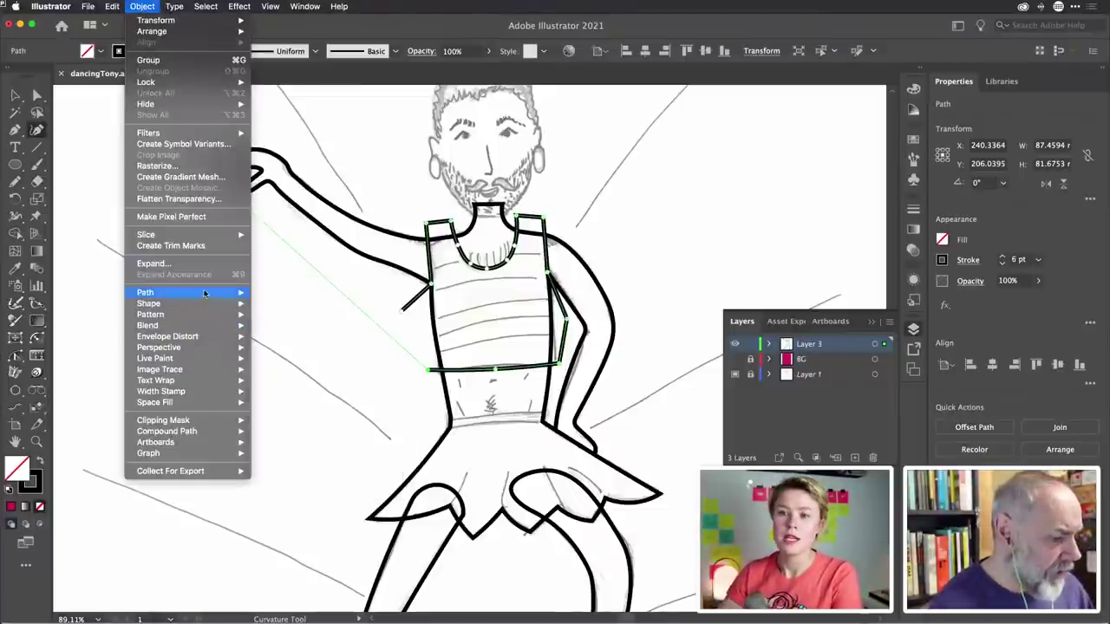
{"action": "mouse_move", "coordinate": [207, 292]}
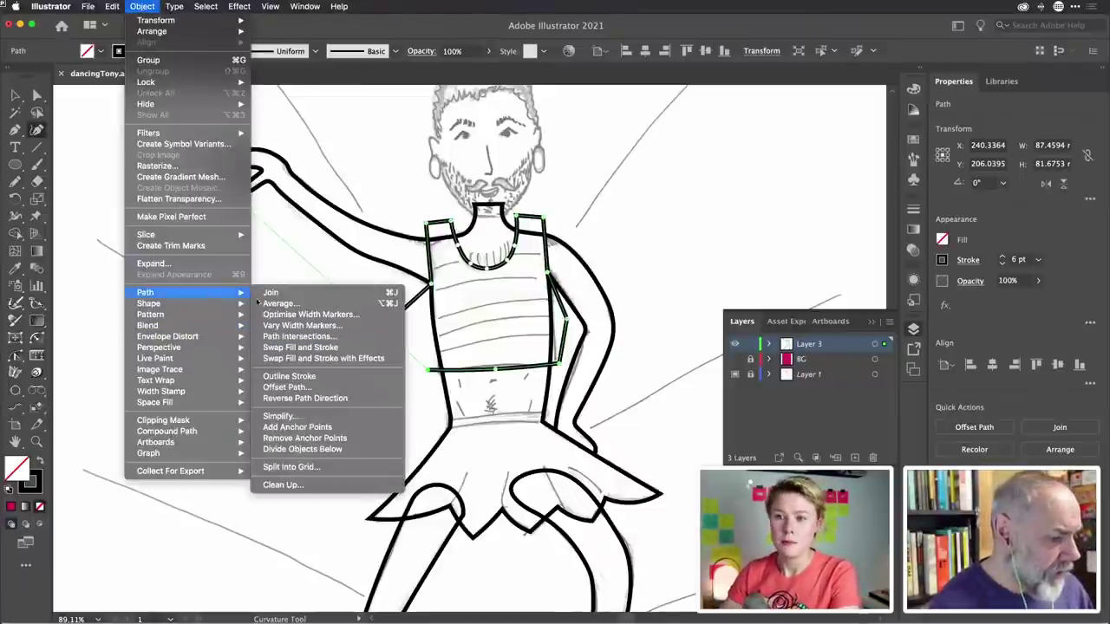
{"action": "left_click", "coordinate": [285, 449]}
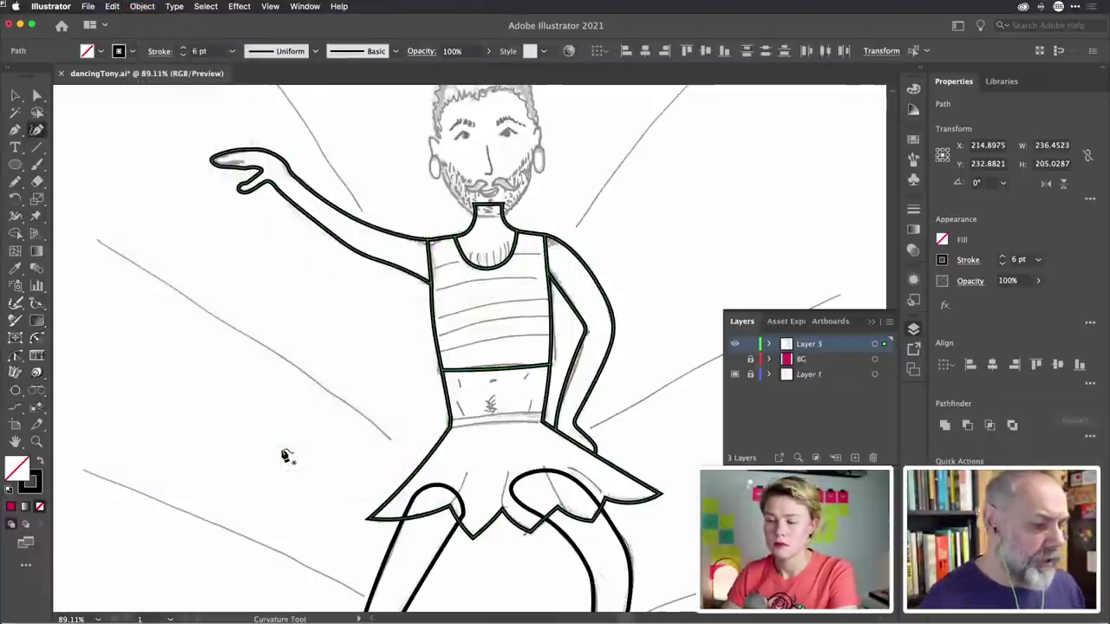
Test the raised arm, bent arm and tank-top pieces by dragging each aside and undoing
{"action": "left_click", "coordinate": [15, 96]}
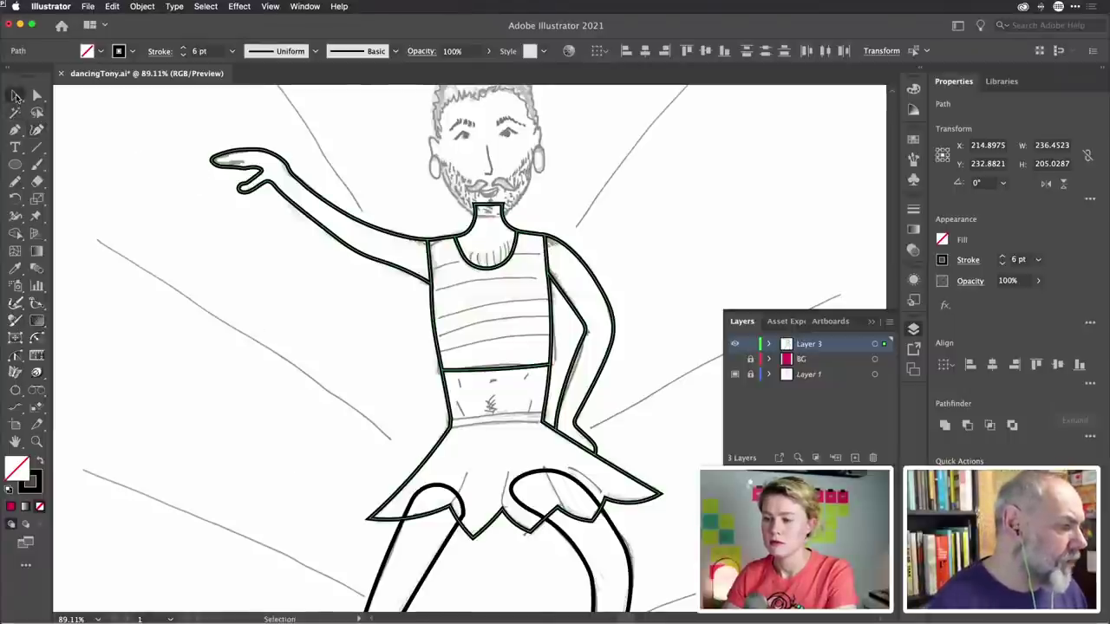
{"action": "left_click", "coordinate": [124, 164]}
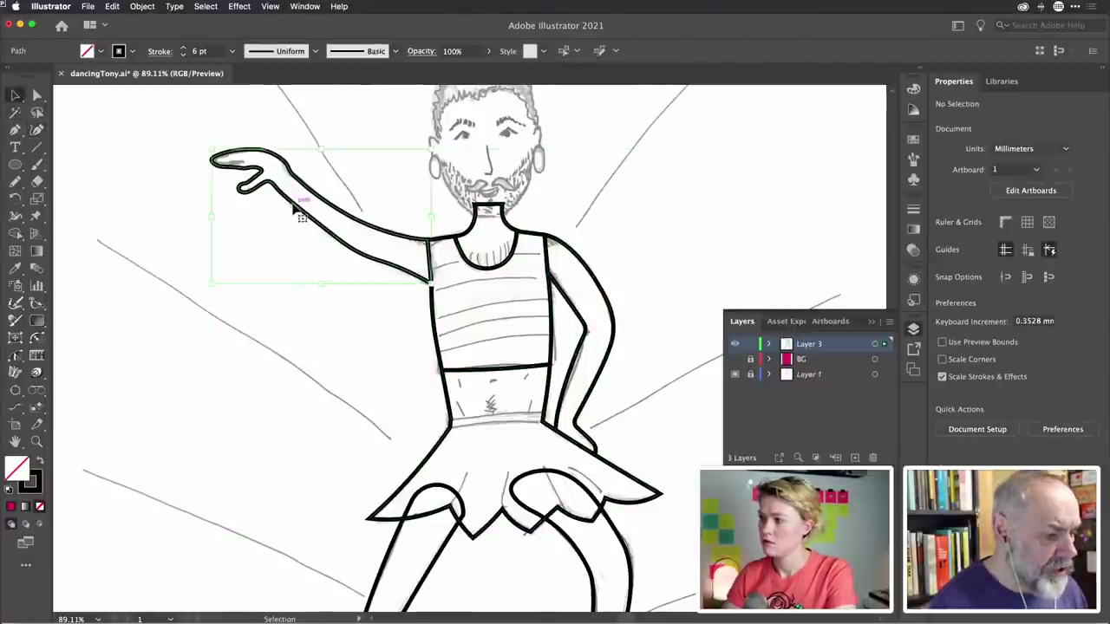
{"action": "left_click_drag", "start_coordinate": [295, 209], "coordinate": [211, 201]}
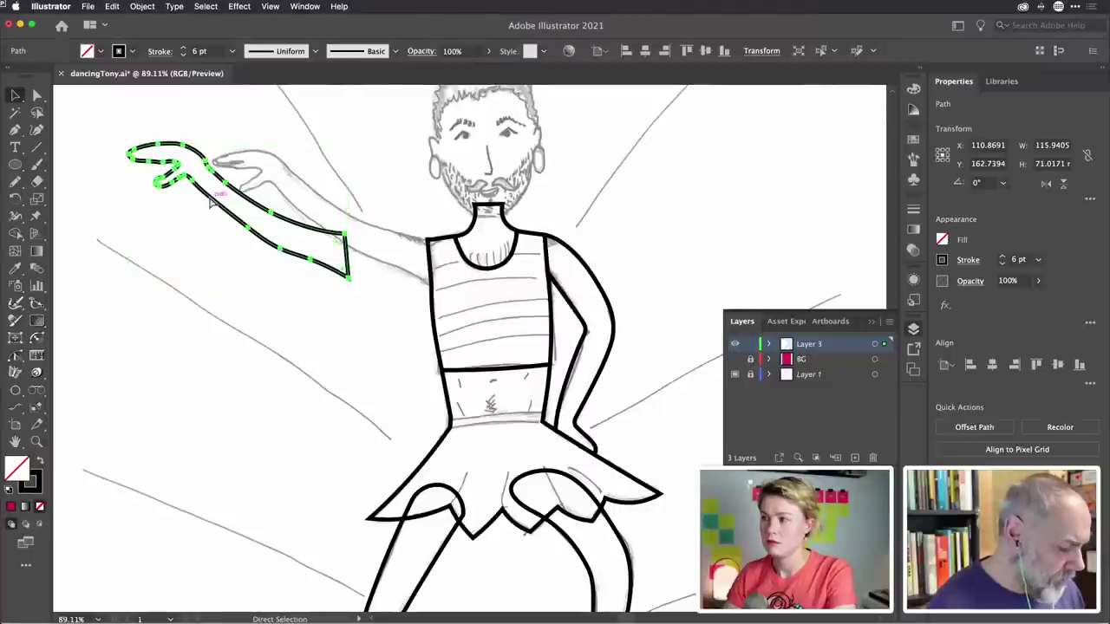
{"action": "key", "text": "super+z"}
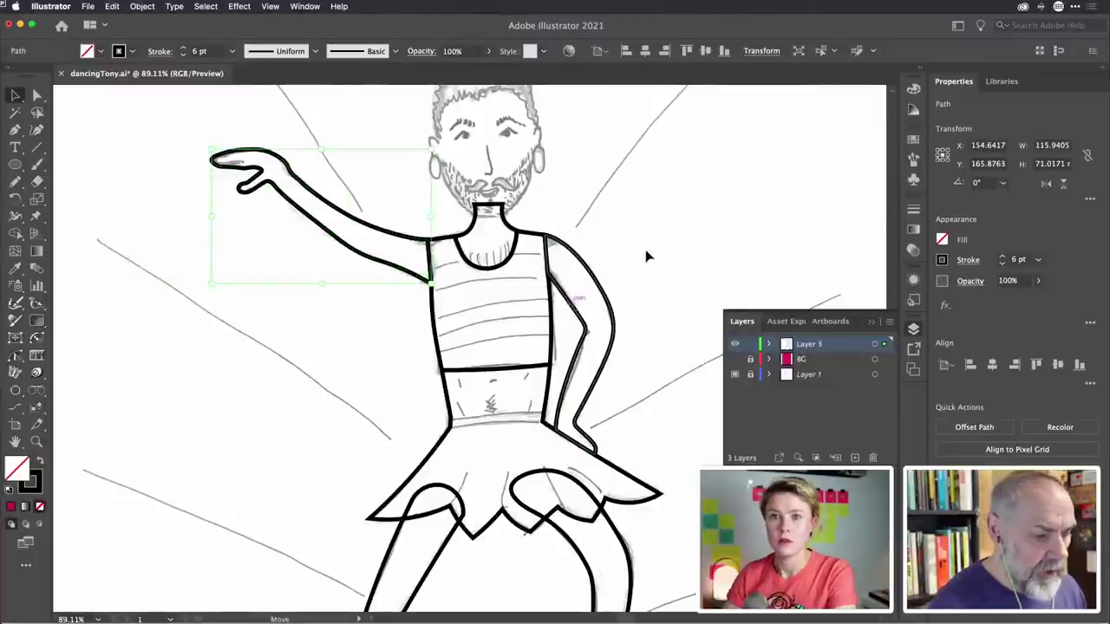
{"action": "left_click_drag", "start_coordinate": [578, 304], "coordinate": [663, 250]}
{"action": "key", "text": "super+z"}
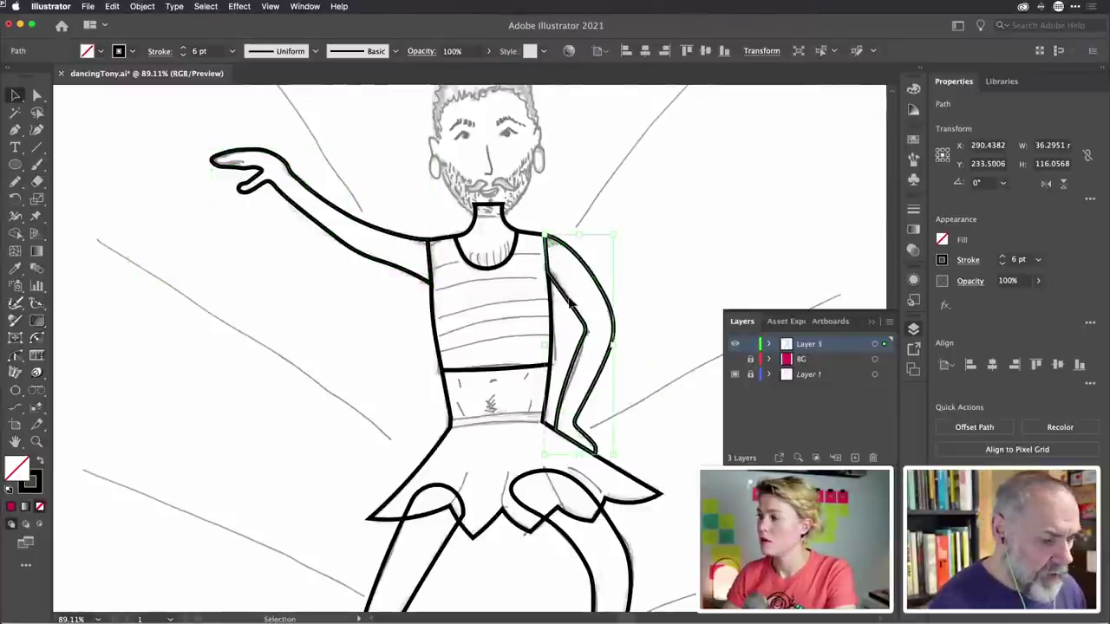
{"action": "left_click_drag", "start_coordinate": [521, 373], "coordinate": [330, 381]}
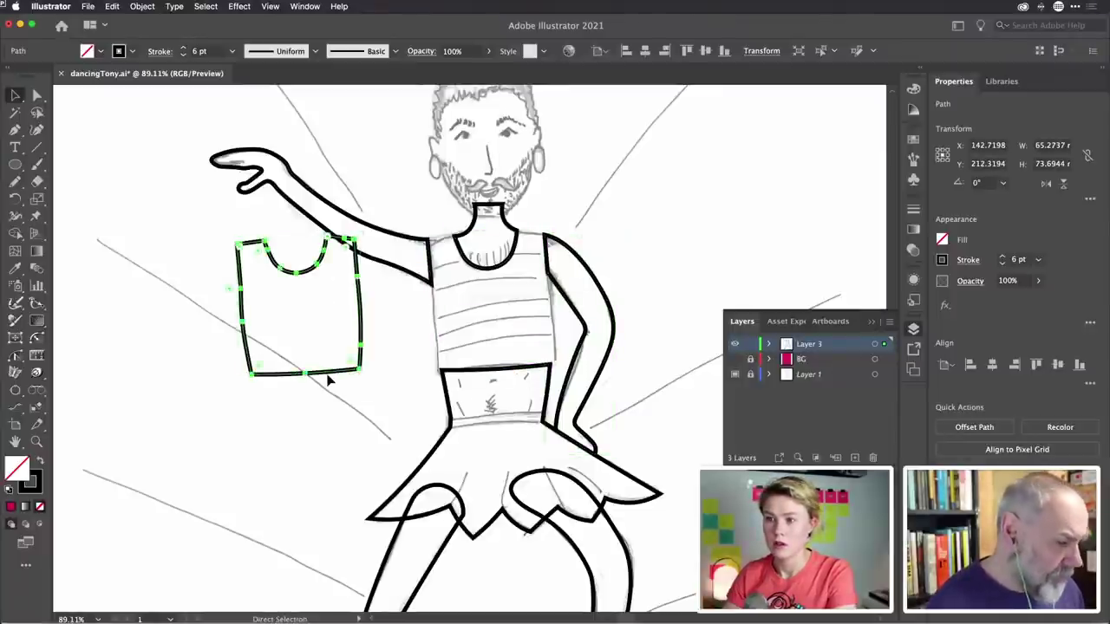
{"action": "key", "text": "super+z"}
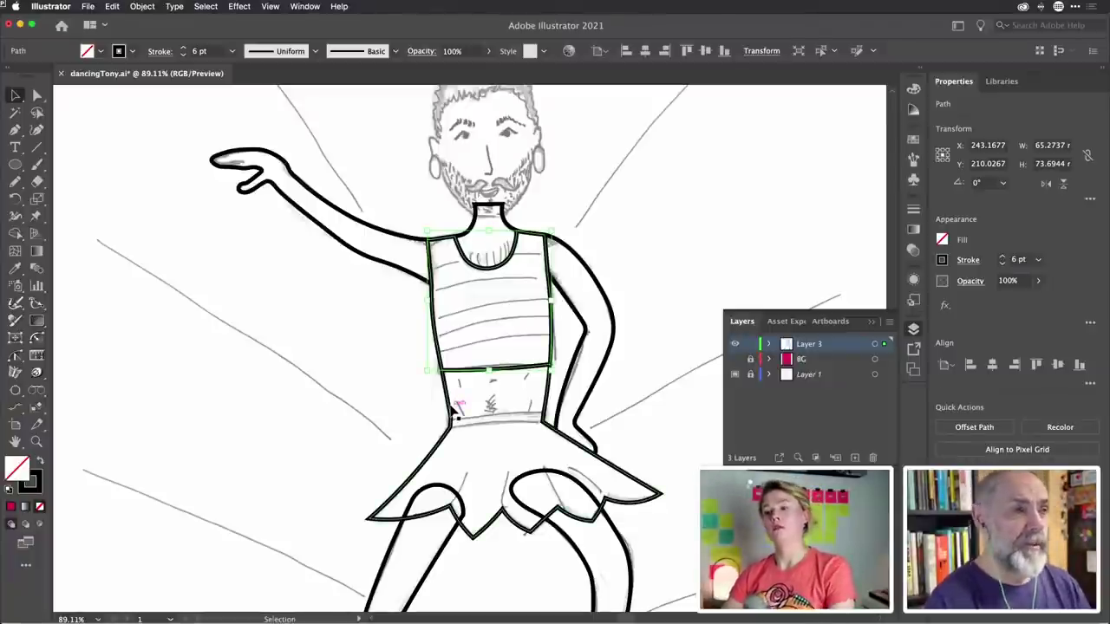
Draw a closed thin waistband path across the waist with the Curvature tool
{"action": "scroll", "coordinate": [511, 451], "scroll_direction": "up", "scroll_amount": 3, "text": "alt"}
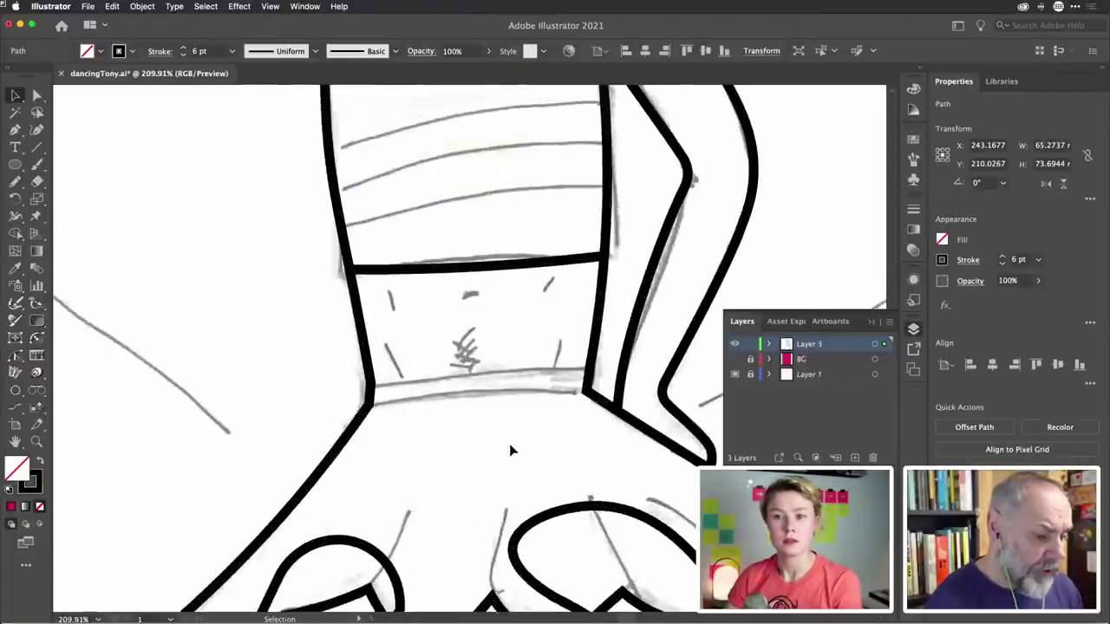
{"action": "scroll", "coordinate": [512, 450], "scroll_direction": "down", "scroll_amount": 1}
{"action": "scroll", "coordinate": [512, 451], "scroll_direction": "down", "scroll_amount": 3, "text": "alt"}
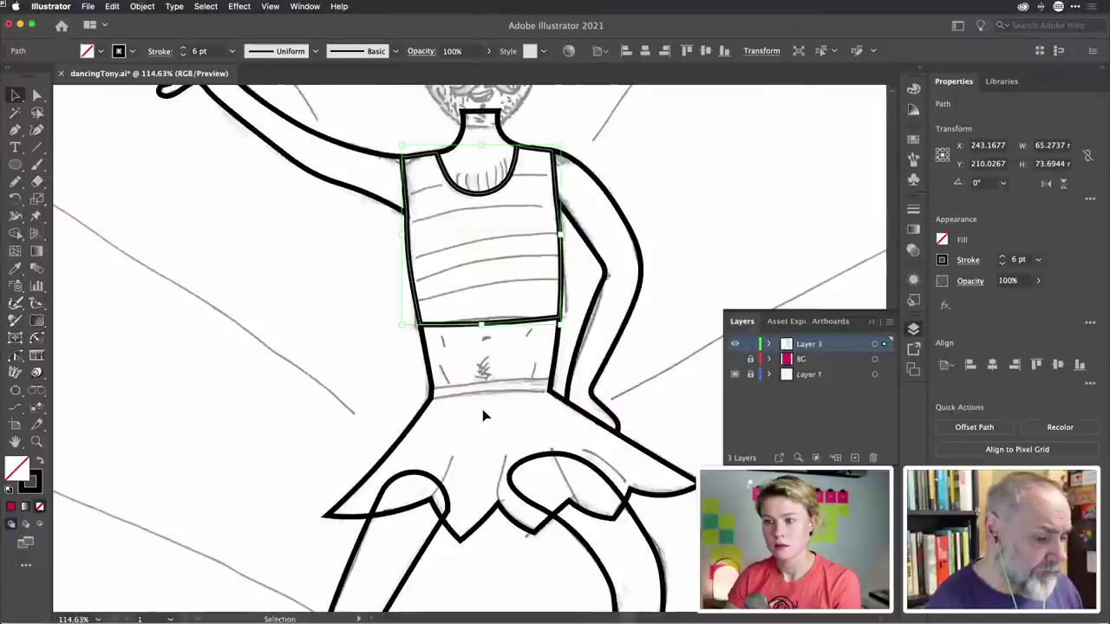
{"action": "left_click", "coordinate": [404, 389]}
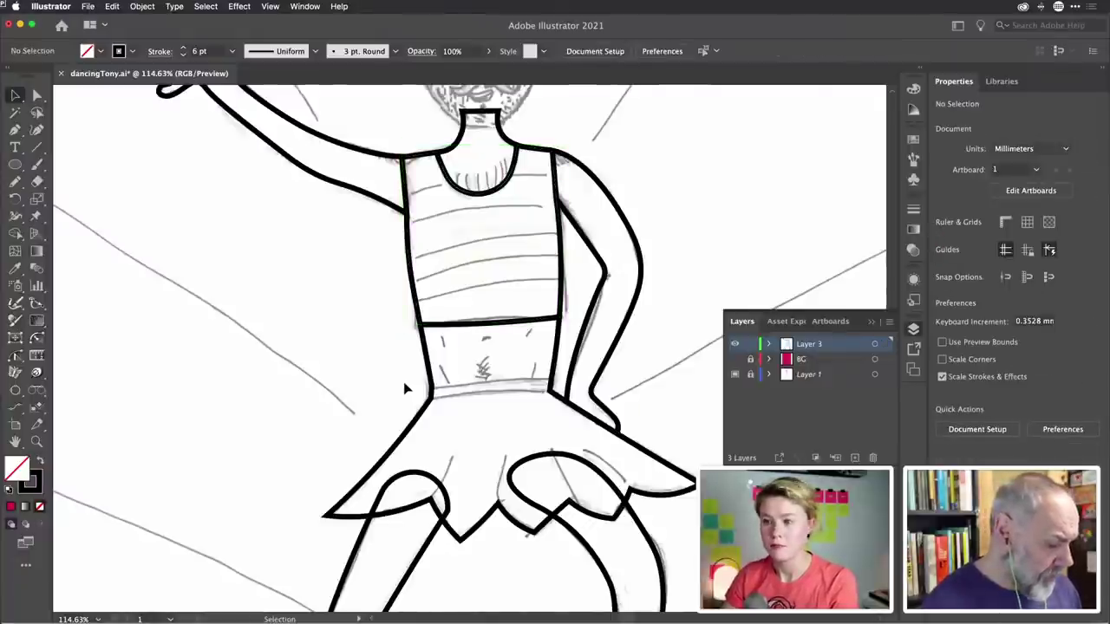
{"action": "key", "text": "shift+grave"}
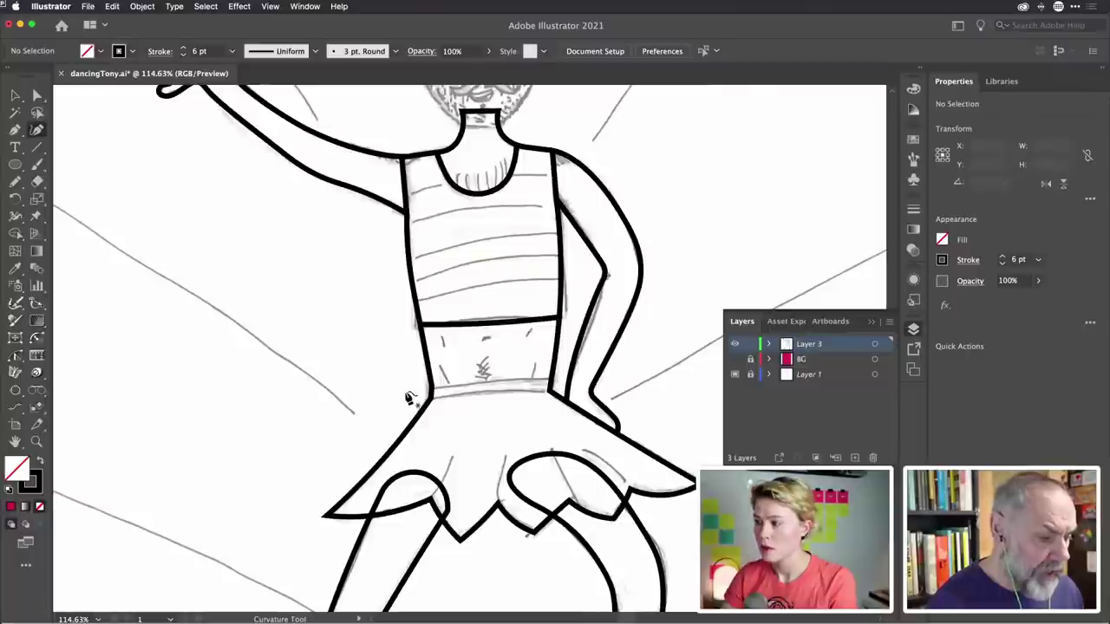
{"action": "left_click", "coordinate": [404, 391]}
{"action": "left_click", "coordinate": [490, 380]}
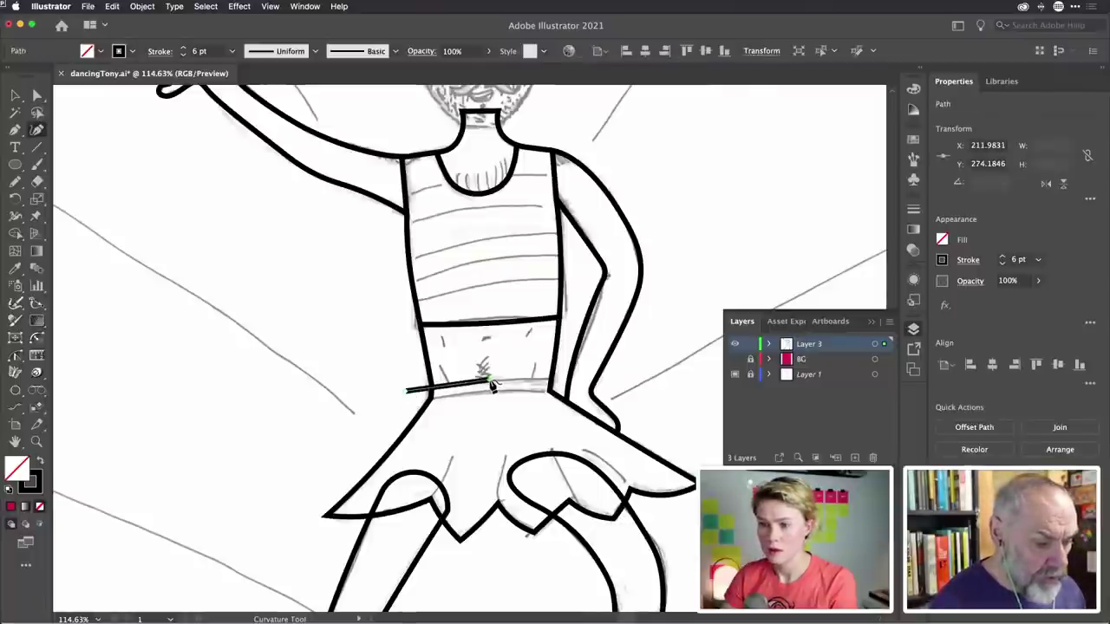
{"action": "left_click", "coordinate": [560, 380]}
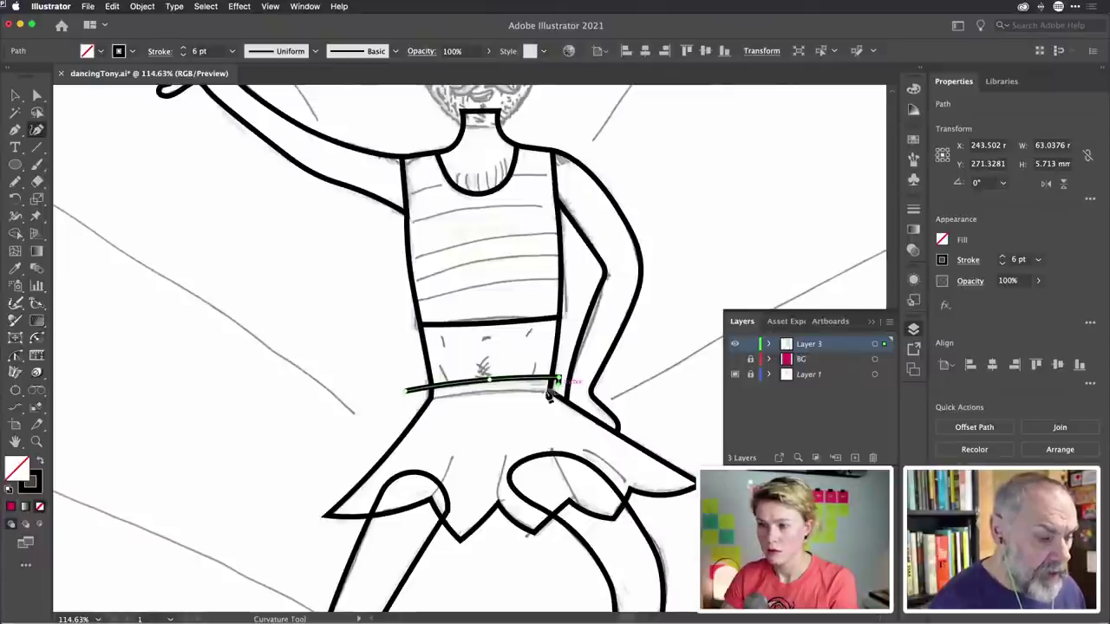
{"action": "left_click", "coordinate": [407, 398]}
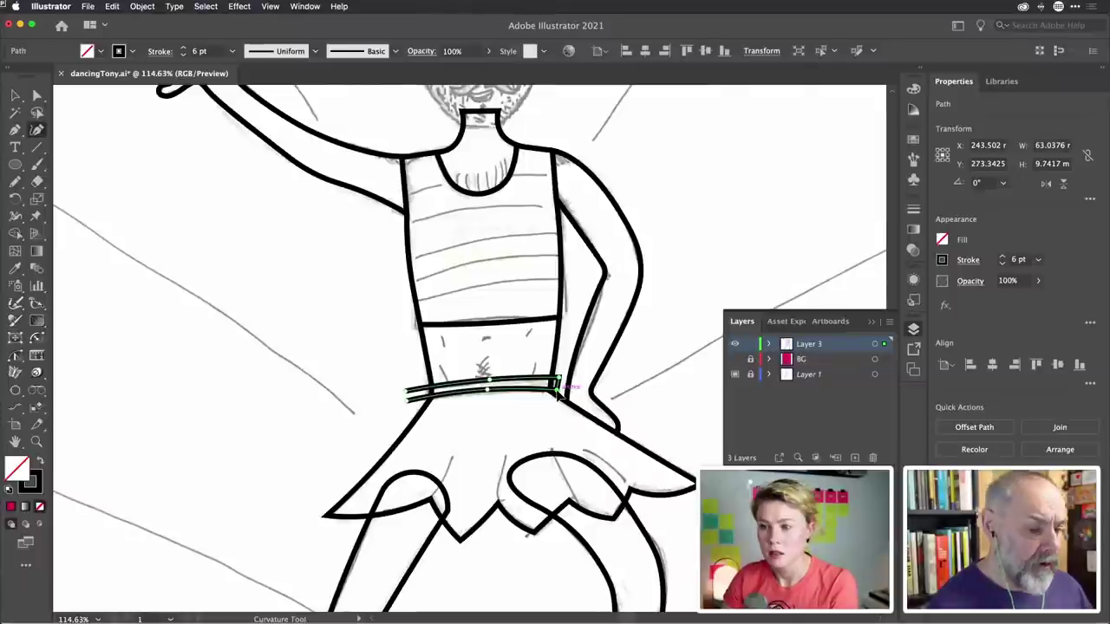
Cut the body and skirt below along the waistband with Divide Objects Below
{"action": "left_click", "coordinate": [142, 6]}
{"action": "mouse_move", "coordinate": [214, 296]}
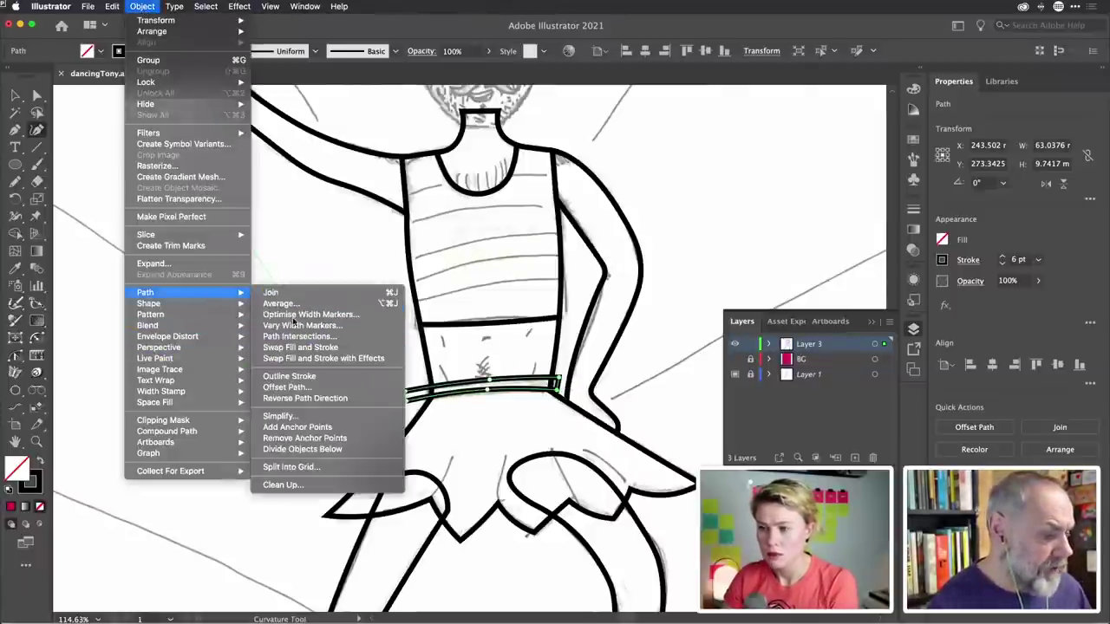
{"action": "left_click", "coordinate": [314, 450]}
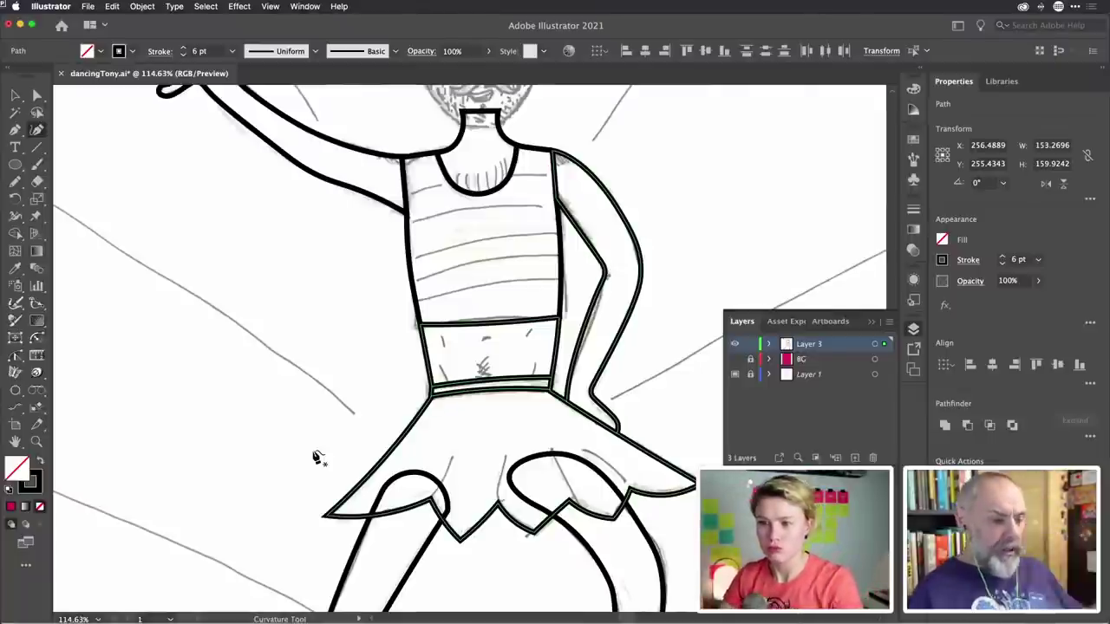
Undo the waistband division and its closing, then deselect everything
{"action": "key", "text": "super+z"}
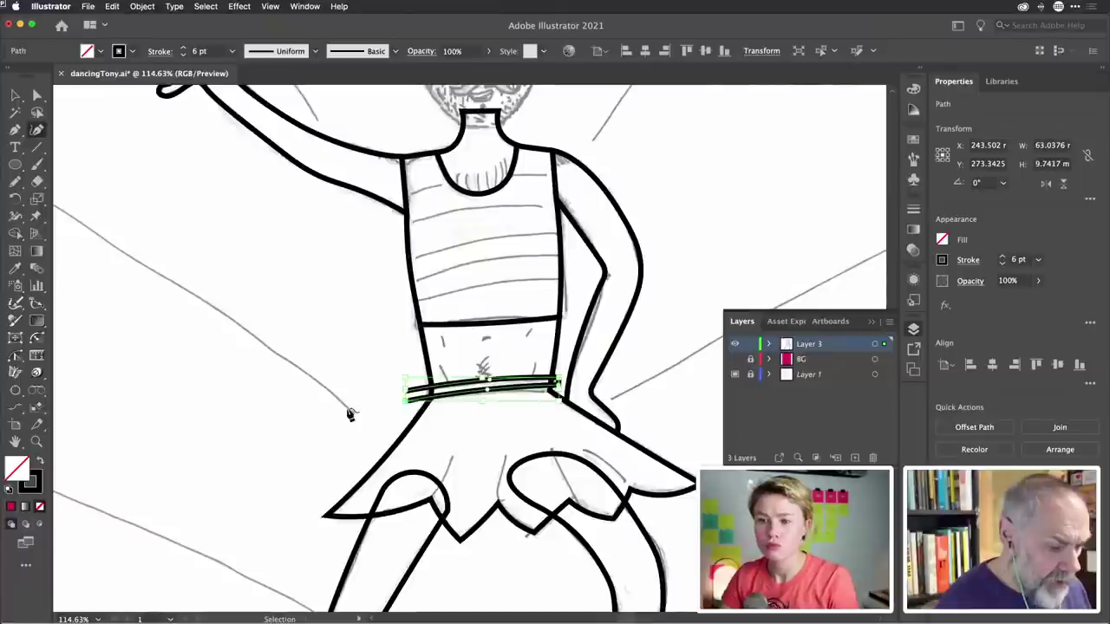
{"action": "key", "text": "super+z"}
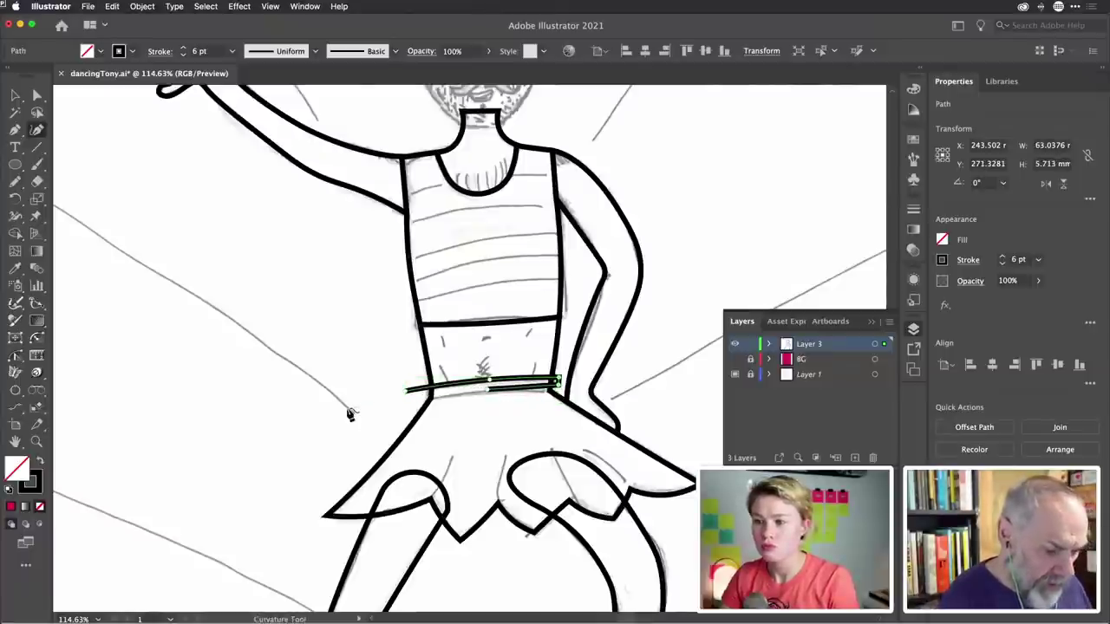
{"action": "key", "text": "super+shift+a"}
{"action": "scroll", "coordinate": [538, 436], "scroll_direction": "up", "scroll_amount": 5}
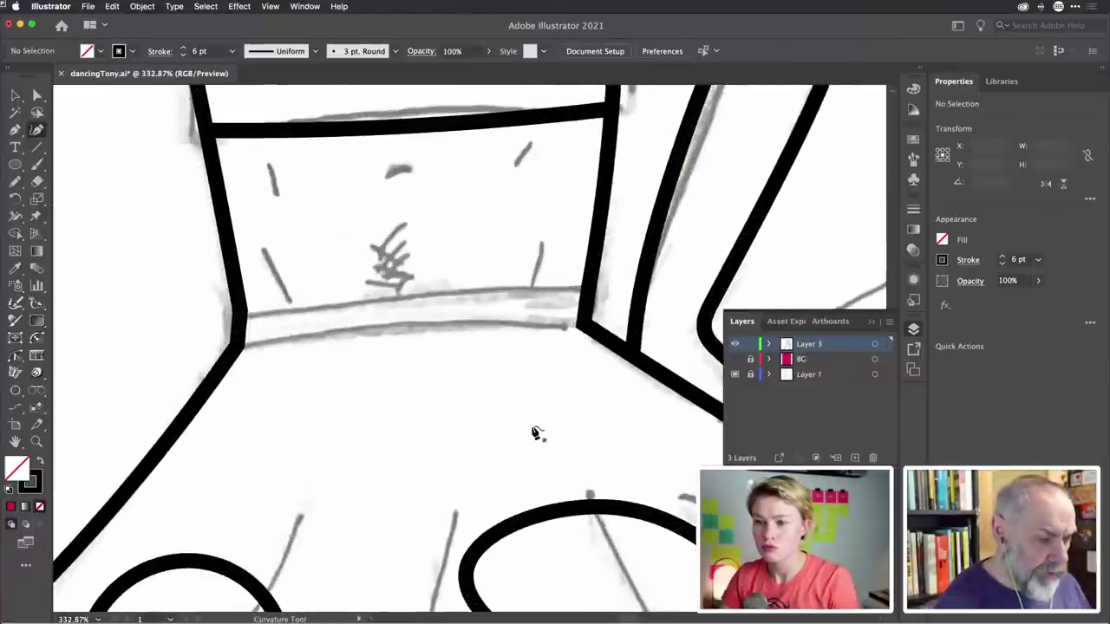
{"action": "scroll", "coordinate": [538, 436], "scroll_direction": "down", "scroll_amount": 2}
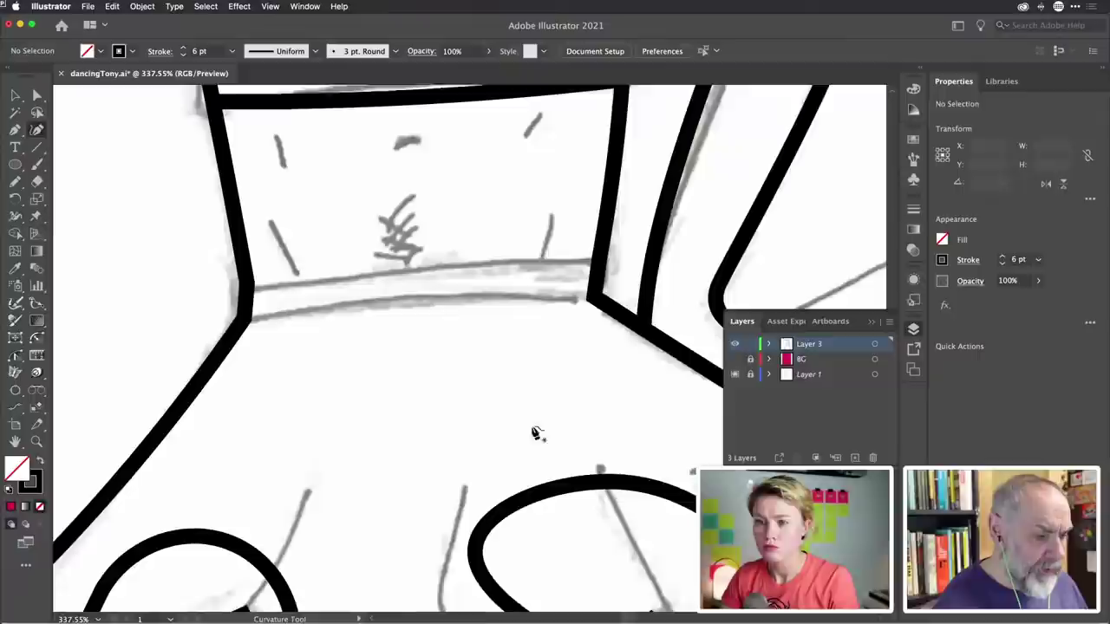
Redraw a wider waistband band across the waist and reshape its right corner
{"action": "left_click", "coordinate": [181, 291]}
{"action": "left_click", "coordinate": [404, 262]}
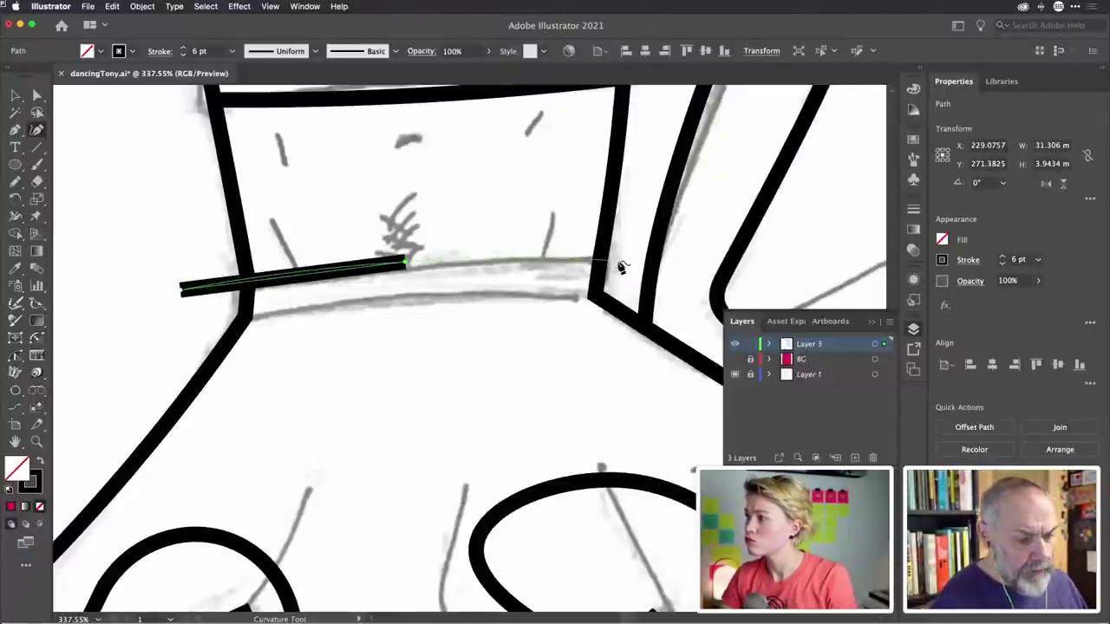
{"action": "left_click", "coordinate": [622, 259]}
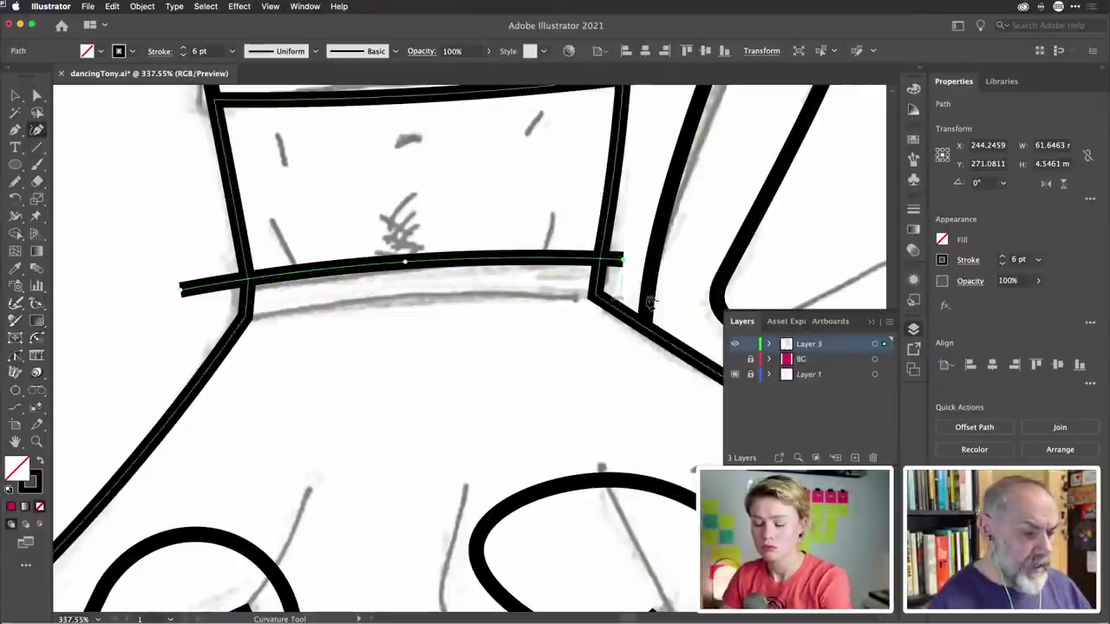
{"action": "left_click", "coordinate": [624, 286]}
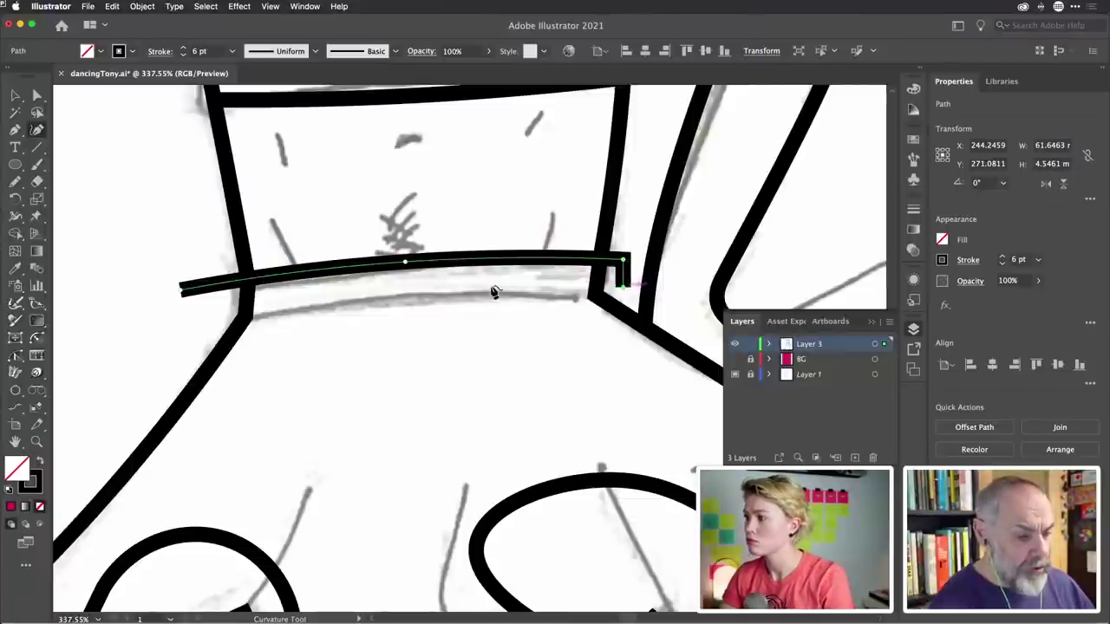
{"action": "left_click", "coordinate": [405, 293]}
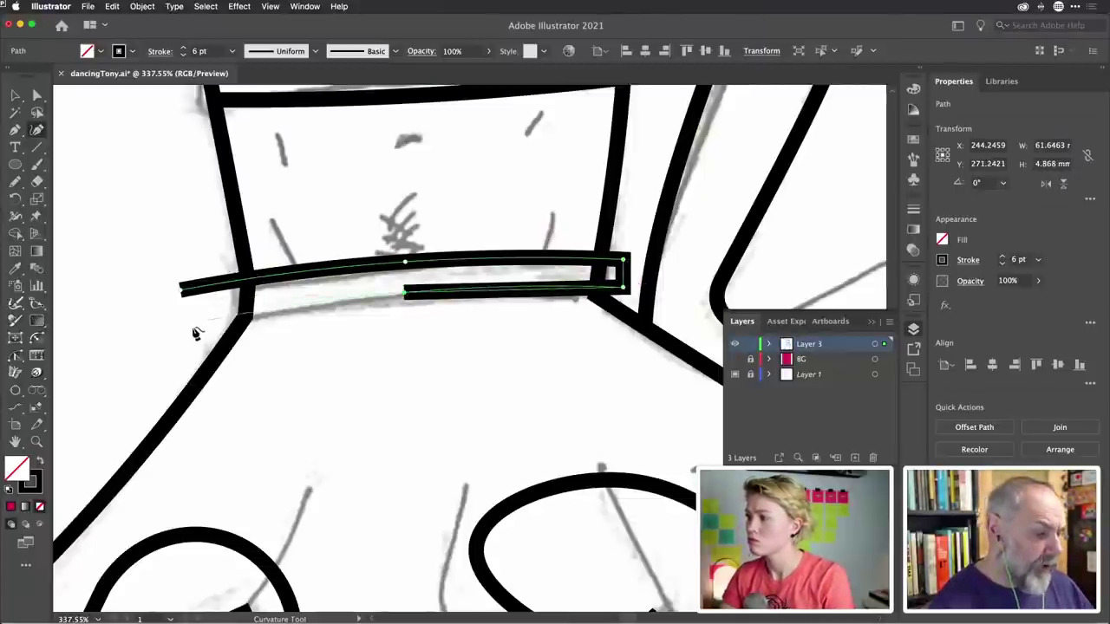
{"action": "left_click", "coordinate": [185, 327]}
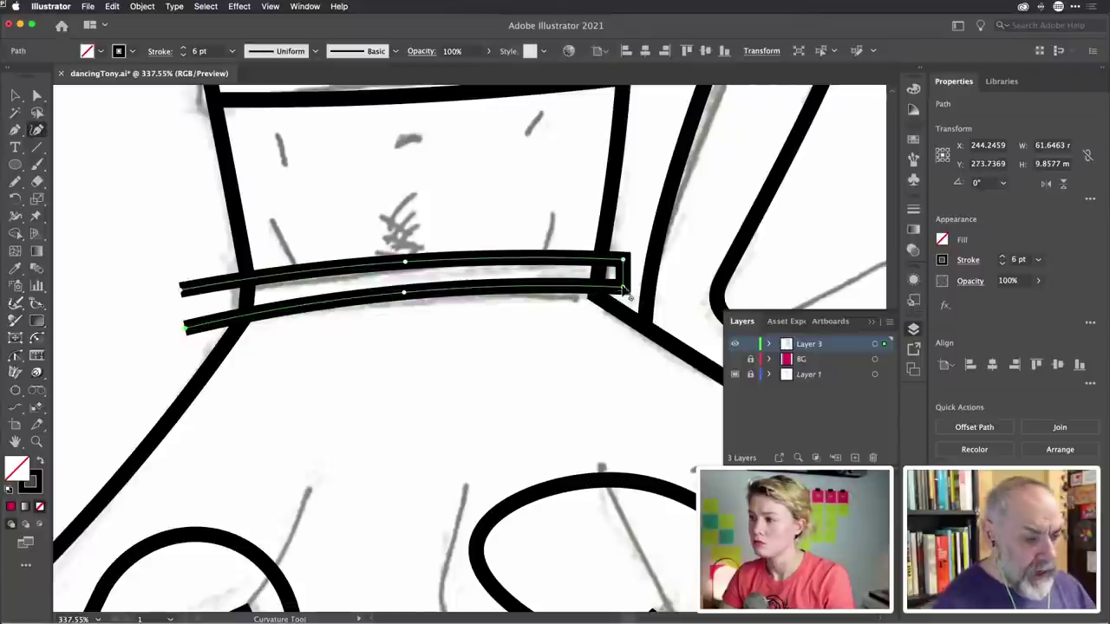
{"action": "mouse_move", "coordinate": [624, 287]}
{"action": "left_mouse_down"}
{"action": "mouse_move", "coordinate": [607, 298]}
{"action": "mouse_move", "coordinate": [621, 299]}
{"action": "left_mouse_up"}
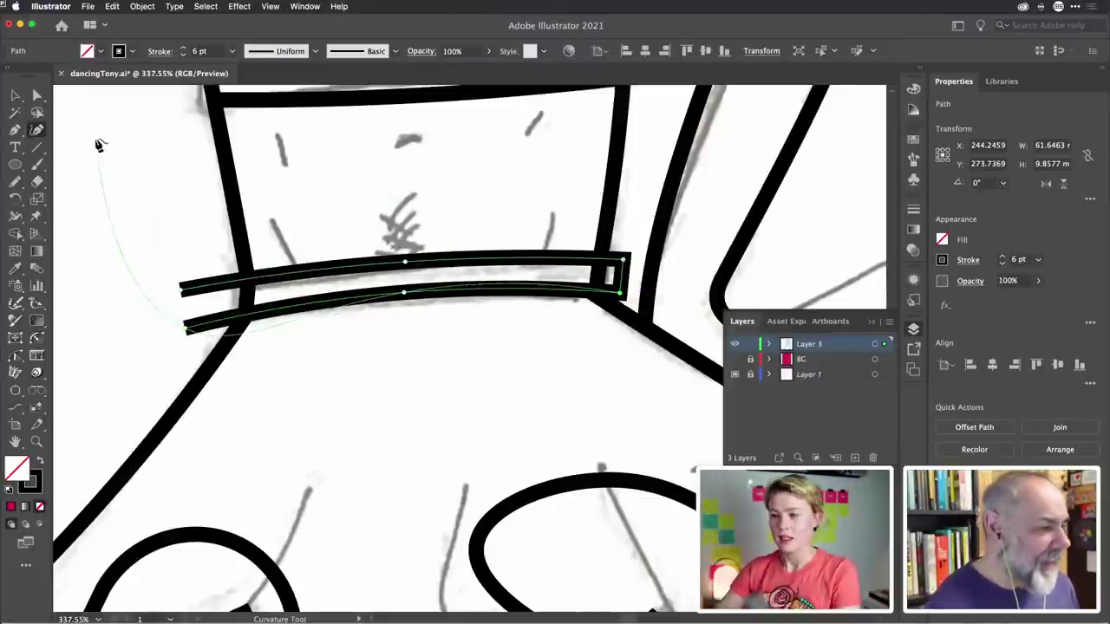
Divide the torso artwork below along the new waistband path and deselect
{"action": "left_click", "coordinate": [142, 6]}
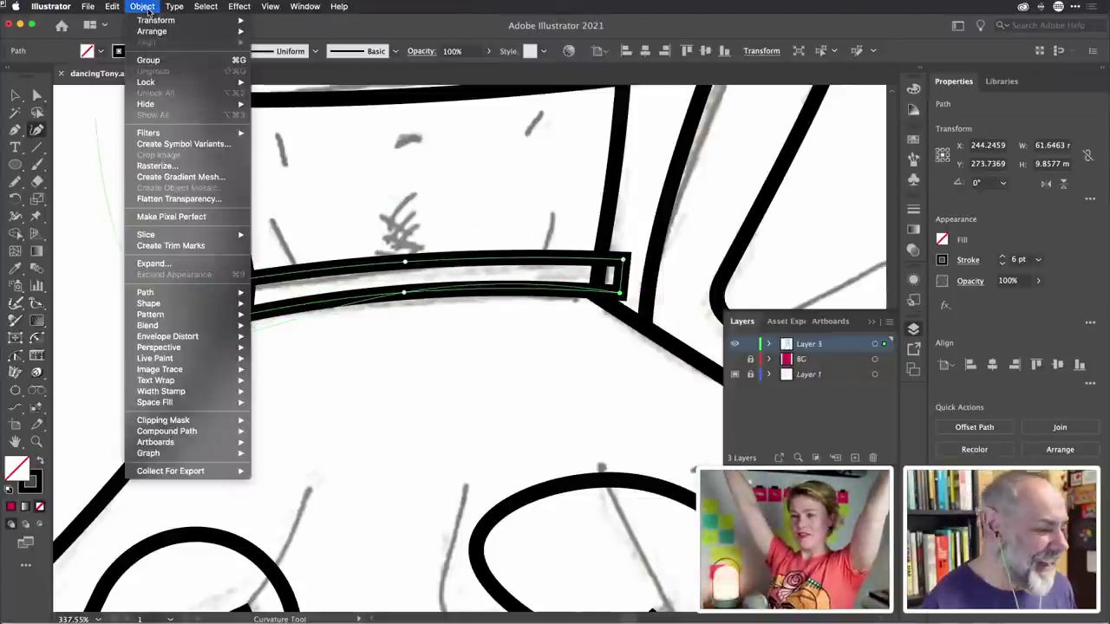
{"action": "mouse_move", "coordinate": [183, 294]}
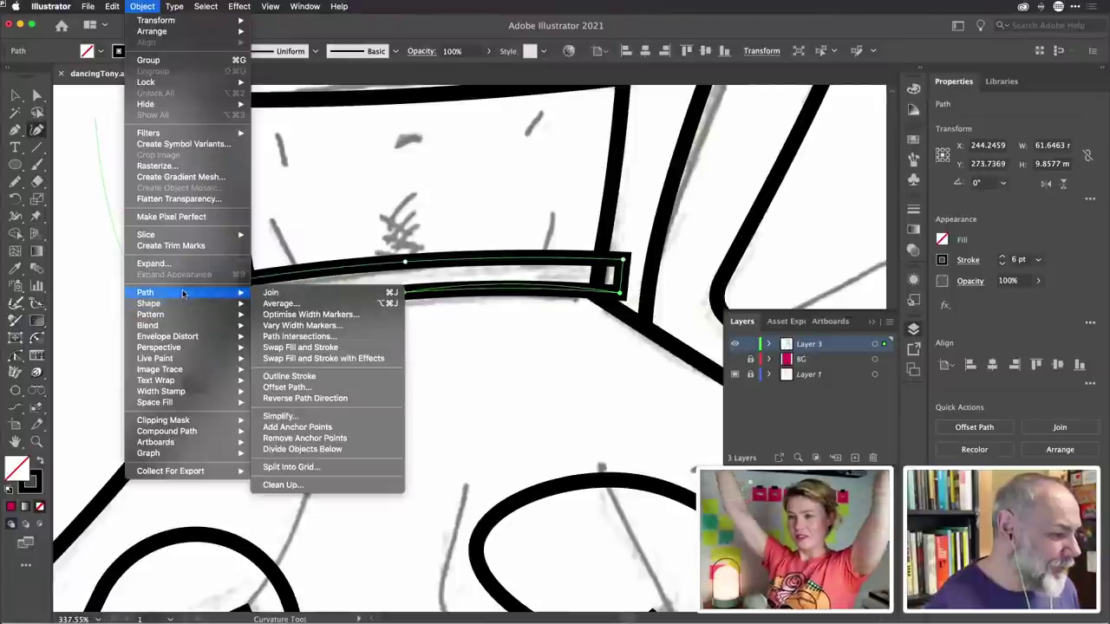
{"action": "left_click", "coordinate": [303, 449]}
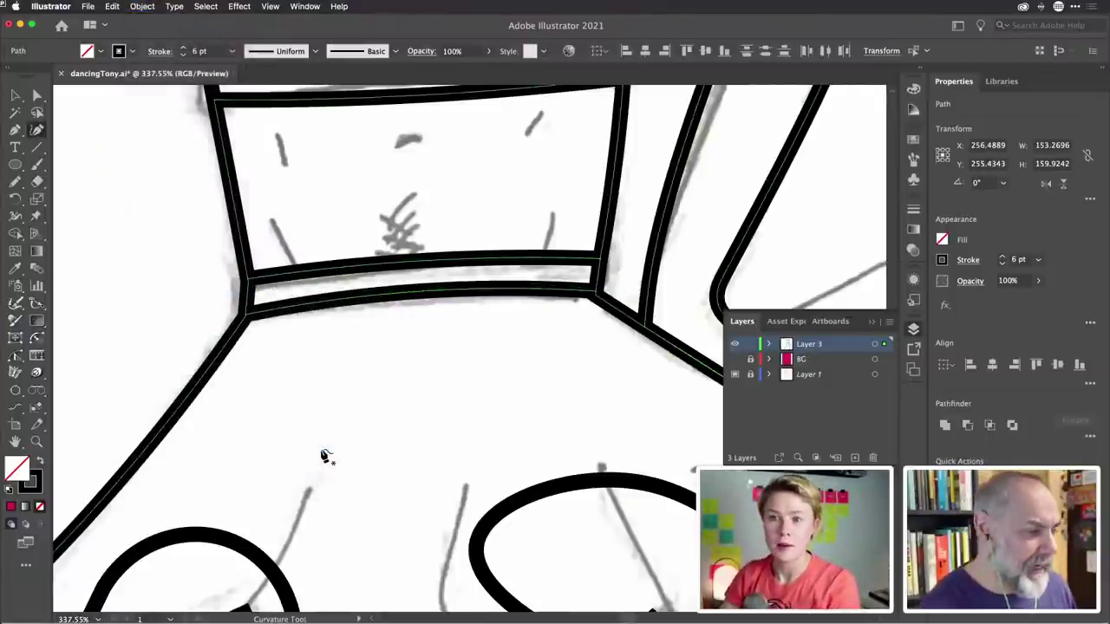
{"action": "left_click", "coordinate": [16, 95]}
Zoom out to about 125%, pan to the torso, and select the tank-top outline
{"action": "left_click", "coordinate": [134, 200]}
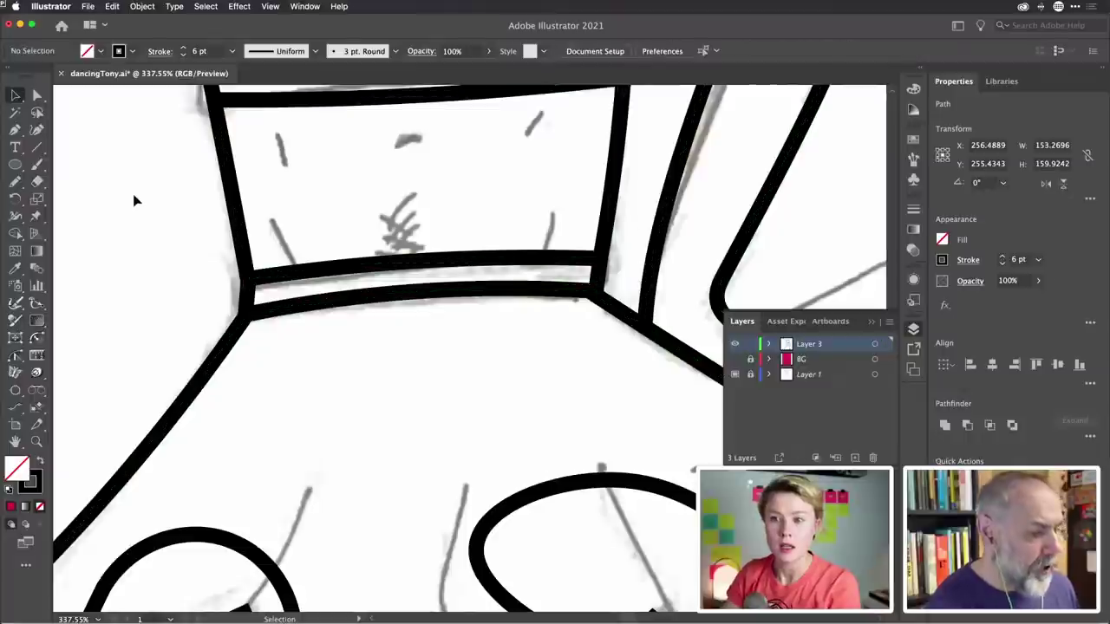
{"action": "scroll", "coordinate": [134, 207], "scroll_direction": "down", "scroll_amount": 4}
{"action": "scroll", "coordinate": [134, 207], "scroll_direction": "up", "scroll_amount": 6}
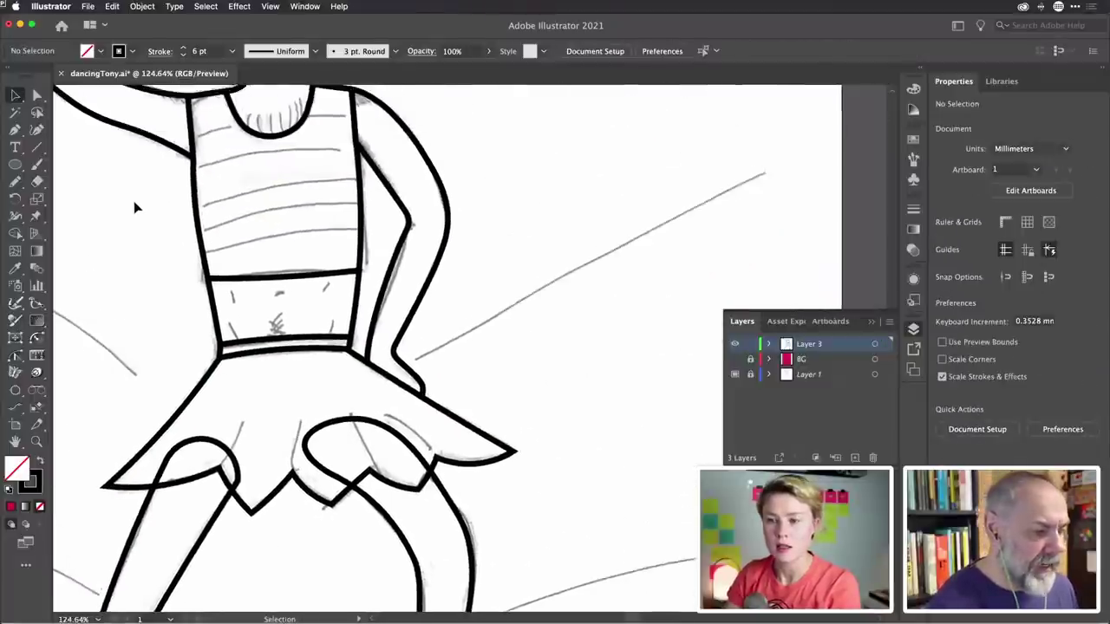
{"action": "scroll", "coordinate": [135, 206], "scroll_direction": "left", "scroll_amount": 3}
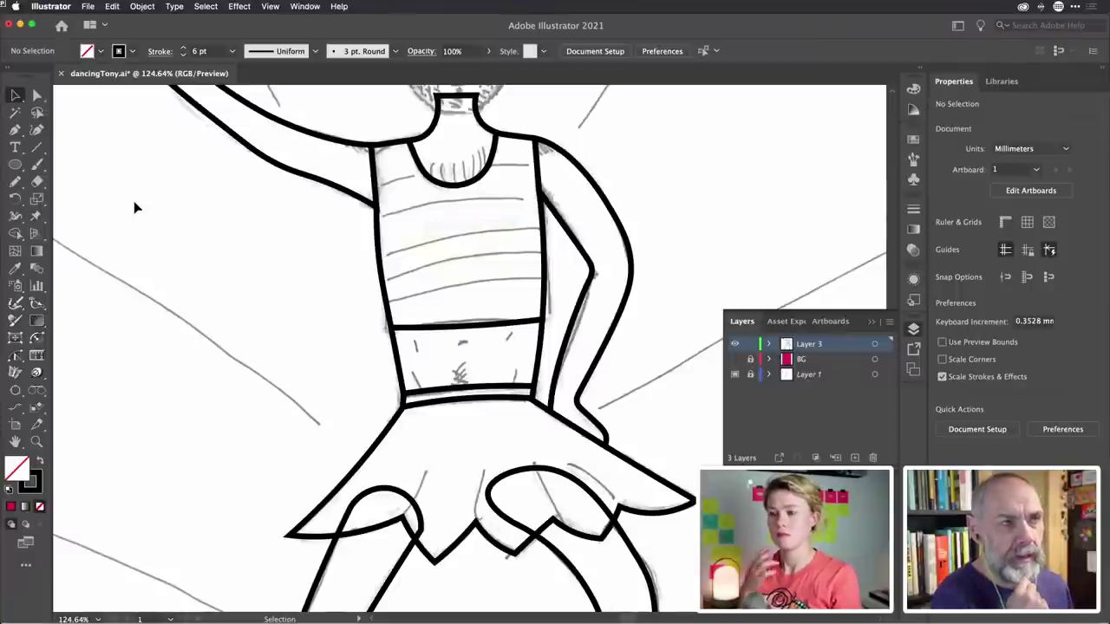
{"action": "left_click", "coordinate": [379, 269]}
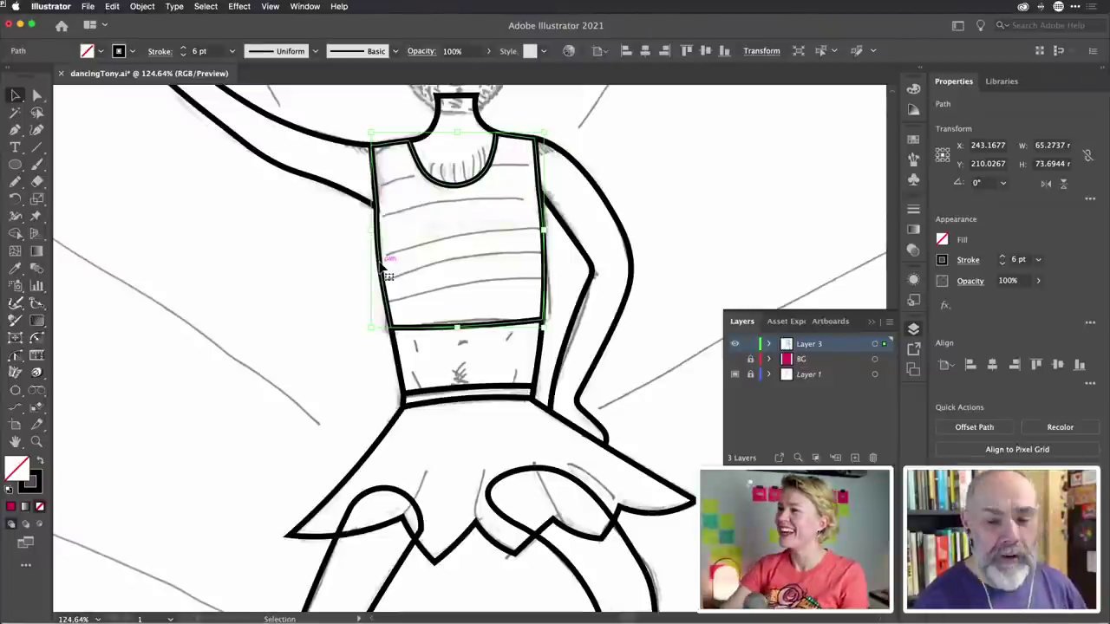
Isolate the tank top and draw an upward-arched curved line near the neckline
{"action": "double_click", "coordinate": [392, 316]}
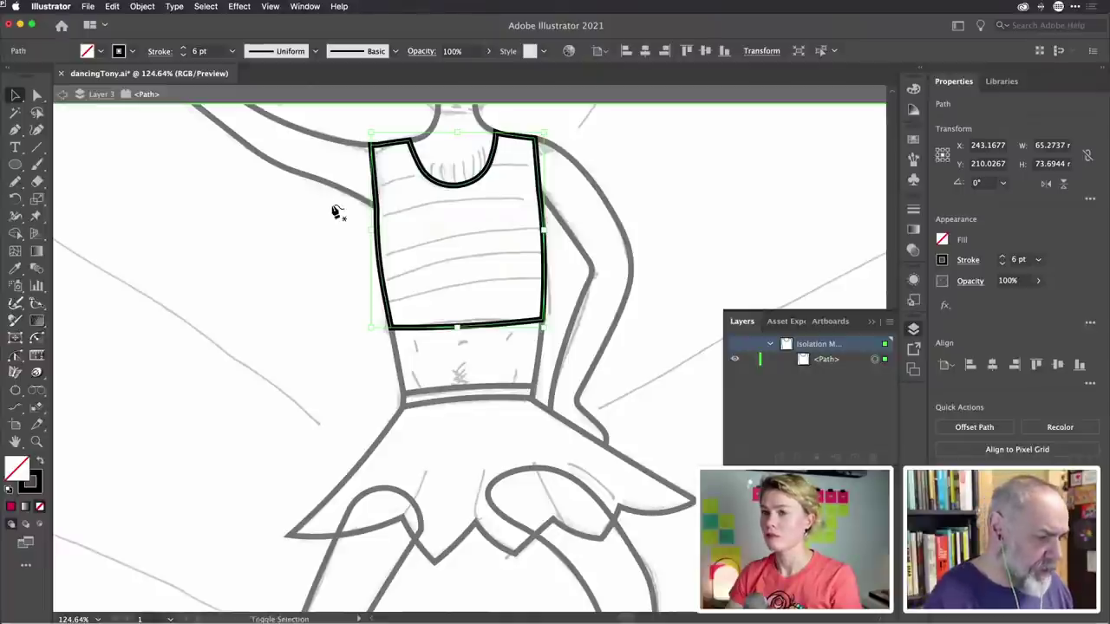
{"action": "key", "text": "shift+grave"}
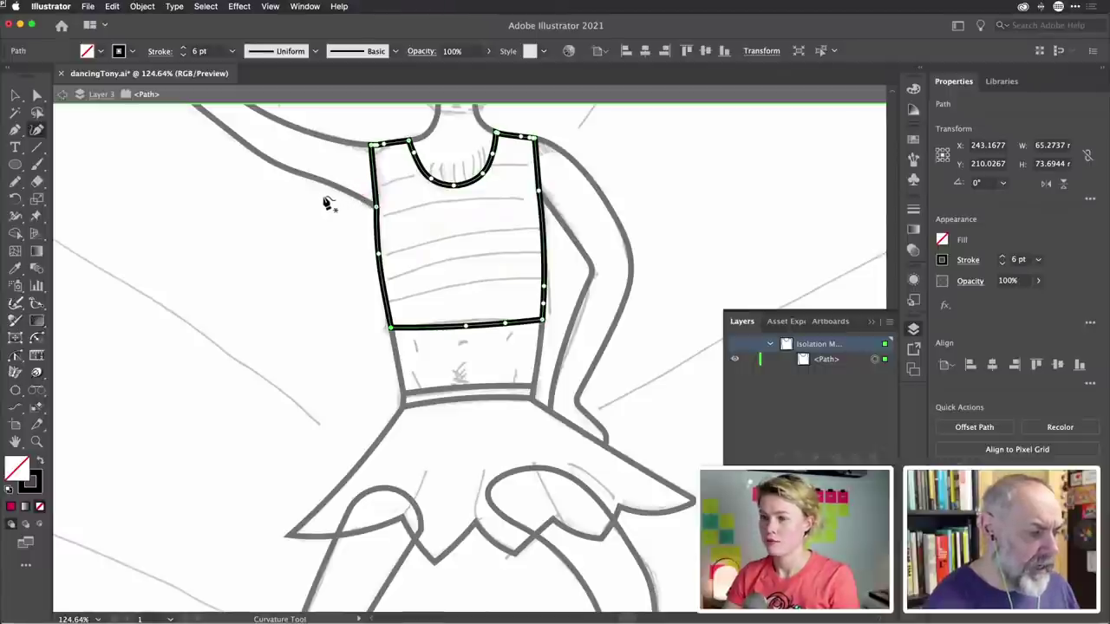
{"action": "left_click", "coordinate": [322, 198]}
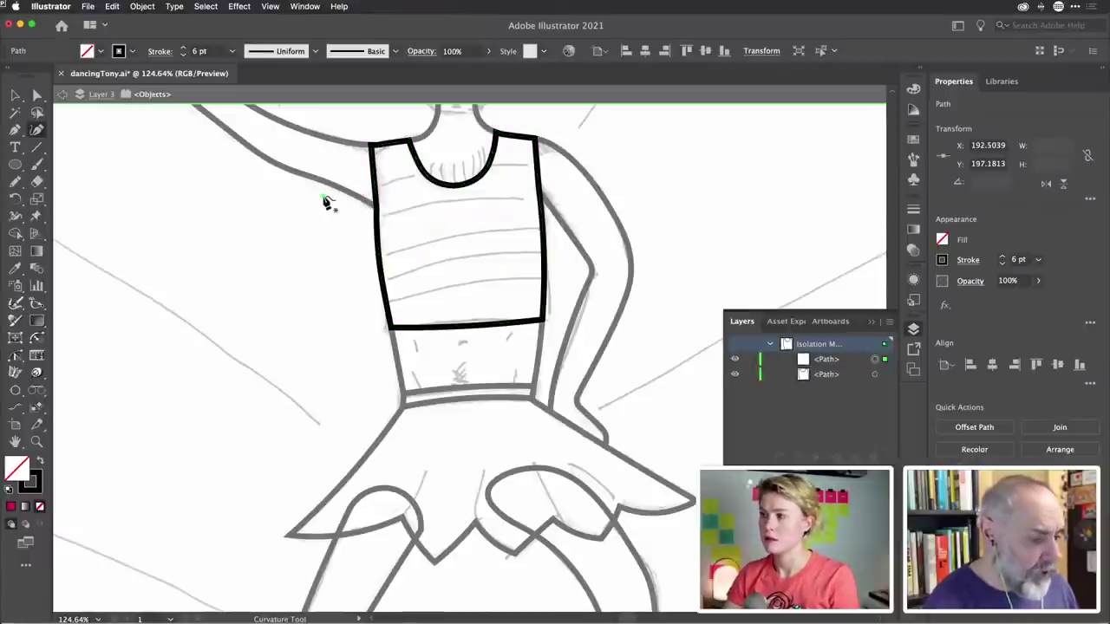
{"action": "left_click", "coordinate": [457, 165]}
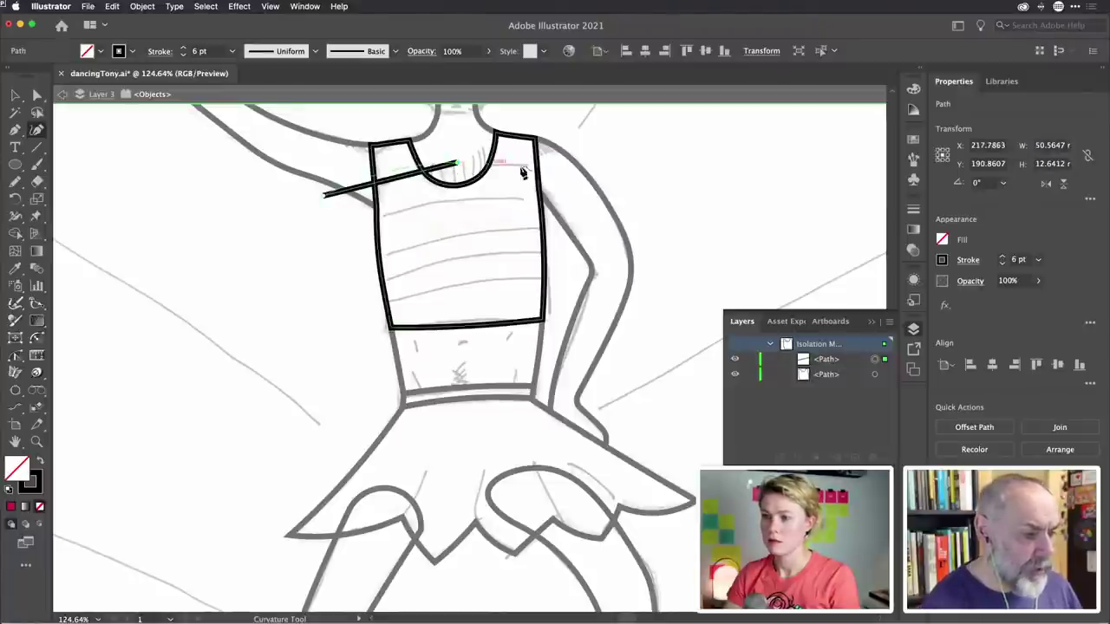
{"action": "left_click", "coordinate": [616, 183]}
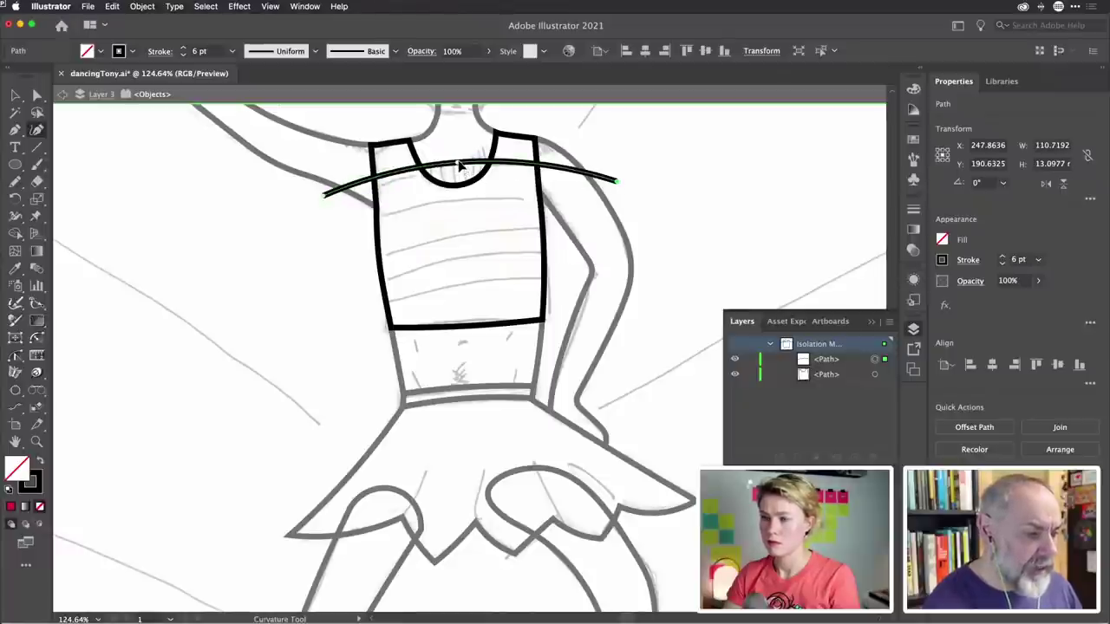
{"action": "left_click_drag", "start_coordinate": [458, 163], "coordinate": [458, 168]}
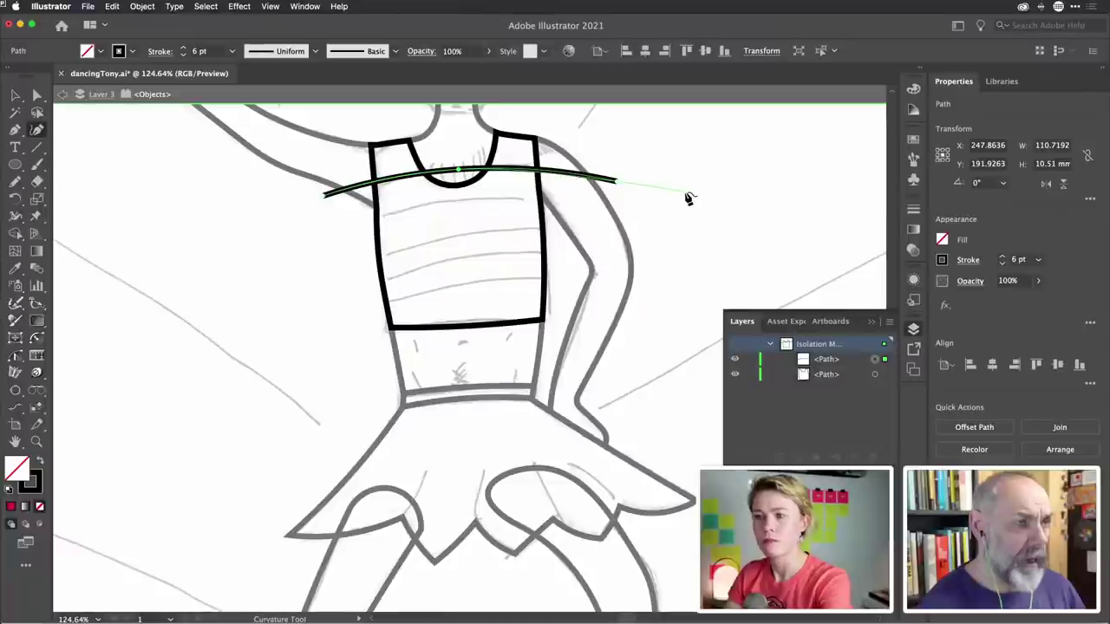
{"action": "key", "text": "Escape"}
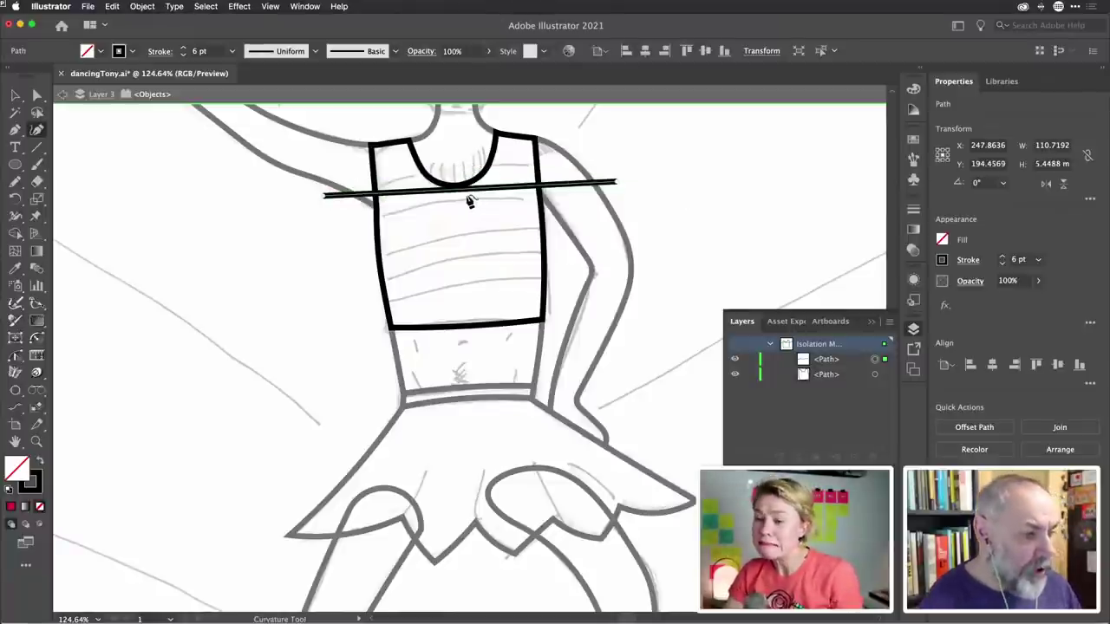
{"action": "left_click_drag", "start_coordinate": [466, 191], "coordinate": [467, 214]}
{"action": "key", "text": "super+z"}
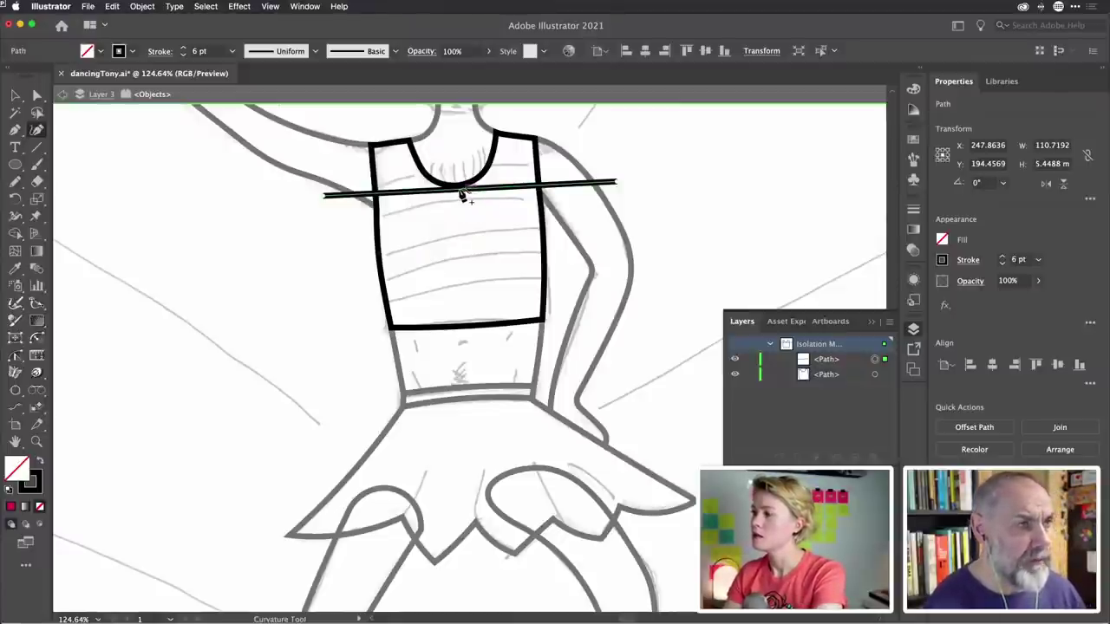
{"action": "left_click_drag", "start_coordinate": [462, 193], "coordinate": [465, 170]}
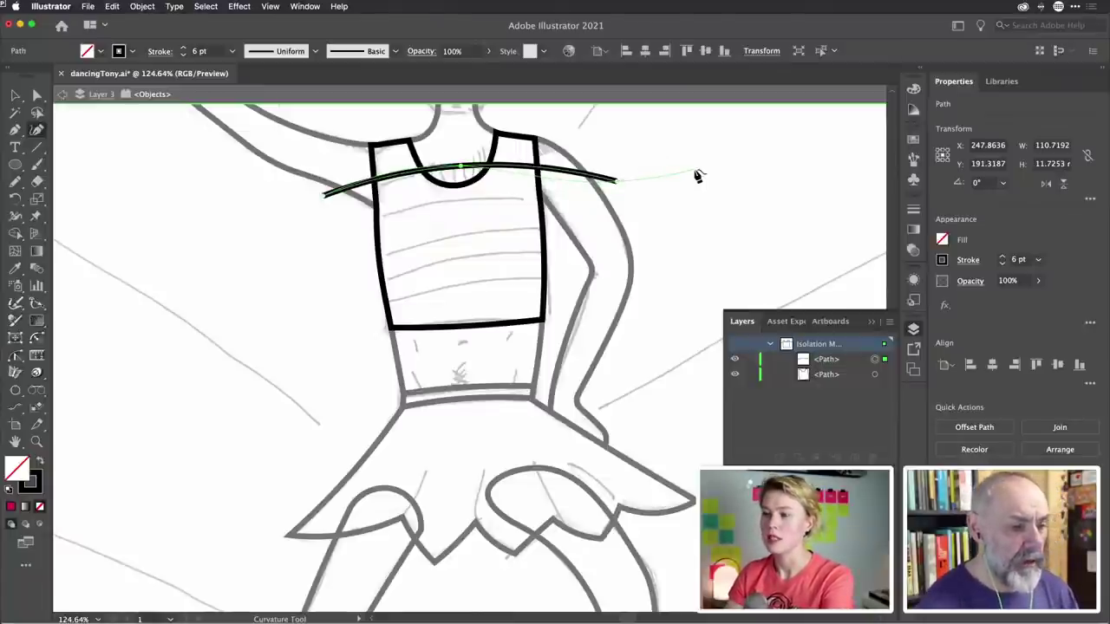
{"action": "key", "text": "Escape"}
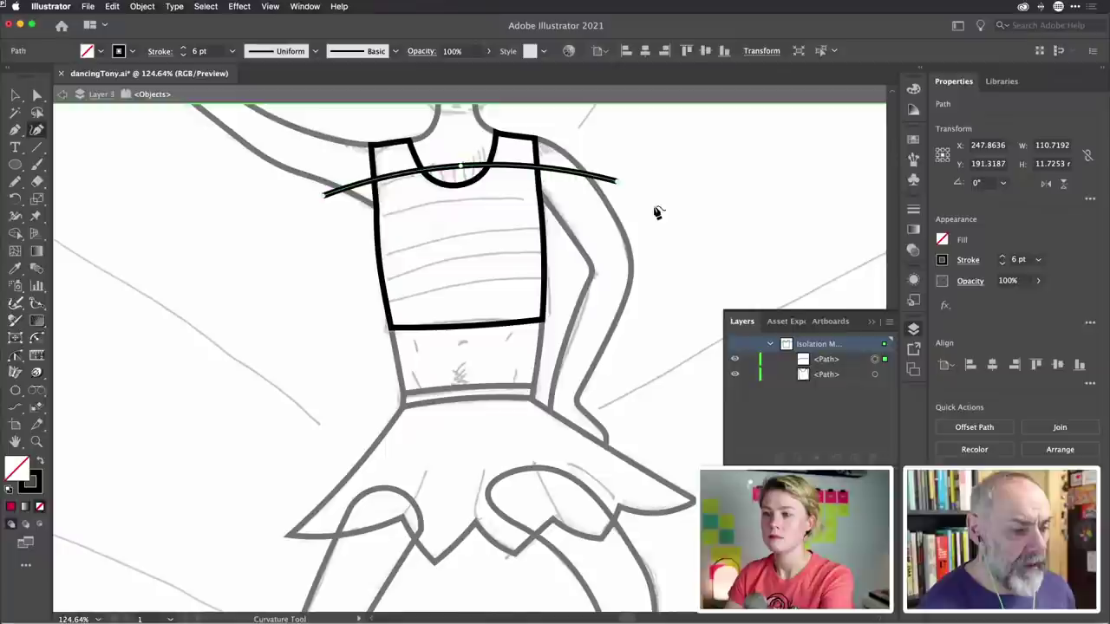
Draw a second curved line near the hem and select both lines together
{"action": "left_click", "coordinate": [340, 301]}
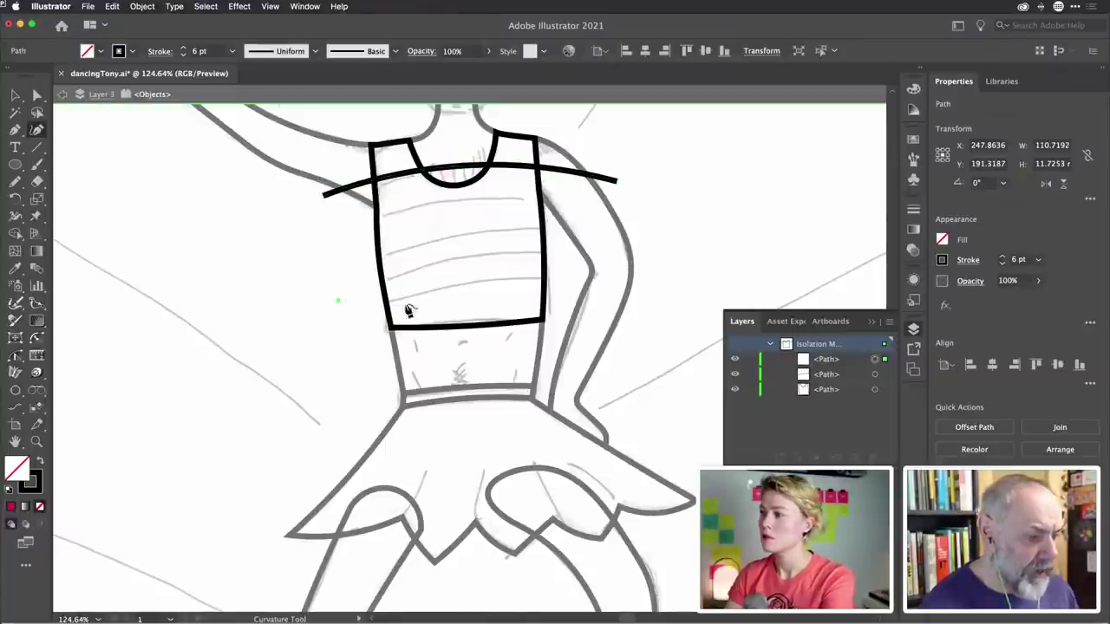
{"action": "left_click", "coordinate": [468, 301]}
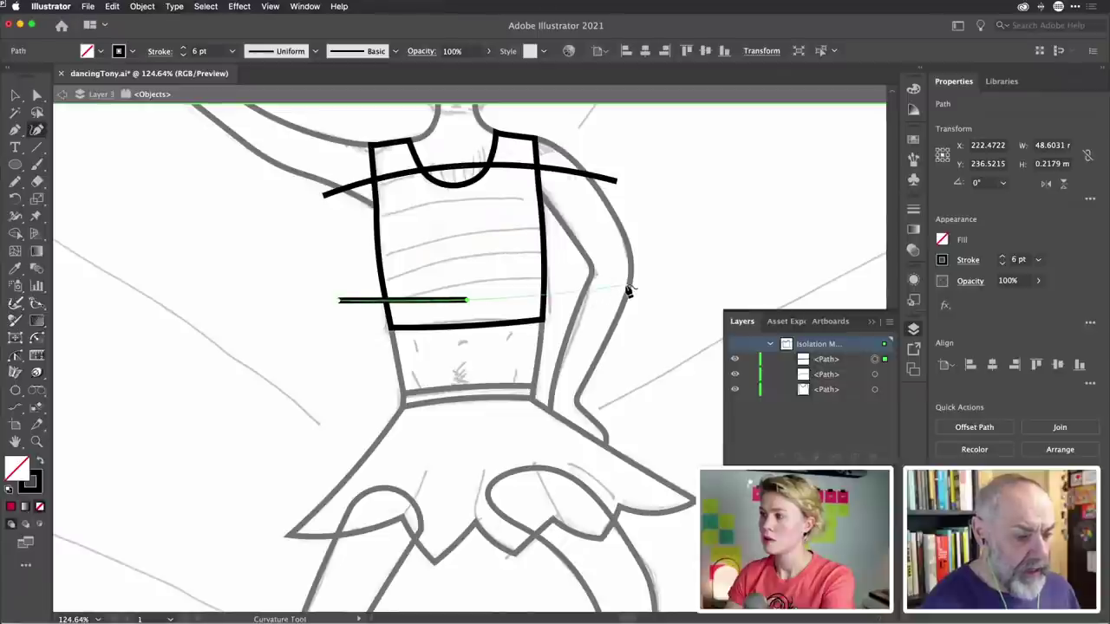
{"action": "left_click", "coordinate": [626, 285]}
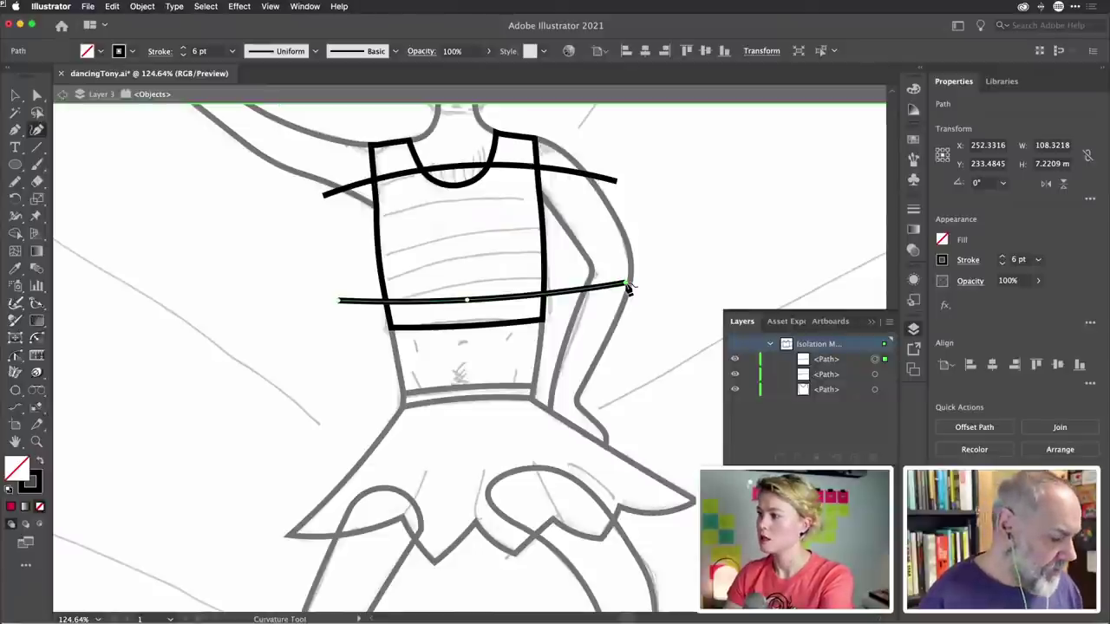
{"action": "key", "text": "v"}
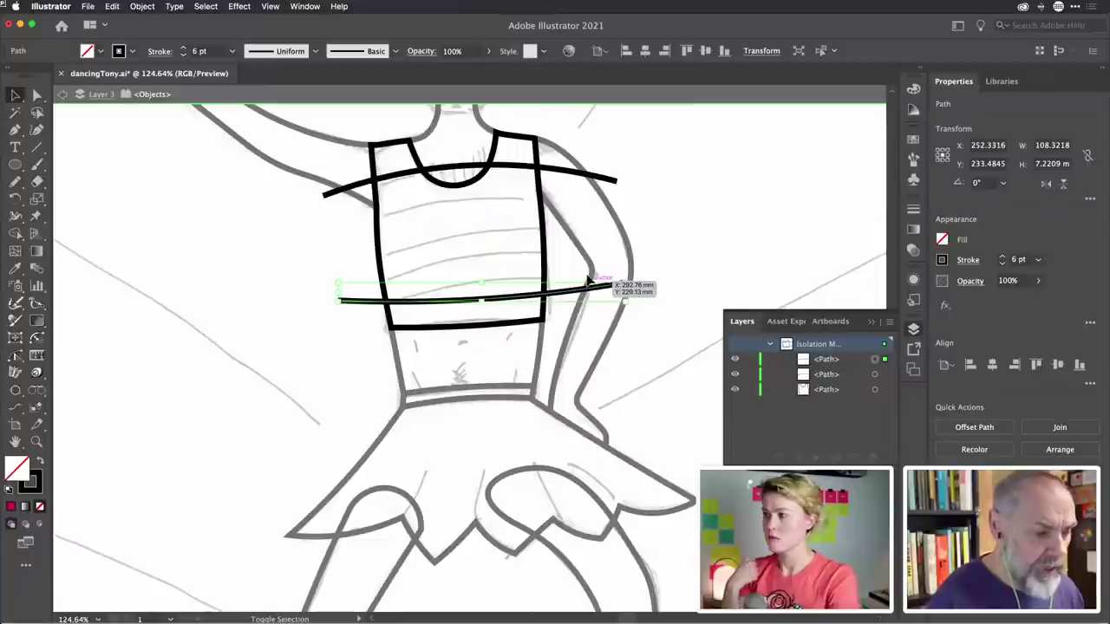
{"action": "left_click", "coordinate": [561, 175], "text": "shift"}
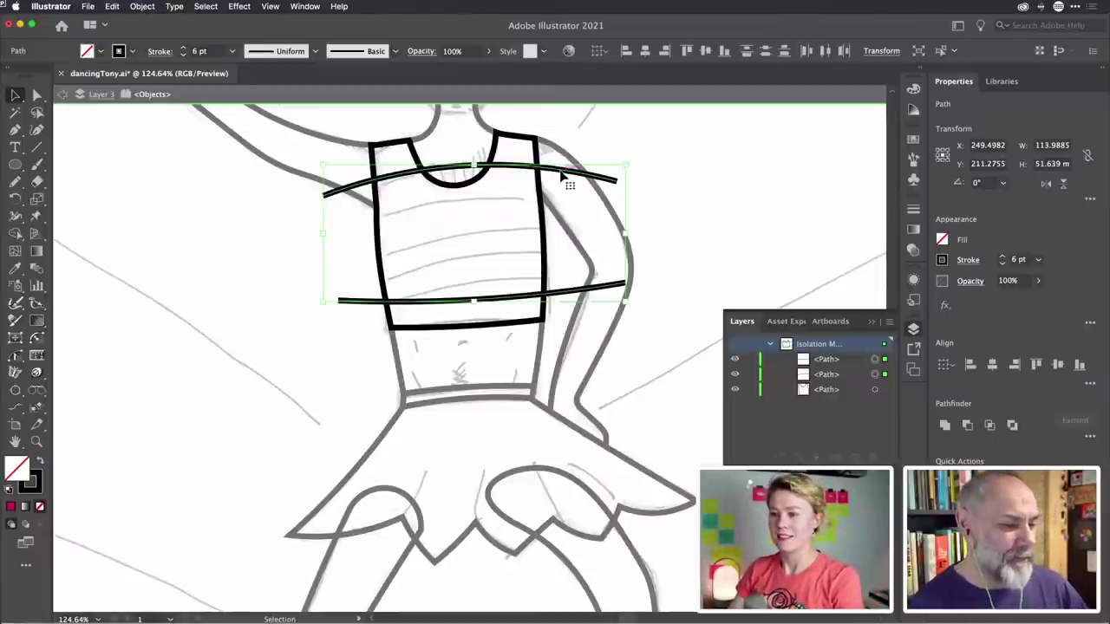
Blend the two curved lines into evenly spaced stripes with Object > Blend > Make
{"action": "left_click", "coordinate": [143, 7]}
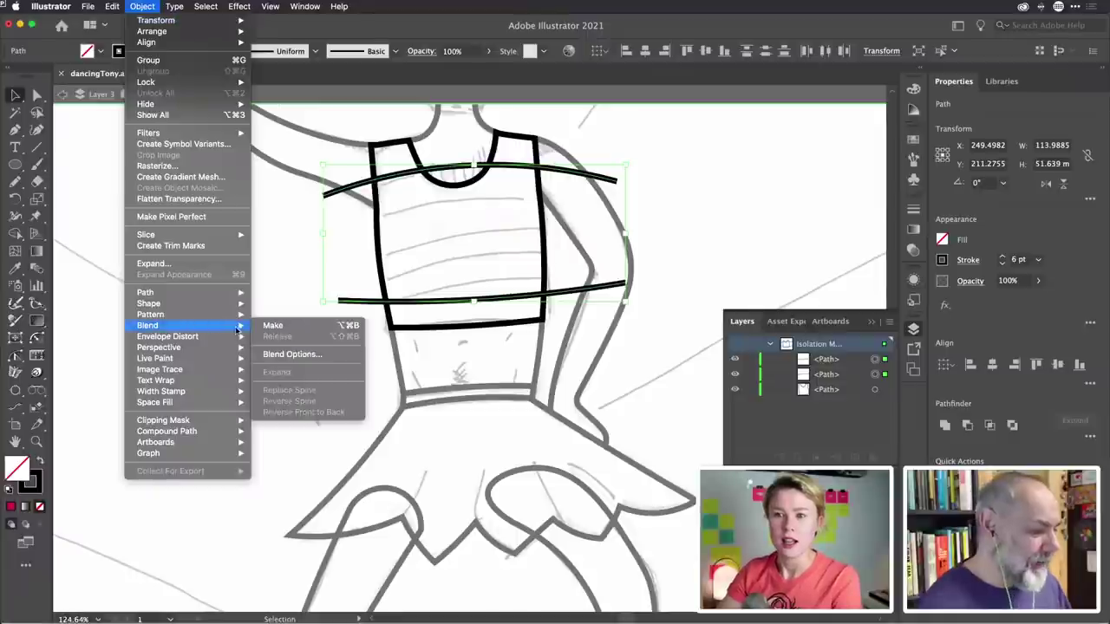
{"action": "mouse_move", "coordinate": [223, 327]}
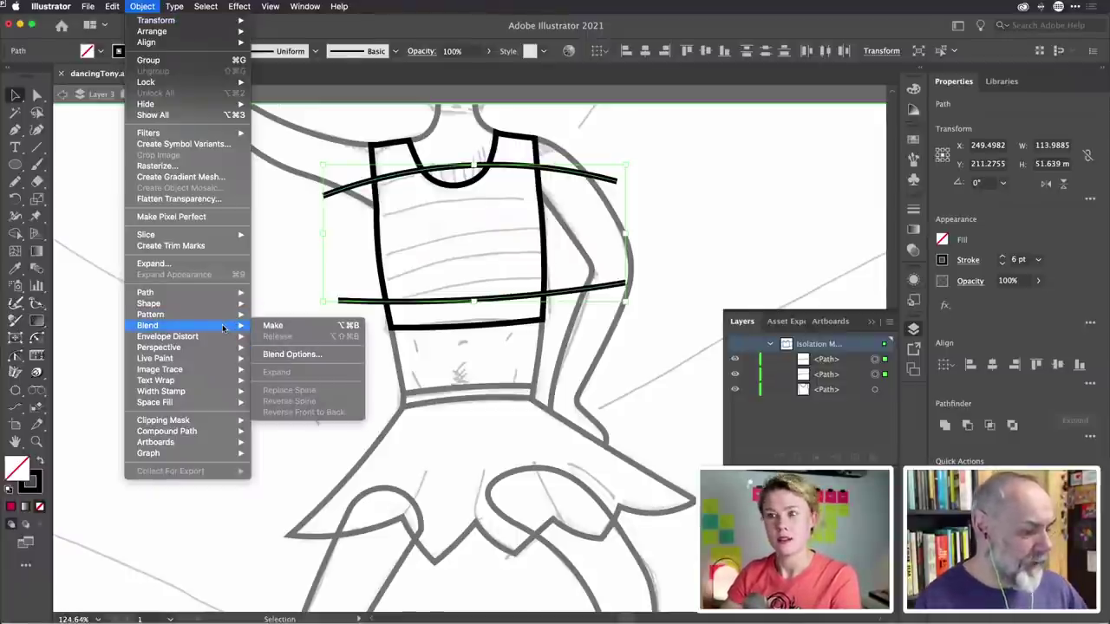
{"action": "left_click", "coordinate": [303, 326]}
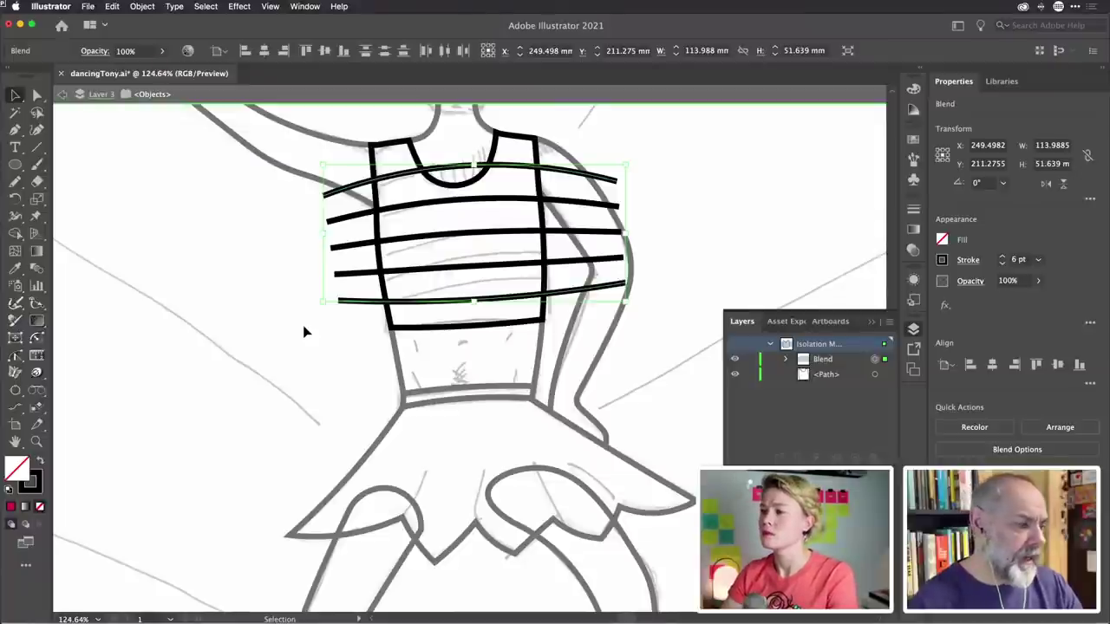
{"action": "key", "text": "w"}
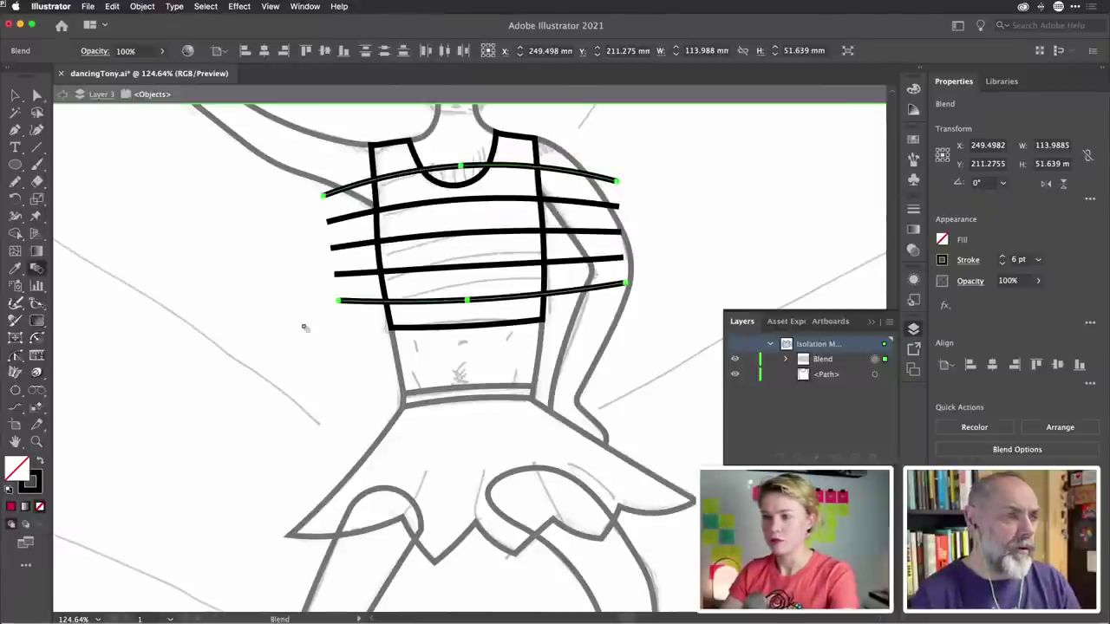
Set the blend spacing to Specified Steps with 3 steps in Blend Options
{"action": "double_click", "coordinate": [37, 270]}
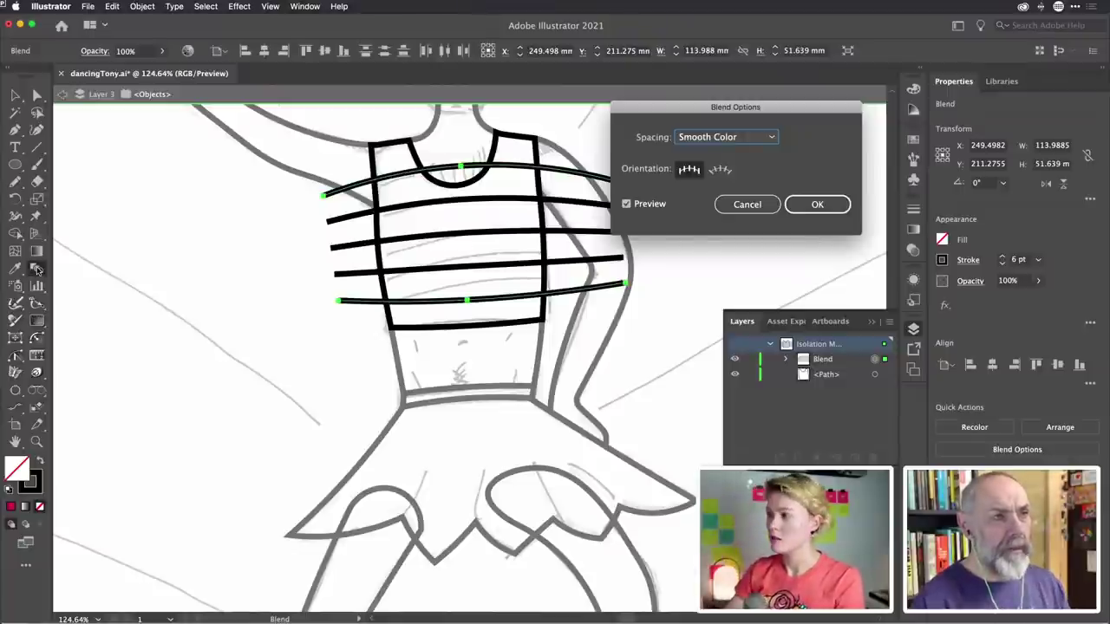
{"action": "mouse_move", "coordinate": [739, 105]}
{"action": "left_mouse_down"}
{"action": "mouse_move", "coordinate": [720, 103]}
{"action": "mouse_move", "coordinate": [742, 99]}
{"action": "left_mouse_up"}
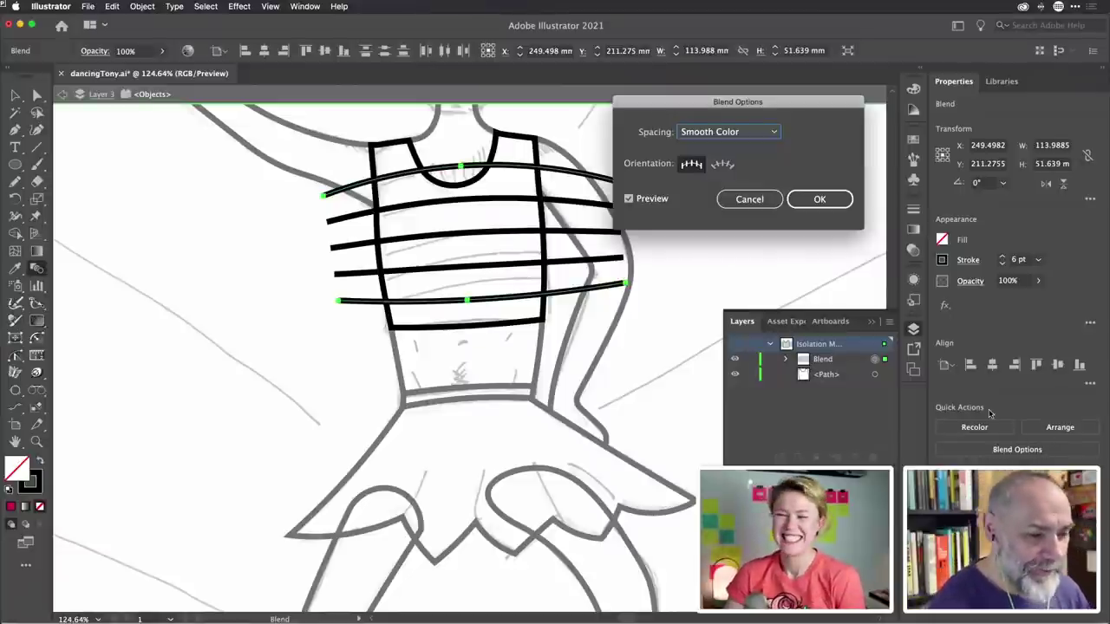
{"action": "left_click", "coordinate": [768, 137]}
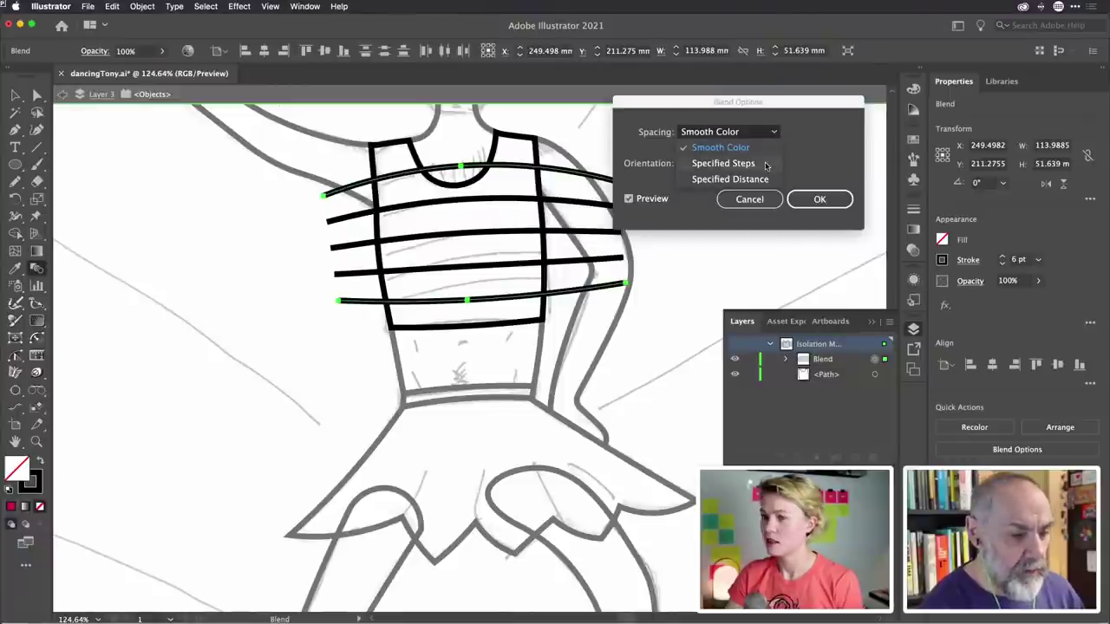
{"action": "left_click", "coordinate": [766, 165]}
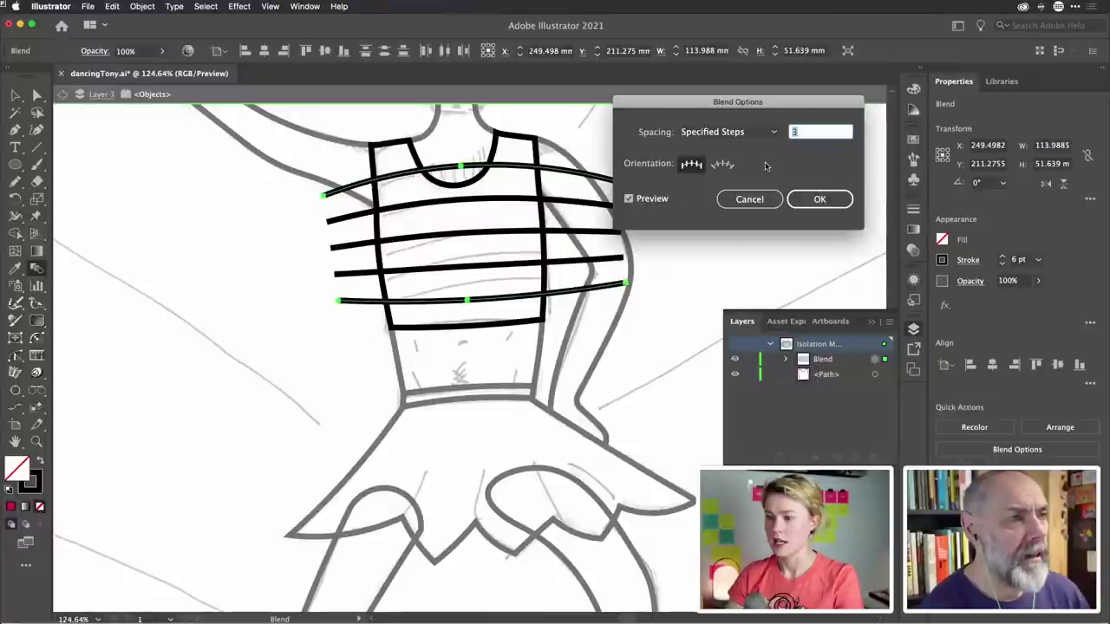
{"action": "left_click", "coordinate": [822, 199]}
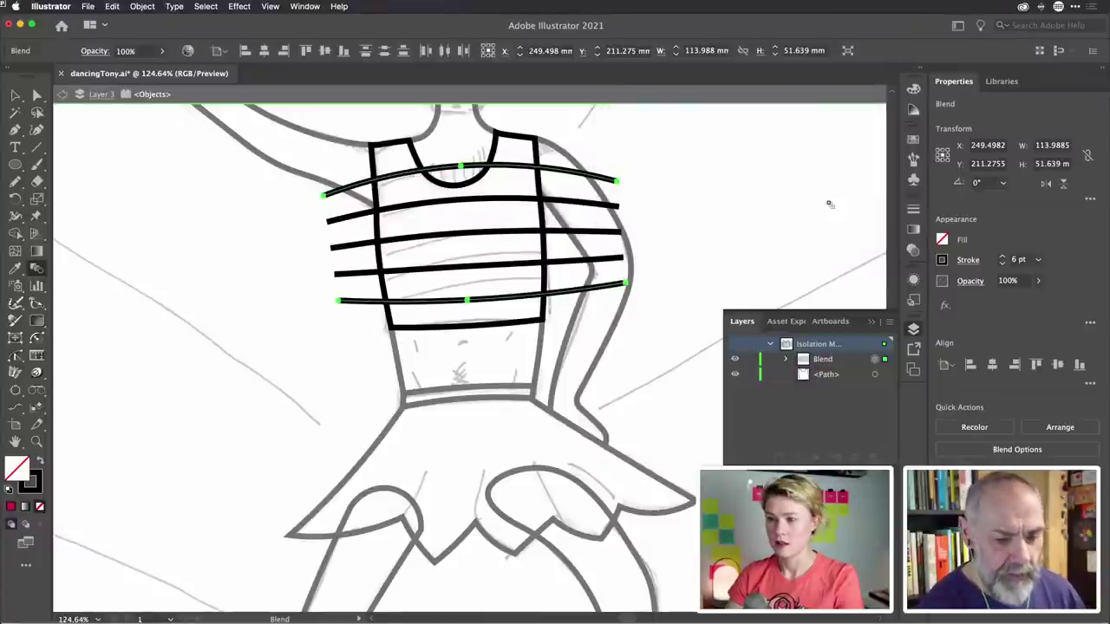
{"action": "left_click", "coordinate": [143, 6]}
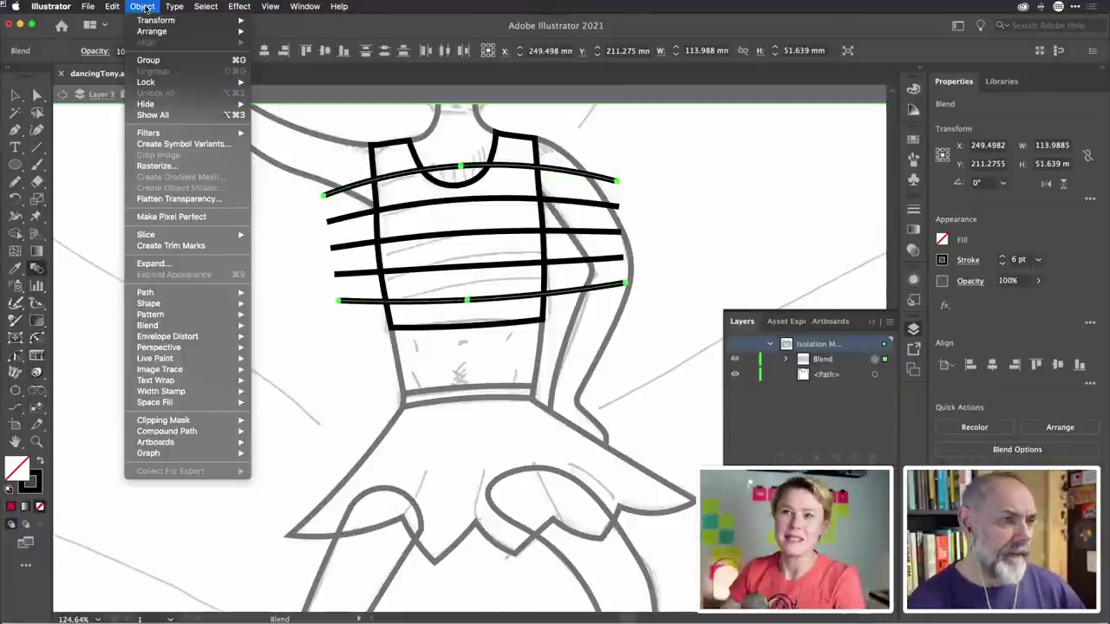
Expand the stripe blend into separate lines and select them with the tank-top outline
{"action": "mouse_move", "coordinate": [196, 326]}
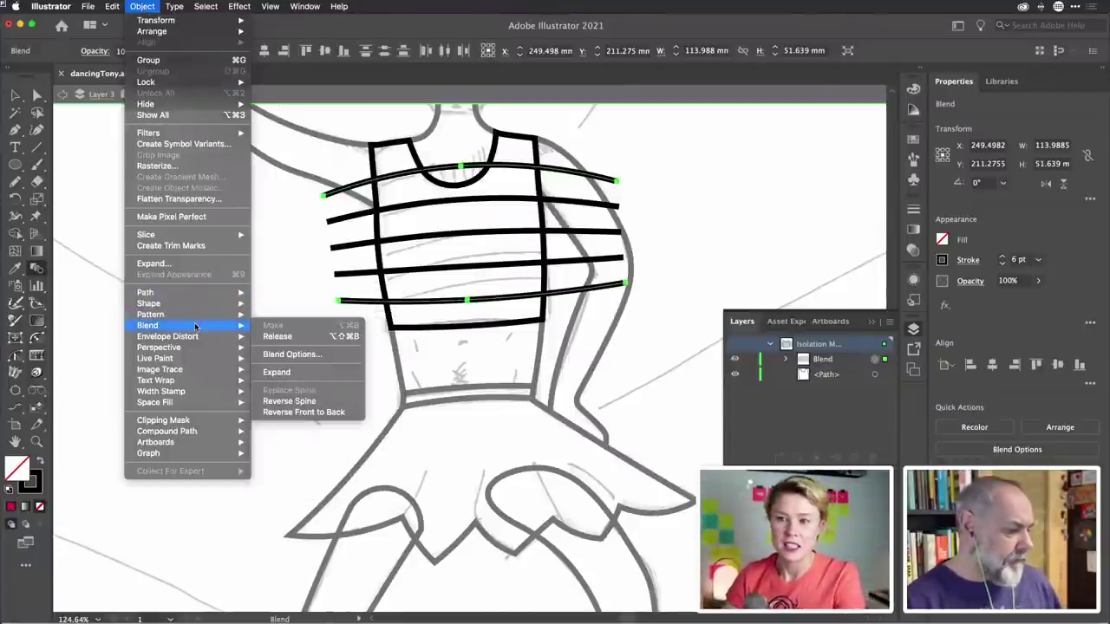
{"action": "left_click", "coordinate": [297, 376]}
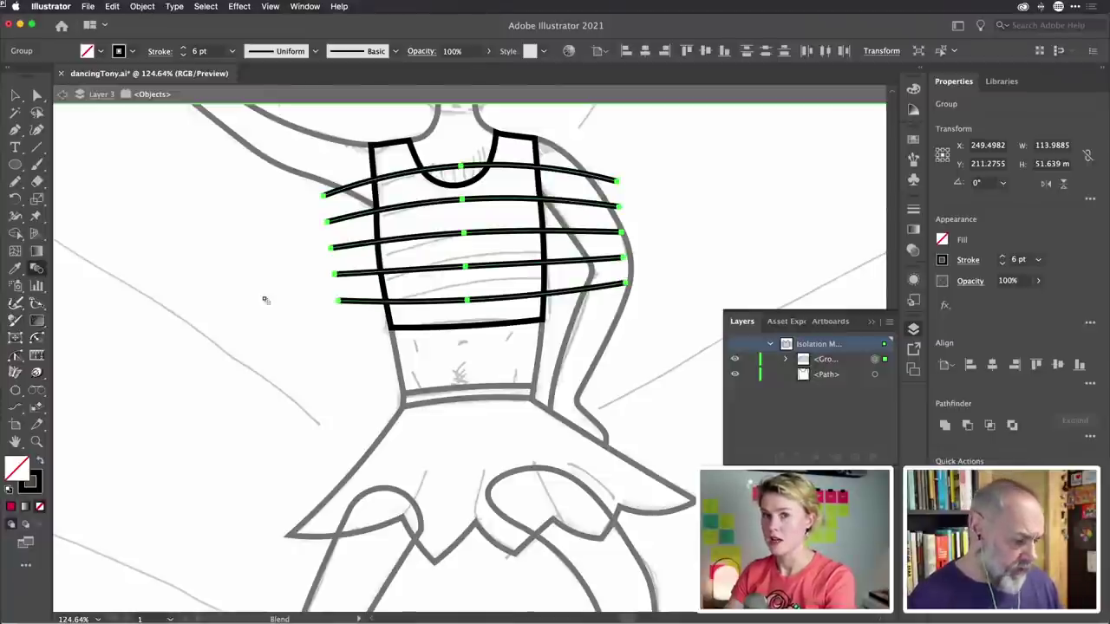
{"action": "key", "text": "super+a"}
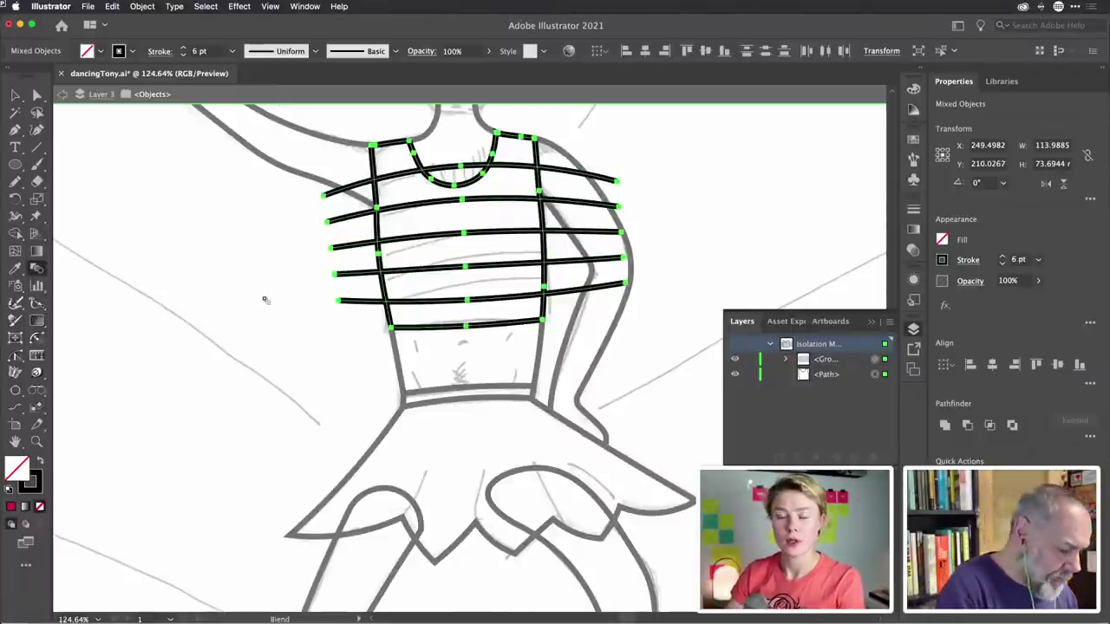
{"action": "key", "text": "shift+m"}
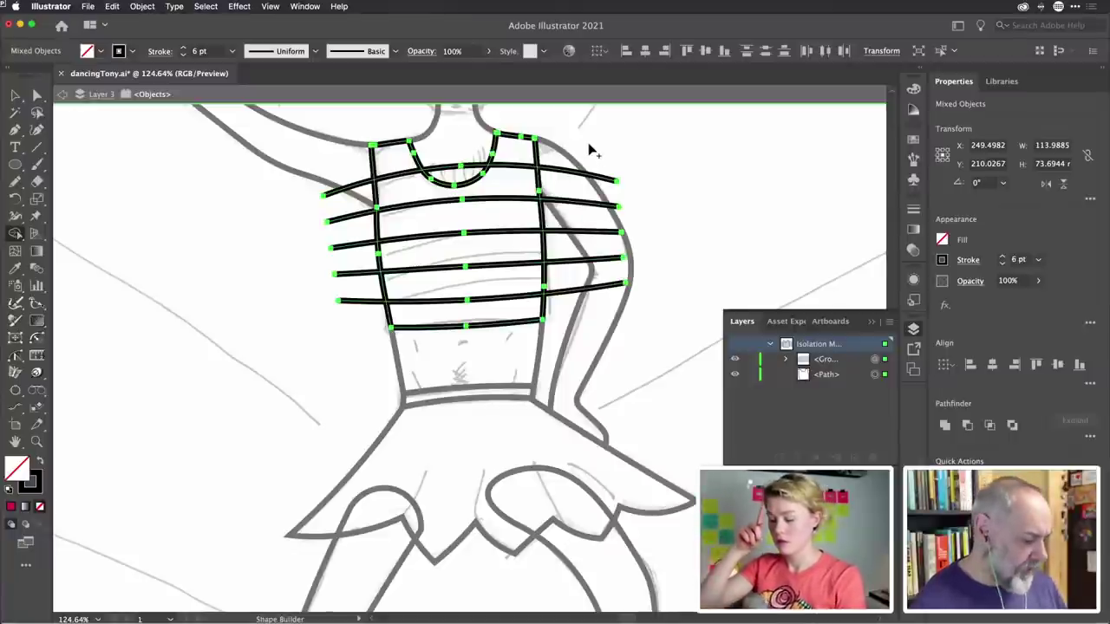
Delete the stripe ends past both tank-top sides and the piece inside the neckline
{"action": "mouse_move", "coordinate": [590, 150]}
{"action": "left_mouse_down"}
{"action": "mouse_move", "coordinate": [600, 330]}
{"action": "mouse_move", "coordinate": [573, 319]}
{"action": "left_mouse_up"}
{"action": "left_click_drag", "start_coordinate": [323, 171], "coordinate": [346, 326]}
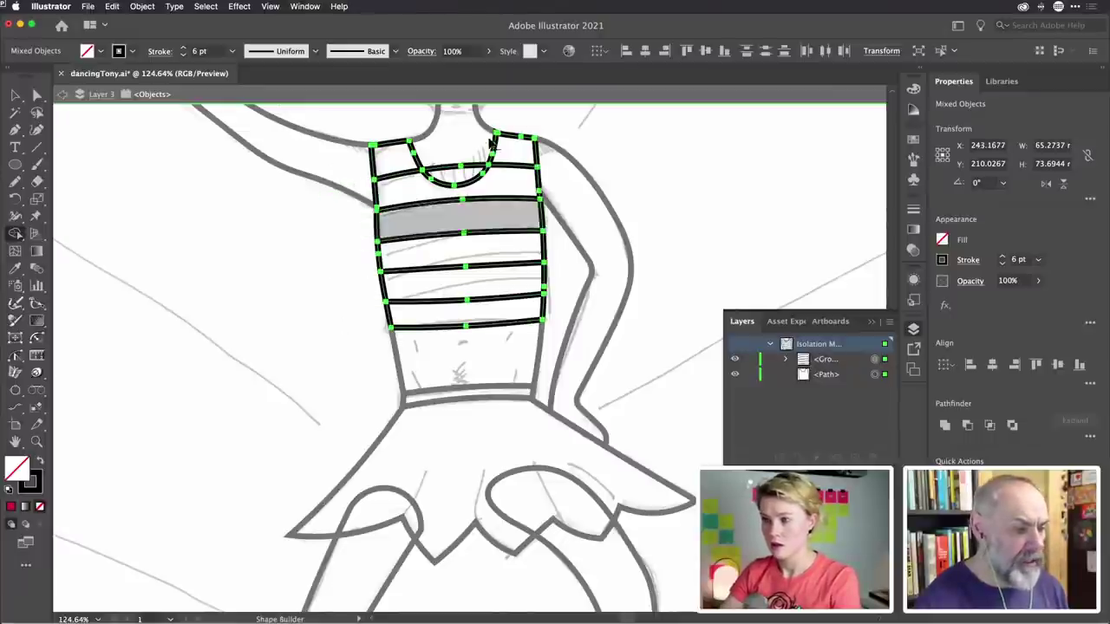
{"action": "left_click", "coordinate": [464, 176]}
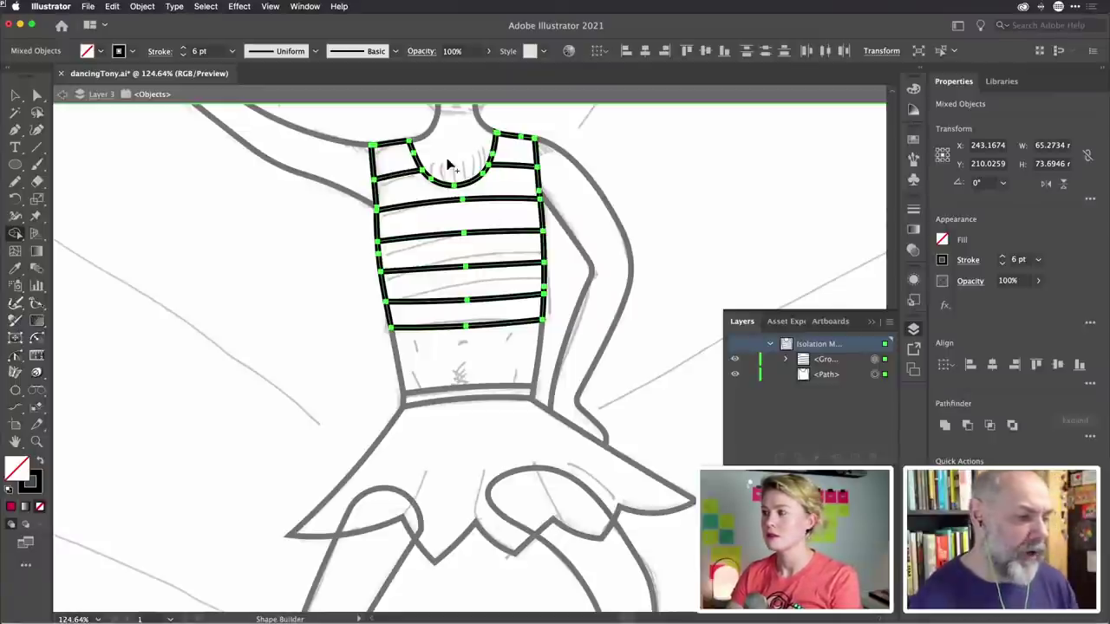
Make the tank-top outline and its five stripes into a Live Paint group
{"action": "left_click", "coordinate": [143, 7]}
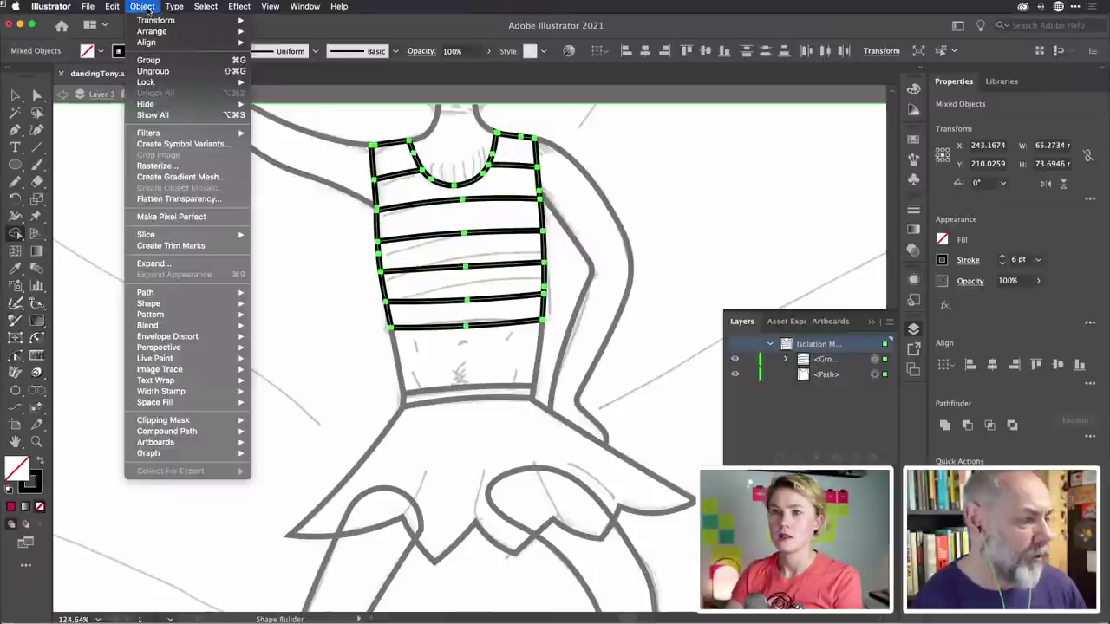
{"action": "mouse_move", "coordinate": [179, 361]}
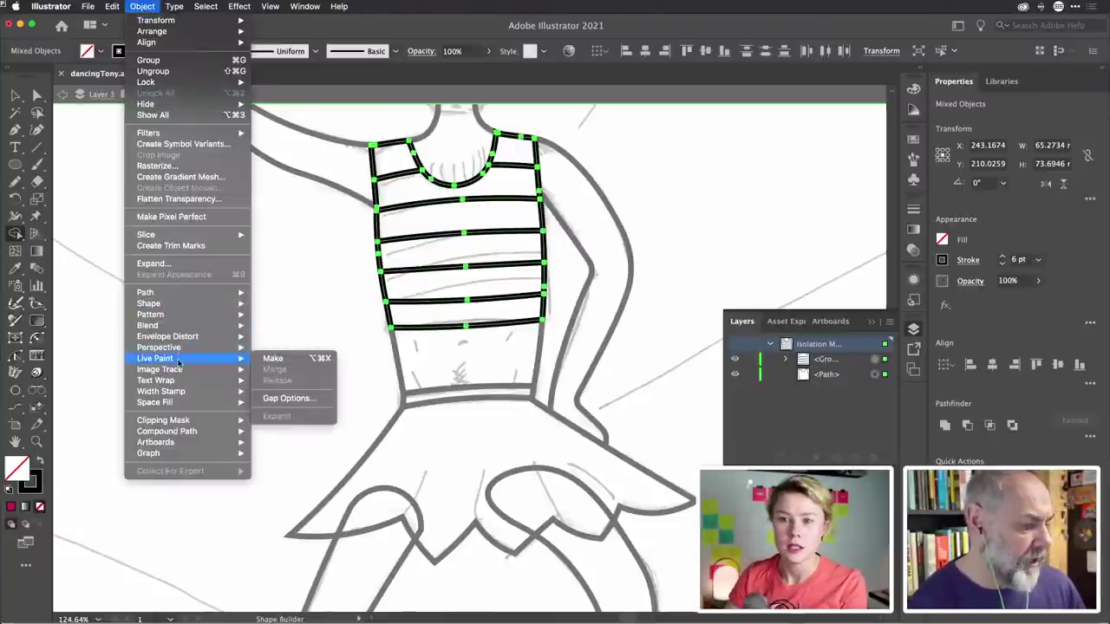
{"action": "left_click", "coordinate": [284, 359]}
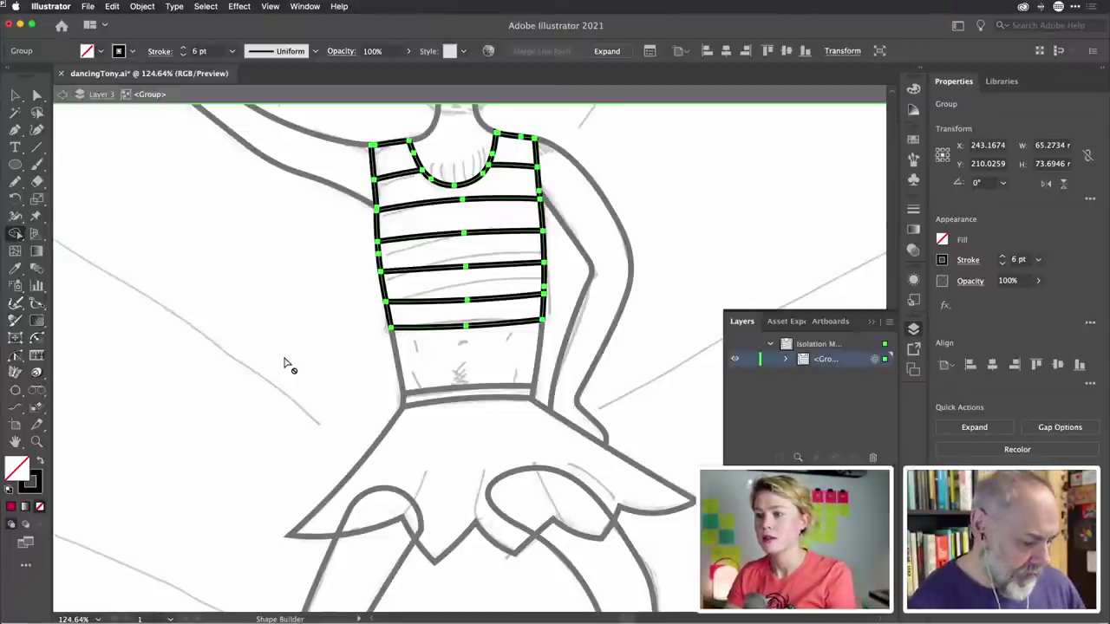
{"action": "key", "text": "k"}
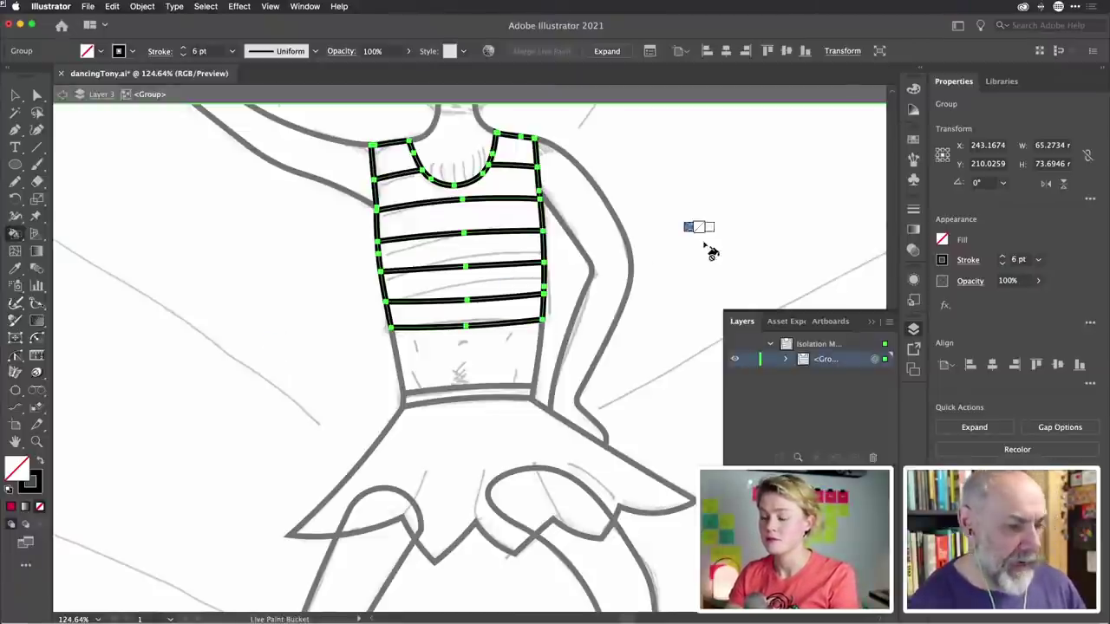
Live-Paint both shoulder regions red, the band below the neckline orange, and the next band yellow
{"action": "left_click", "coordinate": [913, 139]}
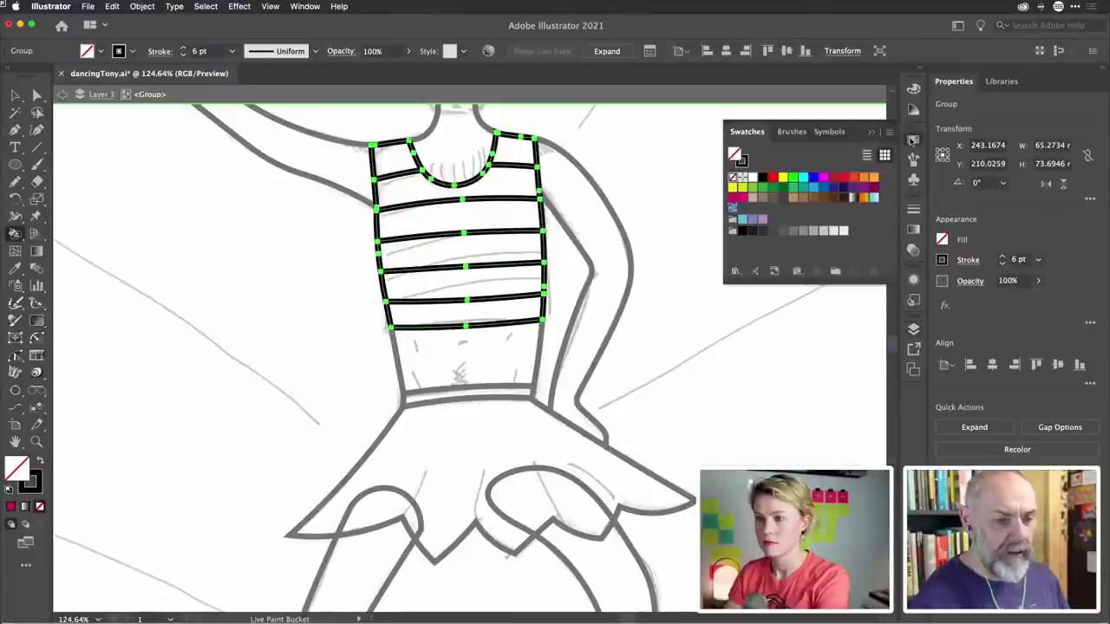
{"action": "left_click", "coordinate": [843, 179]}
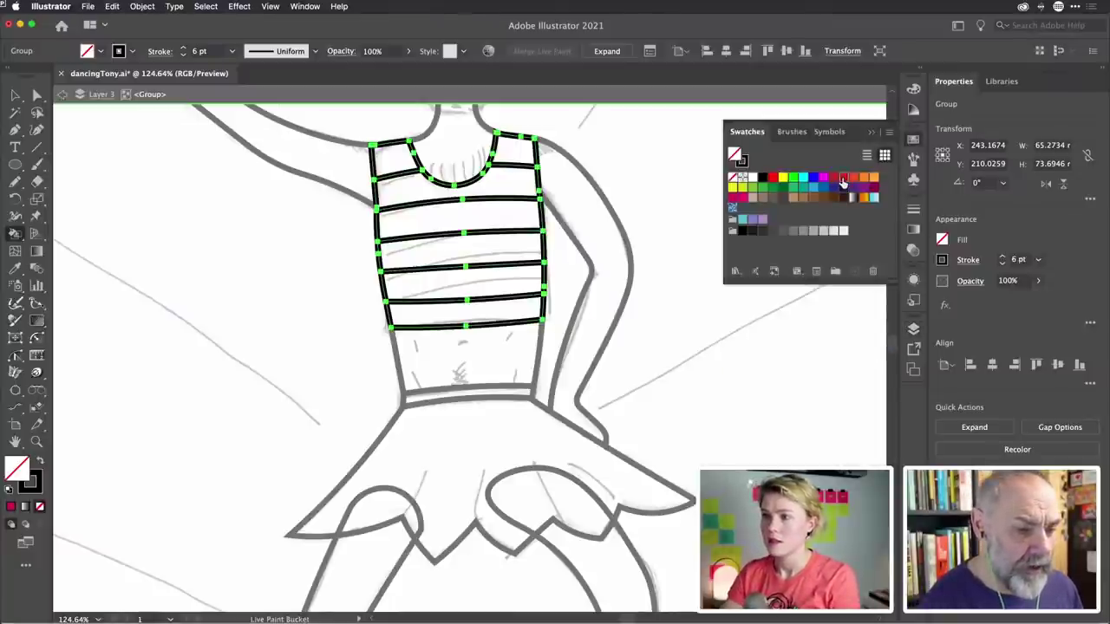
{"action": "left_click", "coordinate": [514, 151]}
{"action": "left_click", "coordinate": [406, 168]}
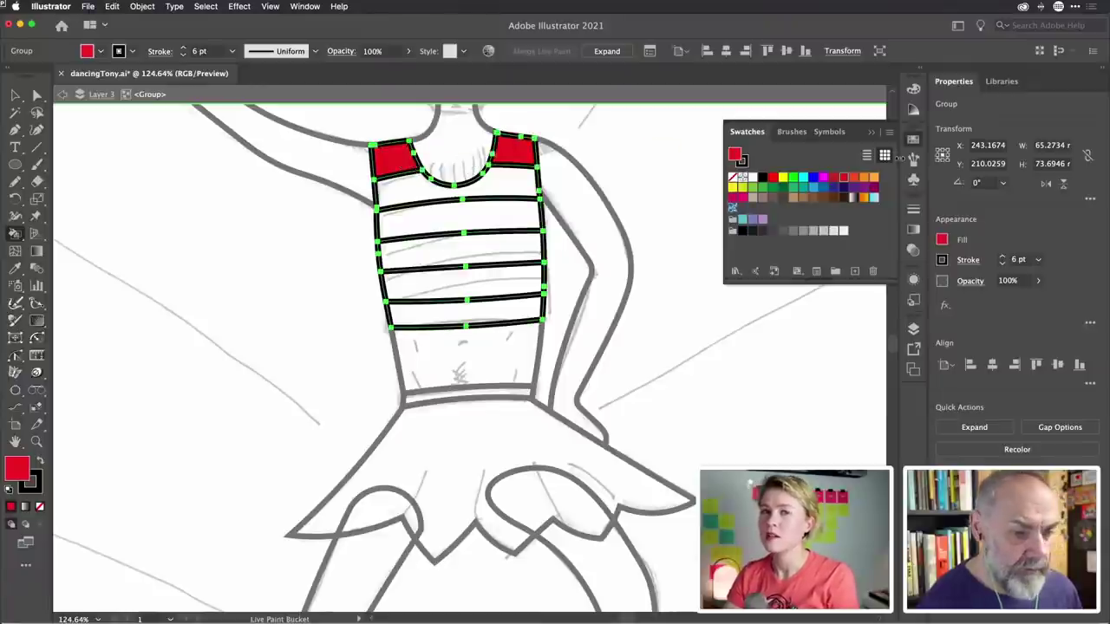
{"action": "left_click", "coordinate": [864, 178]}
{"action": "left_click", "coordinate": [520, 182]}
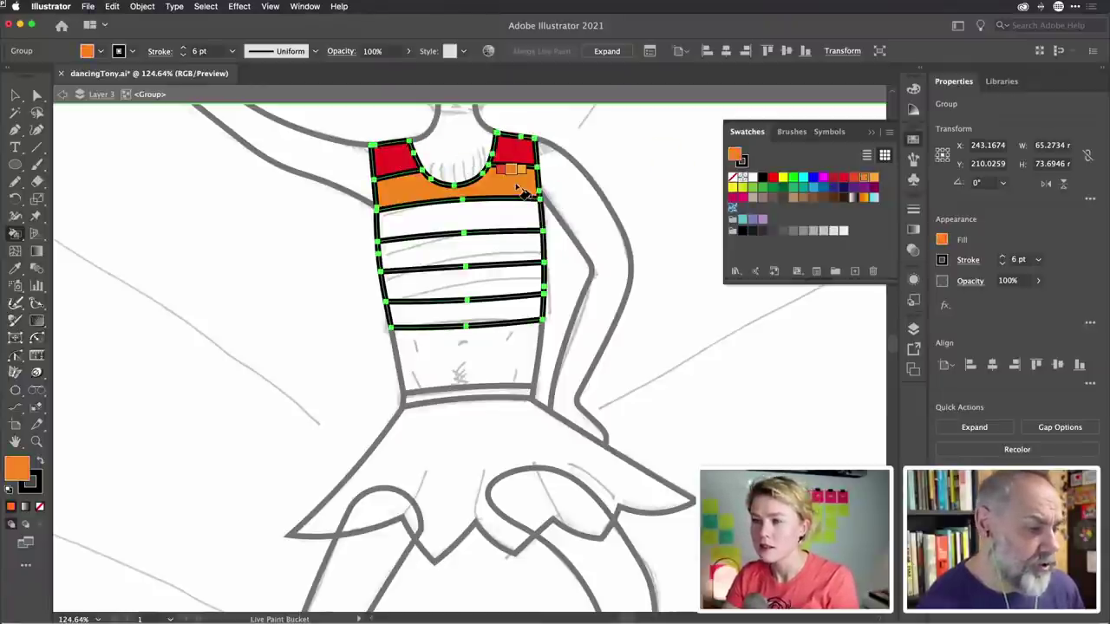
{"action": "left_click", "coordinate": [783, 178]}
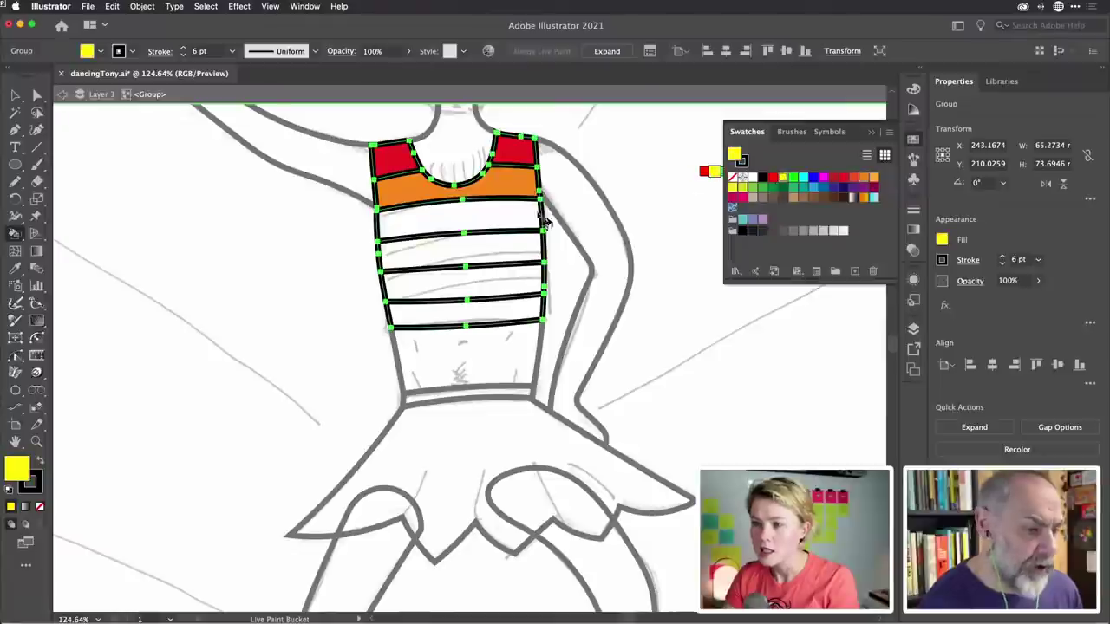
{"action": "left_click", "coordinate": [505, 224]}
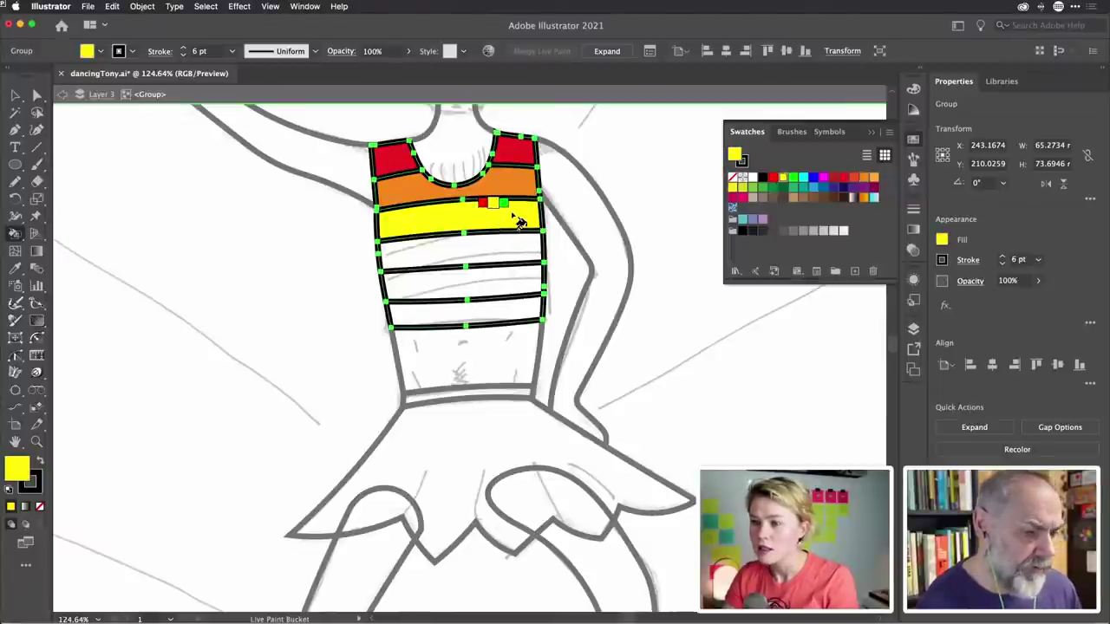
Fill the remaining three bands green, blue and pink, then close the swatches
{"action": "left_click", "coordinate": [794, 178]}
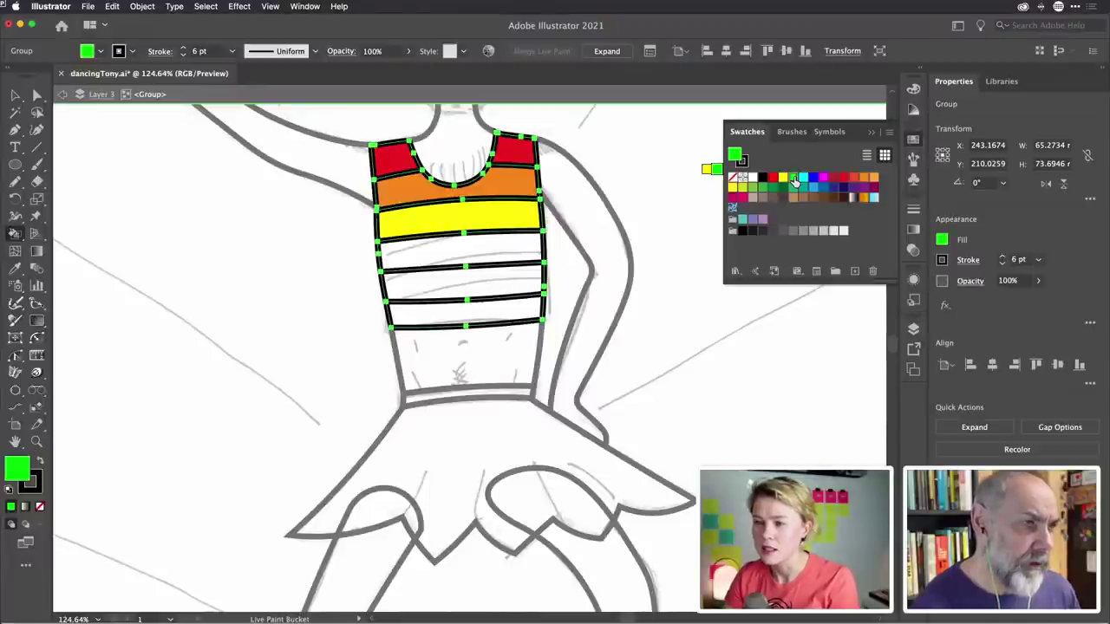
{"action": "left_click", "coordinate": [493, 255]}
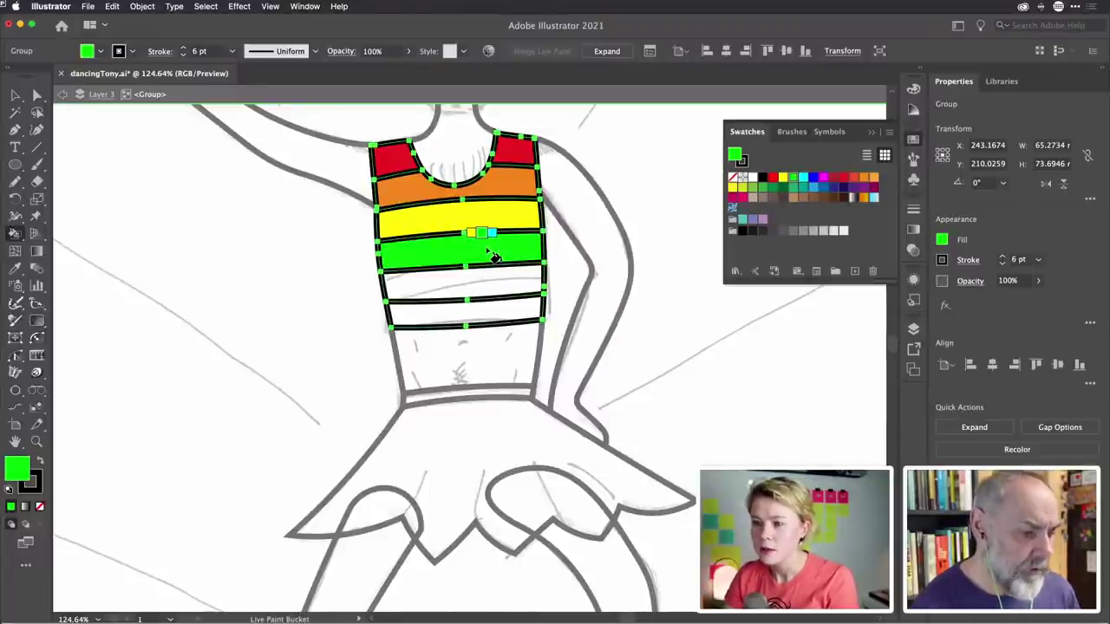
{"action": "left_click", "coordinate": [813, 177]}
{"action": "left_click", "coordinate": [512, 284]}
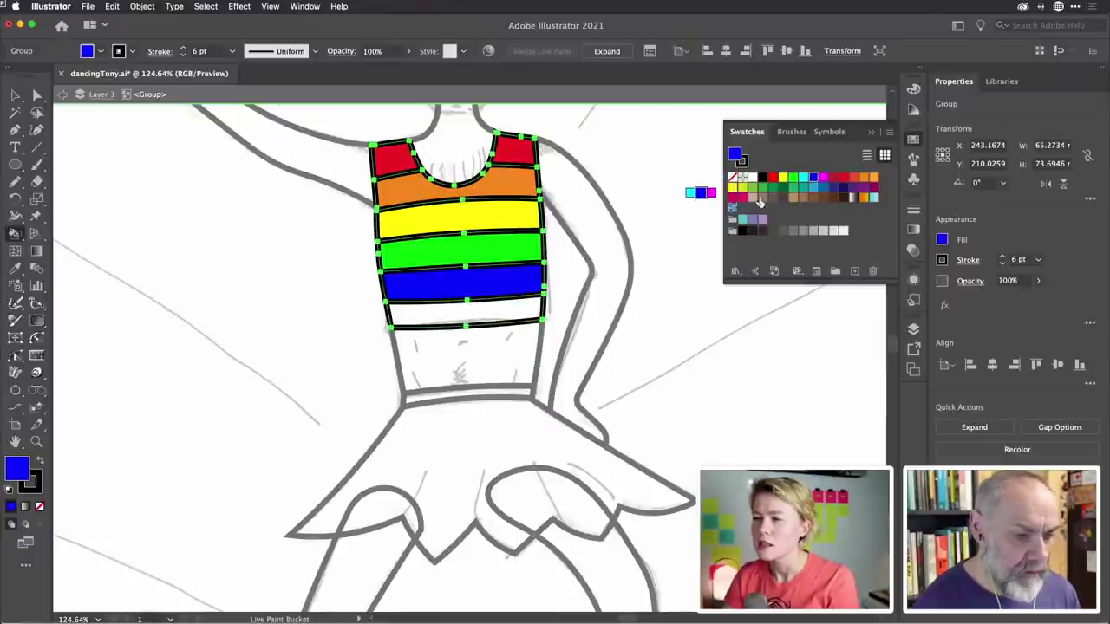
{"action": "left_click", "coordinate": [740, 198]}
{"action": "left_click", "coordinate": [511, 304]}
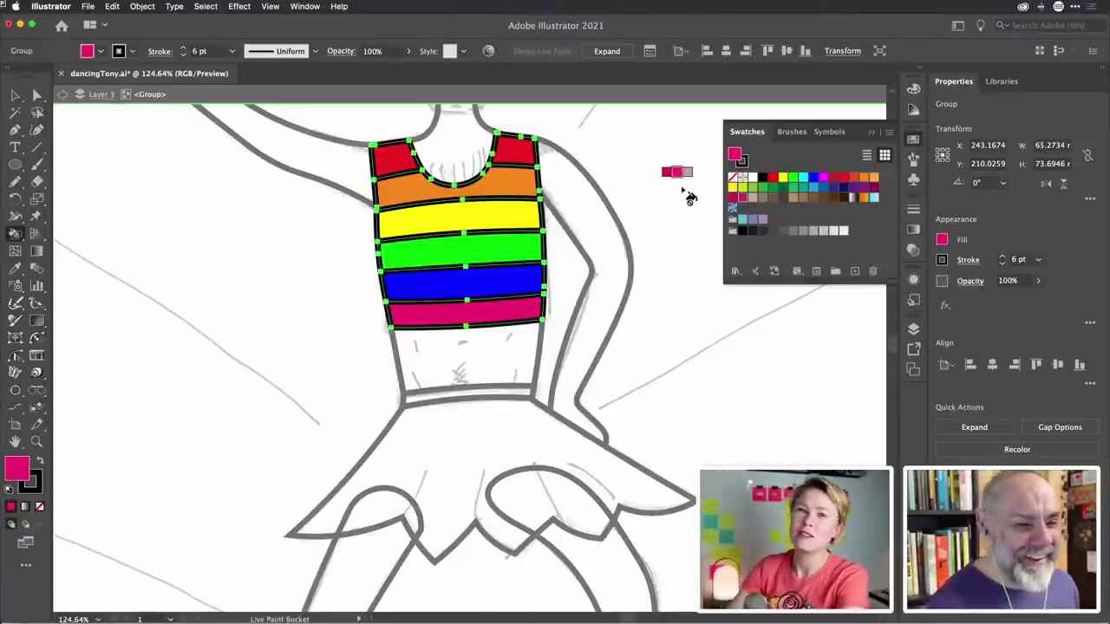
{"action": "left_click", "coordinate": [913, 141]}
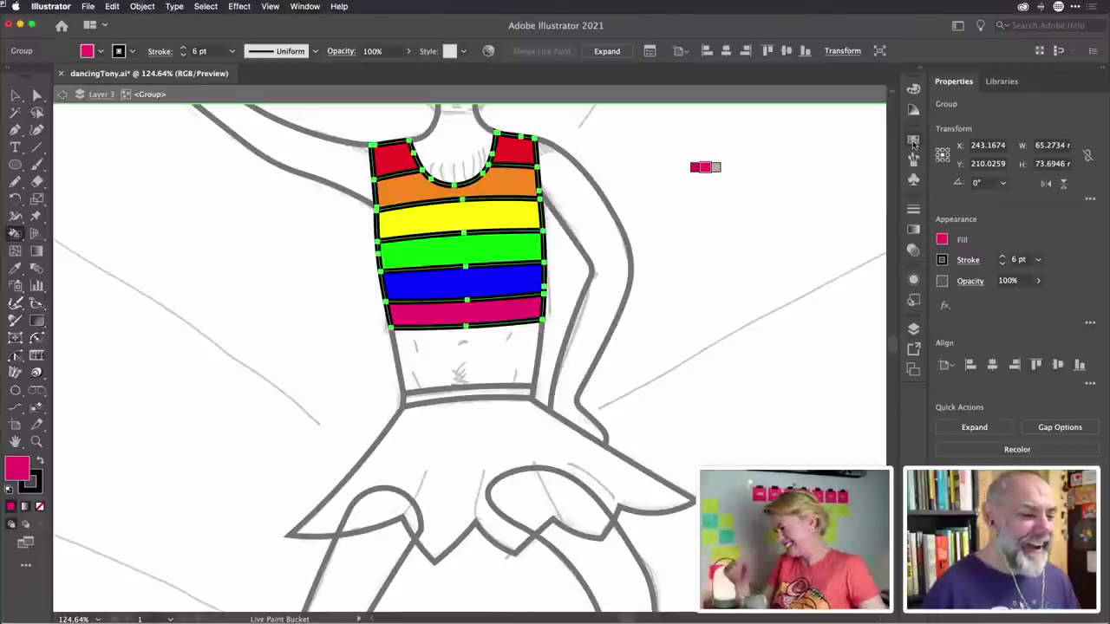
{"action": "key", "text": "v"}
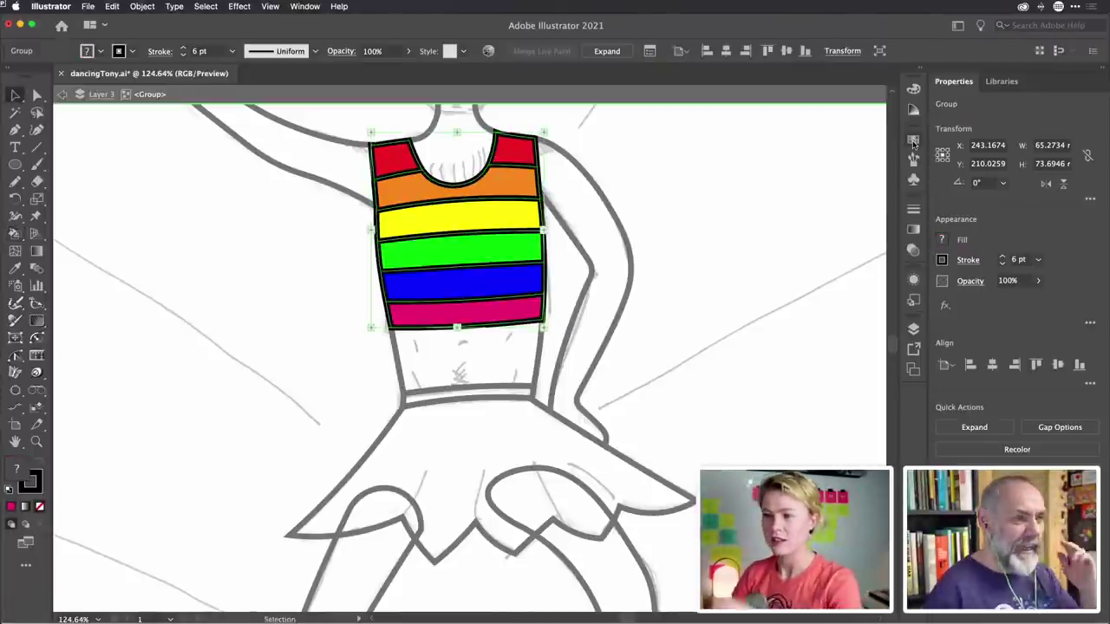
Exit the tank top's isolation mode, zoom out, then zoom back in on the skirt
{"action": "double_click", "coordinate": [735, 240]}
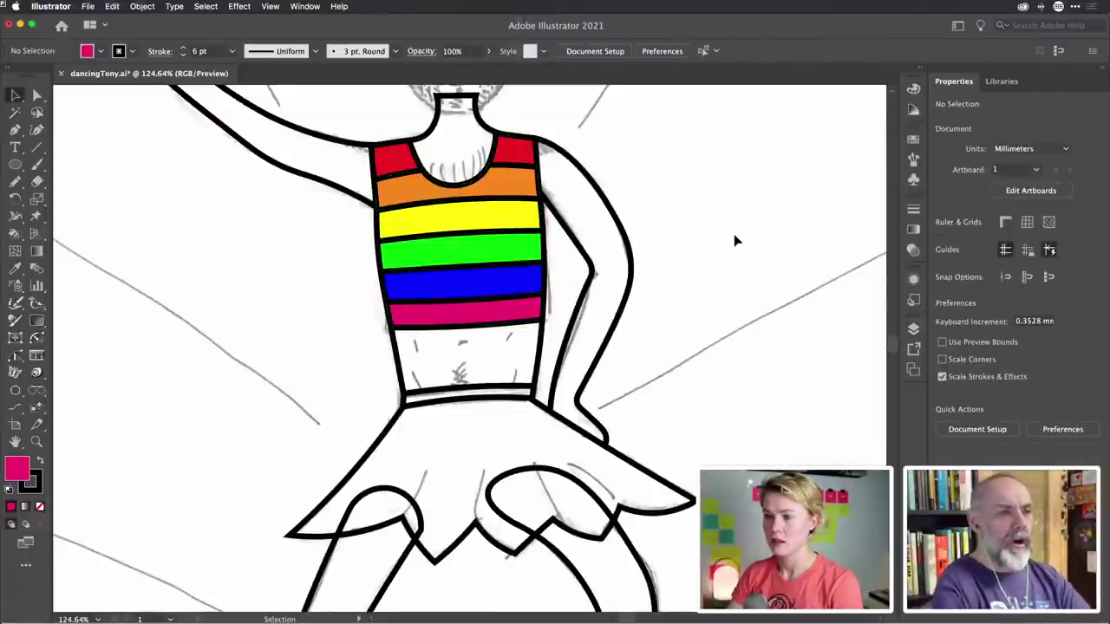
{"action": "scroll", "coordinate": [734, 240], "scroll_direction": "down", "scroll_amount": 5}
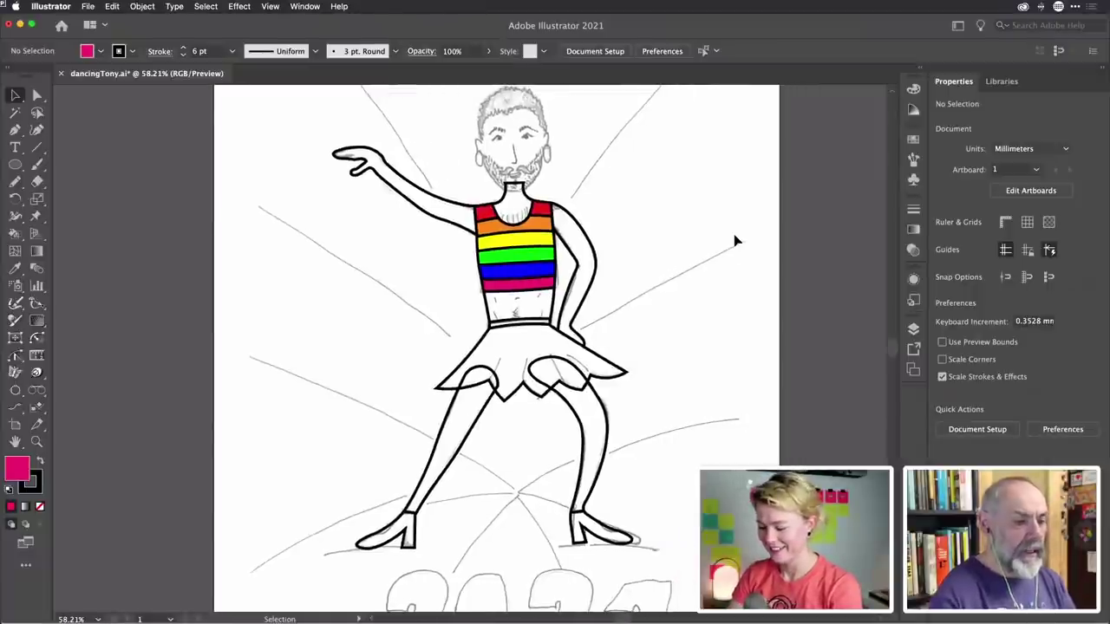
{"action": "left_click", "coordinate": [452, 206]}
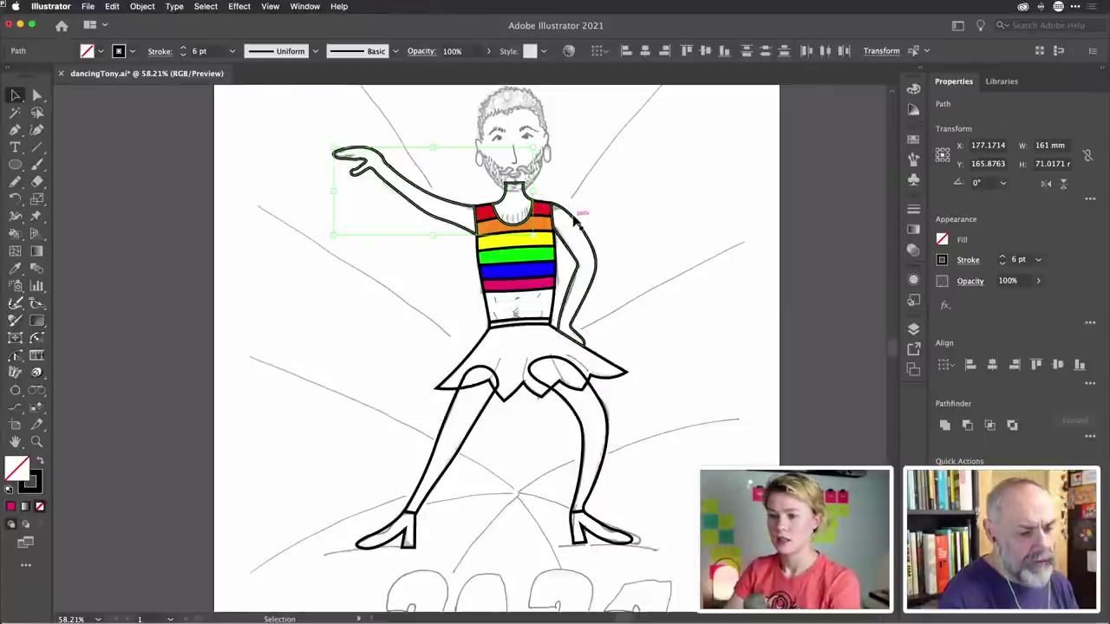
{"action": "left_click", "coordinate": [634, 191]}
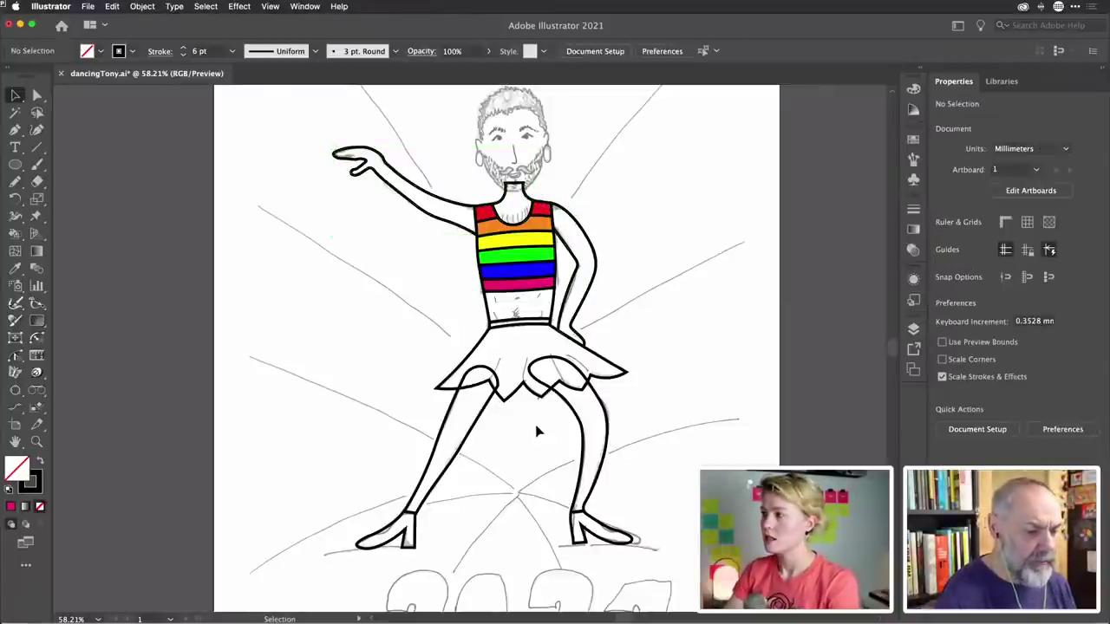
{"action": "scroll", "coordinate": [536, 431], "scroll_direction": "up", "scroll_amount": 5}
{"action": "scroll", "coordinate": [536, 431], "scroll_direction": "up", "scroll_amount": 4}
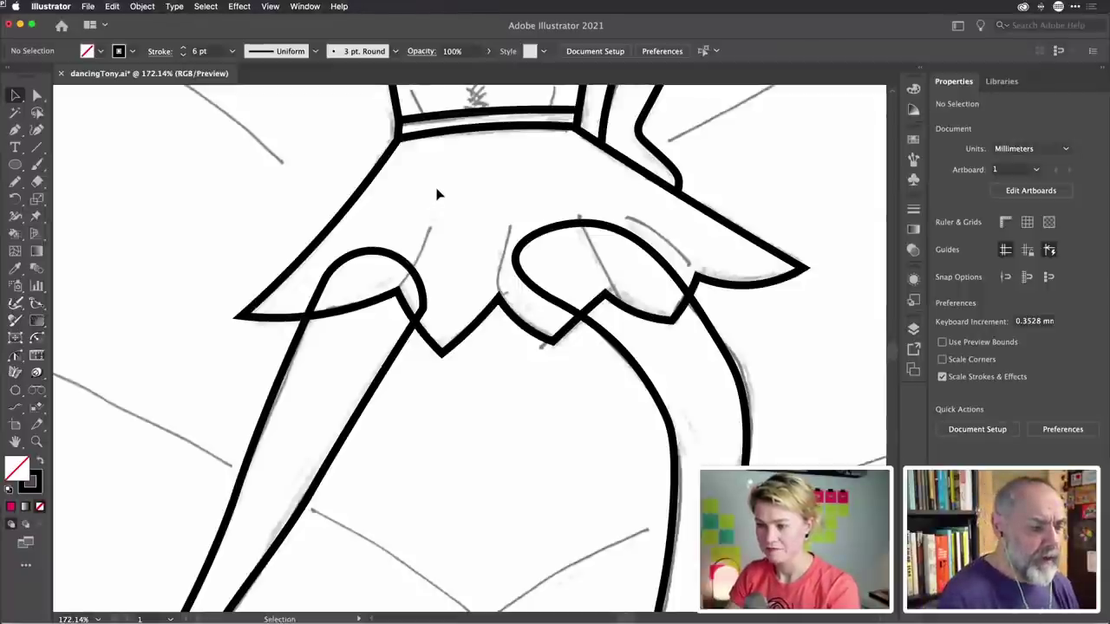
Draw a three-point Curvature fold line down the left flounce and delete its extra bottom anchor
{"action": "key", "text": "shift+grave"}
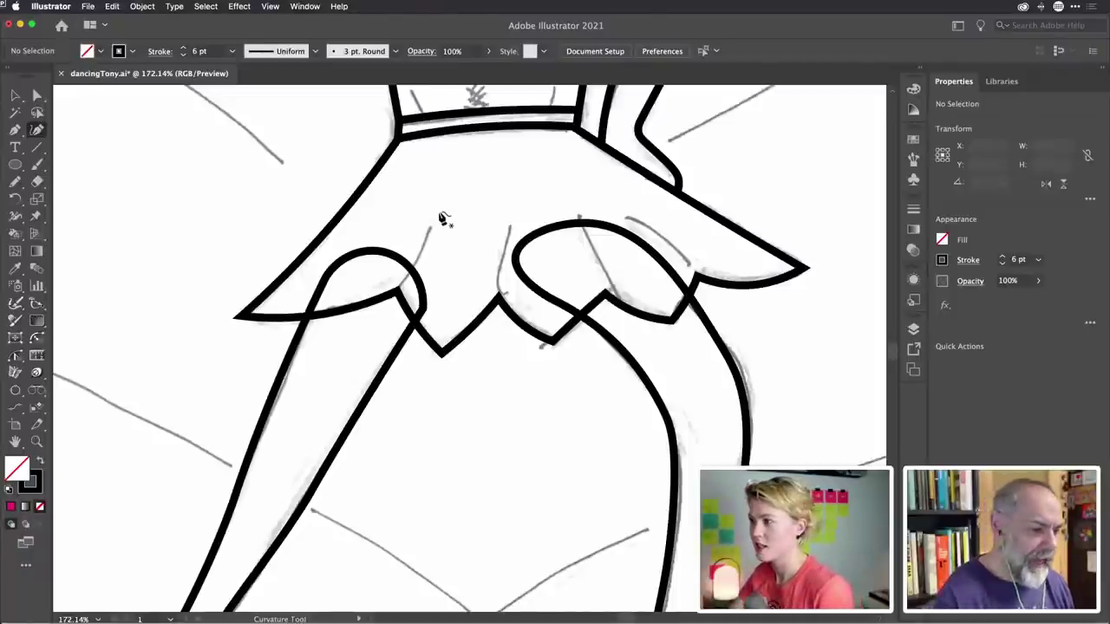
{"action": "left_click", "coordinate": [435, 208]}
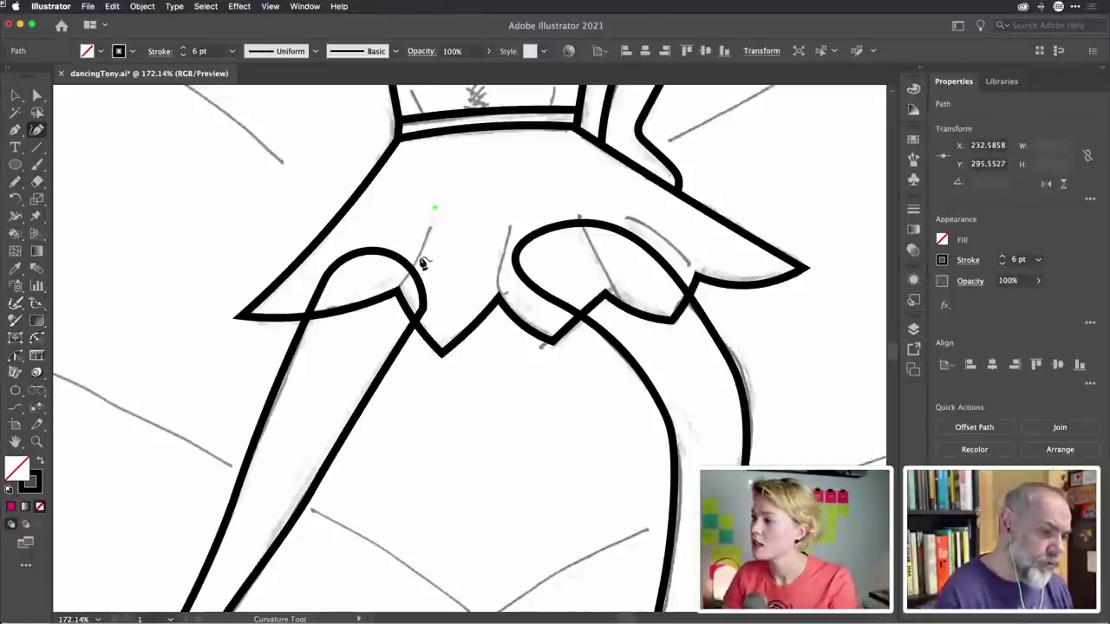
{"action": "left_click", "coordinate": [415, 259]}
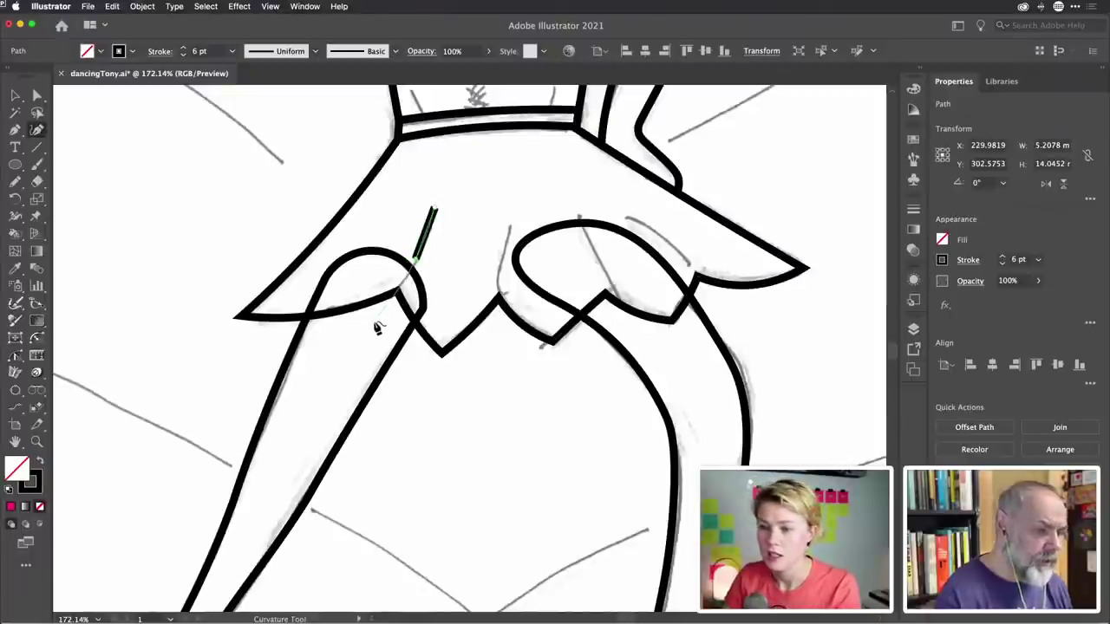
{"action": "left_click", "coordinate": [375, 320]}
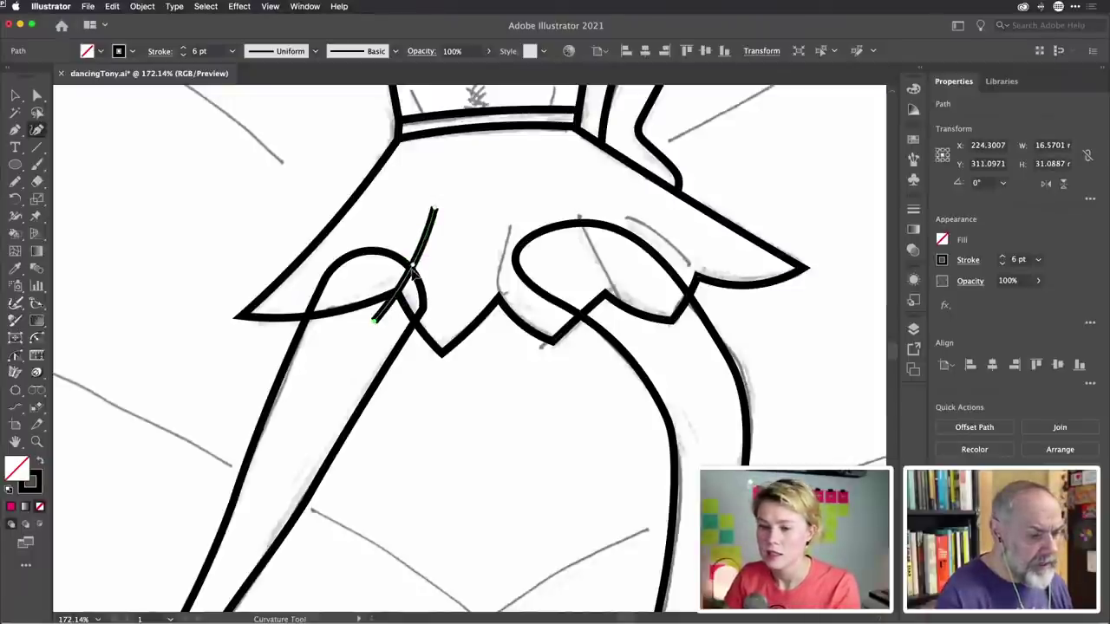
{"action": "key", "text": "Escape"}
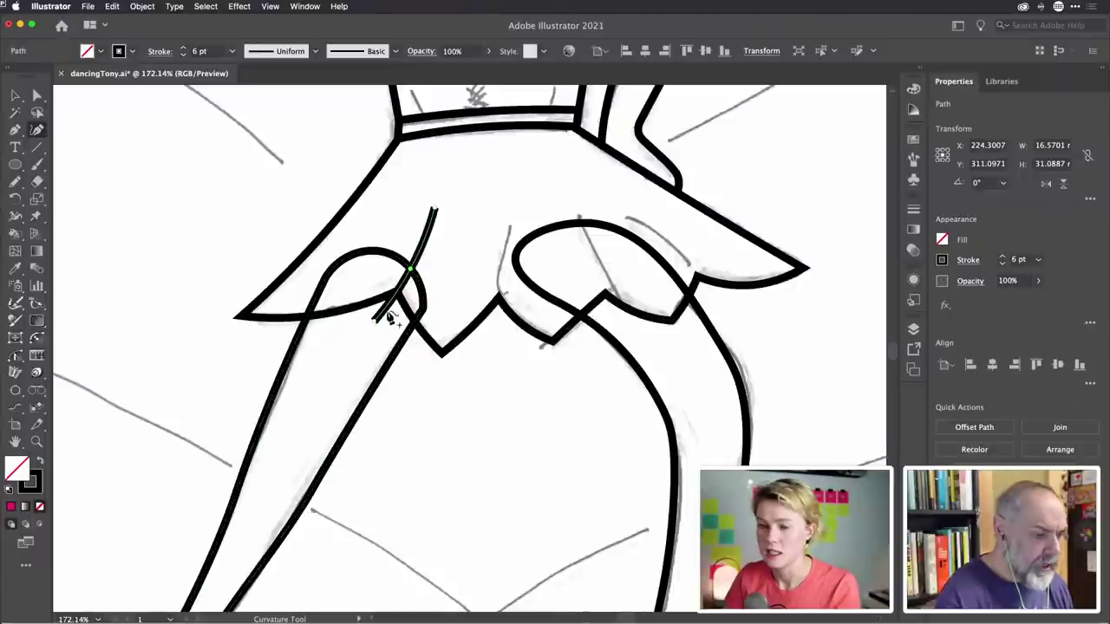
{"action": "left_click", "coordinate": [396, 300]}
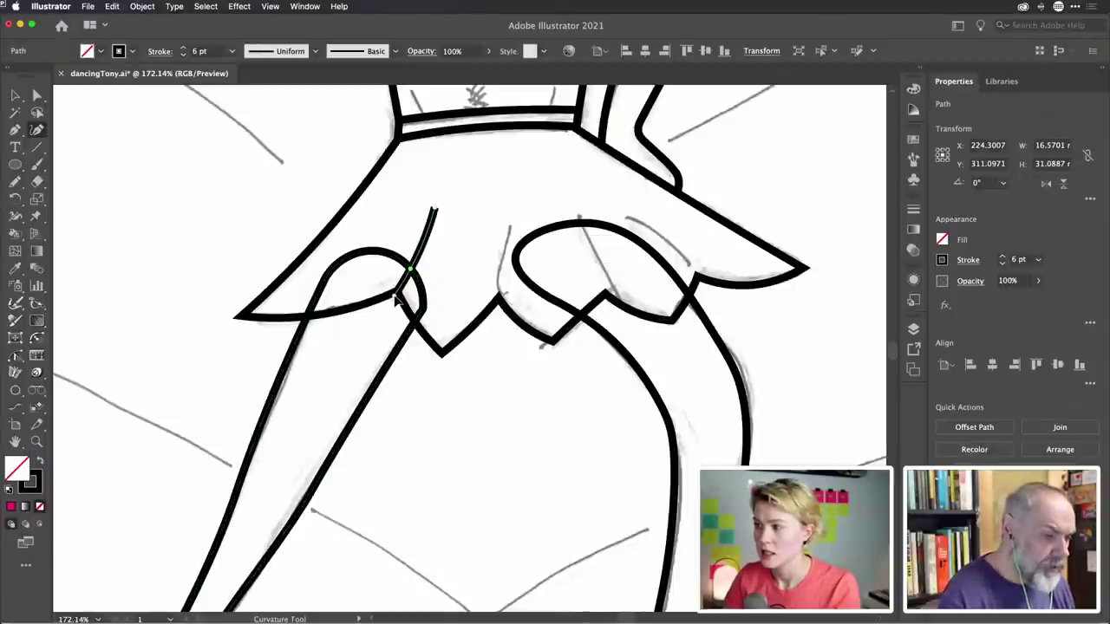
{"action": "key", "text": "Delete"}
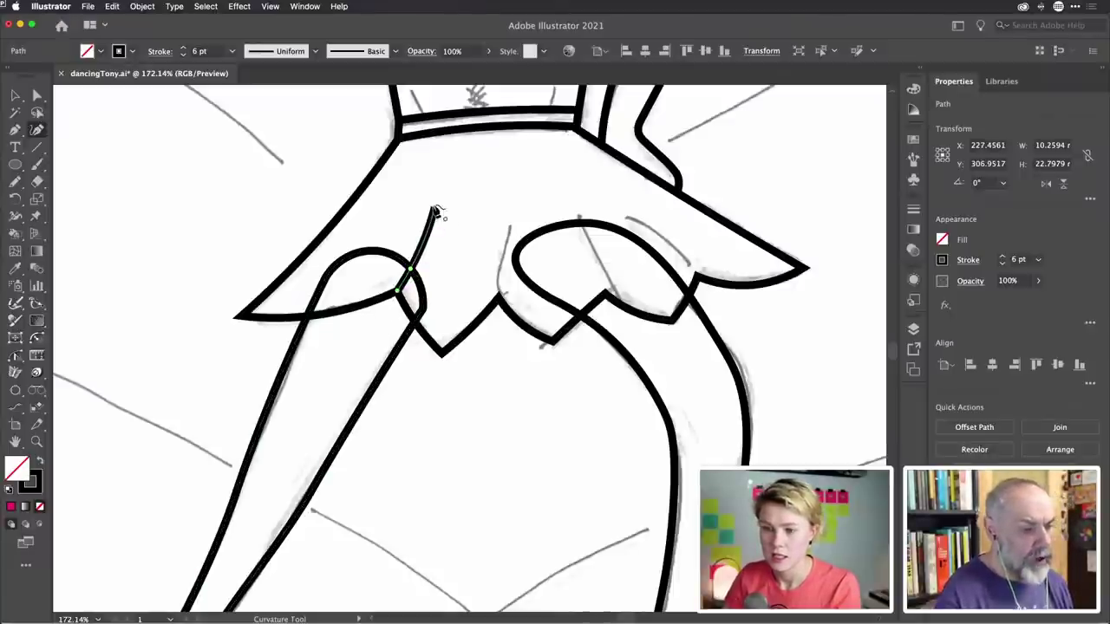
{"action": "left_click", "coordinate": [435, 211]}
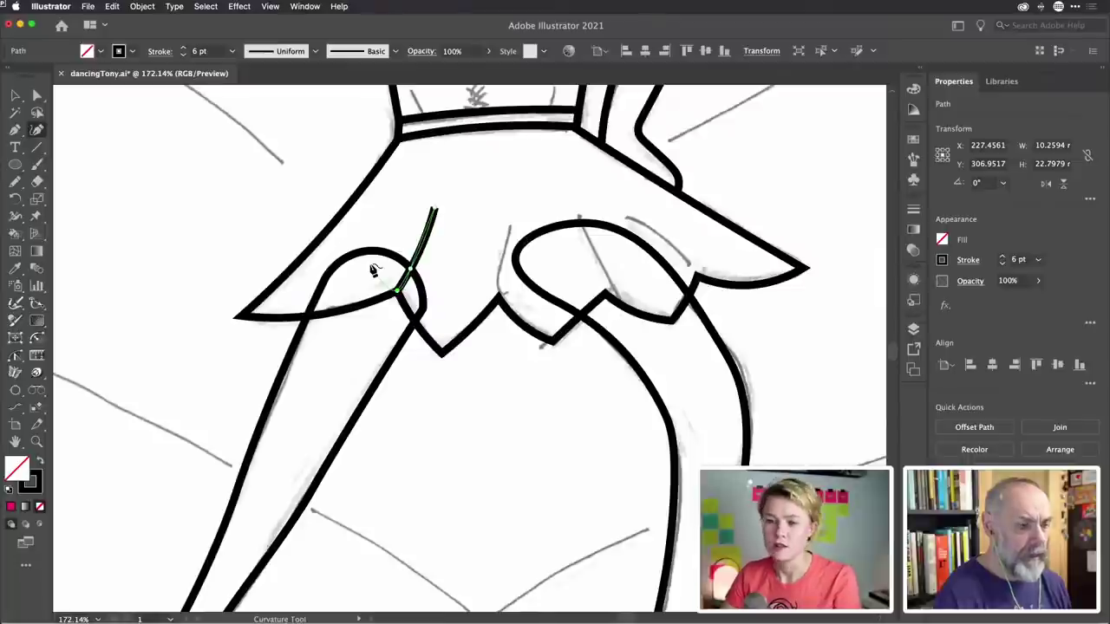
{"action": "scroll", "coordinate": [373, 270], "scroll_direction": "up", "scroll_amount": 5}
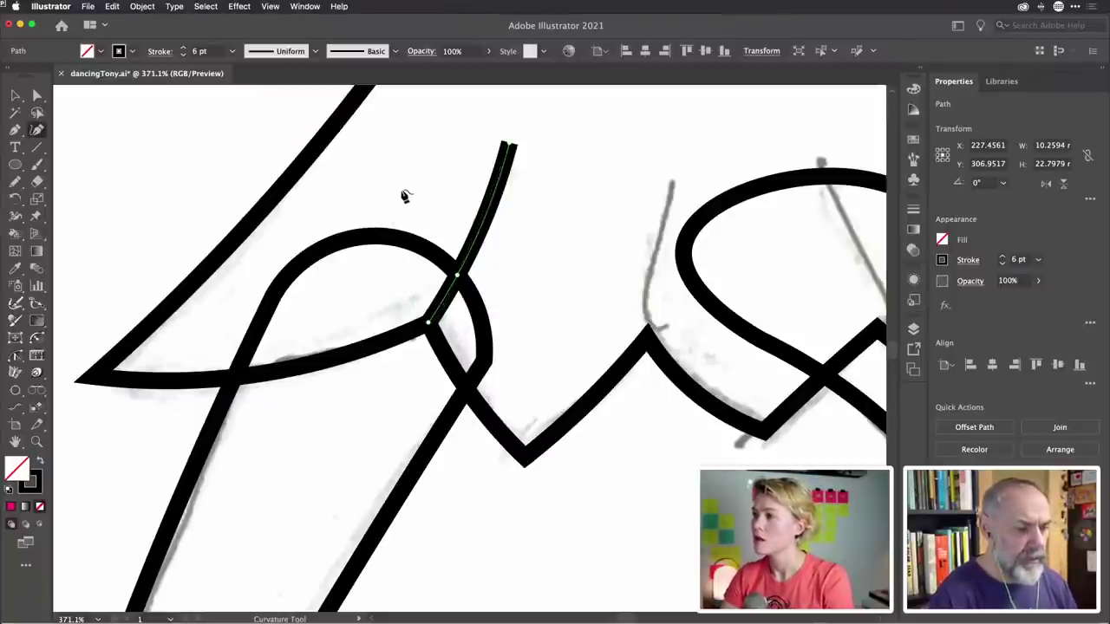
Apply Width Profile 4 to the skirt fold line
{"action": "left_click", "coordinate": [316, 54]}
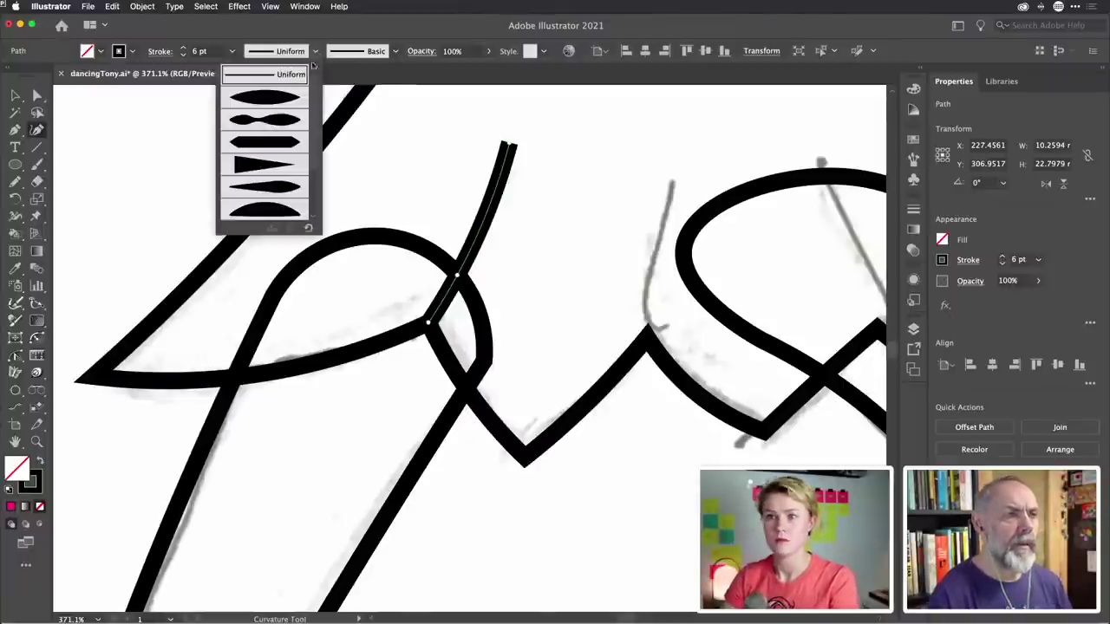
{"action": "left_click", "coordinate": [268, 164]}
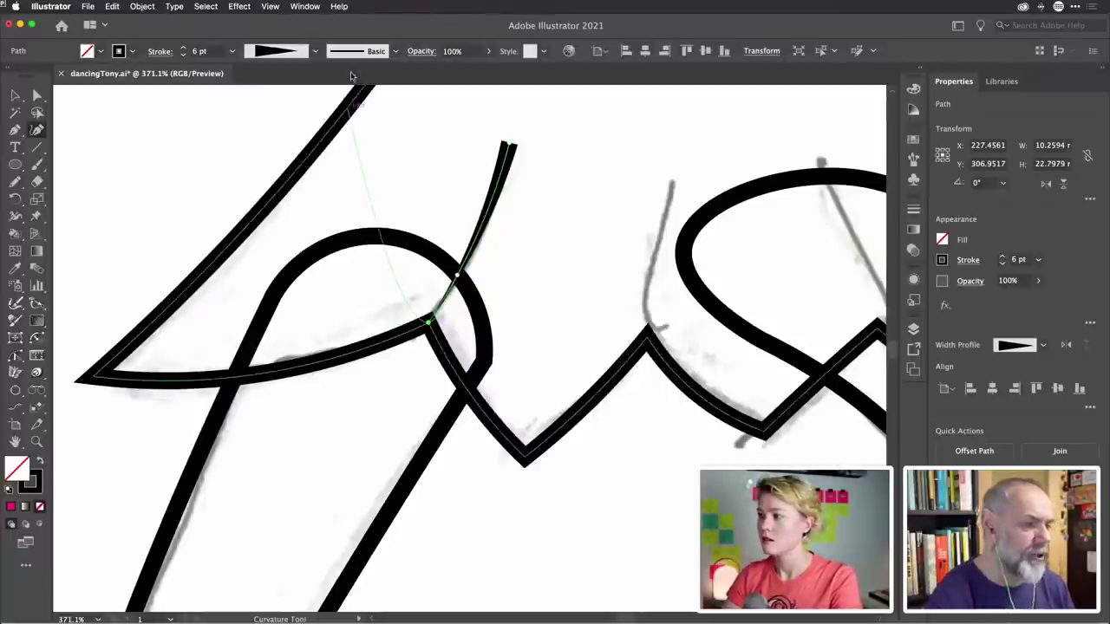
{"action": "left_click", "coordinate": [316, 54]}
{"action": "left_click", "coordinate": [318, 33]}
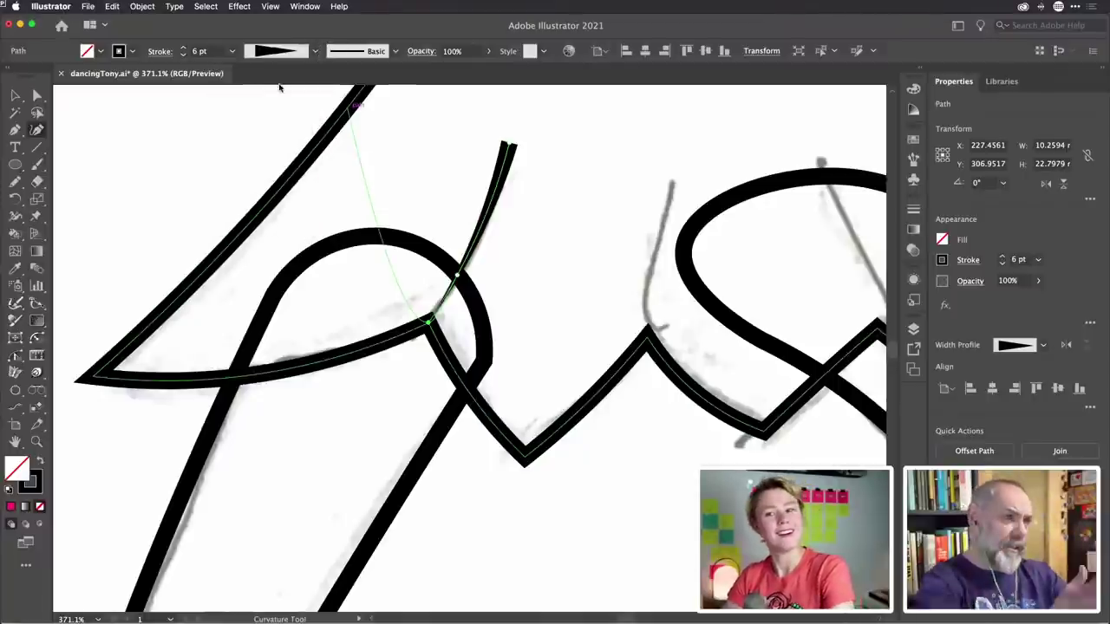
Flip the width profile in the Stroke panel so the fold's top end tapers to a point
{"action": "left_click", "coordinate": [164, 52]}
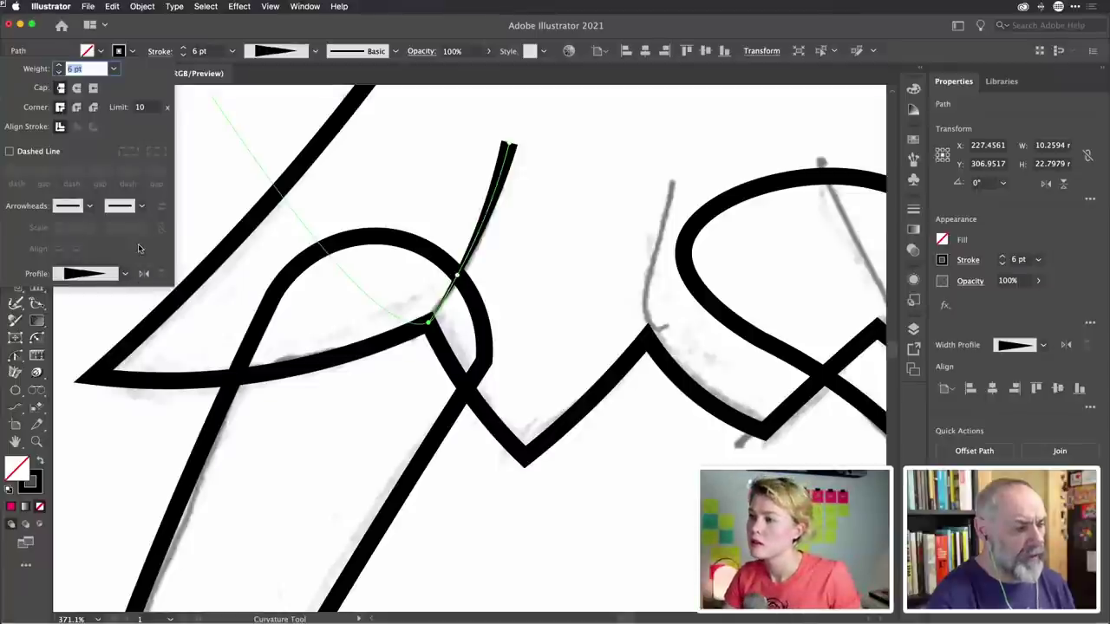
{"action": "left_click", "coordinate": [160, 53]}
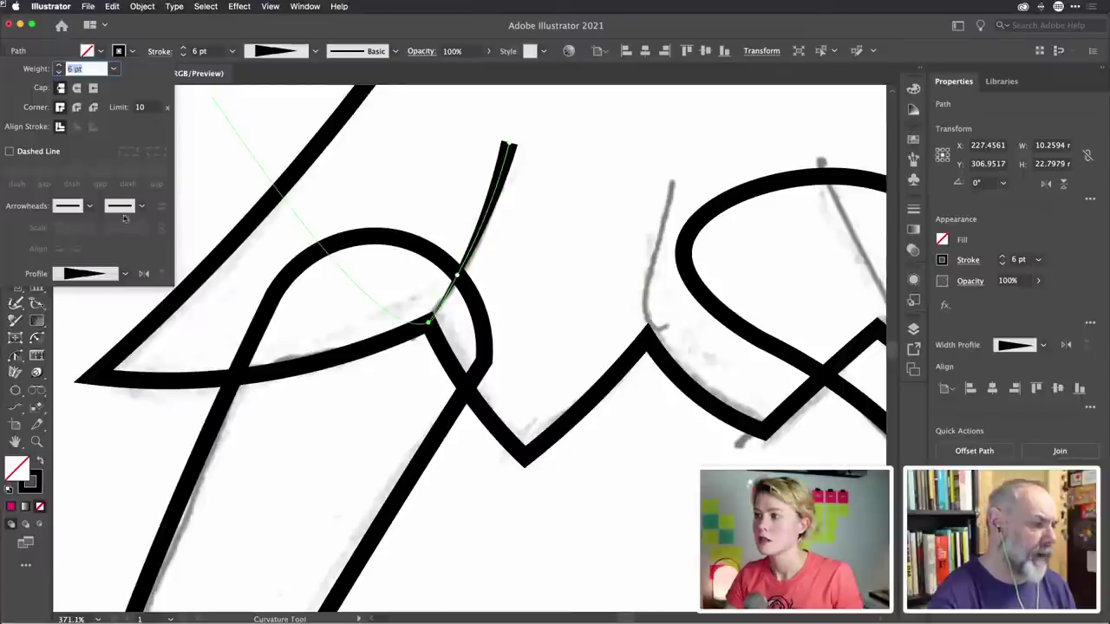
{"action": "left_click", "coordinate": [144, 275]}
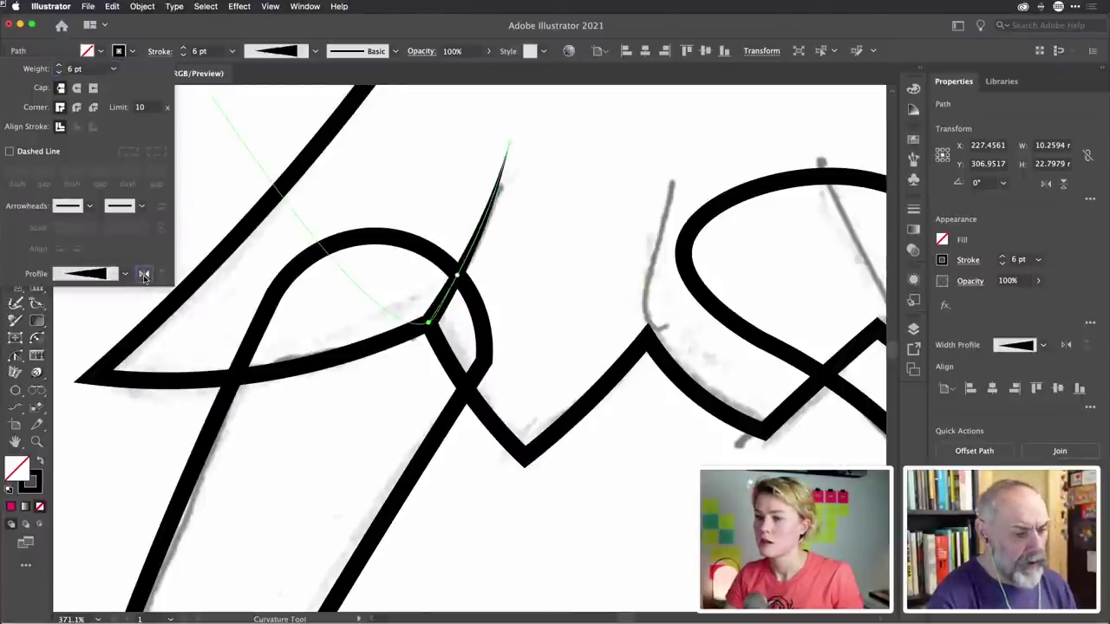
{"action": "left_click", "coordinate": [144, 275]}
{"action": "left_click", "coordinate": [144, 275]}
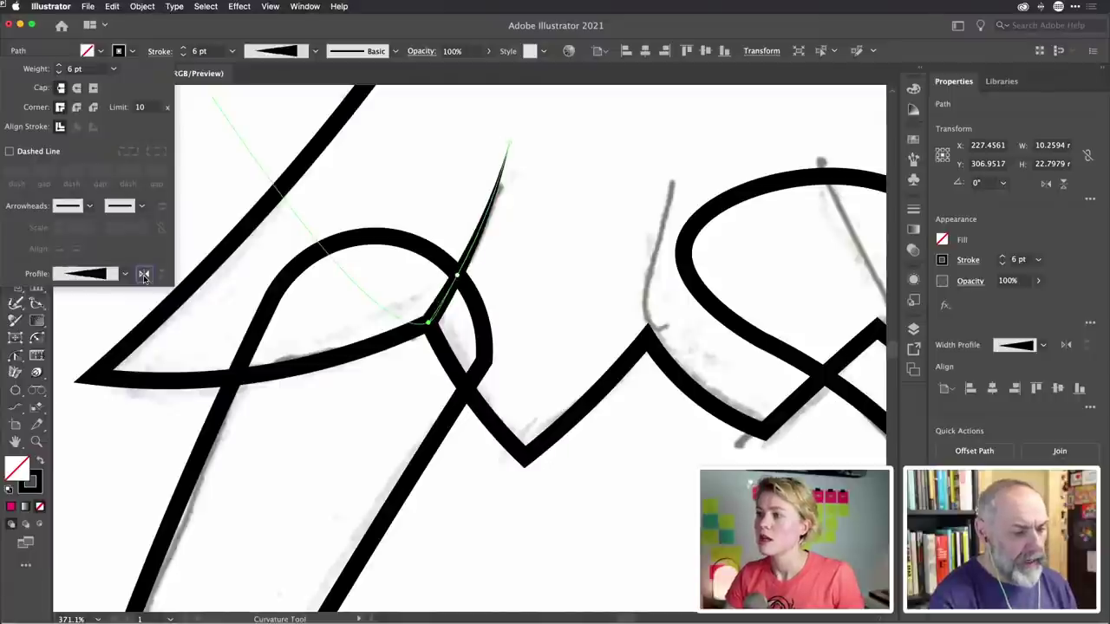
{"action": "left_click", "coordinate": [232, 28]}
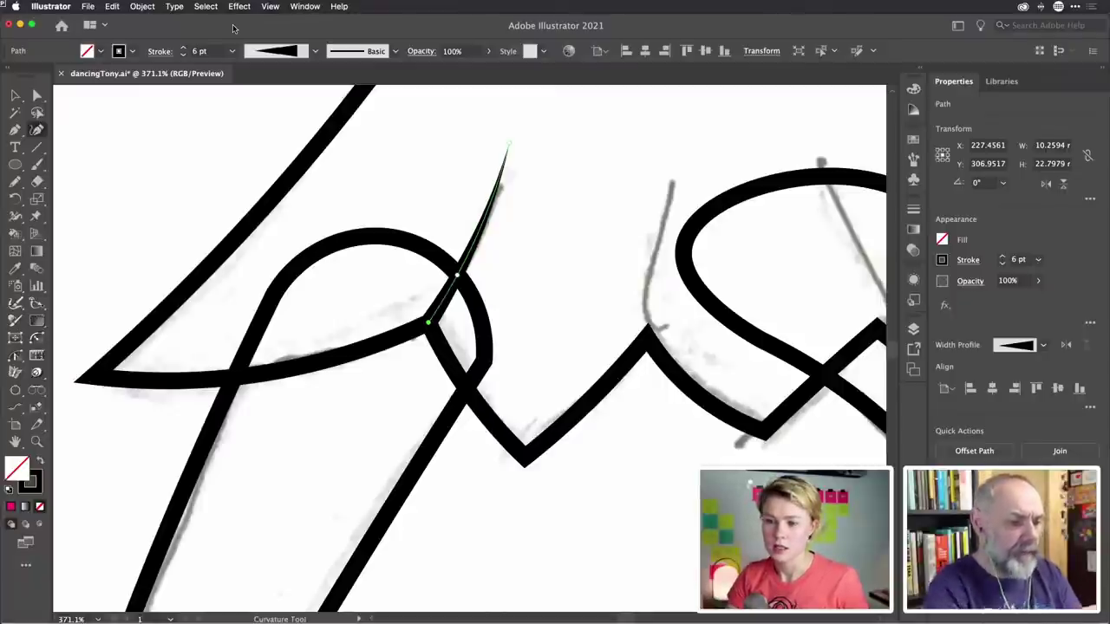
{"action": "scroll", "coordinate": [499, 207], "scroll_direction": "right", "scroll_amount": 5}
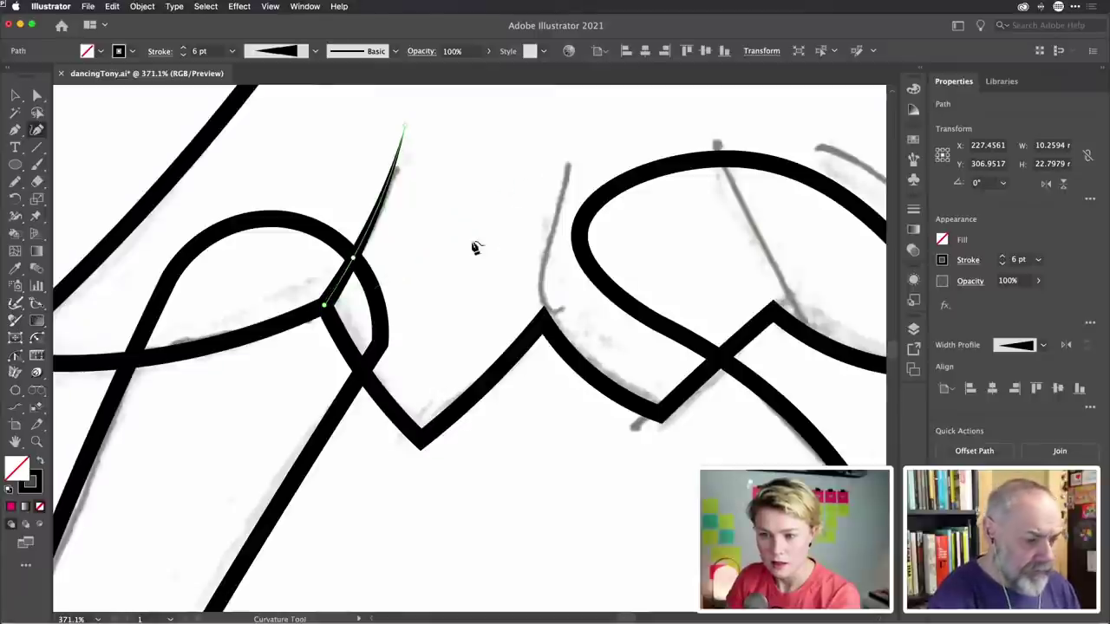
Draw the first 1 pt fold line down to the skirt's zigzag edge
{"action": "left_click", "coordinate": [568, 146]}
{"action": "left_click", "coordinate": [549, 228]}
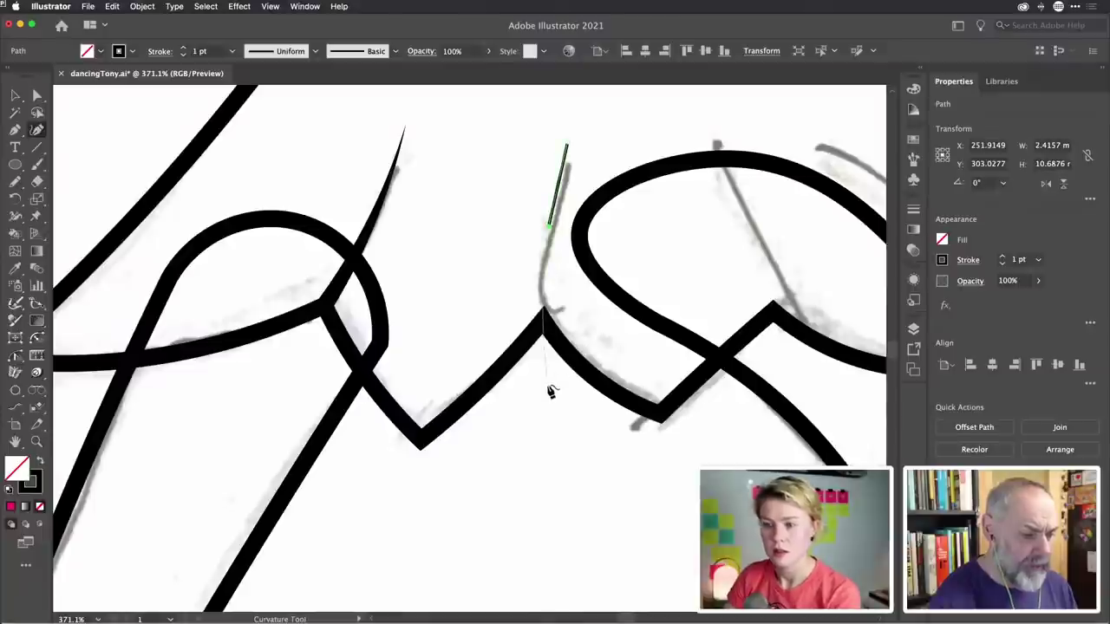
{"action": "right_click", "coordinate": [549, 392]}
{"action": "key", "text": "Escape"}
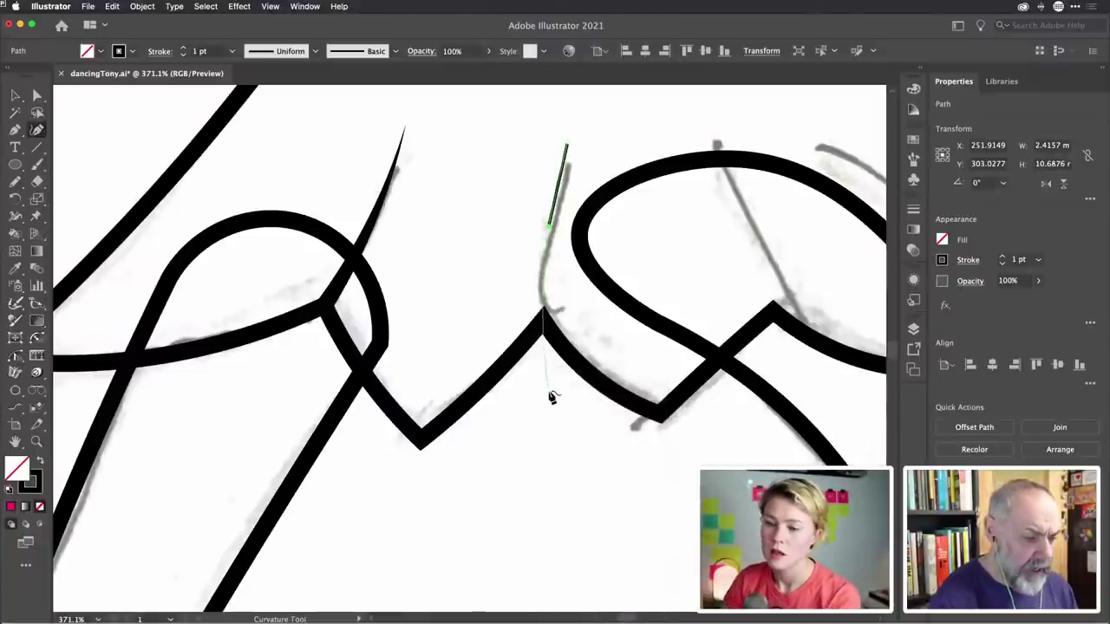
{"action": "left_click", "coordinate": [544, 326]}
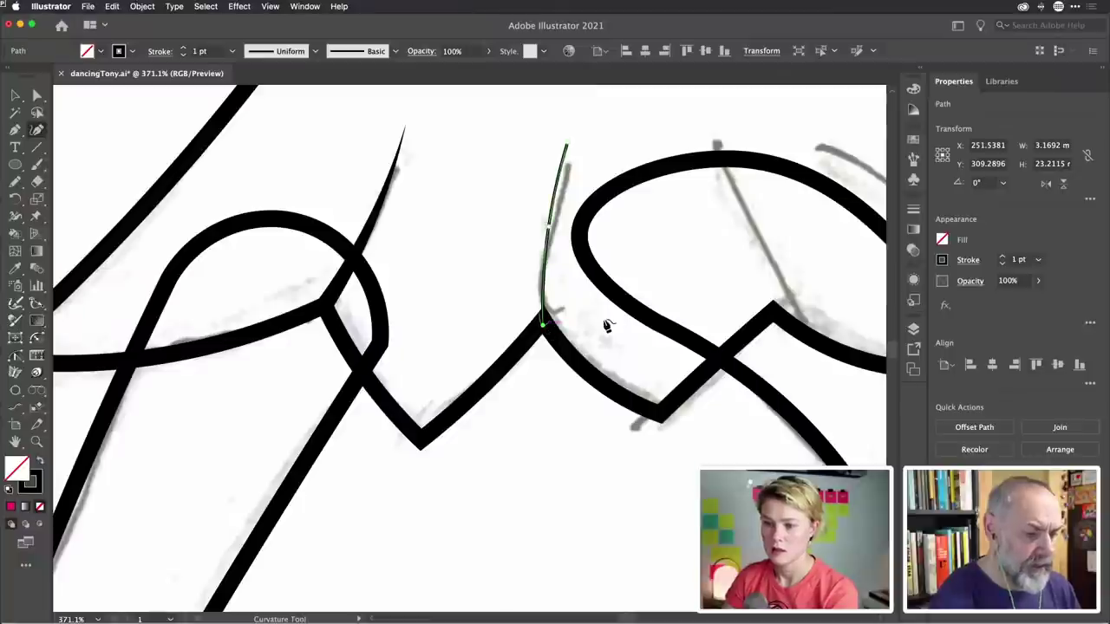
{"action": "scroll", "coordinate": [595, 335], "scroll_direction": "right", "scroll_amount": 5}
{"action": "scroll", "coordinate": [595, 335], "scroll_direction": "up", "scroll_amount": 2}
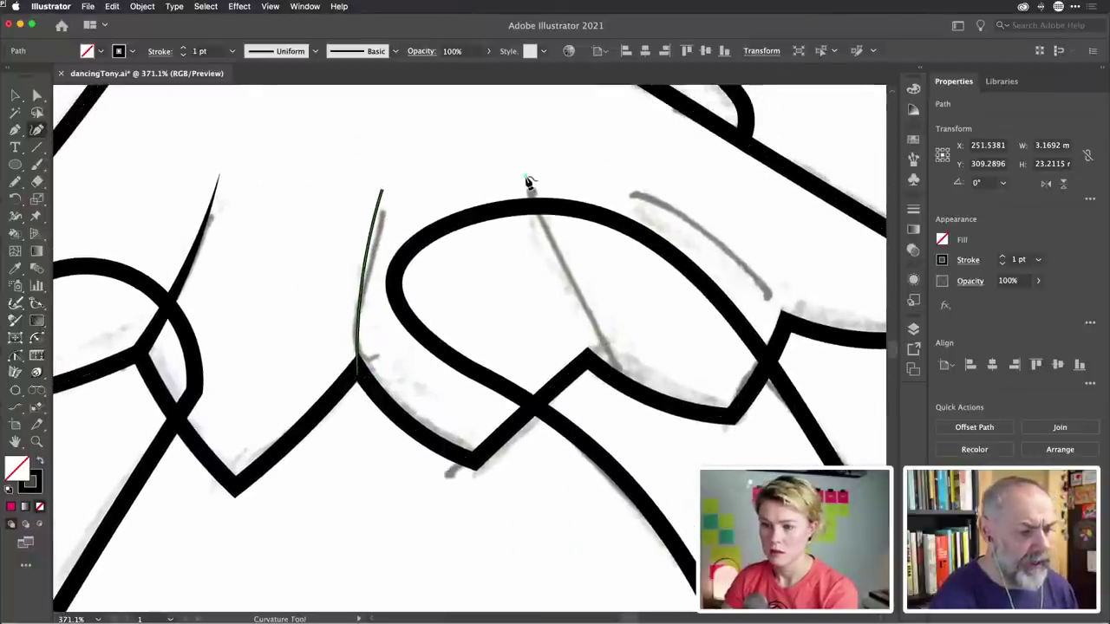
Draw two more fold lines in the right flounce, pulling the last one's end onto the black outline
{"action": "left_click", "coordinate": [529, 184]}
{"action": "left_click", "coordinate": [559, 281]}
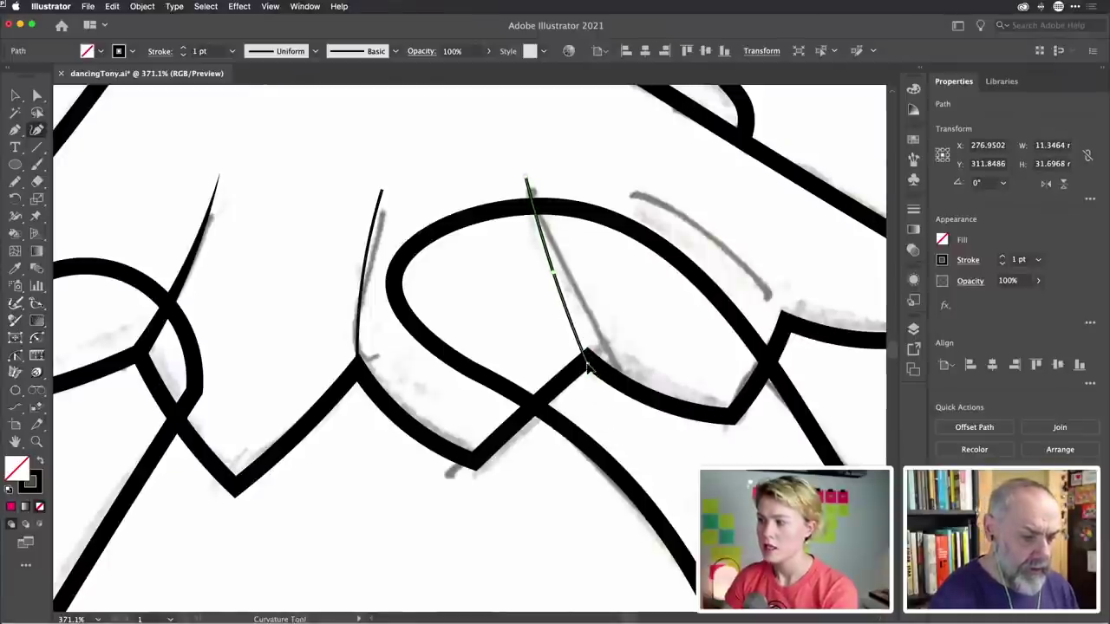
{"action": "left_click", "coordinate": [587, 359]}
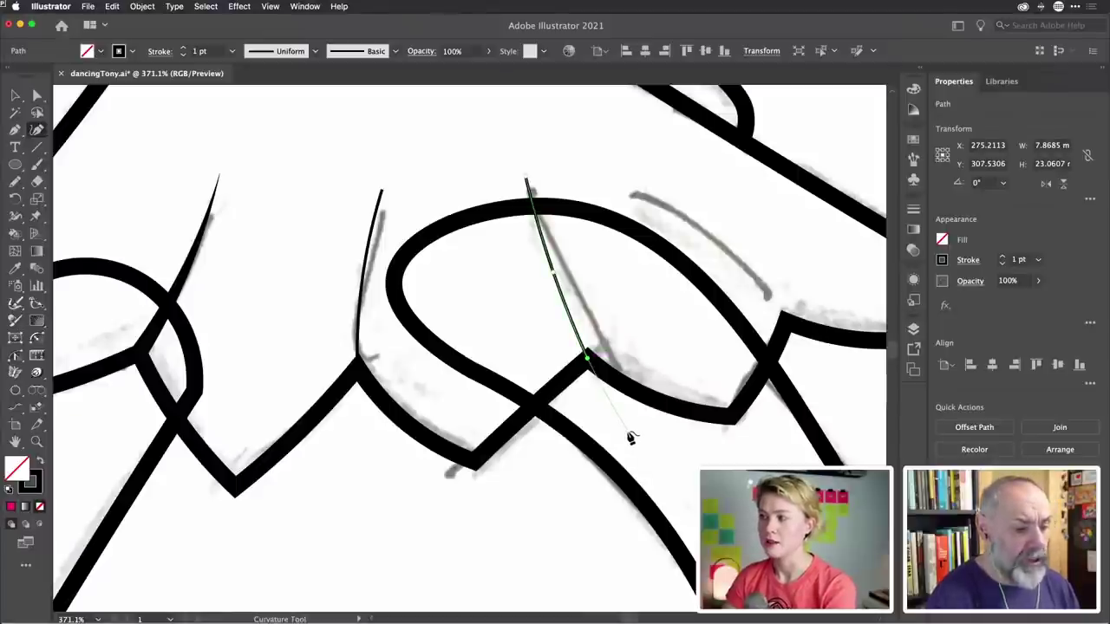
{"action": "key", "text": "Escape"}
{"action": "left_click", "coordinate": [638, 187]}
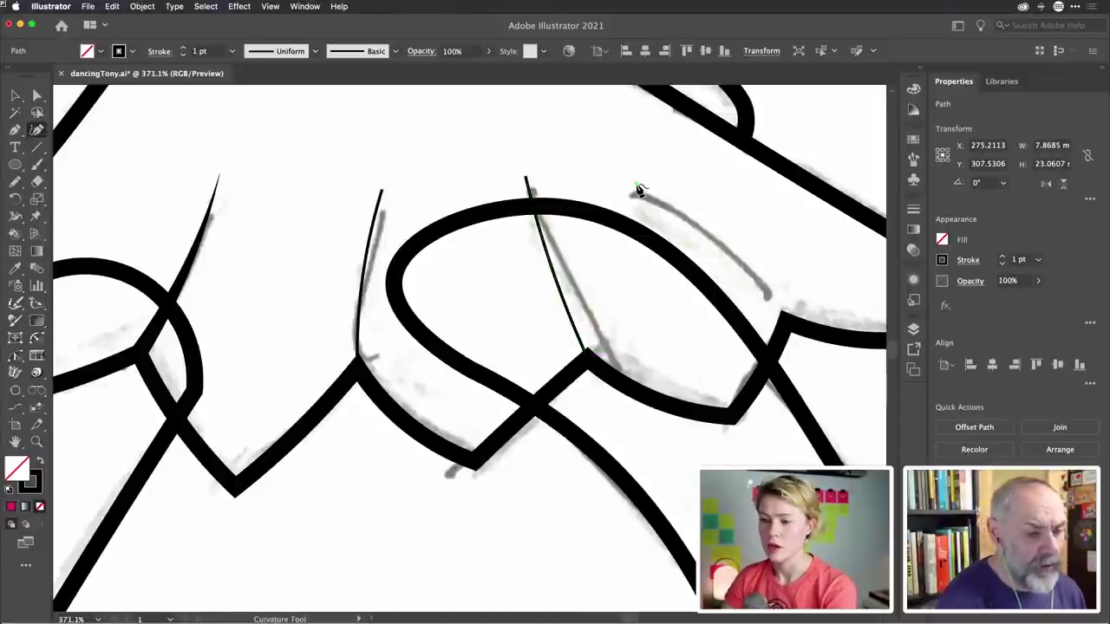
{"action": "left_click", "coordinate": [729, 261]}
{"action": "key", "text": "Escape"}
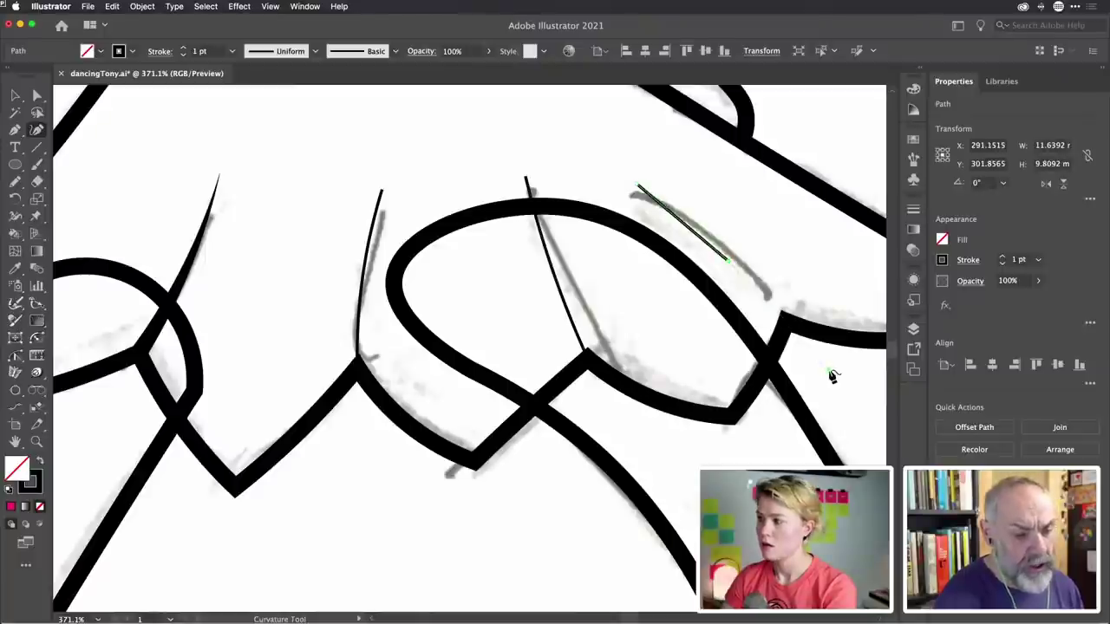
{"action": "left_click", "coordinate": [831, 374]}
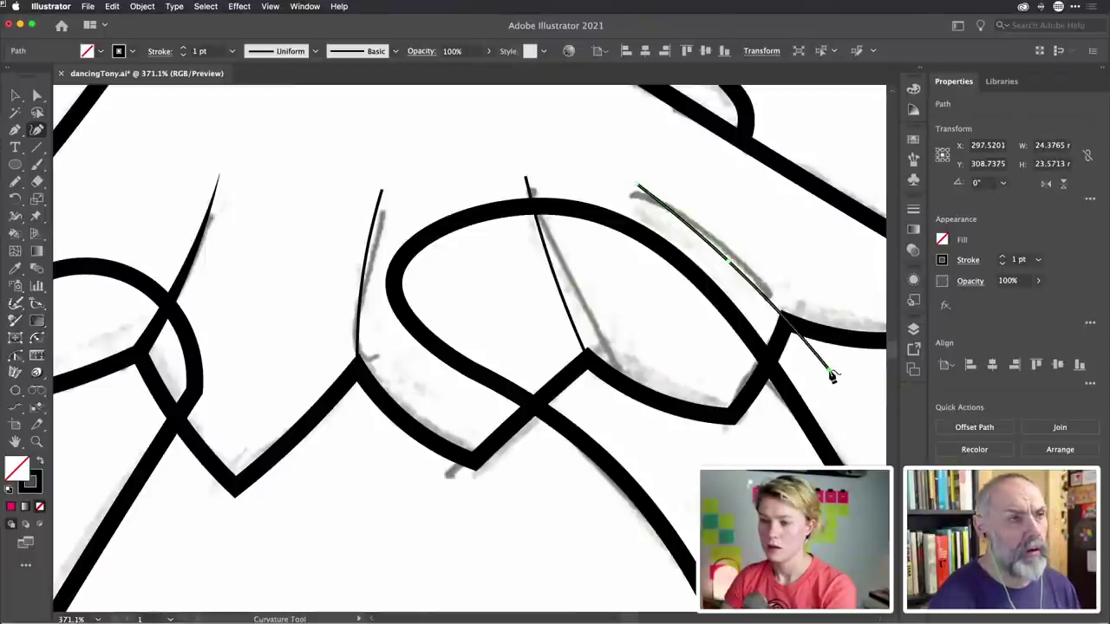
{"action": "left_click_drag", "start_coordinate": [831, 373], "coordinate": [787, 324]}
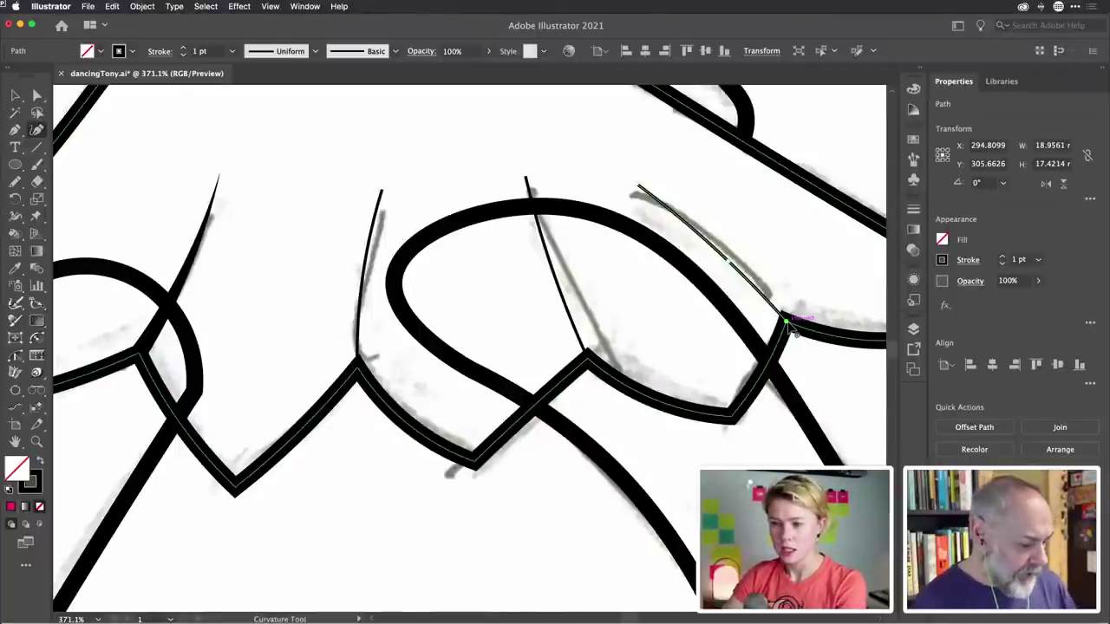
{"action": "key", "text": "v"}
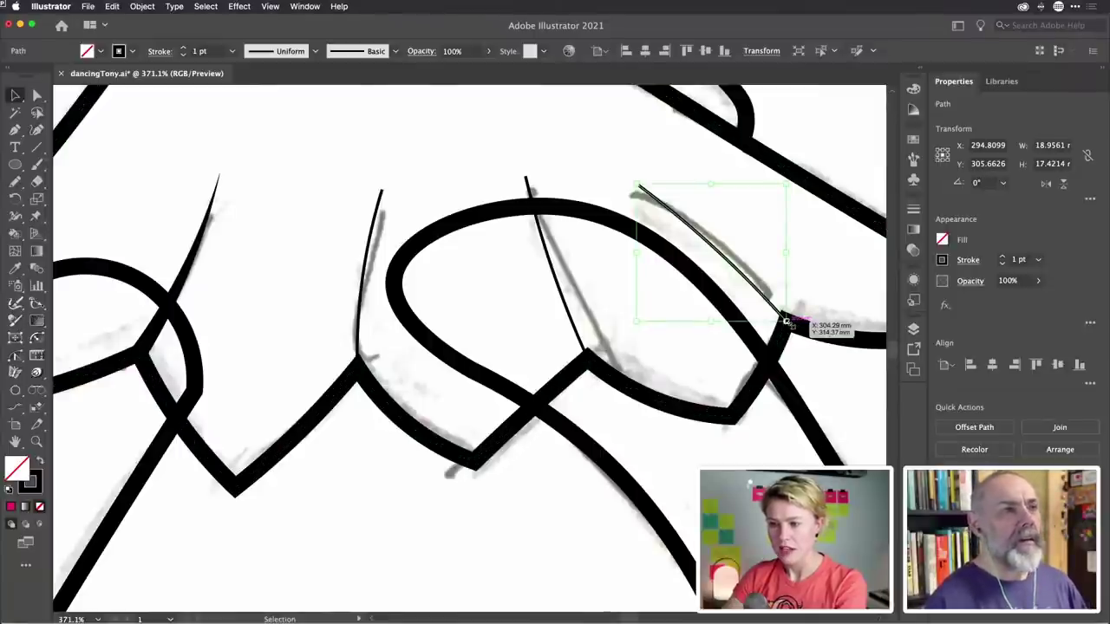
Select the middle and left fold lines and eyedrop the left curve's 6 pt tapered stroke onto them
{"action": "left_click", "coordinate": [563, 299], "text": "shift"}
{"action": "left_click", "coordinate": [371, 279], "text": "shift"}
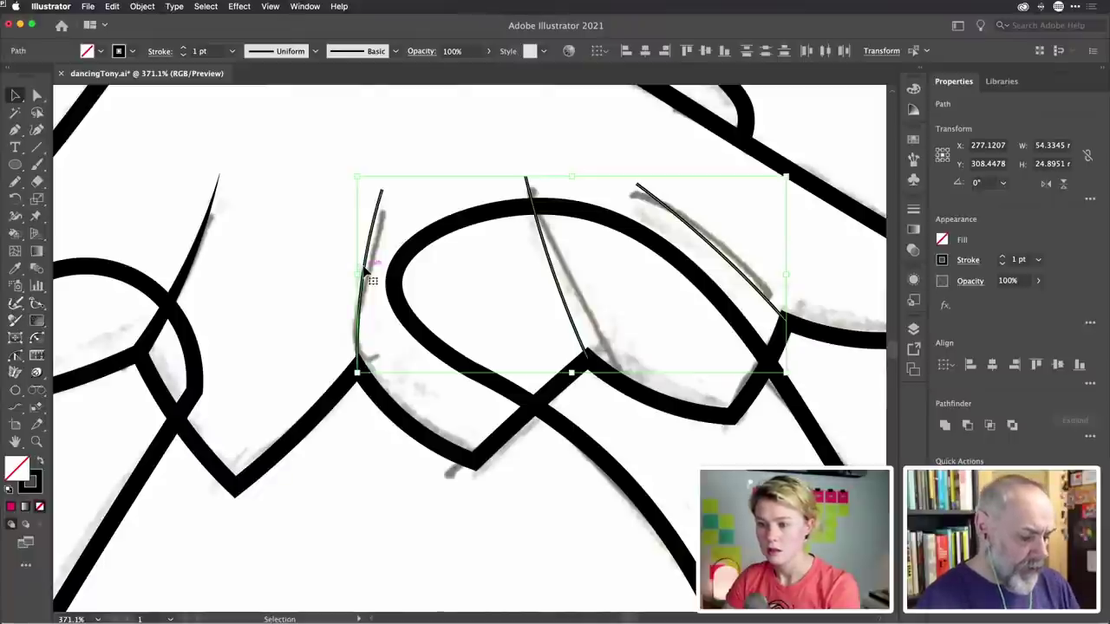
{"action": "key", "text": "i"}
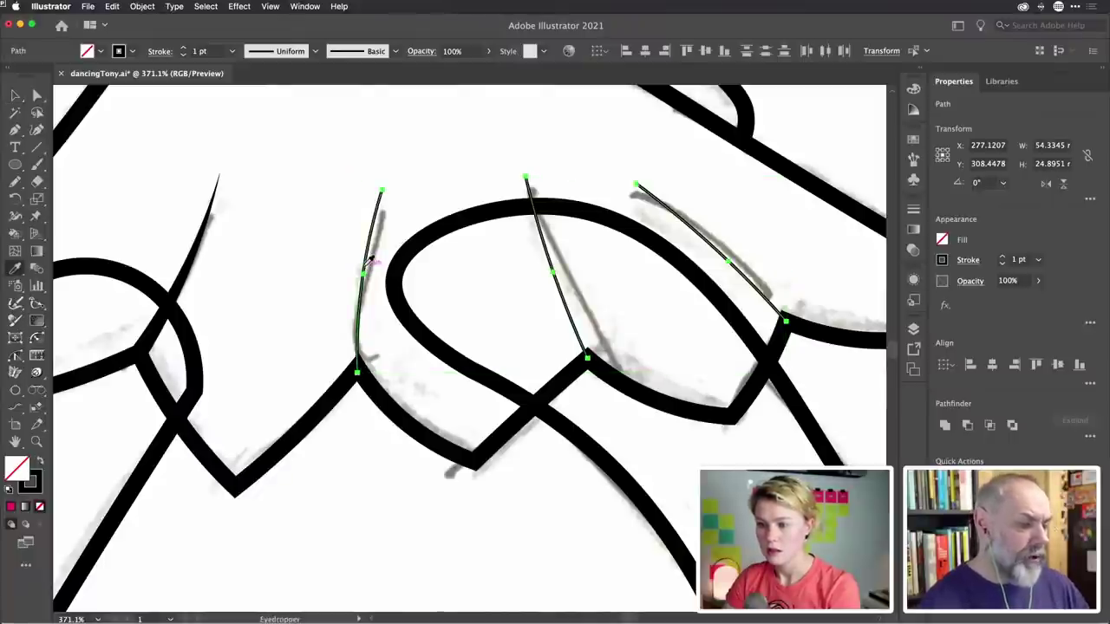
{"action": "left_click", "coordinate": [186, 273]}
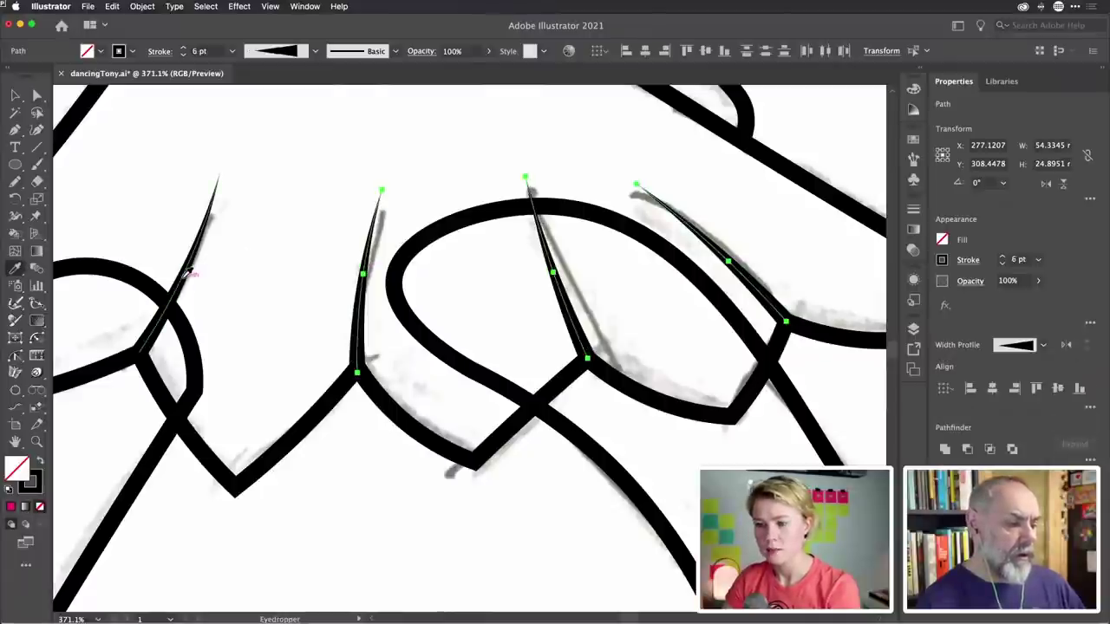
{"action": "key", "text": "super+z"}
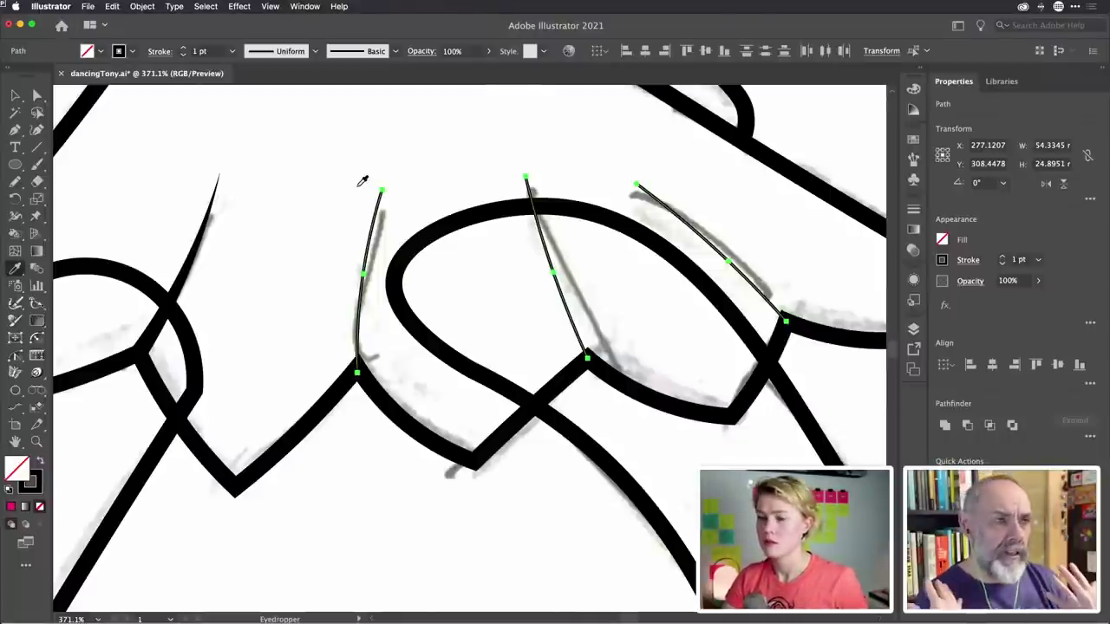
{"action": "left_click", "coordinate": [190, 276]}
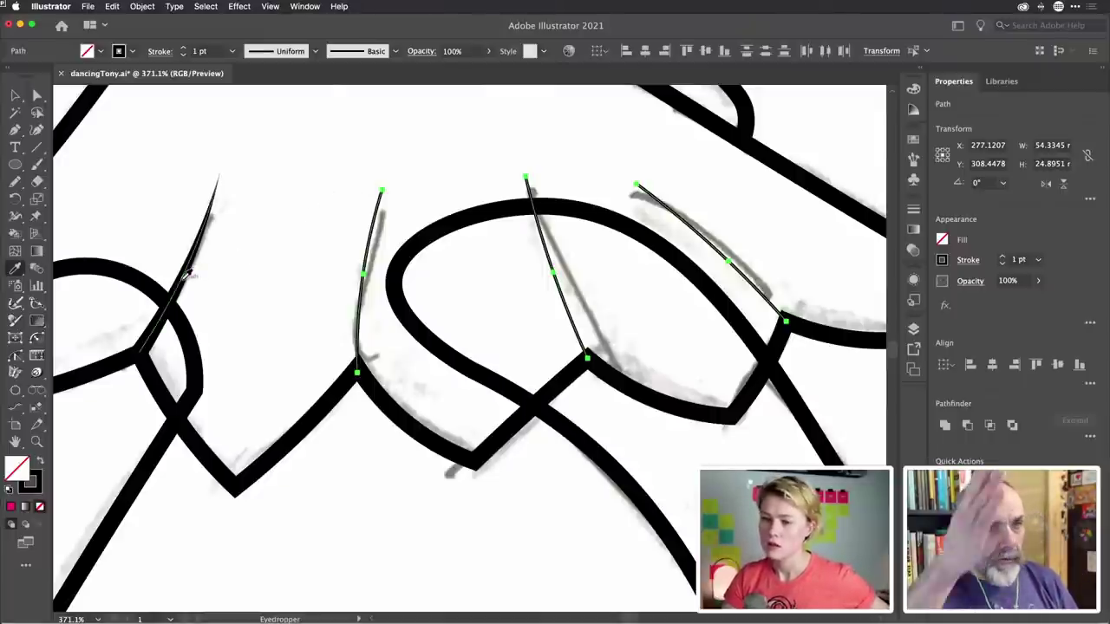
{"action": "left_click", "coordinate": [190, 276]}
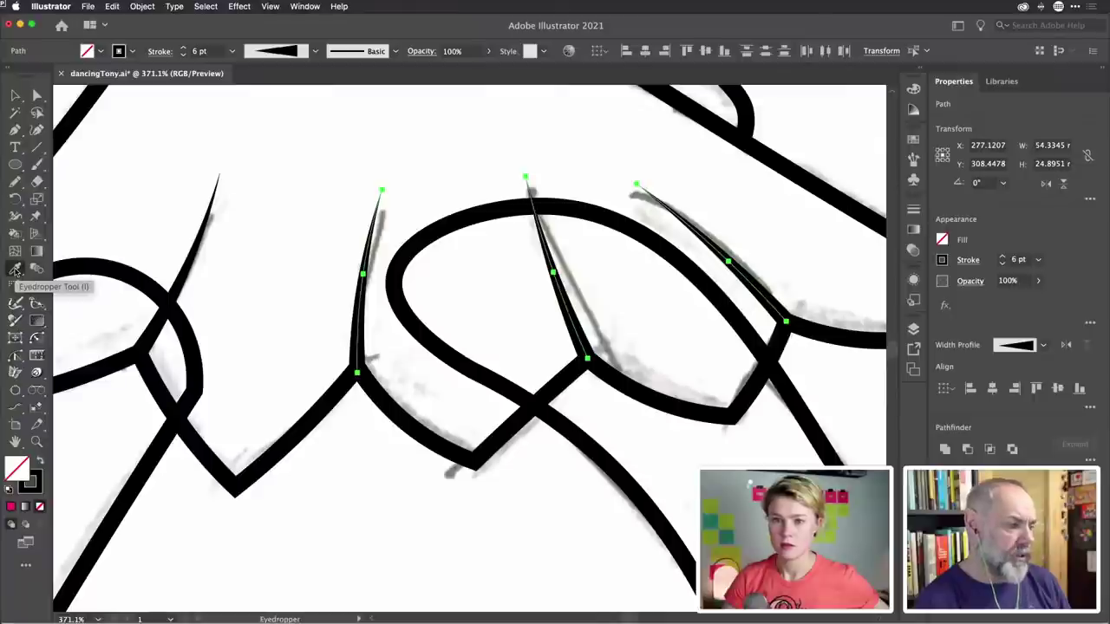
{"action": "double_click", "coordinate": [16, 270]}
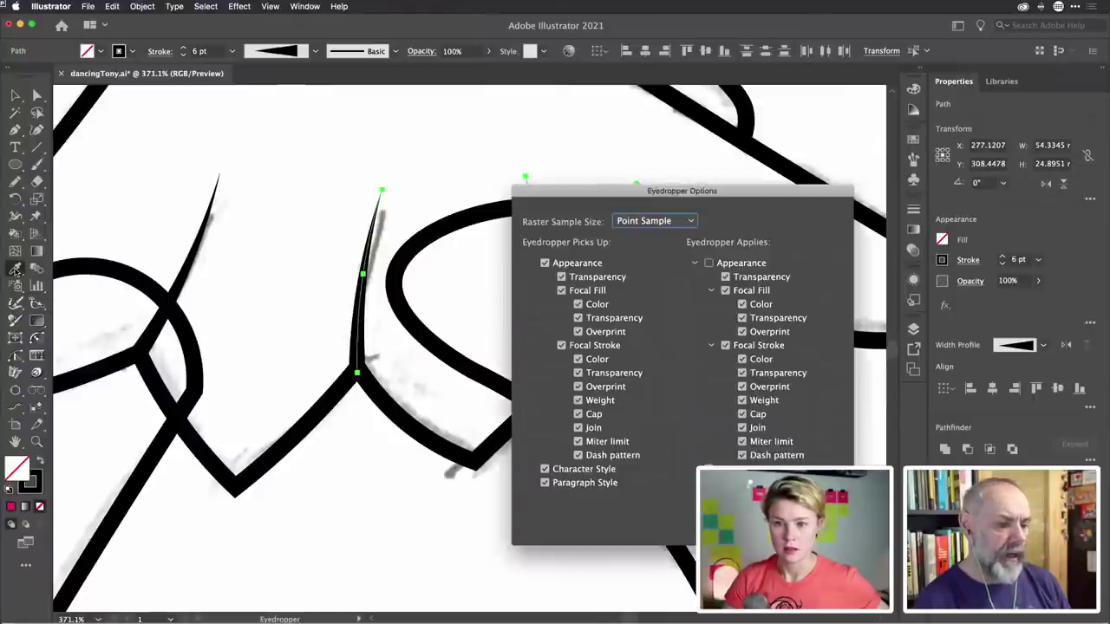
{"action": "left_click", "coordinate": [529, 263]}
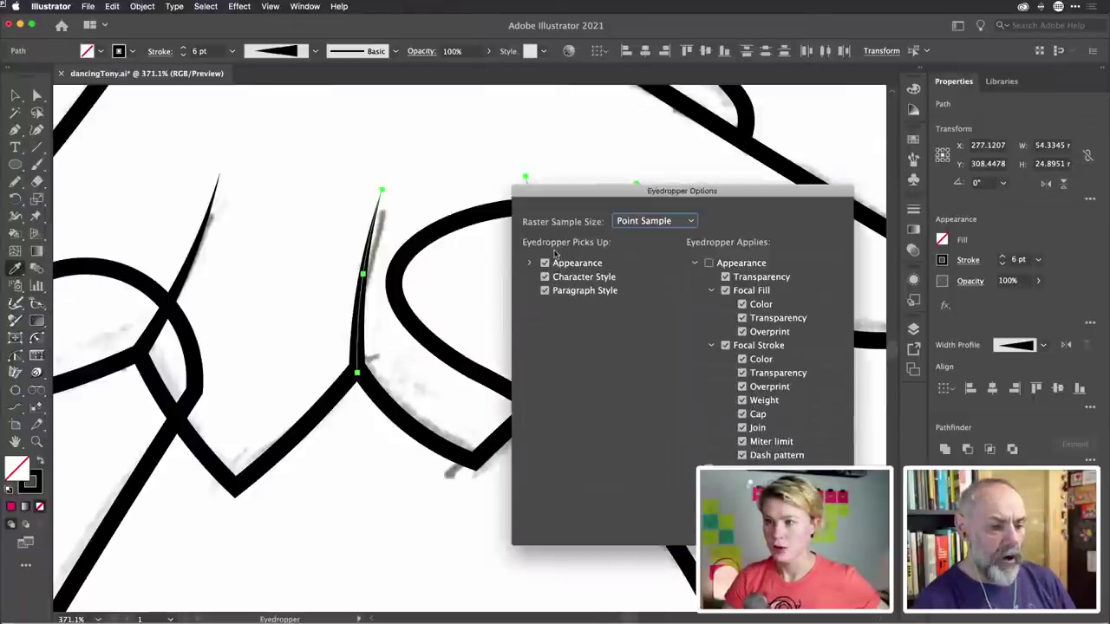
{"action": "left_click", "coordinate": [545, 263]}
{"action": "left_click", "coordinate": [529, 264]}
{"action": "left_click", "coordinate": [545, 263]}
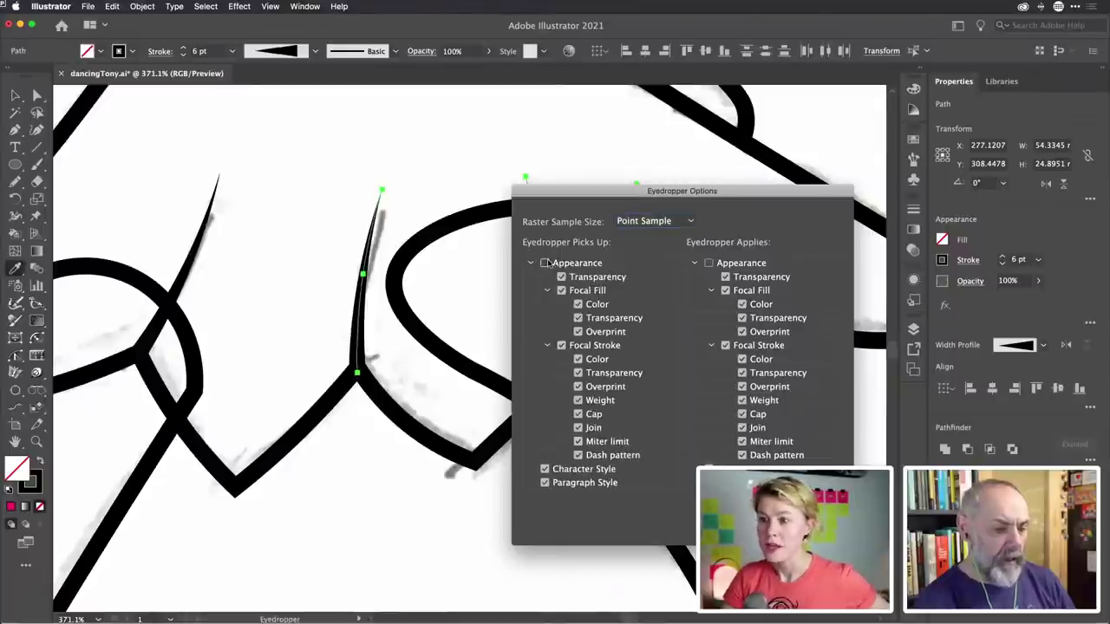
{"action": "left_click", "coordinate": [530, 263]}
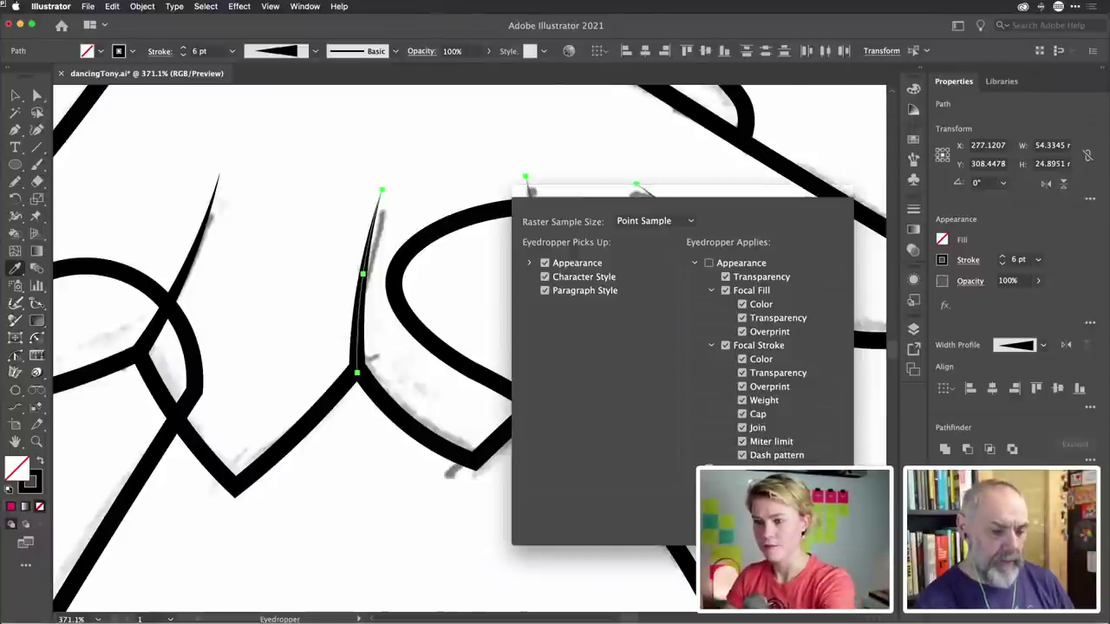
{"action": "key", "text": "Return"}
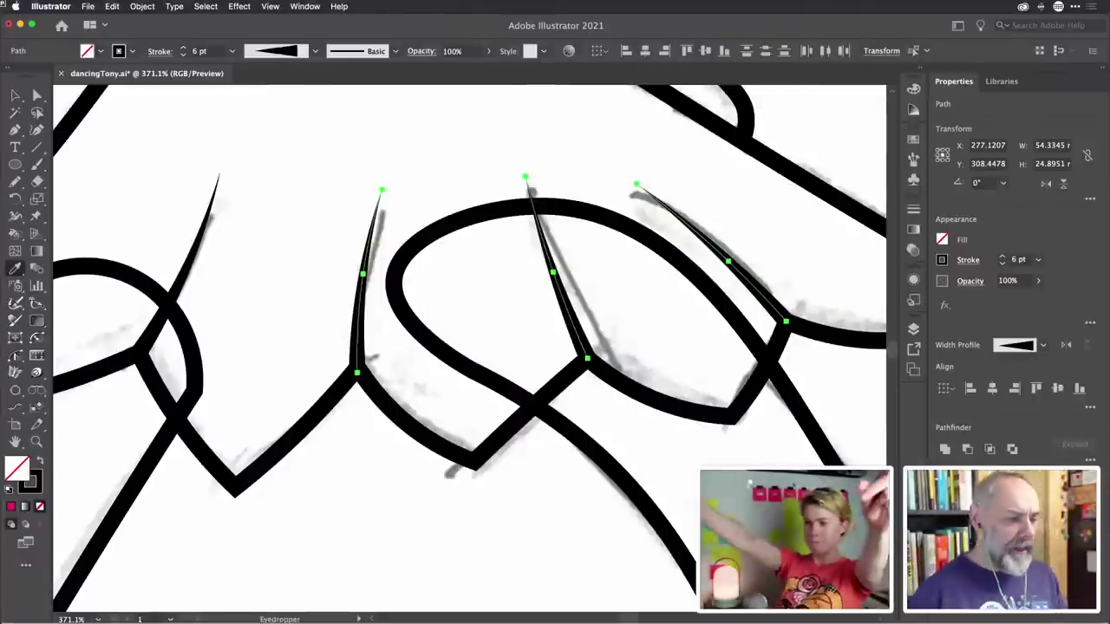
{"action": "key", "text": "v"}
Select the skirt outline and its waistband together
{"action": "key", "text": "i"}
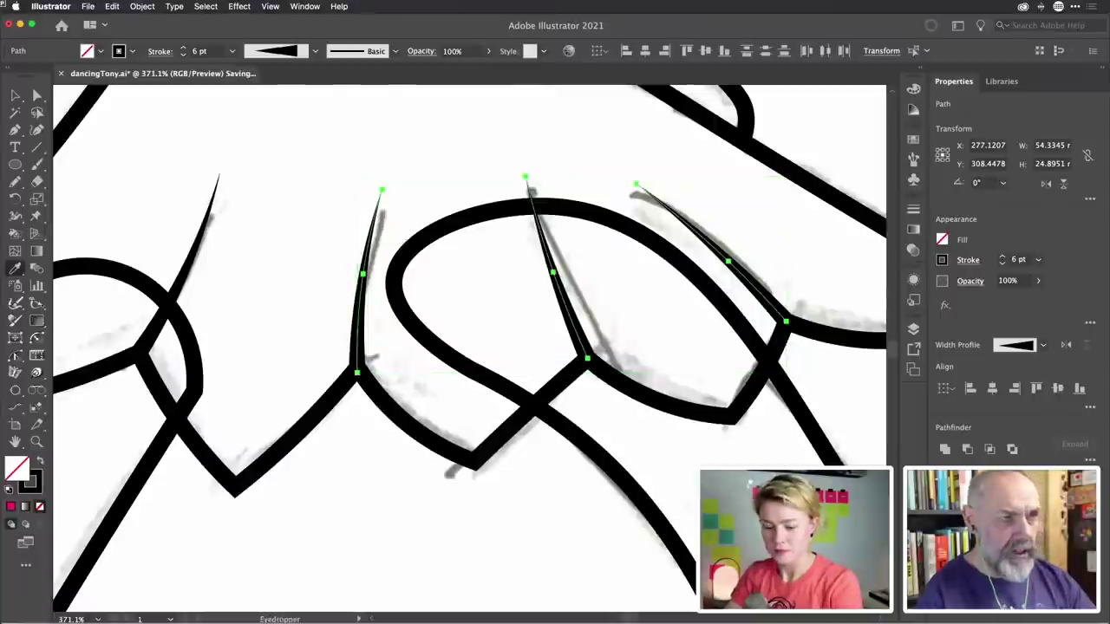
{"action": "key", "text": "v"}
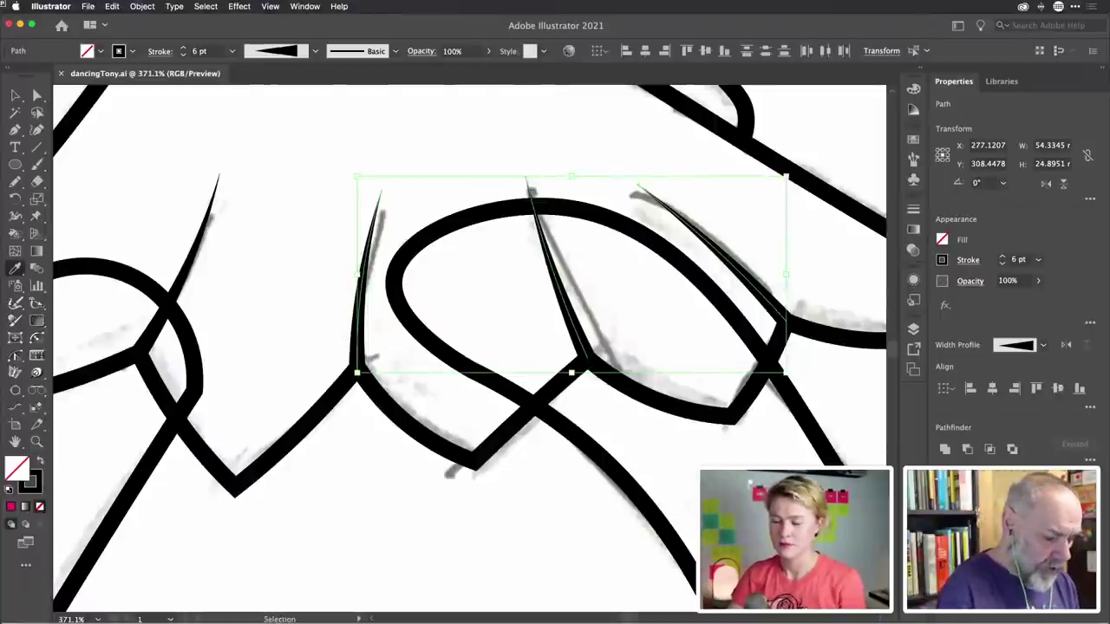
{"action": "key", "text": "i"}
{"action": "scroll", "coordinate": [555, 305], "scroll_direction": "down", "scroll_amount": 3}
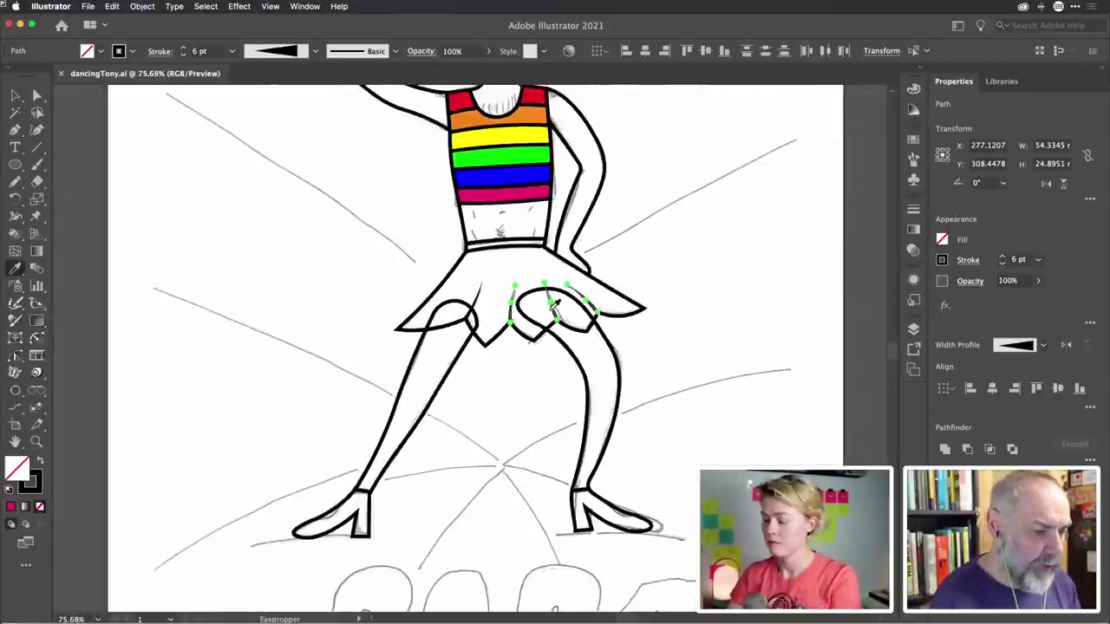
{"action": "scroll", "coordinate": [555, 306], "scroll_direction": "up", "scroll_amount": 5}
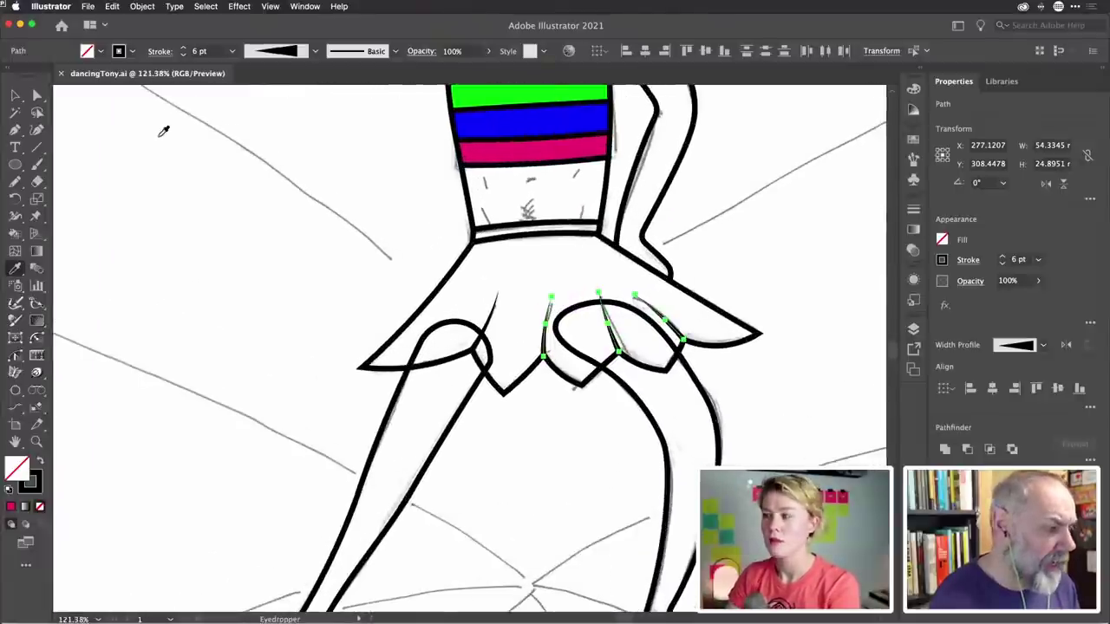
{"action": "left_click", "coordinate": [16, 95]}
{"action": "left_click", "coordinate": [462, 259]}
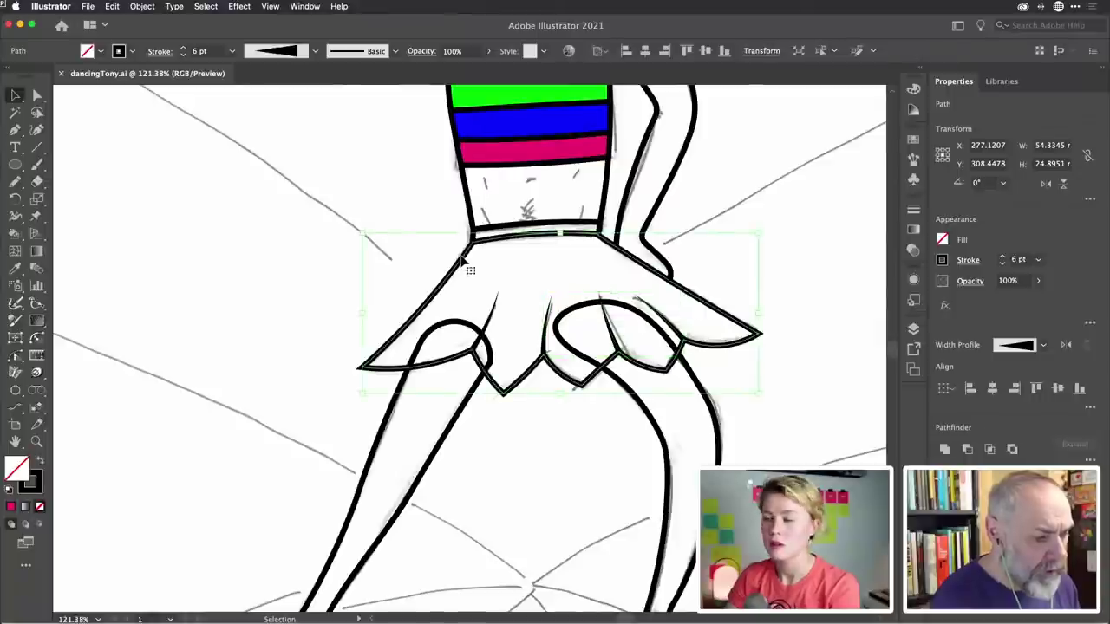
{"action": "left_click", "coordinate": [483, 239], "text": "shift"}
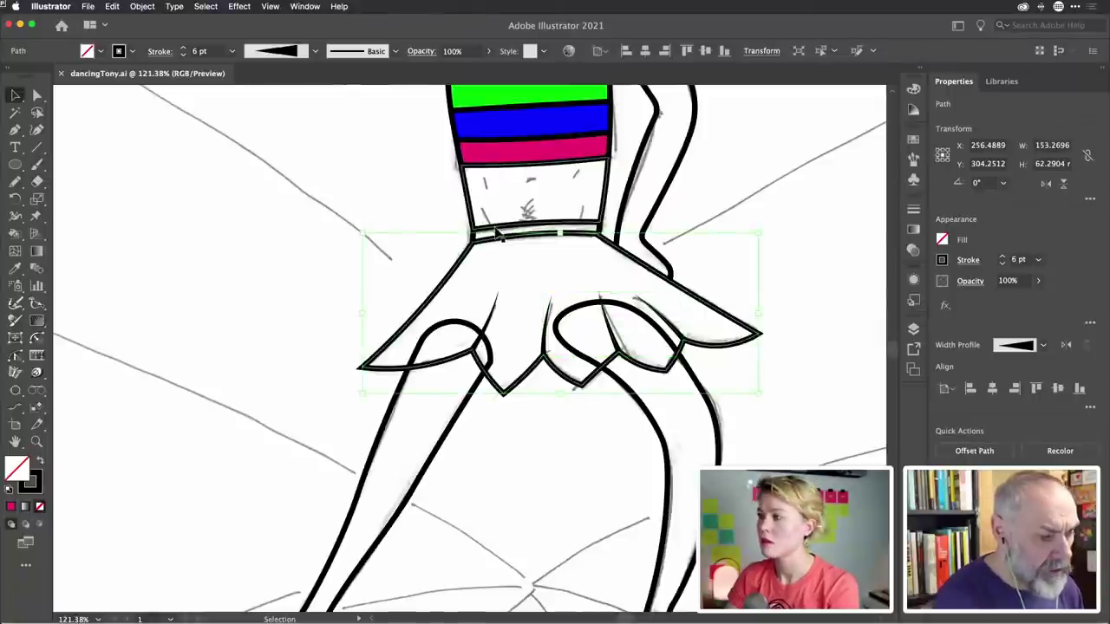
{"action": "left_click", "coordinate": [441, 246]}
{"action": "left_click", "coordinate": [475, 232]}
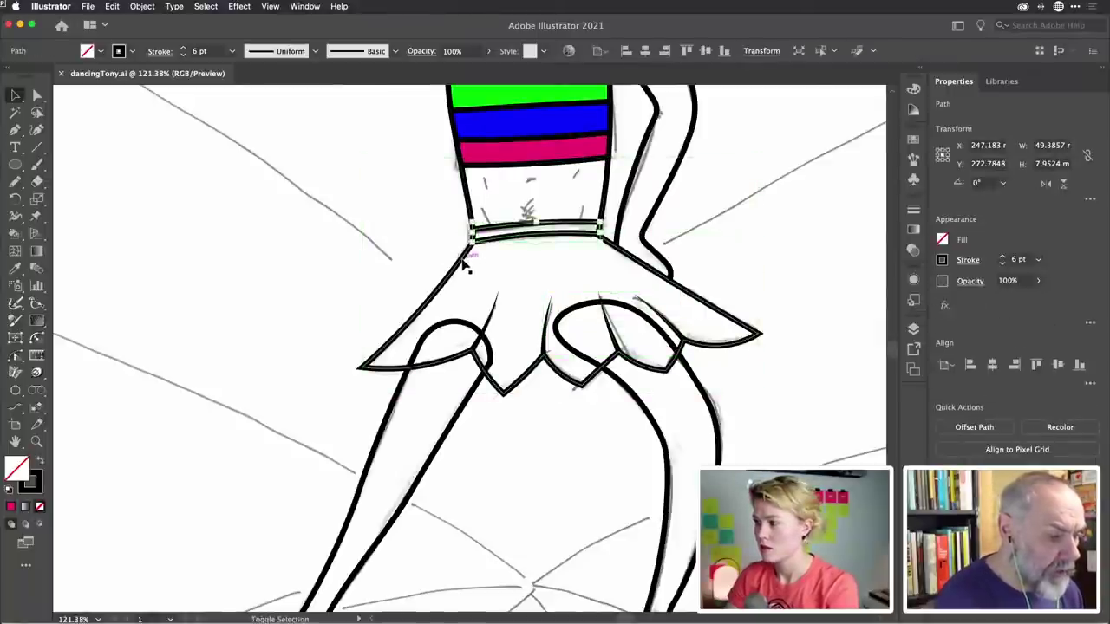
{"action": "left_click", "coordinate": [464, 262], "text": "shift"}
Fill the skirt and waistband with the magenta swatch, then deselect them
{"action": "left_click", "coordinate": [118, 52]}
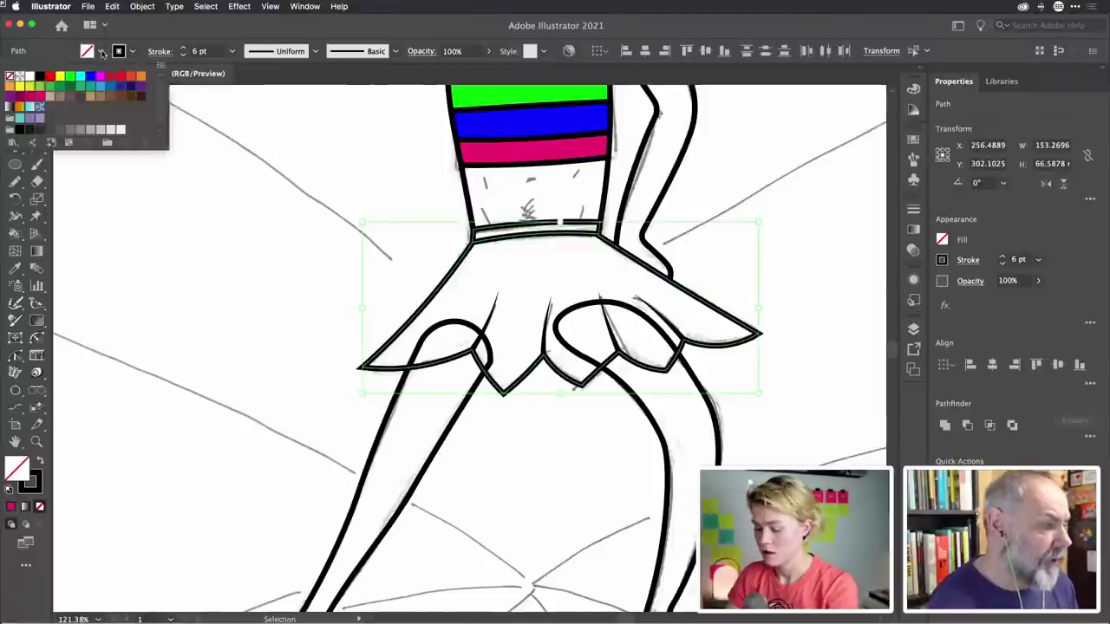
{"action": "left_click", "coordinate": [27, 100]}
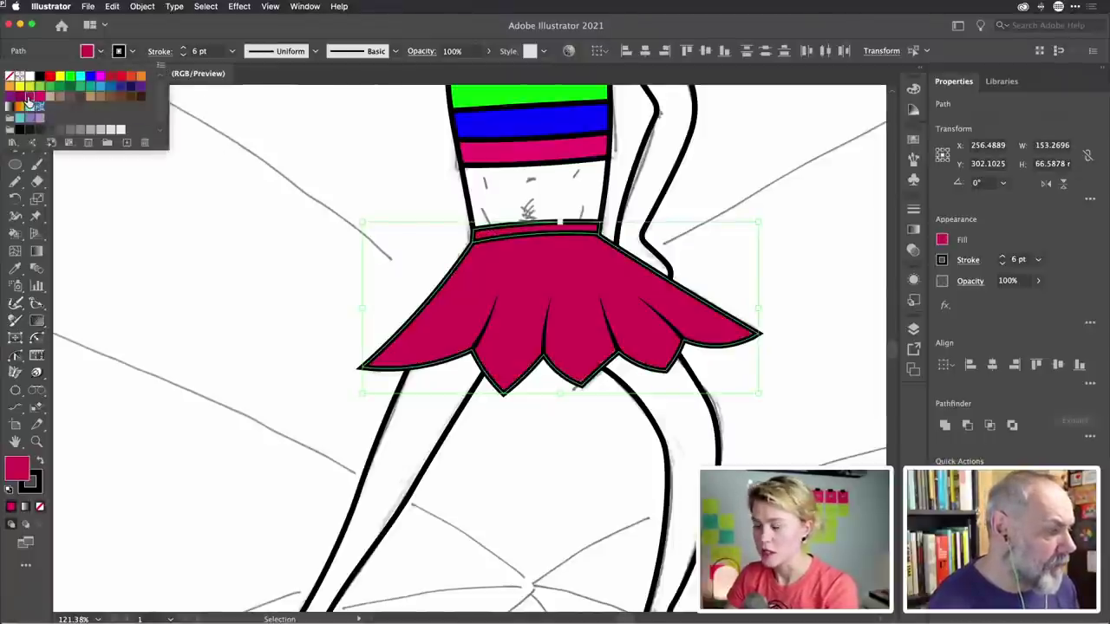
{"action": "left_click", "coordinate": [271, 260]}
{"action": "left_click", "coordinate": [271, 260]}
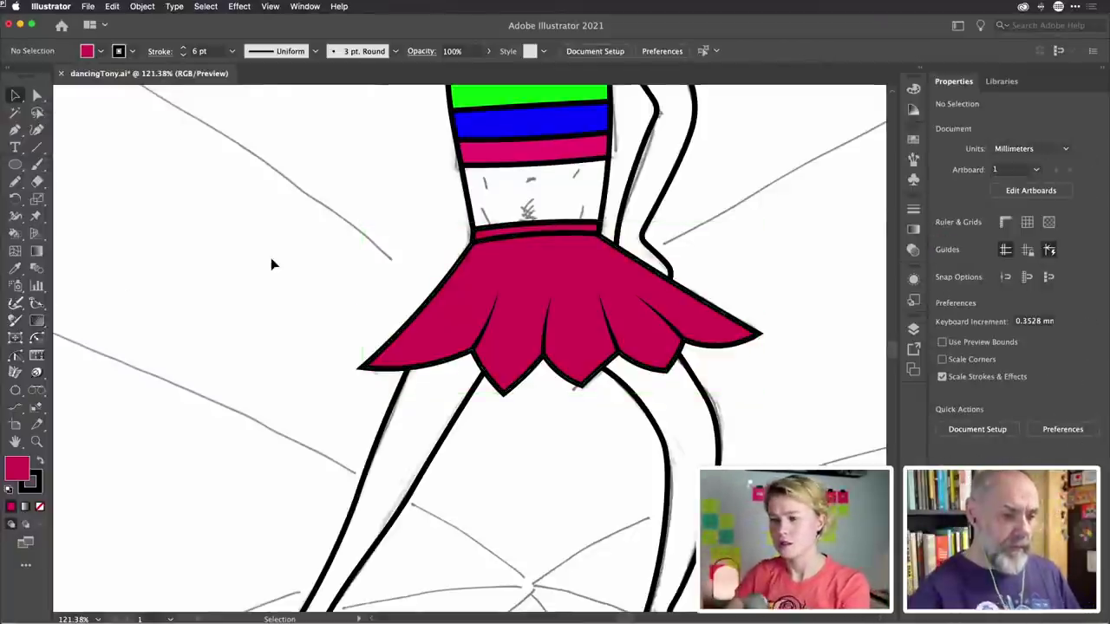
{"action": "left_click", "coordinate": [655, 218]}
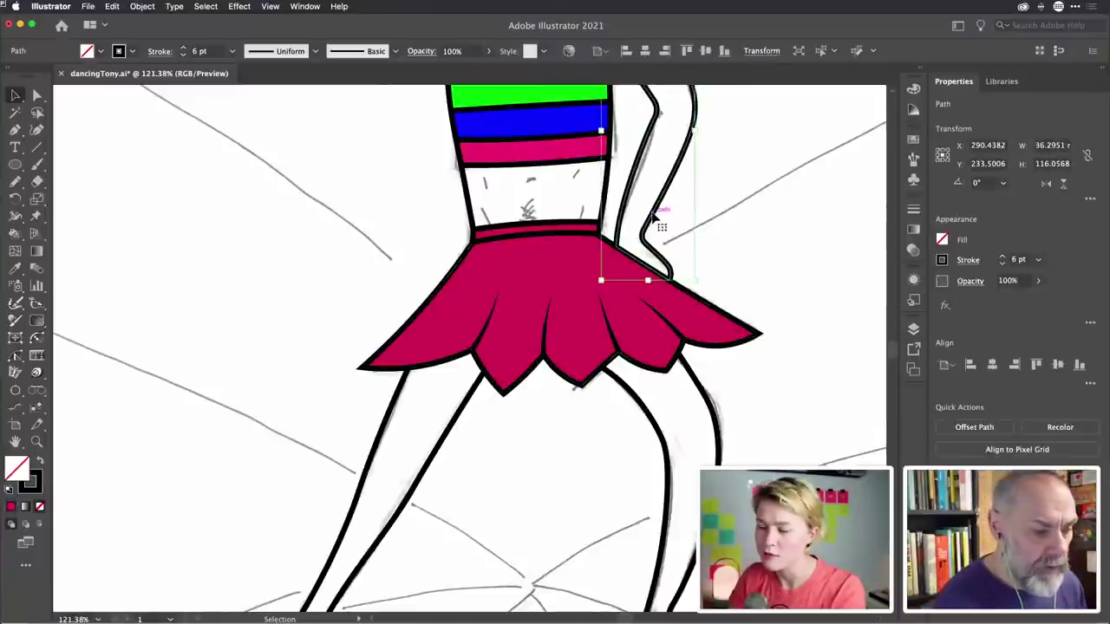
Add an anchor to the arm's lower edge and drag it to follow the skirt's top edge
{"action": "scroll", "coordinate": [653, 215], "scroll_direction": "up", "scroll_amount": 5}
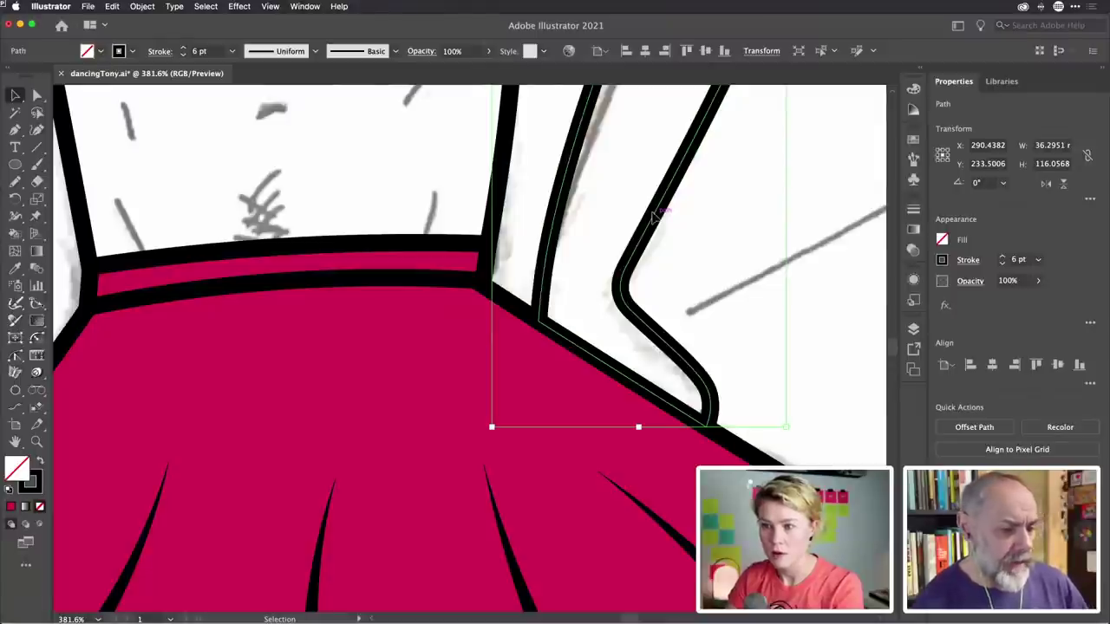
{"action": "left_click", "coordinate": [662, 222]}
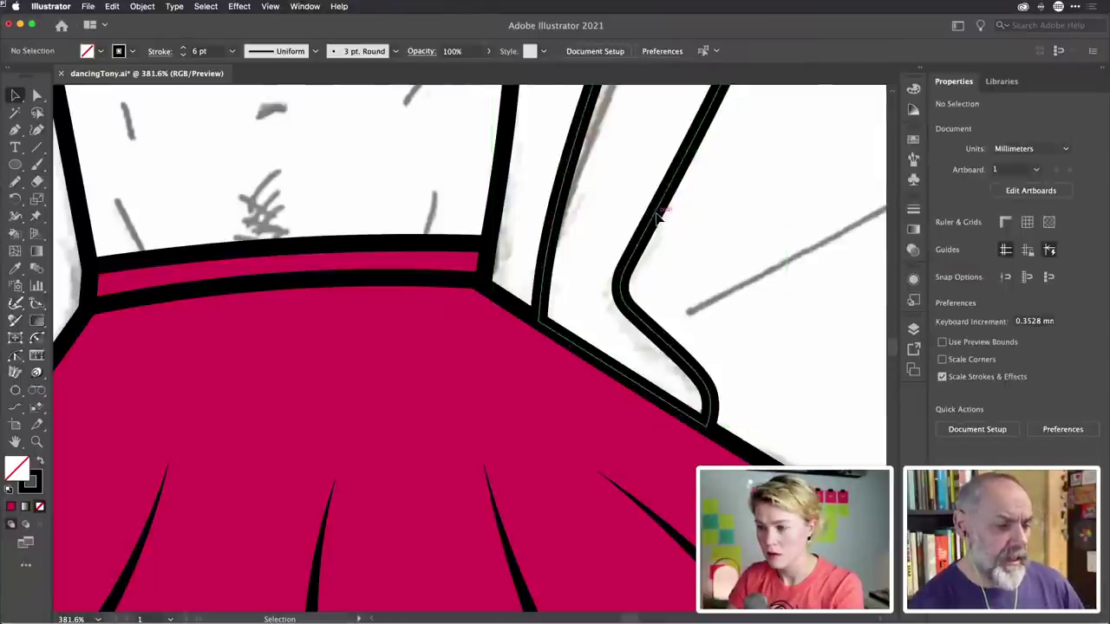
{"action": "left_click", "coordinate": [659, 218]}
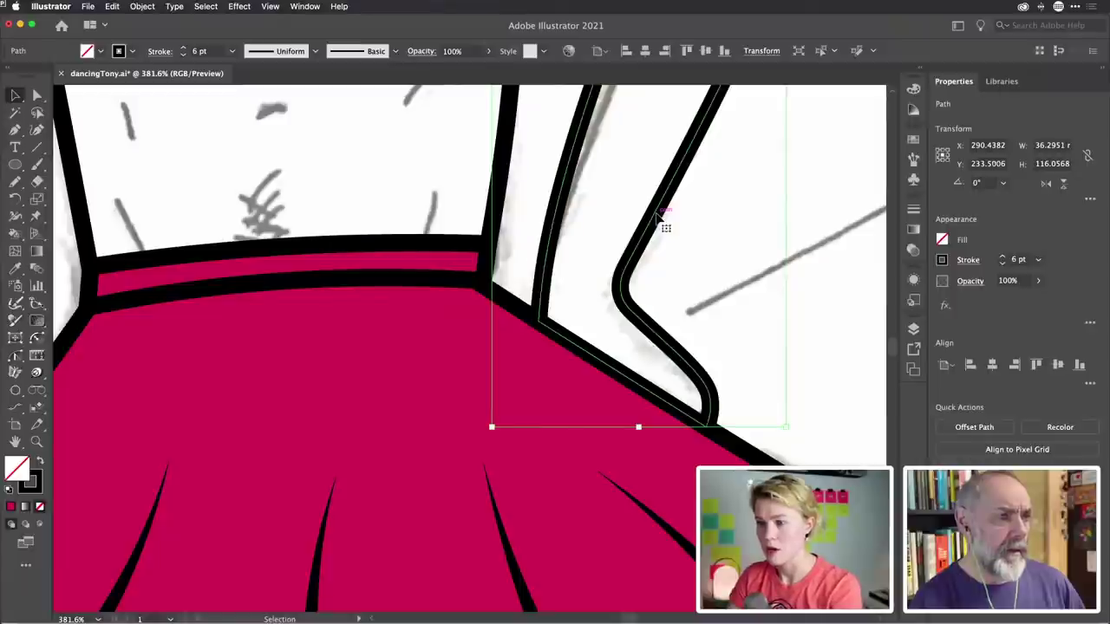
{"action": "left_click", "coordinate": [37, 131]}
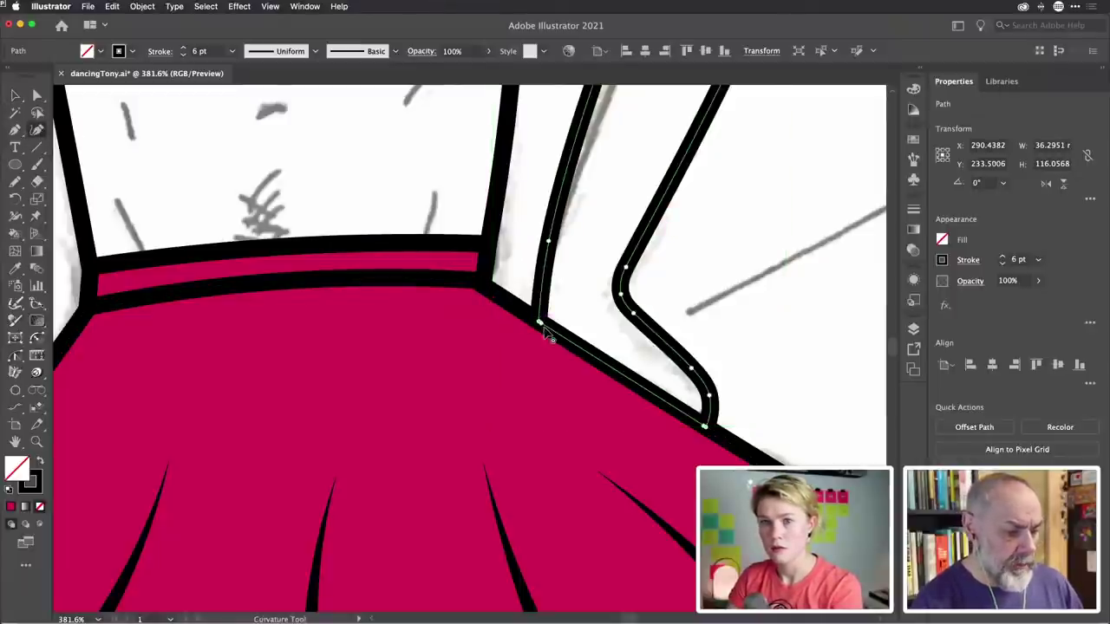
{"action": "mouse_move", "coordinate": [546, 331]}
{"action": "left_mouse_down"}
{"action": "mouse_move", "coordinate": [579, 310]}
{"action": "mouse_move", "coordinate": [570, 339]}
{"action": "mouse_move", "coordinate": [595, 364]}
{"action": "left_mouse_up"}
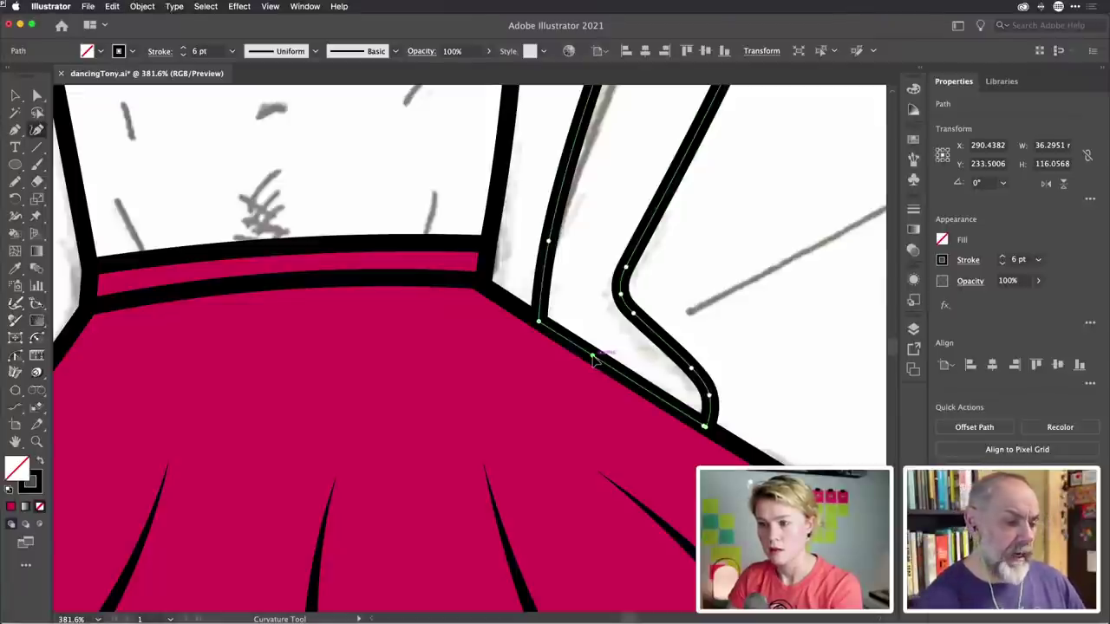
{"action": "mouse_move", "coordinate": [595, 364]}
{"action": "left_mouse_down"}
{"action": "mouse_move", "coordinate": [606, 358]}
{"action": "mouse_move", "coordinate": [614, 375]}
{"action": "mouse_move", "coordinate": [612, 352]}
{"action": "mouse_move", "coordinate": [602, 368]}
{"action": "left_mouse_up"}
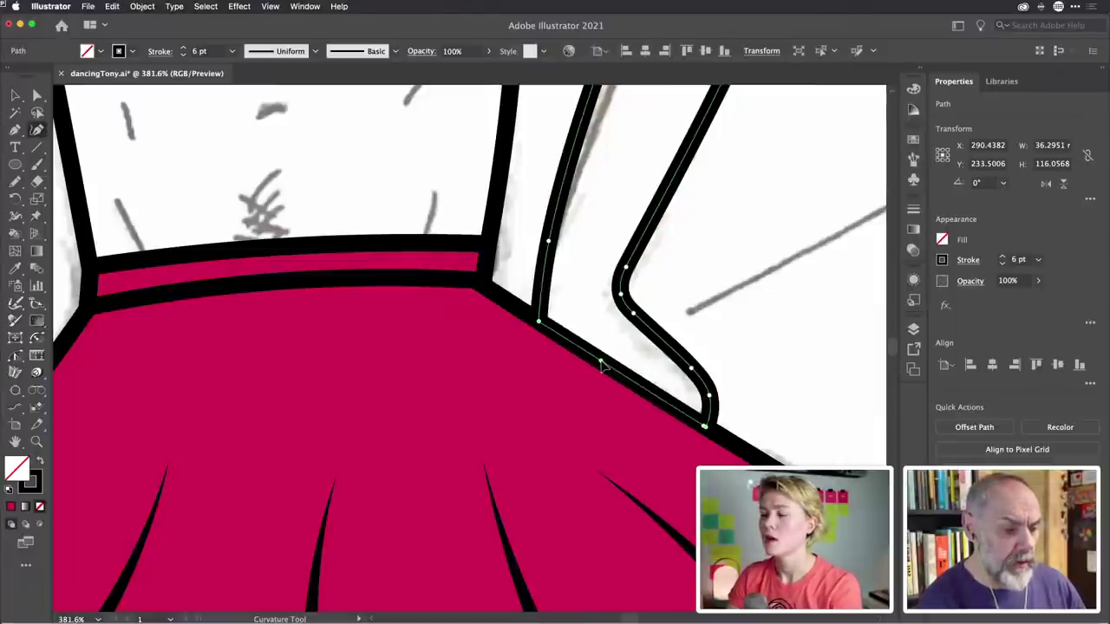
{"action": "scroll", "coordinate": [602, 365], "scroll_direction": "down", "scroll_amount": 5}
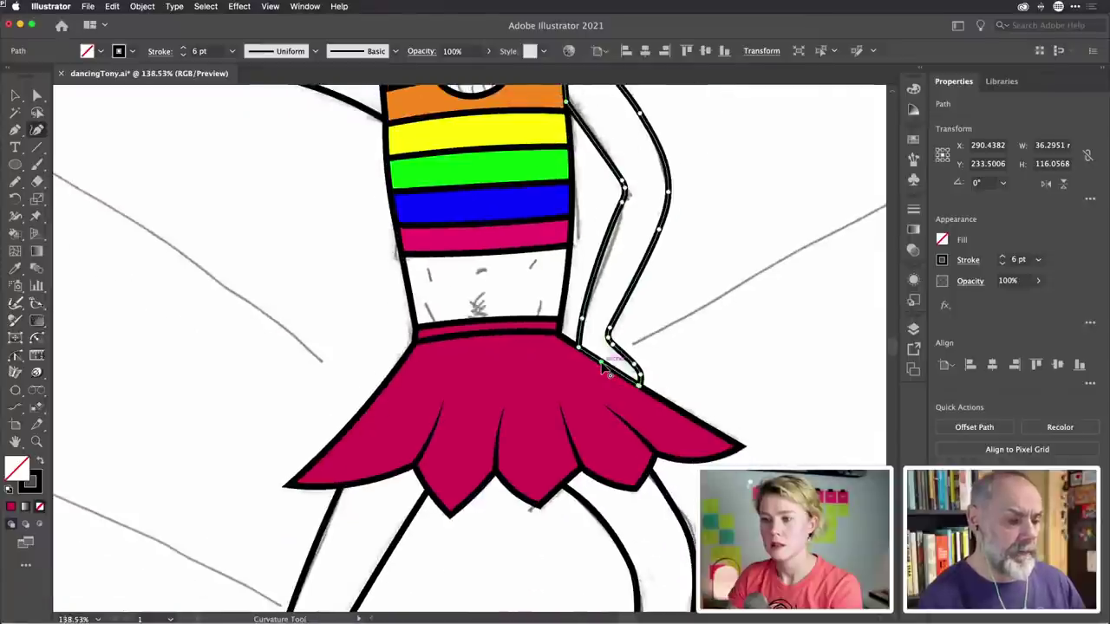
Shift-select the other arm, both legs and a further bare-skin shape alongside the first arm
{"action": "scroll", "coordinate": [604, 369], "scroll_direction": "down", "scroll_amount": 4}
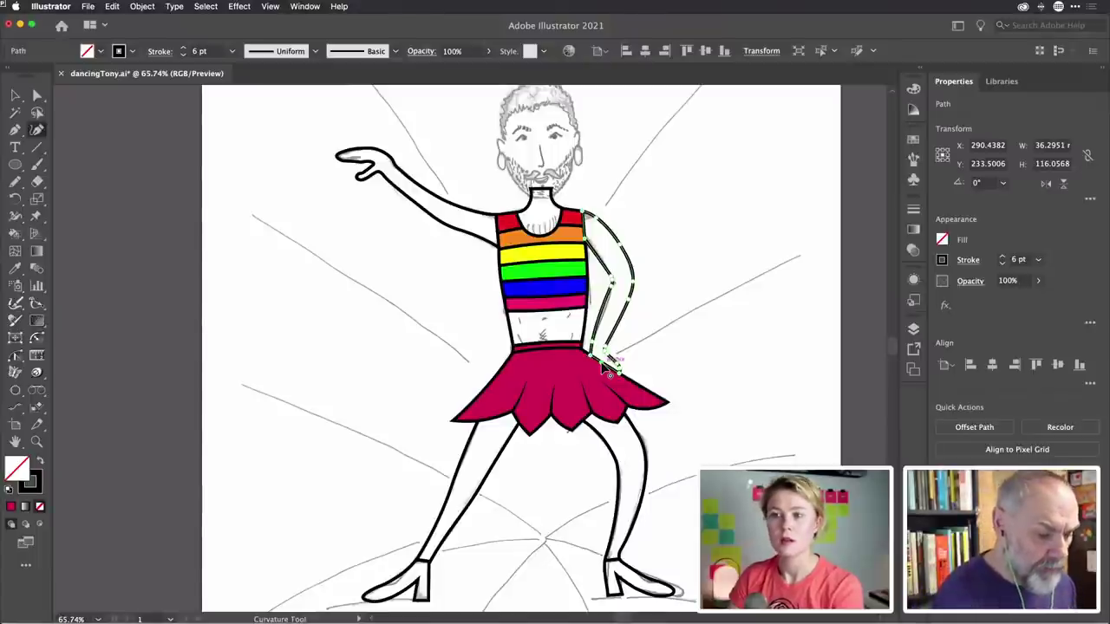
{"action": "scroll", "coordinate": [604, 368], "scroll_direction": "down", "scroll_amount": 5}
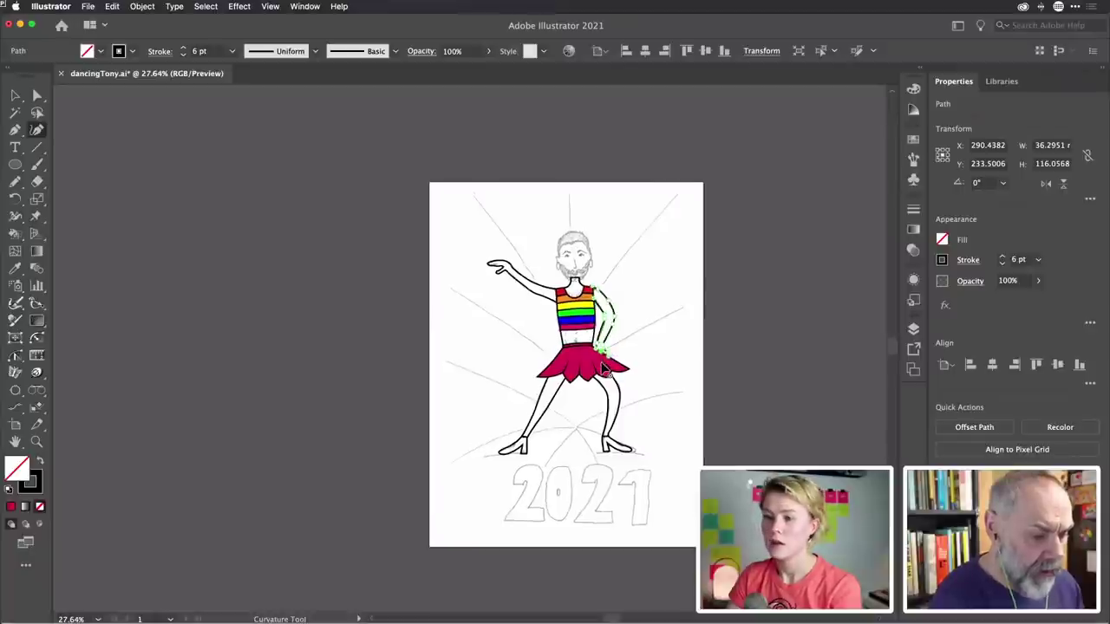
{"action": "scroll", "coordinate": [605, 369], "scroll_direction": "up", "scroll_amount": 4}
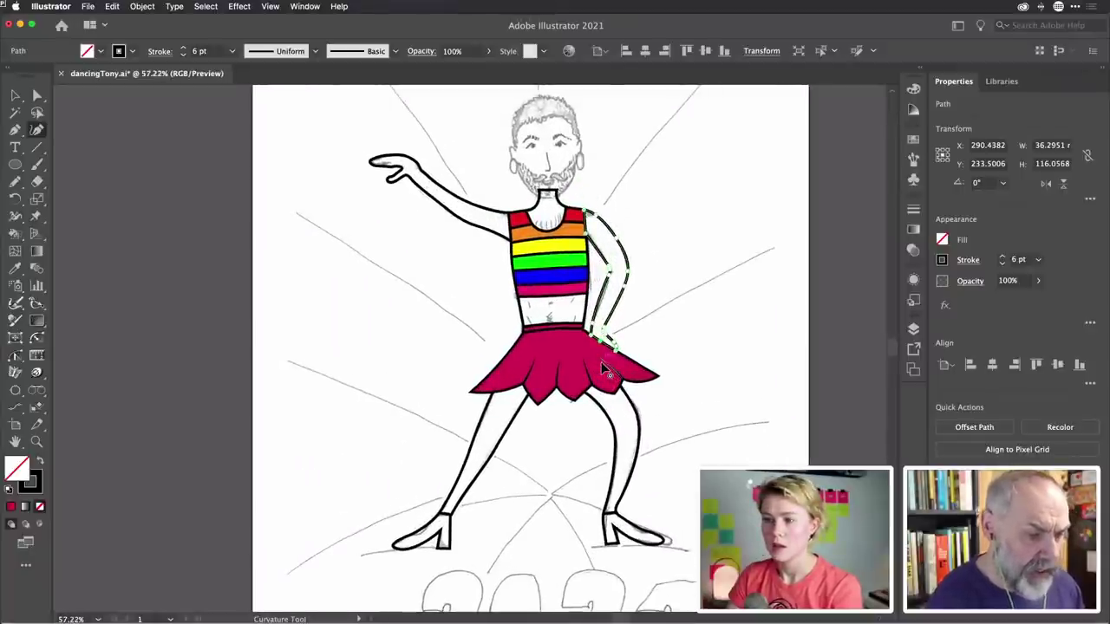
{"action": "key", "text": "v"}
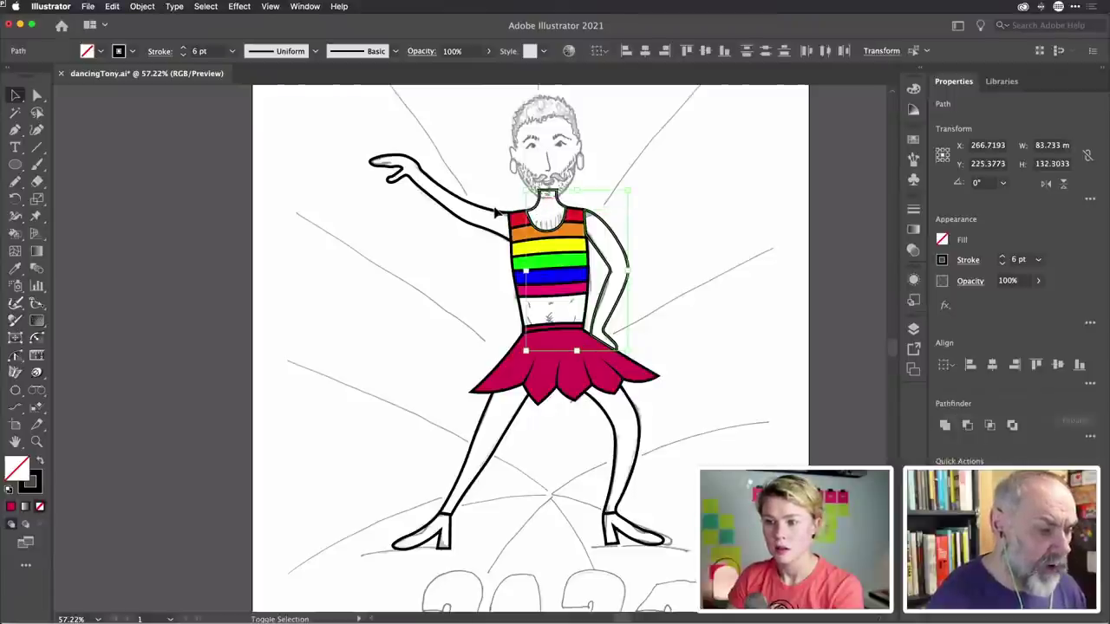
{"action": "left_click", "coordinate": [498, 213], "text": "shift"}
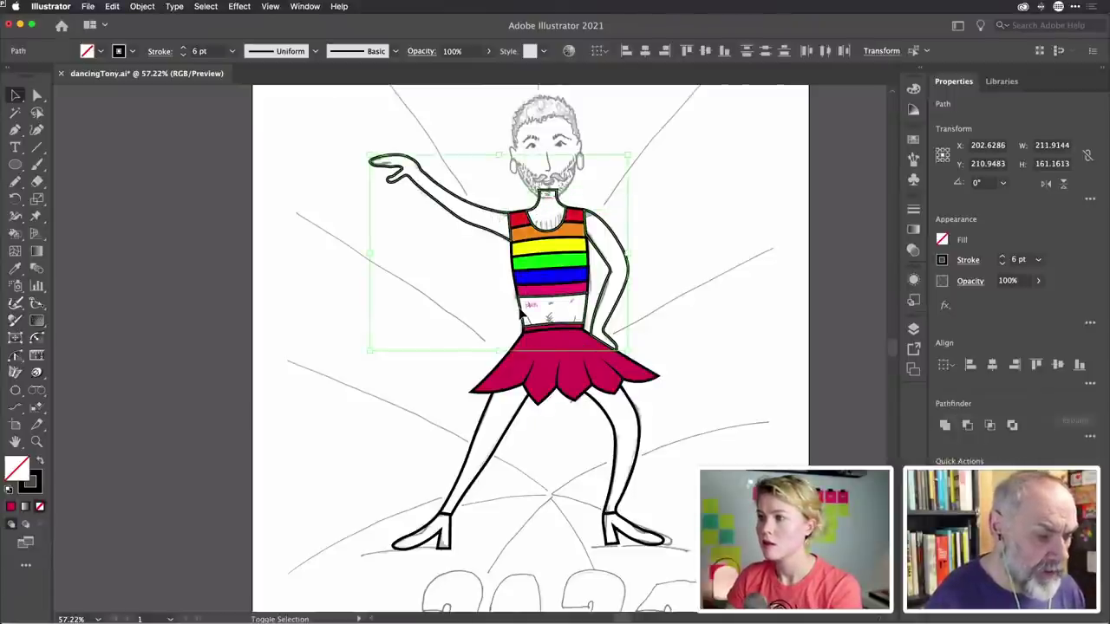
{"action": "left_click", "coordinate": [486, 423], "text": "shift"}
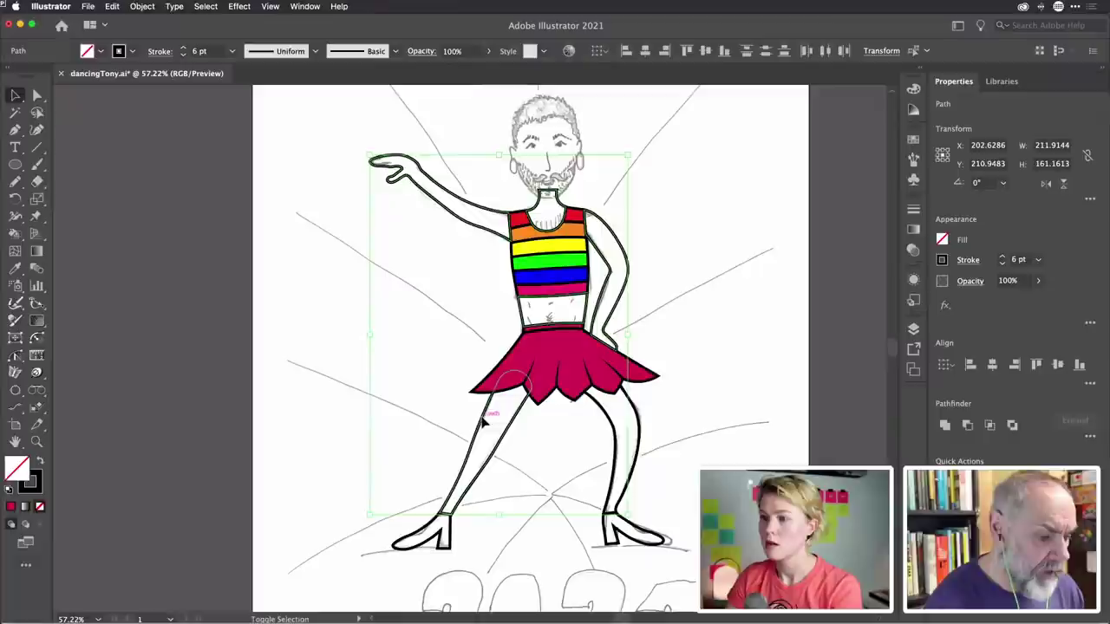
{"action": "left_click", "coordinate": [619, 448], "text": "shift"}
{"action": "left_click", "coordinate": [619, 448], "text": "shift"}
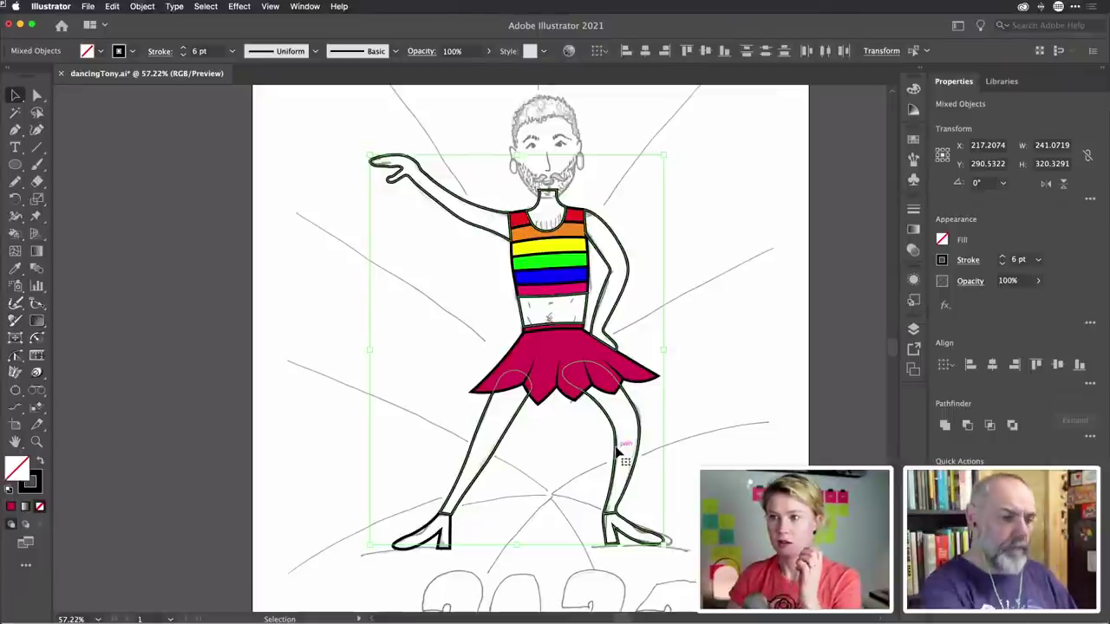
Apply a light tan swatch from the Skintones library to the selected arms, legs and midriff
{"action": "left_click", "coordinate": [911, 140]}
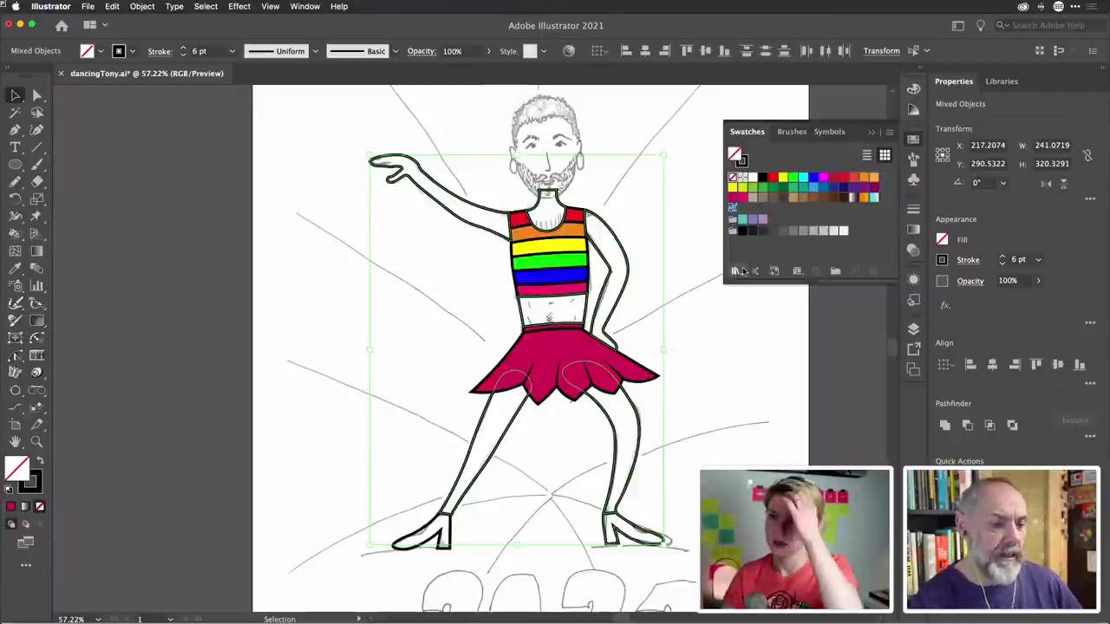
{"action": "left_click", "coordinate": [736, 273]}
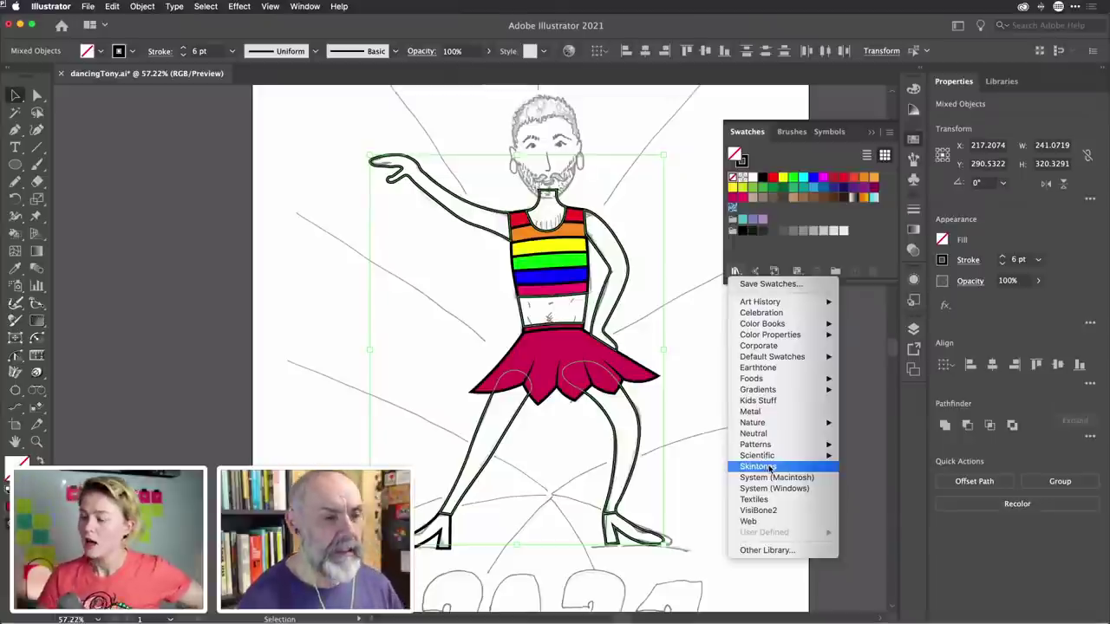
{"action": "left_click", "coordinate": [769, 469]}
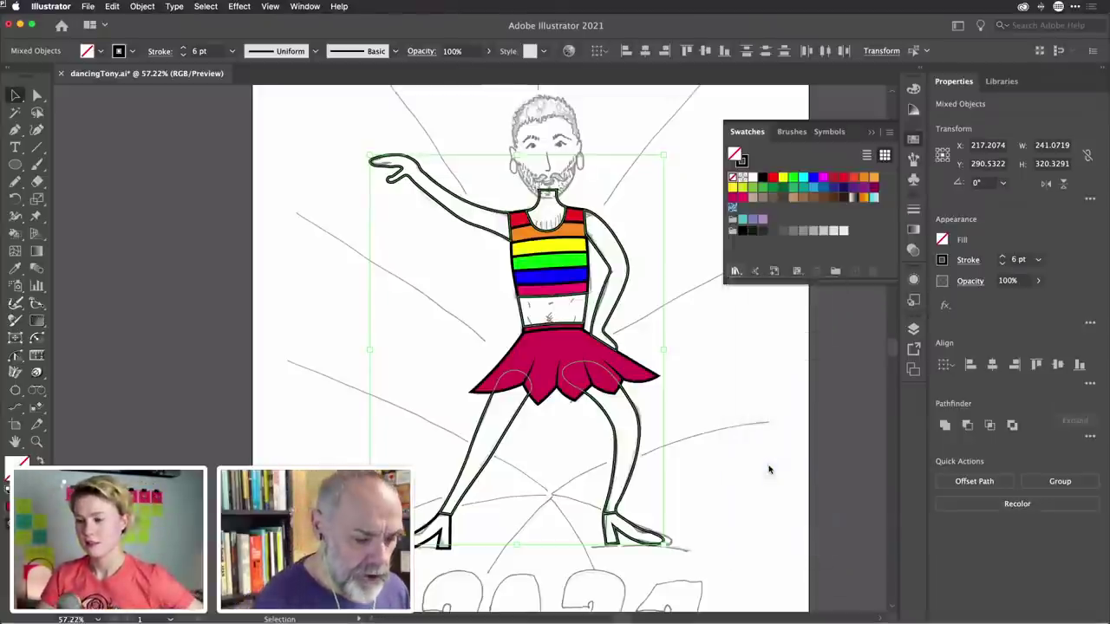
{"action": "left_click_drag", "start_coordinate": [605, 295], "coordinate": [280, 106]}
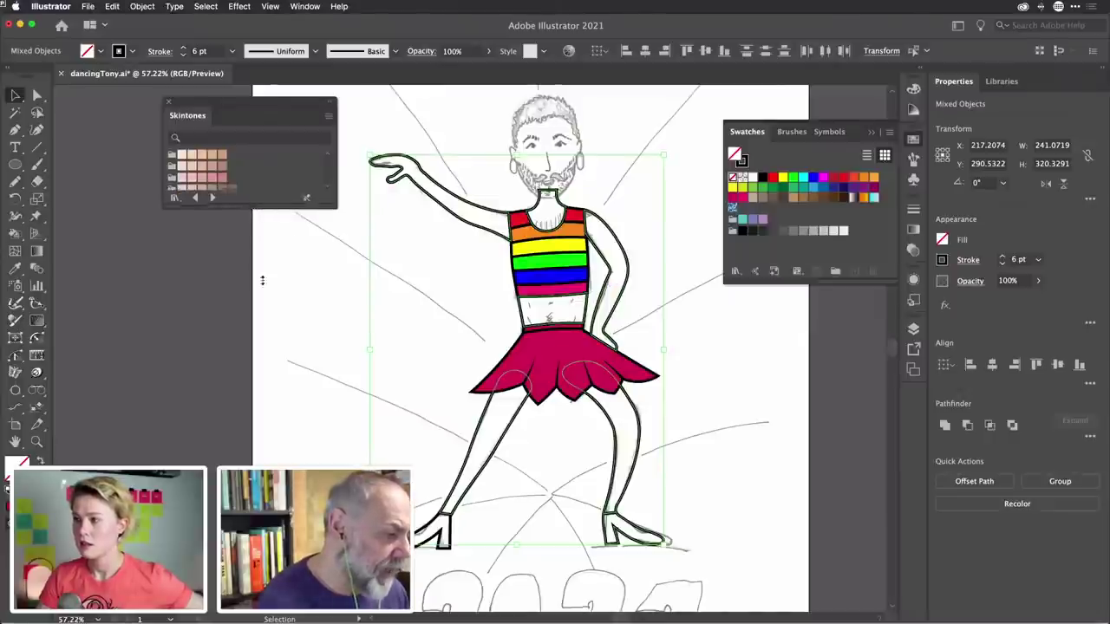
{"action": "left_click_drag", "start_coordinate": [262, 281], "coordinate": [269, 367]}
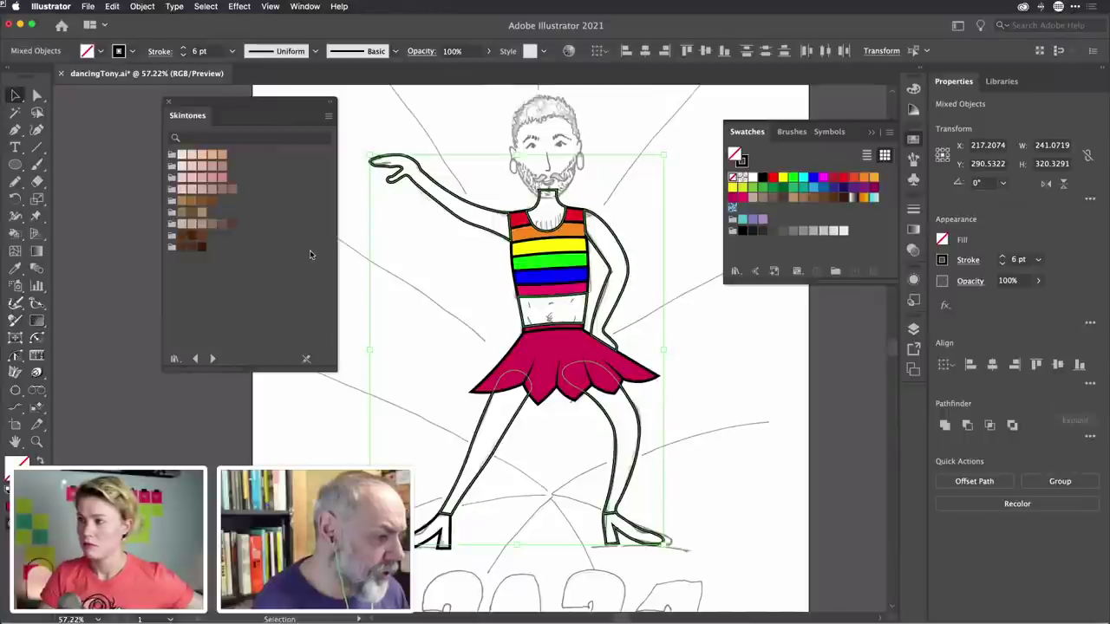
{"action": "left_click", "coordinate": [211, 168]}
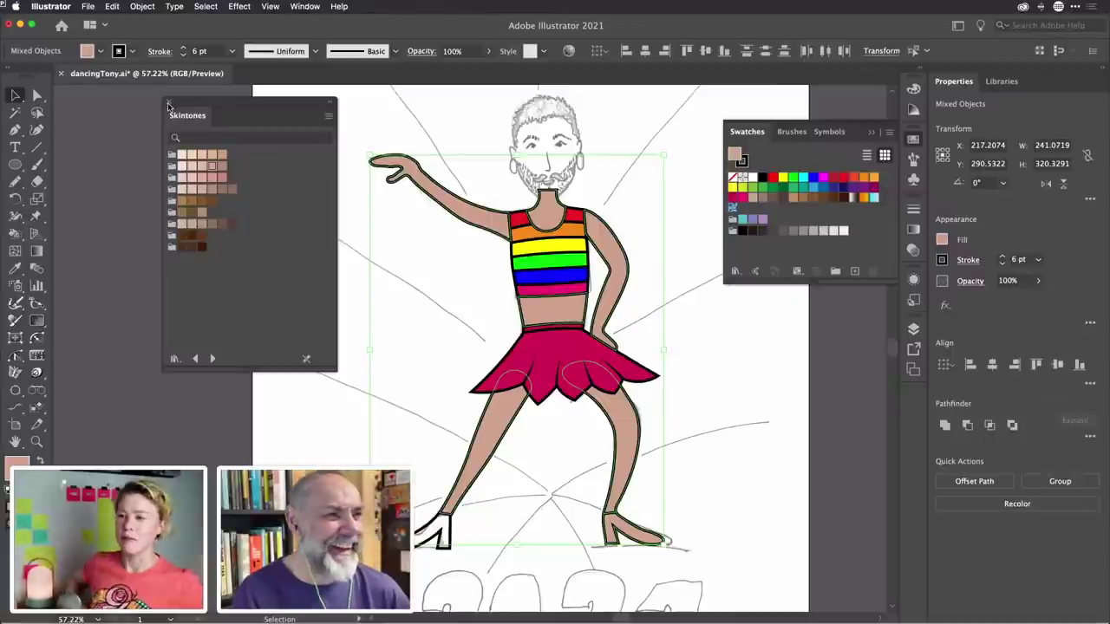
{"action": "left_click", "coordinate": [168, 104]}
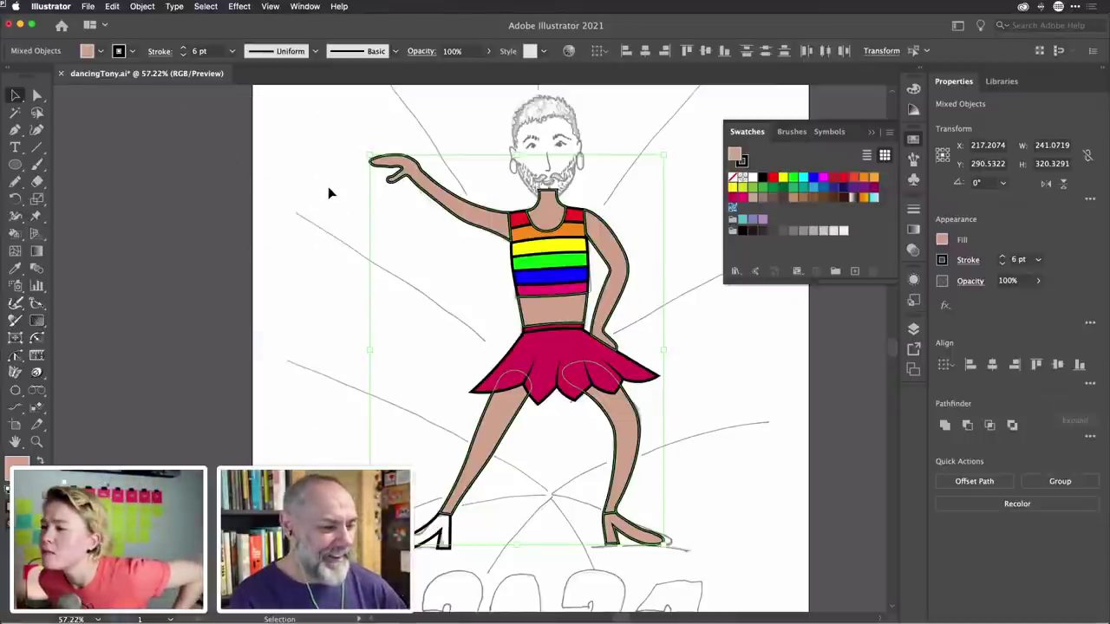
Ungroup the legs-and-shoes group so each shoe can be selected on its own
{"action": "left_click", "coordinate": [328, 187]}
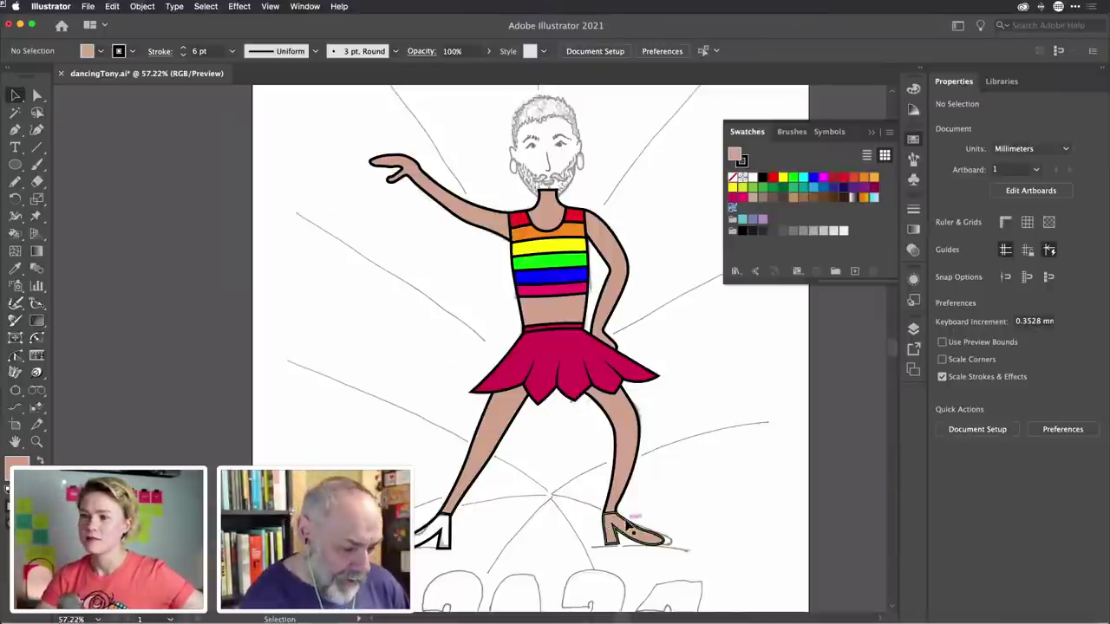
{"action": "left_click", "coordinate": [631, 527]}
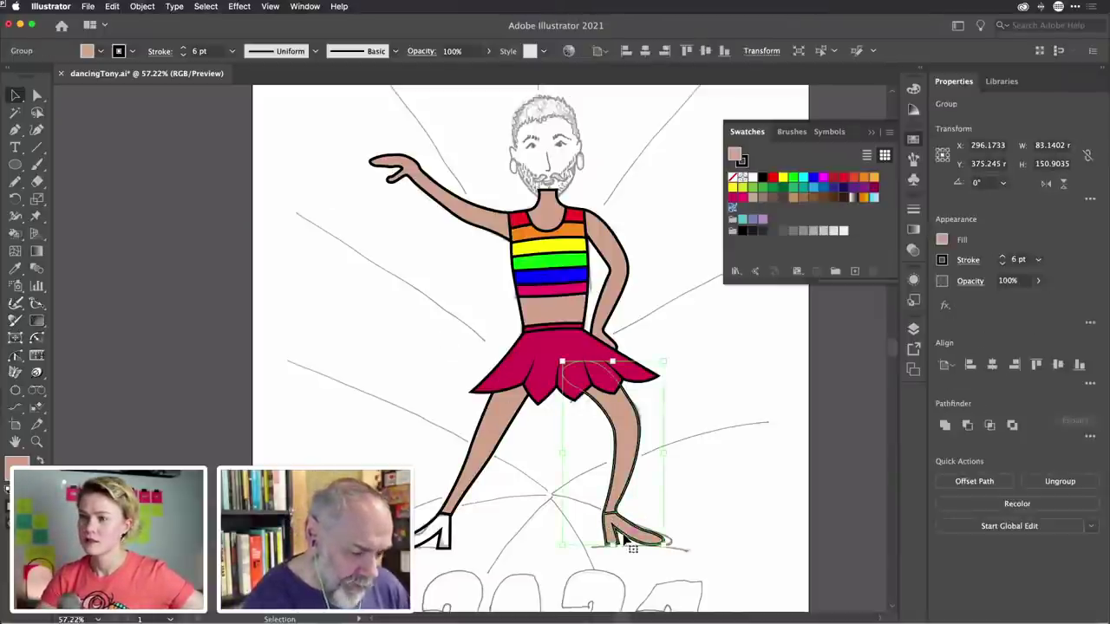
{"action": "scroll", "coordinate": [631, 531], "scroll_direction": "up", "scroll_amount": 5}
{"action": "scroll", "coordinate": [628, 543], "scroll_direction": "up", "scroll_amount": 1}
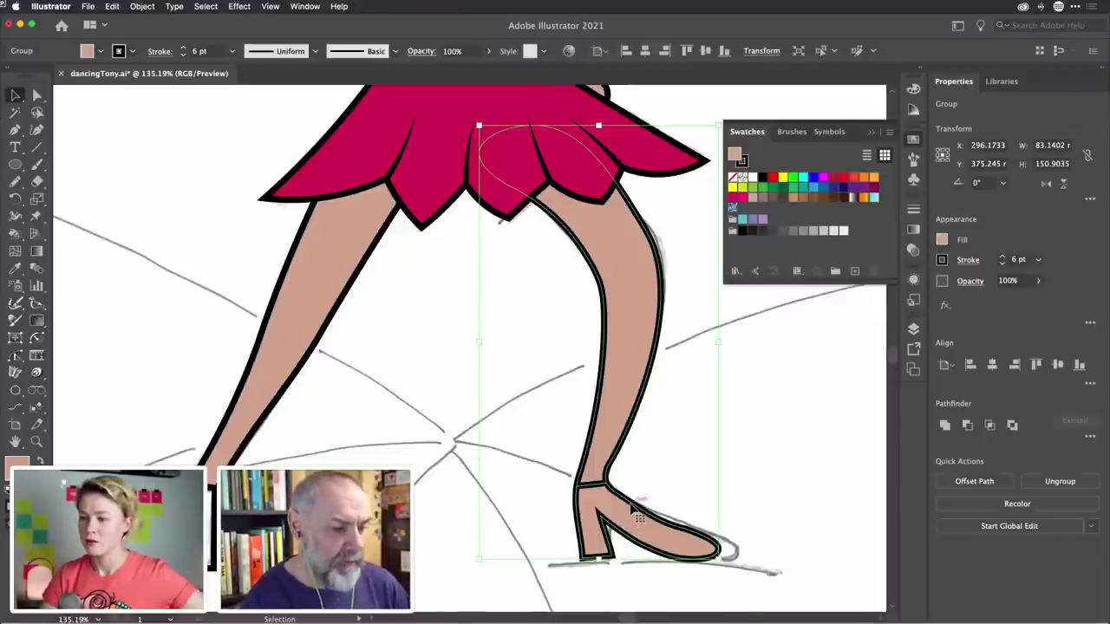
{"action": "right_click", "coordinate": [632, 507]}
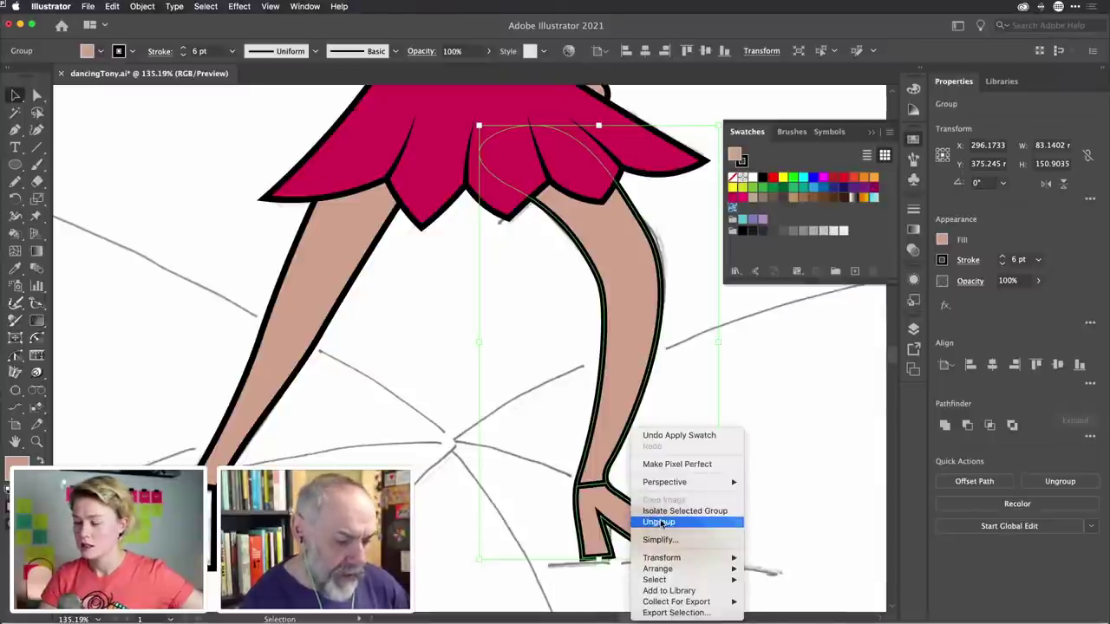
{"action": "left_click", "coordinate": [661, 523]}
Select both high-heeled shoes and fill them with red
{"action": "left_click", "coordinate": [783, 493]}
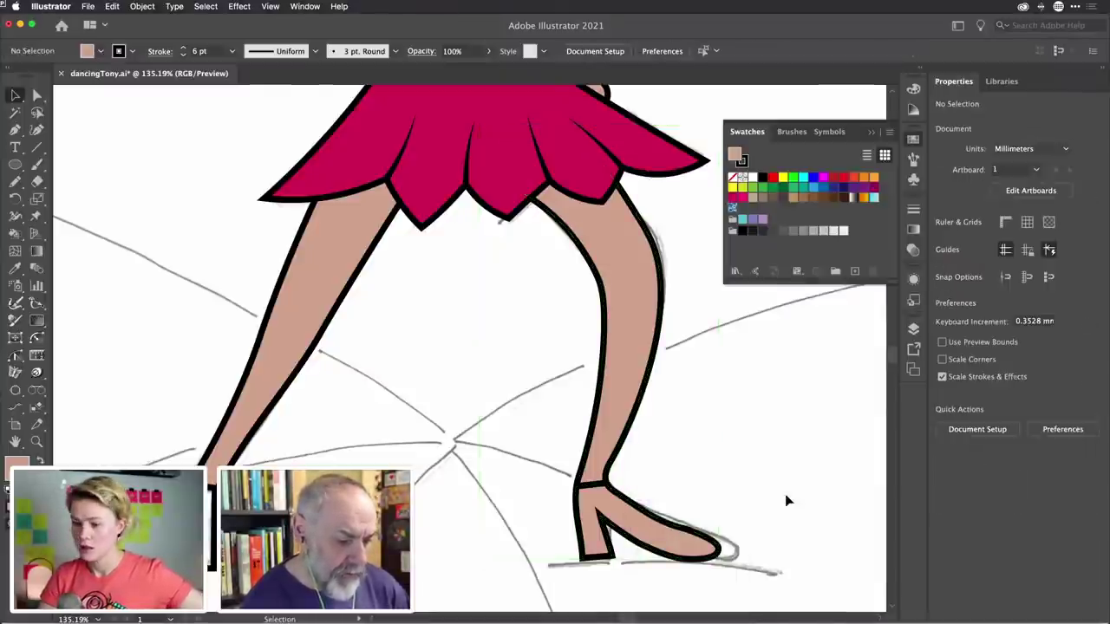
{"action": "left_click", "coordinate": [702, 542]}
{"action": "left_click", "coordinate": [705, 545], "text": "shift"}
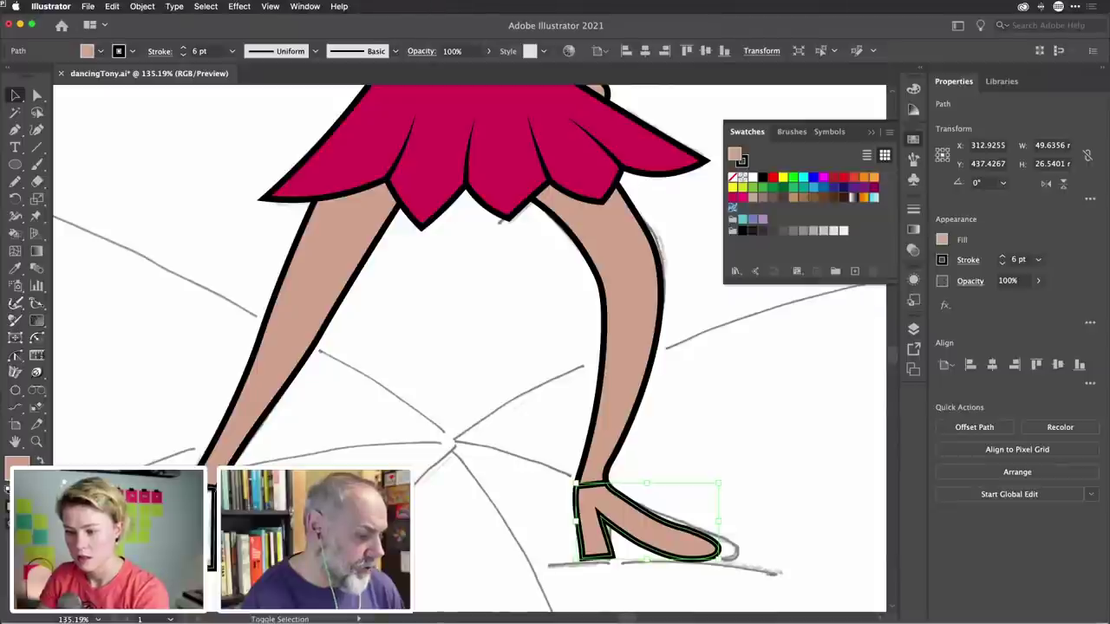
{"action": "left_click", "coordinate": [733, 197]}
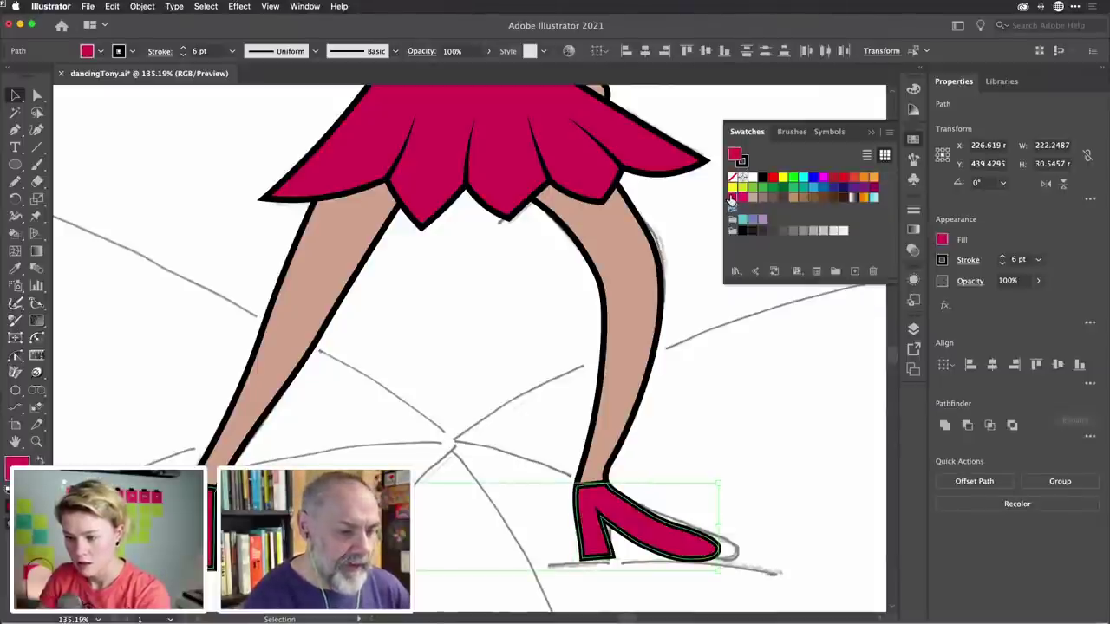
{"action": "left_click", "coordinate": [833, 177]}
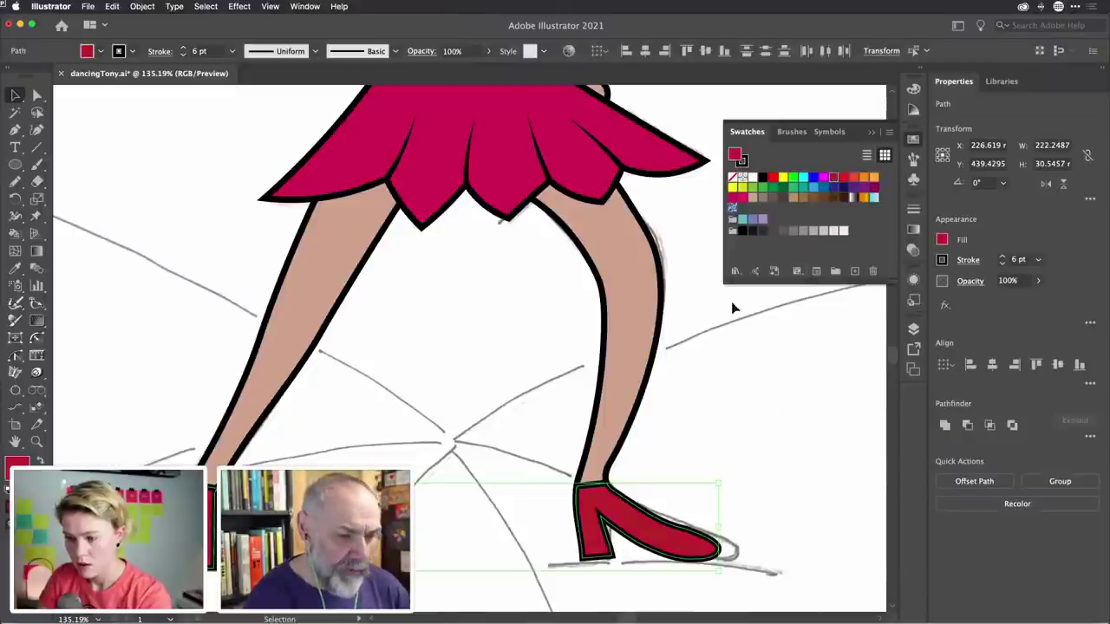
{"action": "left_click", "coordinate": [766, 412]}
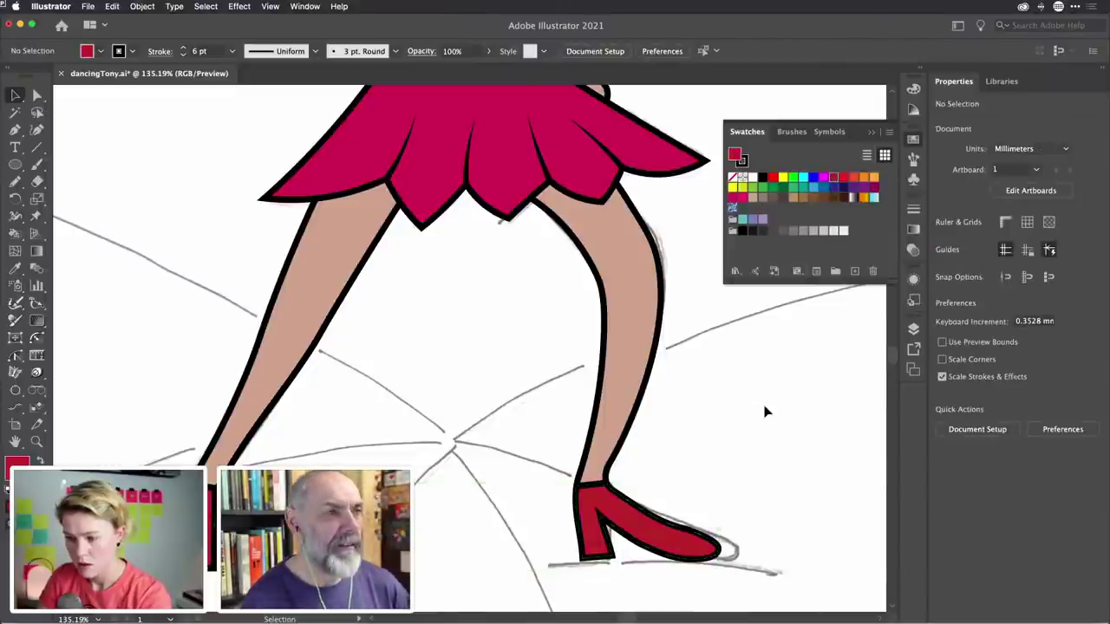
{"action": "scroll", "coordinate": [766, 412], "scroll_direction": "down", "scroll_amount": 5}
Save dancingTony.ai, close the Swatches panel and show the Layers panel
{"action": "scroll", "coordinate": [763, 412], "scroll_direction": "down", "scroll_amount": 5}
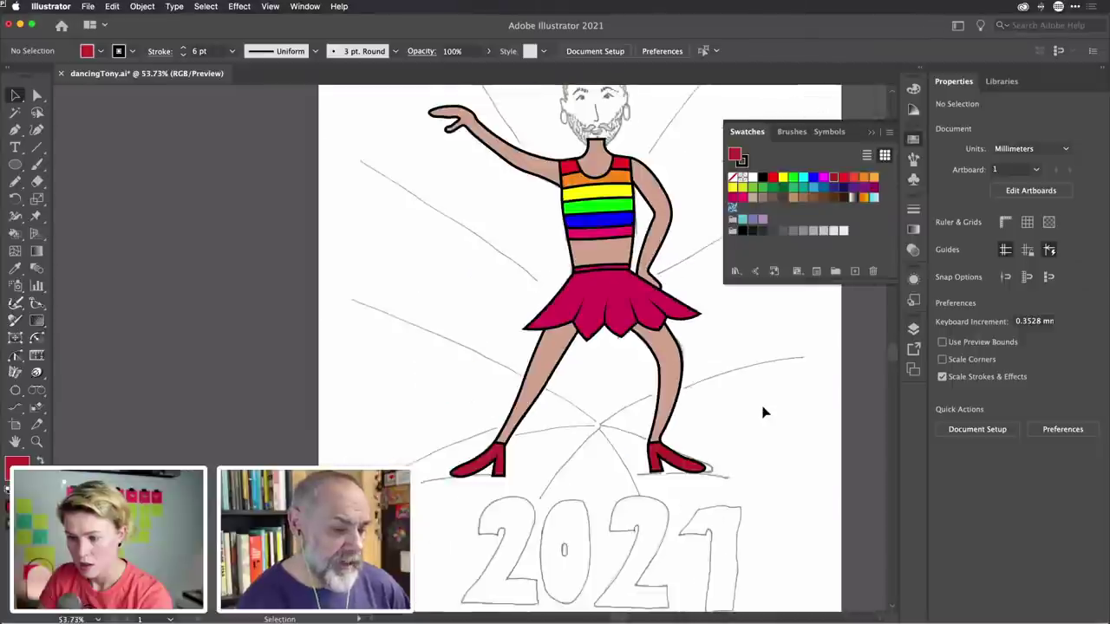
{"action": "scroll", "coordinate": [763, 412], "scroll_direction": "down", "scroll_amount": 1}
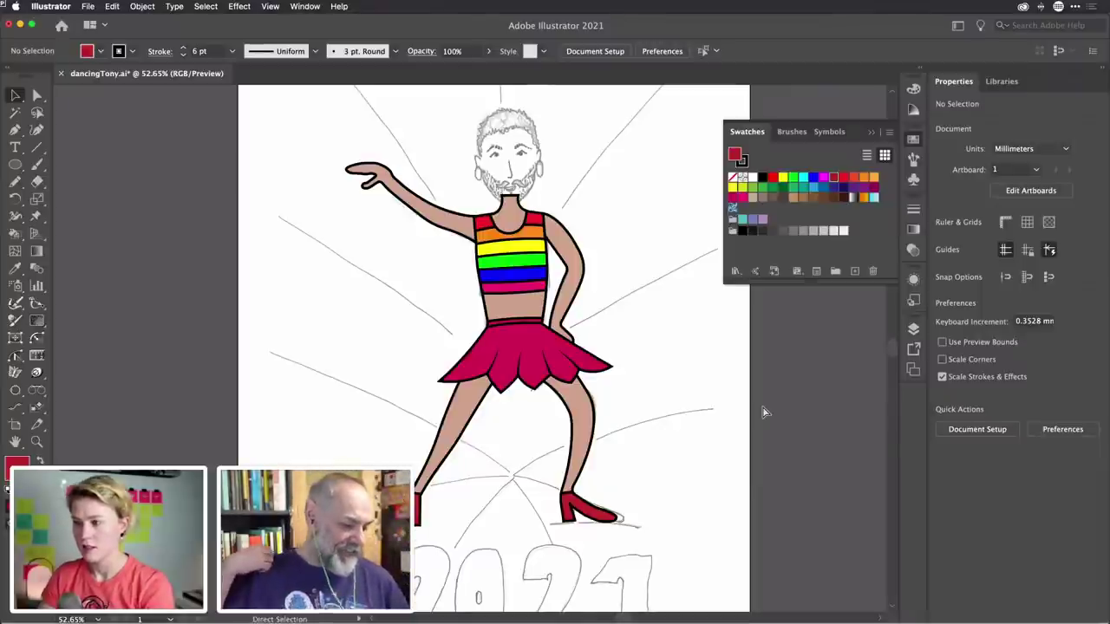
{"action": "key", "text": "super+s"}
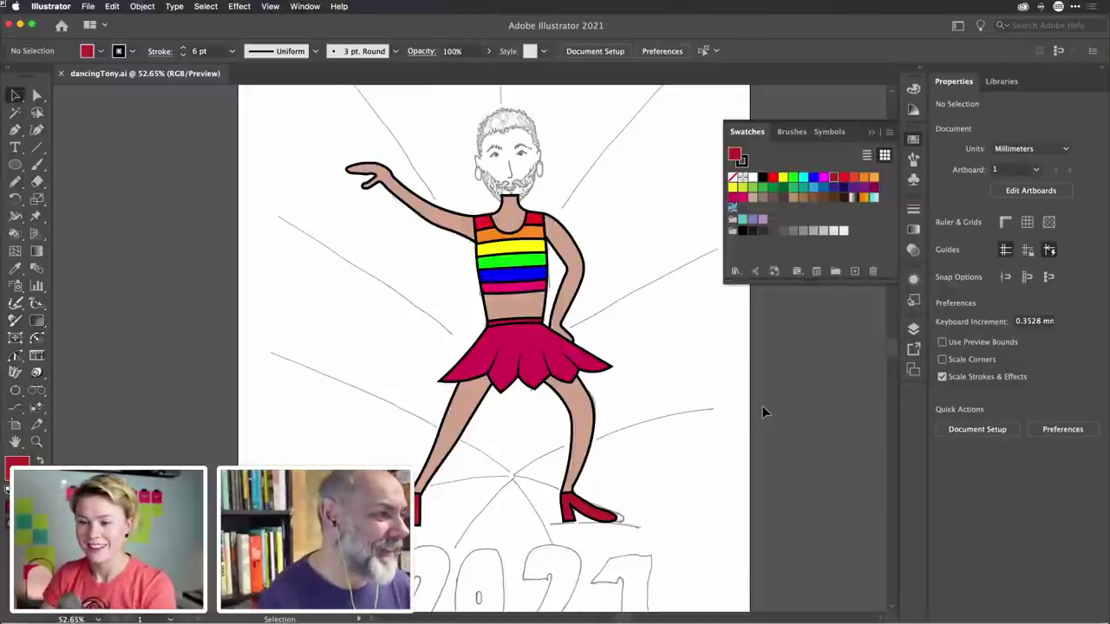
{"action": "left_click", "coordinate": [914, 139]}
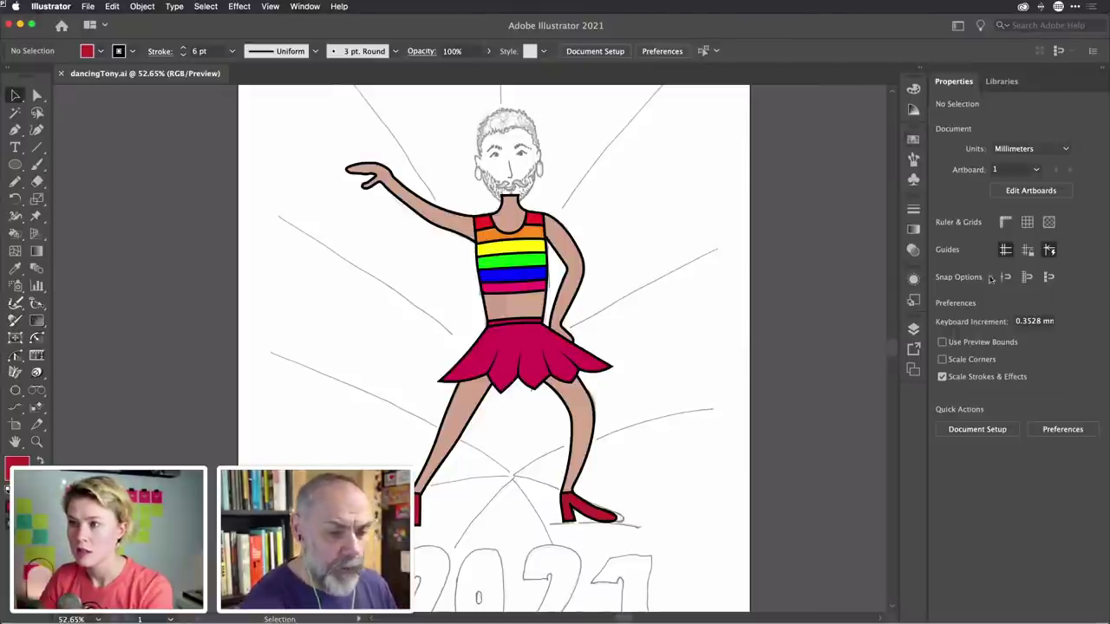
{"action": "left_click", "coordinate": [915, 333]}
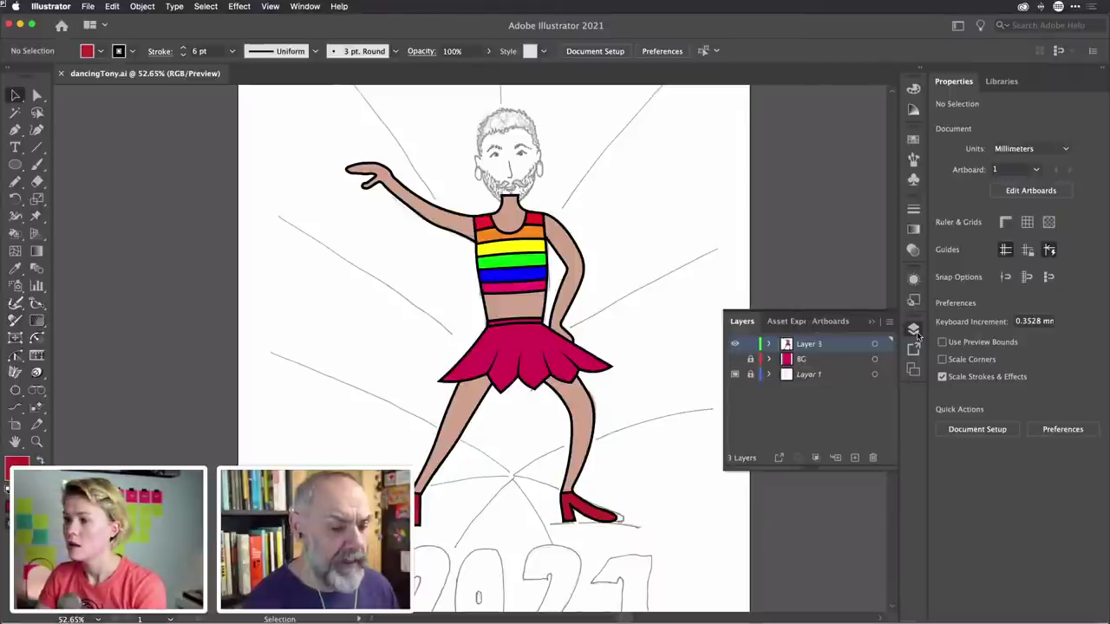
Unlock Layer 1, select the SophiaAiSketch.JPG image and switch to the Rotate tool
{"action": "left_click", "coordinate": [750, 374]}
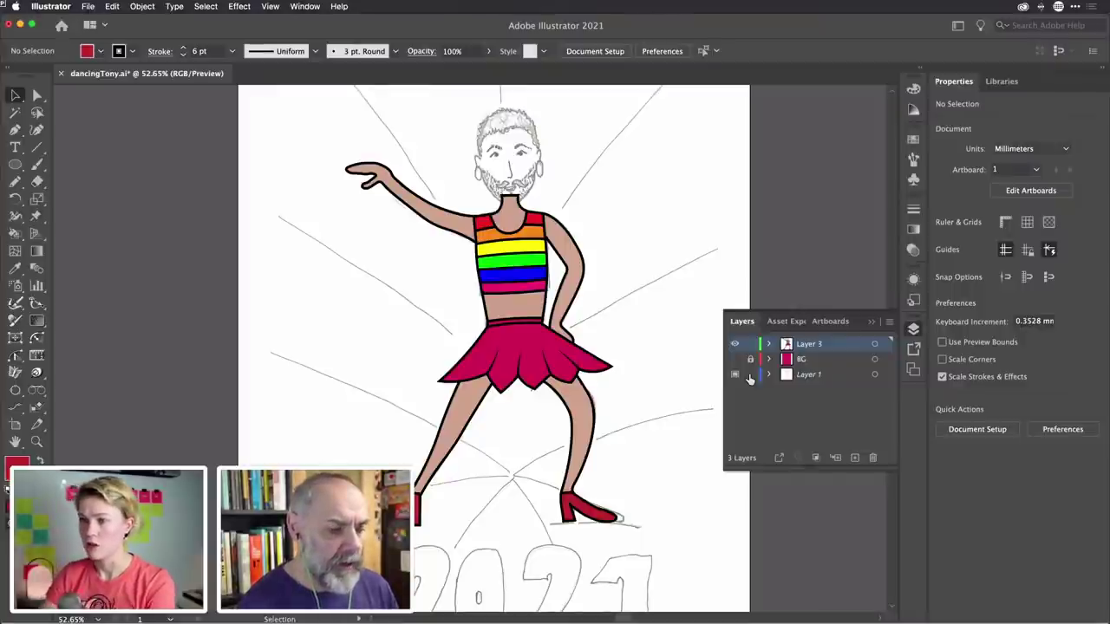
{"action": "left_click", "coordinate": [600, 191]}
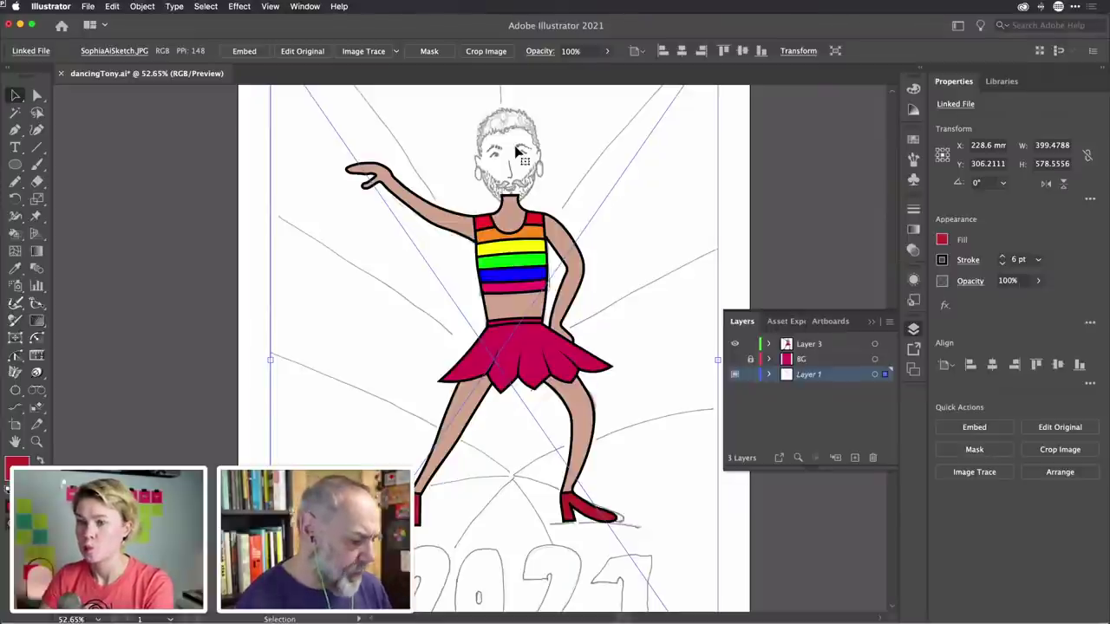
{"action": "key", "text": "r"}
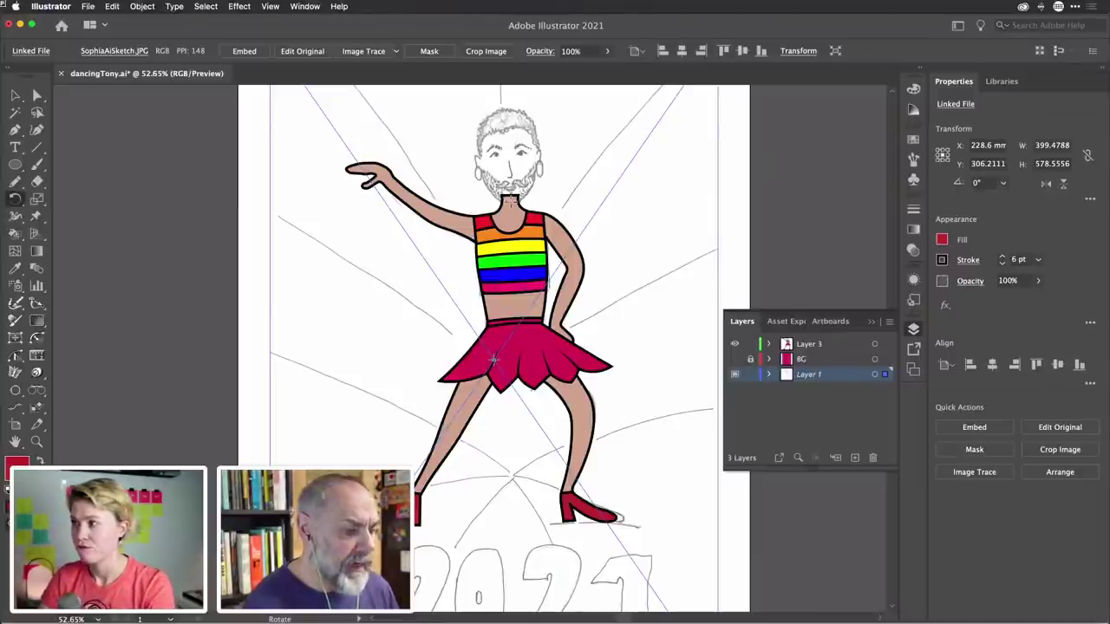
{"action": "scroll", "coordinate": [512, 207], "scroll_direction": "up", "scroll_amount": 5}
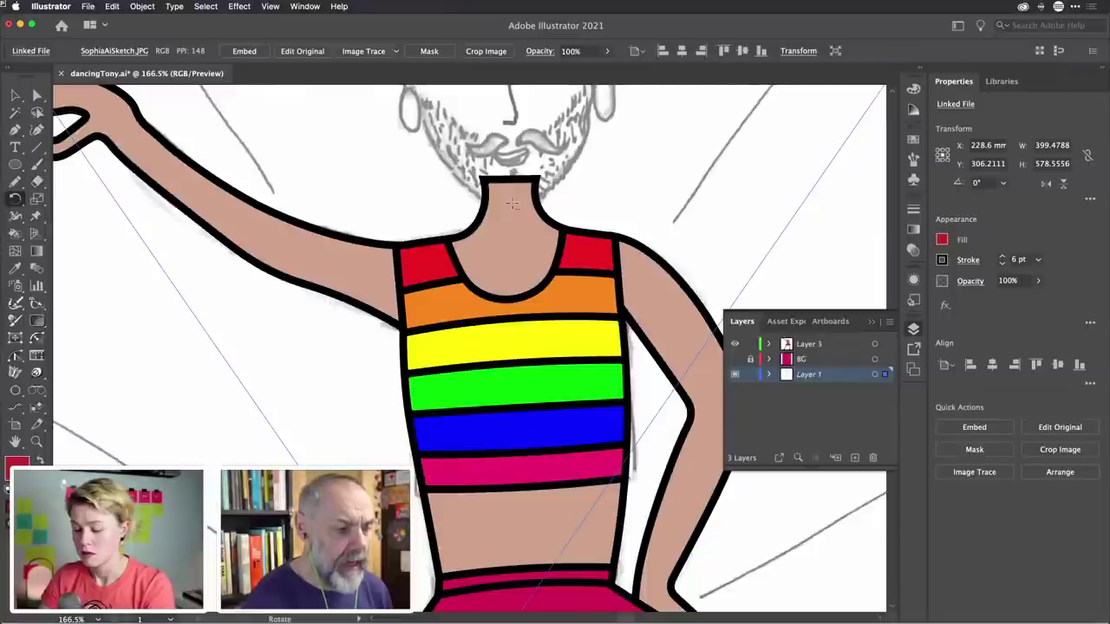
Rotate the pencil sketch image by -4° in the Rotate dialog with preview
{"action": "left_click", "coordinate": [513, 203], "text": "alt"}
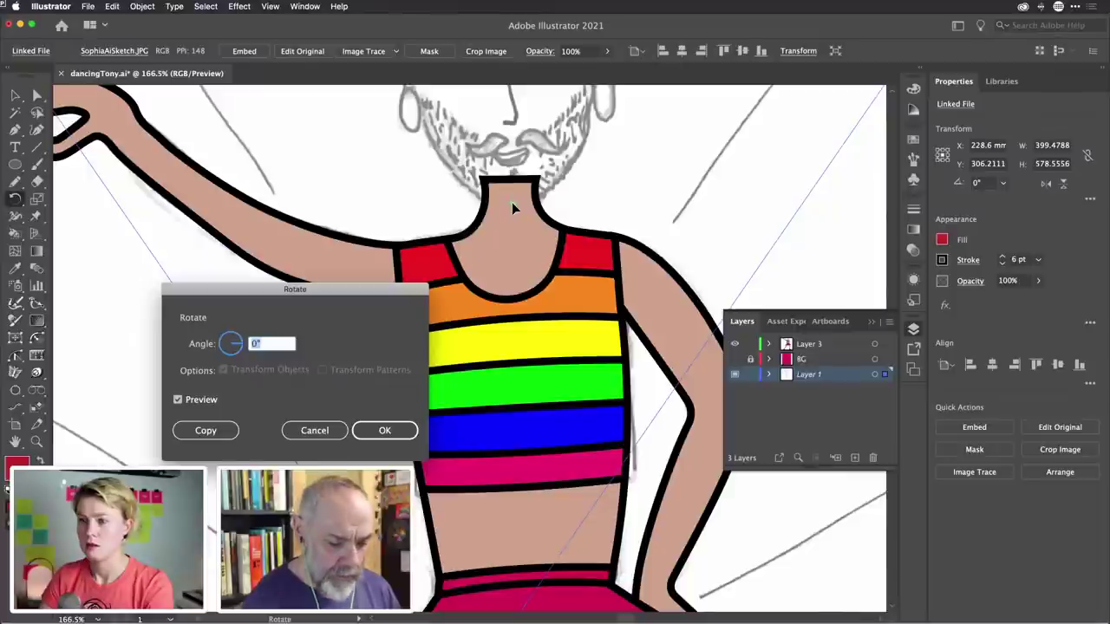
{"action": "key", "text": "Down"}
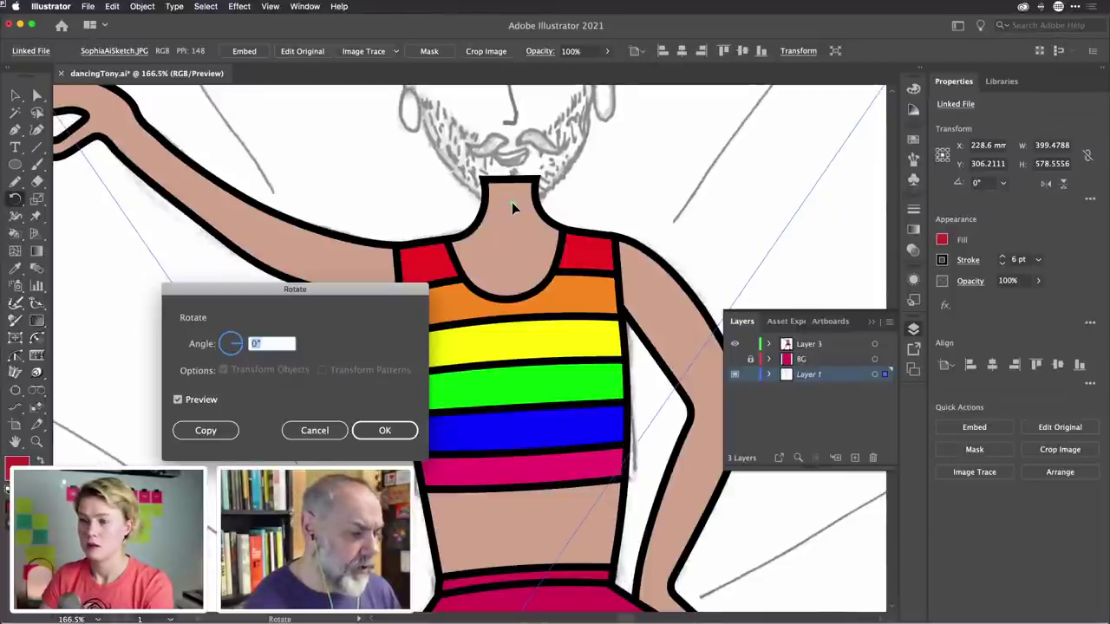
{"action": "key", "text": "Down"}
{"action": "key", "text": "Down"}
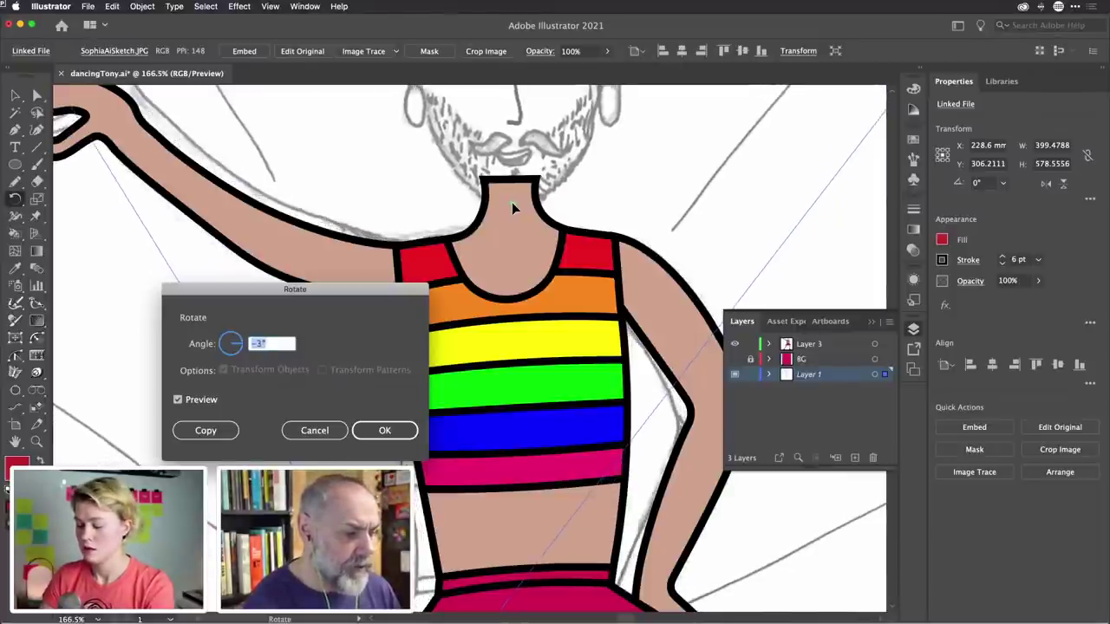
{"action": "key", "text": "Down"}
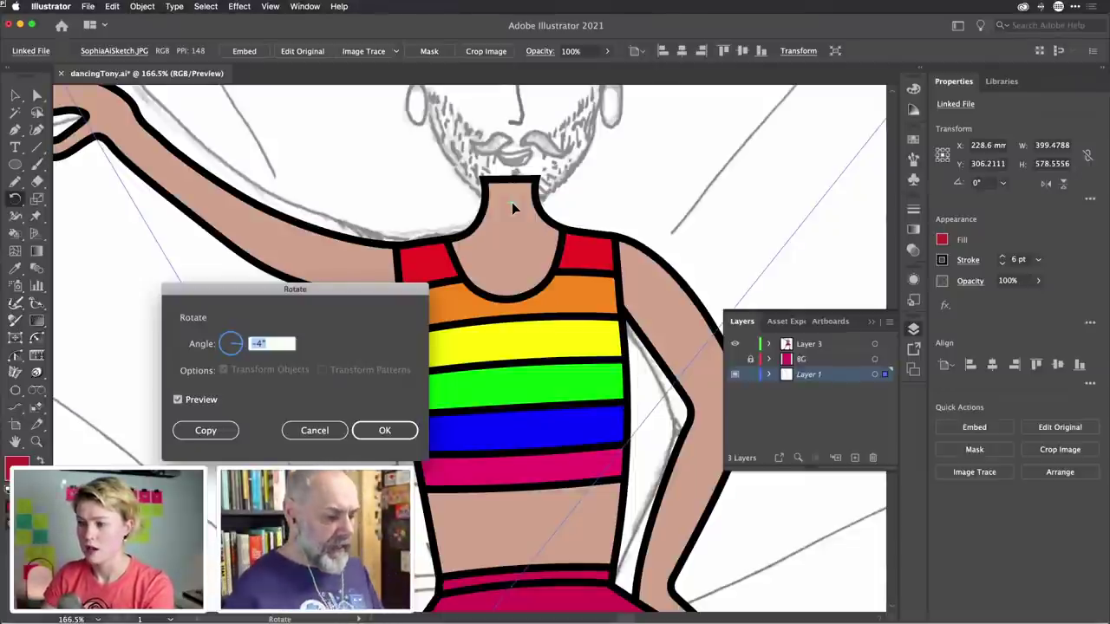
{"action": "left_click", "coordinate": [400, 431]}
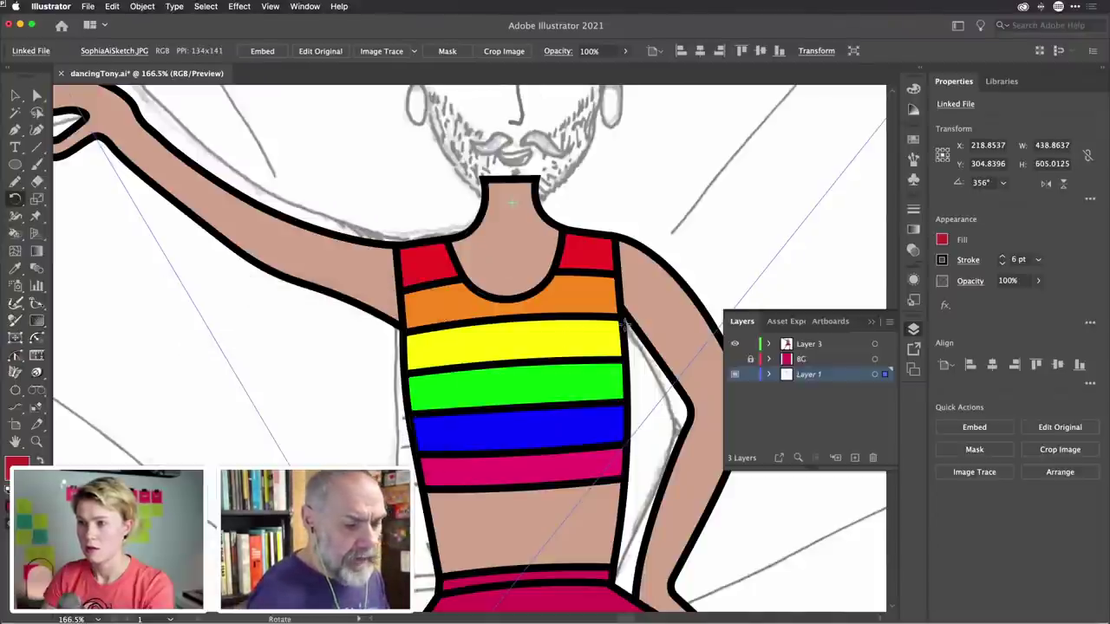
Lock Layer 1, rename Layer 3 to 'dancer', and add a new Layer 4 on top
{"action": "left_click", "coordinate": [751, 374]}
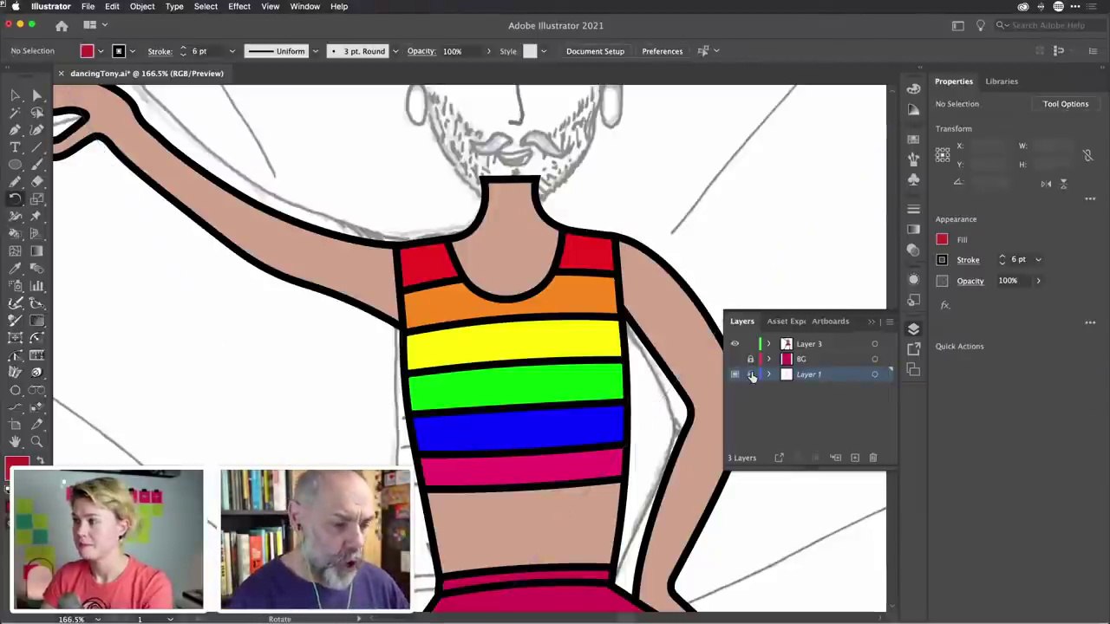
{"action": "double_click", "coordinate": [813, 345]}
{"action": "type", "text": "d"}
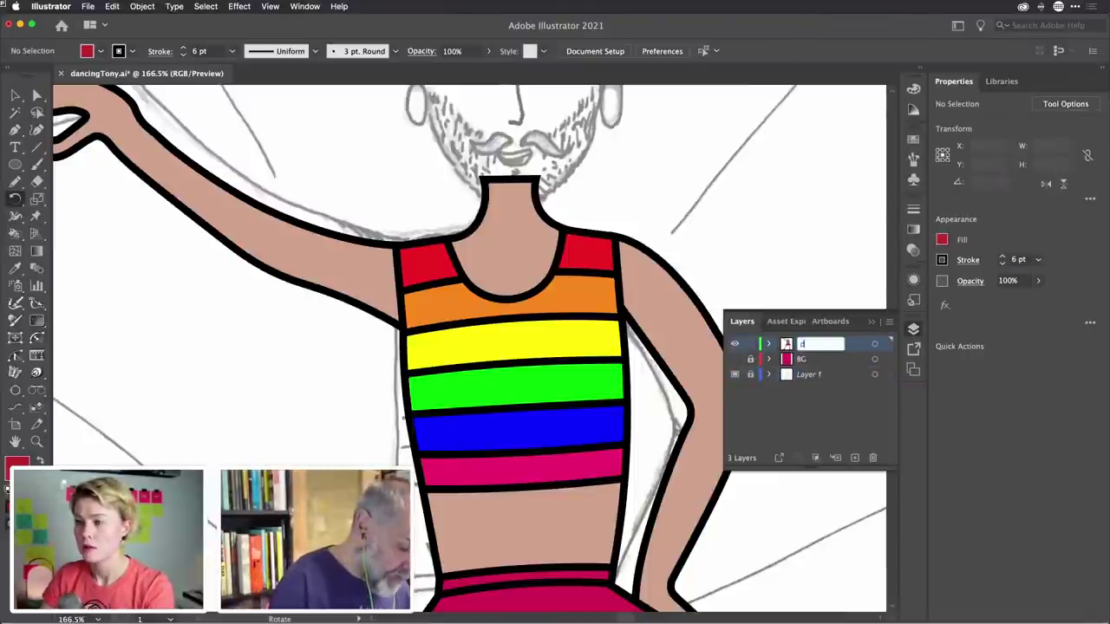
{"action": "type", "text": "ancer"}
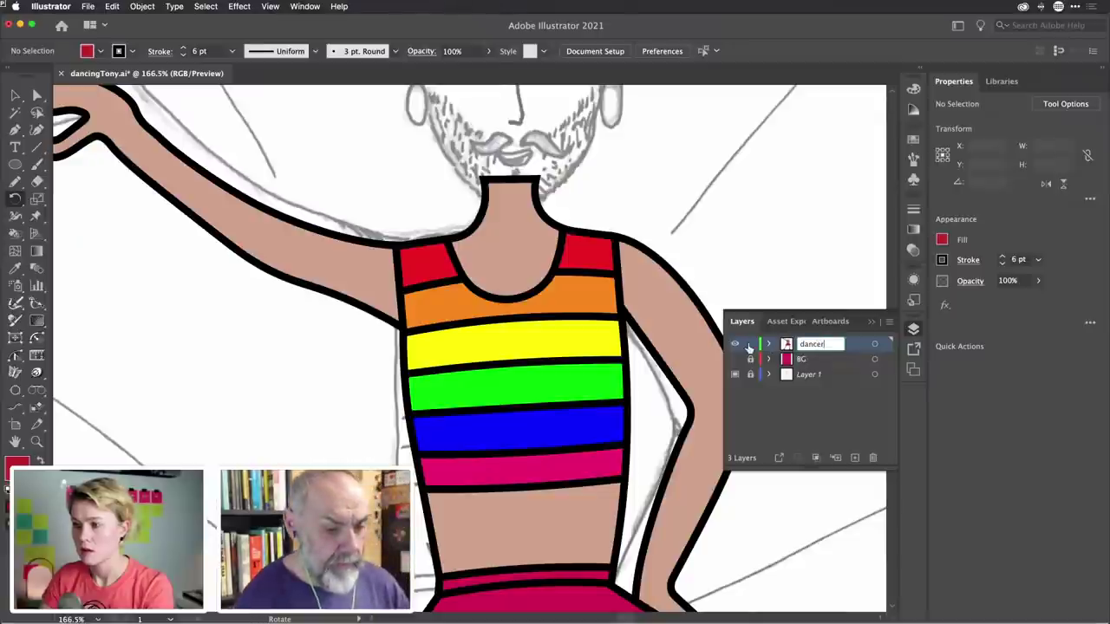
{"action": "key", "text": "Return"}
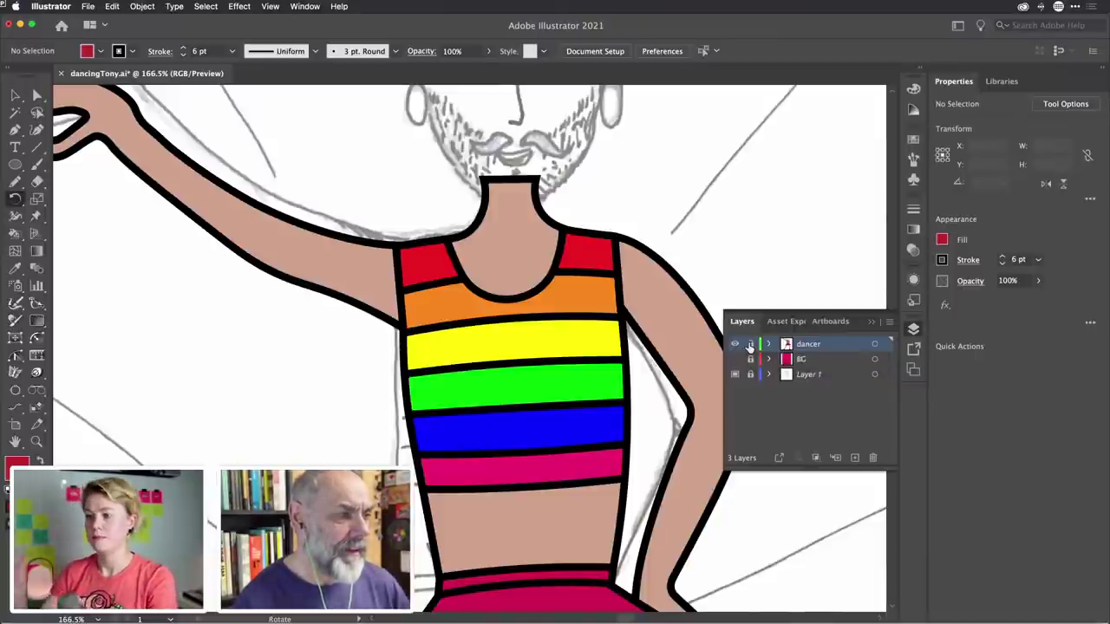
{"action": "left_click", "coordinate": [855, 457]}
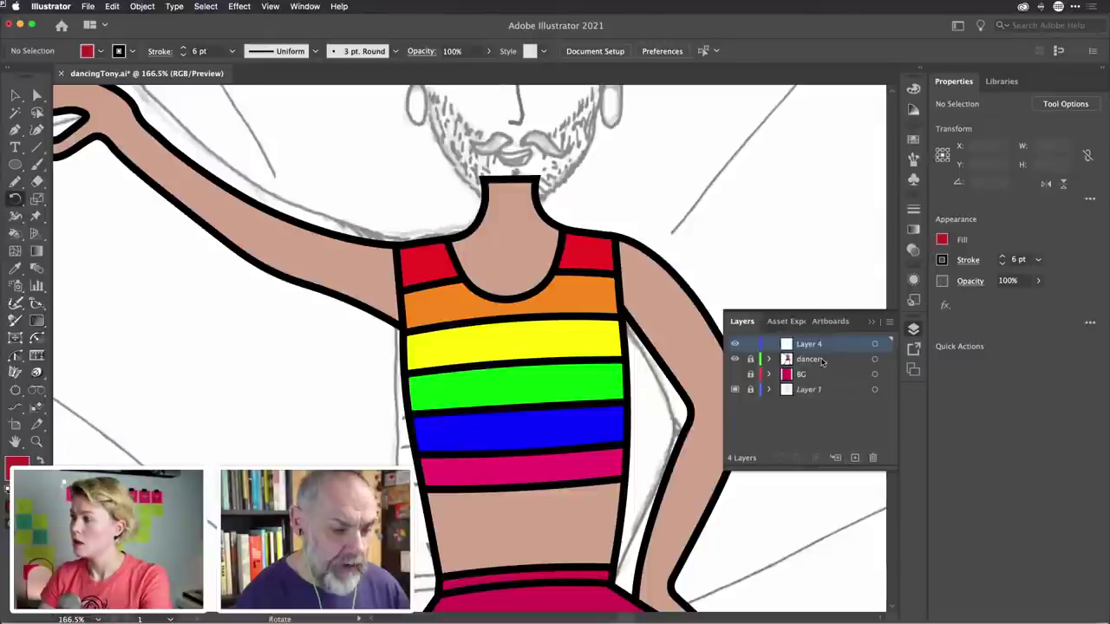
Hide the dancer layer, scroll up to the sketched head, show rulers and pick the Selection tool
{"action": "left_click", "coordinate": [913, 330]}
{"action": "left_click", "coordinate": [912, 330]}
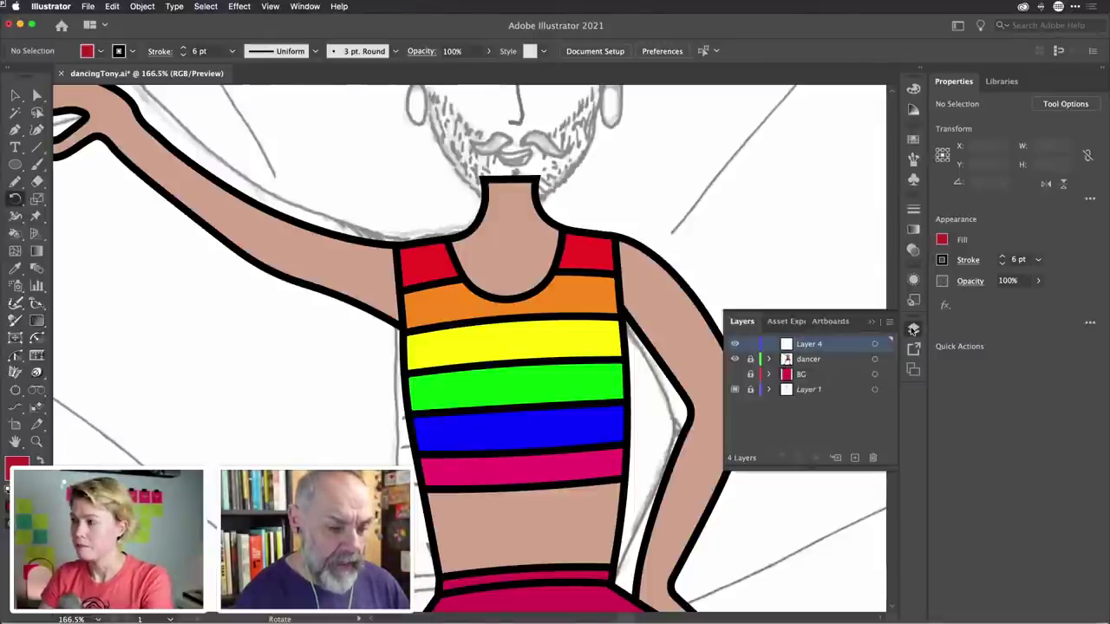
{"action": "left_click", "coordinate": [735, 359]}
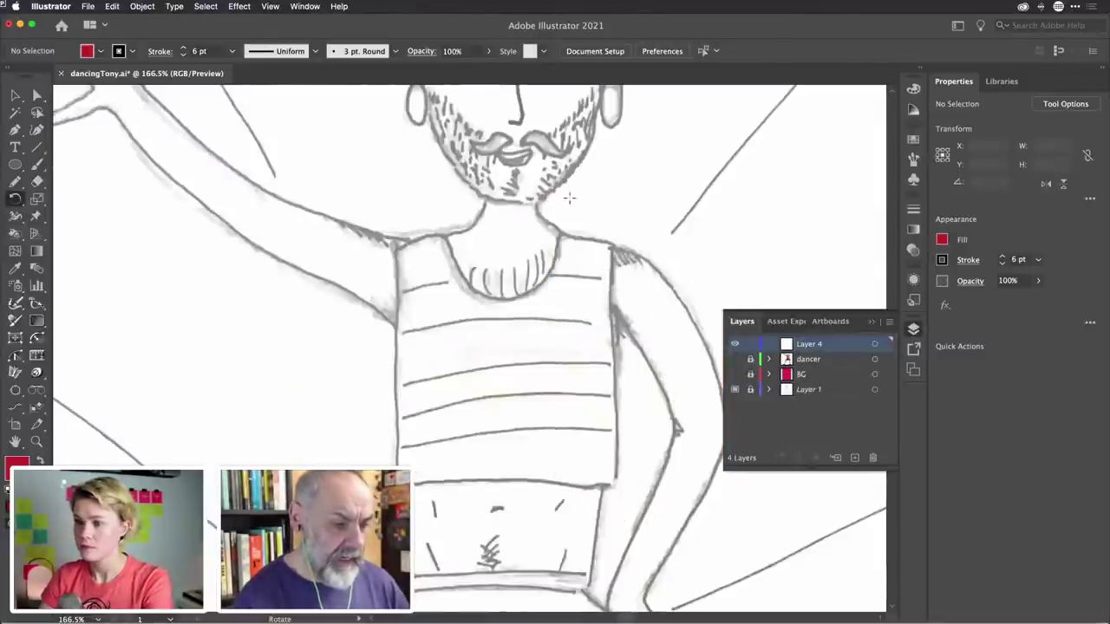
{"action": "scroll", "coordinate": [569, 197], "scroll_direction": "up", "scroll_amount": 8}
{"action": "scroll", "coordinate": [569, 198], "scroll_direction": "up", "scroll_amount": 4}
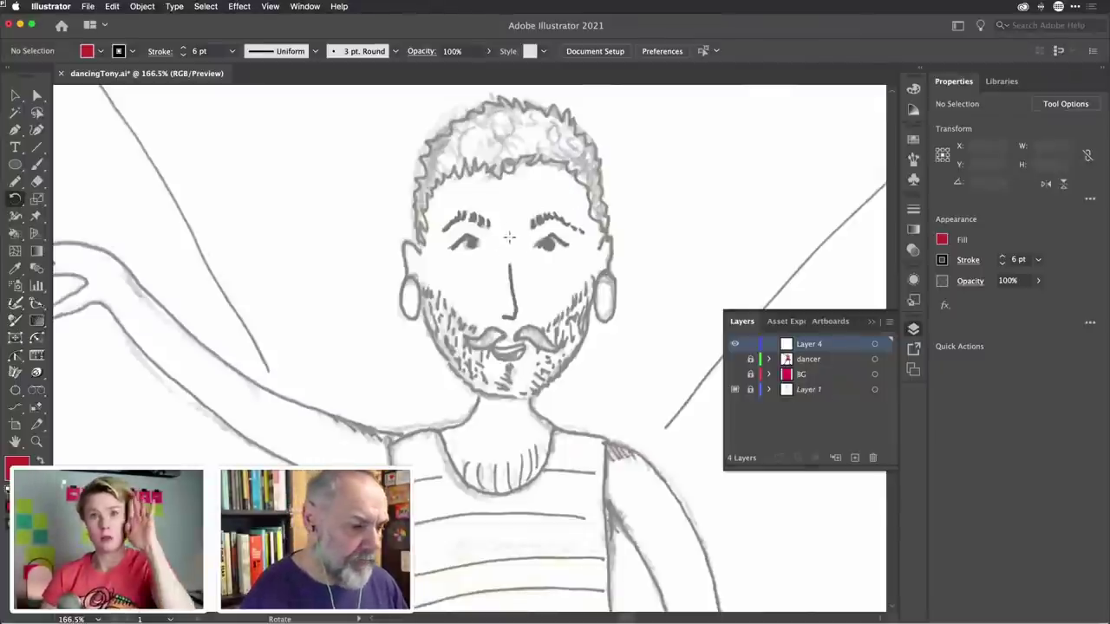
{"action": "scroll", "coordinate": [510, 235], "scroll_direction": "up", "scroll_amount": 2}
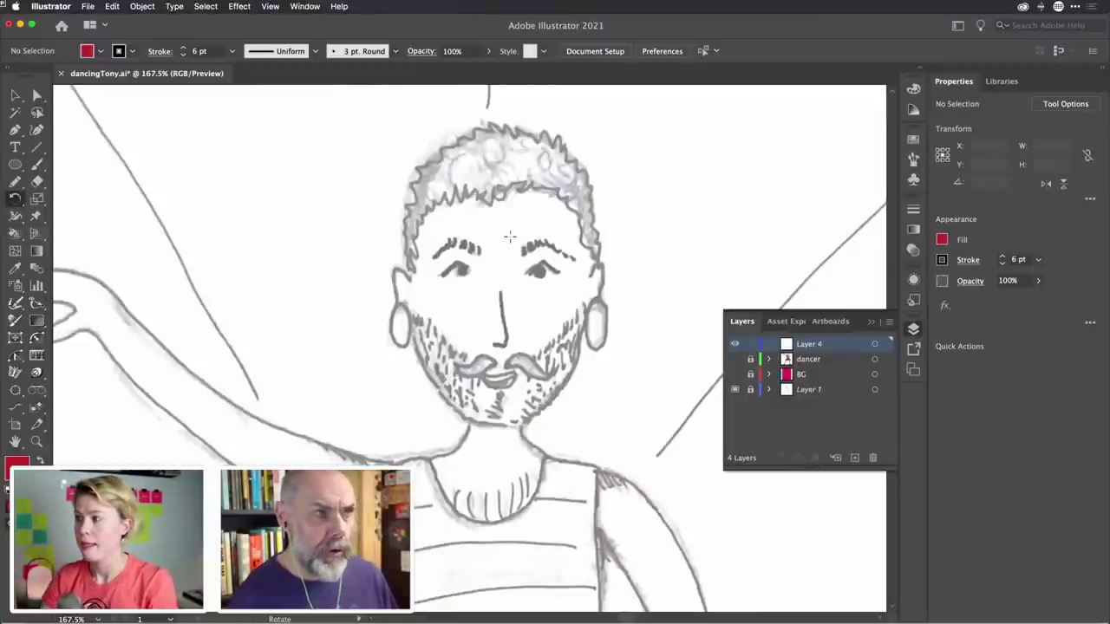
{"action": "key", "text": "super+r"}
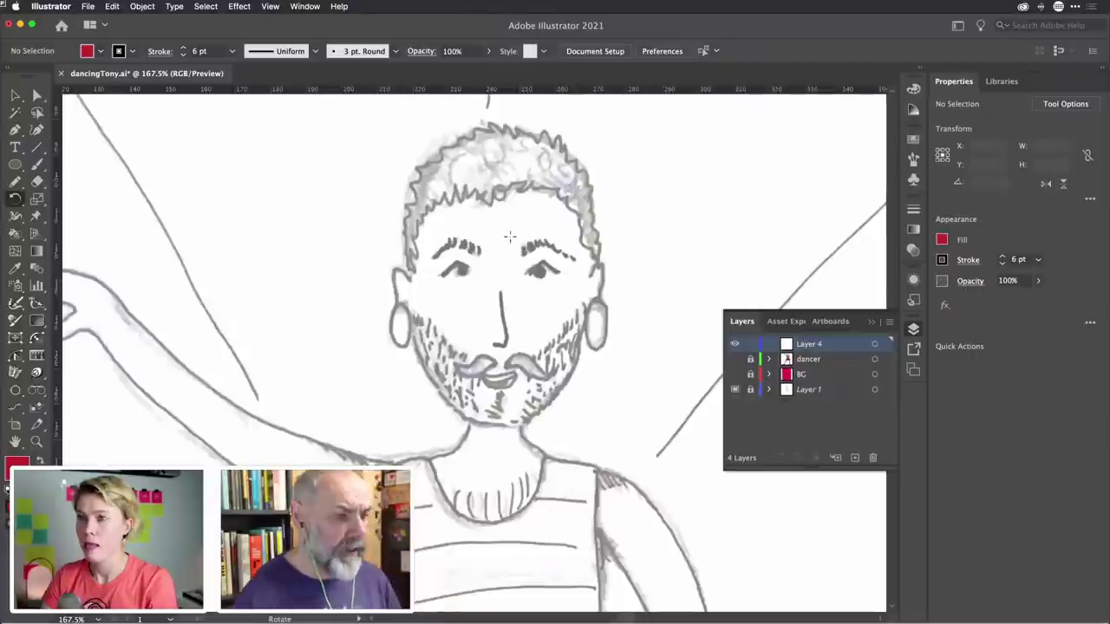
{"action": "key", "text": "v"}
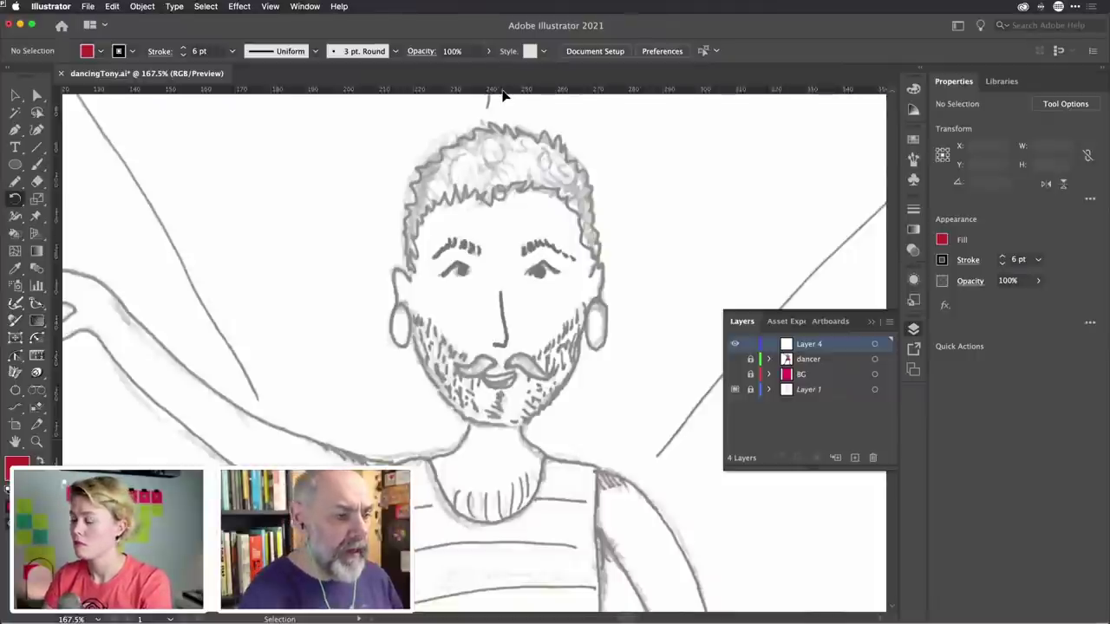
Drag out a vertical guide running down the centre of the sketched face
{"action": "left_click_drag", "start_coordinate": [503, 96], "coordinate": [497, 250]}
{"action": "key", "text": "alt"}
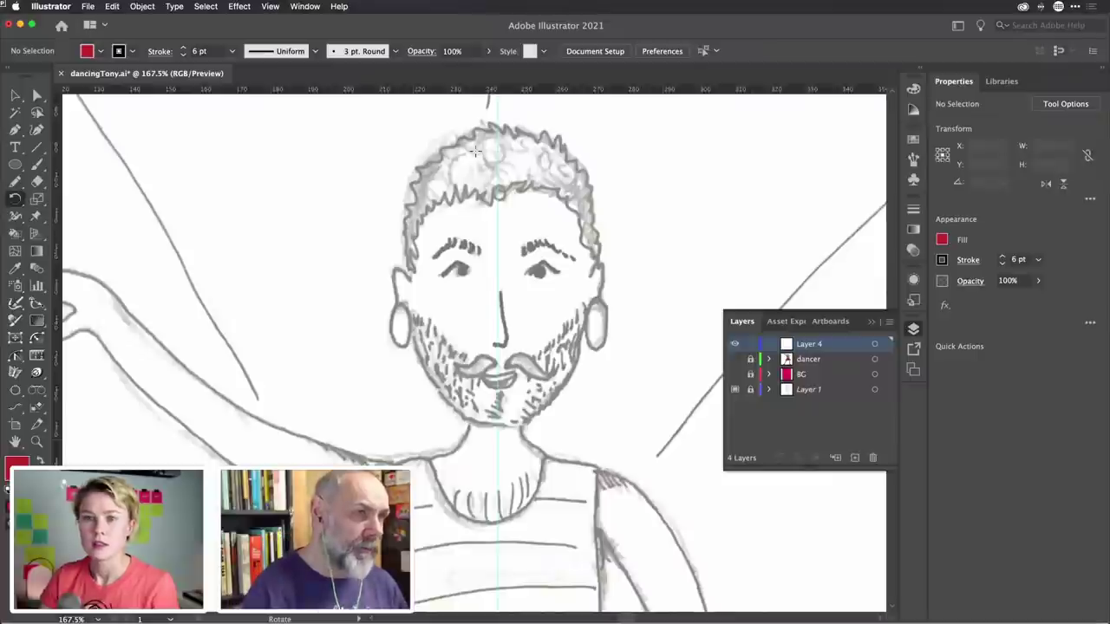
{"action": "key", "text": "shift+grave"}
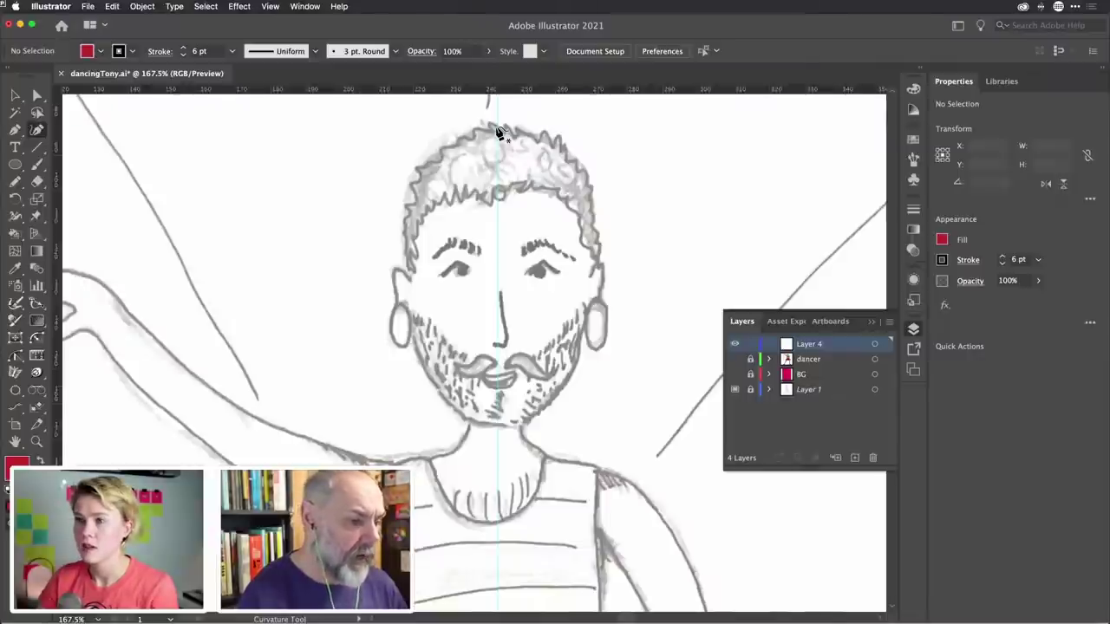
Start the head outline from the top of the hair down to the temple, with no fill
{"action": "left_click", "coordinate": [495, 126]}
{"action": "left_click", "coordinate": [417, 178]}
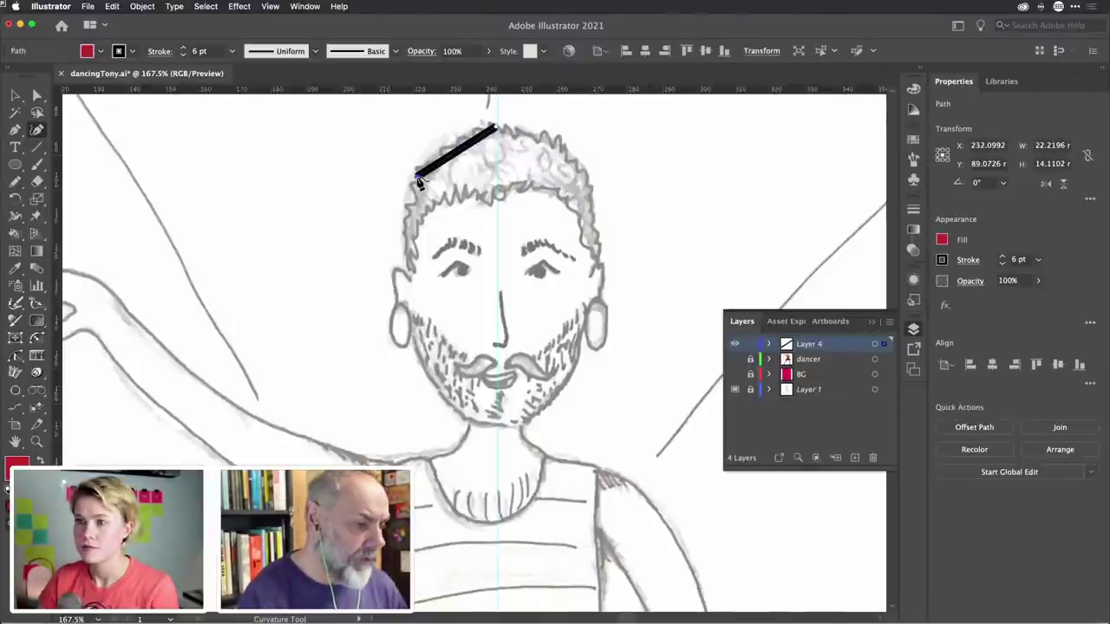
{"action": "left_click", "coordinate": [415, 283]}
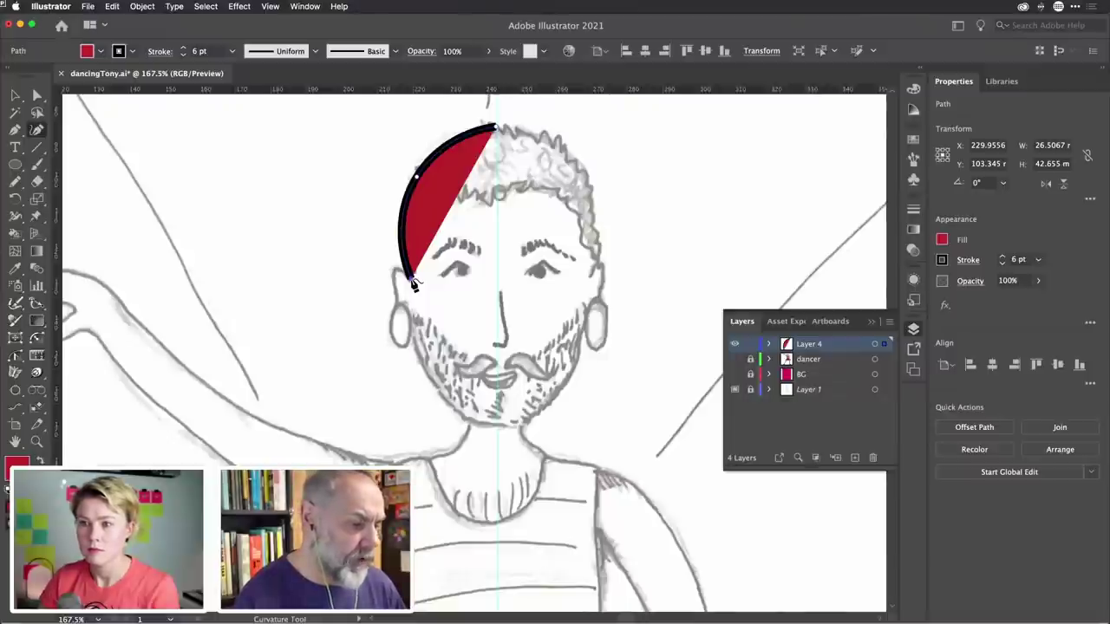
{"action": "left_click_drag", "start_coordinate": [413, 280], "coordinate": [404, 273]}
{"action": "key", "text": "slash"}
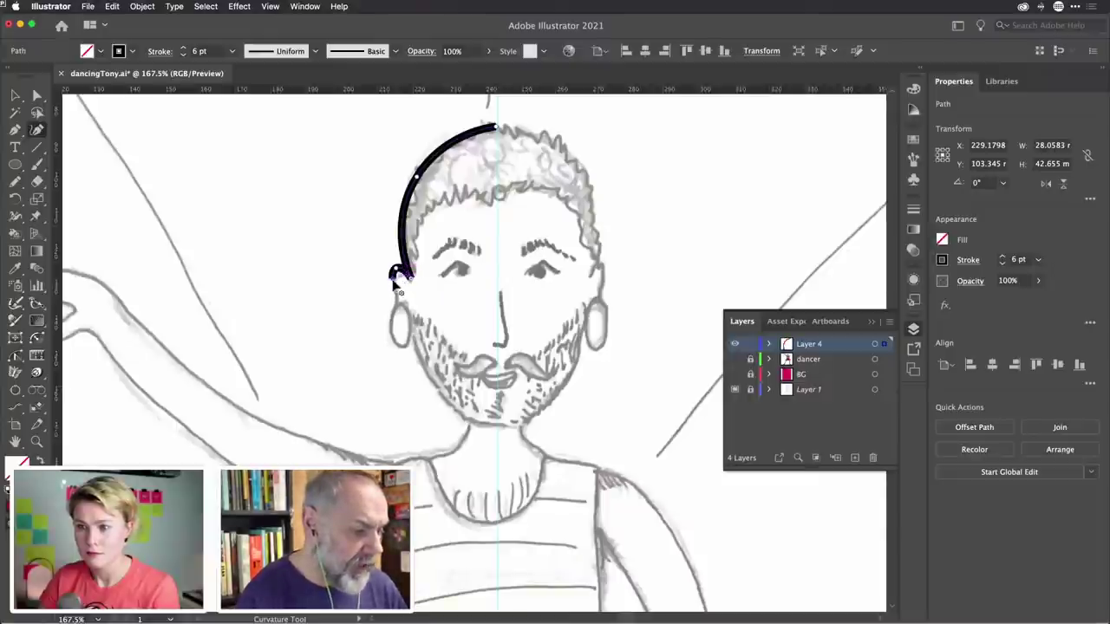
Continue the outline around the ear and down the jaw and beard to the chin on the guide
{"action": "left_click", "coordinate": [398, 291]}
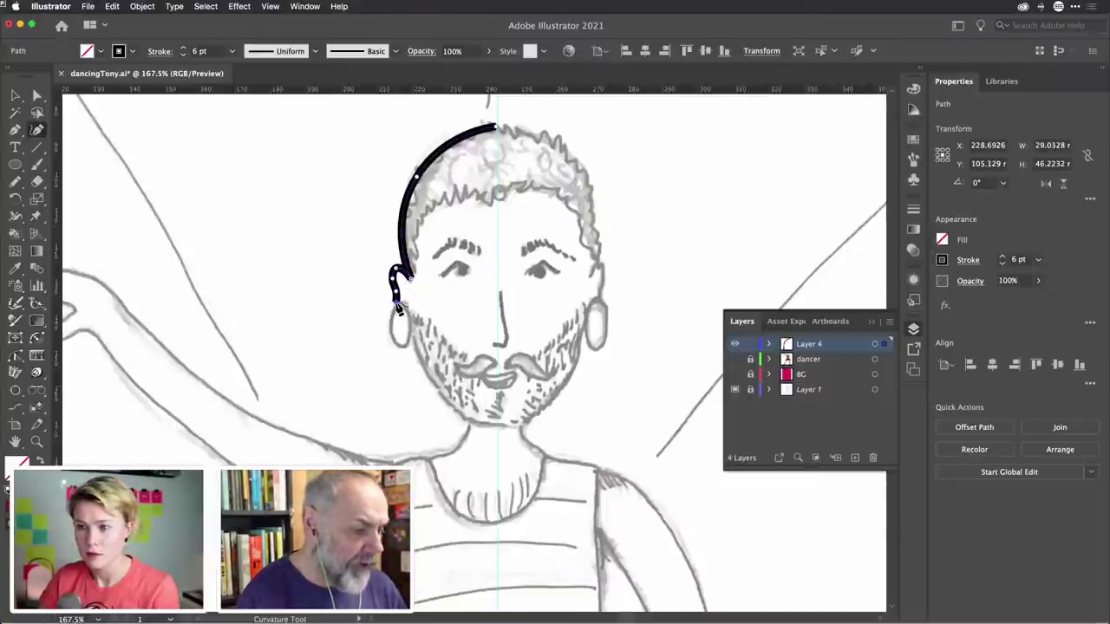
{"action": "left_click", "coordinate": [396, 304]}
{"action": "left_click", "coordinate": [400, 310]}
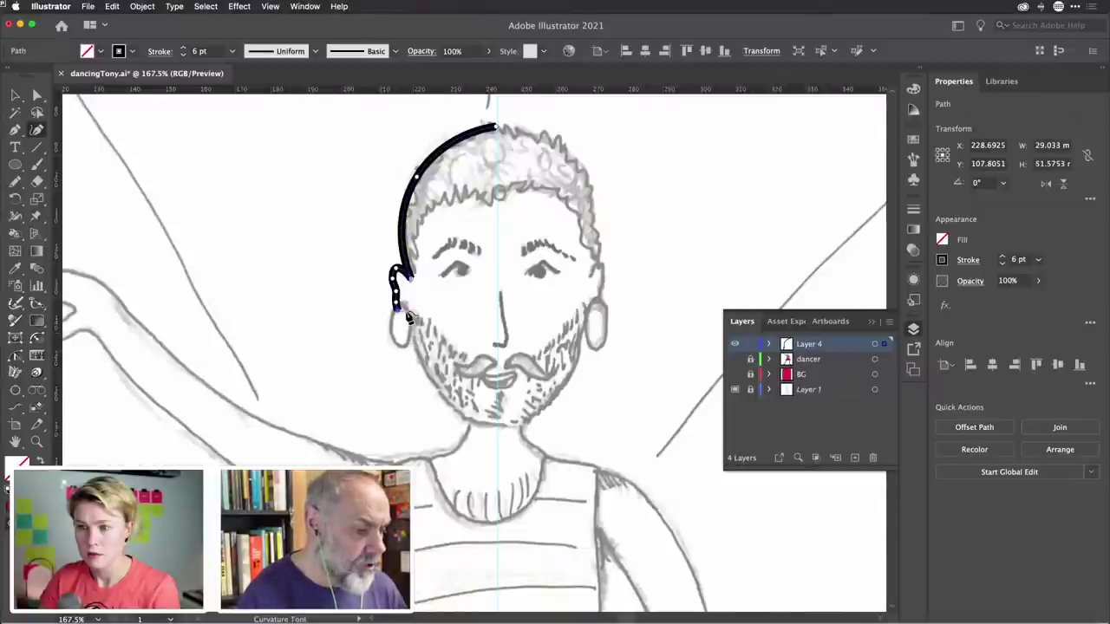
{"action": "left_click", "coordinate": [407, 314]}
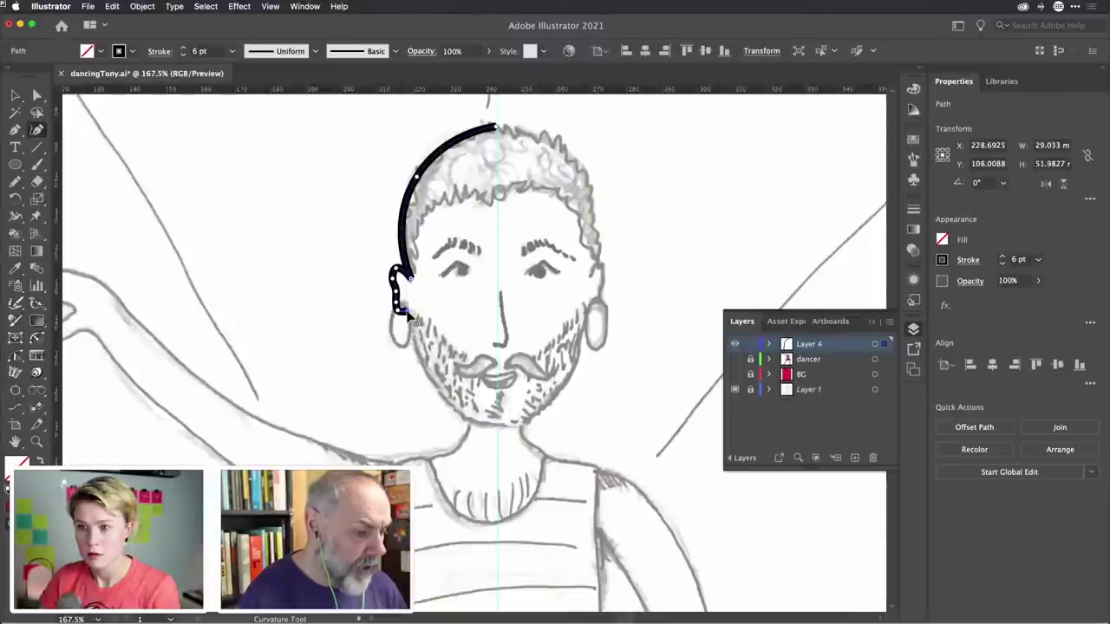
{"action": "left_click", "coordinate": [422, 365]}
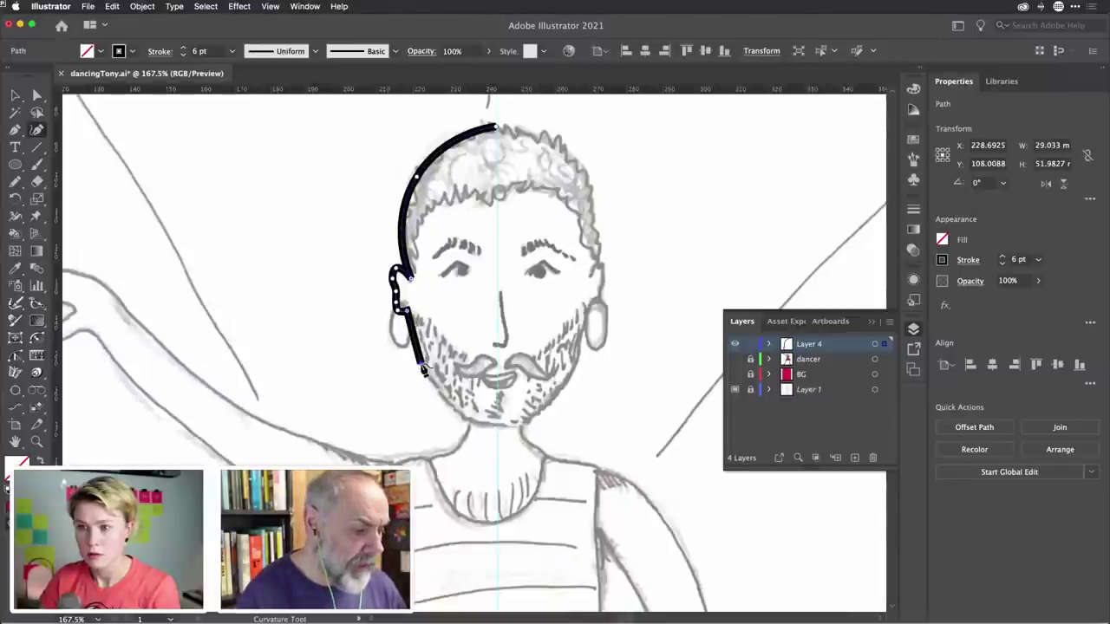
{"action": "left_click", "coordinate": [461, 417]}
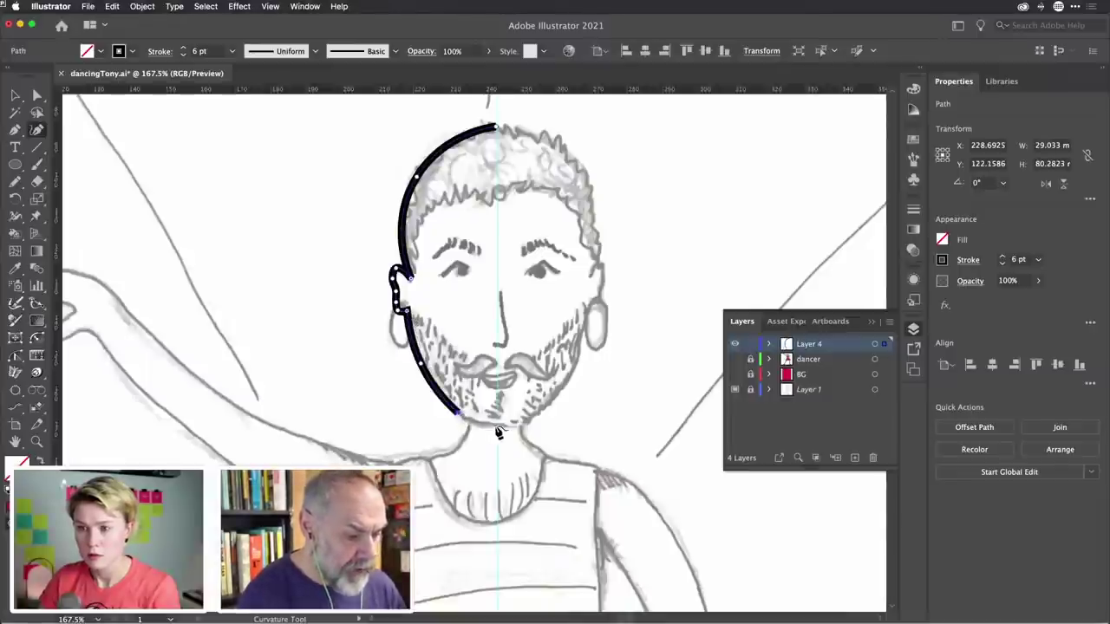
{"action": "left_click", "coordinate": [498, 428]}
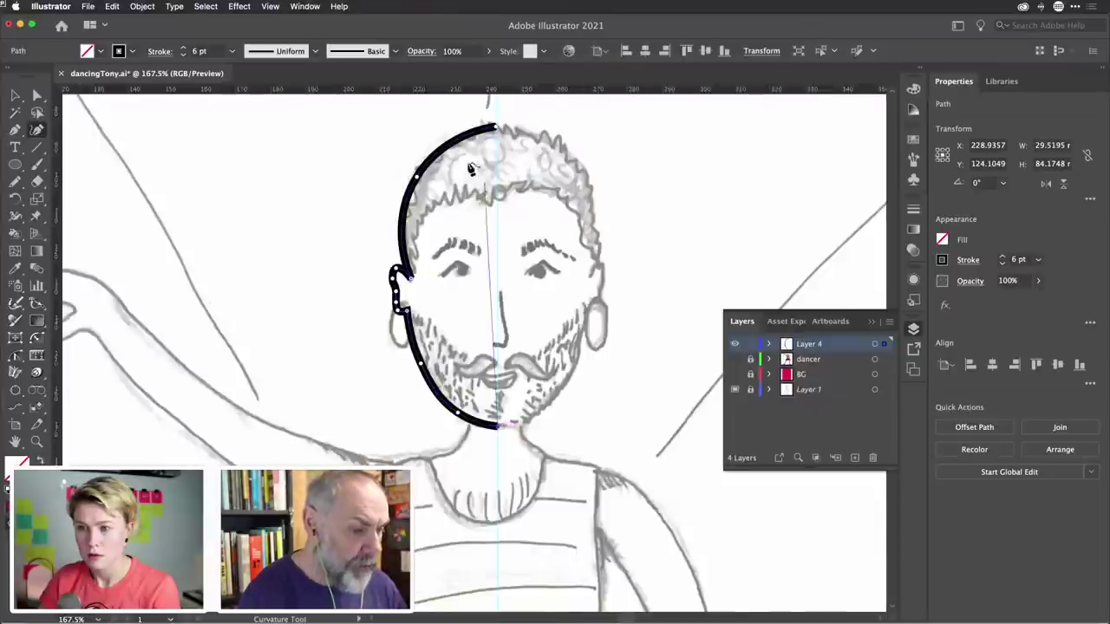
Reshape the top-of-head curve, undoing edits that create a spike beside the ear
{"action": "left_click", "coordinate": [417, 179]}
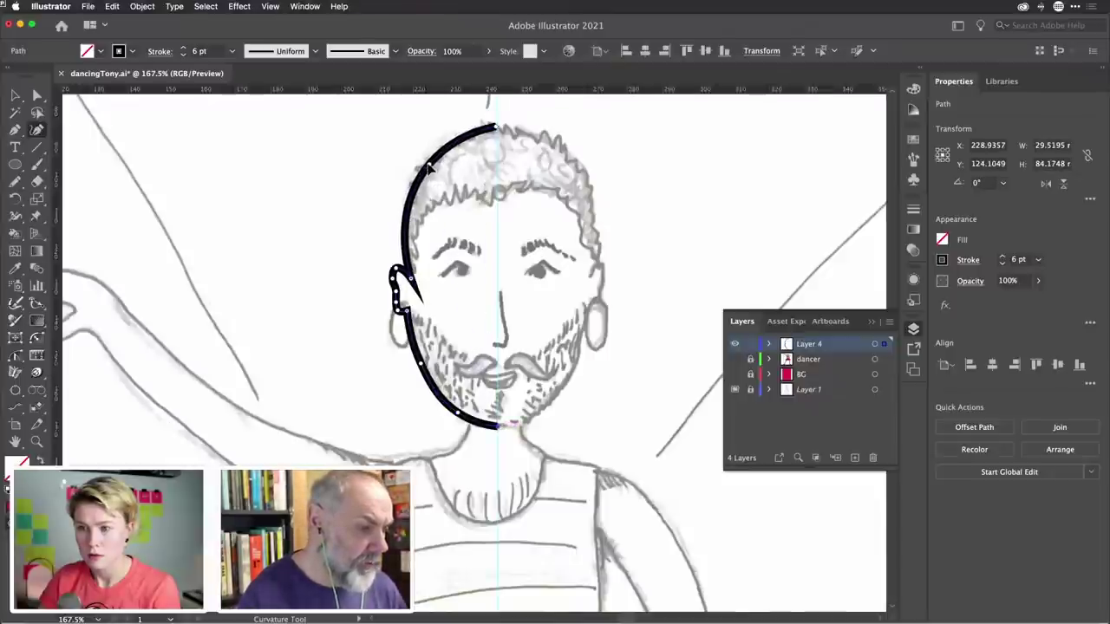
{"action": "left_click", "coordinate": [409, 211]}
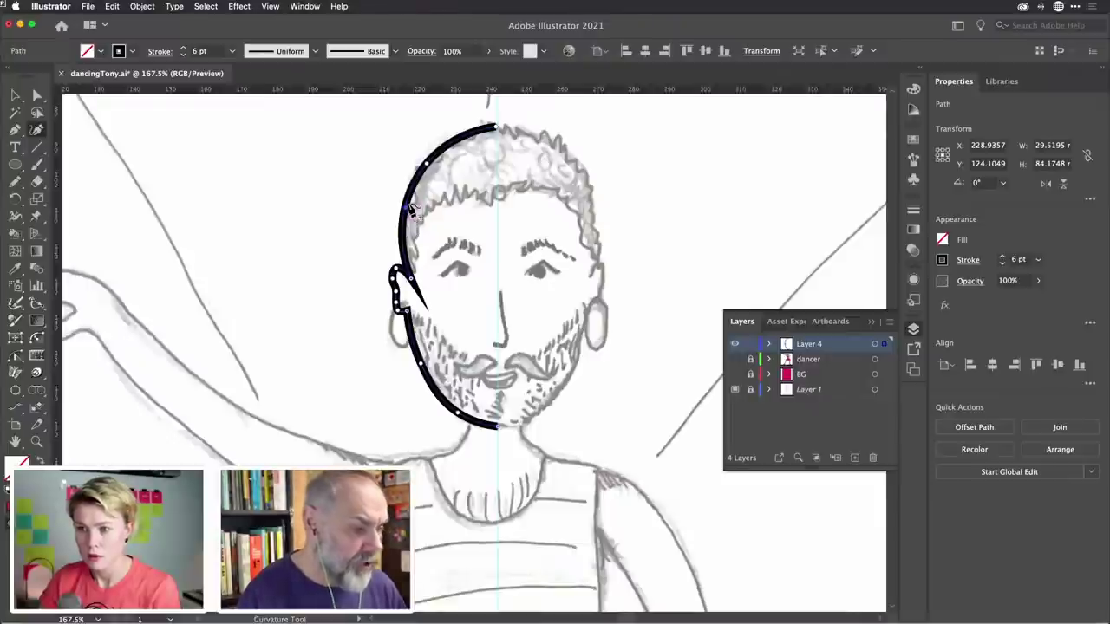
{"action": "key", "text": "cmd+z"}
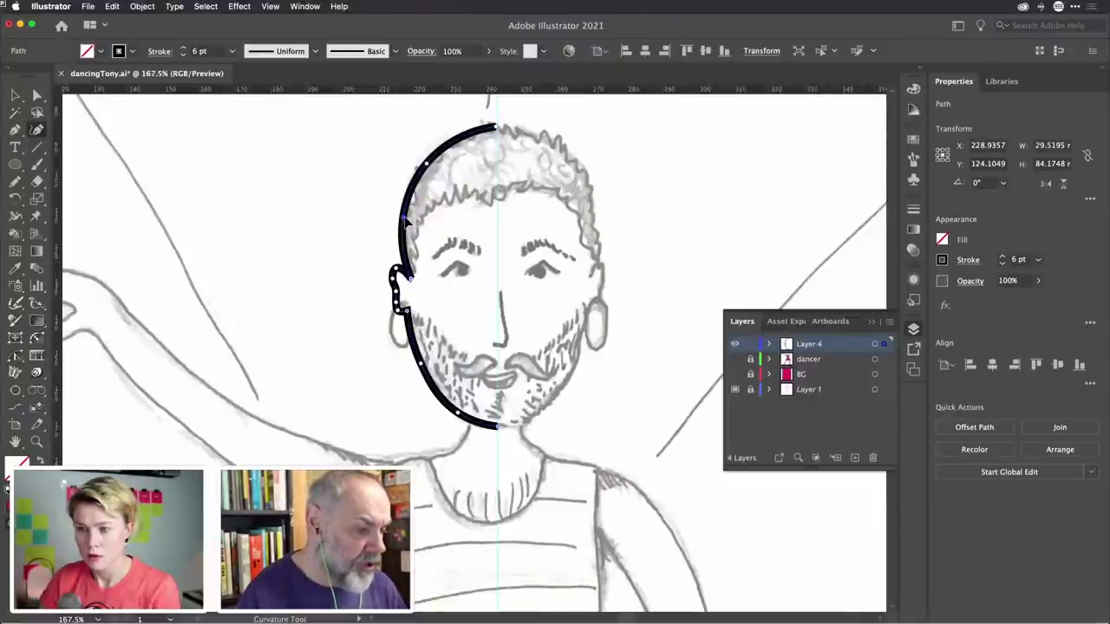
{"action": "left_click", "coordinate": [431, 156]}
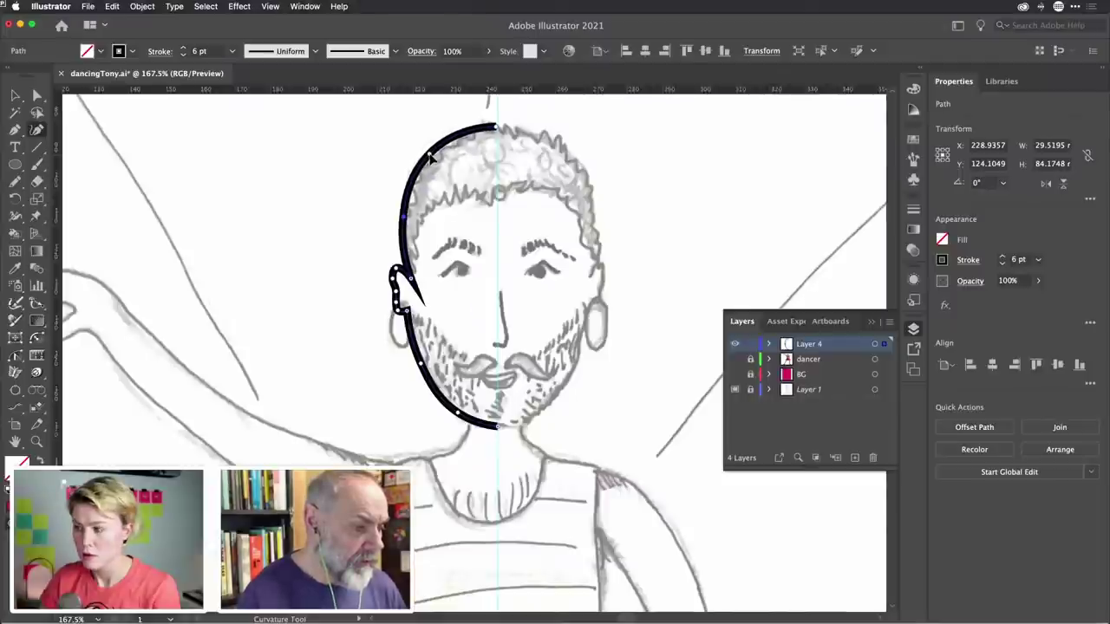
{"action": "key", "text": "super+z"}
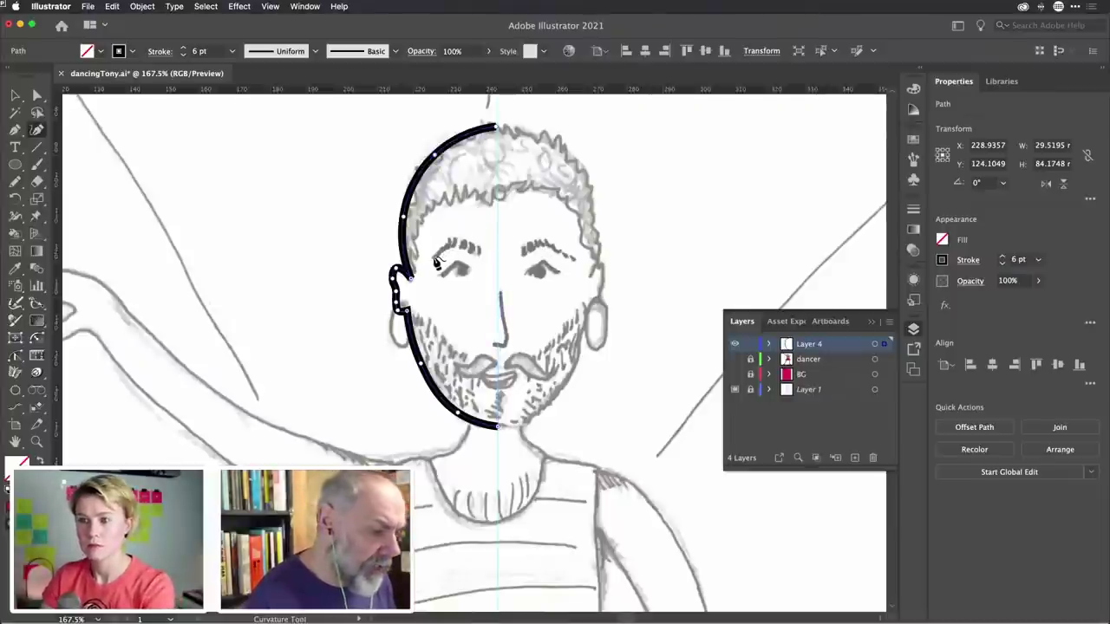
Draw a three-point curved stroke over the left eyebrow
{"action": "left_click", "coordinate": [434, 256]}
{"action": "left_click", "coordinate": [449, 244]}
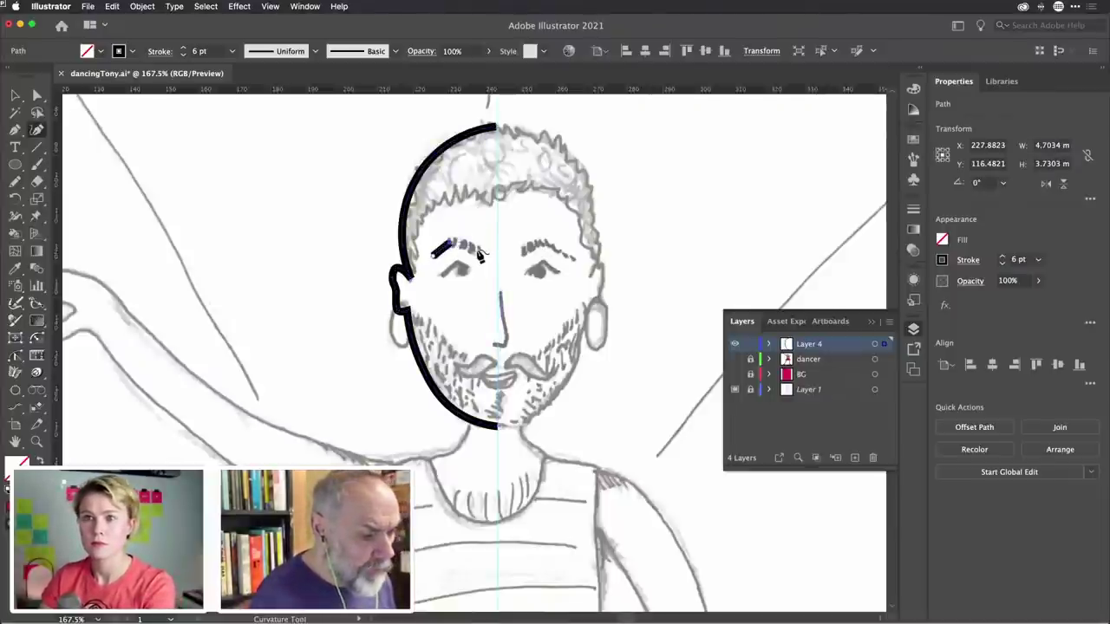
{"action": "left_click", "coordinate": [481, 255]}
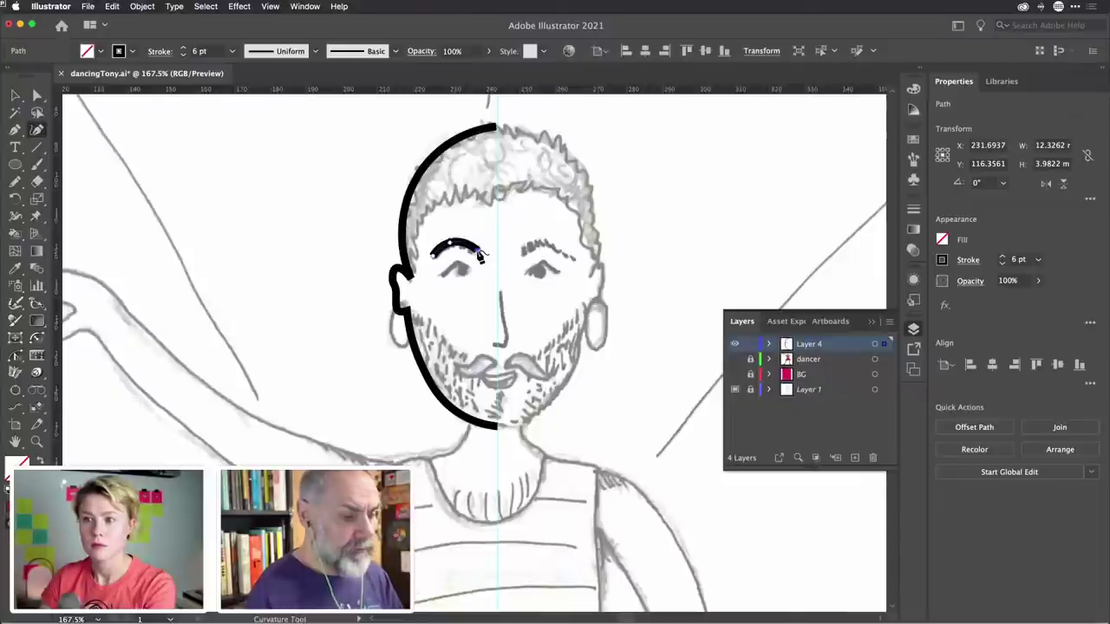
Give the eyebrow stroke a width profile that tapers at both ends
{"action": "left_click", "coordinate": [315, 52]}
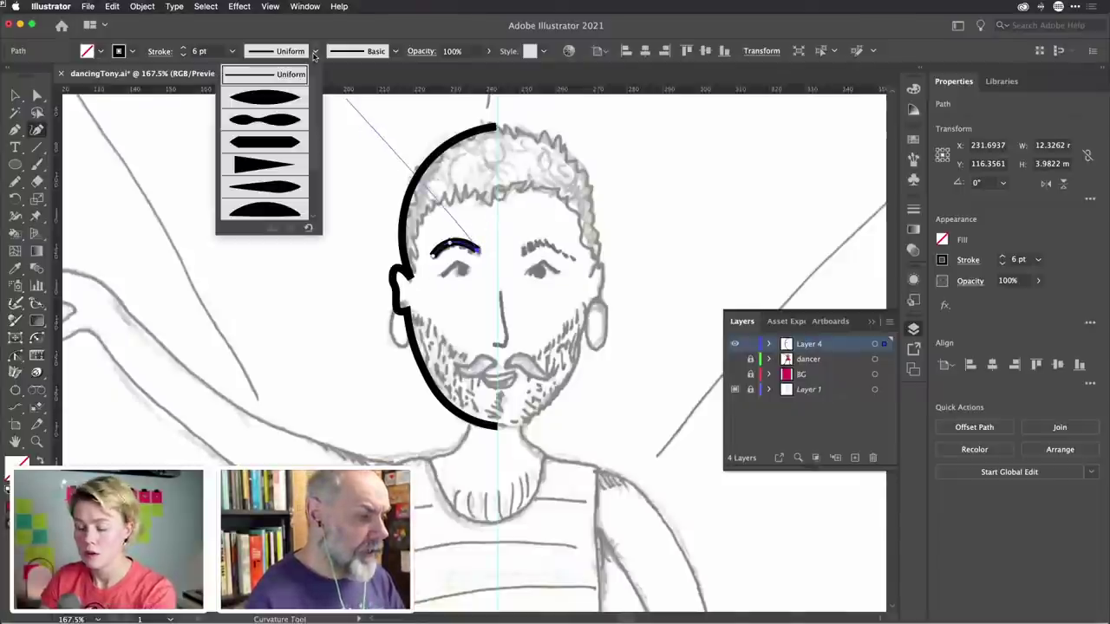
{"action": "left_click", "coordinate": [276, 192]}
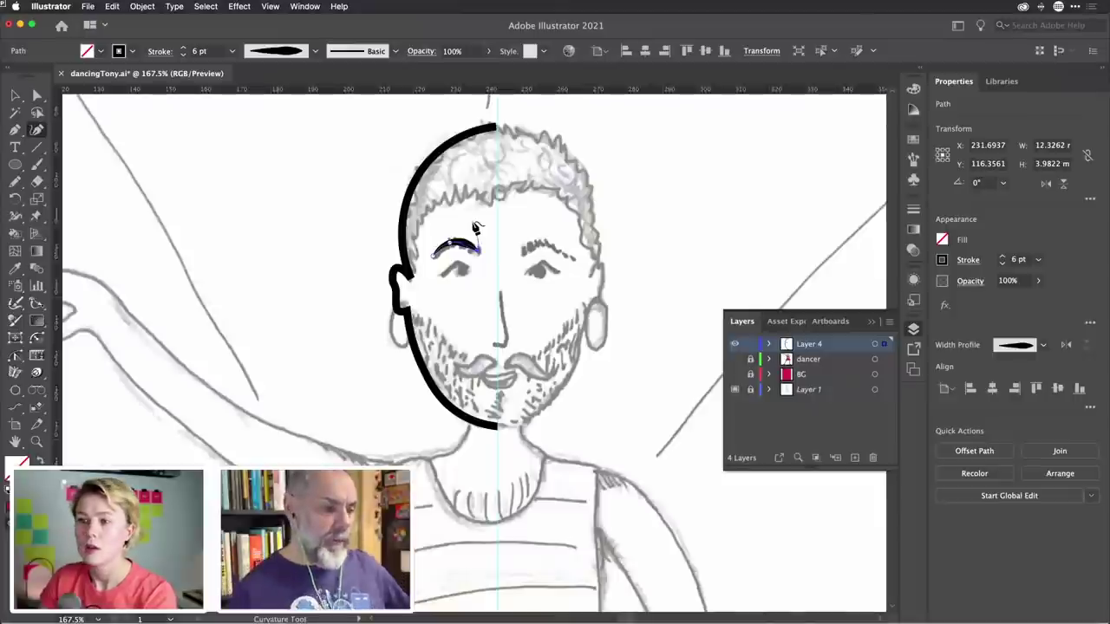
{"action": "left_click", "coordinate": [317, 51]}
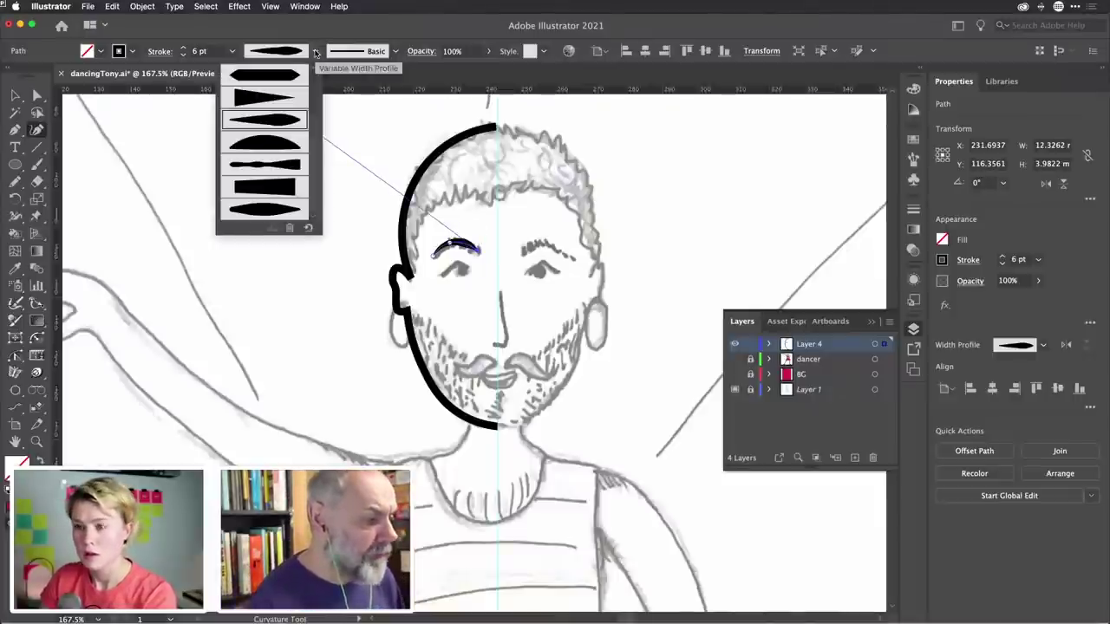
{"action": "left_click", "coordinate": [316, 51]}
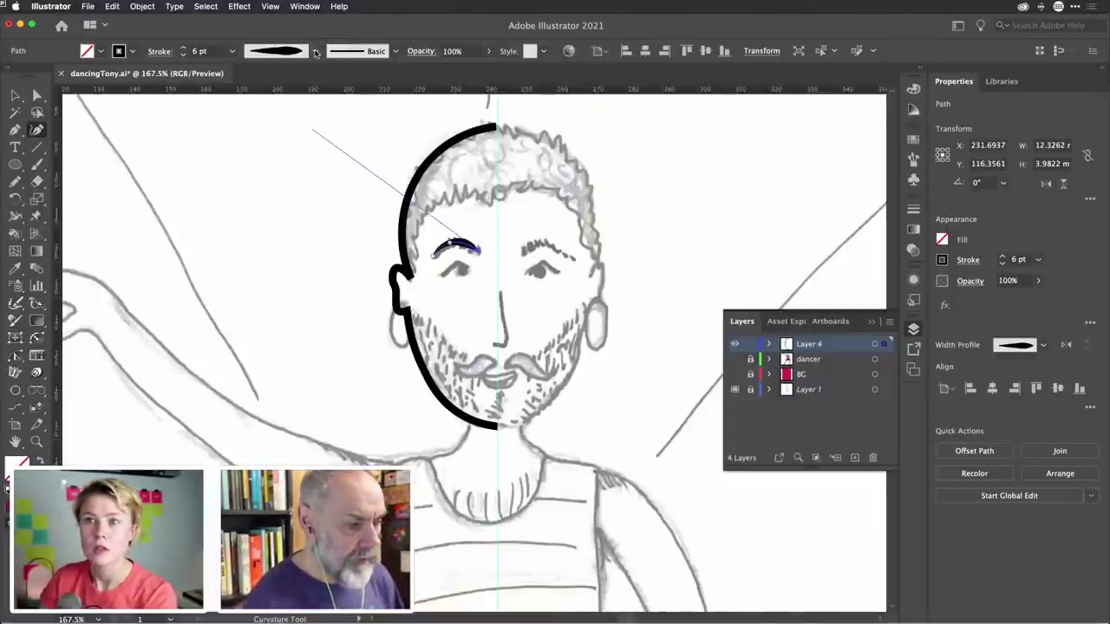
{"action": "left_click", "coordinate": [316, 52]}
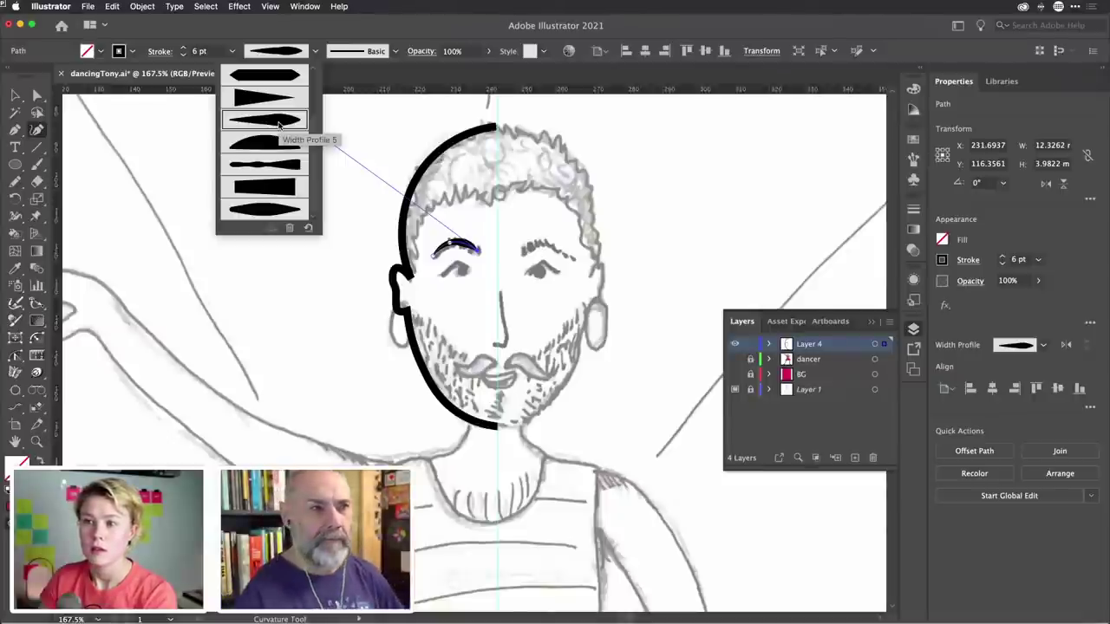
{"action": "left_click", "coordinate": [296, 28]}
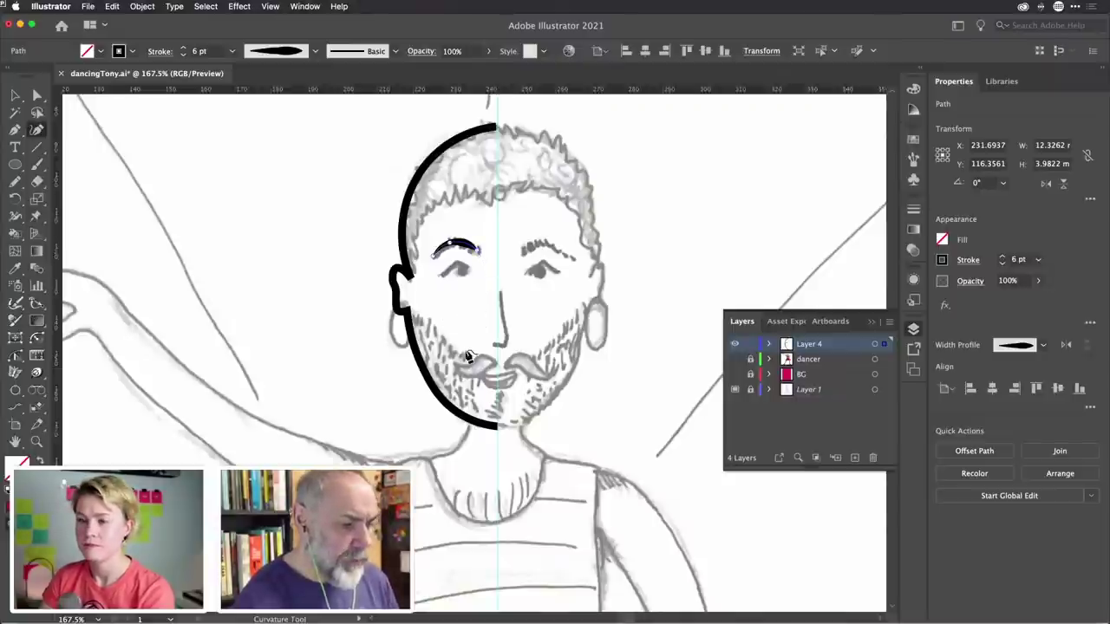
Draw the left half of the mustache as an S-shaped curve under the nose
{"action": "scroll", "coordinate": [465, 357], "scroll_direction": "up", "scroll_amount": 5}
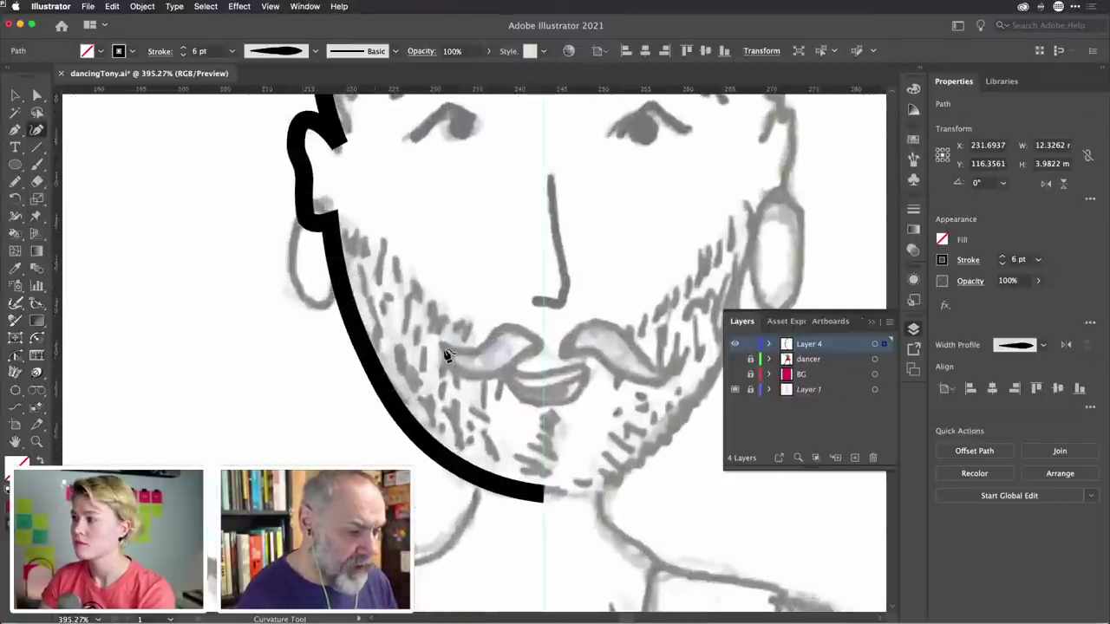
{"action": "left_click", "coordinate": [439, 344]}
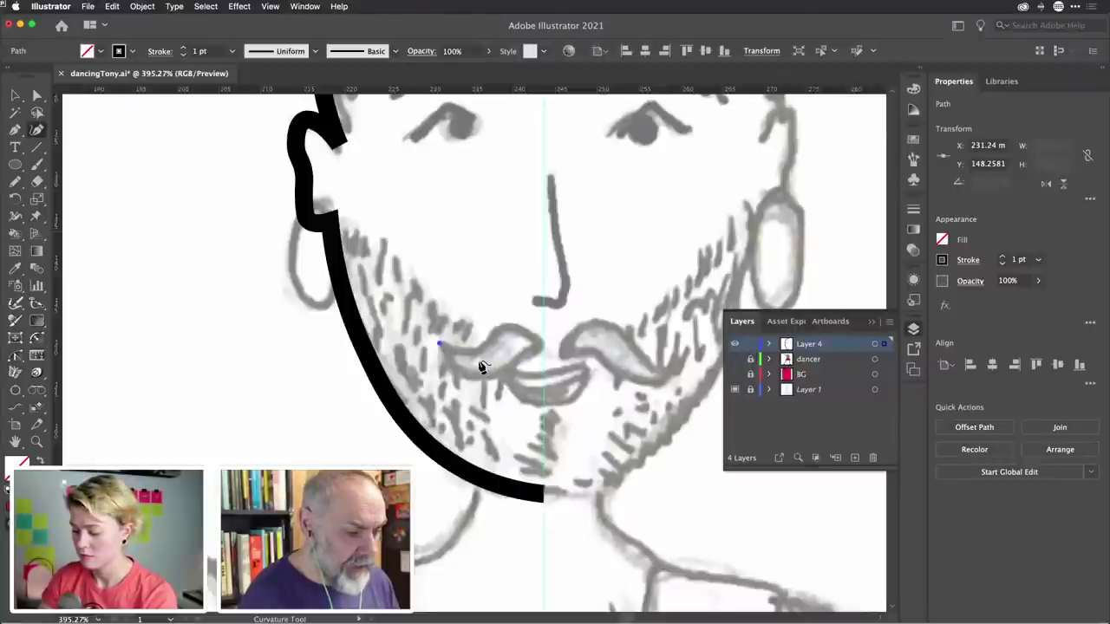
{"action": "left_click", "coordinate": [481, 360]}
{"action": "left_click", "coordinate": [515, 337]}
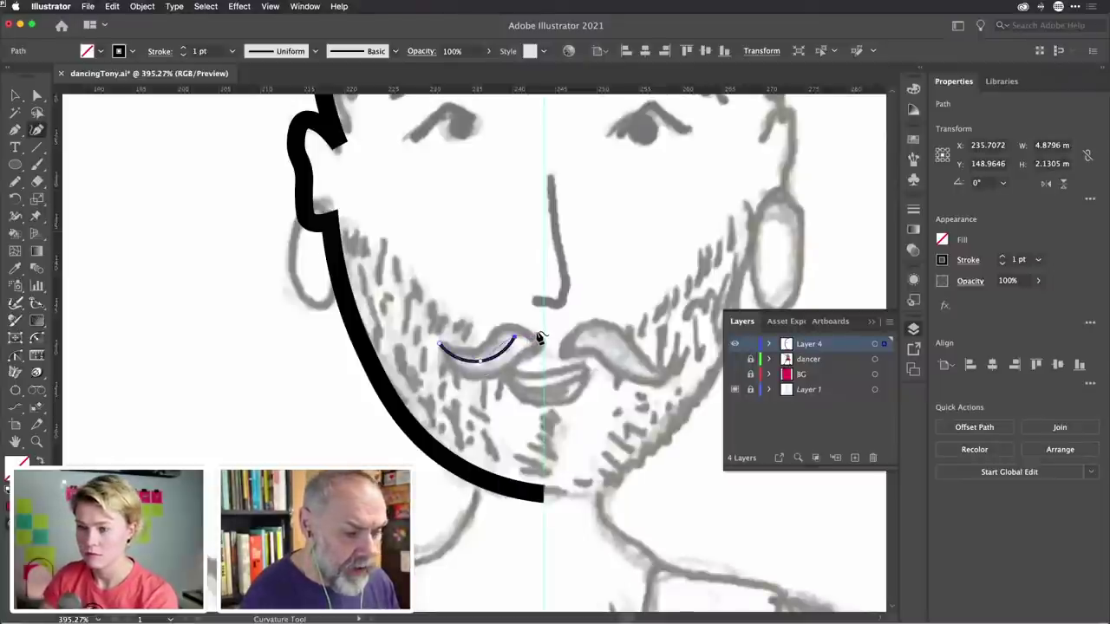
{"action": "right_click", "coordinate": [541, 333]}
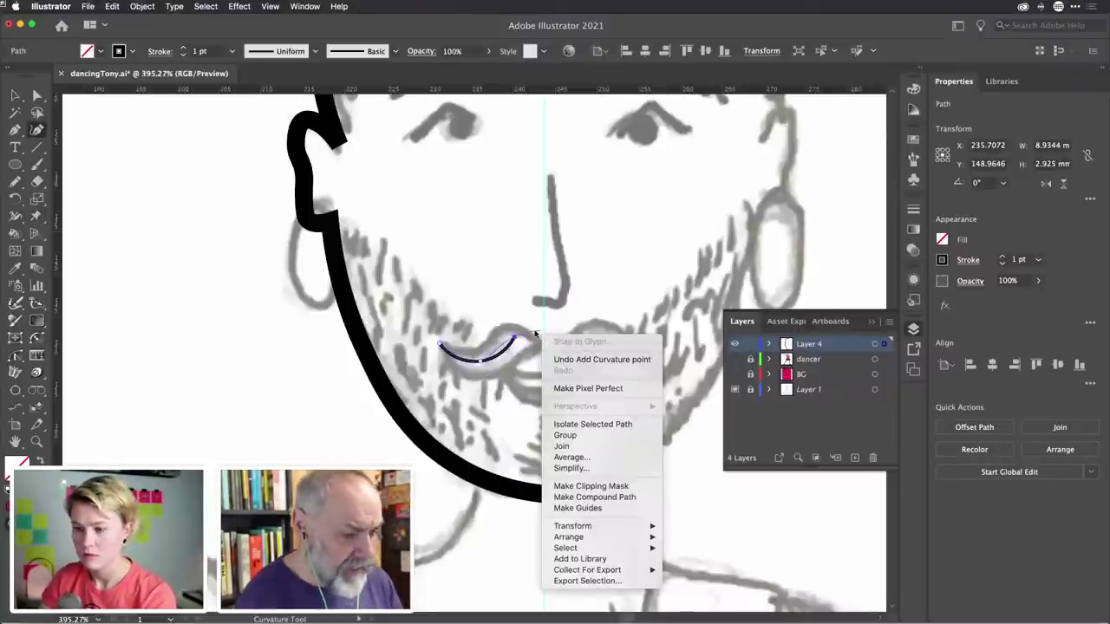
{"action": "key", "text": "Escape"}
{"action": "left_click", "coordinate": [544, 331]}
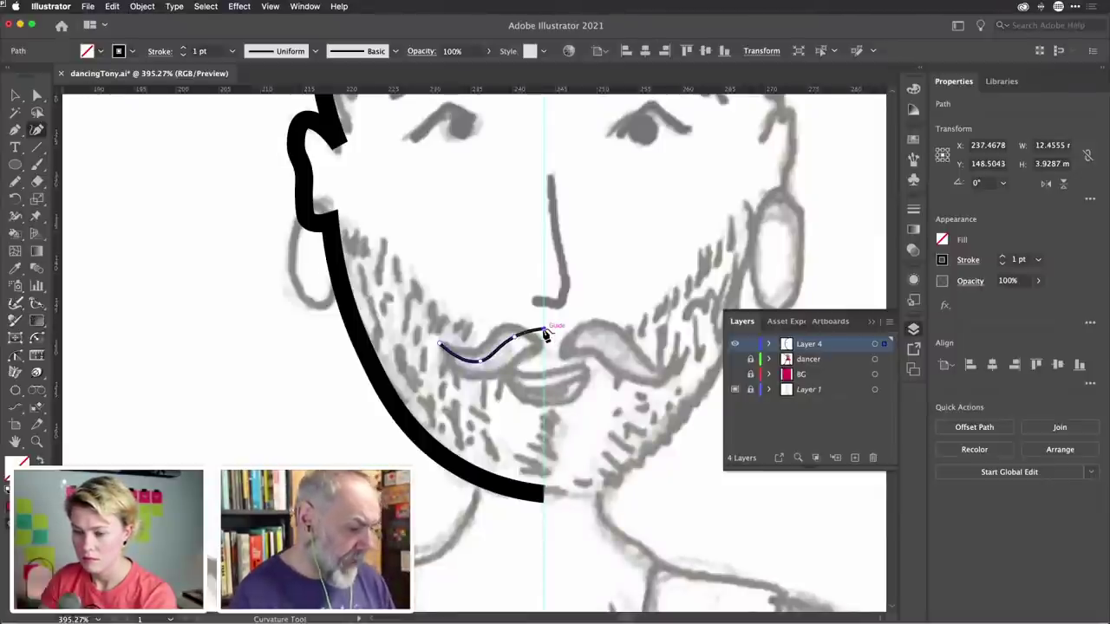
Apply Width Profile 5 to the mustache and raise its stroke weight to 15 pt
{"action": "left_click", "coordinate": [316, 52]}
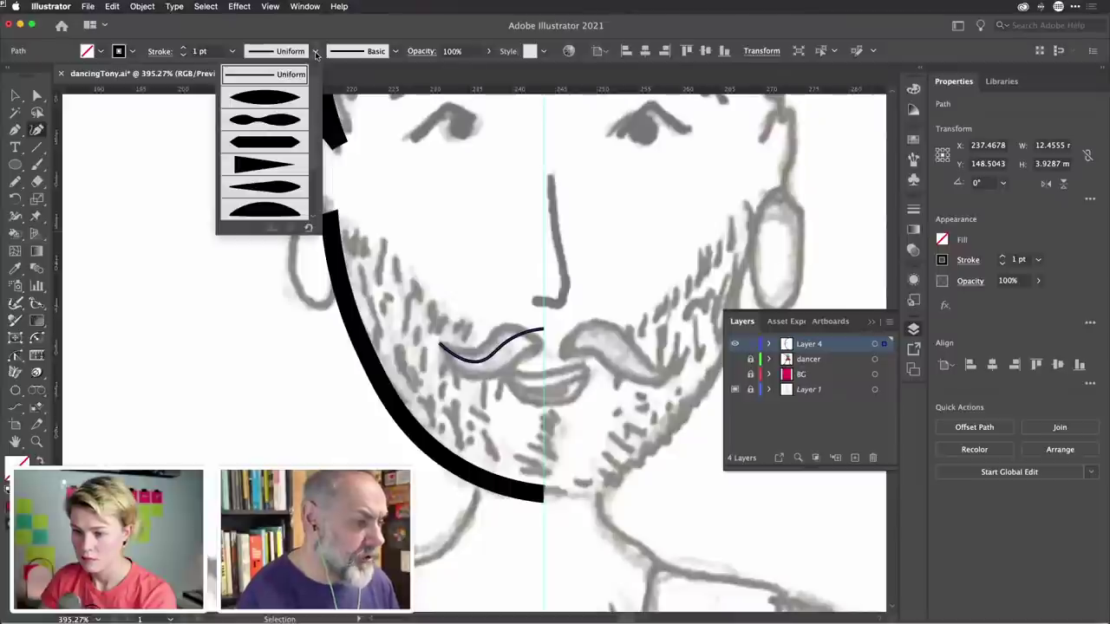
{"action": "left_click", "coordinate": [269, 189]}
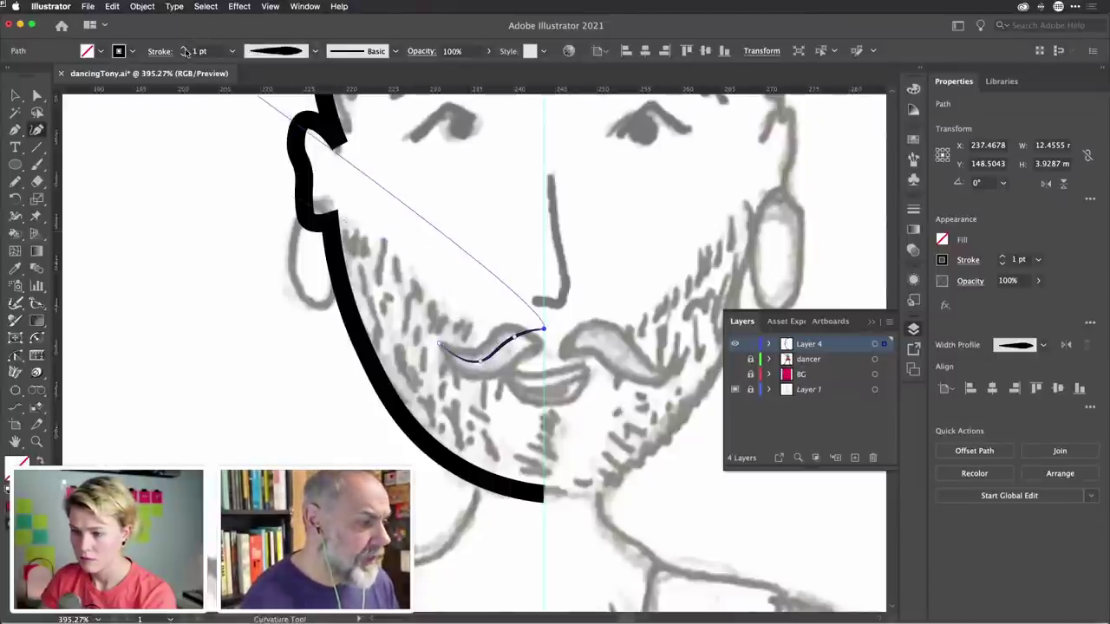
{"action": "left_click", "coordinate": [183, 47]}
{"action": "left_click", "coordinate": [183, 48]}
{"action": "left_click", "coordinate": [183, 48]}
{"action": "left_click", "coordinate": [183, 48]}
{"action": "left_click", "coordinate": [183, 47]}
{"action": "left_click", "coordinate": [183, 48]}
{"action": "left_click", "coordinate": [183, 48]}
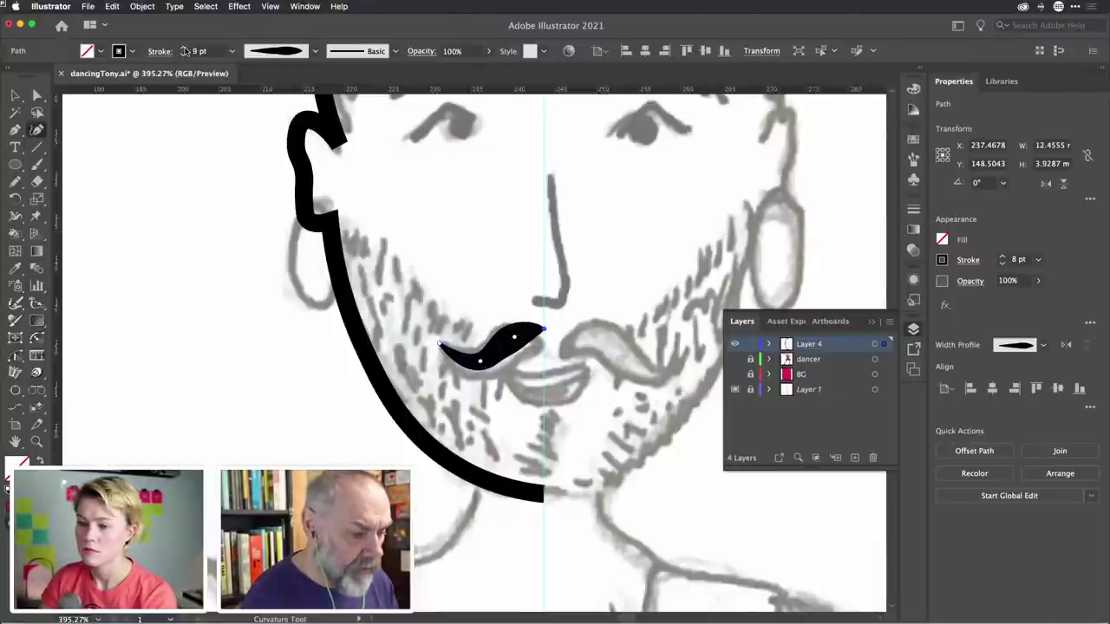
{"action": "left_click", "coordinate": [183, 47]}
{"action": "left_click", "coordinate": [183, 47]}
{"action": "left_click", "coordinate": [183, 48]}
{"action": "left_click", "coordinate": [183, 47]}
{"action": "left_click", "coordinate": [183, 48]}
{"action": "left_click", "coordinate": [183, 48]}
{"action": "left_click", "coordinate": [183, 47]}
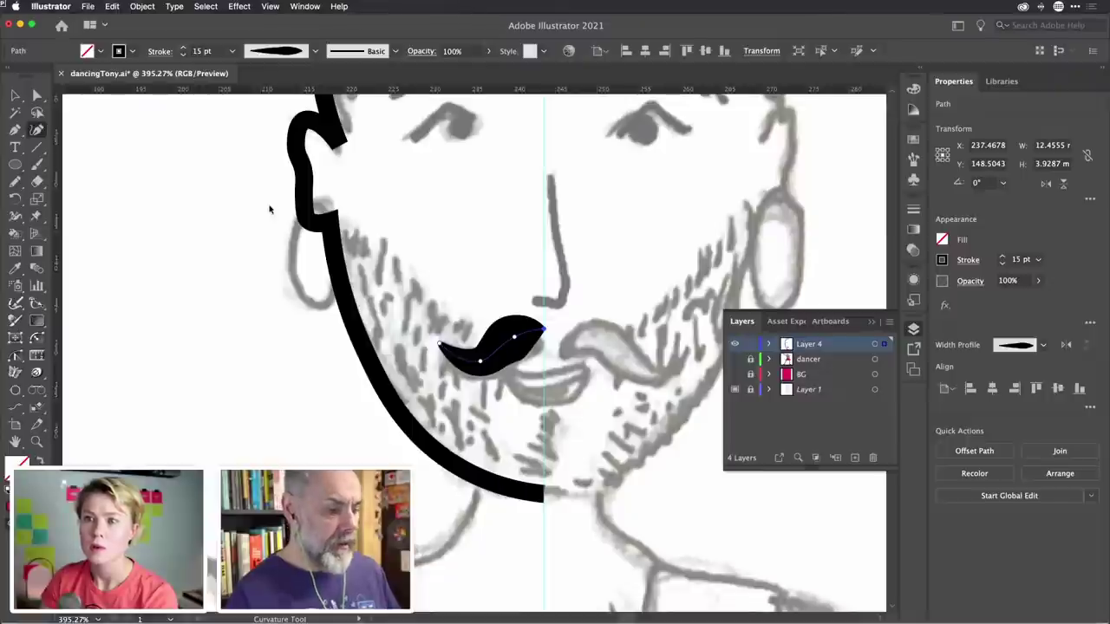
Refine the mustache's lower and upper curves by moving and adding anchor points
{"action": "left_click", "coordinate": [543, 328]}
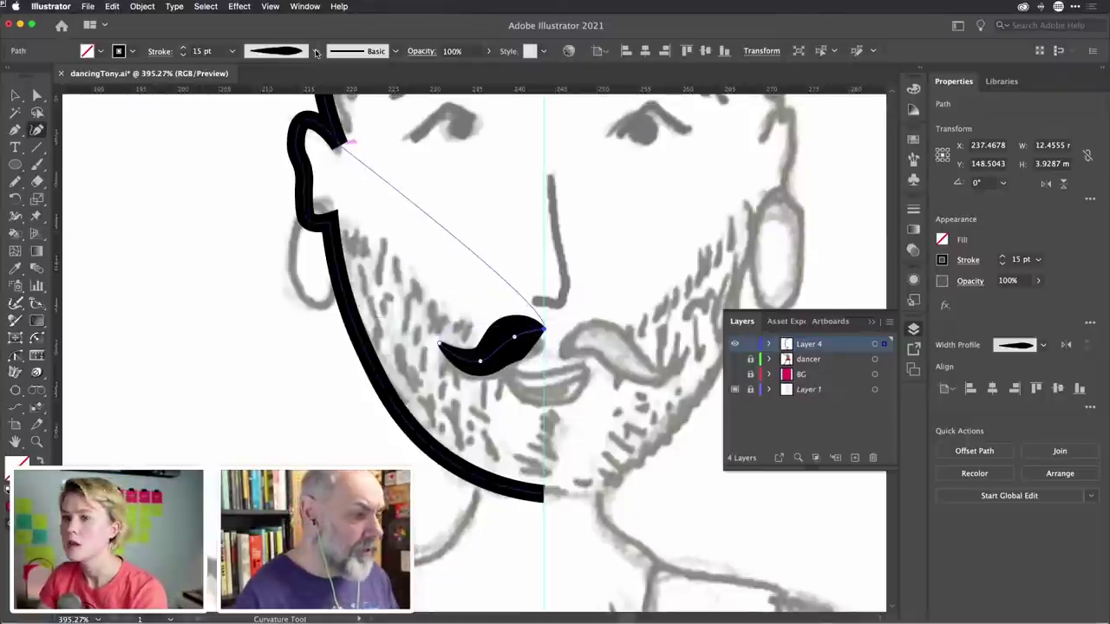
{"action": "left_click", "coordinate": [316, 52]}
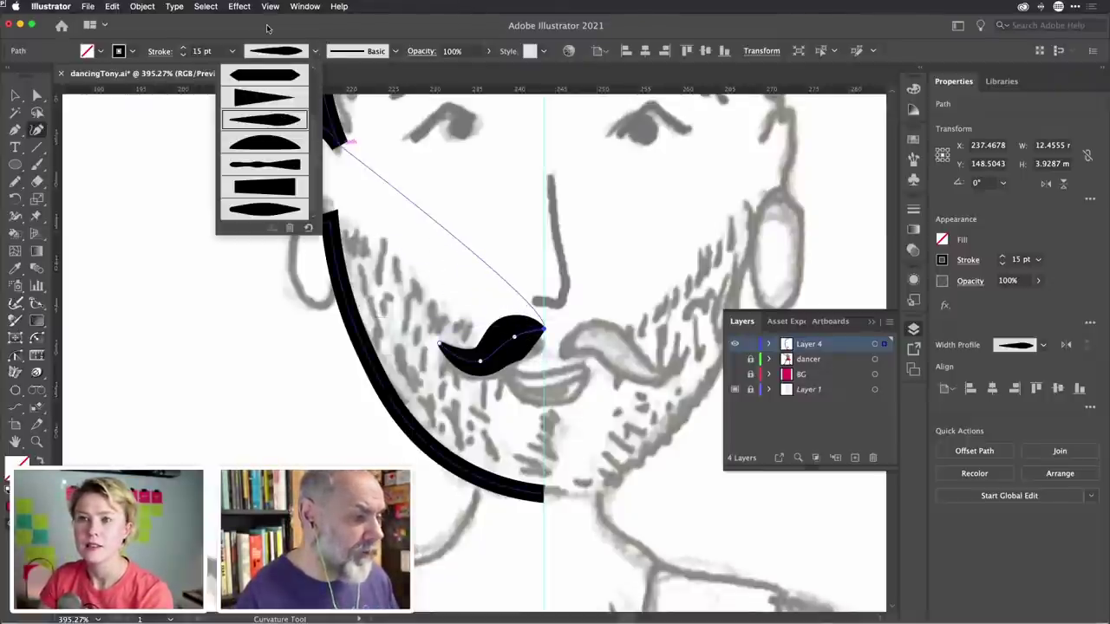
{"action": "key", "text": "Escape"}
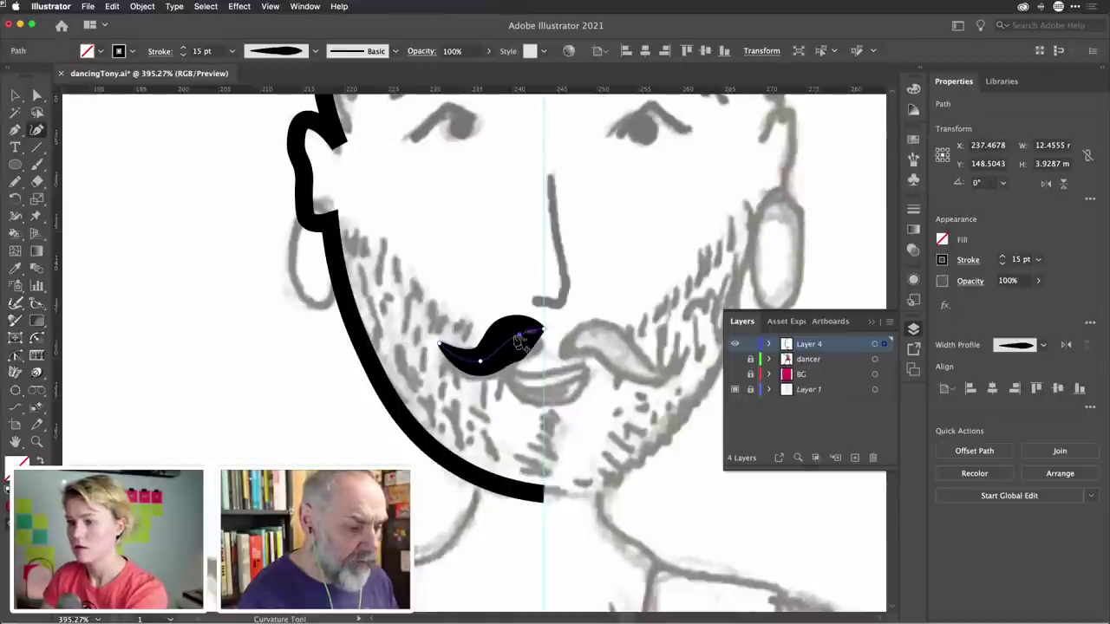
{"action": "left_click_drag", "start_coordinate": [480, 360], "coordinate": [473, 368]}
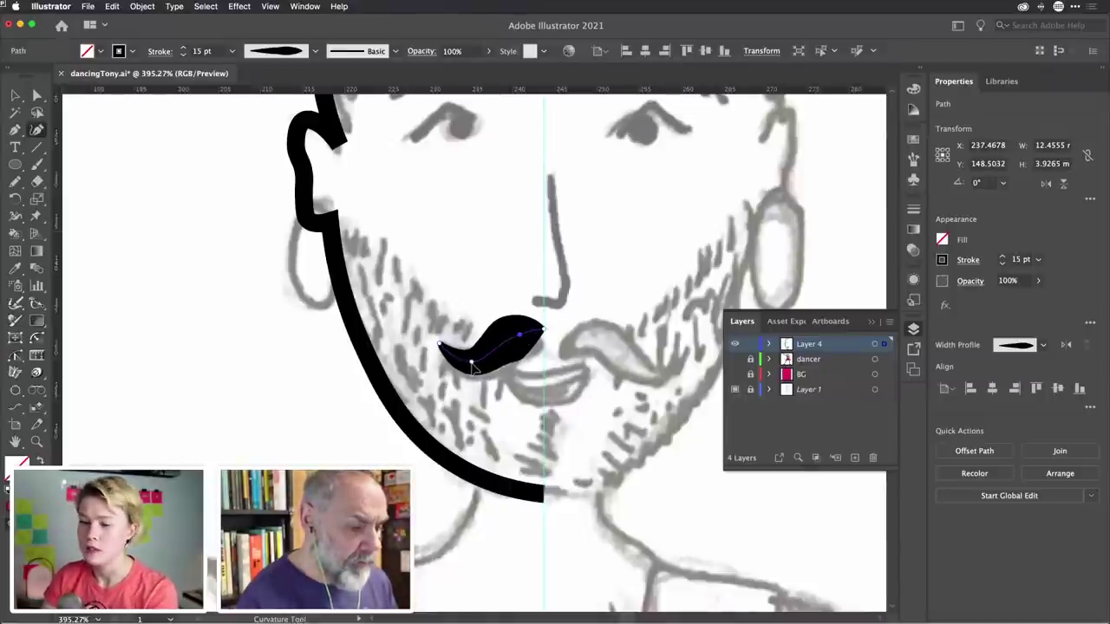
{"action": "left_click", "coordinate": [501, 357]}
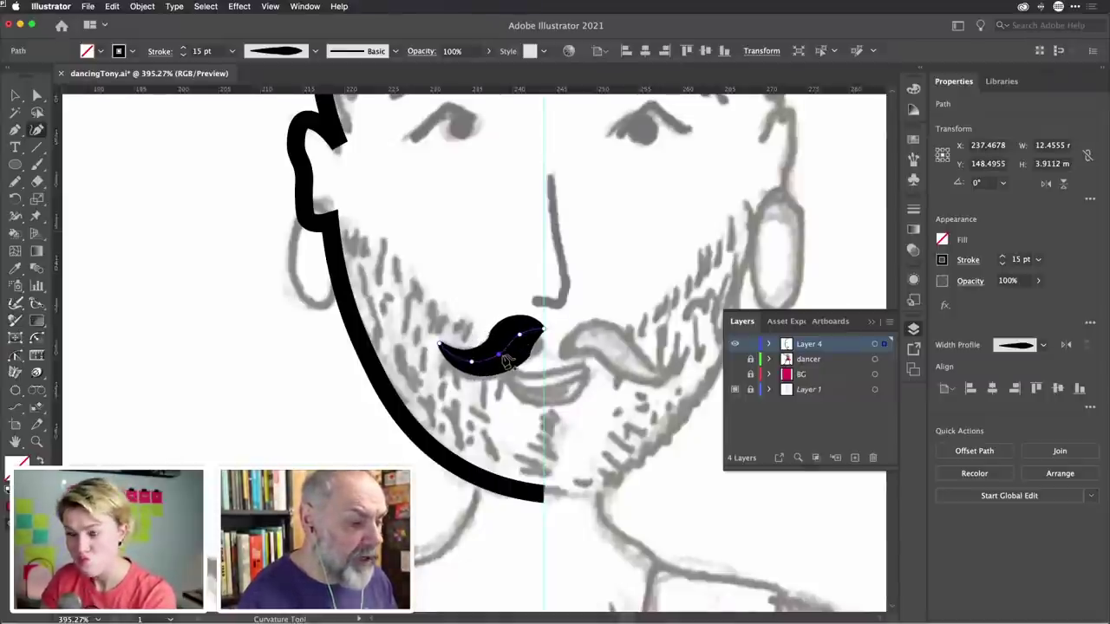
{"action": "left_click_drag", "start_coordinate": [521, 334], "coordinate": [536, 335]}
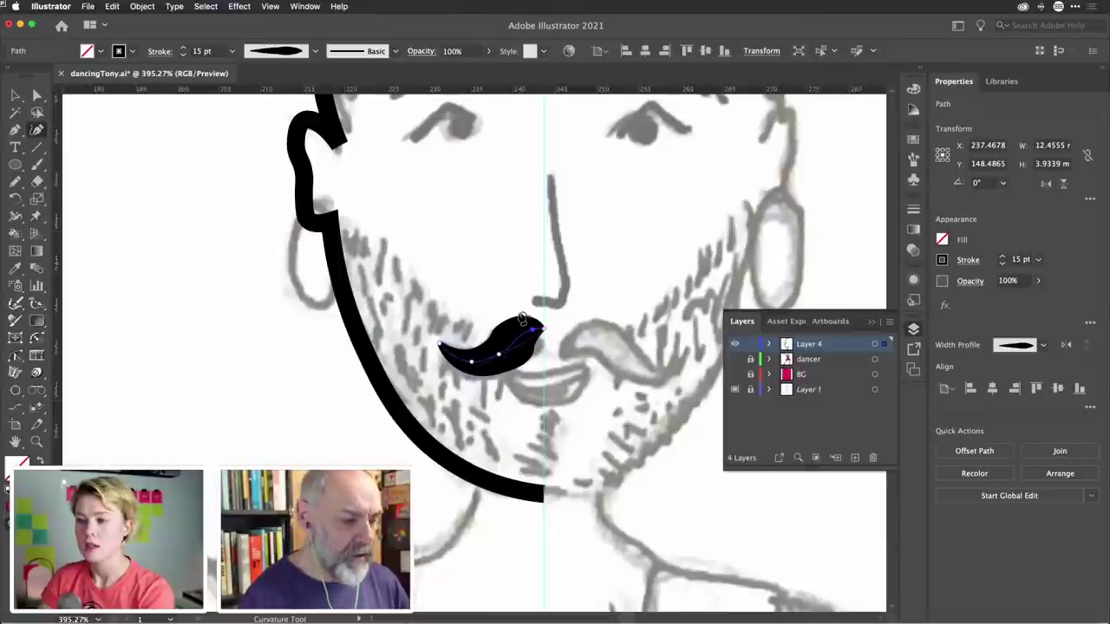
{"action": "scroll", "coordinate": [531, 330], "scroll_direction": "down", "scroll_amount": 4}
{"action": "scroll", "coordinate": [521, 319], "scroll_direction": "up", "scroll_amount": 3}
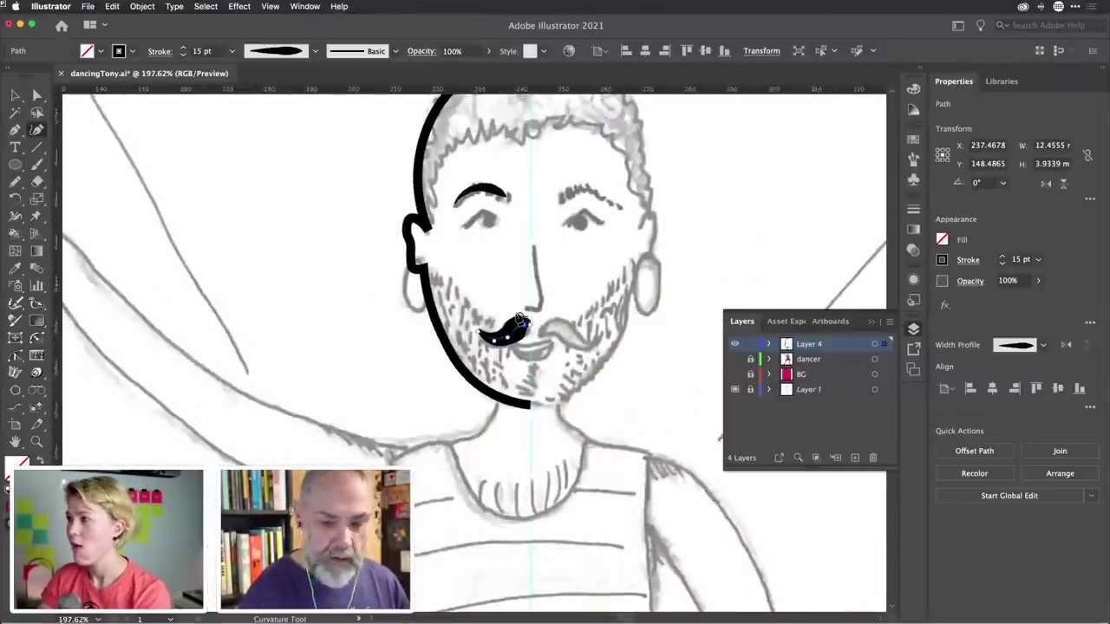
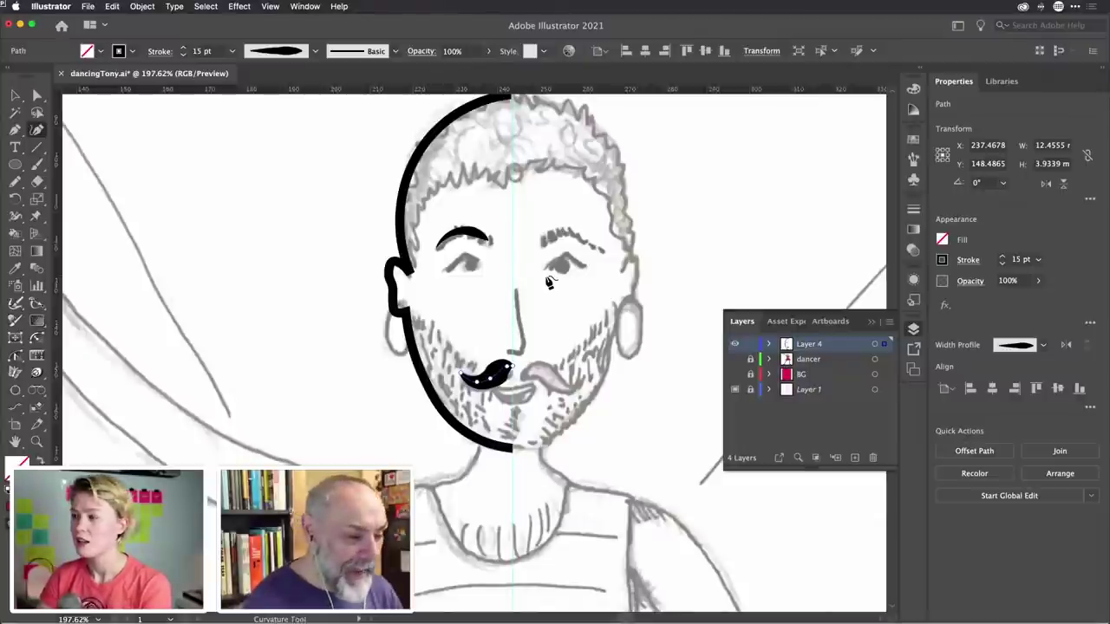
Draw a small oval pupil over the left eye with black fill and no stroke
{"action": "key", "text": "l"}
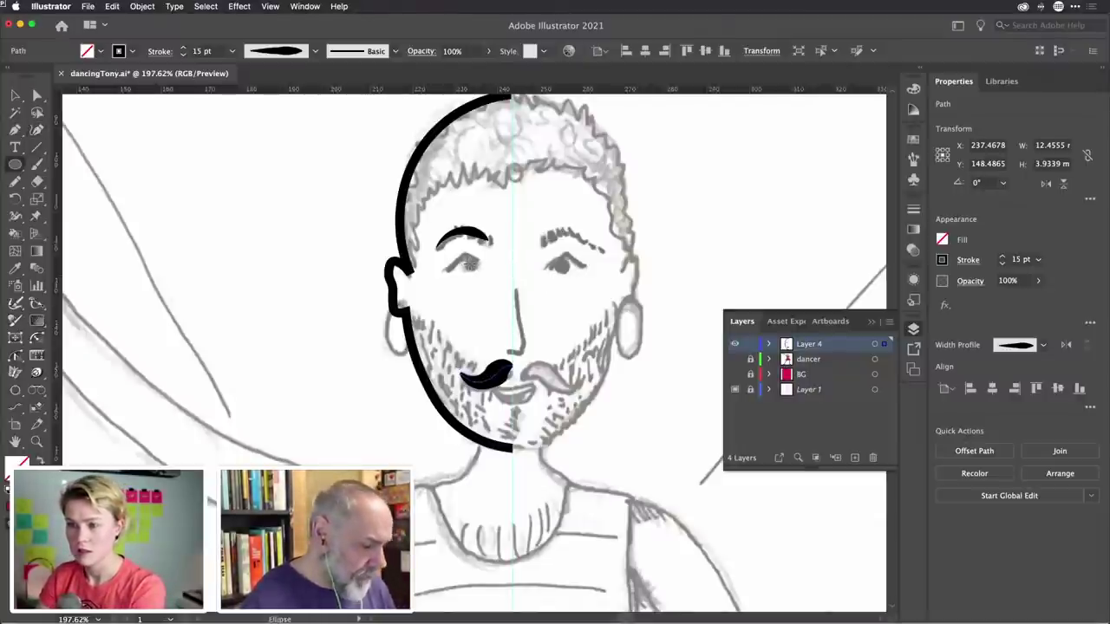
{"action": "scroll", "coordinate": [468, 263], "scroll_direction": "up", "scroll_amount": 5}
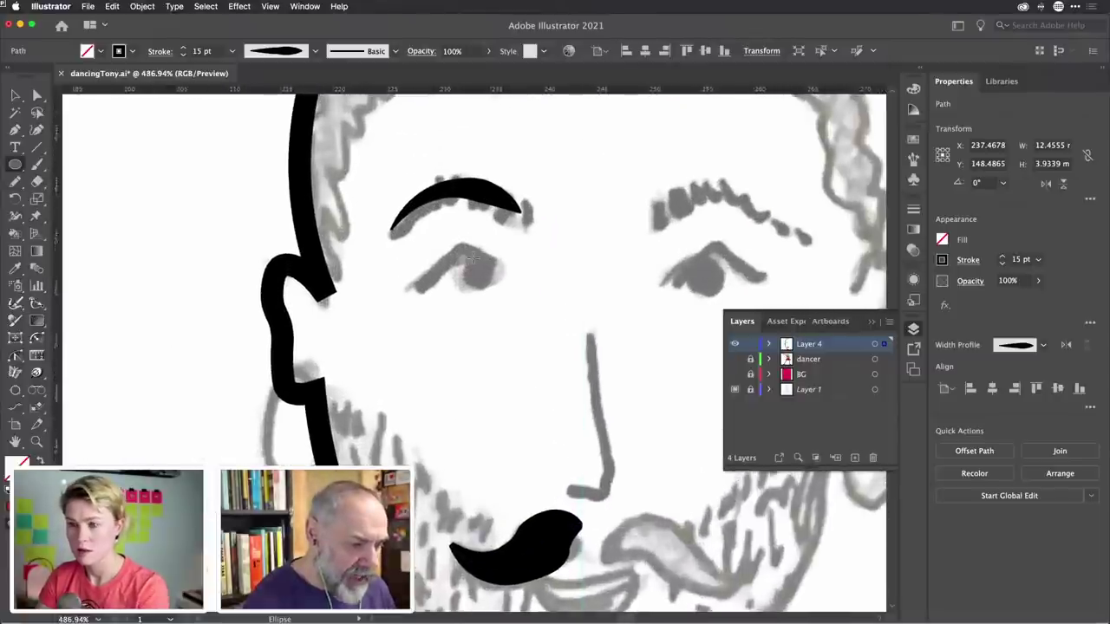
{"action": "scroll", "coordinate": [471, 260], "scroll_direction": "up", "scroll_amount": 1}
{"action": "left_click_drag", "start_coordinate": [462, 254], "coordinate": [497, 292]}
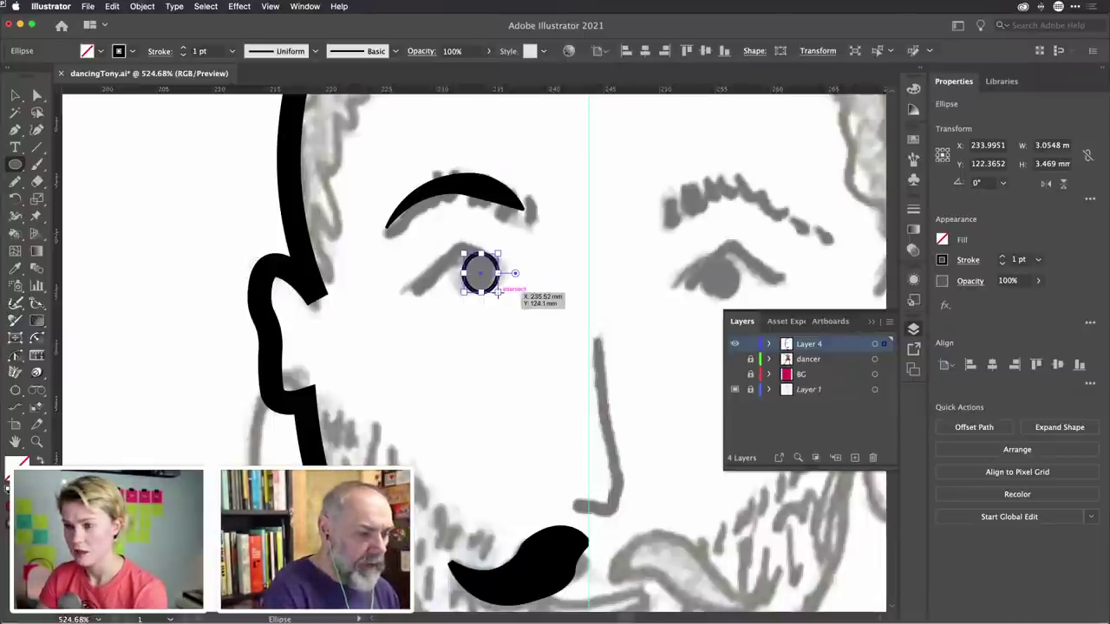
{"action": "key", "text": "shift+x"}
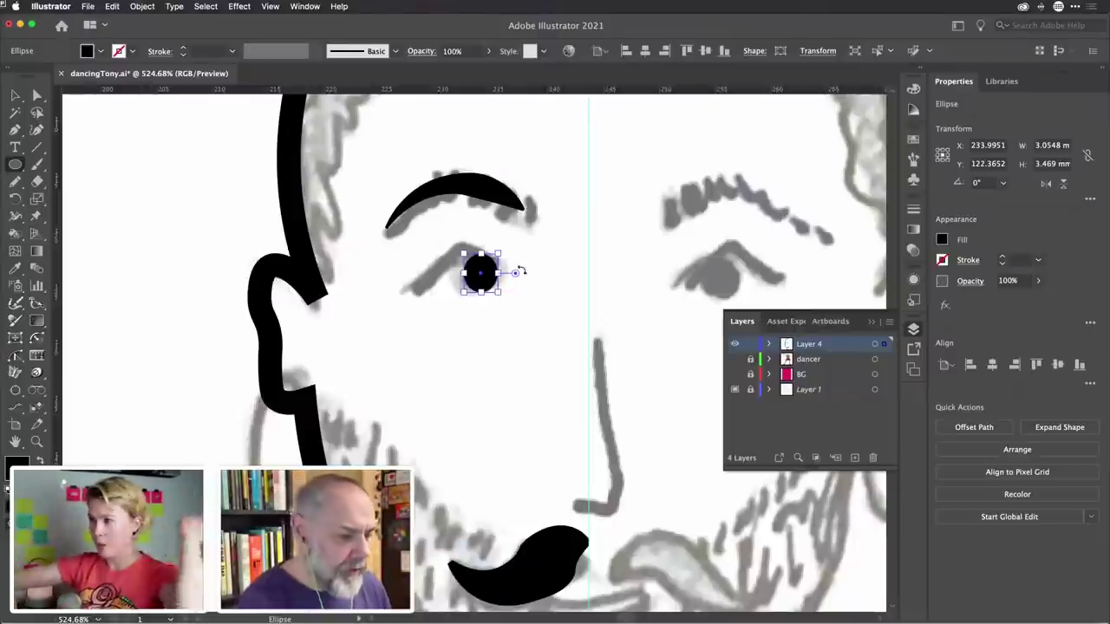
{"action": "scroll", "coordinate": [560, 259], "scroll_direction": "down", "scroll_amount": 3}
{"action": "scroll", "coordinate": [561, 259], "scroll_direction": "up", "scroll_amount": 3}
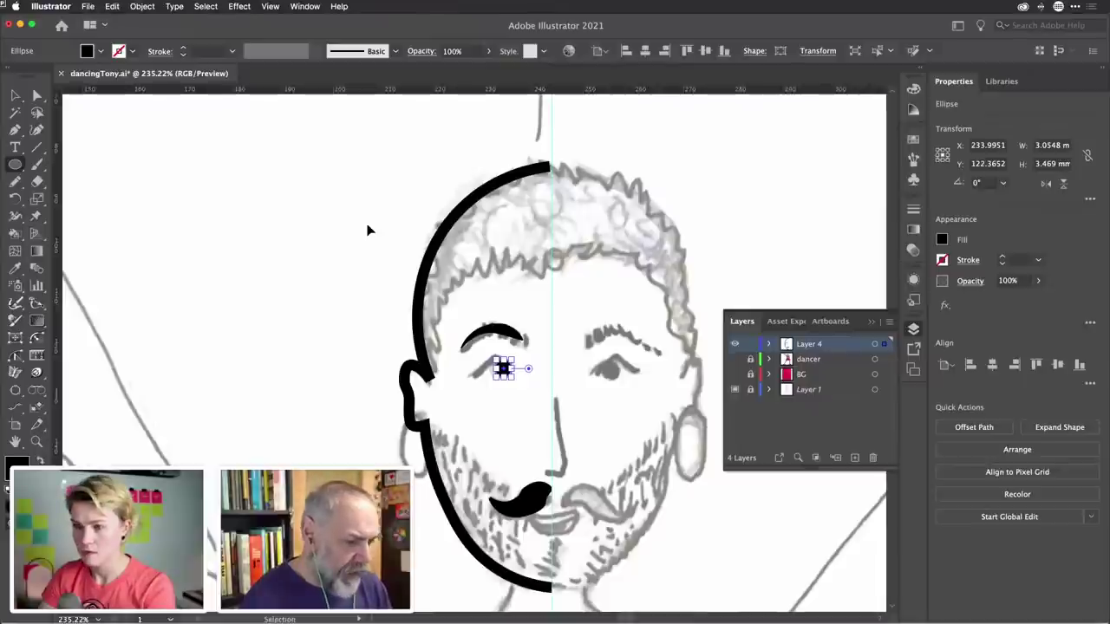
Select the left-half head outline, ear, eyebrow, pupil and moustache, then take the Reflect tool
{"action": "key", "text": "super+a"}
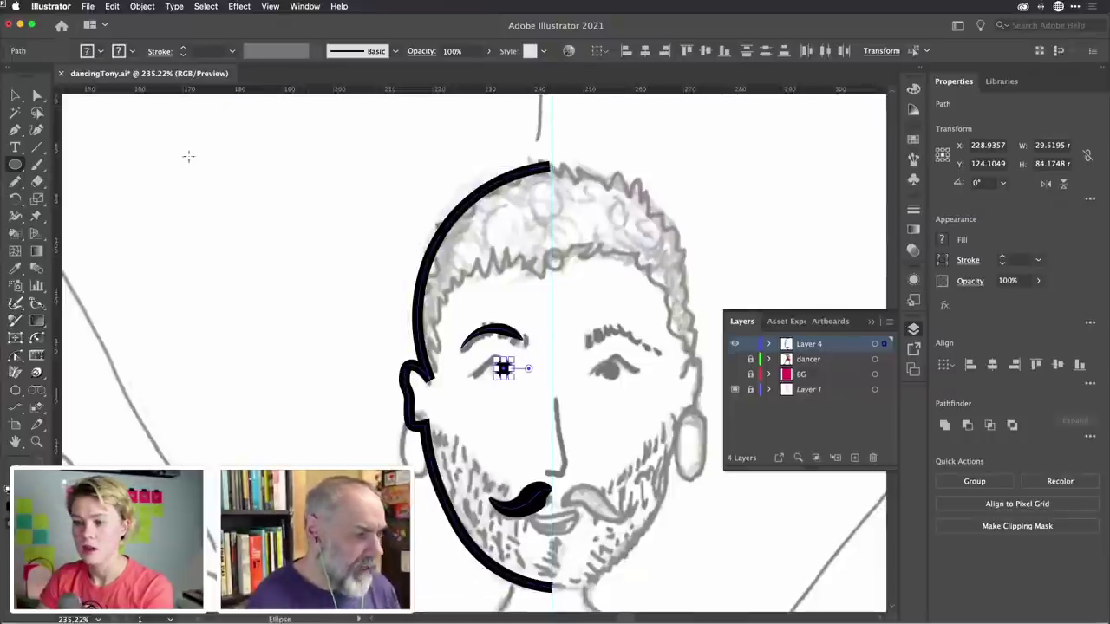
{"action": "left_click", "coordinate": [16, 97]}
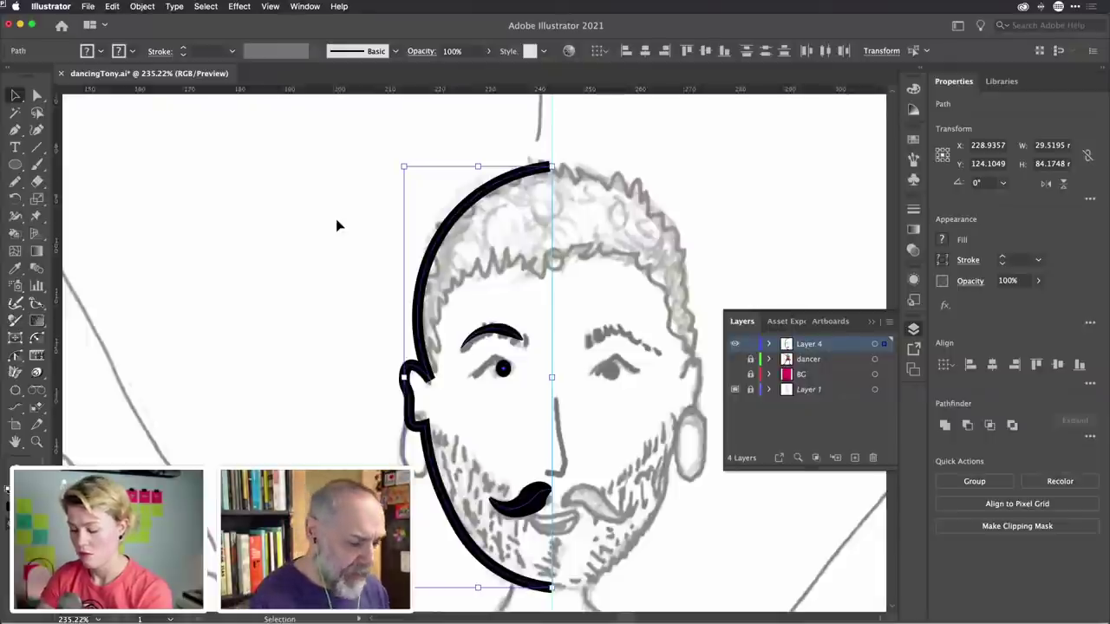
{"action": "key", "text": "o"}
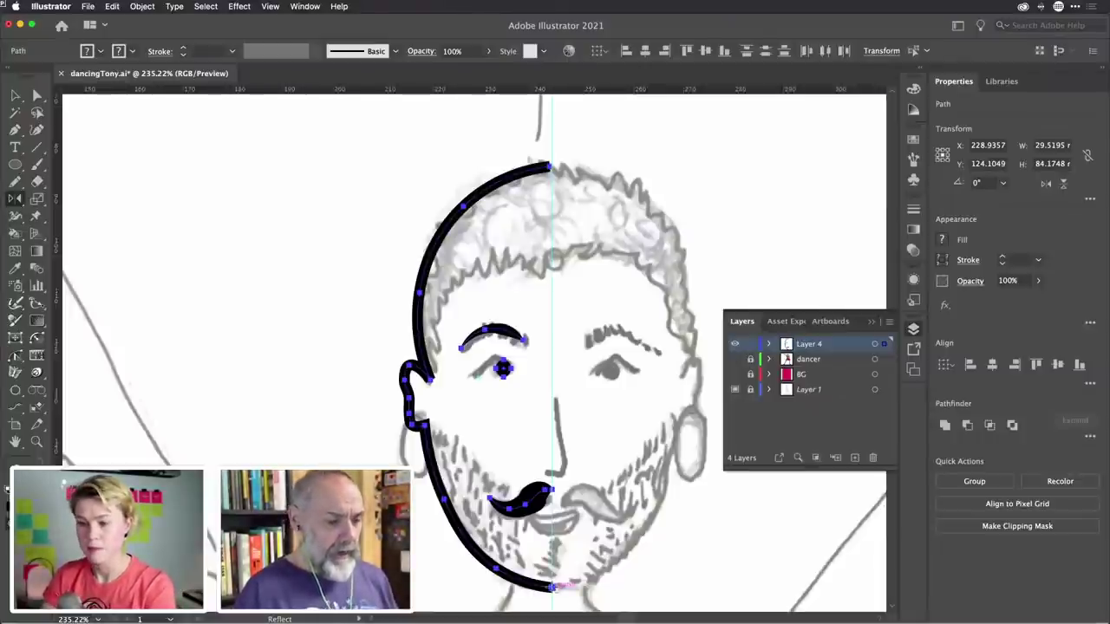
Reflect a copy of the left-half face across the centre guide on the vertical 90° axis
{"action": "left_click", "coordinate": [553, 589], "text": "alt"}
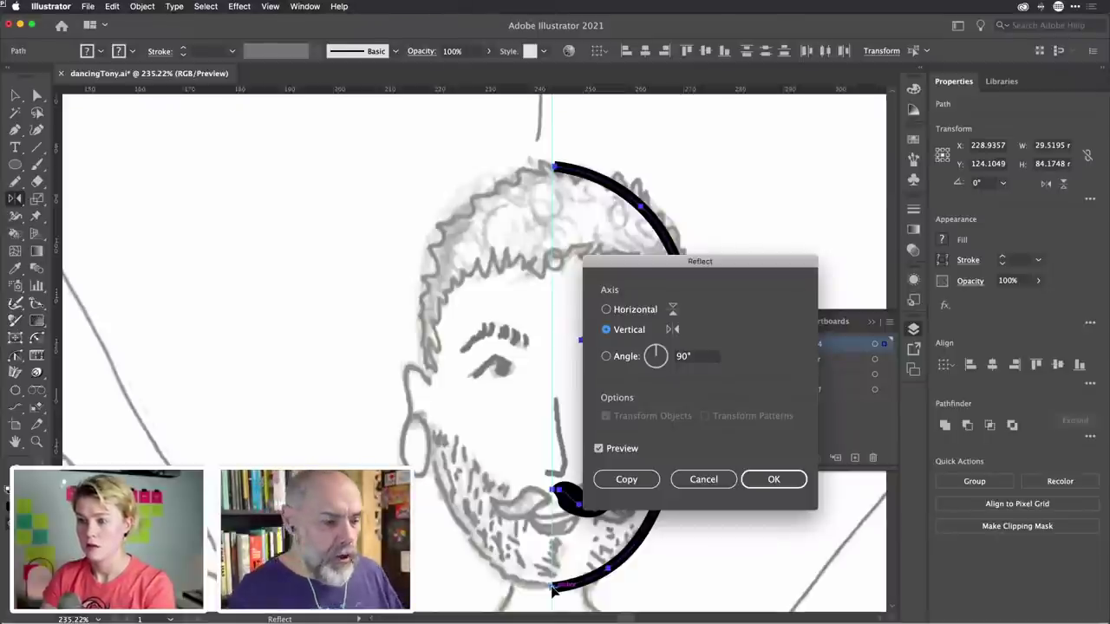
{"action": "left_click_drag", "start_coordinate": [729, 264], "coordinate": [830, 118]}
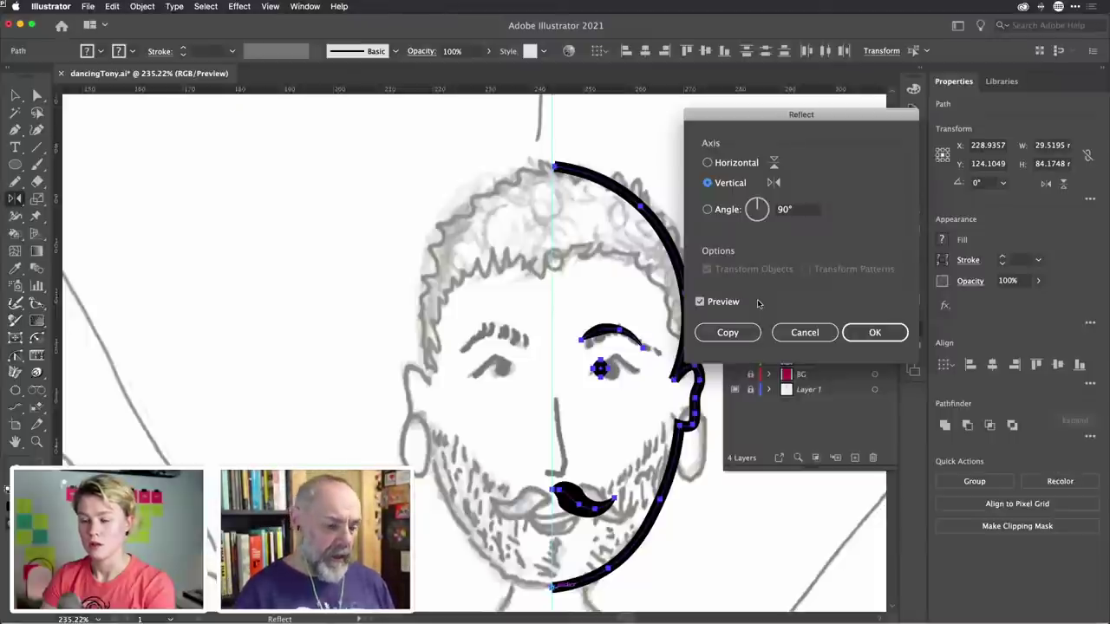
{"action": "key", "text": "alt+Return"}
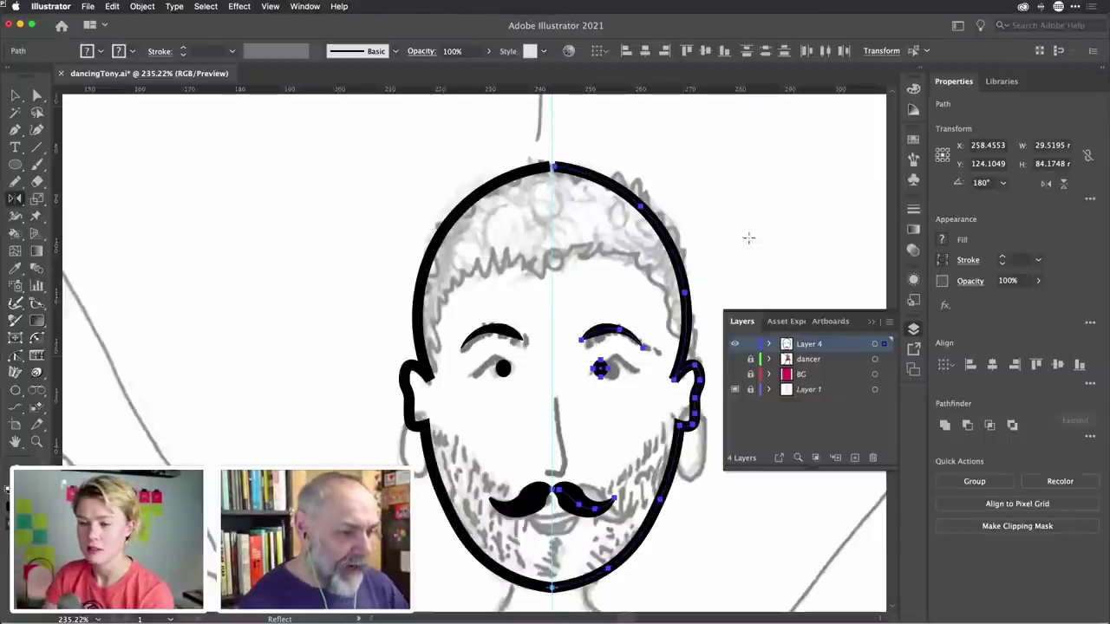
Select both head outline arcs and join them at the crown with Cmd+J
{"action": "scroll", "coordinate": [541, 142], "scroll_direction": "up", "scroll_amount": 2}
{"action": "scroll", "coordinate": [541, 141], "scroll_direction": "up", "scroll_amount": 4}
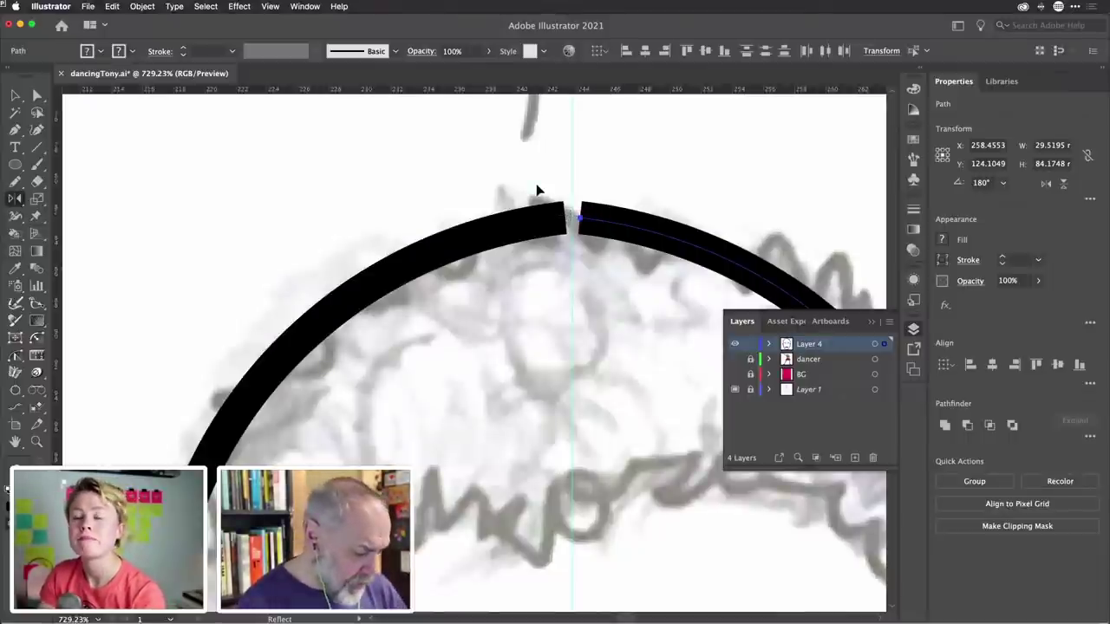
{"action": "key", "text": "v"}
{"action": "left_click", "coordinate": [512, 170]}
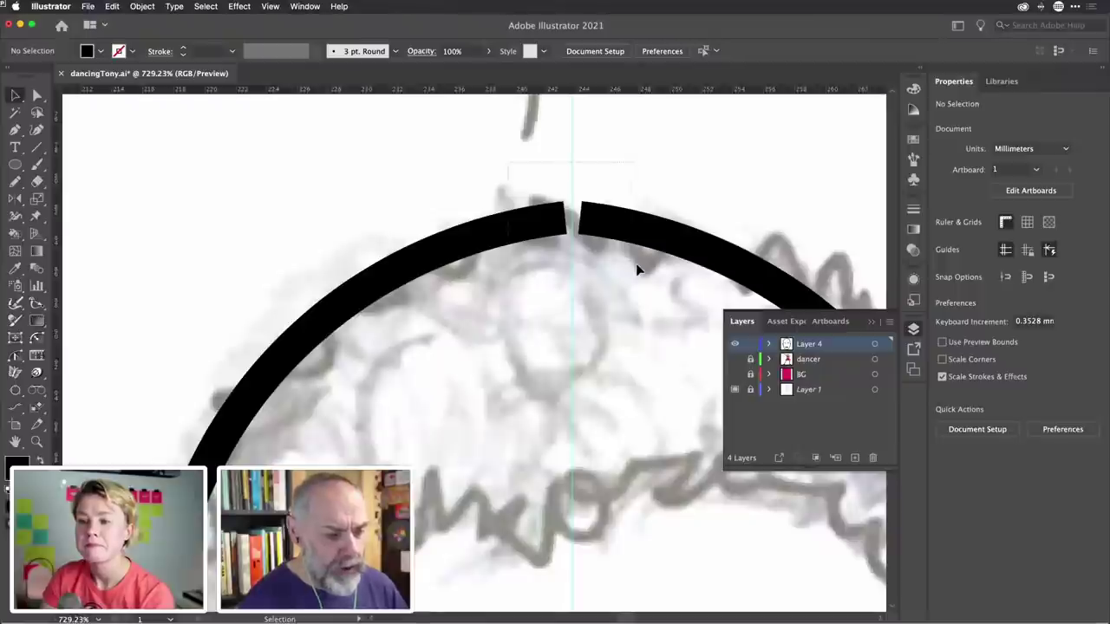
{"action": "key", "text": "super+a"}
{"action": "left_click", "coordinate": [512, 170]}
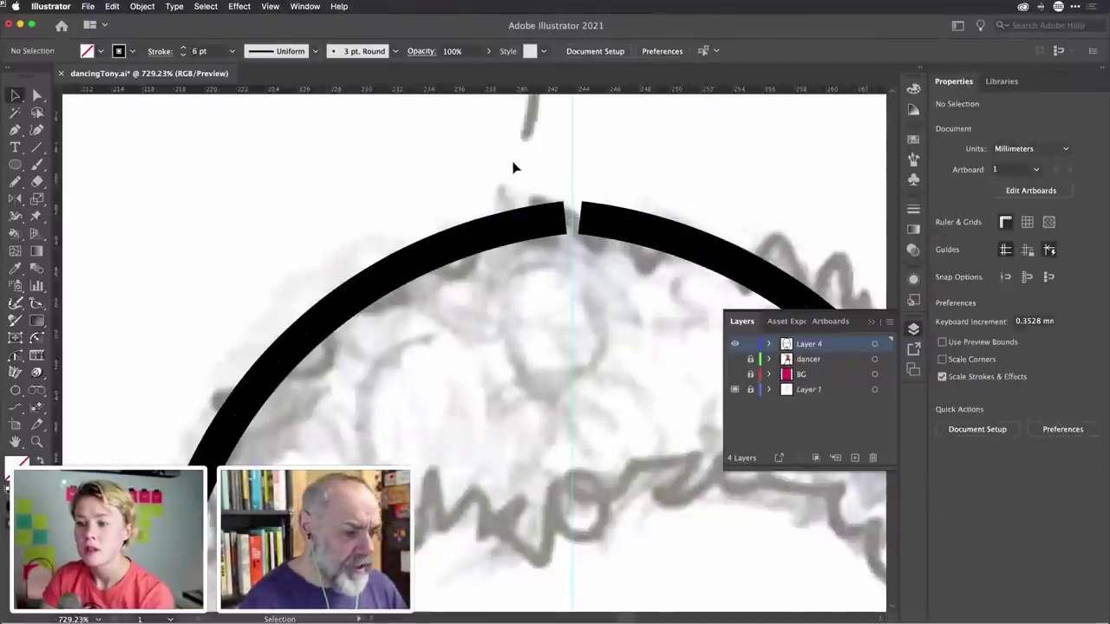
{"action": "key", "text": "super+a"}
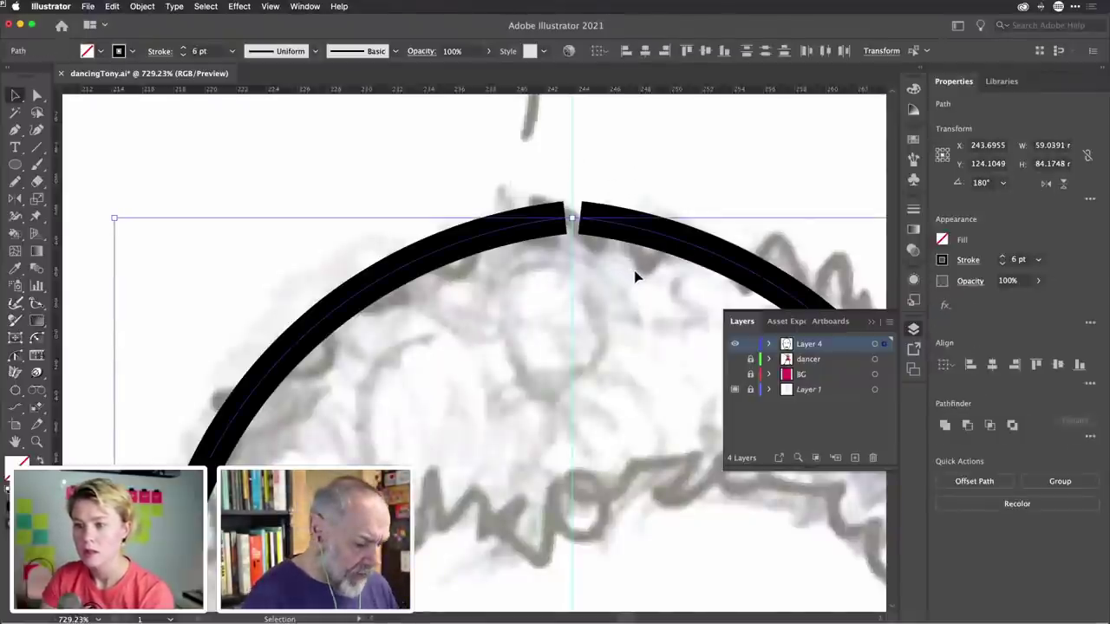
{"action": "key", "text": "super+j"}
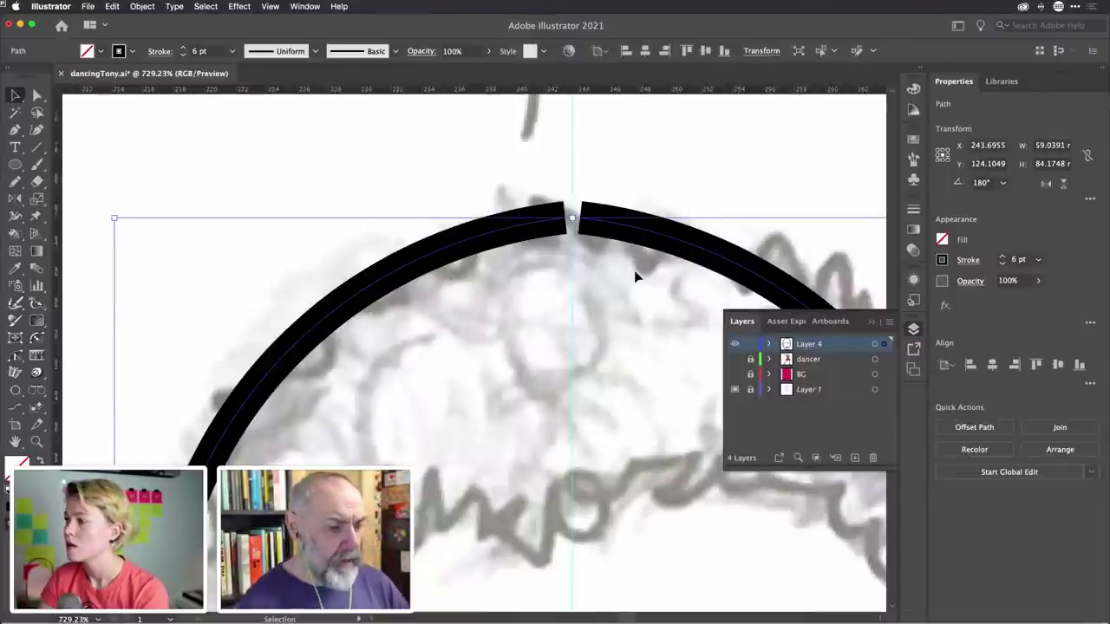
{"action": "key", "text": "super+j"}
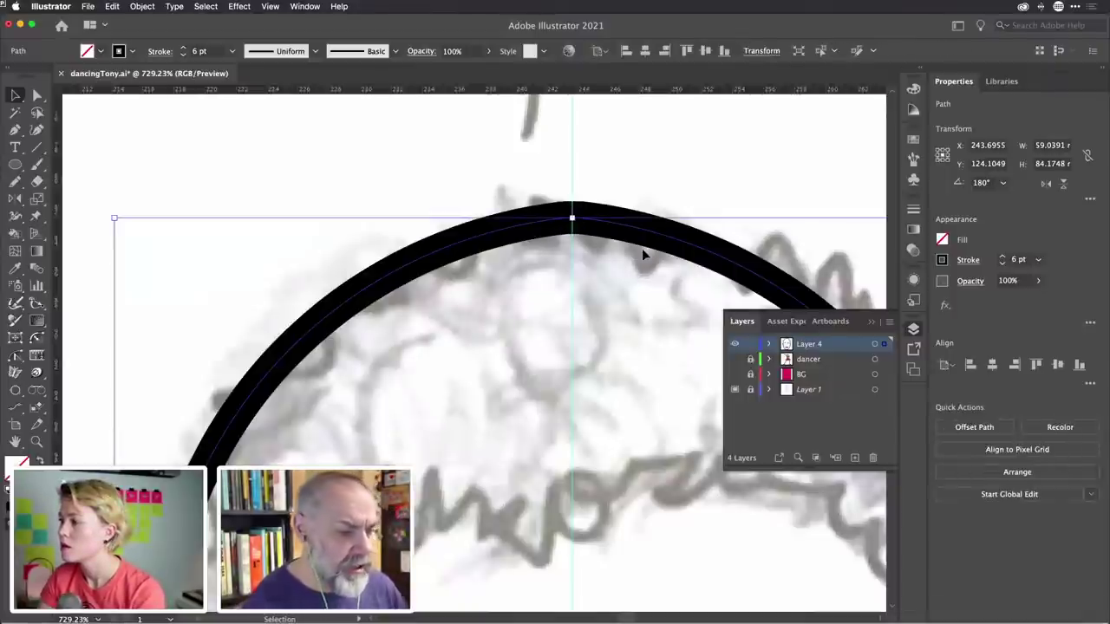
{"action": "scroll", "coordinate": [650, 149], "scroll_direction": "down", "scroll_amount": 5}
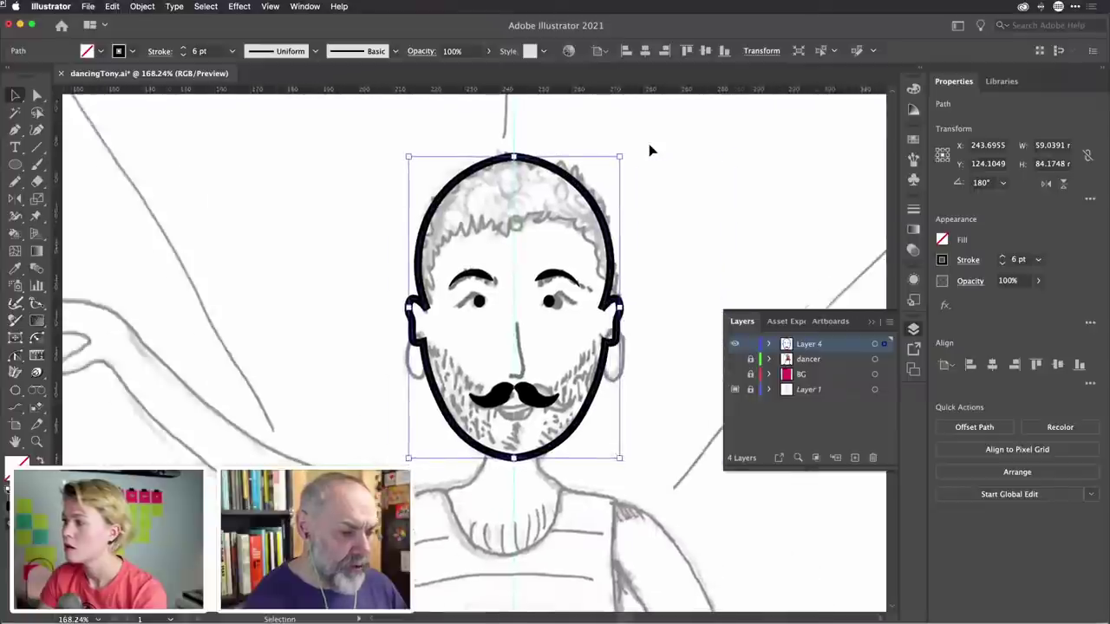
{"action": "scroll", "coordinate": [650, 151], "scroll_direction": "down", "scroll_amount": 2}
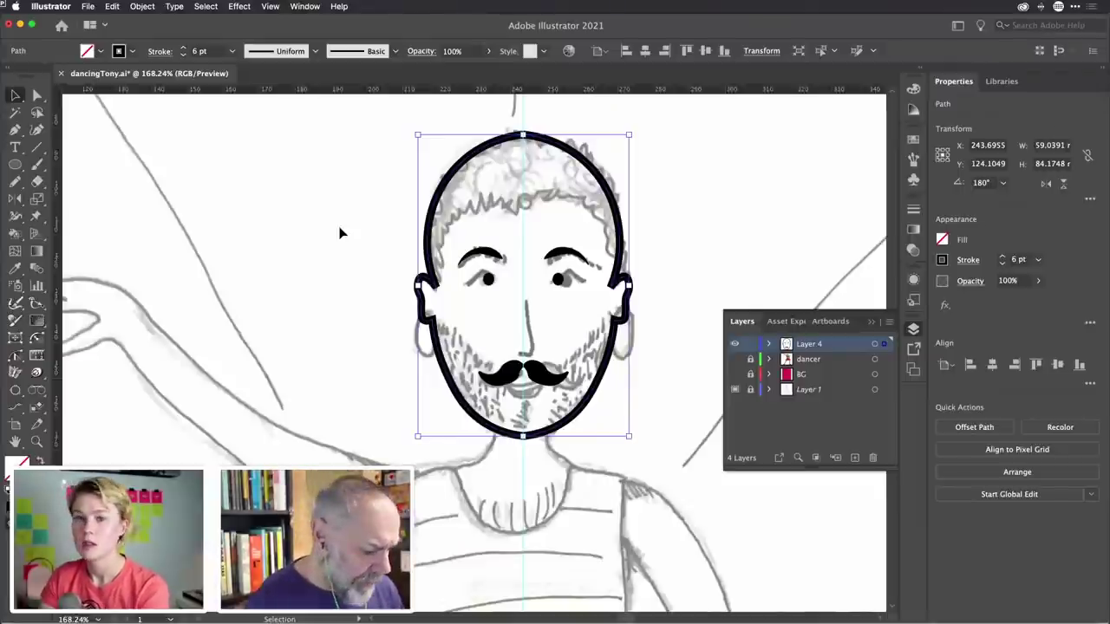
Pencil a wavy hairline from the left temple to the right ear and a beard line across both cheeks
{"action": "key", "text": "n"}
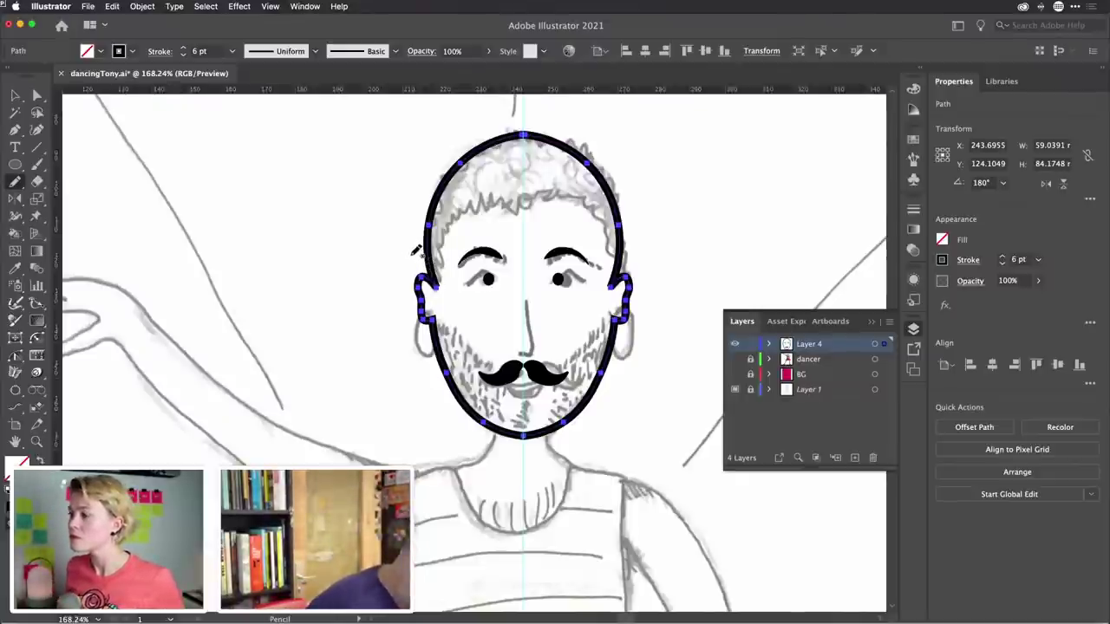
{"action": "mouse_move", "coordinate": [412, 256]}
{"action": "left_mouse_down"}
{"action": "mouse_move", "coordinate": [445, 278]}
{"action": "mouse_move", "coordinate": [450, 233]}
{"action": "mouse_move", "coordinate": [516, 206]}
{"action": "left_mouse_up"}
{"action": "mouse_move", "coordinate": [531, 199]}
{"action": "left_mouse_down"}
{"action": "mouse_move", "coordinate": [567, 196]}
{"action": "mouse_move", "coordinate": [601, 223]}
{"action": "mouse_move", "coordinate": [610, 276]}
{"action": "mouse_move", "coordinate": [684, 228]}
{"action": "left_mouse_up"}
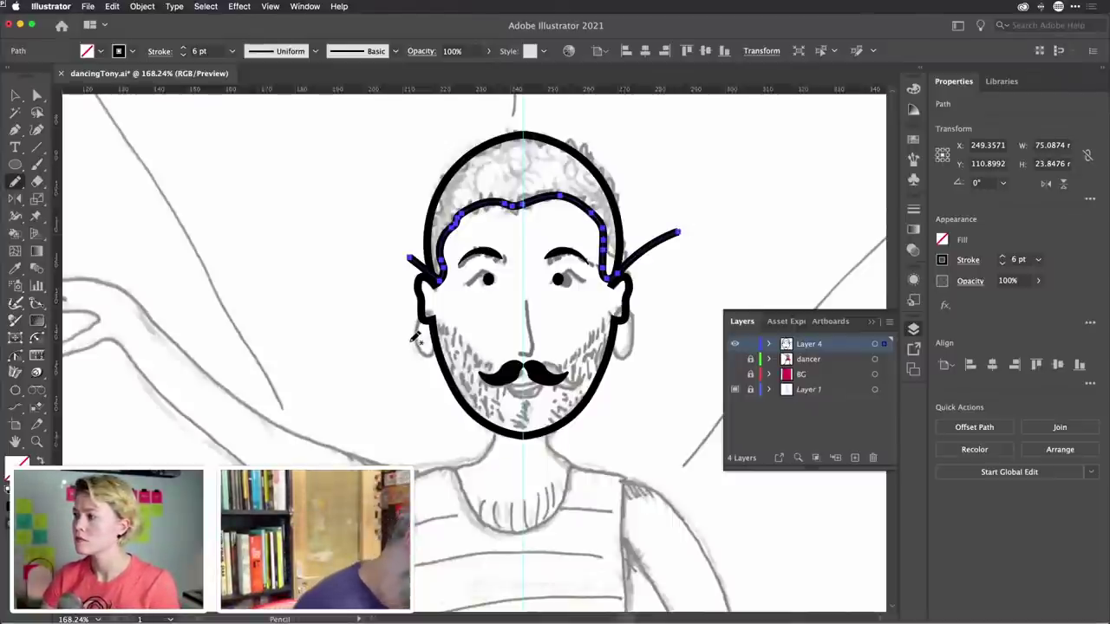
{"action": "mouse_move", "coordinate": [449, 321]}
{"action": "left_mouse_down"}
{"action": "mouse_move", "coordinate": [505, 371]}
{"action": "mouse_move", "coordinate": [528, 374]}
{"action": "mouse_move", "coordinate": [562, 366]}
{"action": "mouse_move", "coordinate": [609, 326]}
{"action": "mouse_move", "coordinate": [664, 338]}
{"action": "left_mouse_up"}
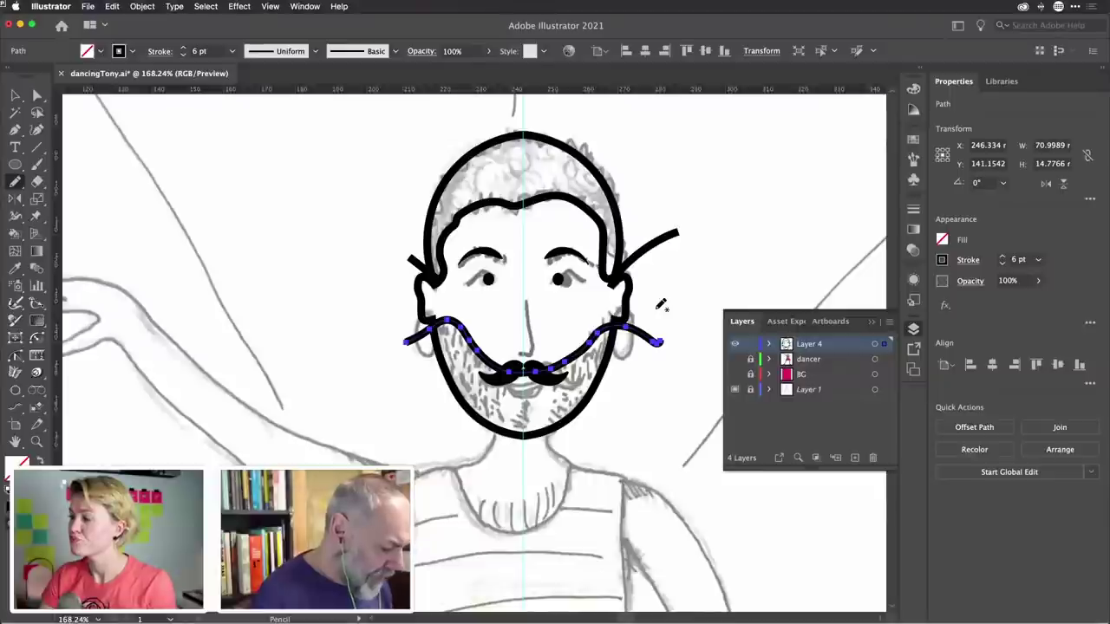
Select the new hairline stroke together with the head outline
{"action": "key", "text": "v"}
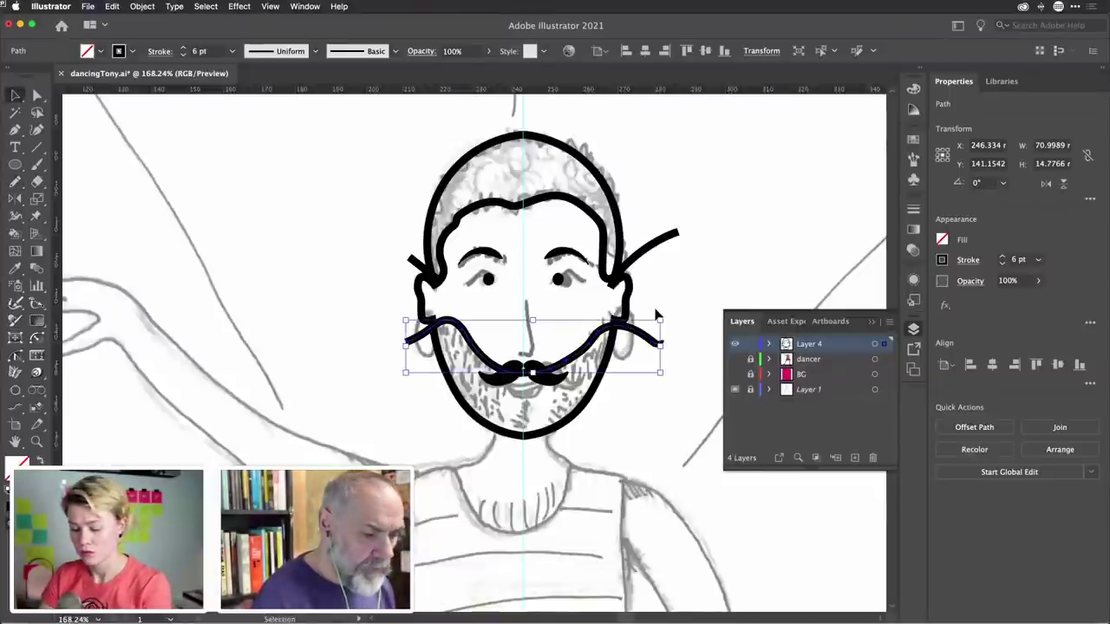
{"action": "left_click", "coordinate": [650, 248], "text": "shift"}
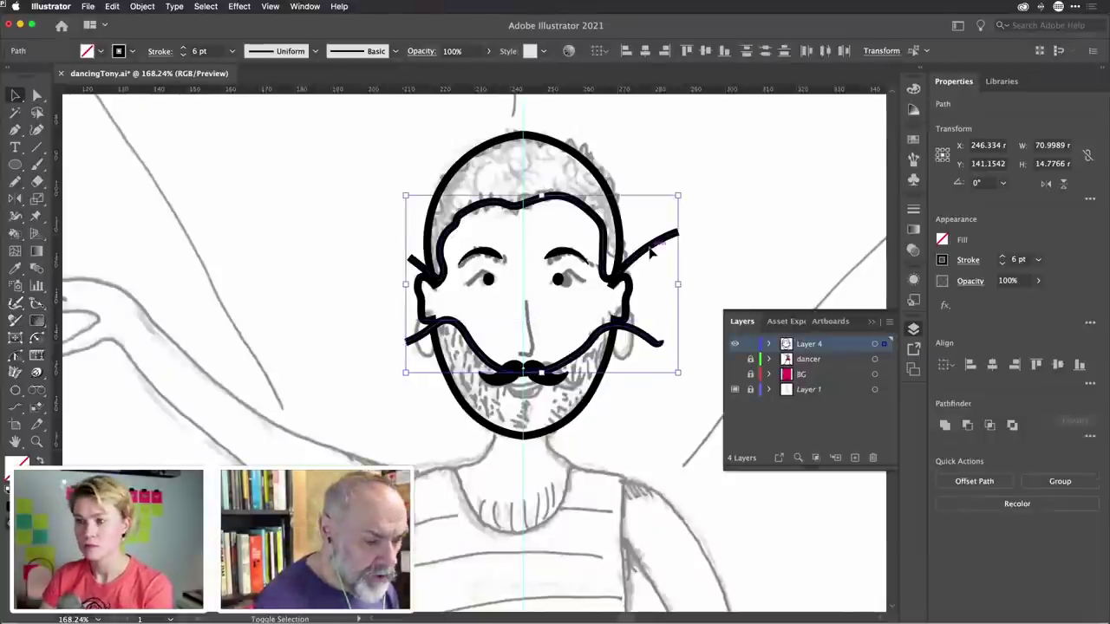
{"action": "left_click", "coordinate": [598, 178], "text": "shift"}
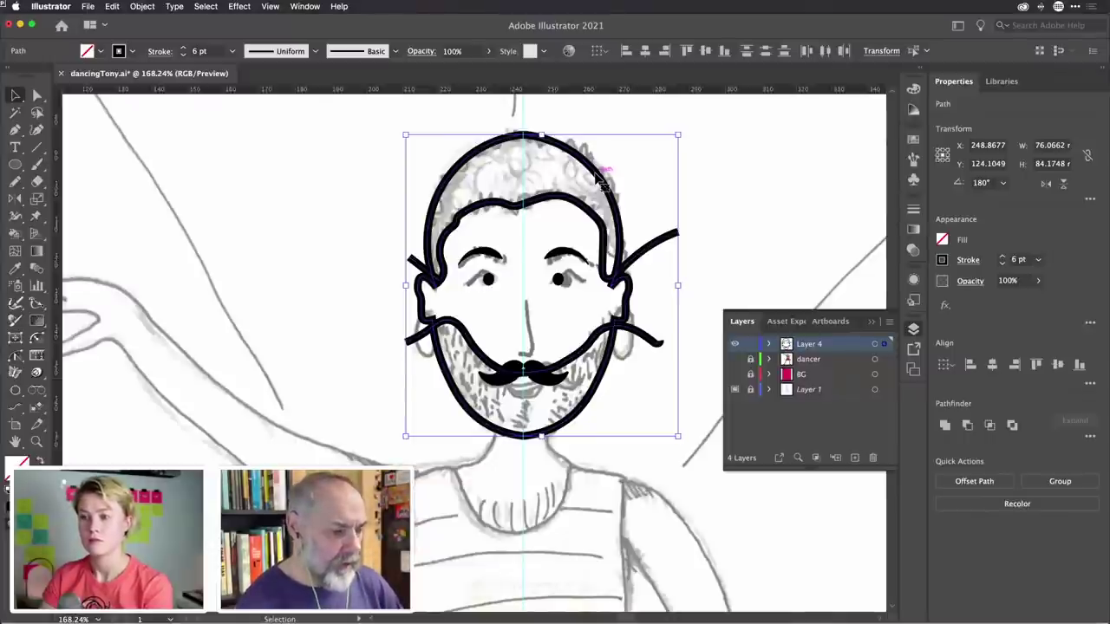
Trim the stray hairline and beard-line tails beside both ears with the Shape Builder
{"action": "key", "text": "shift+m"}
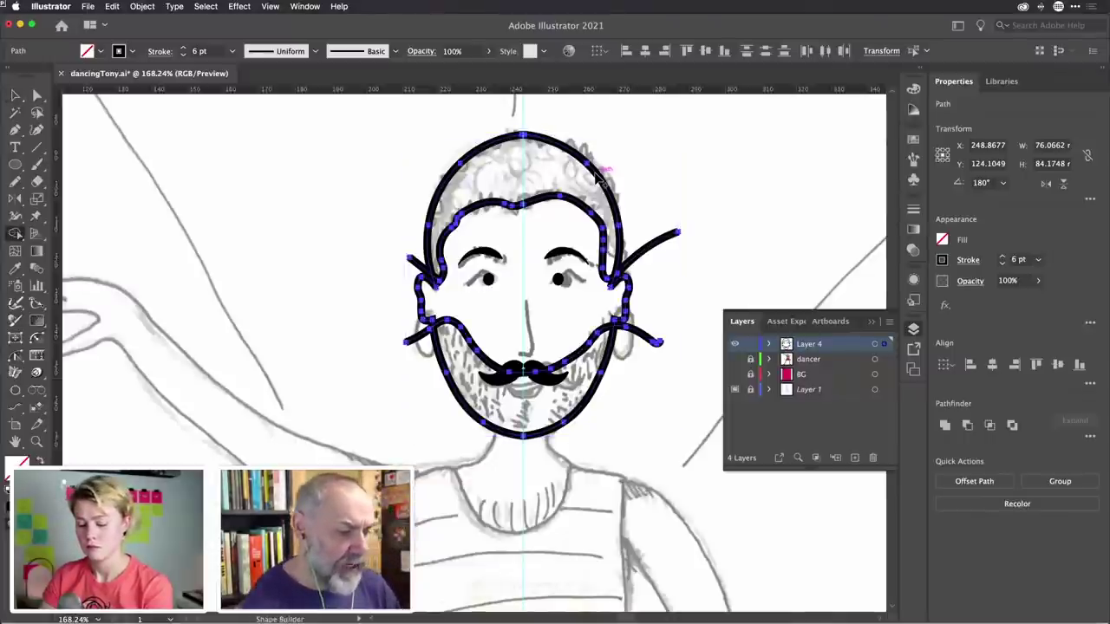
{"action": "left_click", "coordinate": [663, 241], "text": "alt"}
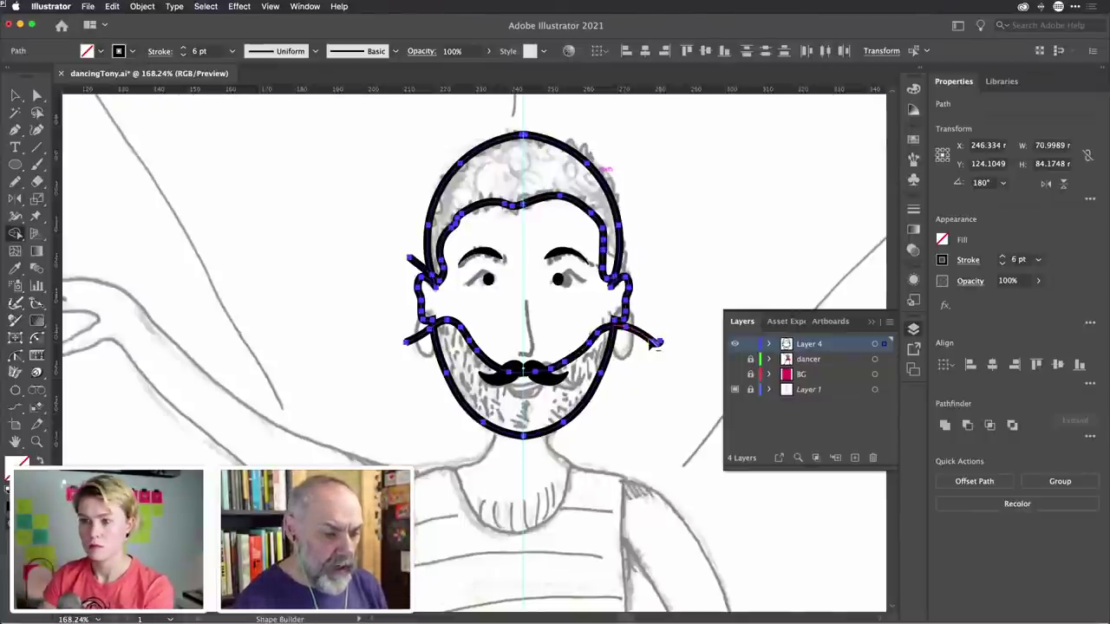
{"action": "left_click", "coordinate": [652, 338], "text": "alt"}
{"action": "left_click", "coordinate": [413, 337], "text": "alt"}
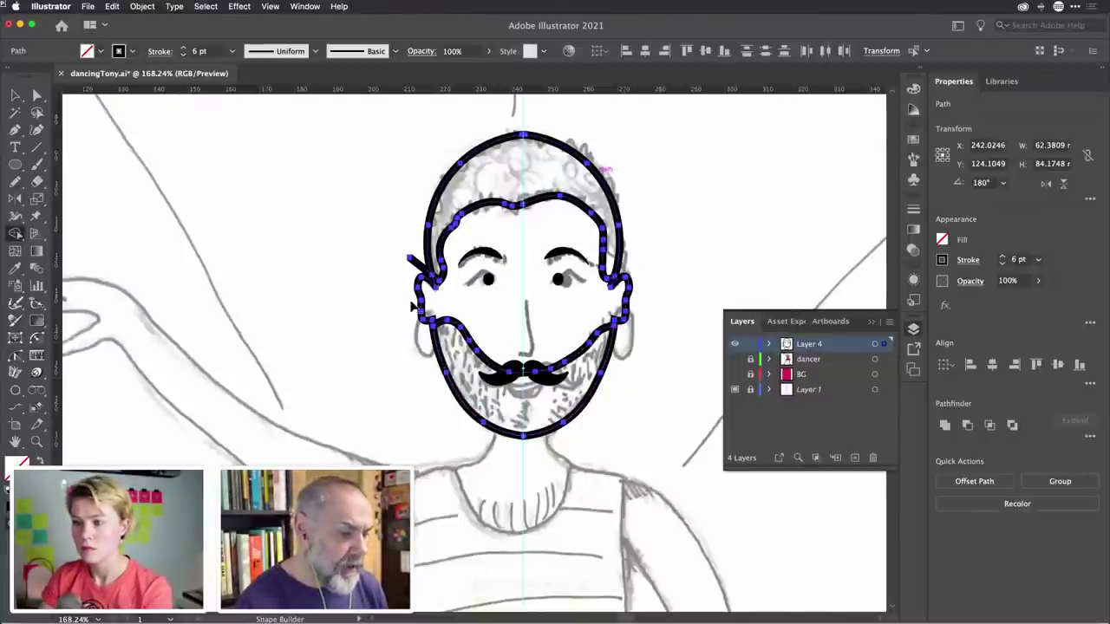
{"action": "left_click", "coordinate": [413, 262], "text": "alt"}
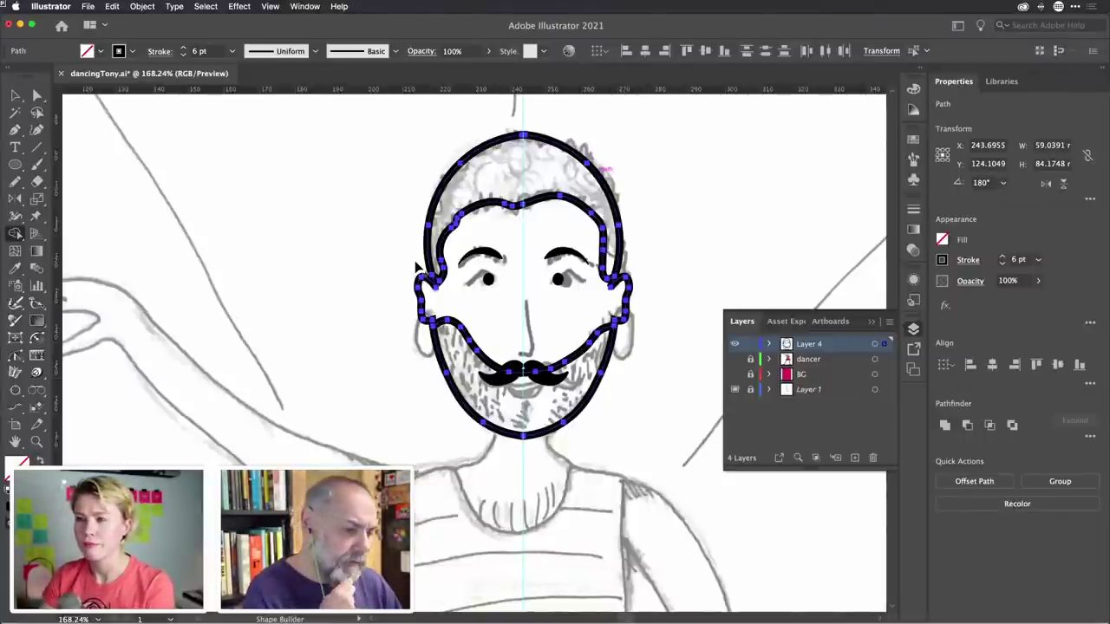
Reselect the head outline and trim the remaining stroke stubs at both ears
{"action": "key", "text": "v"}
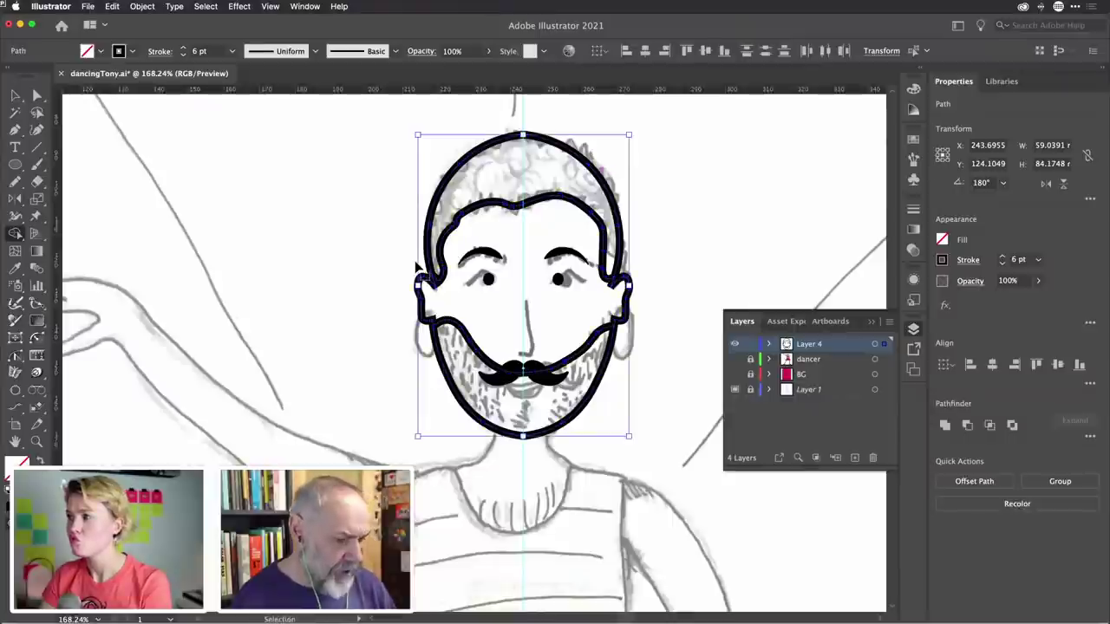
{"action": "key", "text": "shift+m"}
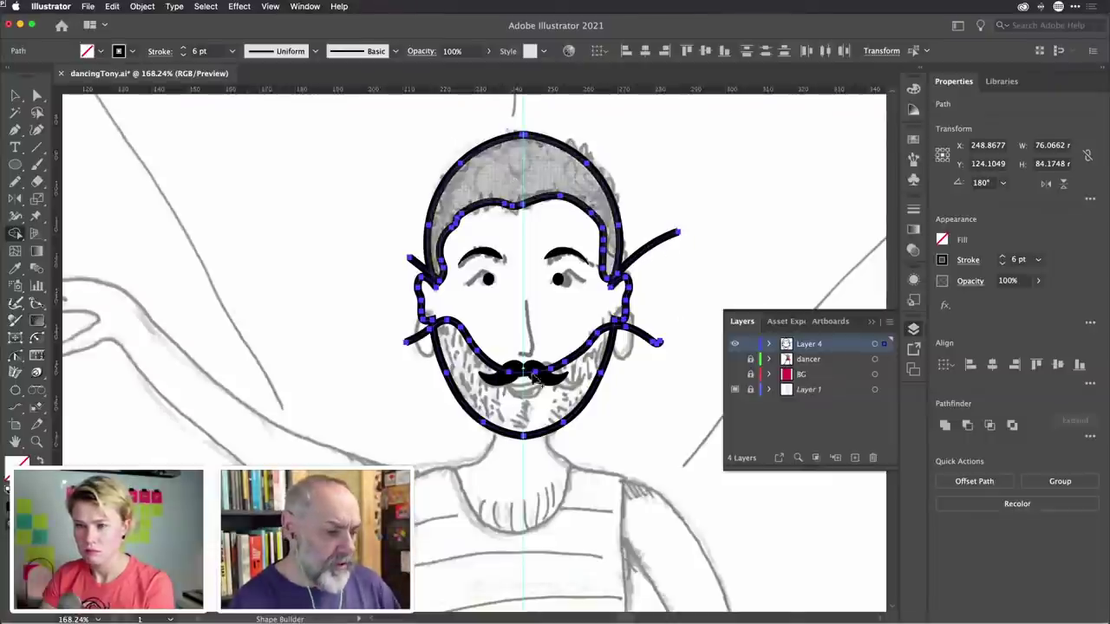
{"action": "left_click", "coordinate": [651, 252], "text": "alt"}
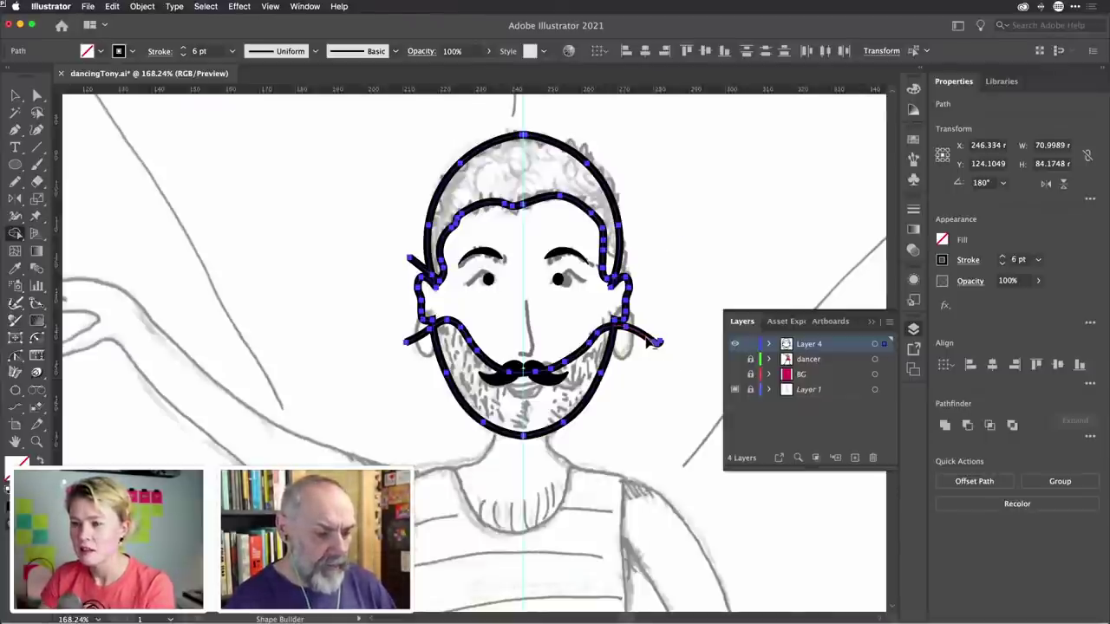
{"action": "left_click", "coordinate": [647, 339], "text": "alt"}
{"action": "left_click", "coordinate": [425, 336], "text": "alt"}
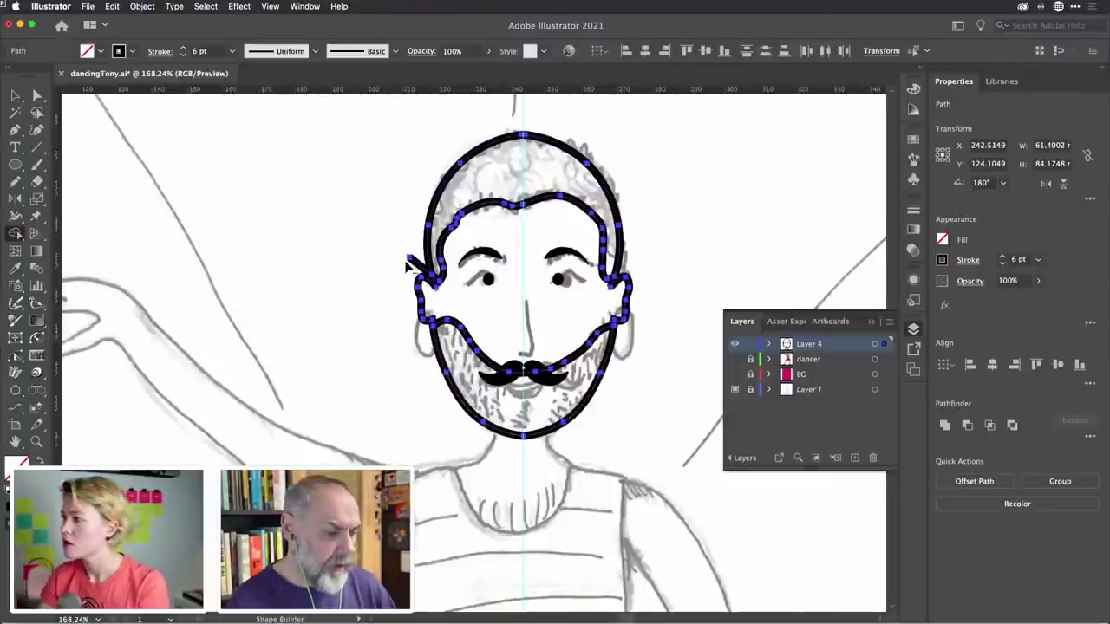
{"action": "left_click", "coordinate": [415, 264], "text": "alt"}
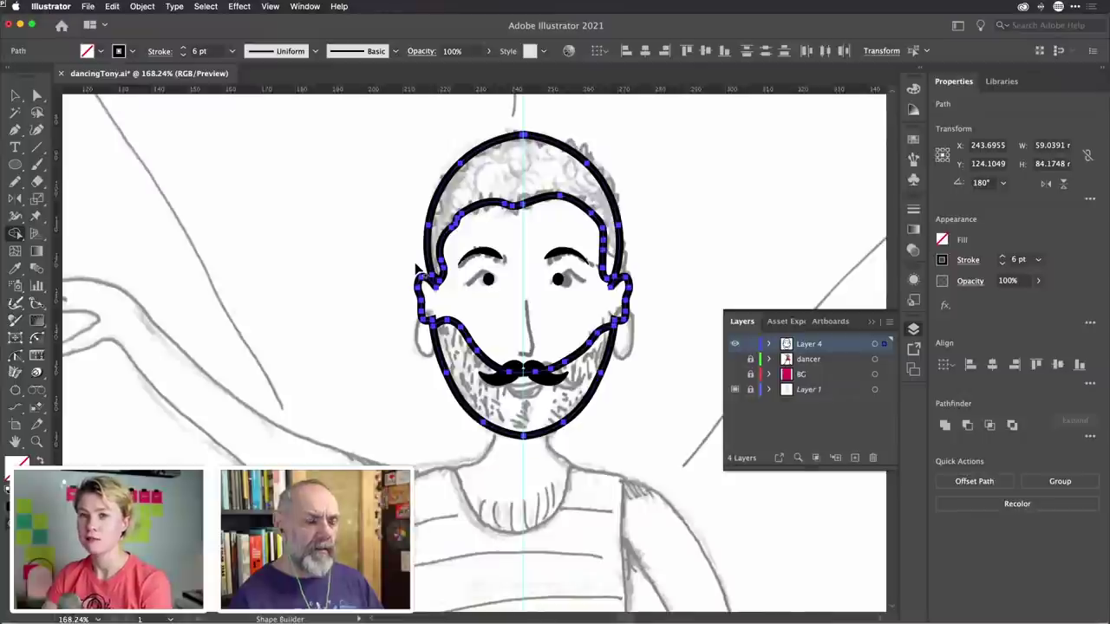
{"action": "key", "text": "v"}
{"action": "left_click", "coordinate": [377, 223]}
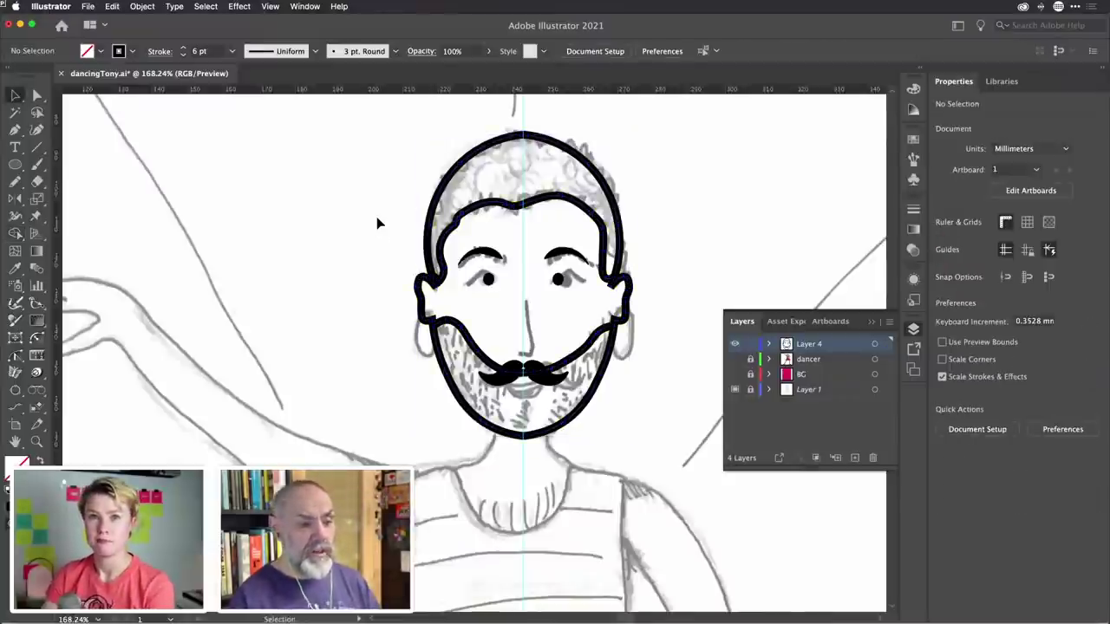
{"action": "left_click", "coordinate": [488, 150]}
{"action": "left_click_drag", "start_coordinate": [490, 152], "coordinate": [292, 145]}
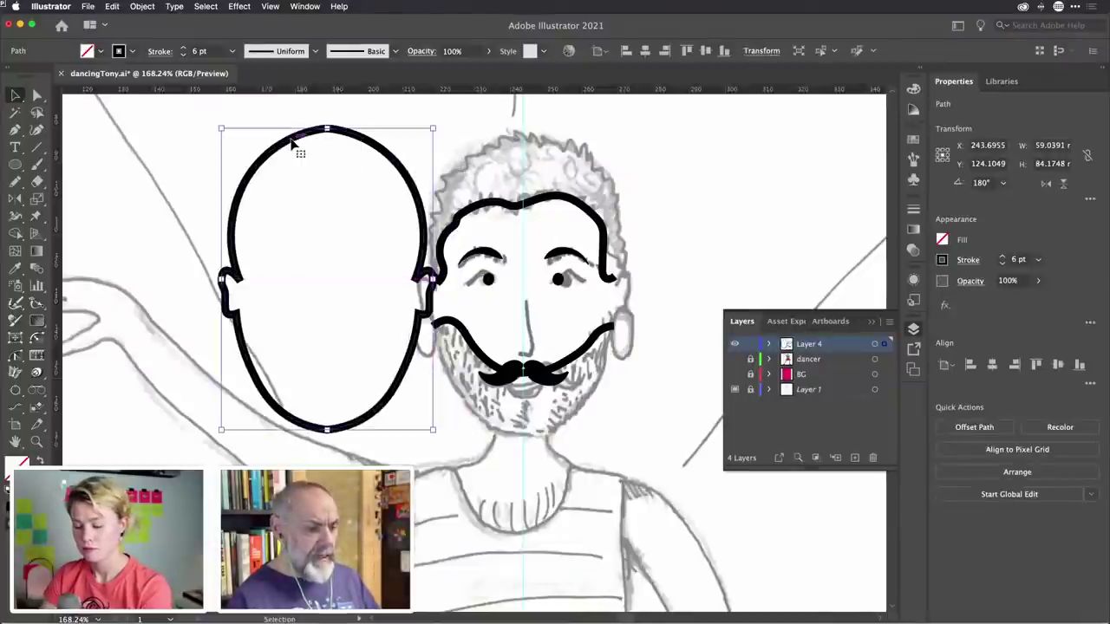
{"action": "key", "text": "super+z"}
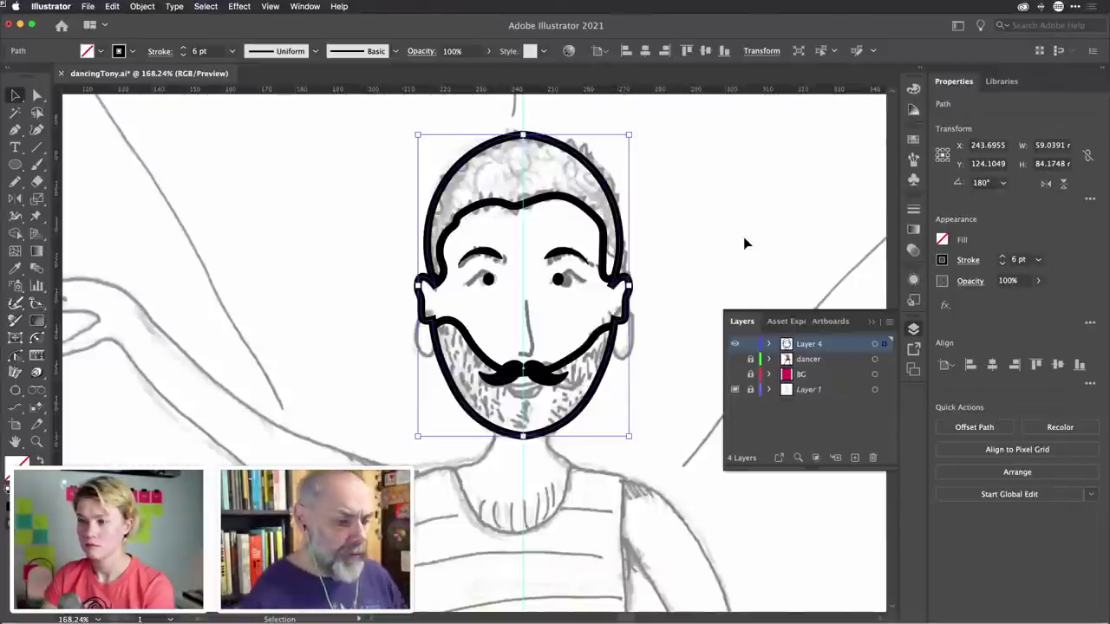
{"action": "left_click", "coordinate": [659, 190]}
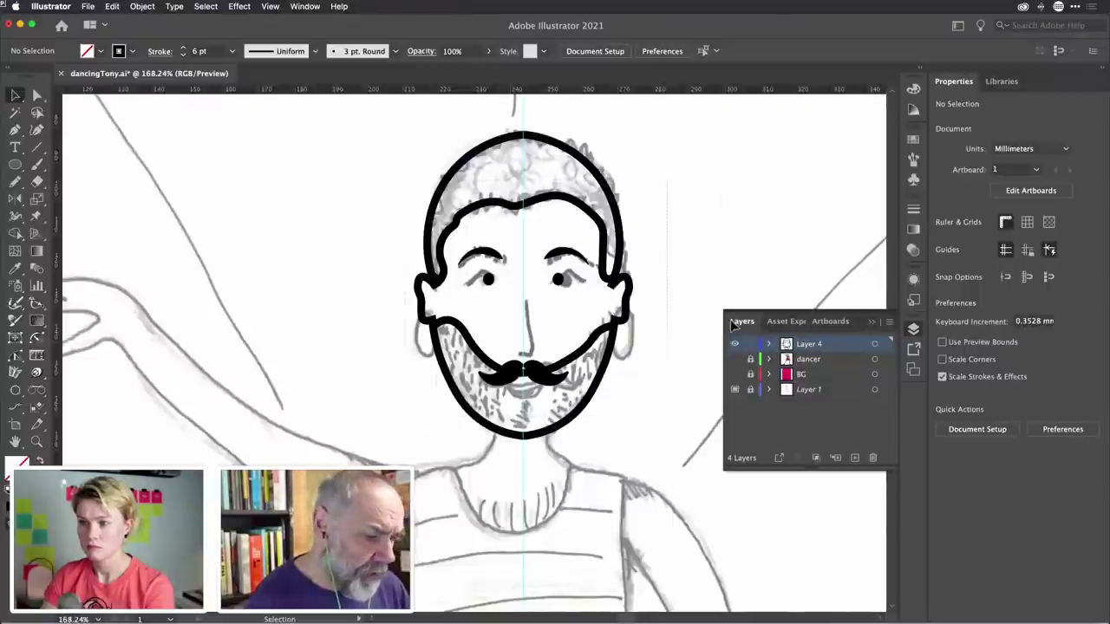
{"action": "left_click", "coordinate": [549, 376]}
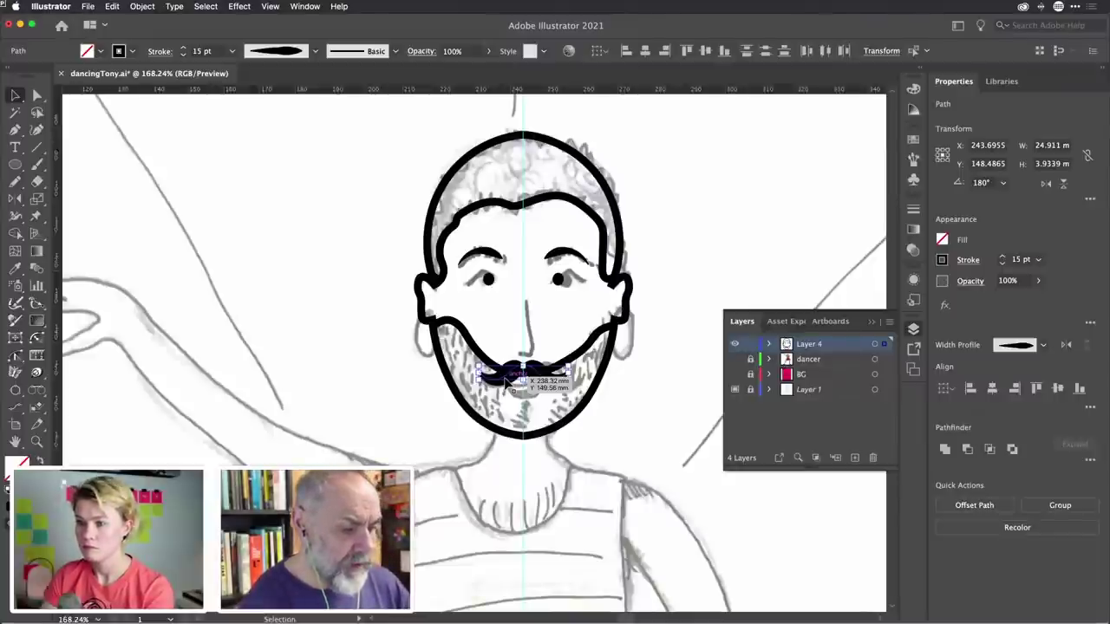
Zoom in on the moustache and bring up the Object > Path commands
{"action": "scroll", "coordinate": [507, 382], "scroll_direction": "up", "scroll_amount": 10}
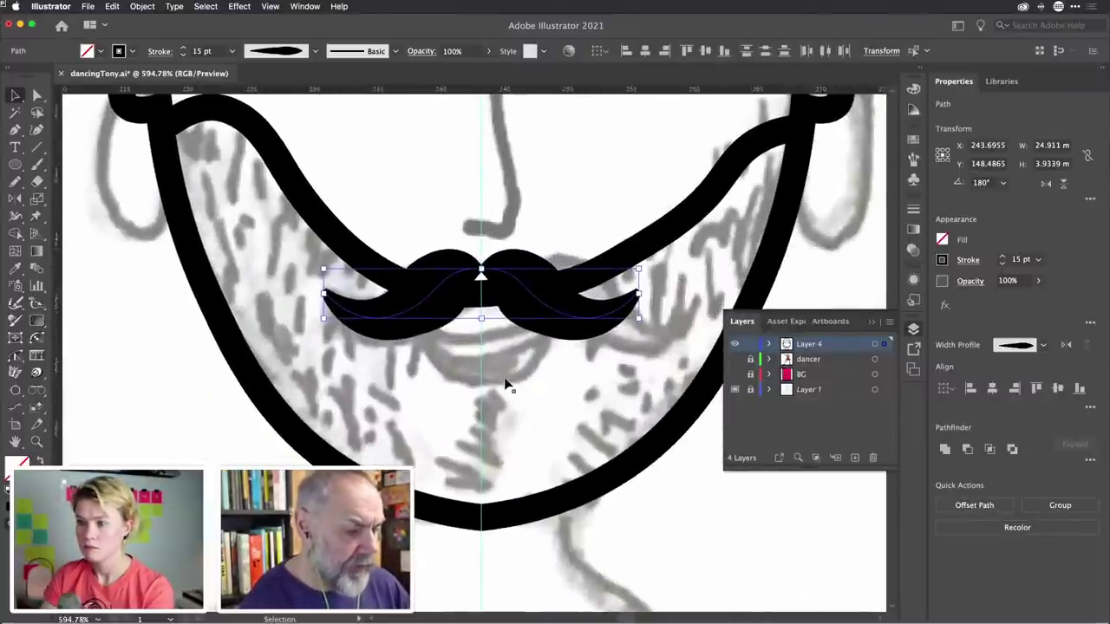
{"action": "left_click", "coordinate": [143, 7]}
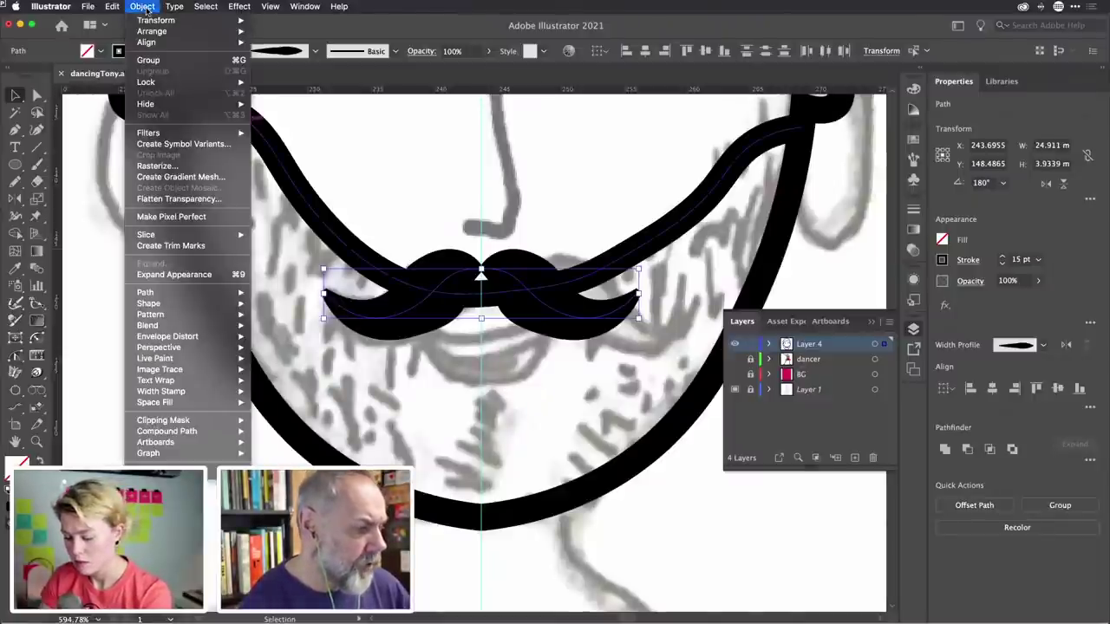
{"action": "mouse_move", "coordinate": [171, 298]}
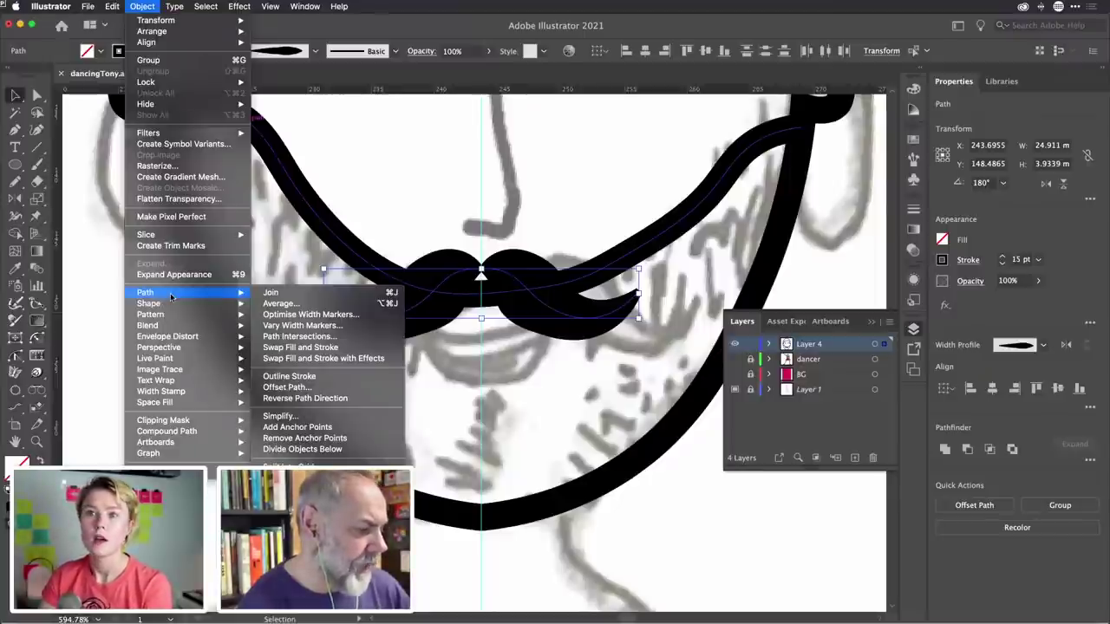
Outline the moustache stroke, then merge all head and face paths into one Live Paint group
{"action": "left_click", "coordinate": [306, 378]}
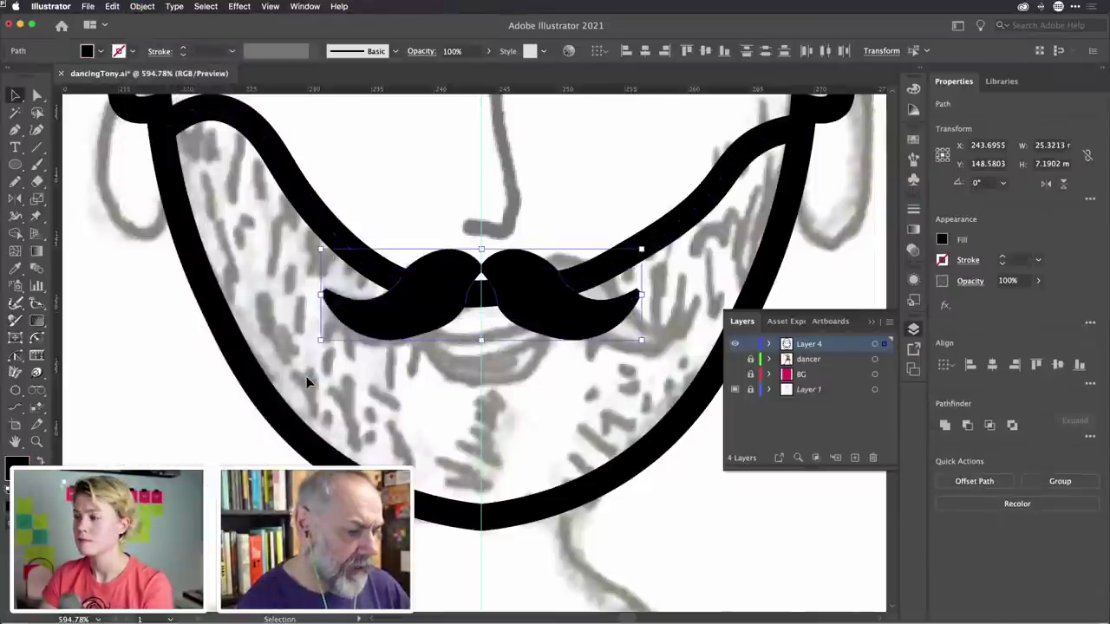
{"action": "scroll", "coordinate": [521, 403], "scroll_direction": "down", "scroll_amount": 10}
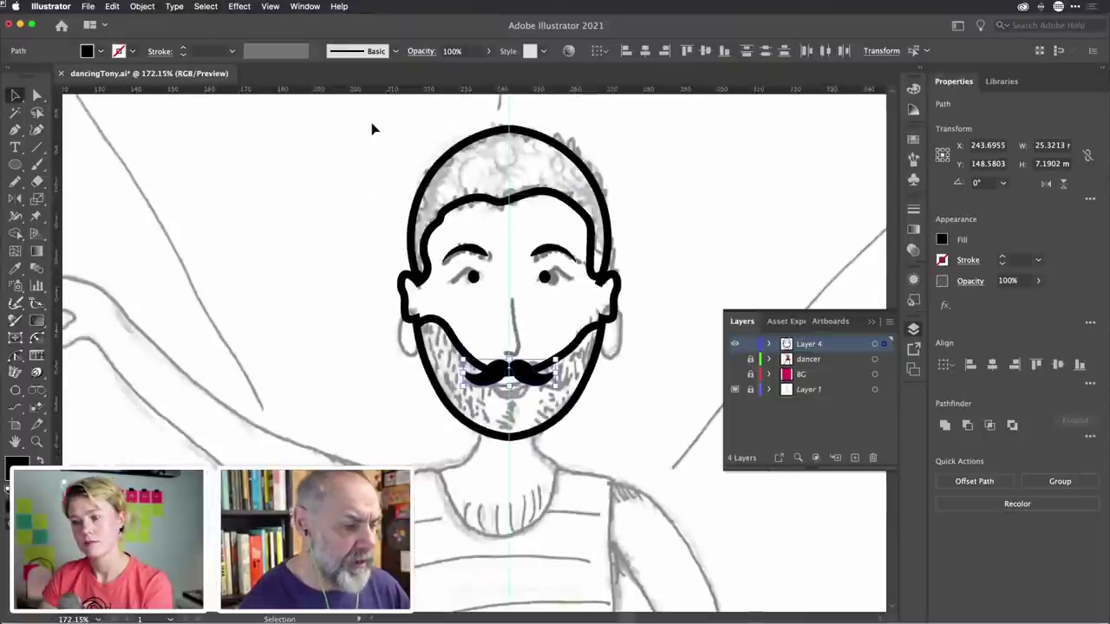
{"action": "left_click_drag", "start_coordinate": [359, 122], "coordinate": [664, 450]}
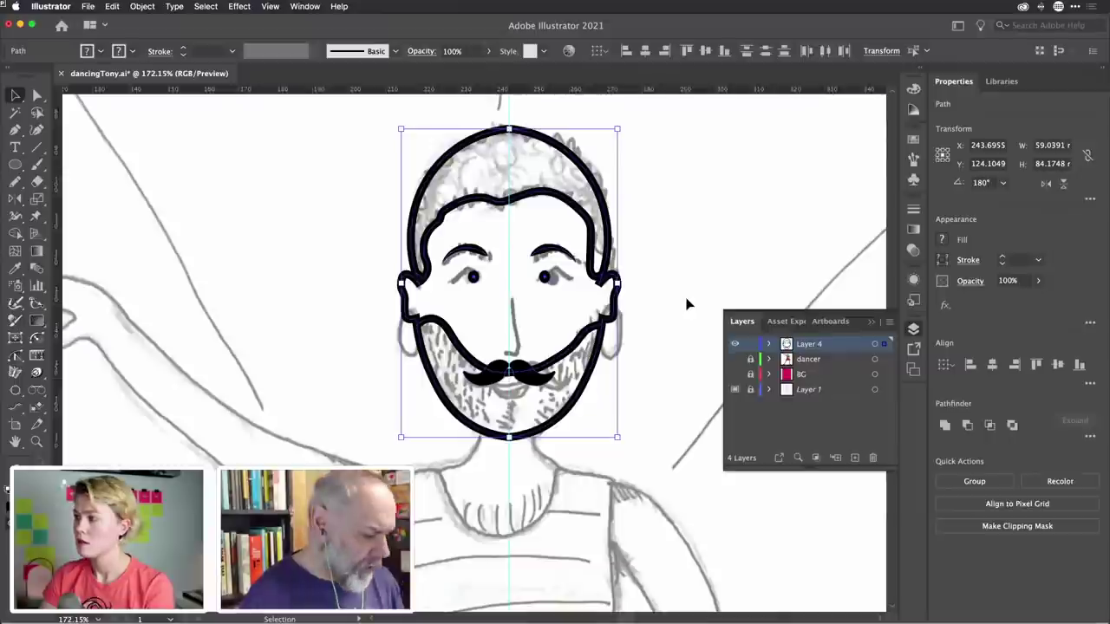
{"action": "key", "text": "a"}
{"action": "key", "text": "alt"}
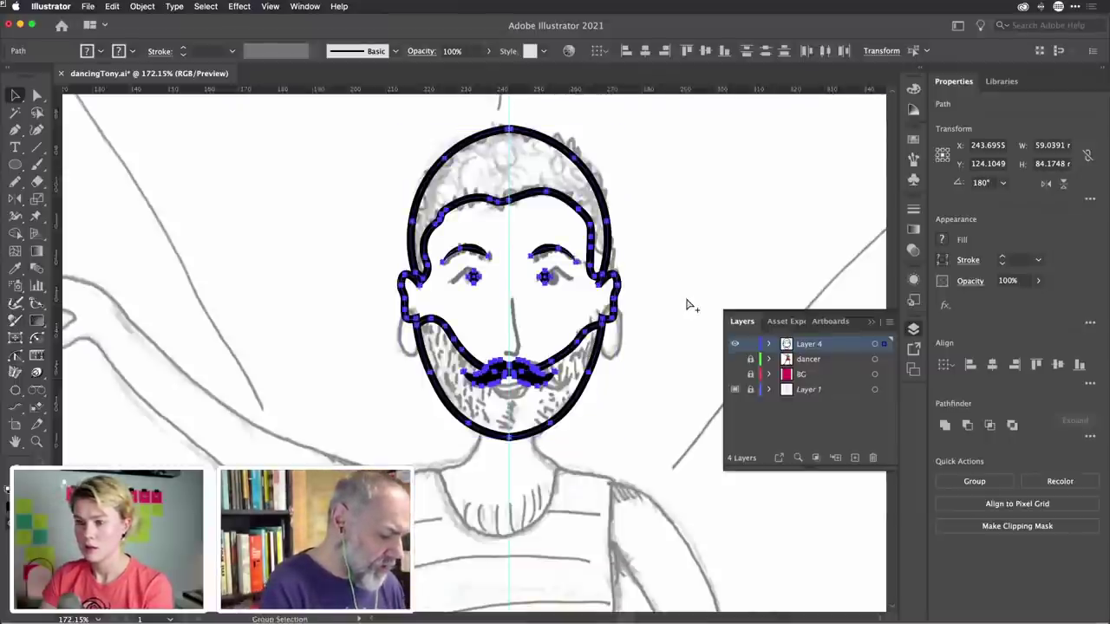
{"action": "key", "text": "v"}
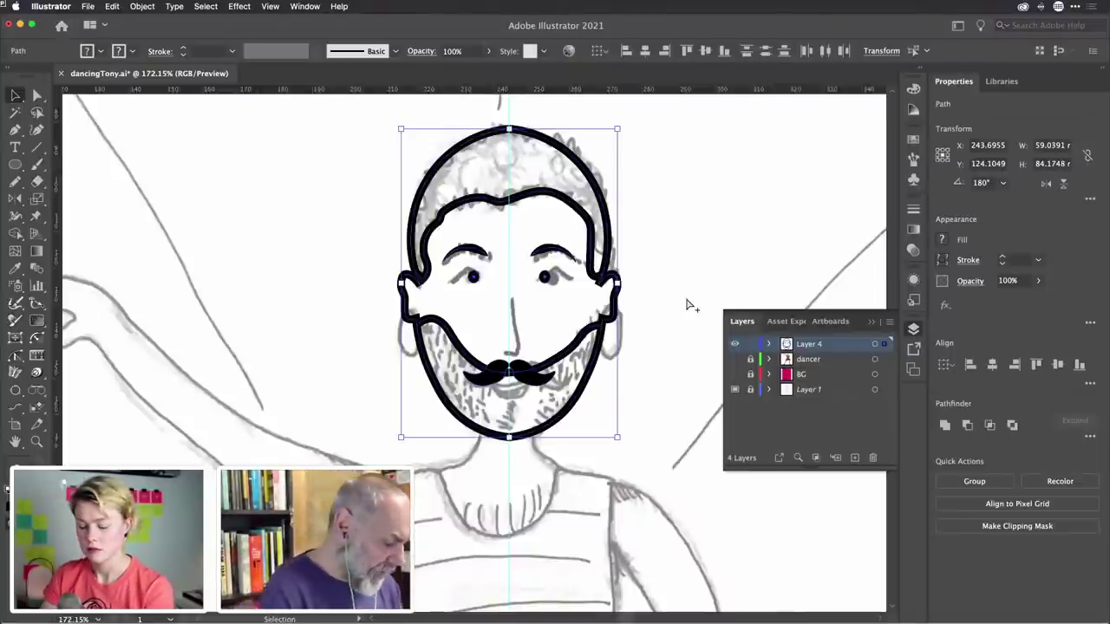
{"action": "key", "text": "super+alt+x"}
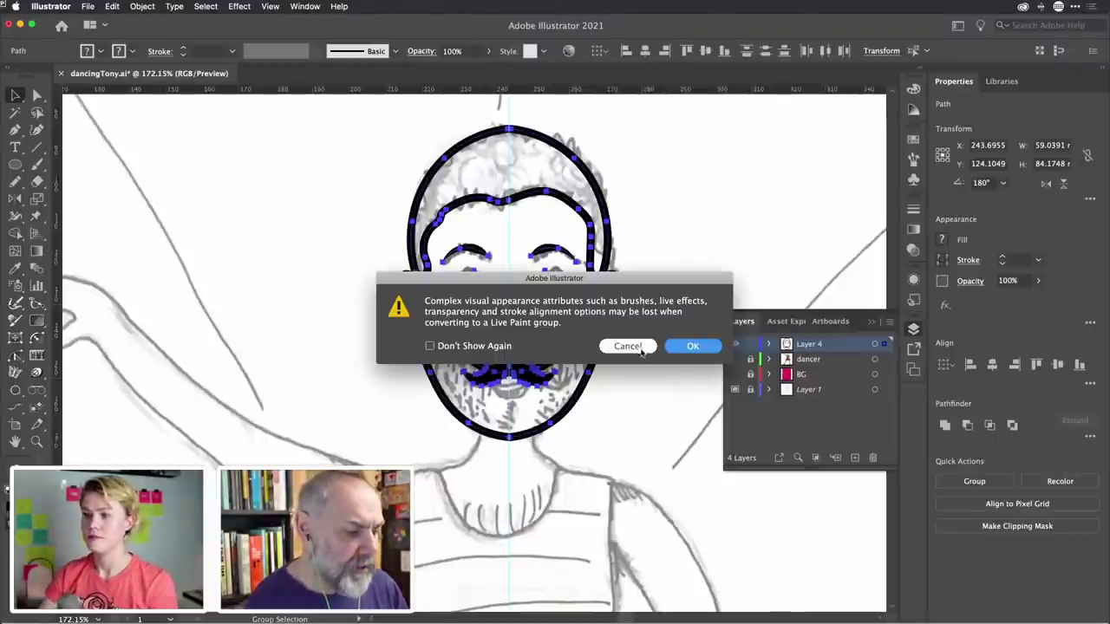
{"action": "left_click", "coordinate": [693, 346]}
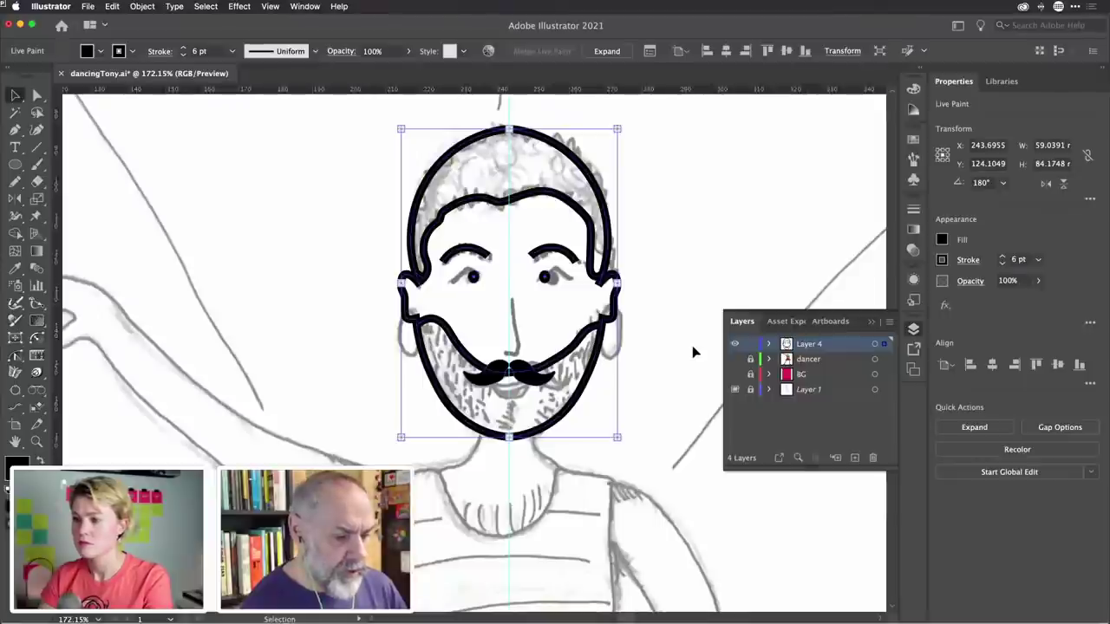
Show the coloured dancer body and live-paint the face with the skin tone
{"action": "left_click", "coordinate": [735, 359]}
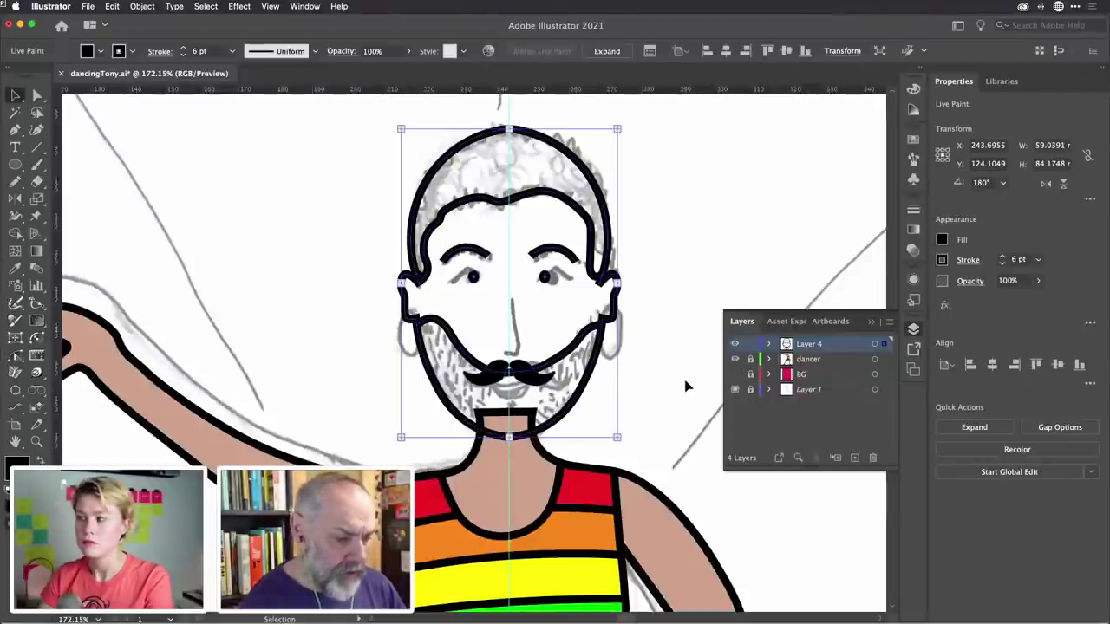
{"action": "scroll", "coordinate": [685, 386], "scroll_direction": "down", "scroll_amount": 3}
{"action": "scroll", "coordinate": [685, 386], "scroll_direction": "down", "scroll_amount": 2}
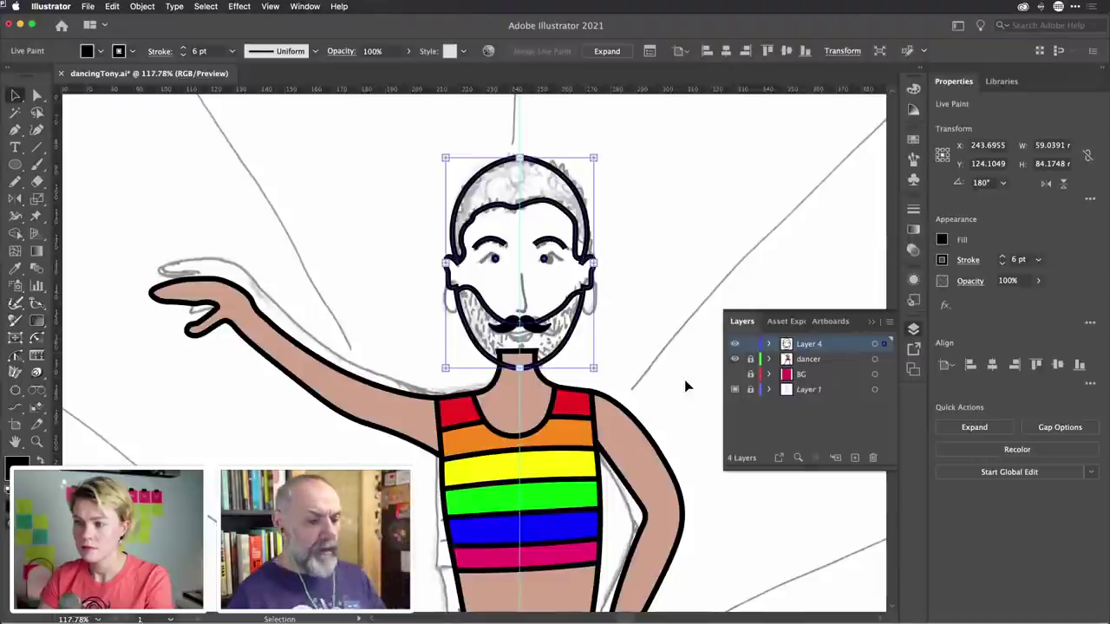
{"action": "key", "text": "k"}
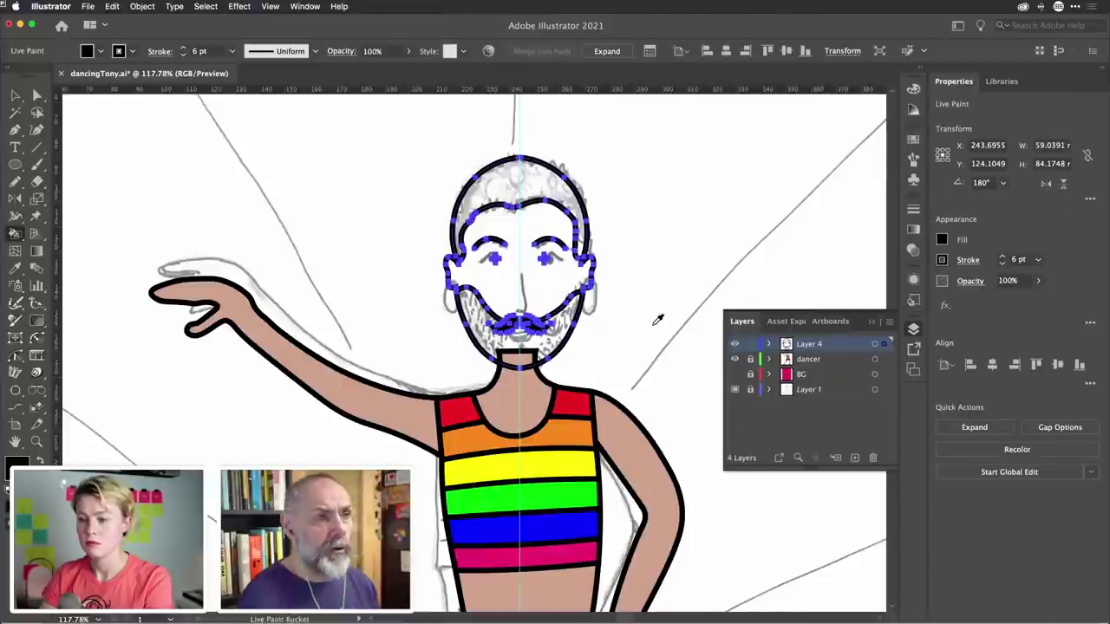
{"action": "left_click", "coordinate": [621, 431], "text": "alt"}
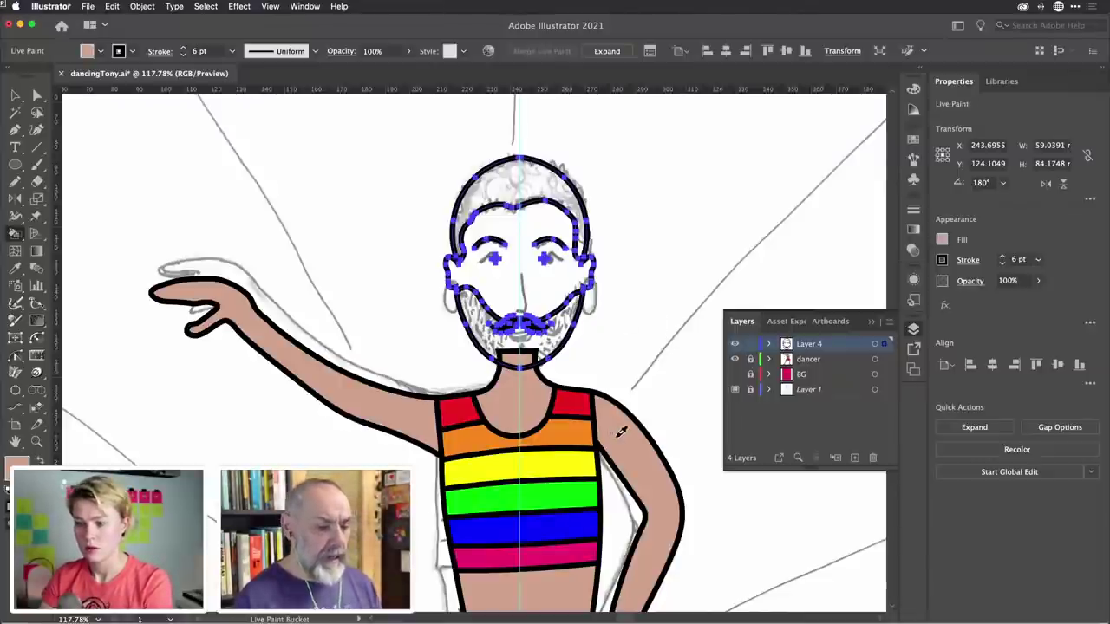
{"action": "left_click", "coordinate": [548, 277]}
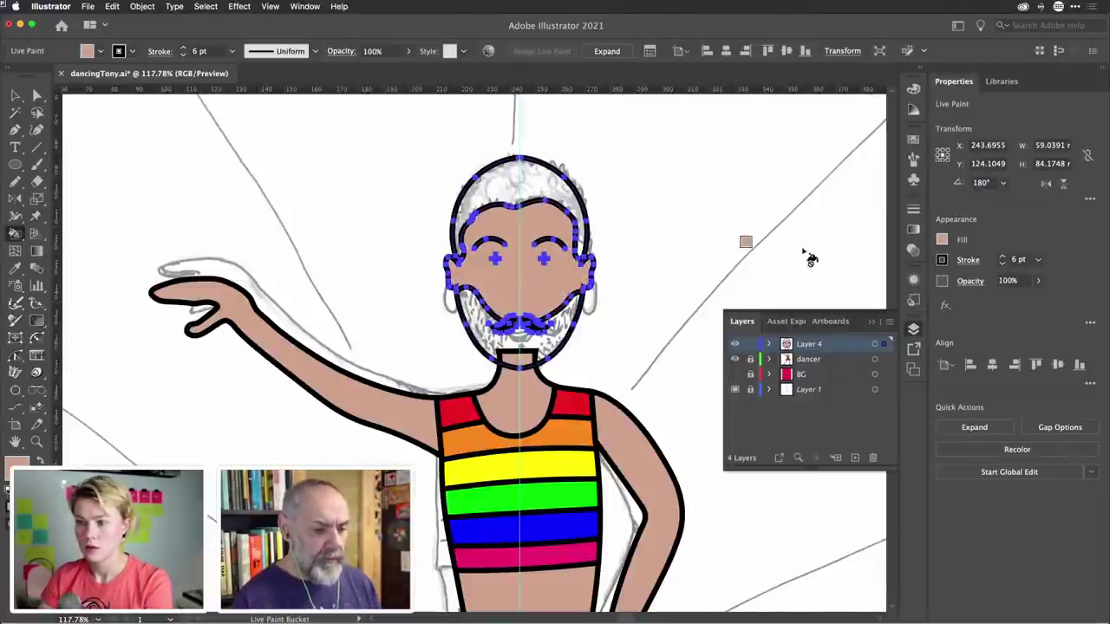
Fill the beard and hair regions with a dark brown swatch
{"action": "left_click", "coordinate": [914, 139]}
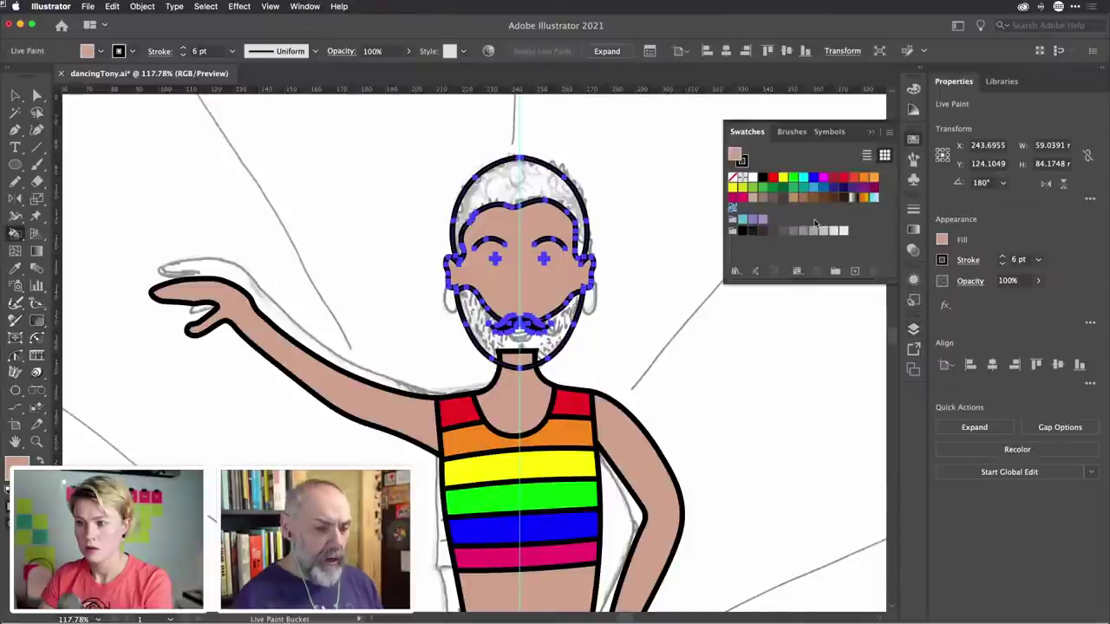
{"action": "left_click", "coordinate": [773, 197]}
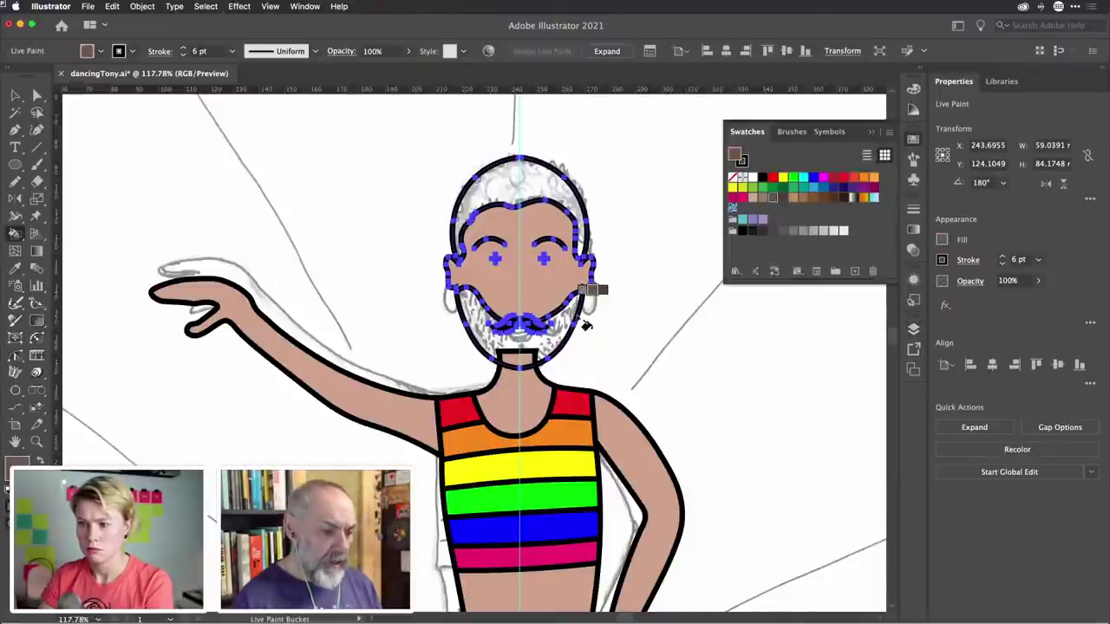
{"action": "left_click", "coordinate": [547, 349]}
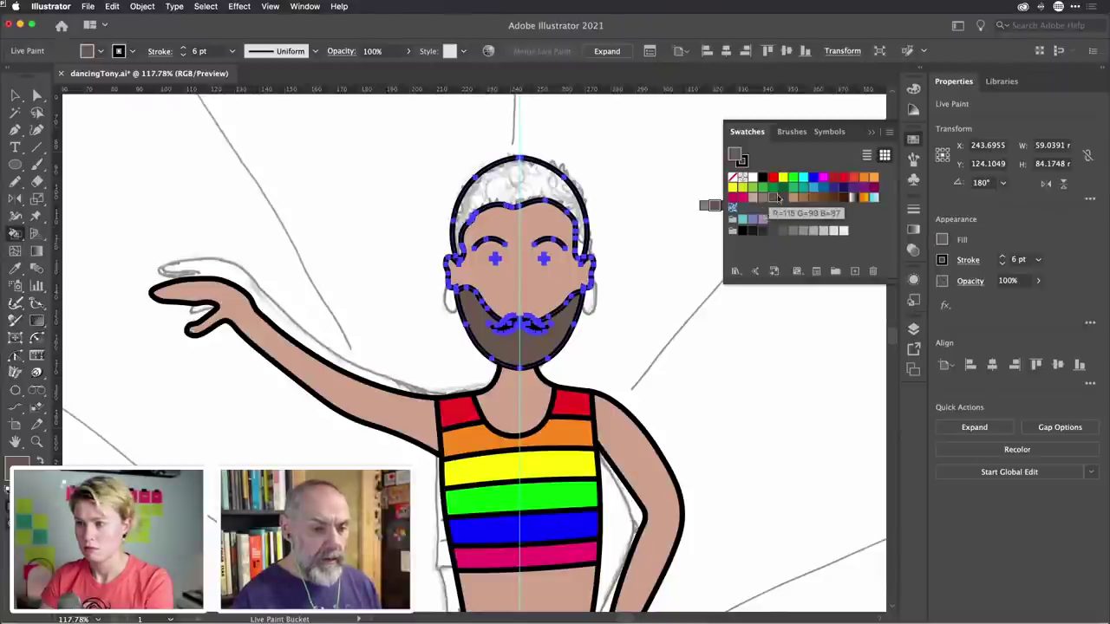
{"action": "left_click", "coordinate": [545, 189]}
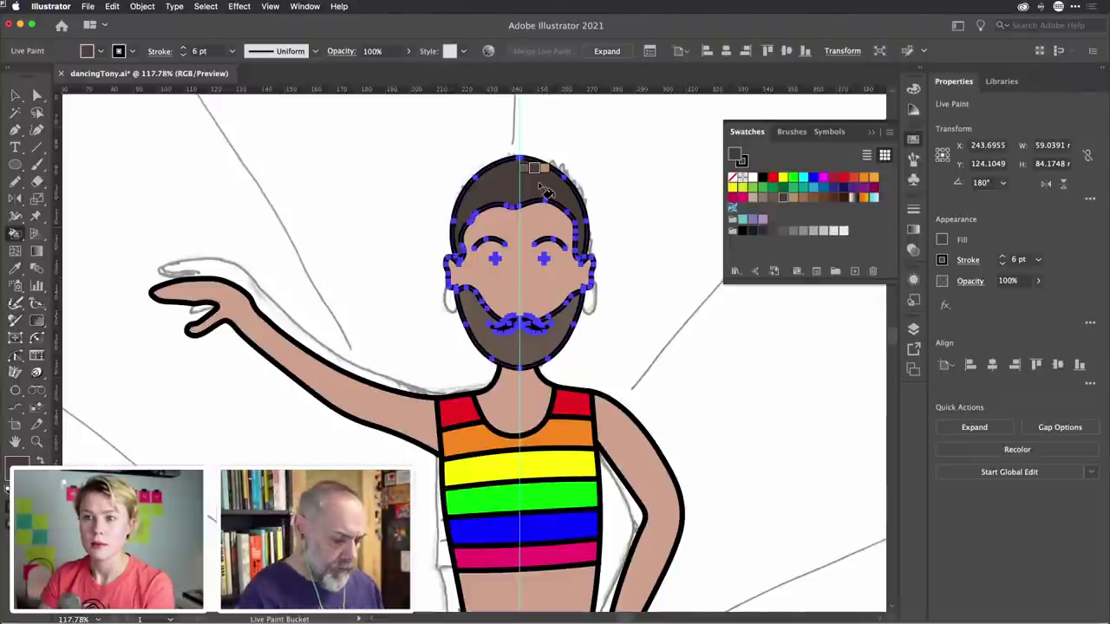
{"action": "scroll", "coordinate": [546, 192], "scroll_direction": "down", "scroll_amount": 5}
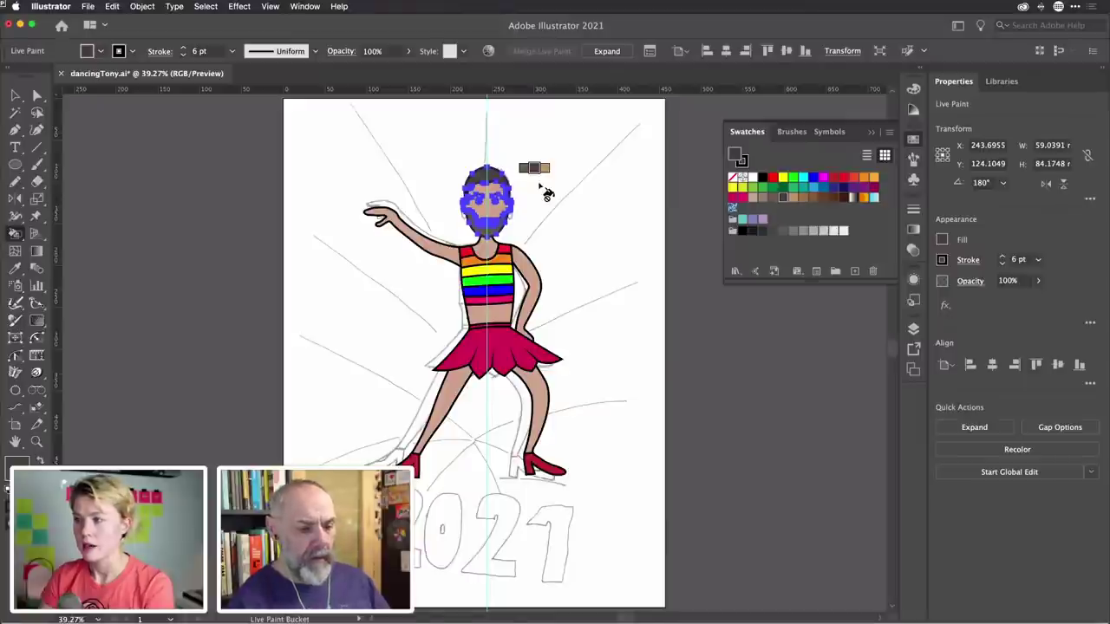
Deselect the head on empty artboard and switch to the Type tool
{"action": "key", "text": "v"}
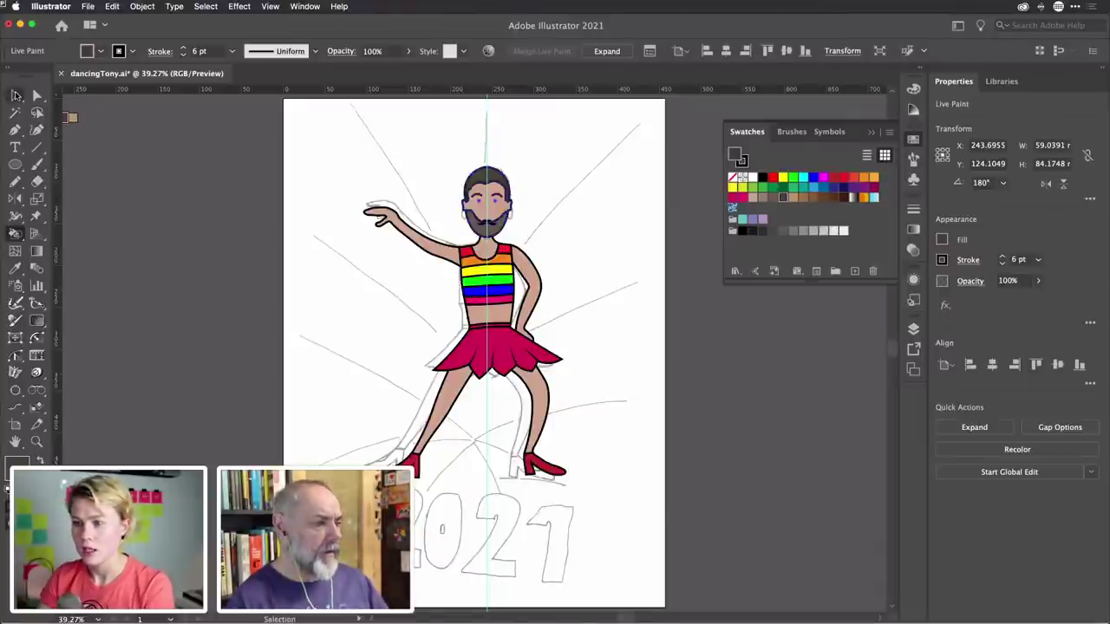
{"action": "left_click", "coordinate": [377, 161]}
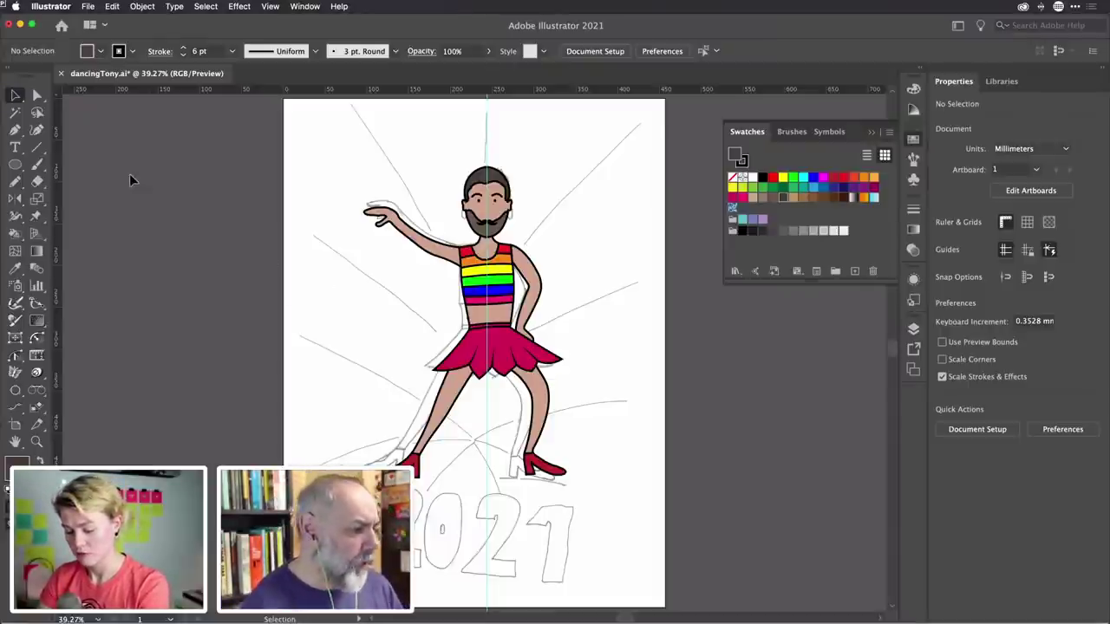
{"action": "left_click", "coordinate": [13, 149]}
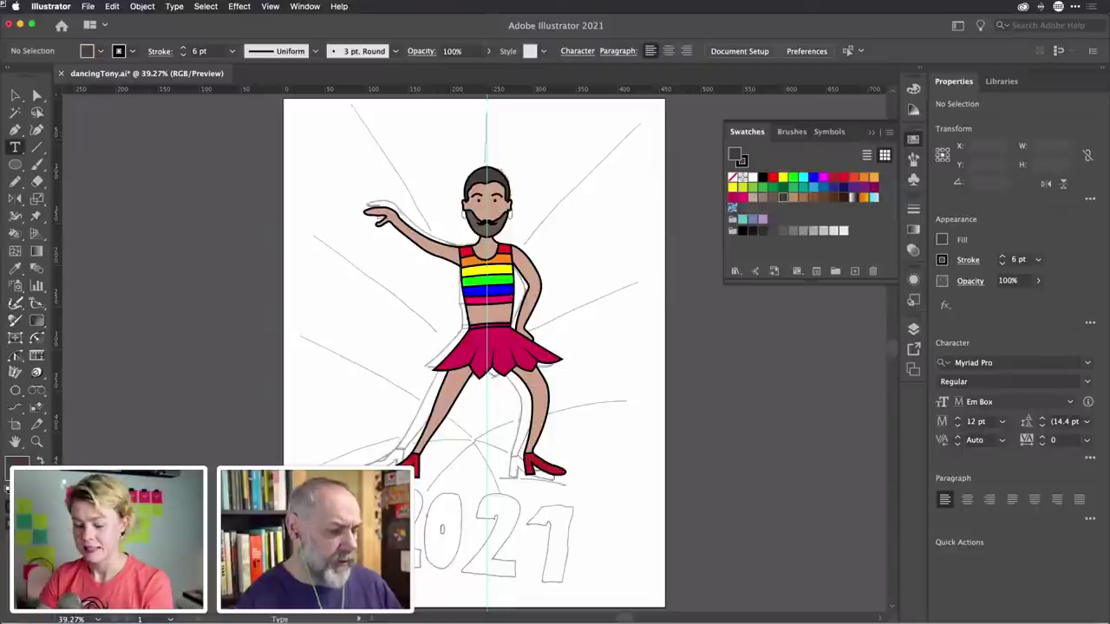
Type 2021 below the dancer, enlarge it greatly and move it over the sketched numbers
{"action": "left_click", "coordinate": [441, 531]}
{"action": "type", "text": "2"}
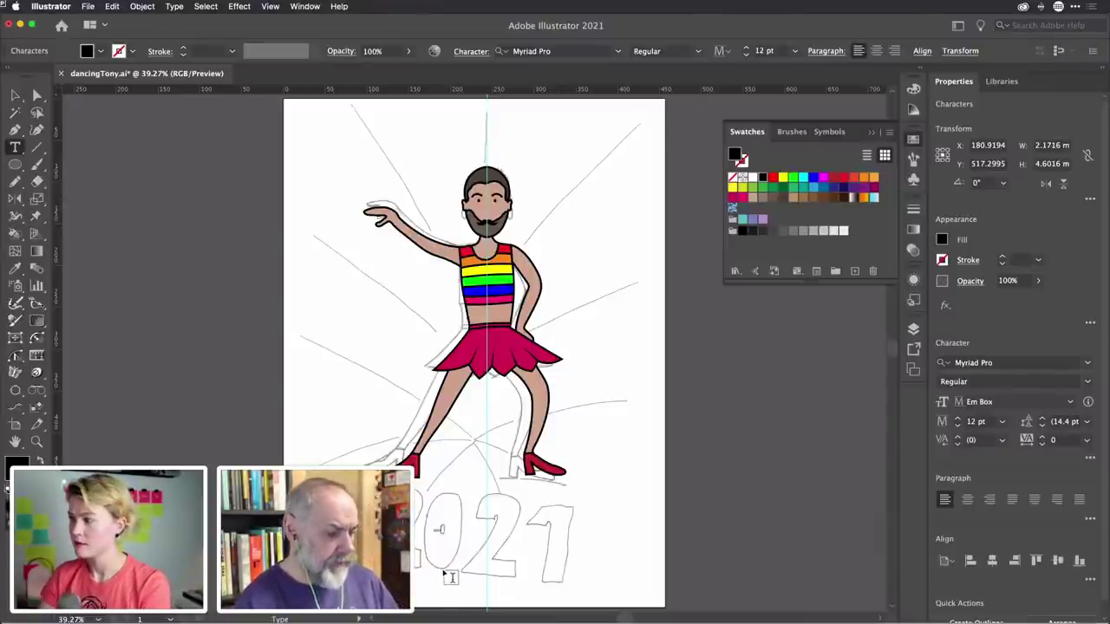
{"action": "key", "text": "Escape"}
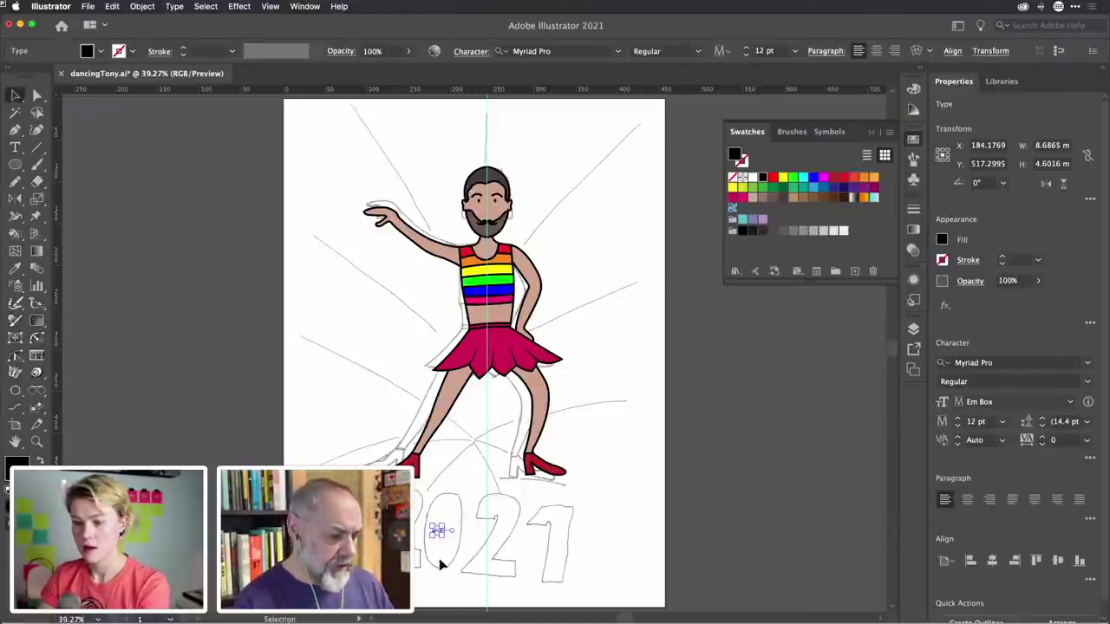
{"action": "left_click_drag", "start_coordinate": [444, 539], "coordinate": [155, 381]}
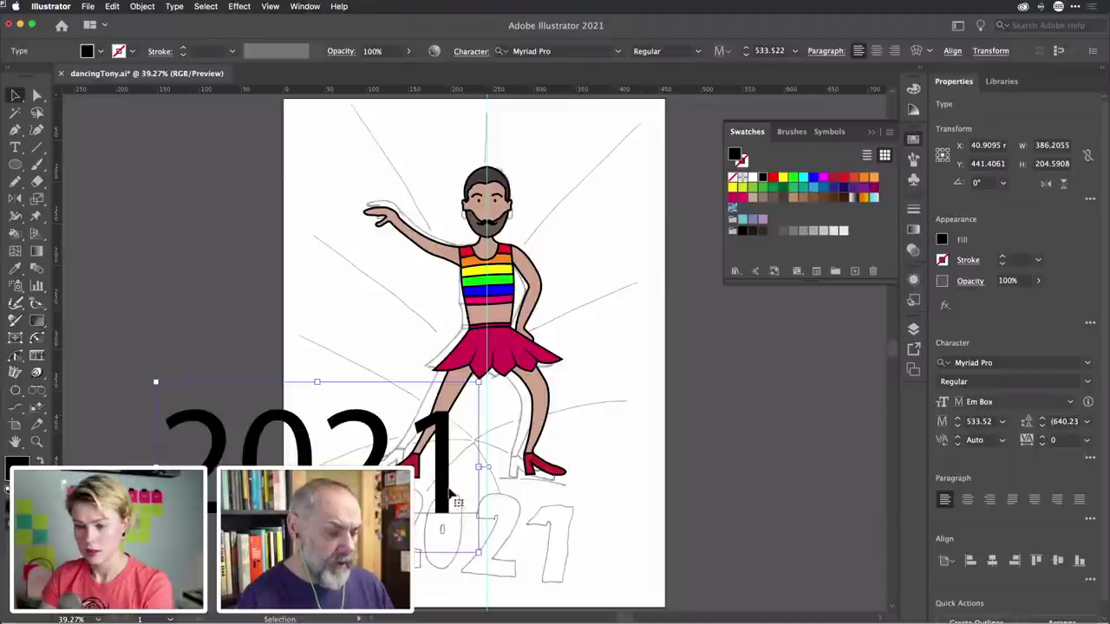
{"action": "left_click_drag", "start_coordinate": [449, 493], "coordinate": [608, 556]}
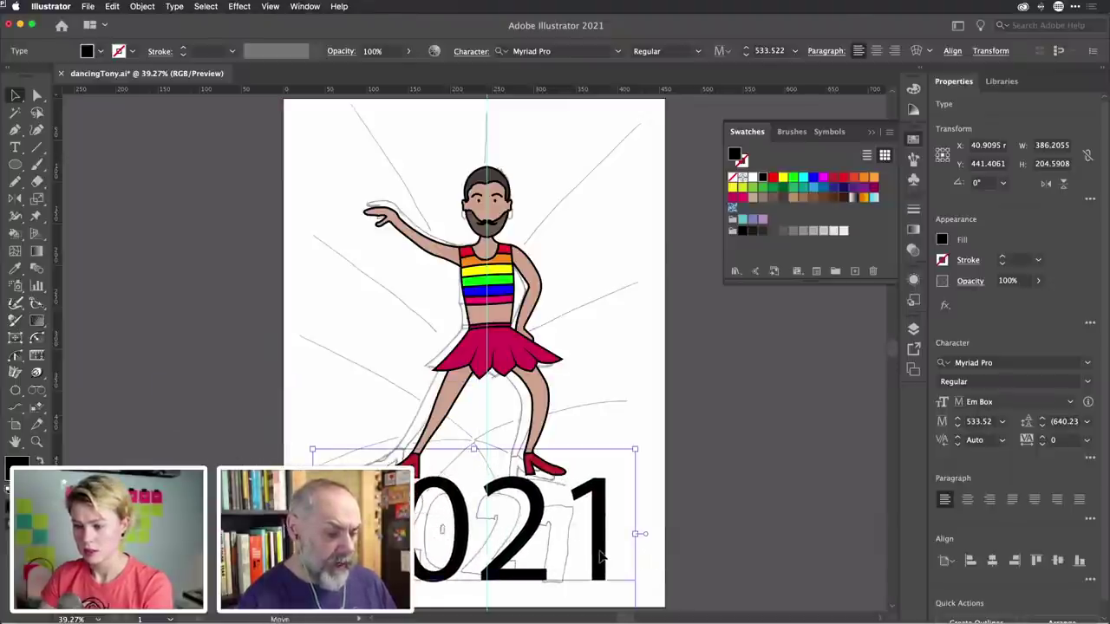
Set the 2021 font to Blenny Black and shift the text slightly left and down
{"action": "left_click", "coordinate": [578, 50]}
{"action": "type", "text": "blenn"}
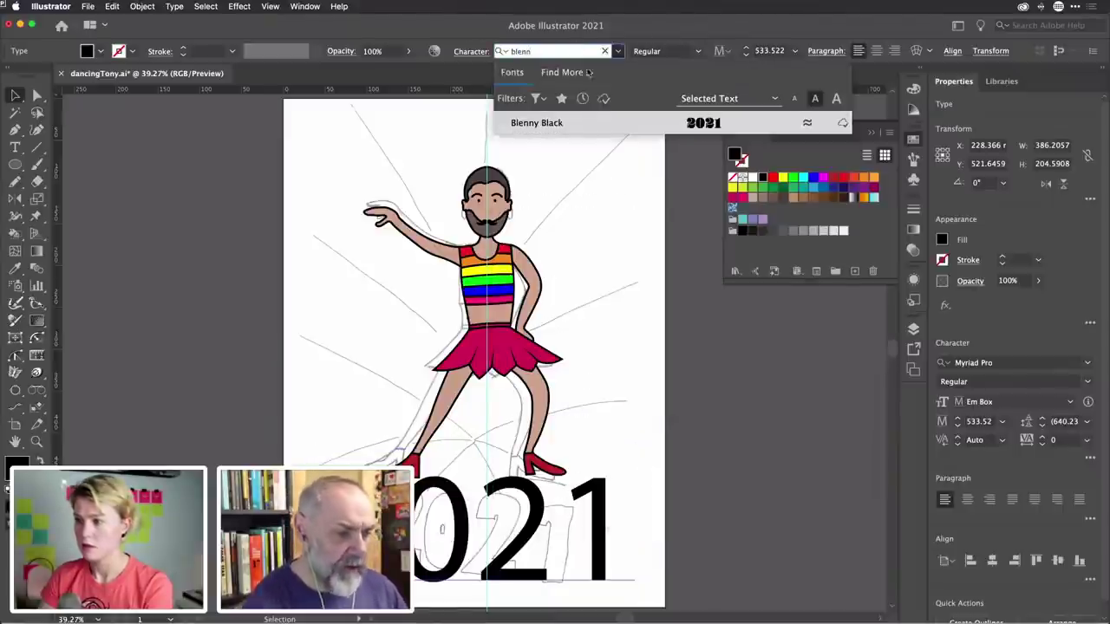
{"action": "left_click", "coordinate": [593, 122]}
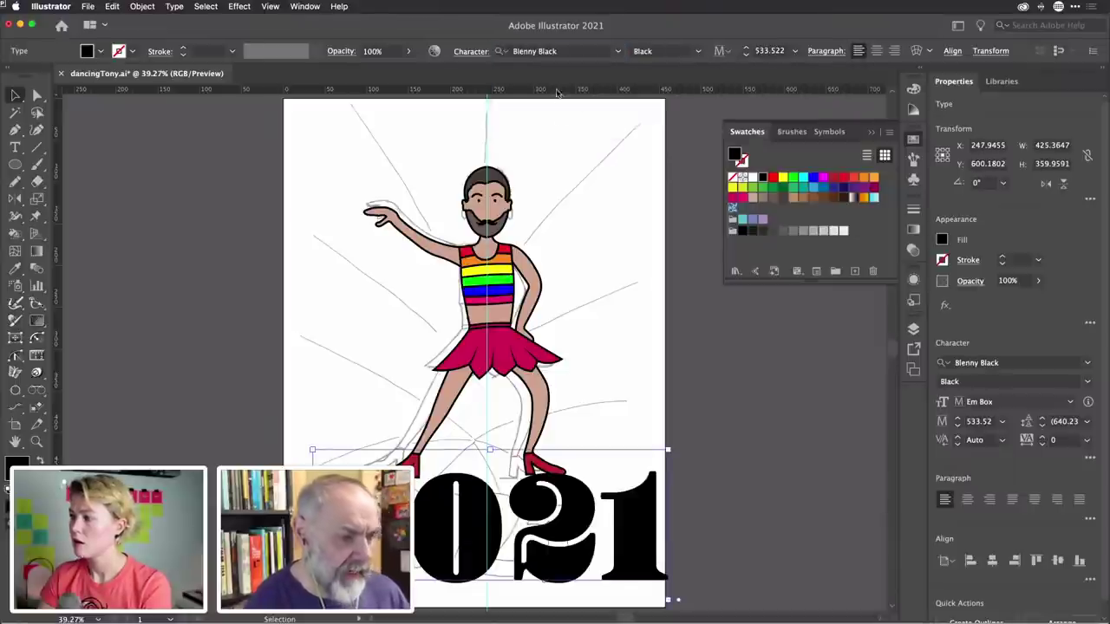
{"action": "left_click_drag", "start_coordinate": [630, 518], "coordinate": [613, 520]}
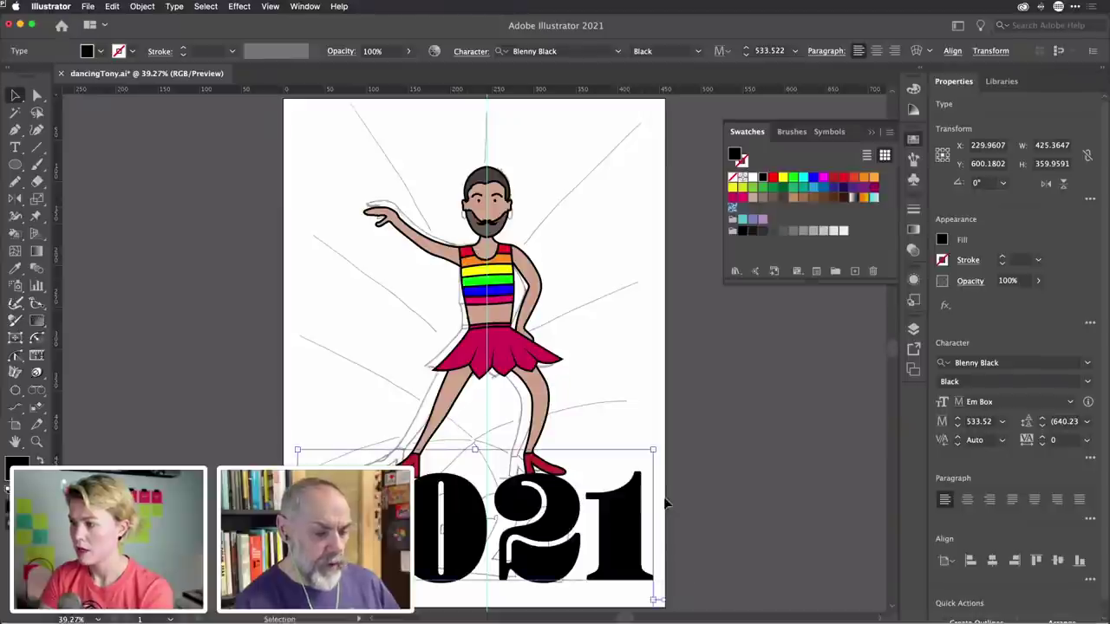
{"action": "left_click", "coordinate": [713, 484]}
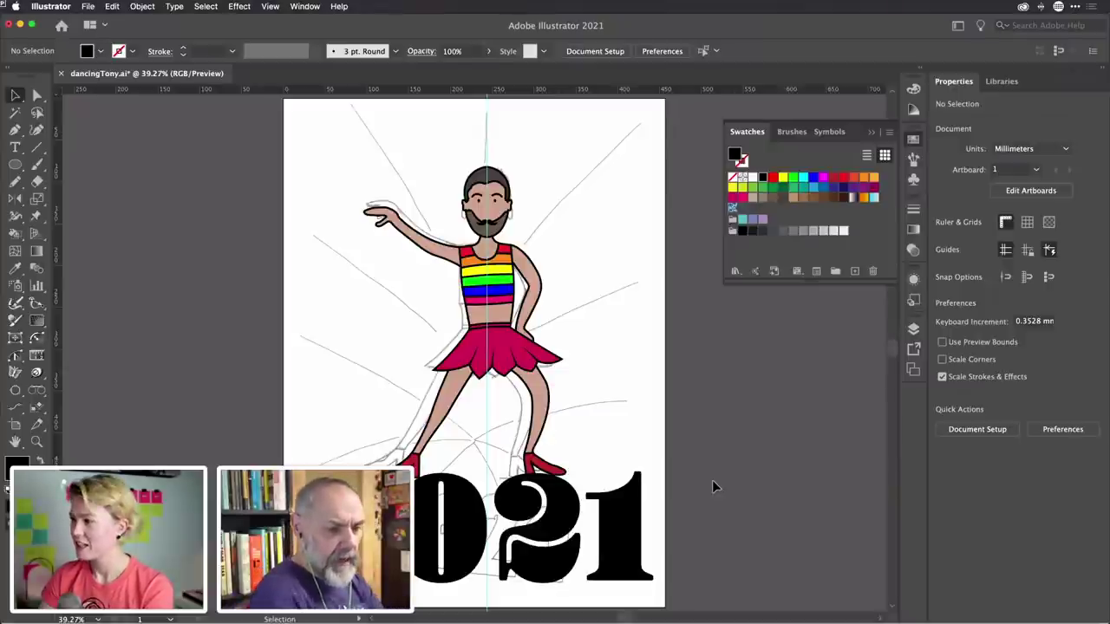
{"action": "left_click", "coordinate": [631, 517]}
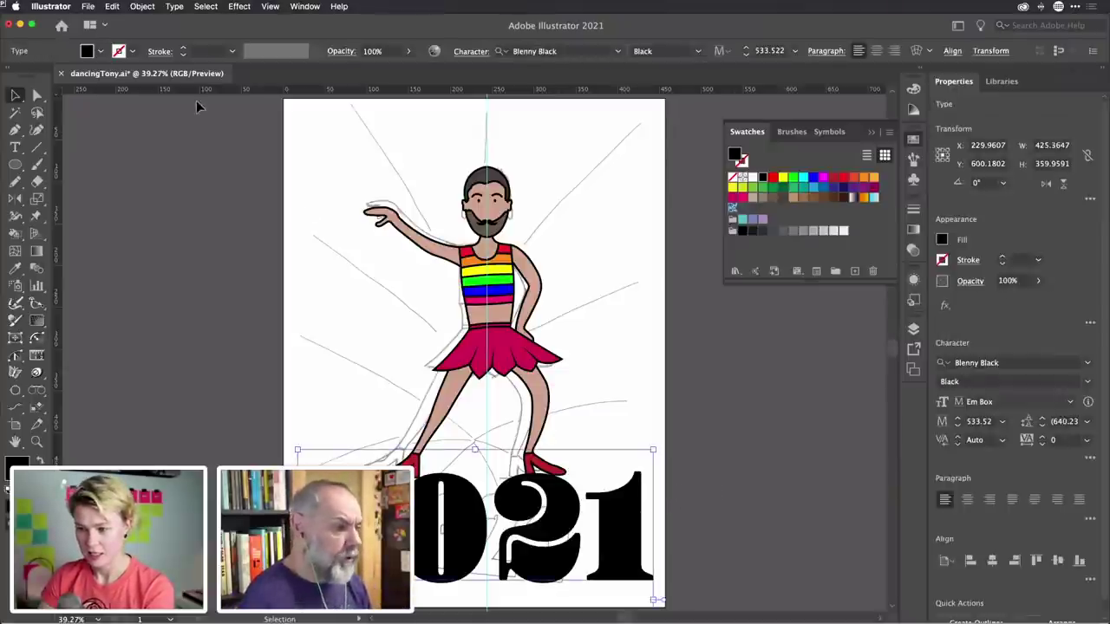
{"action": "left_click", "coordinate": [102, 51]}
Fill the 2021 text white and show the pink background layer
{"action": "left_click", "coordinate": [32, 79]}
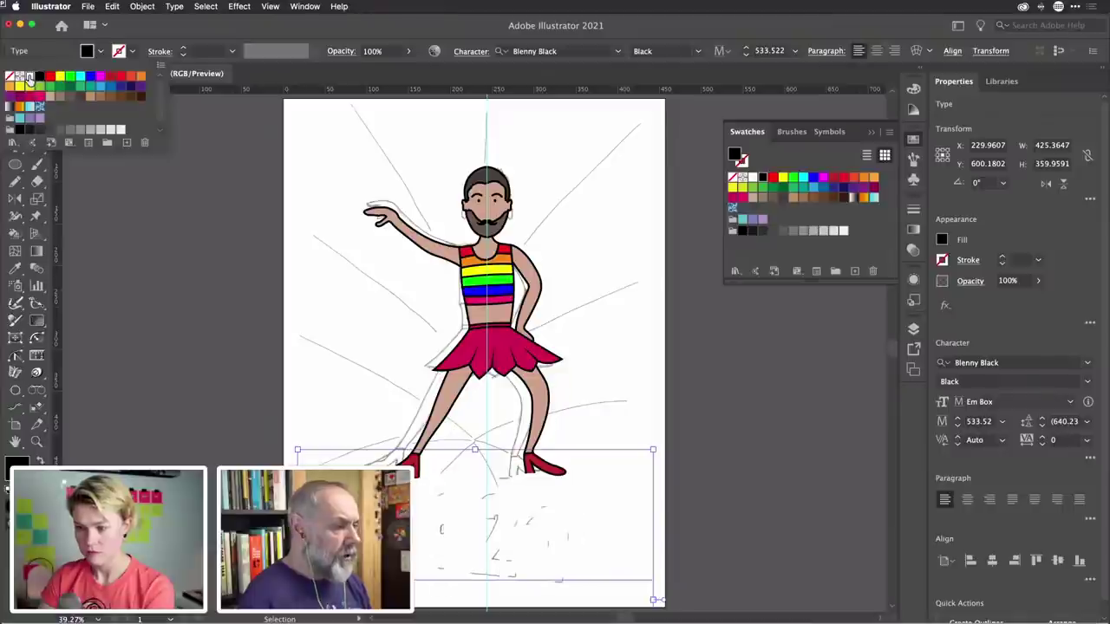
{"action": "left_click", "coordinate": [913, 328]}
{"action": "left_click", "coordinate": [734, 375]}
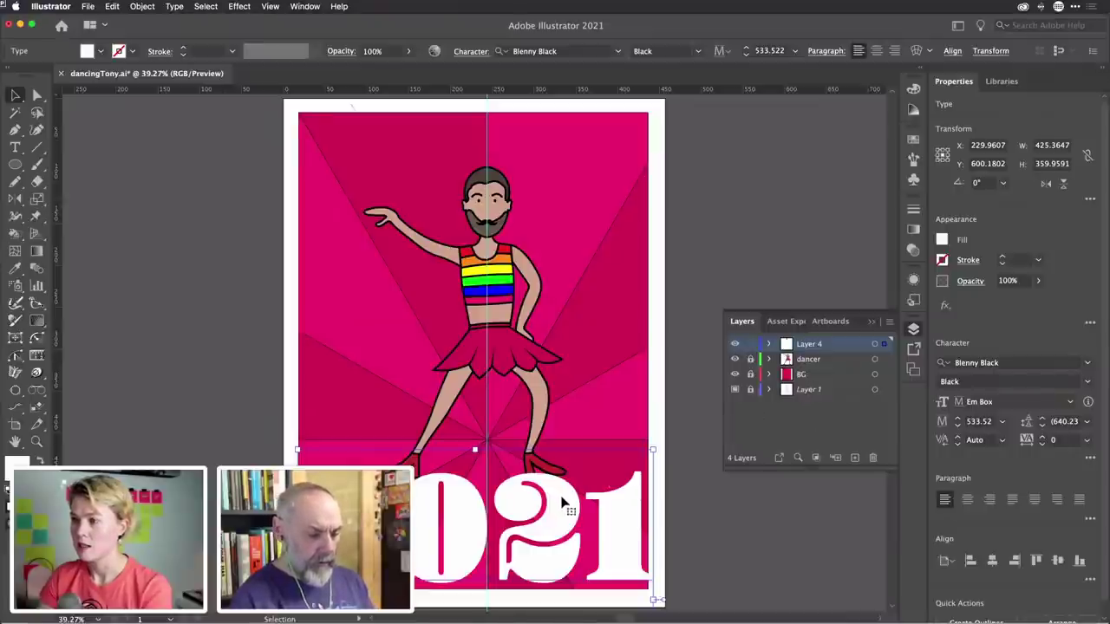
Nudge the 2021 text slightly left and down, then save the document
{"action": "left_click_drag", "start_coordinate": [562, 503], "coordinate": [561, 505]}
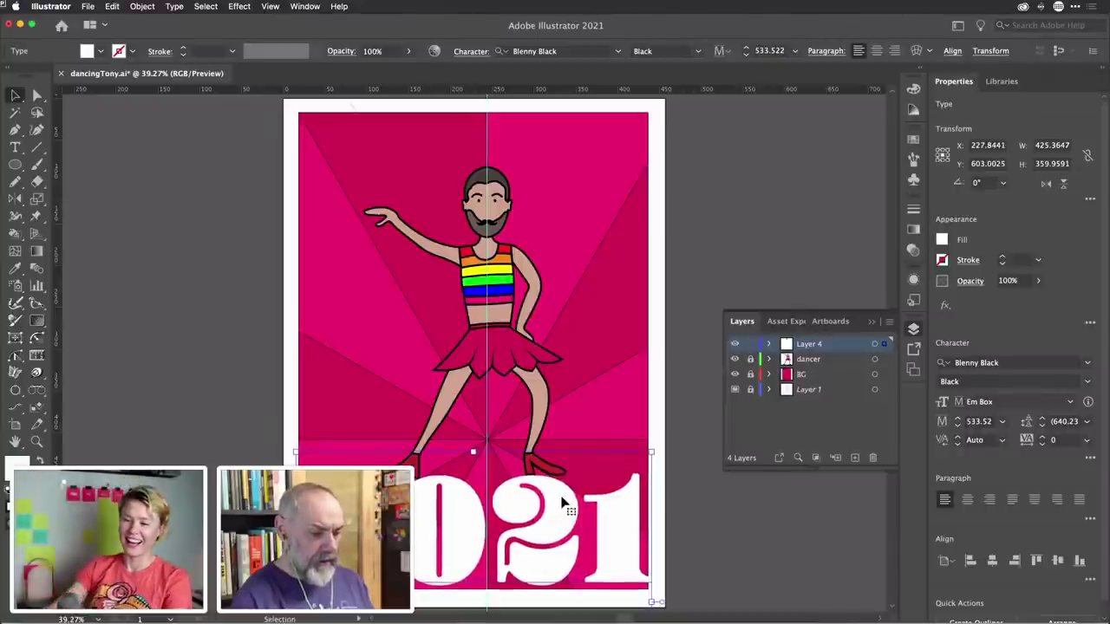
{"action": "left_click", "coordinate": [687, 392]}
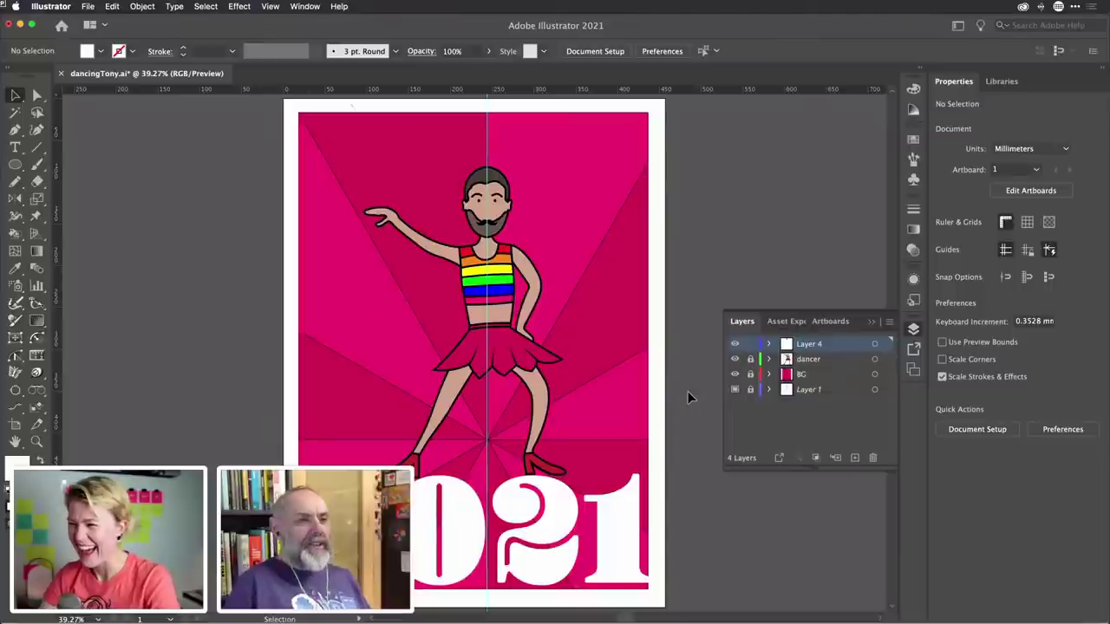
{"action": "key", "text": "super+s"}
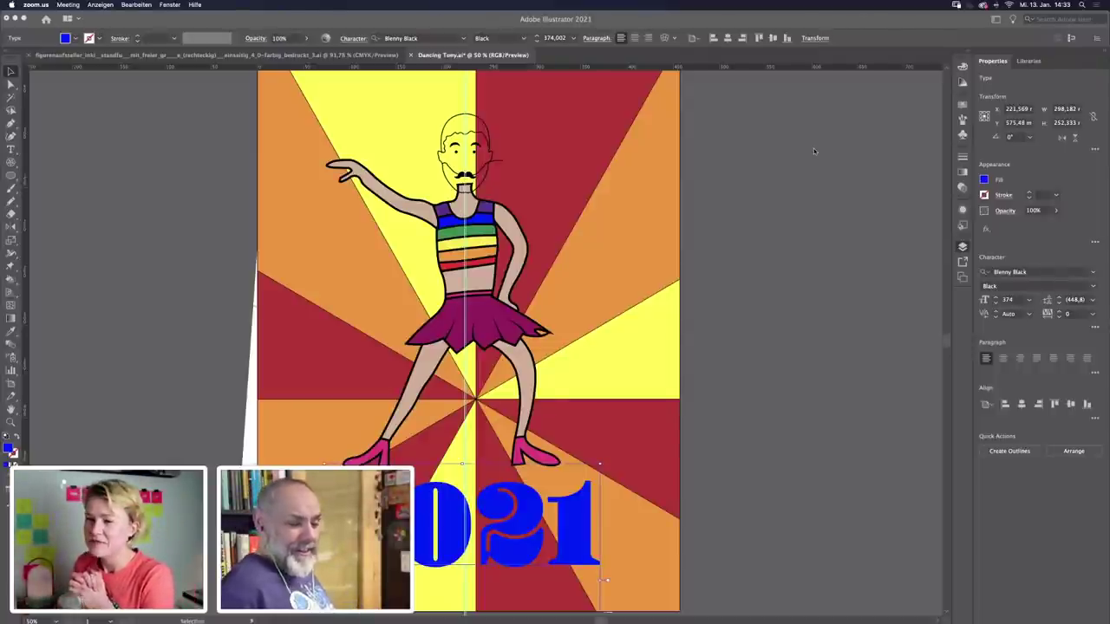
Zoom in on the blue 2021, close the Layers panel and scroll up to the dancer's head
{"action": "scroll", "coordinate": [814, 149], "scroll_direction": "up", "scroll_amount": 2}
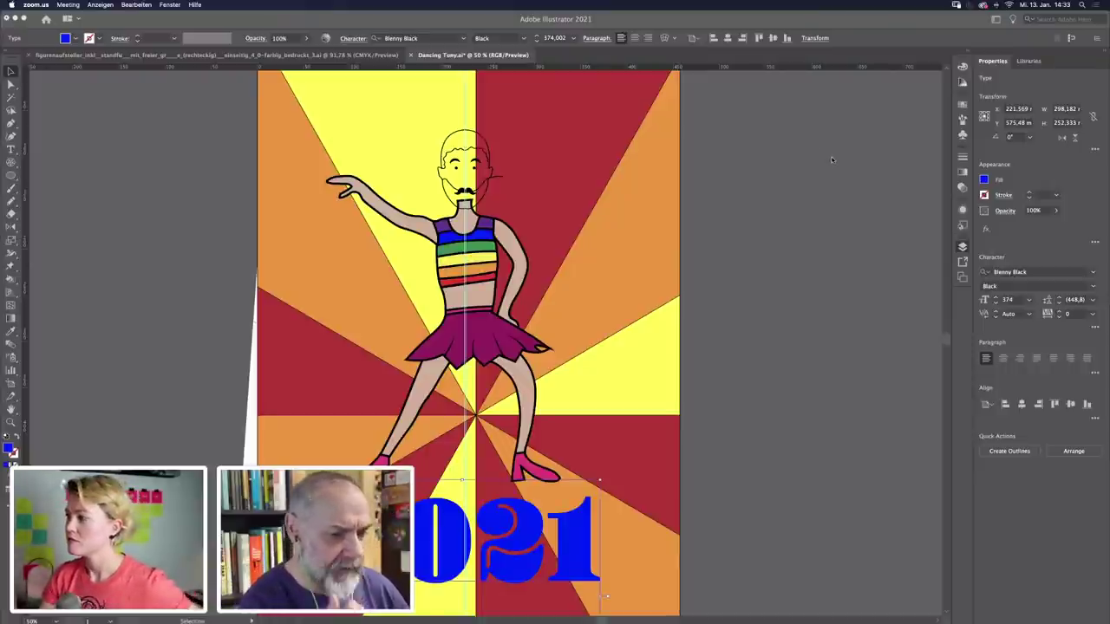
{"action": "left_click", "coordinate": [671, 165]}
{"action": "key", "text": "super+plus"}
{"action": "key", "text": "super+plus"}
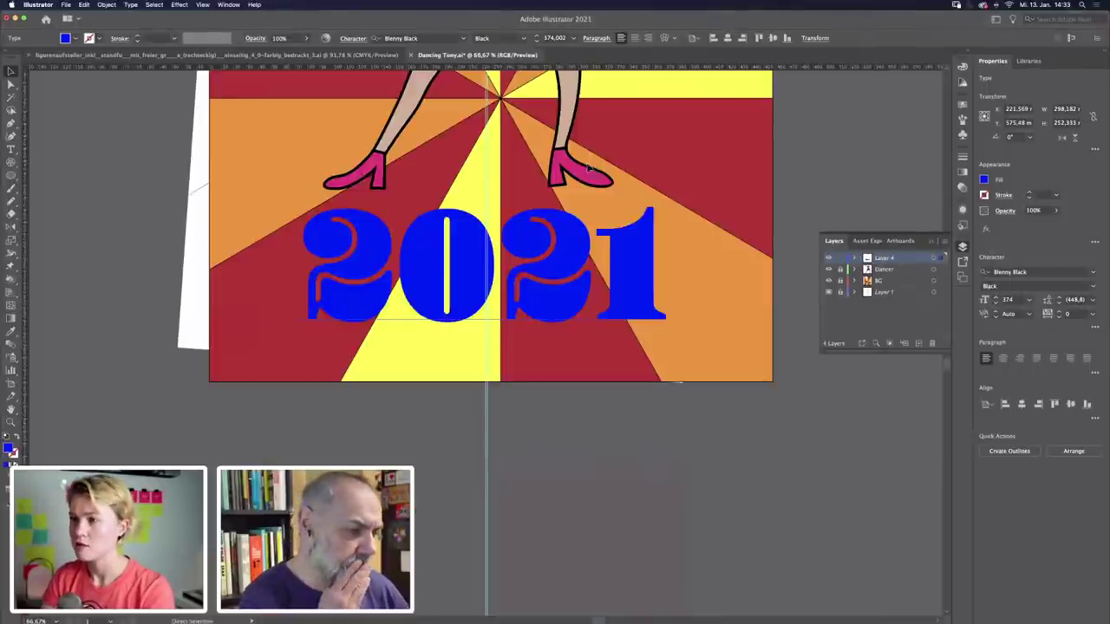
{"action": "scroll", "coordinate": [621, 188], "scroll_direction": "up", "scroll_amount": 10}
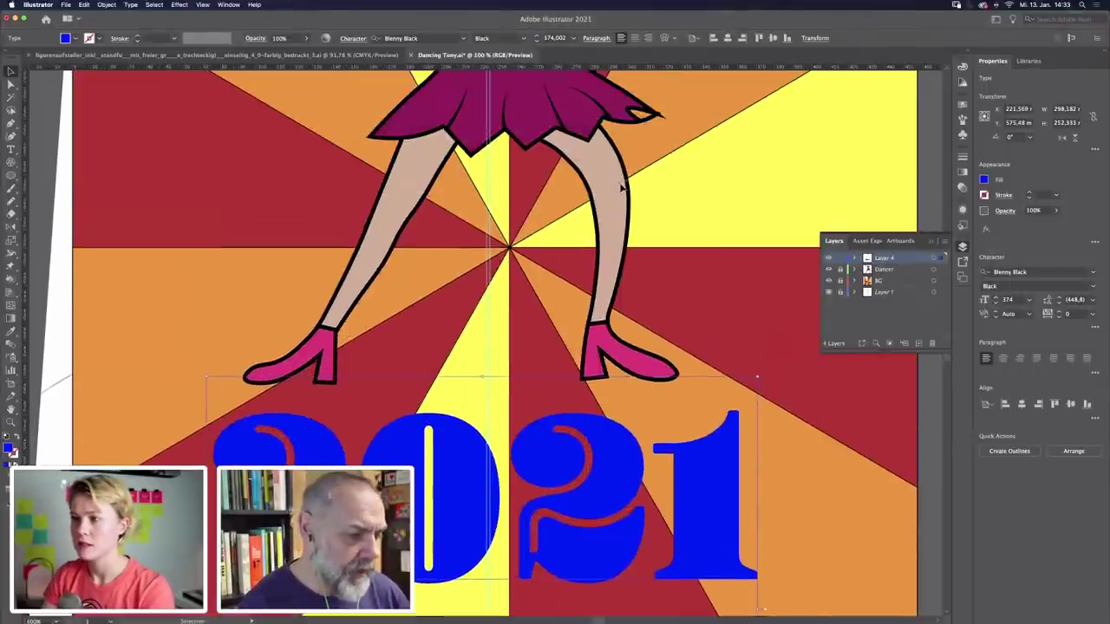
{"action": "scroll", "coordinate": [621, 187], "scroll_direction": "up", "scroll_amount": 5}
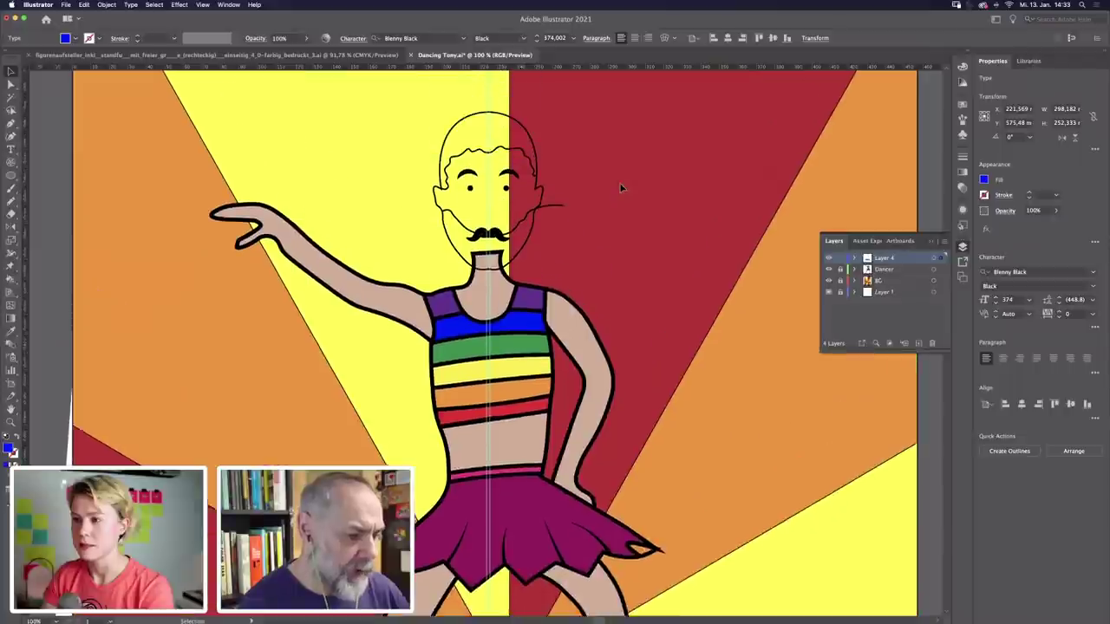
{"action": "key", "text": "super+plus"}
{"action": "scroll", "coordinate": [607, 187], "scroll_direction": "up", "scroll_amount": 3}
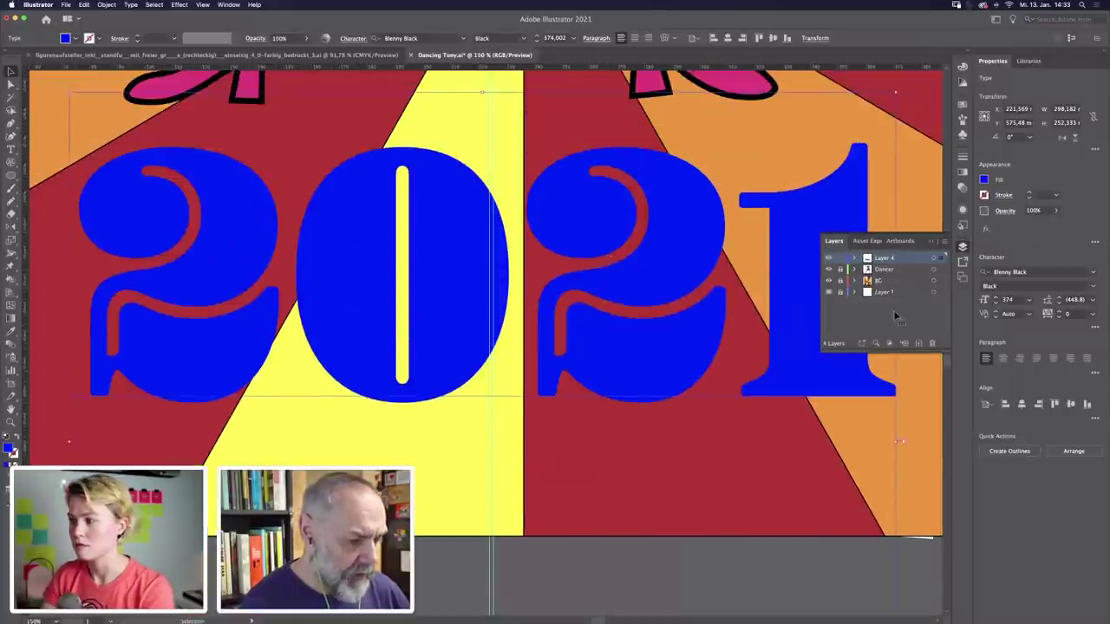
{"action": "left_click", "coordinate": [933, 244]}
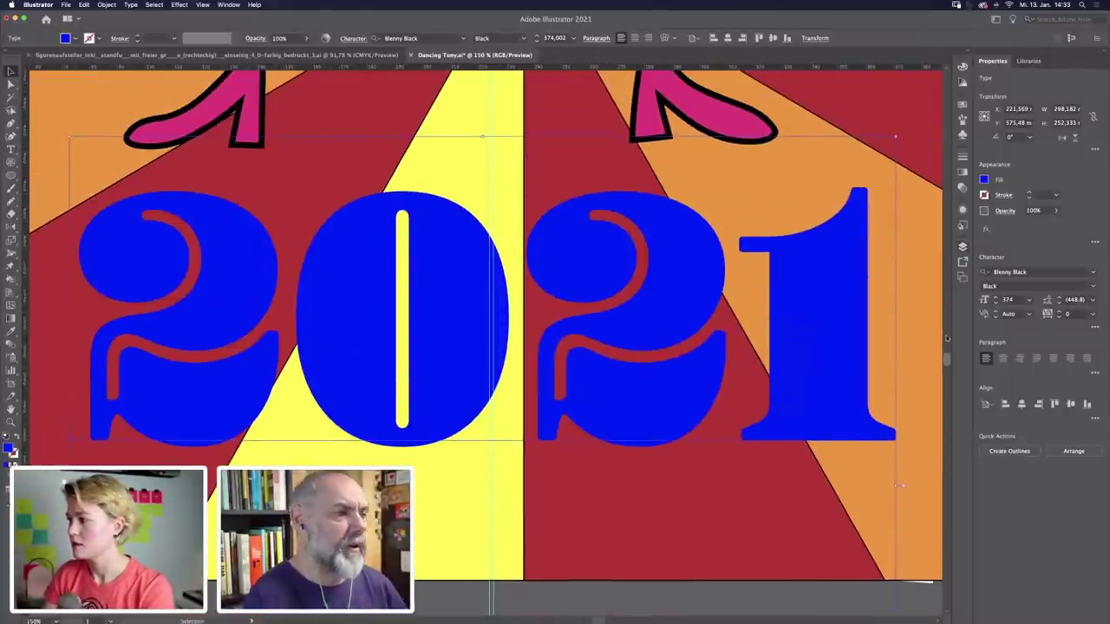
{"action": "scroll", "coordinate": [948, 327], "scroll_direction": "up", "scroll_amount": 15}
{"action": "scroll", "coordinate": [947, 327], "scroll_direction": "down", "scroll_amount": 15}
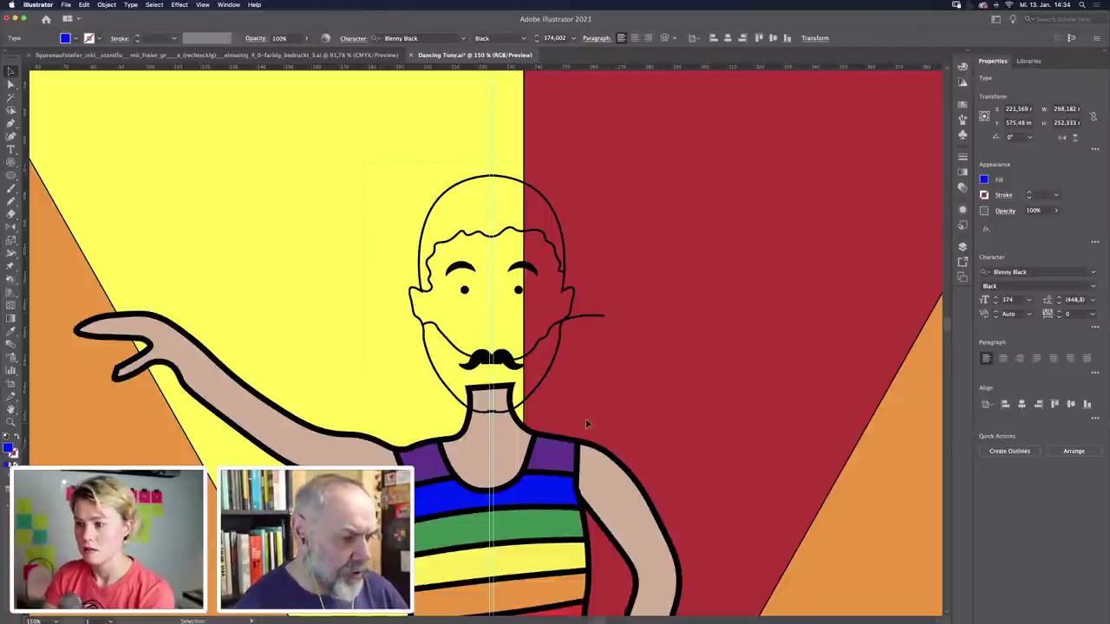
{"action": "left_click_drag", "start_coordinate": [364, 162], "coordinate": [604, 423]}
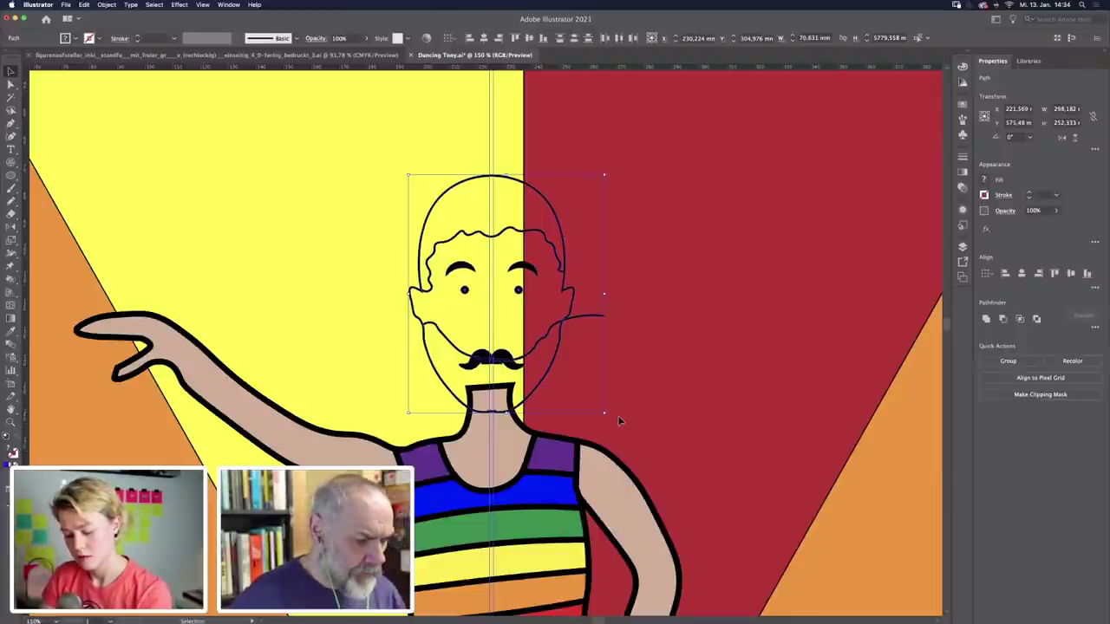
{"action": "key", "text": "shift+m"}
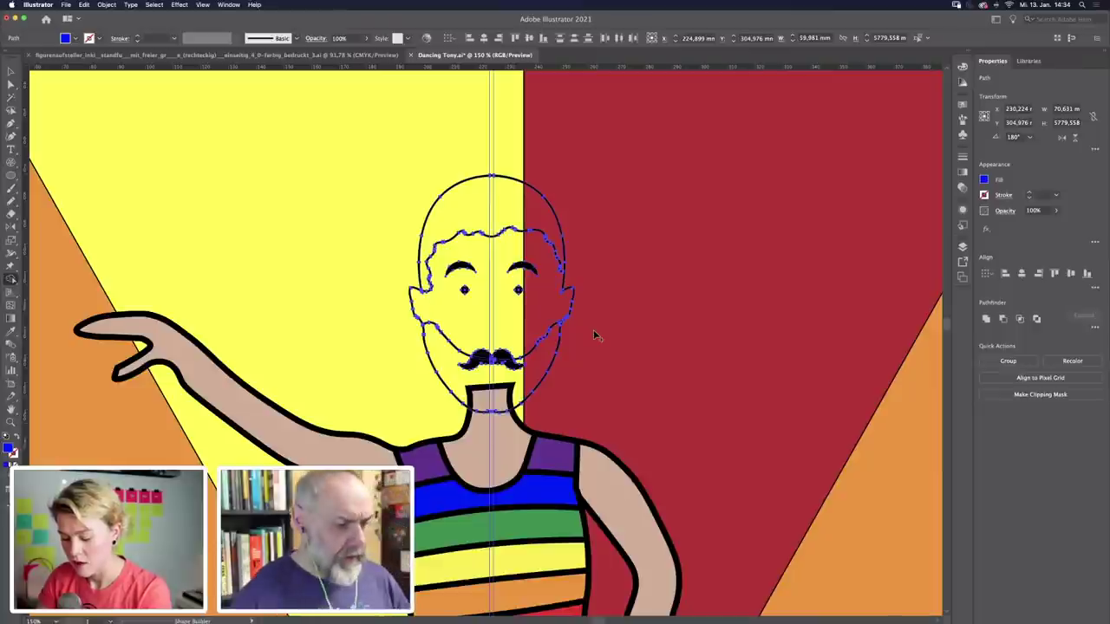
{"action": "key", "text": "v"}
{"action": "key", "text": "shift+m"}
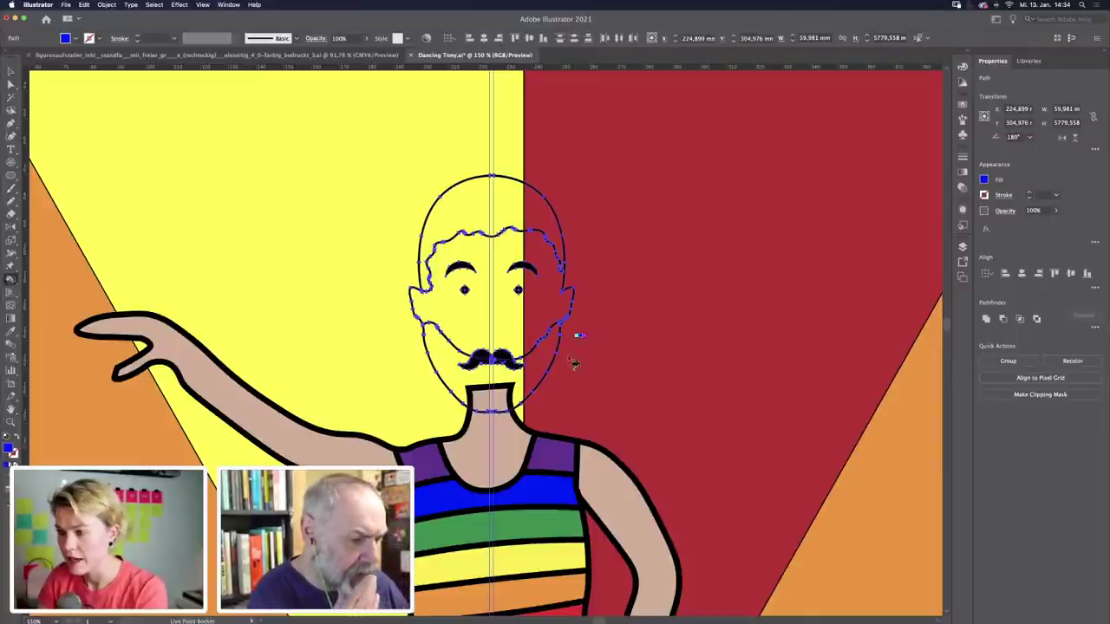
{"action": "key", "text": "k"}
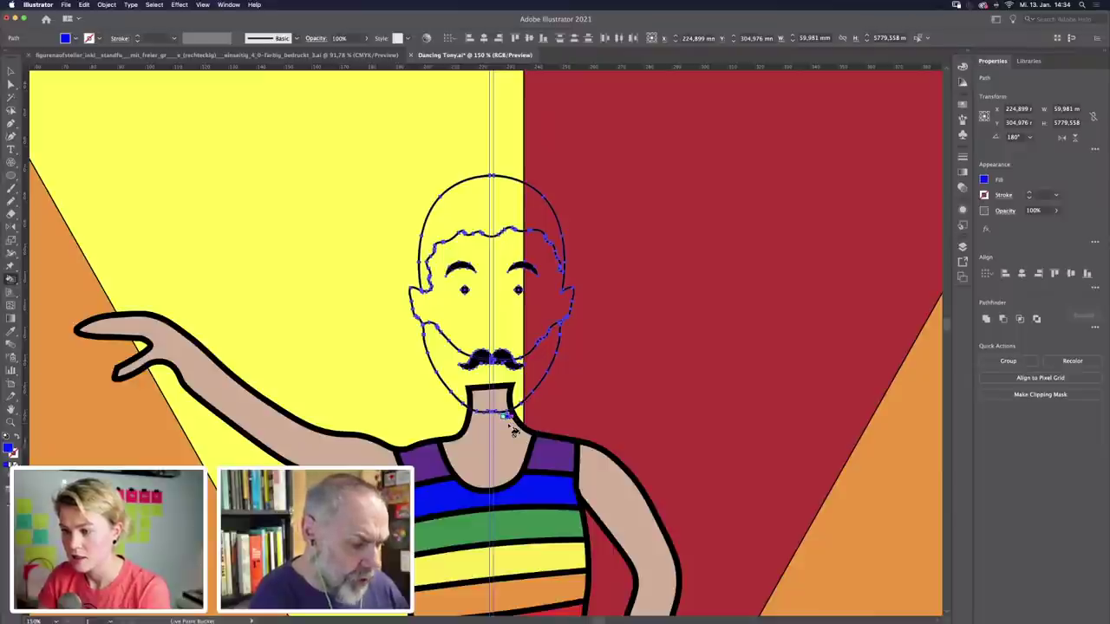
{"action": "left_click", "coordinate": [510, 427], "text": "alt"}
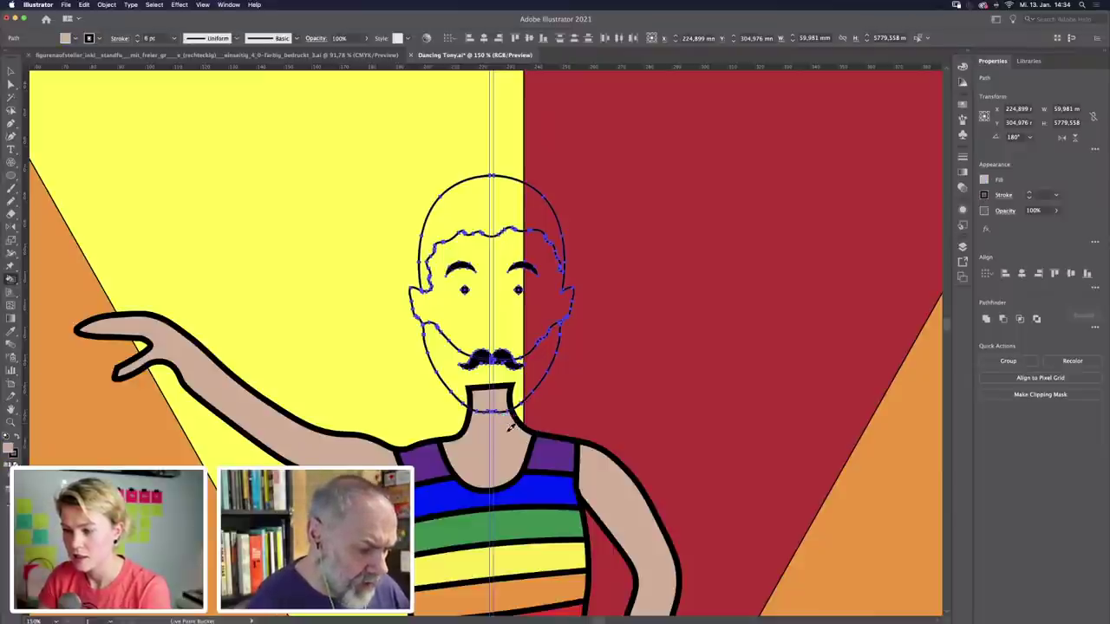
{"action": "left_click", "coordinate": [511, 318]}
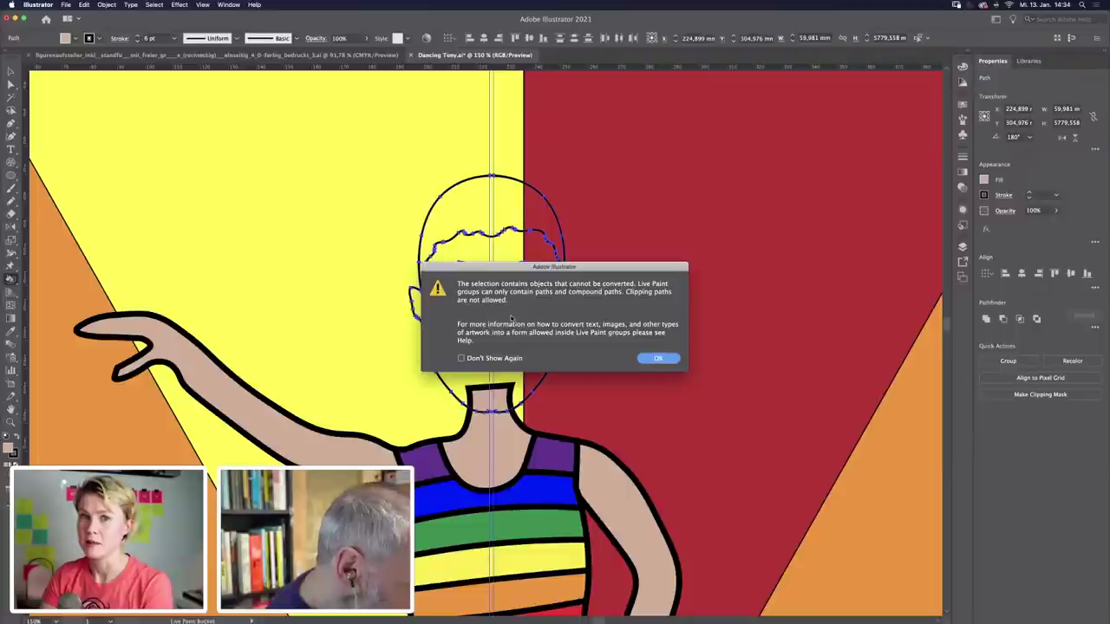
{"action": "left_click", "coordinate": [657, 360]}
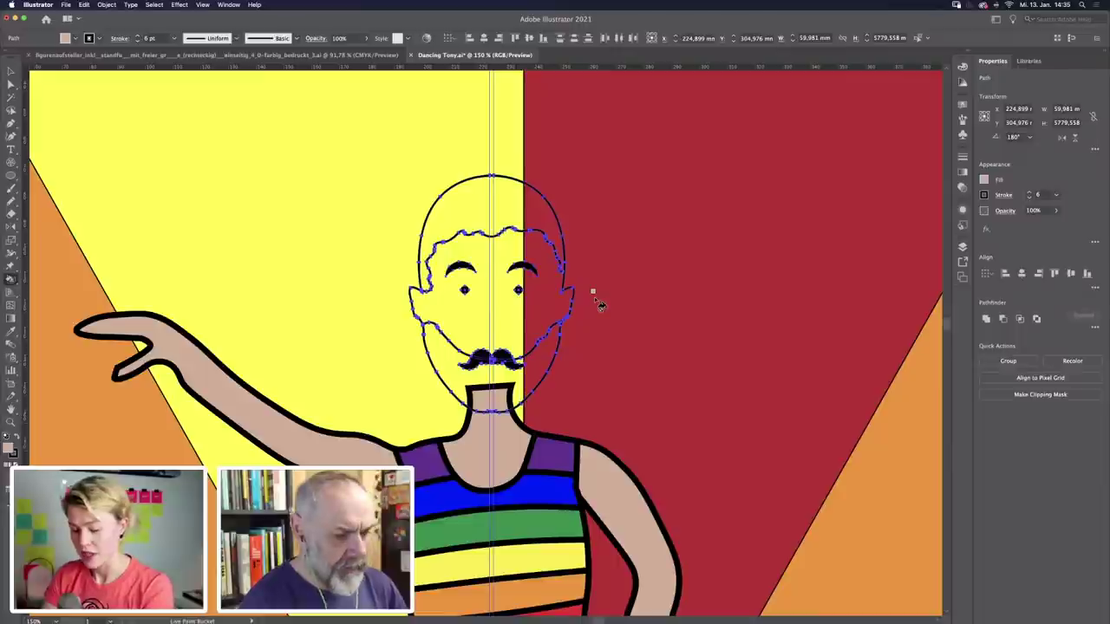
{"action": "left_click", "coordinate": [342, 265]}
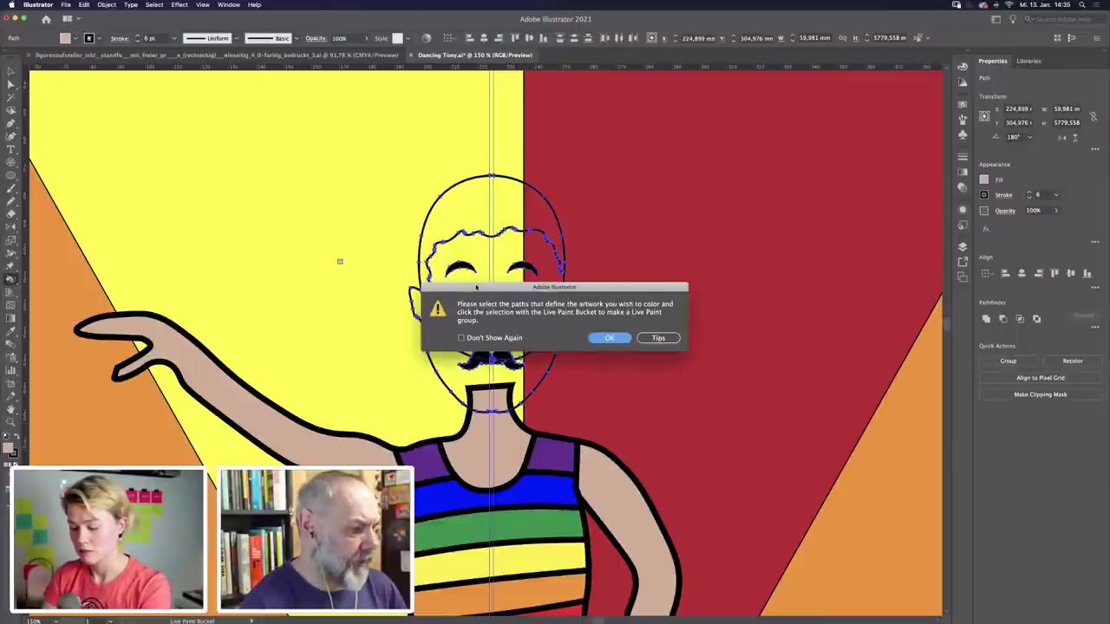
{"action": "left_click", "coordinate": [610, 338]}
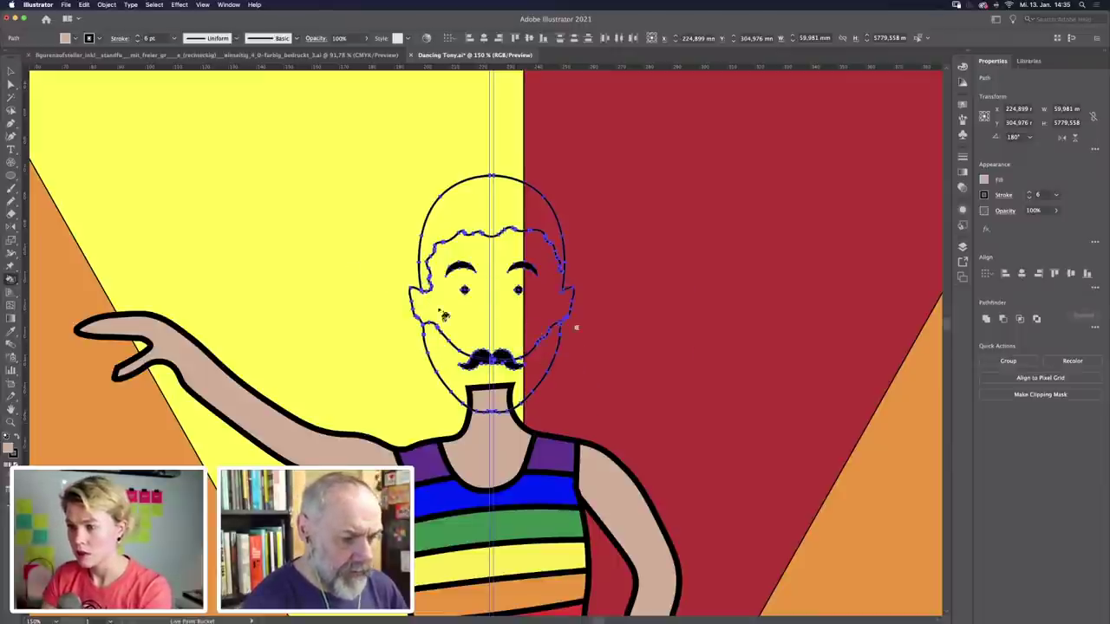
{"action": "key", "text": "v"}
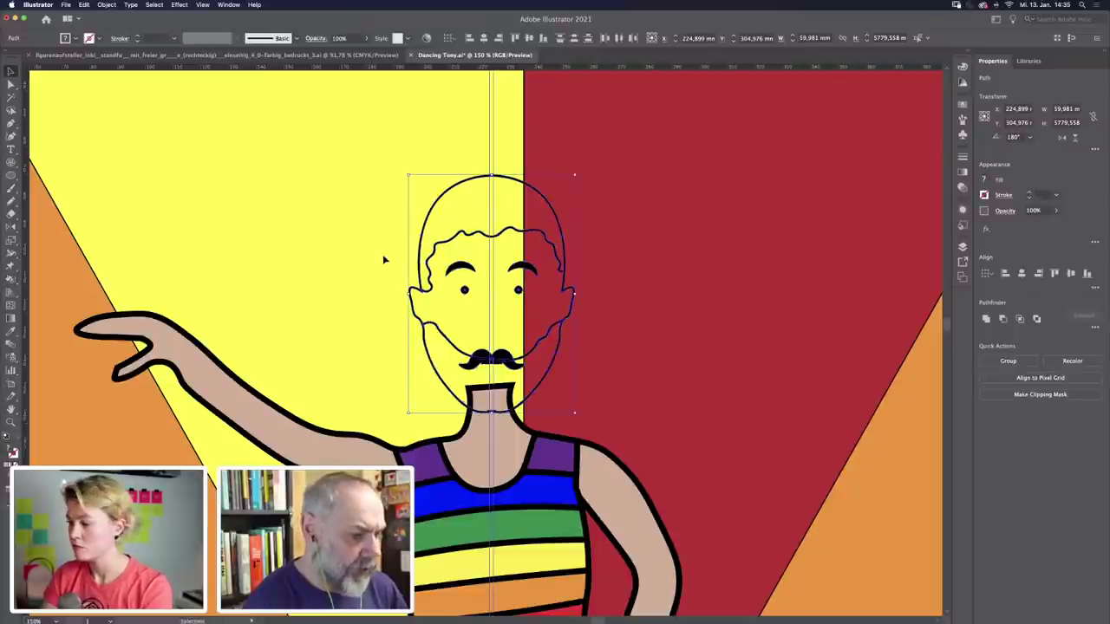
{"action": "left_click", "coordinate": [382, 255]}
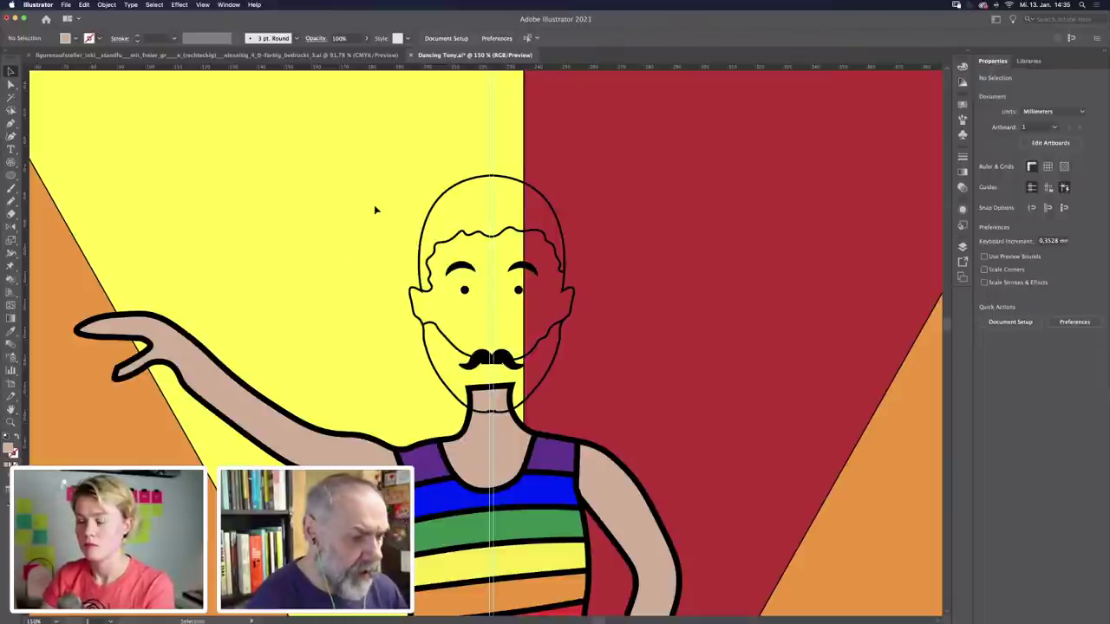
{"action": "left_click", "coordinate": [444, 201]}
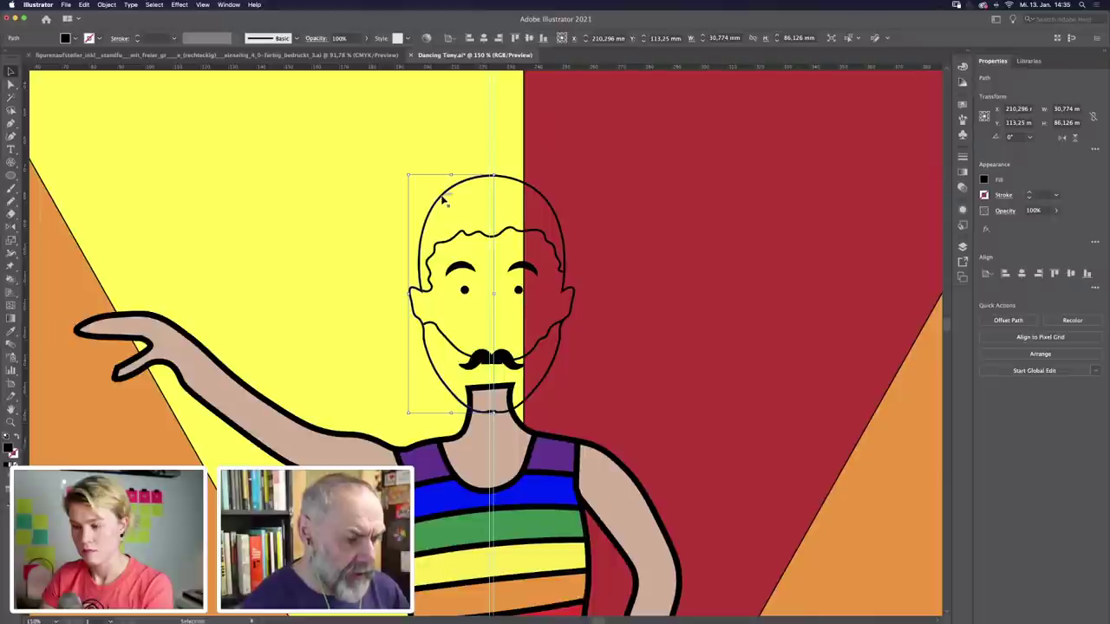
{"action": "left_click", "coordinate": [538, 198], "text": "shift"}
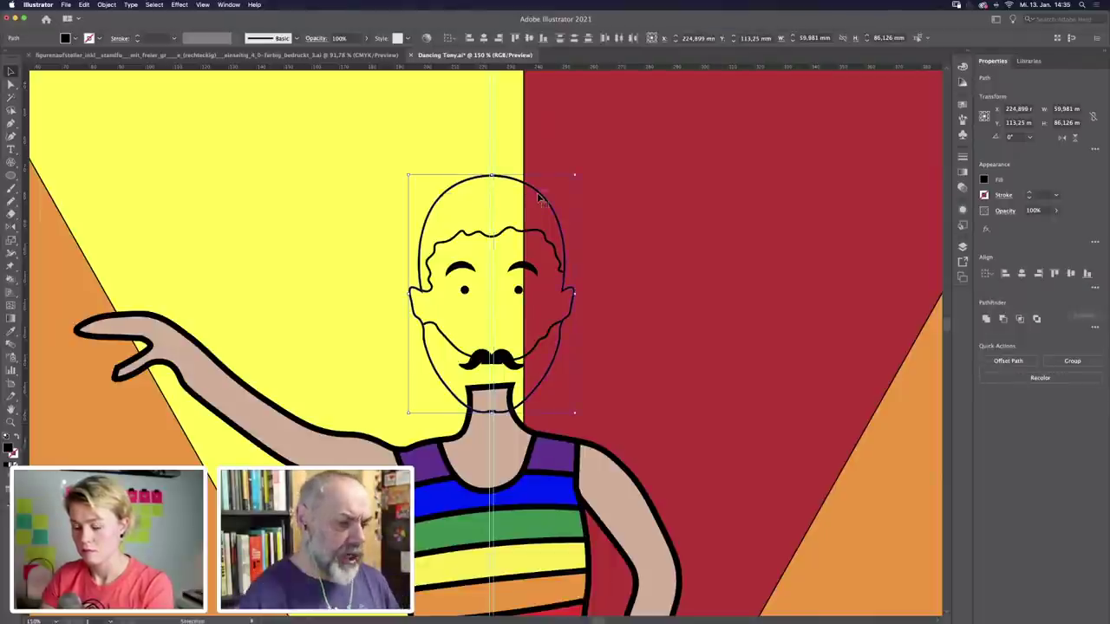
{"action": "key", "text": "a"}
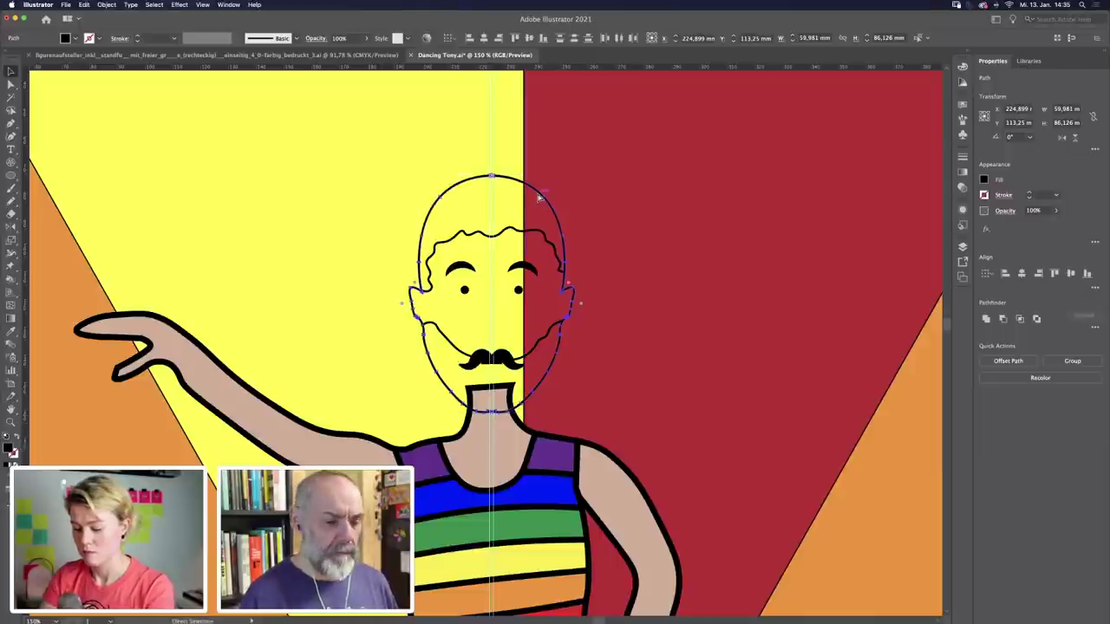
{"action": "key", "text": "super+j"}
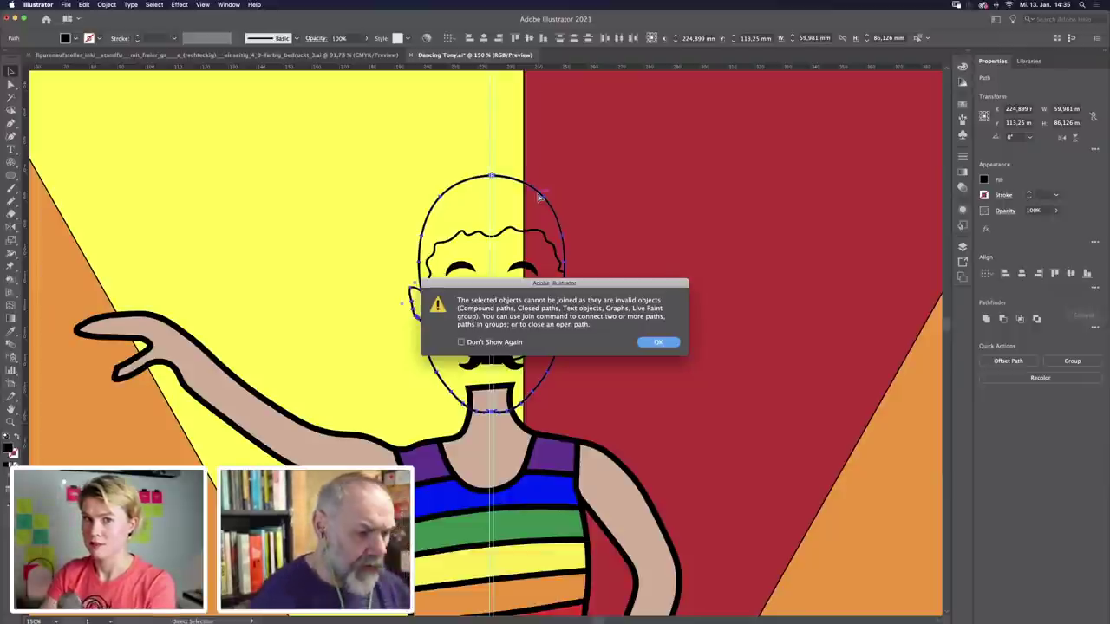
{"action": "left_click", "coordinate": [657, 343]}
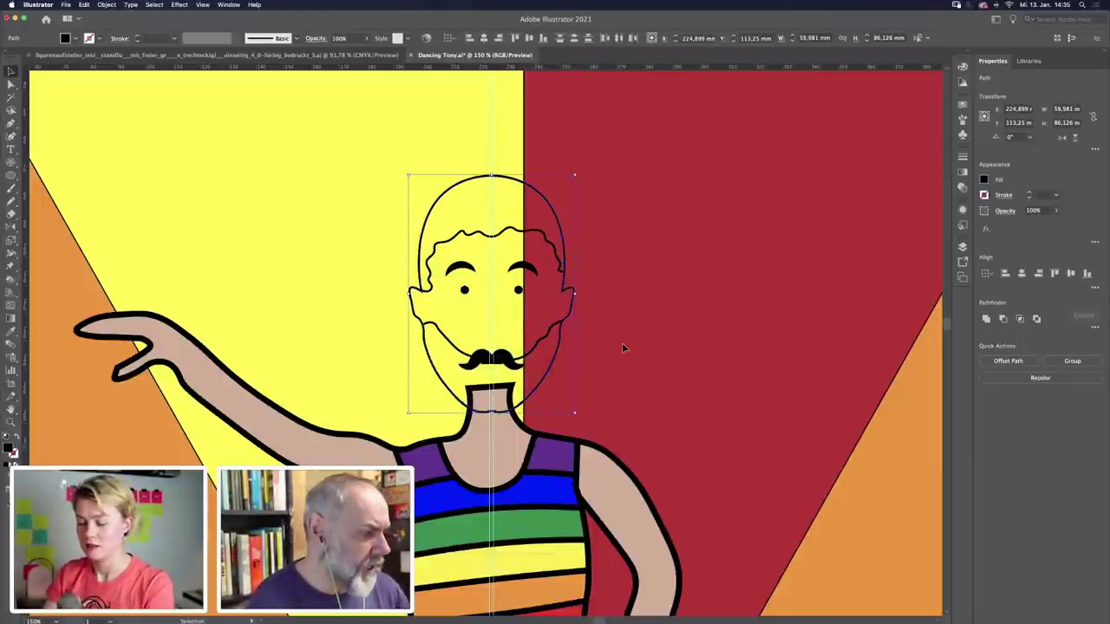
{"action": "left_click", "coordinate": [107, 5]}
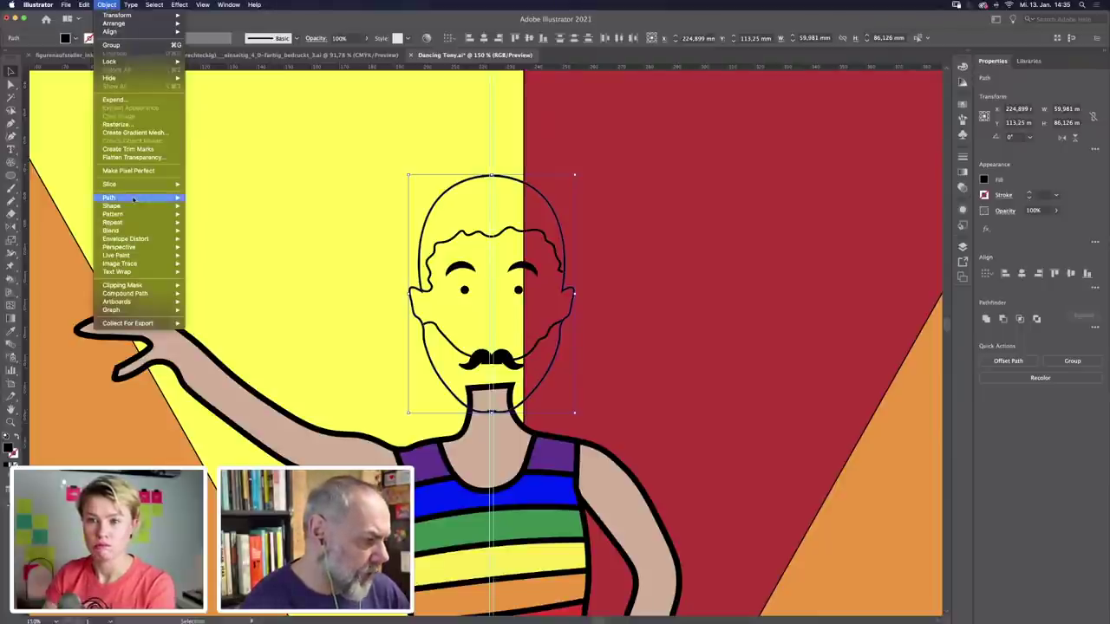
{"action": "mouse_move", "coordinate": [134, 200]}
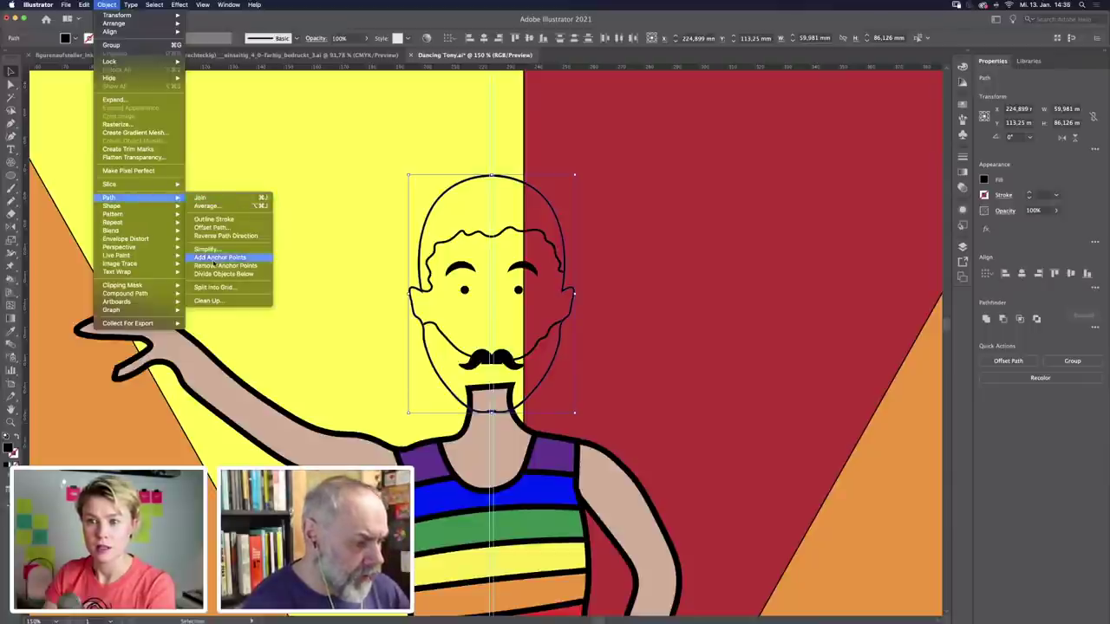
{"action": "left_click", "coordinate": [217, 220]}
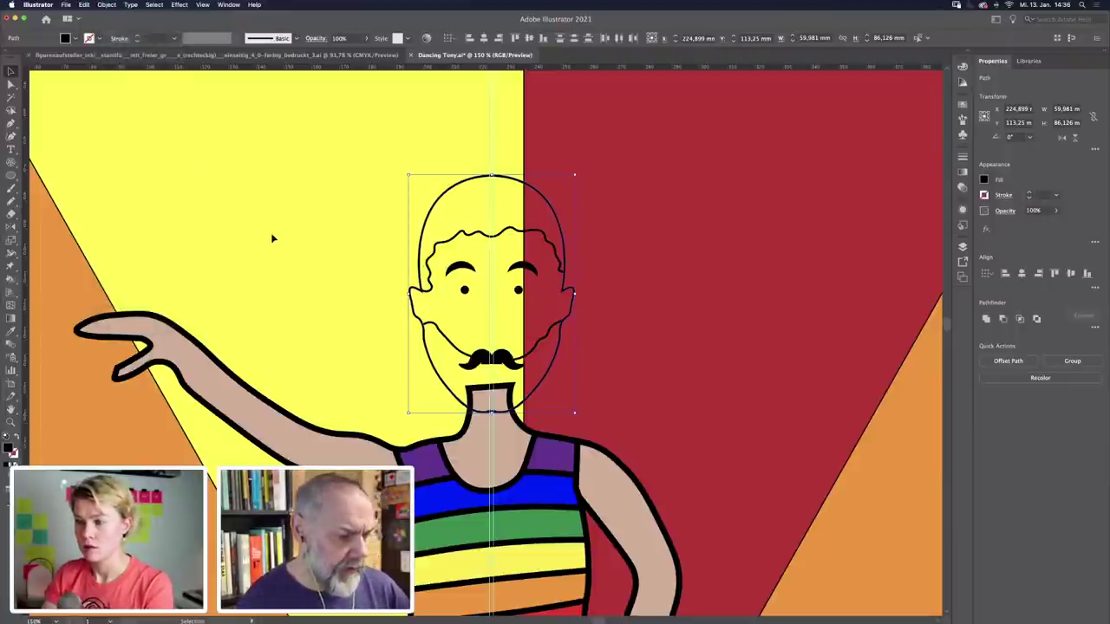
{"action": "left_click", "coordinate": [312, 240]}
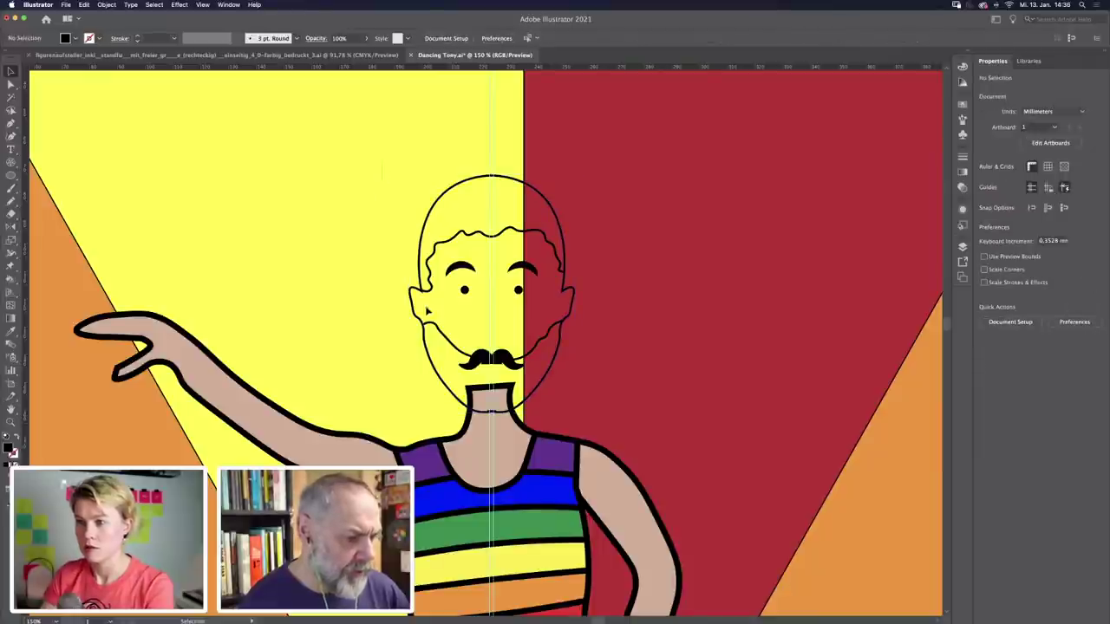
{"action": "key", "text": "super+z"}
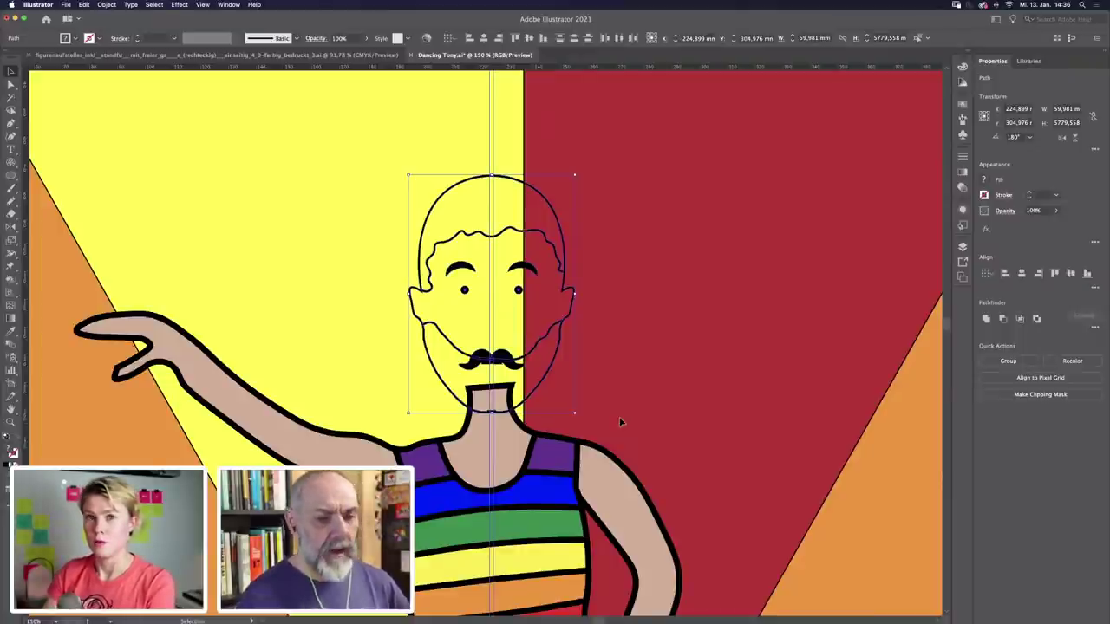
Select the head outline and all its hair and beard lines, and make a Live Paint group (Cmd+Alt+X)
{"action": "left_click", "coordinate": [625, 348]}
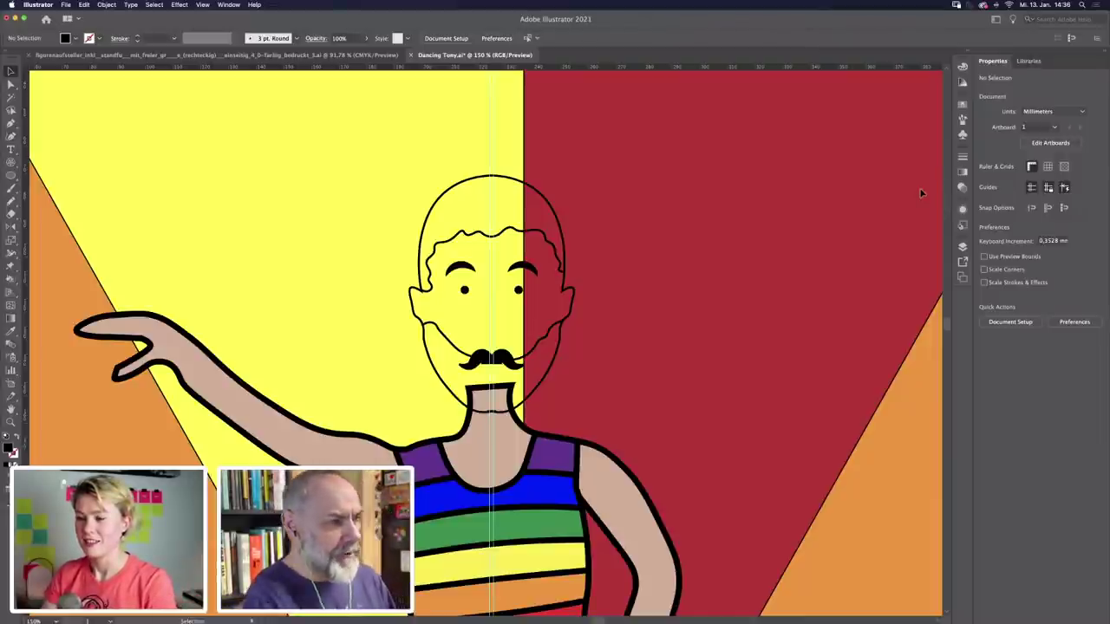
{"action": "left_click", "coordinate": [586, 415]}
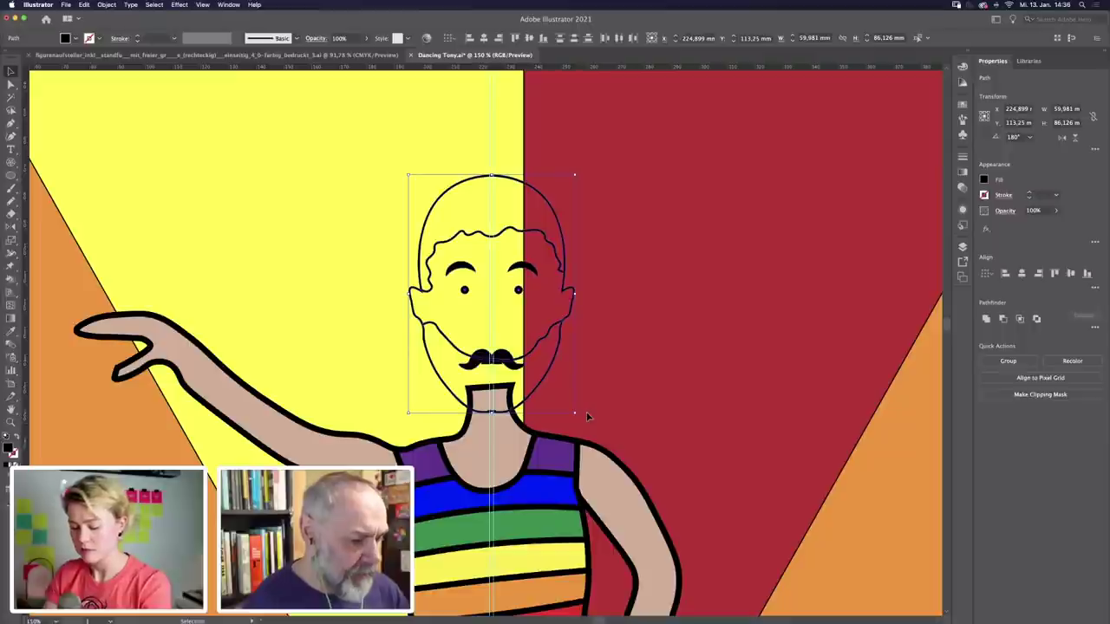
{"action": "key", "text": "a"}
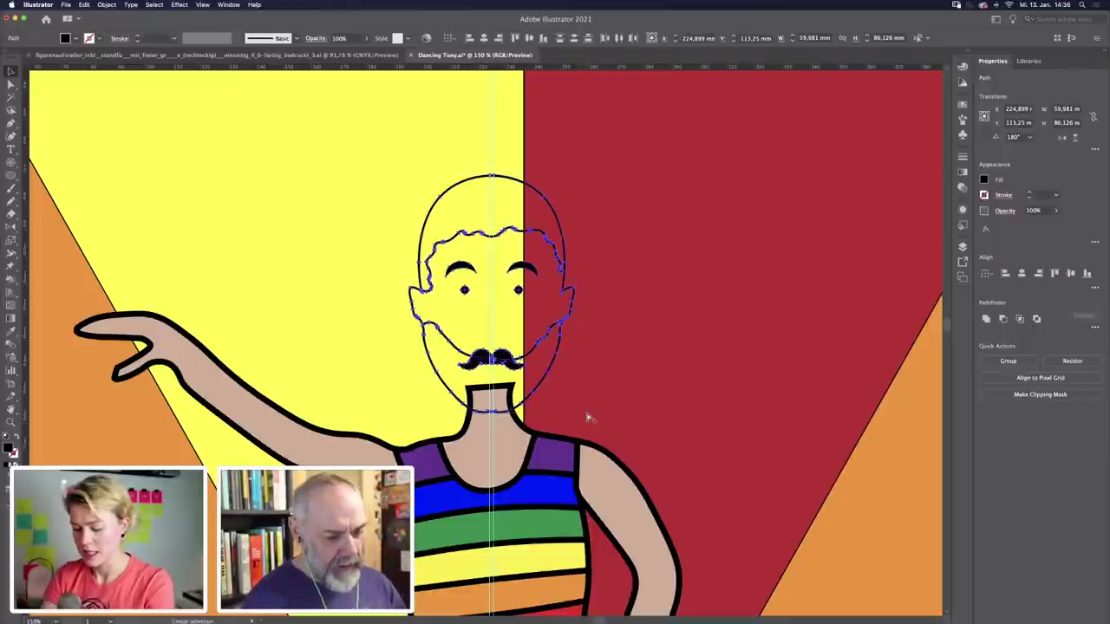
{"action": "key", "text": "super+alt+x"}
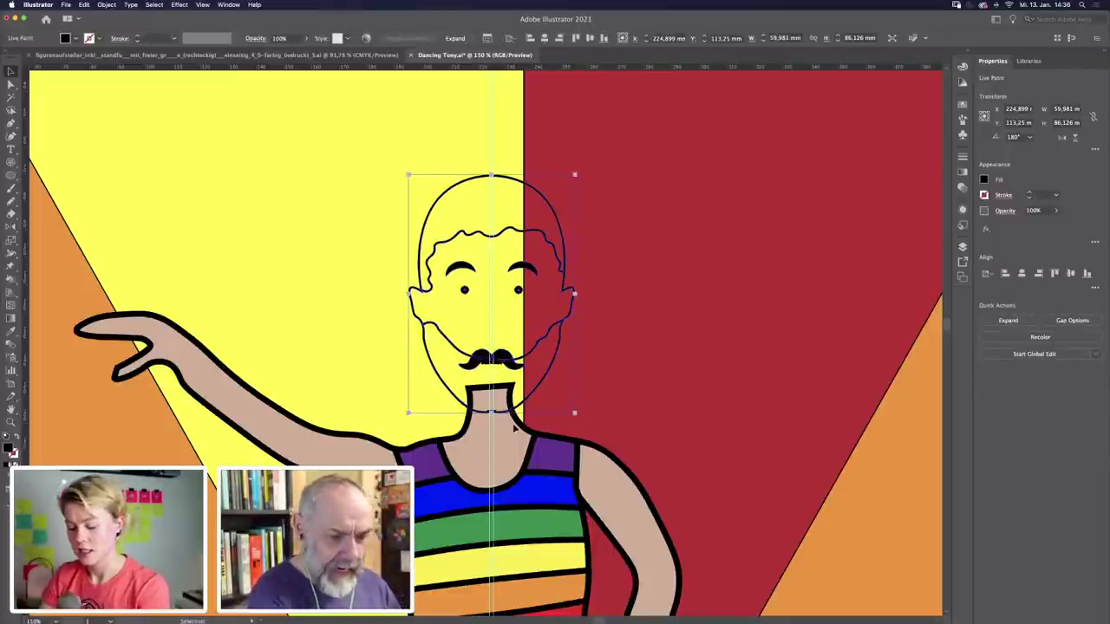
Fill the face and the chin under the moustache with skin tone using the Live Paint Bucket
{"action": "key", "text": "k"}
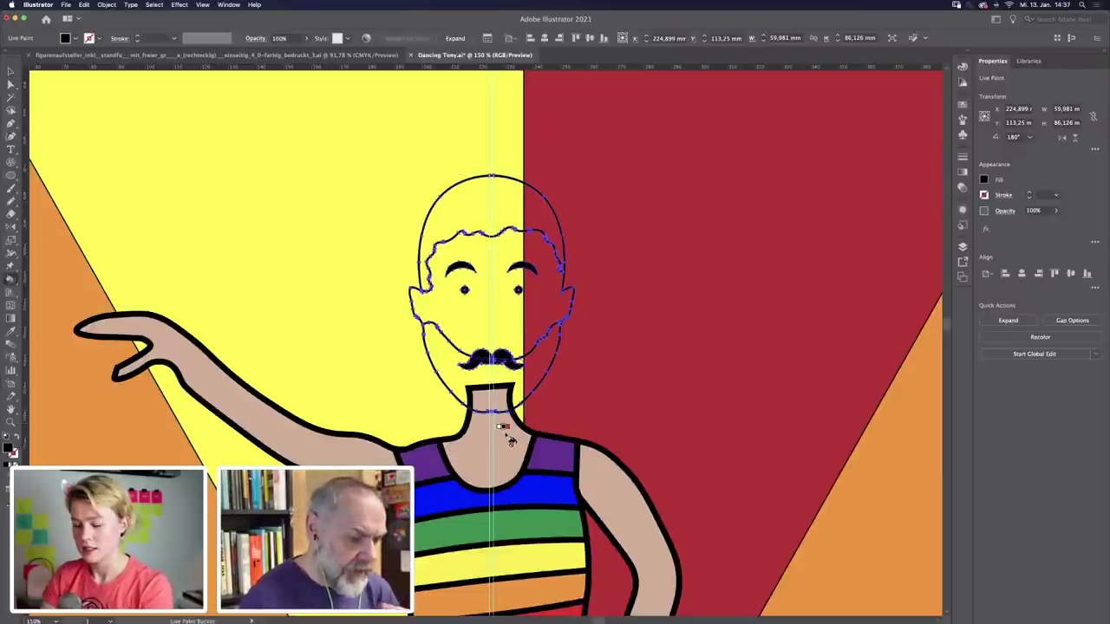
{"action": "left_click", "coordinate": [510, 323]}
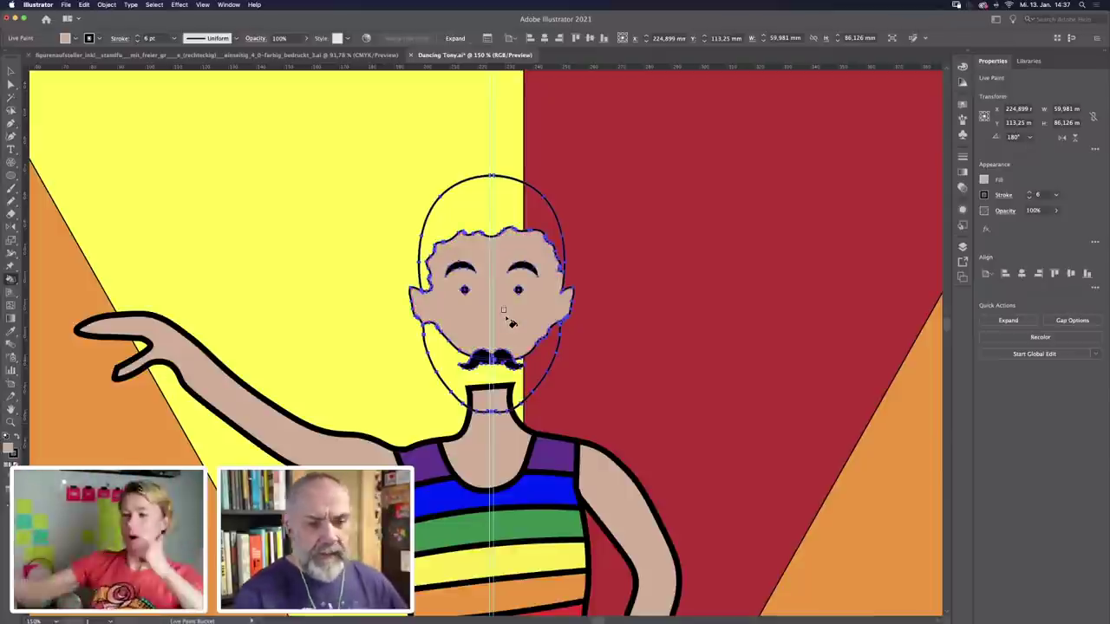
{"action": "left_click", "coordinate": [541, 365]}
Fill the beard and hair dark brown, then fit the artboard in view to check
{"action": "left_click", "coordinate": [962, 105]}
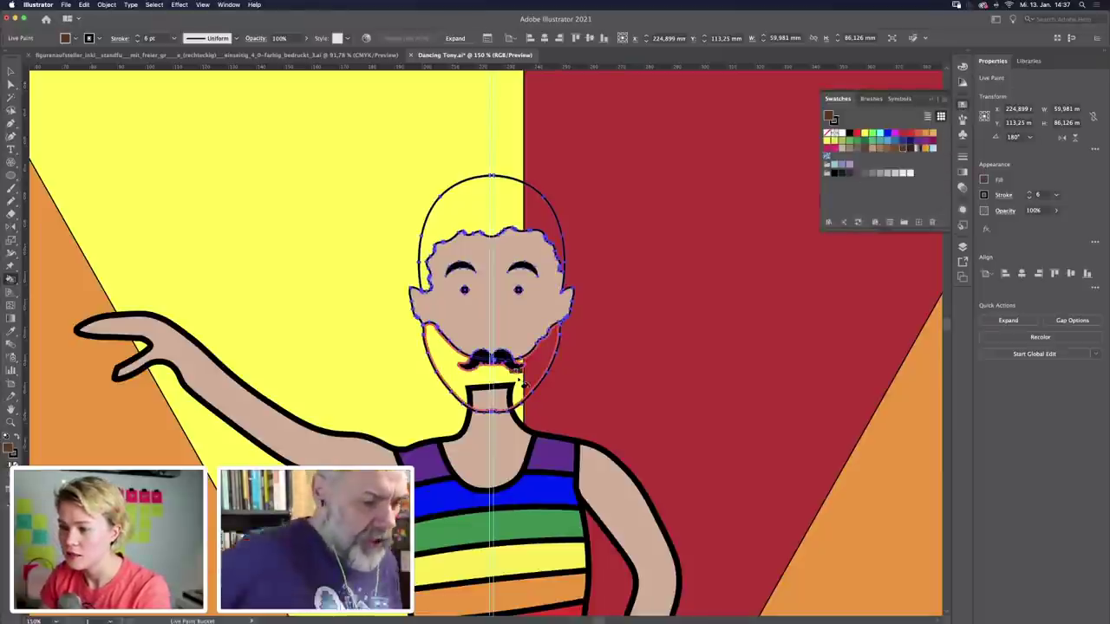
{"action": "left_click", "coordinate": [521, 380]}
{"action": "left_click", "coordinate": [512, 206]}
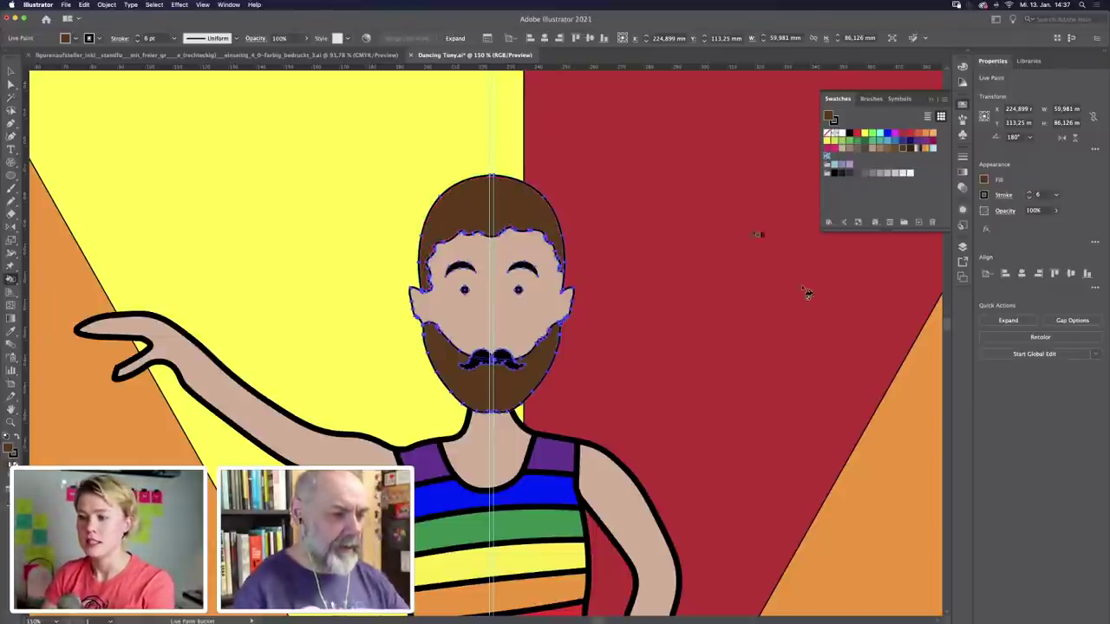
{"action": "left_click", "coordinate": [933, 99]}
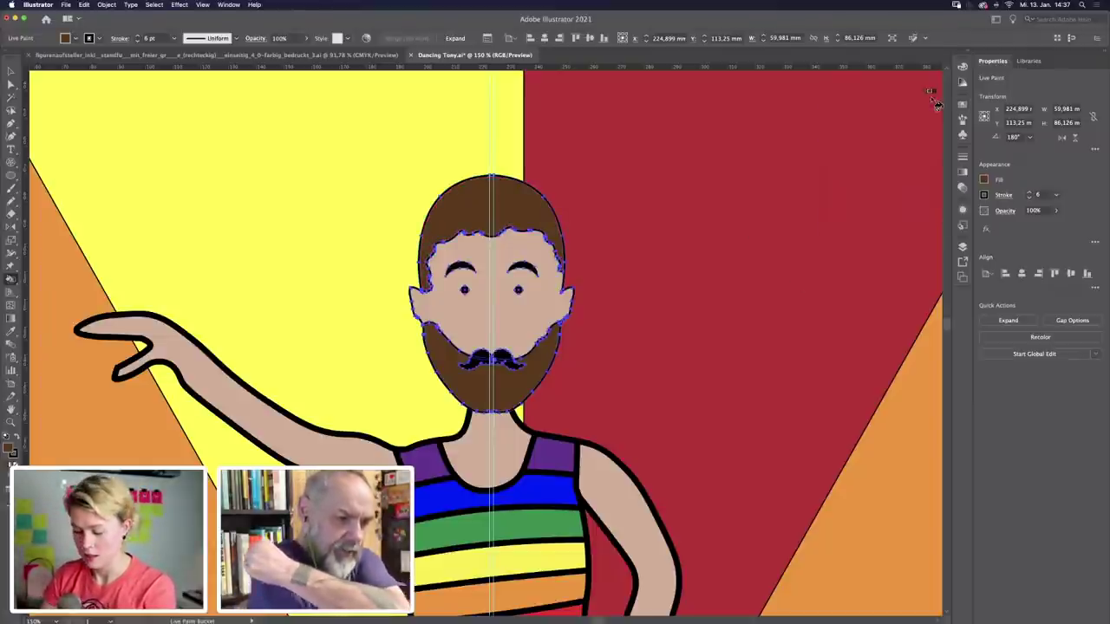
{"action": "key", "text": "super+0"}
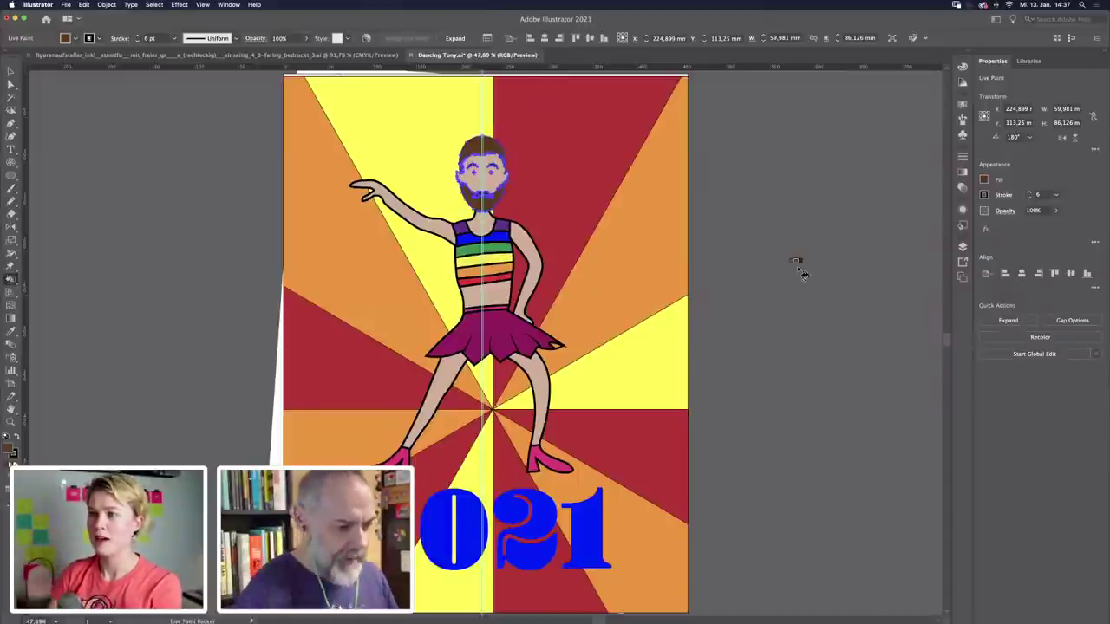
{"action": "left_click", "coordinate": [779, 180]}
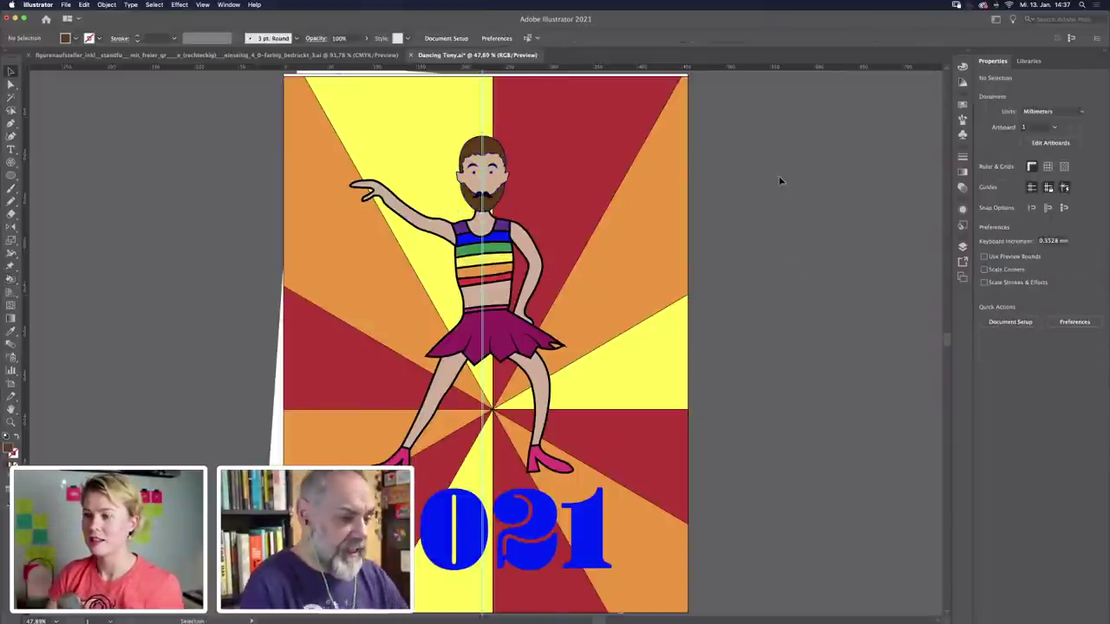